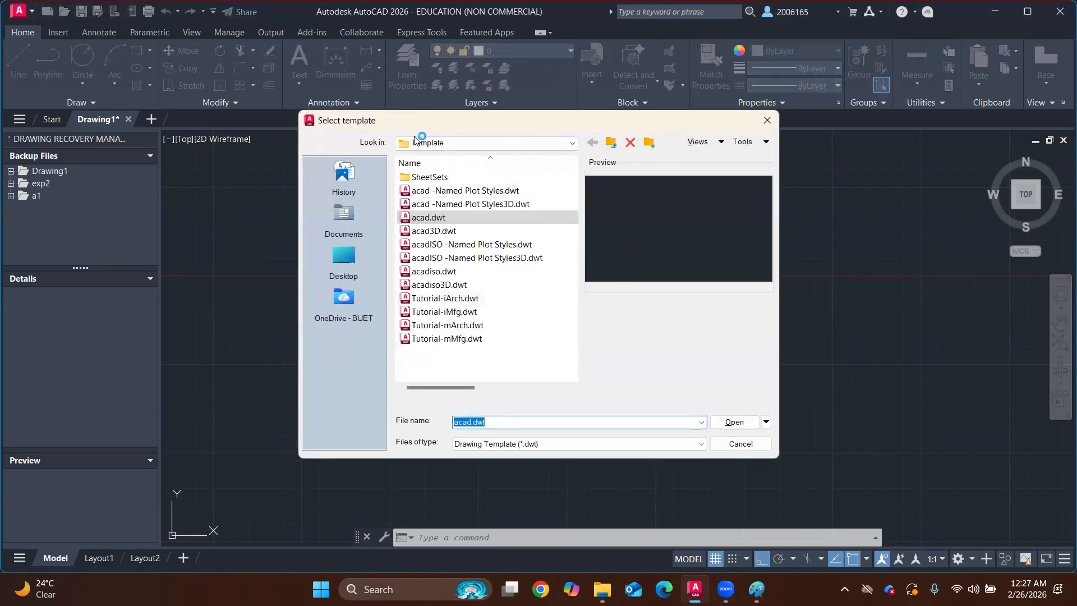
Create a new drawing from the acad.dwt template and close the old Drawing1
click(437, 222)
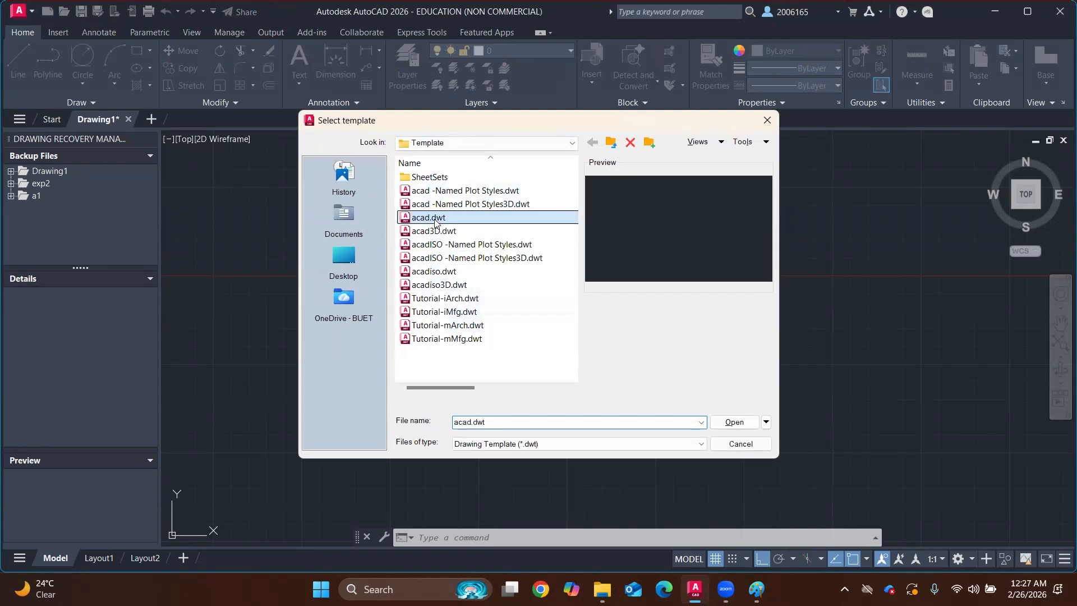
click(739, 424)
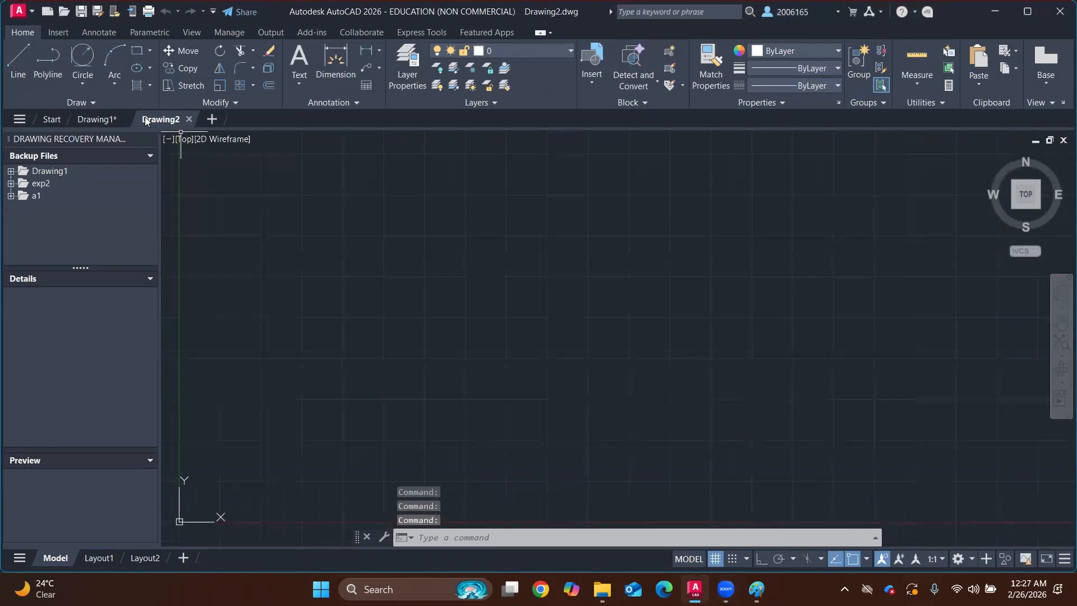
click(119, 120)
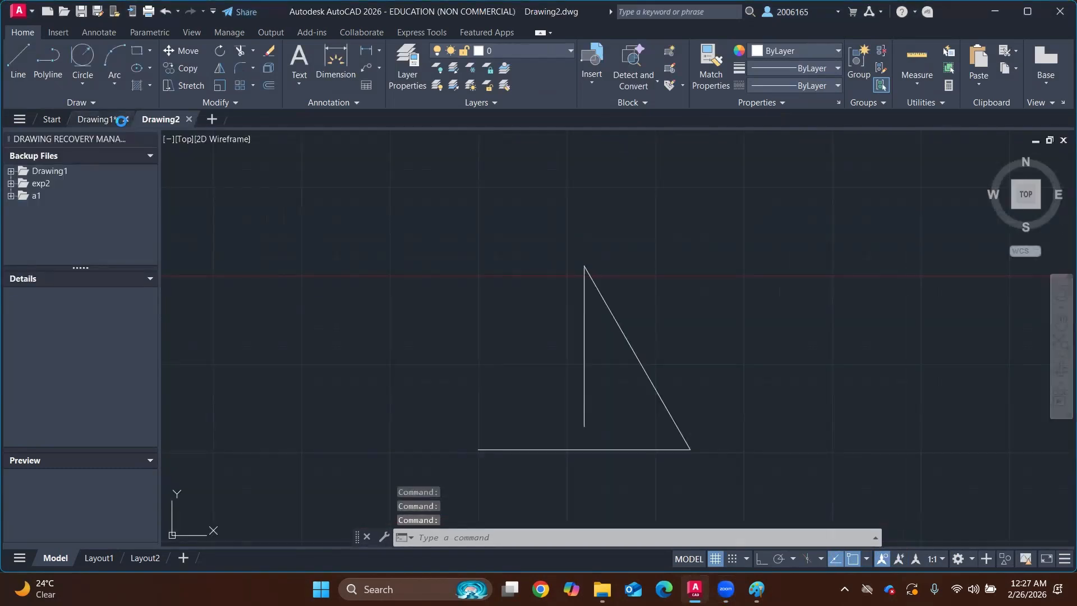
click(532, 325)
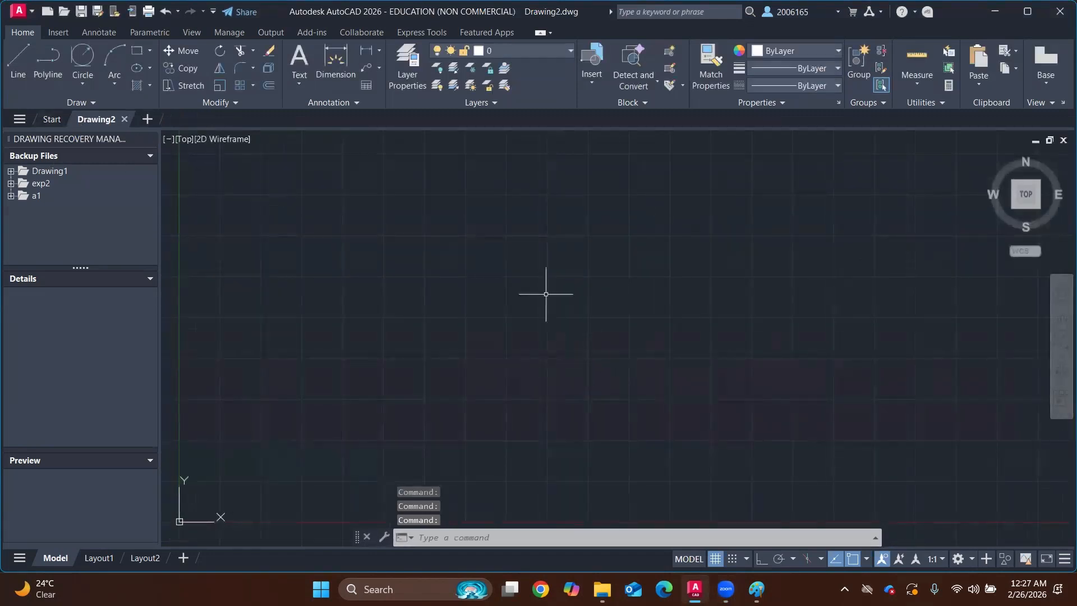
Save the new drawing in the Documents folder as exp1practice.dwg
key(ctrl+s)
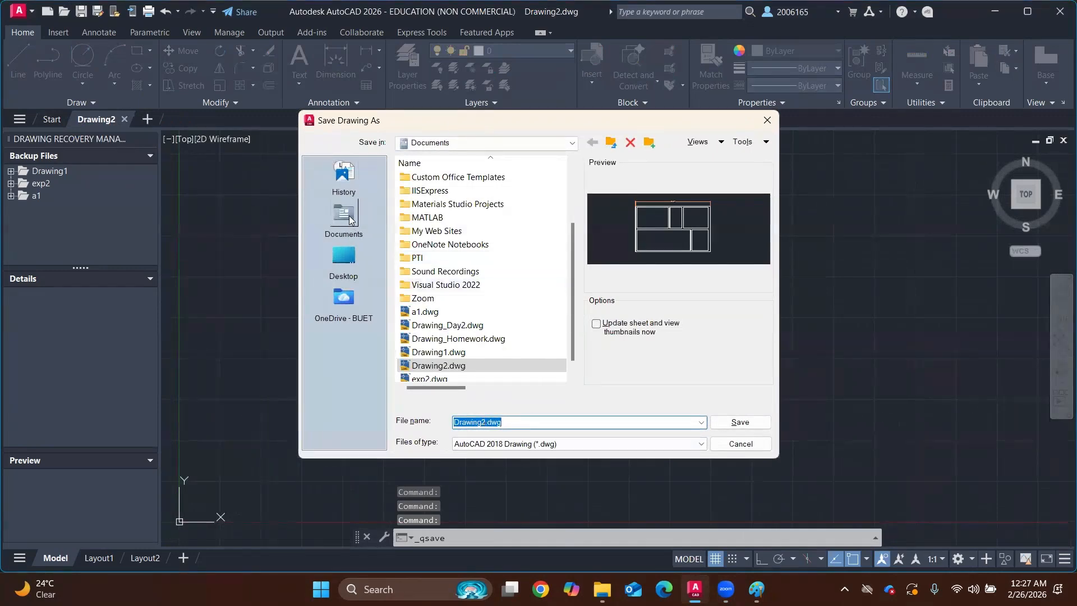
click(485, 423)
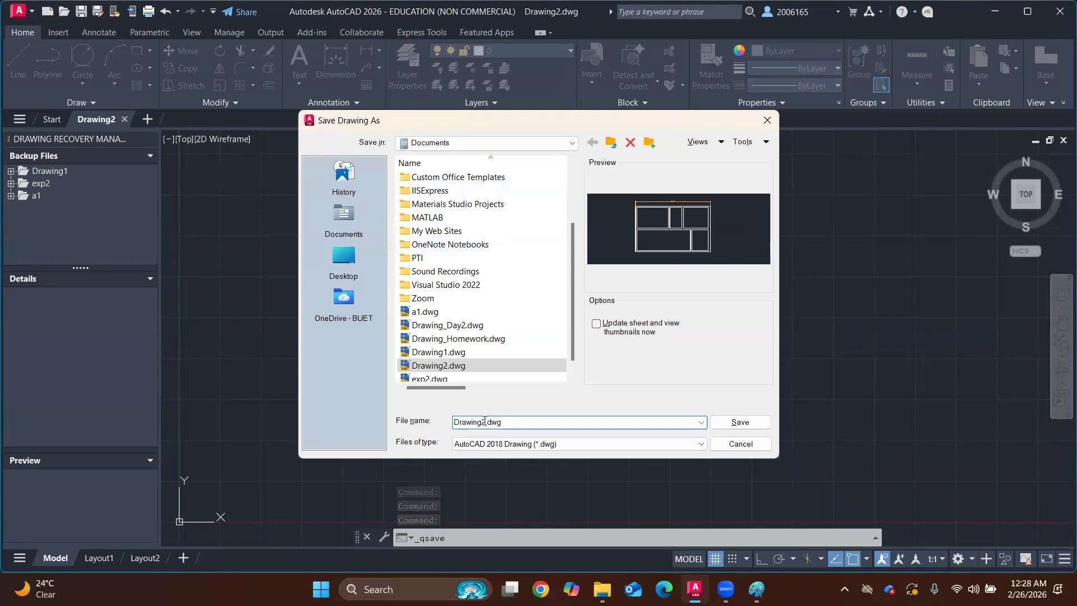
drag(485, 422, 454, 422)
text(exp1practice)
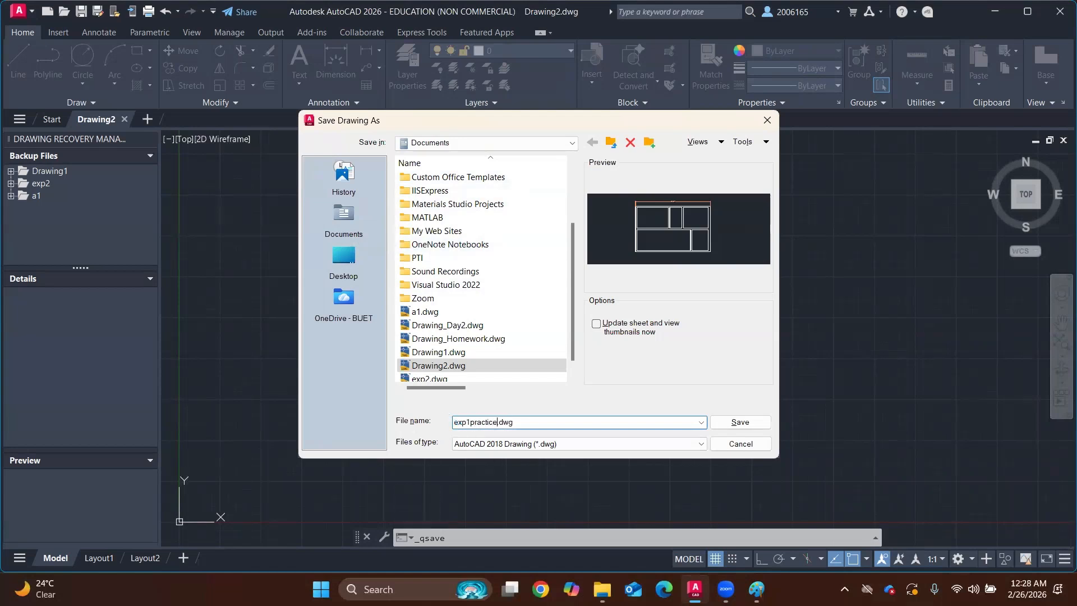
key(Return)
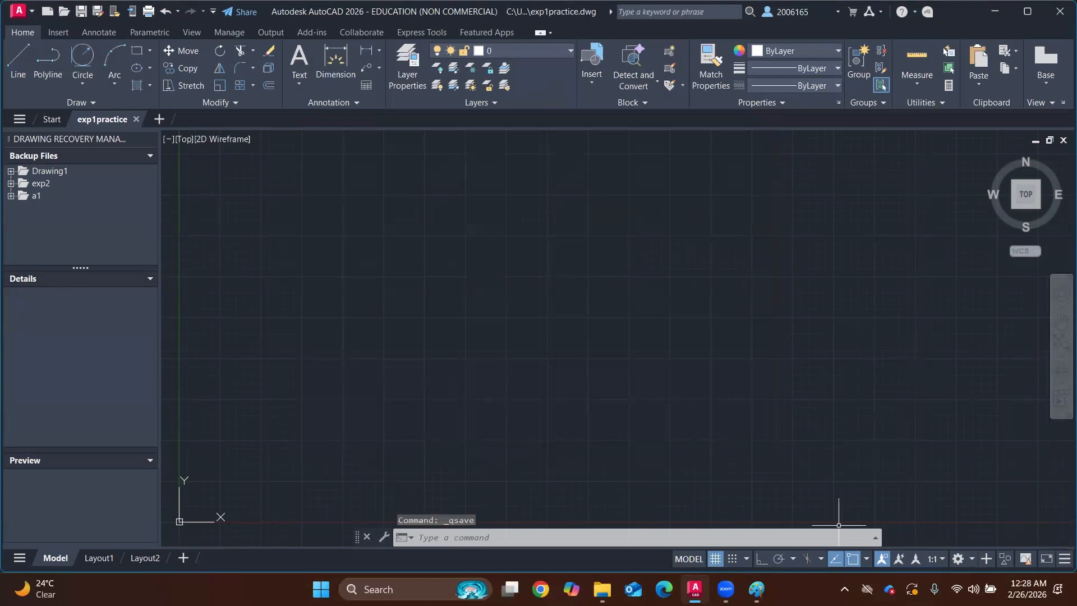
click(726, 589)
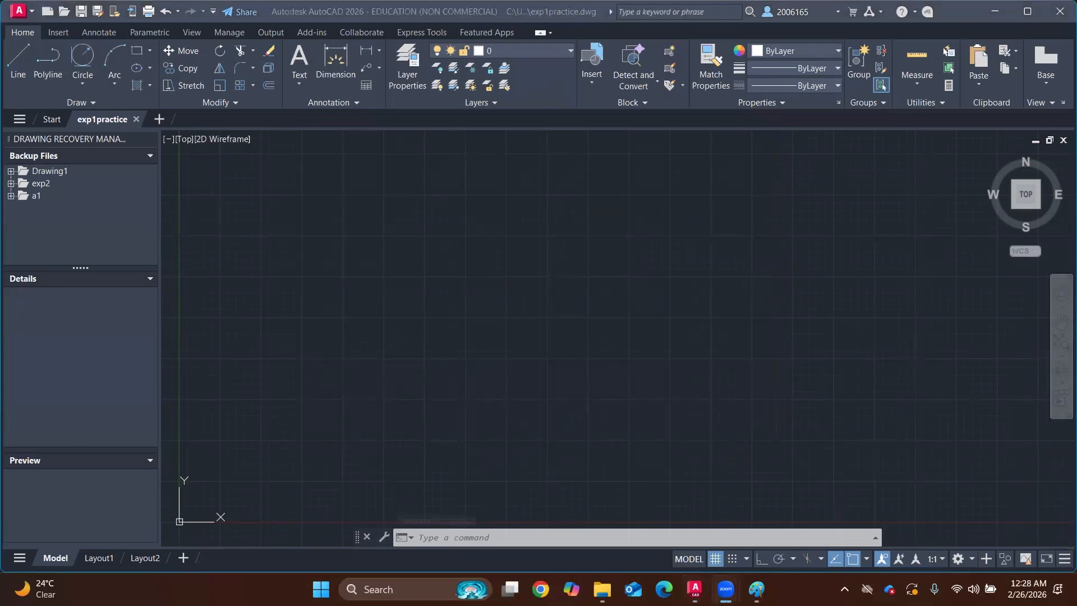
click(600, 245)
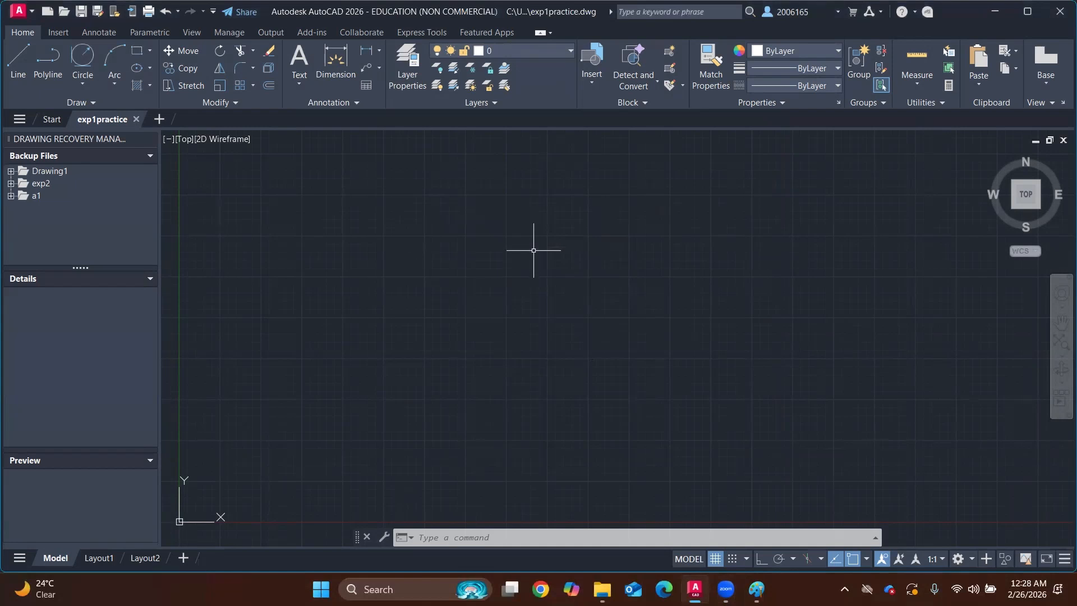
text(UN)
key(Return)
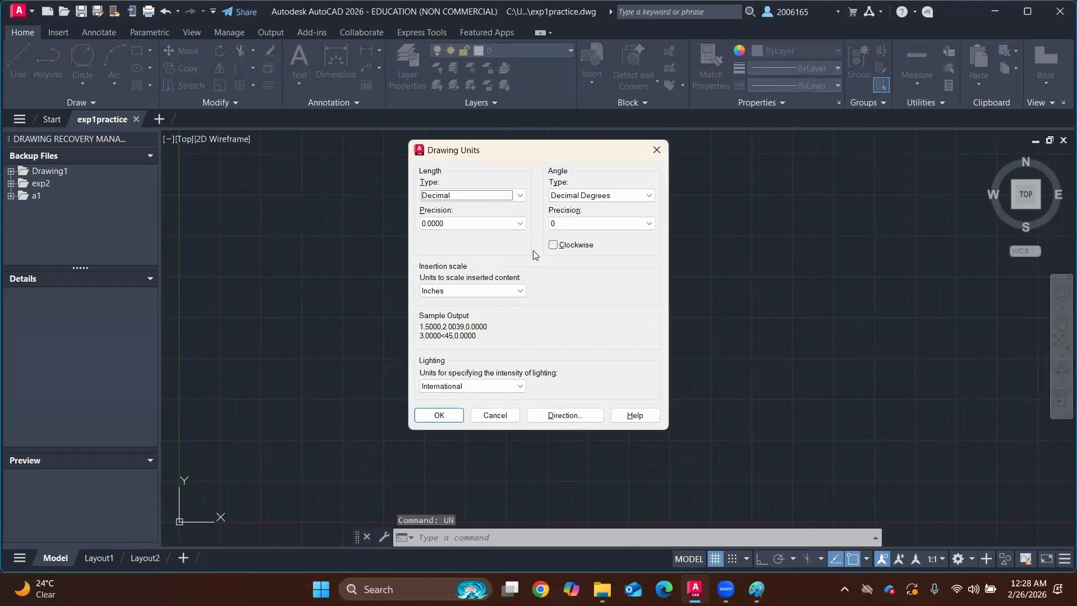
click(657, 150)
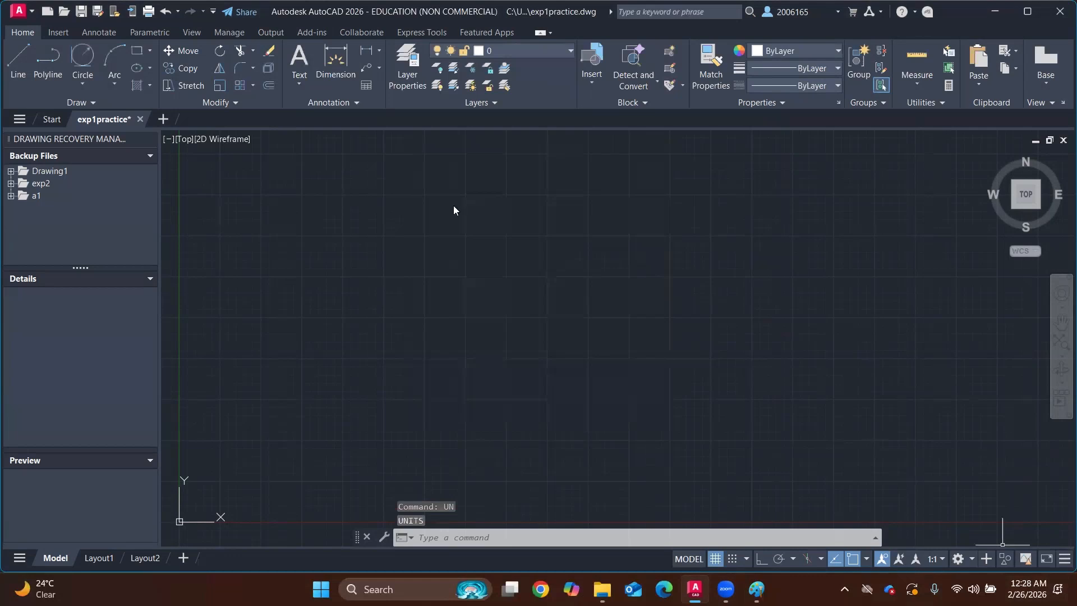
Set the drawing's length units to Architectural with a precision of 0'-0 1/4"
text(u)
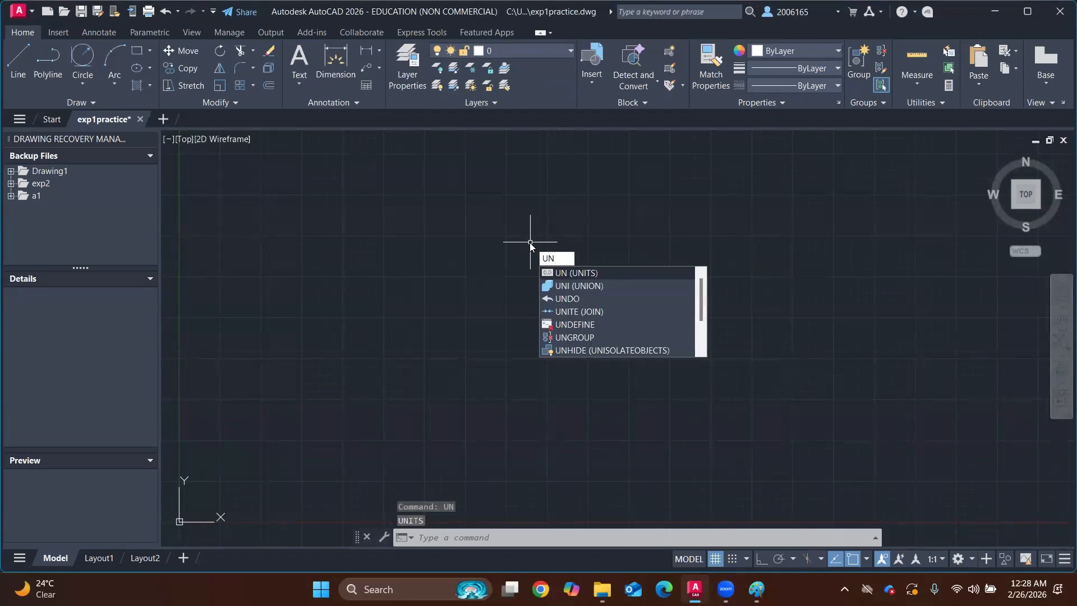
key(Return)
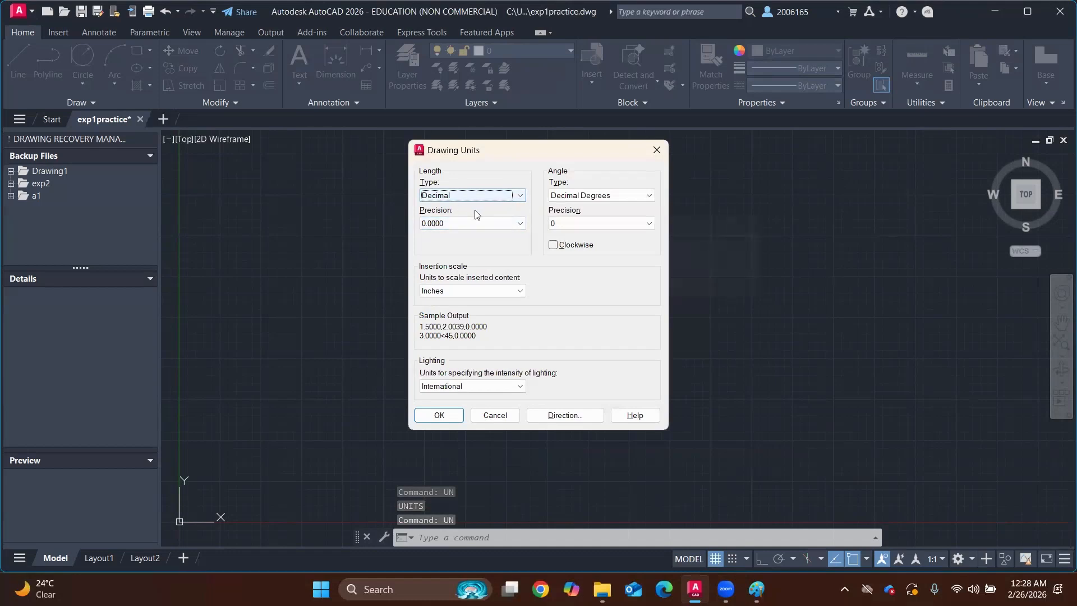
click(518, 197)
click(441, 207)
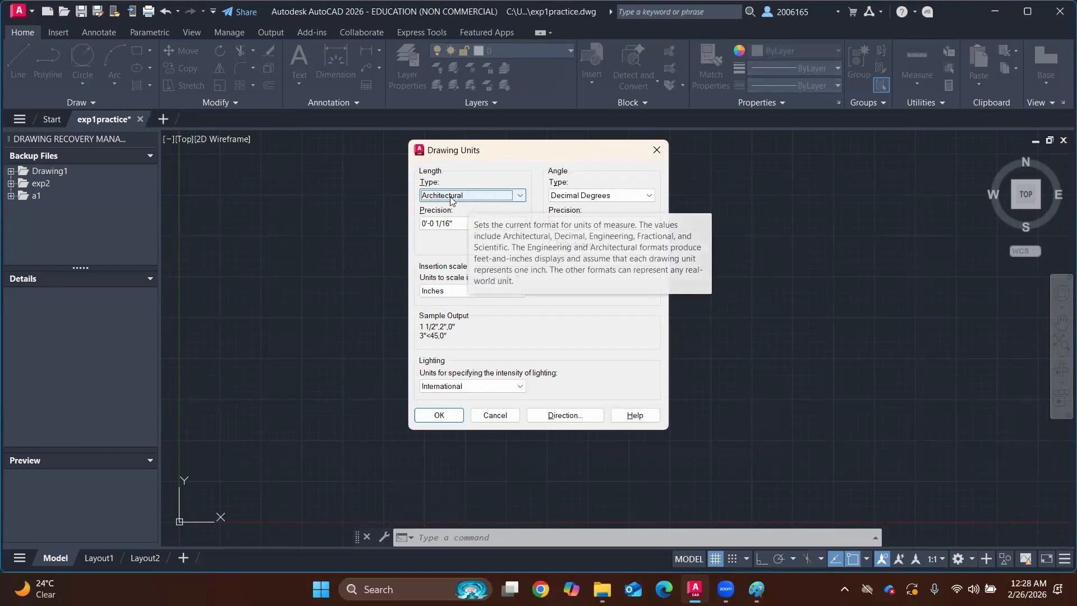
click(505, 223)
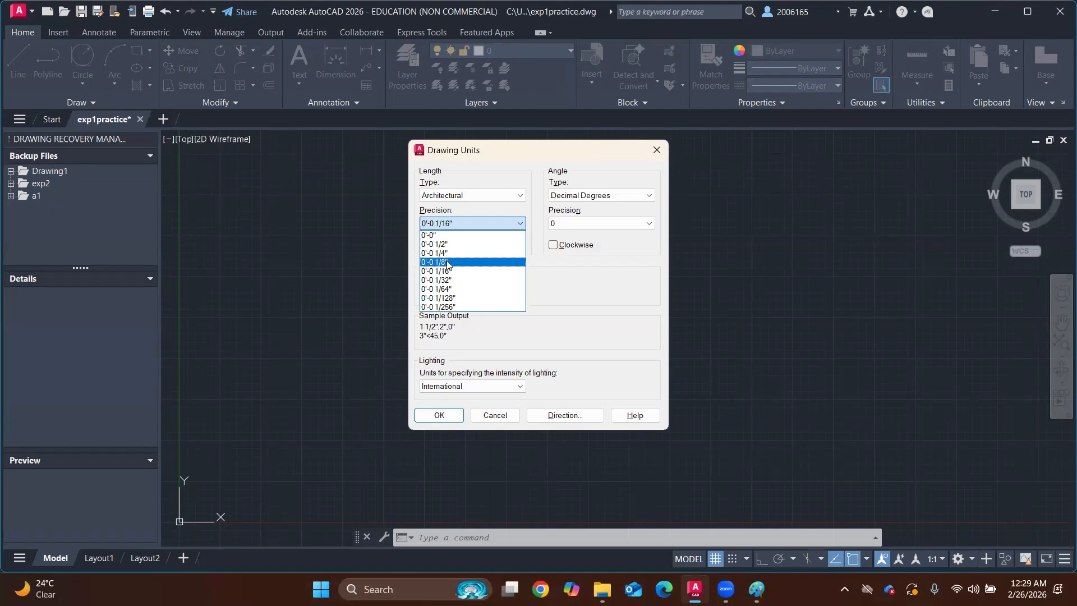
click(446, 253)
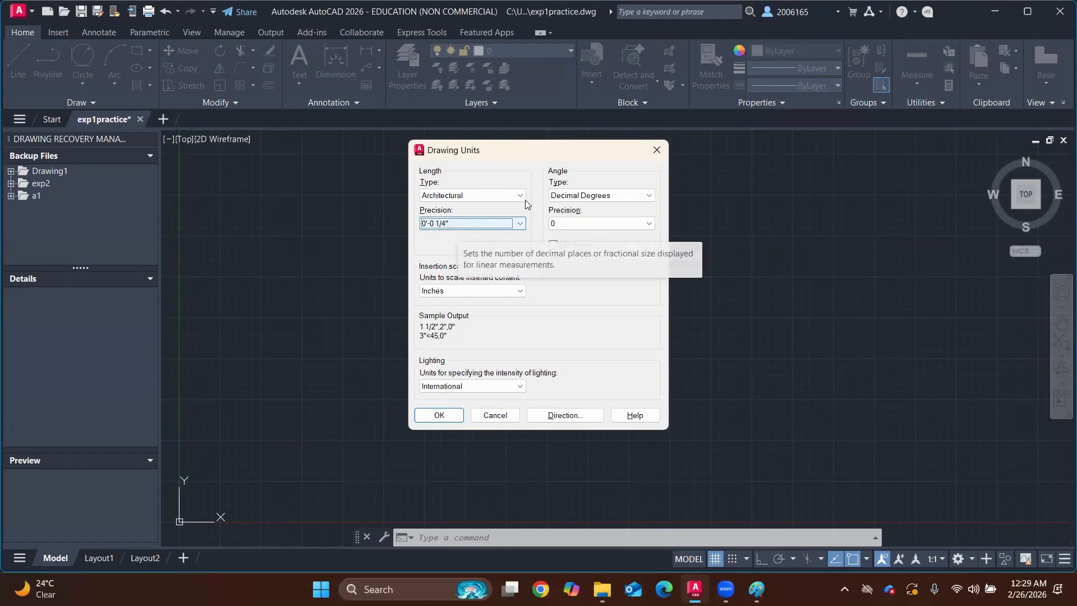
Keep the angle type at Decimal Degrees and the insertion scale at Inches, and apply the drawing units
click(603, 195)
click(604, 196)
click(605, 196)
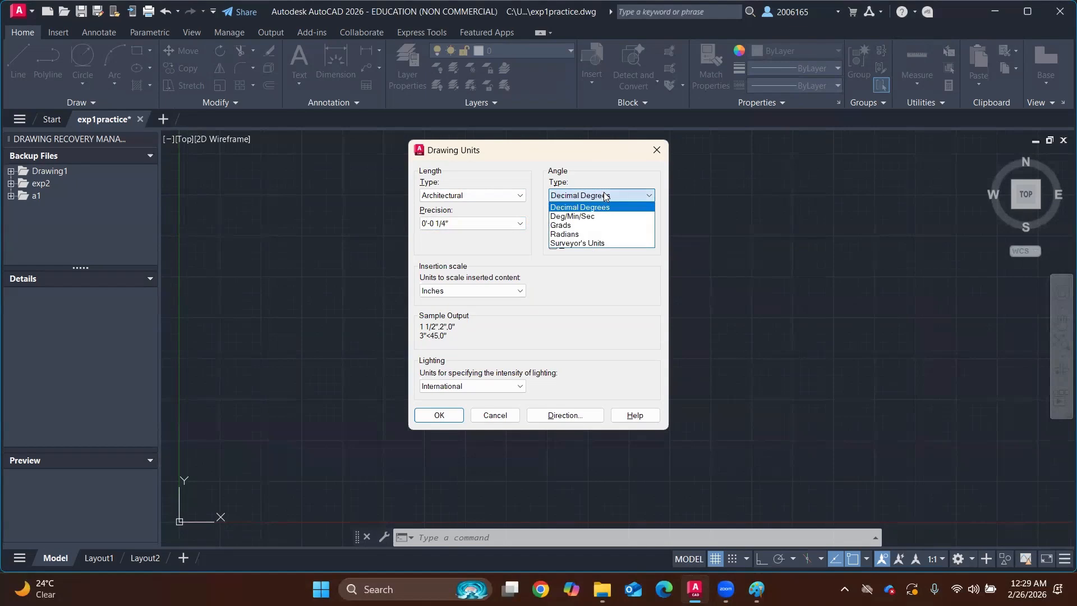
click(605, 197)
click(605, 197)
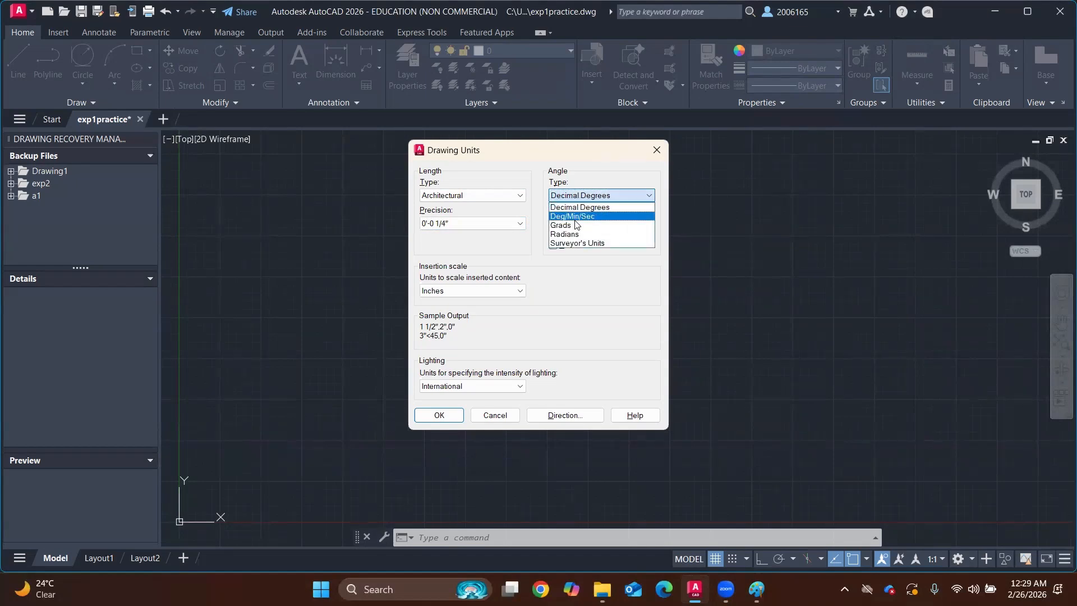
click(596, 207)
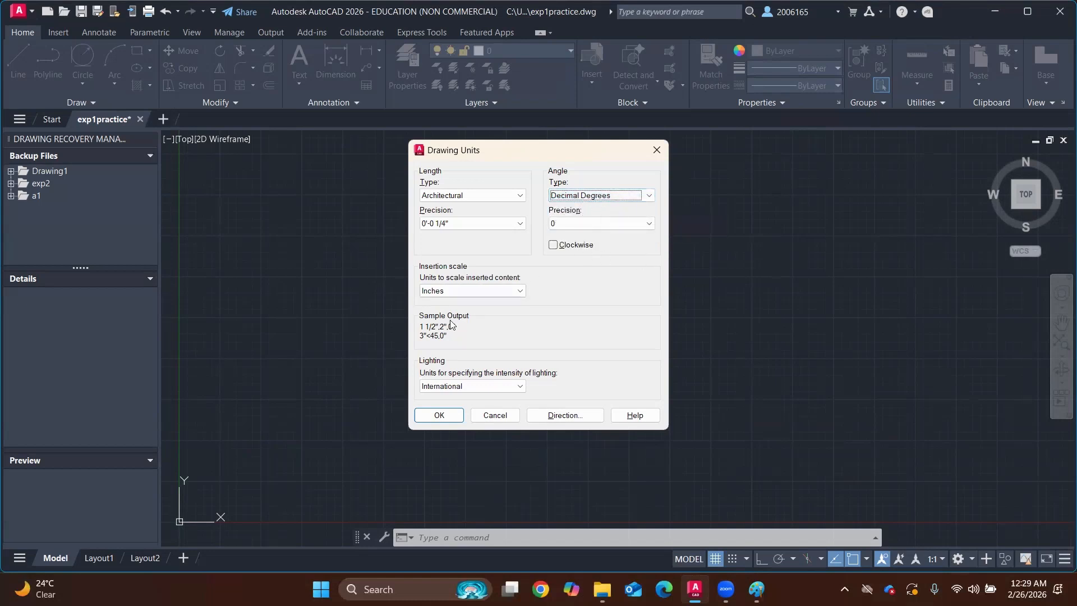
click(441, 291)
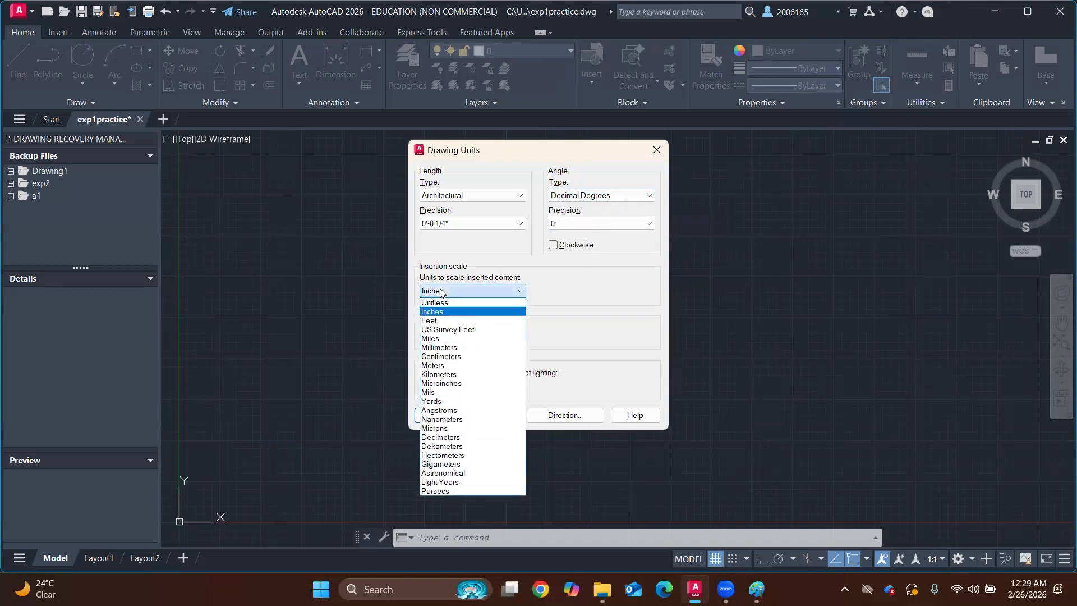
click(441, 292)
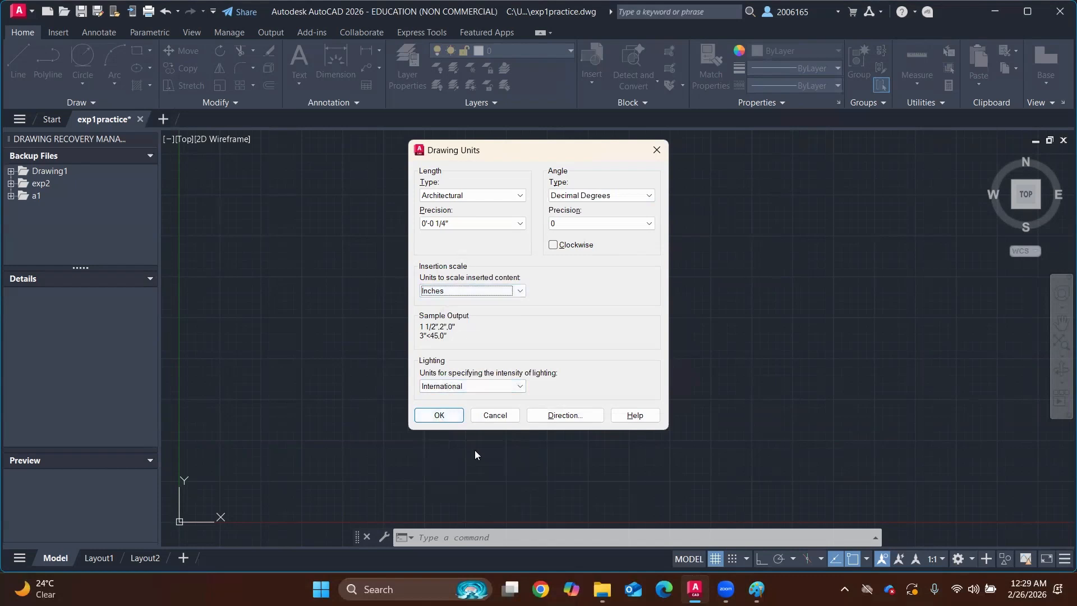
click(440, 415)
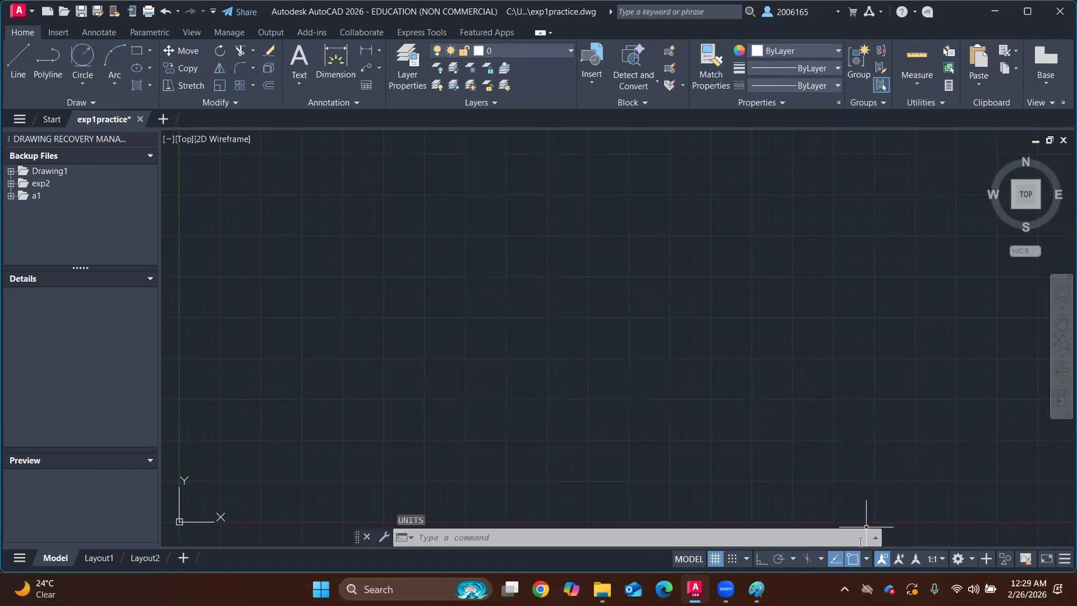
Turn on Ortho mode for the drawing
click(761, 562)
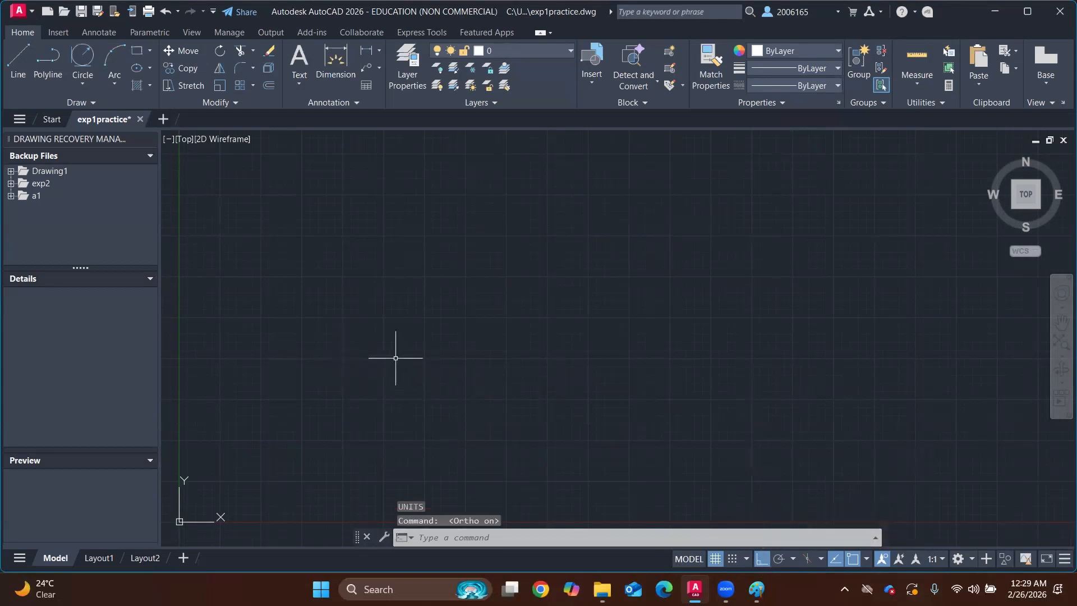
click(424, 359)
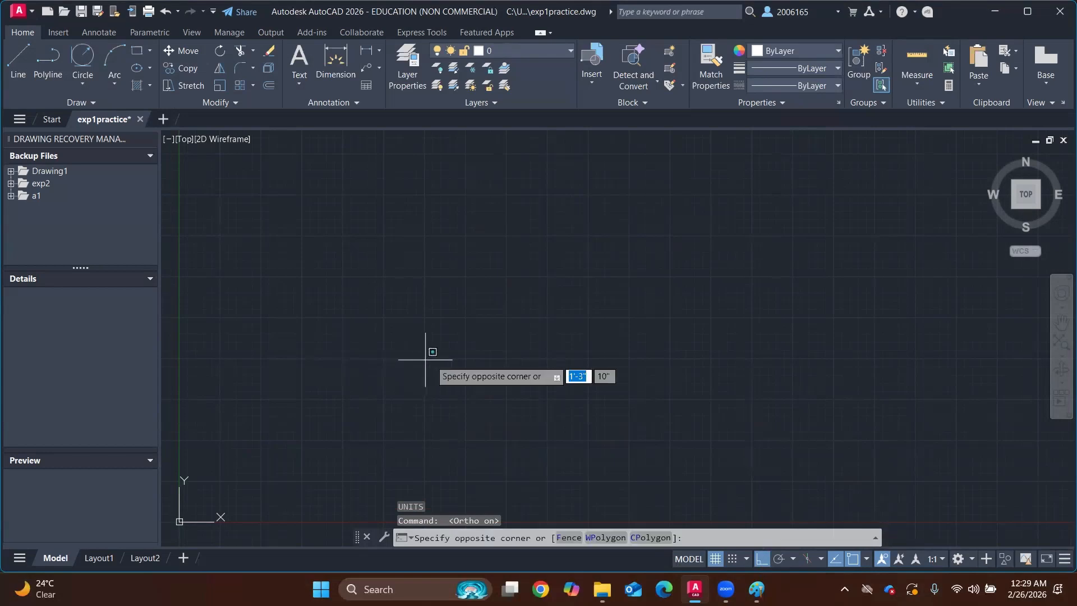
click(729, 320)
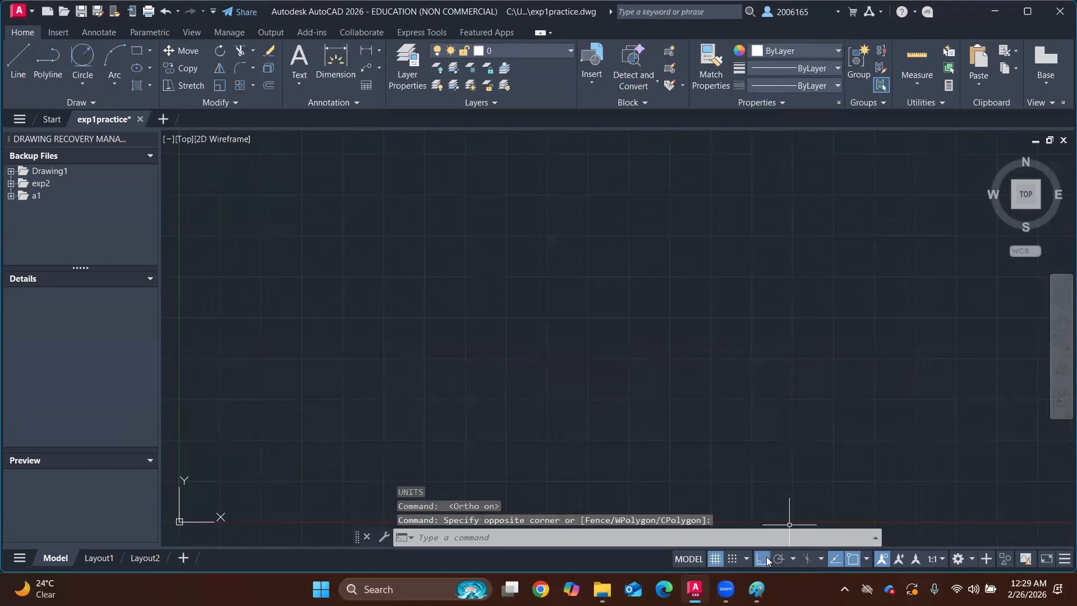
Draw a horizontal line, a vertical line up from its right end, and a shorter segment back down over it
text(LIN)
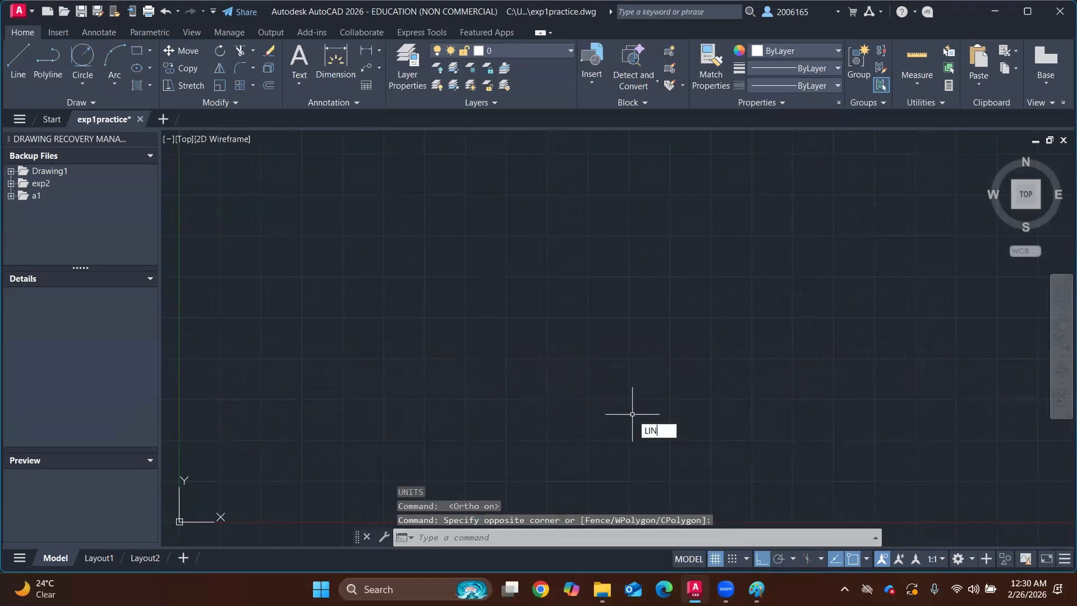
text(E)
key(Return)
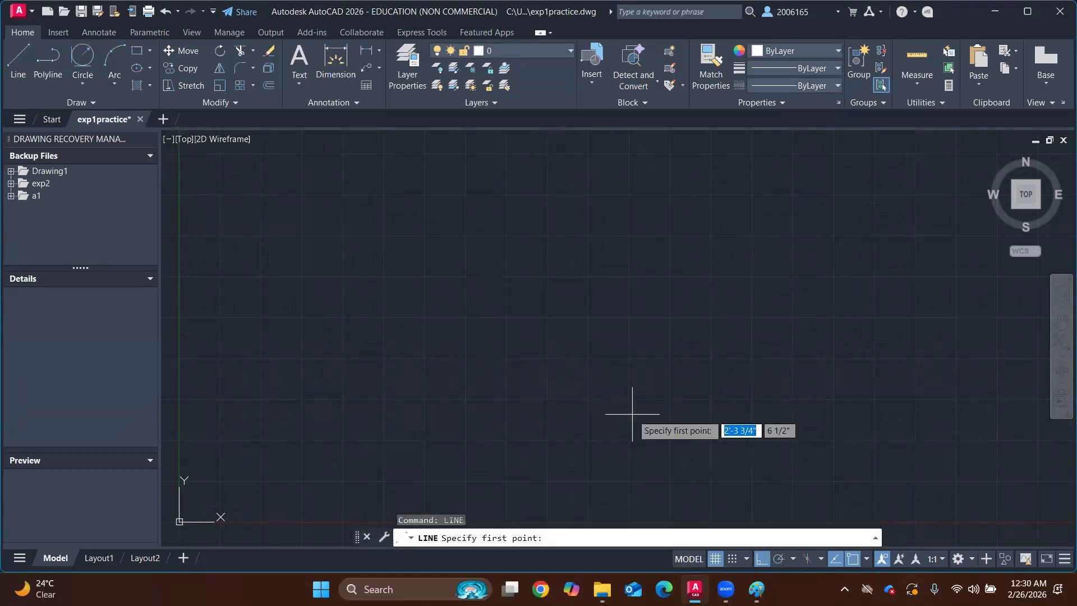
click(424, 357)
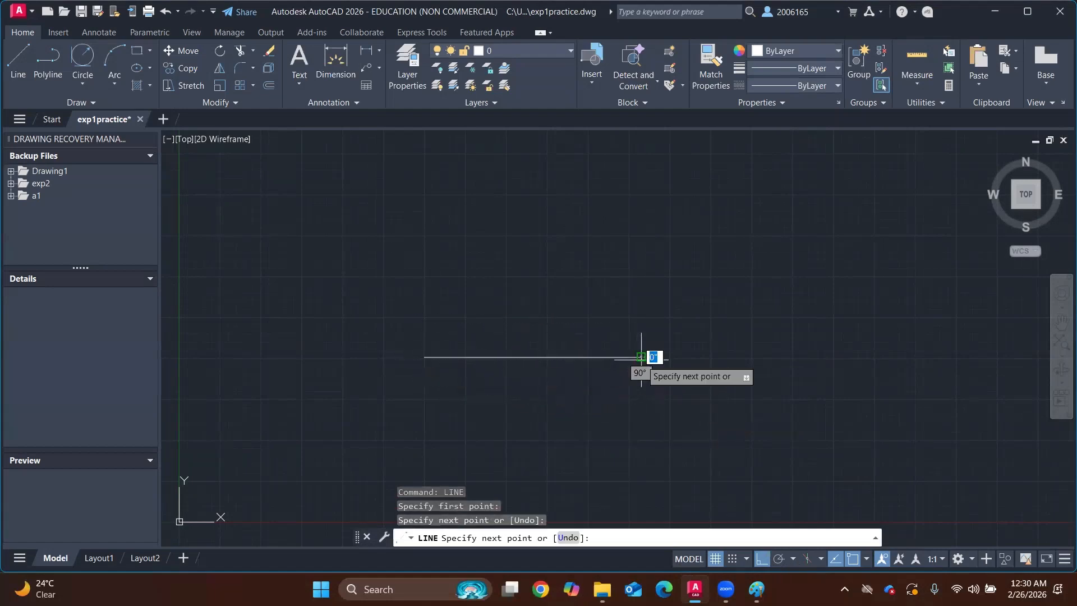
click(641, 213)
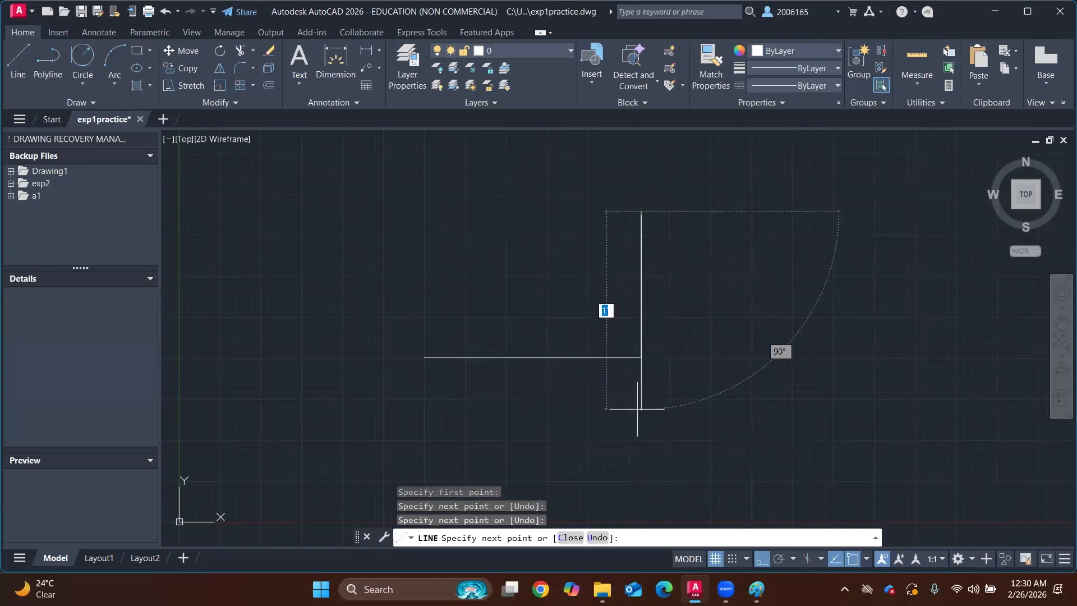
right_click(620, 297)
click(578, 306)
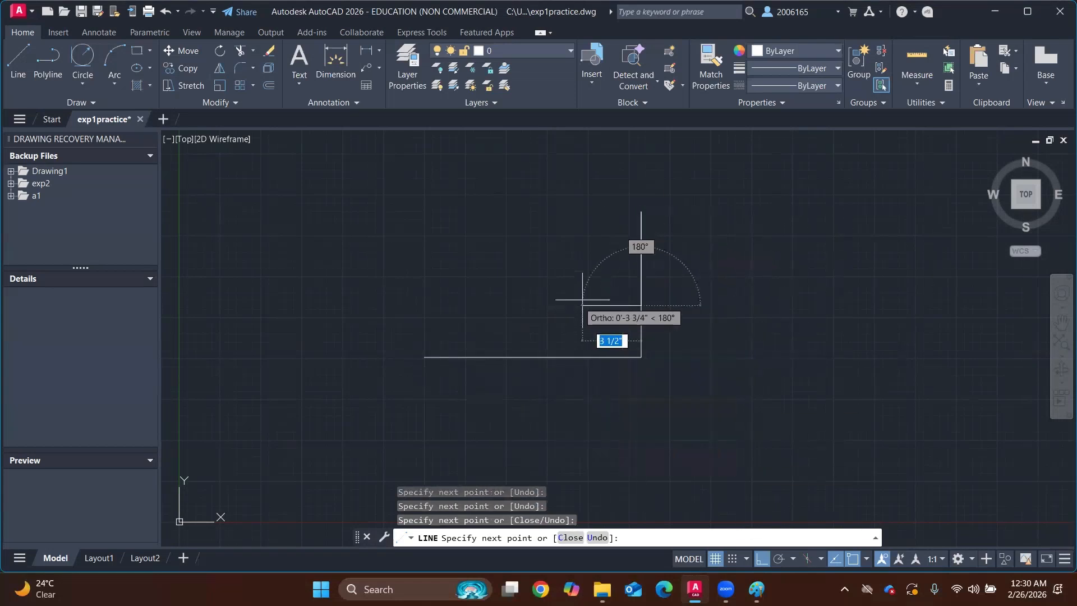
key(Return)
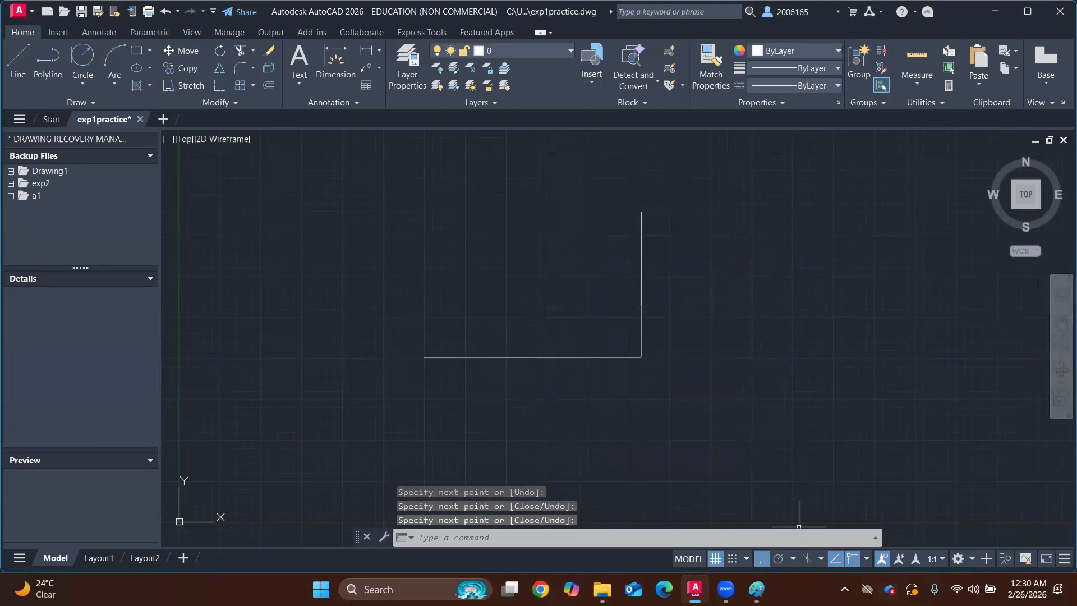
Turn off Ortho mode and draw a zigzag of three connected angled lines below the L-shaped lines
click(762, 558)
text(L)
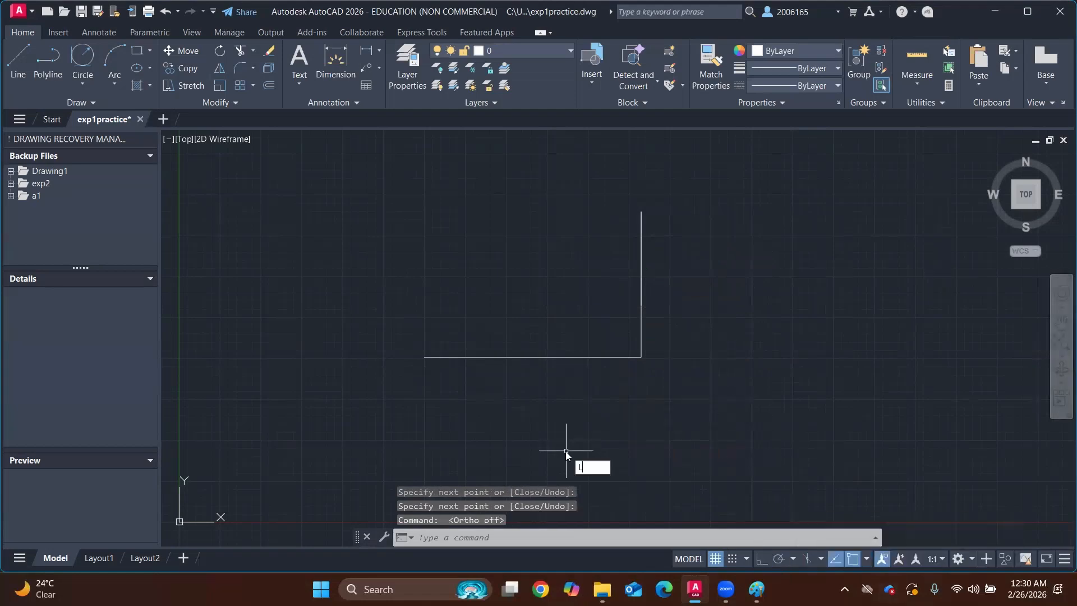
text(INE)
key(Return)
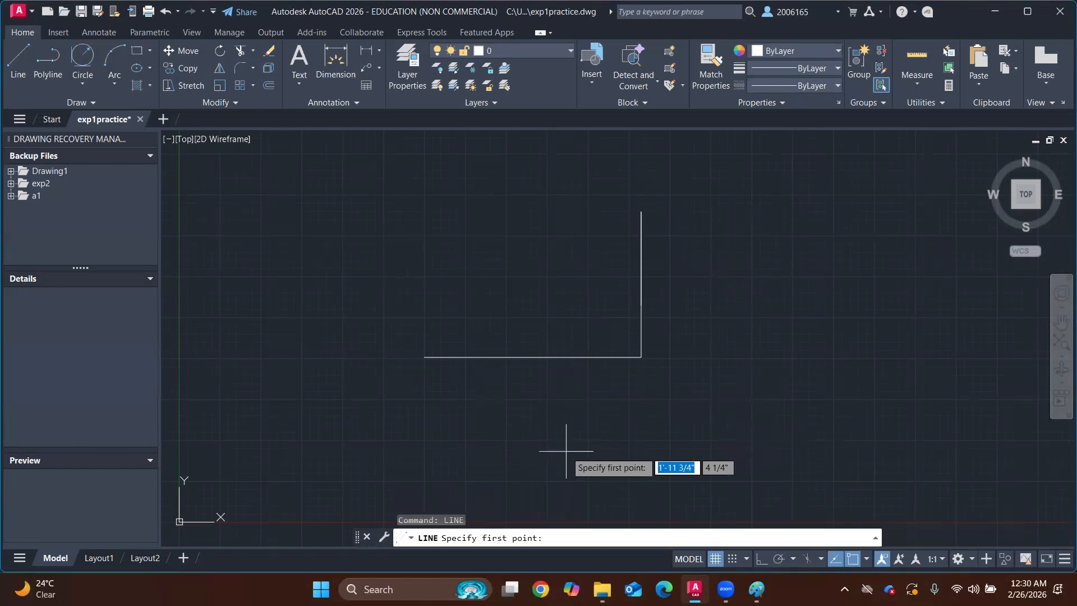
click(436, 435)
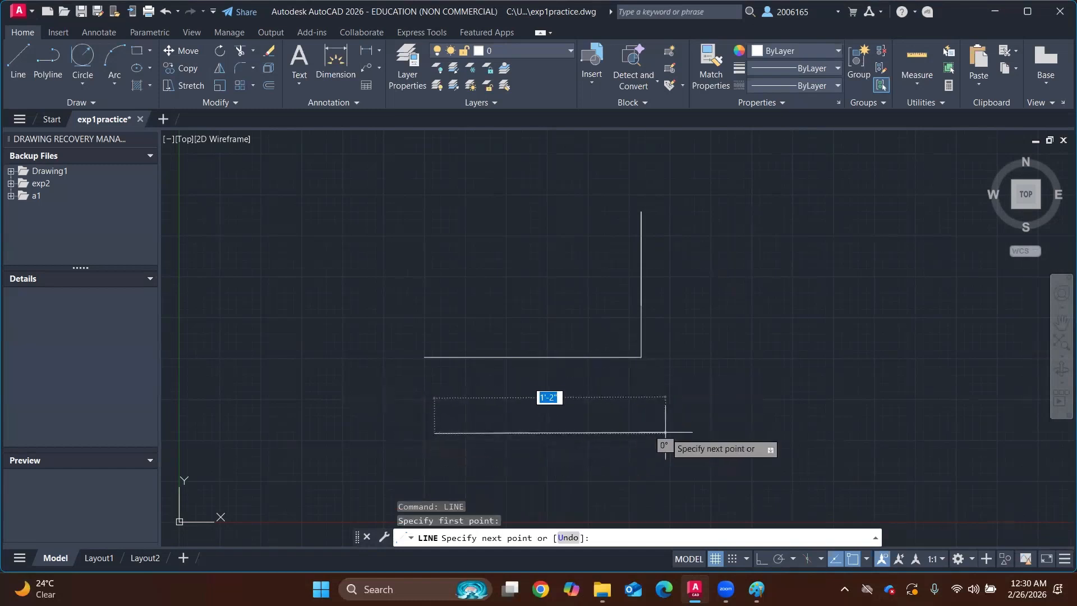
click(656, 395)
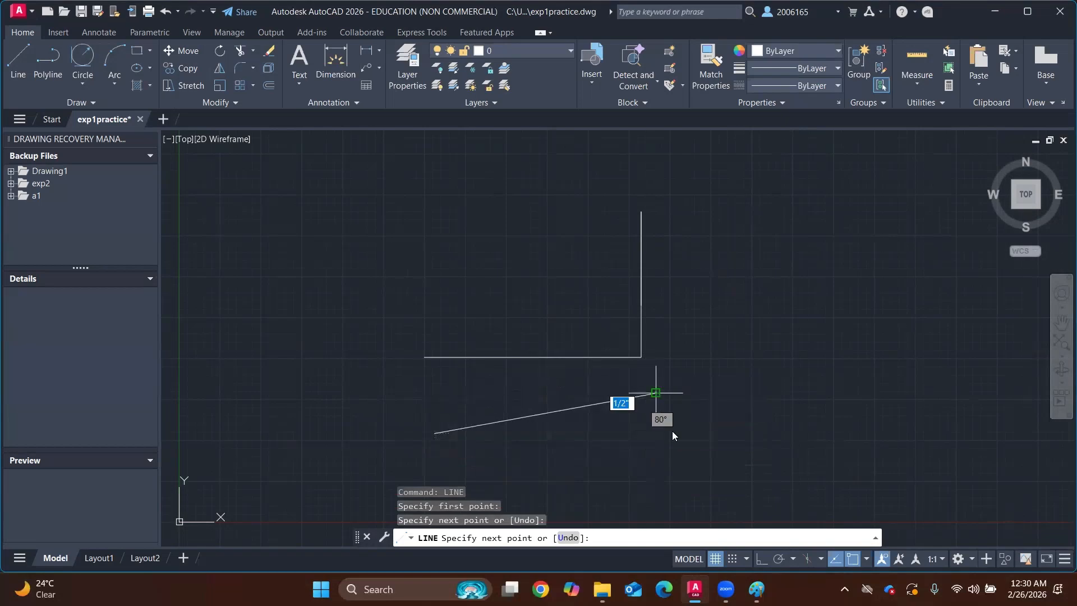
click(674, 446)
click(726, 347)
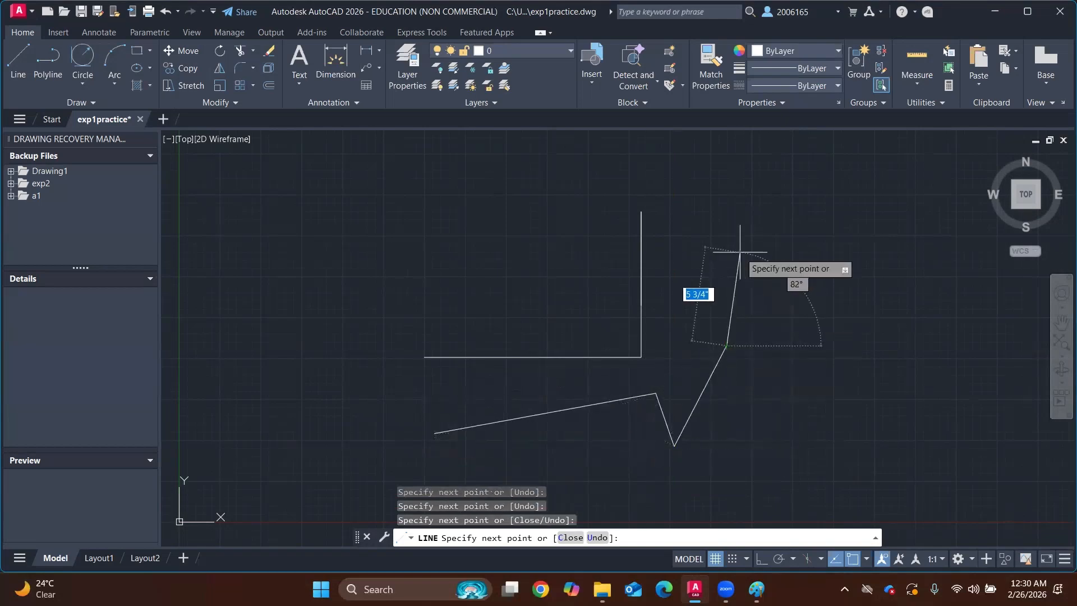
key(Return)
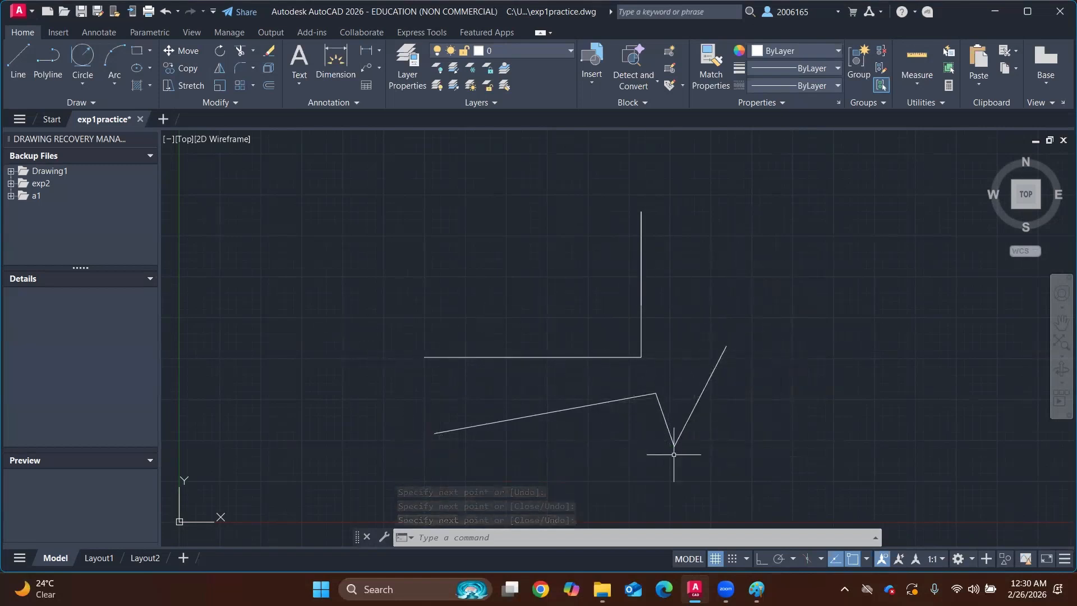
Turn on Ortho mode and draw four connected horizontal and vertical lines forming an unclosed rectangle beside the L-shaped lines
click(763, 560)
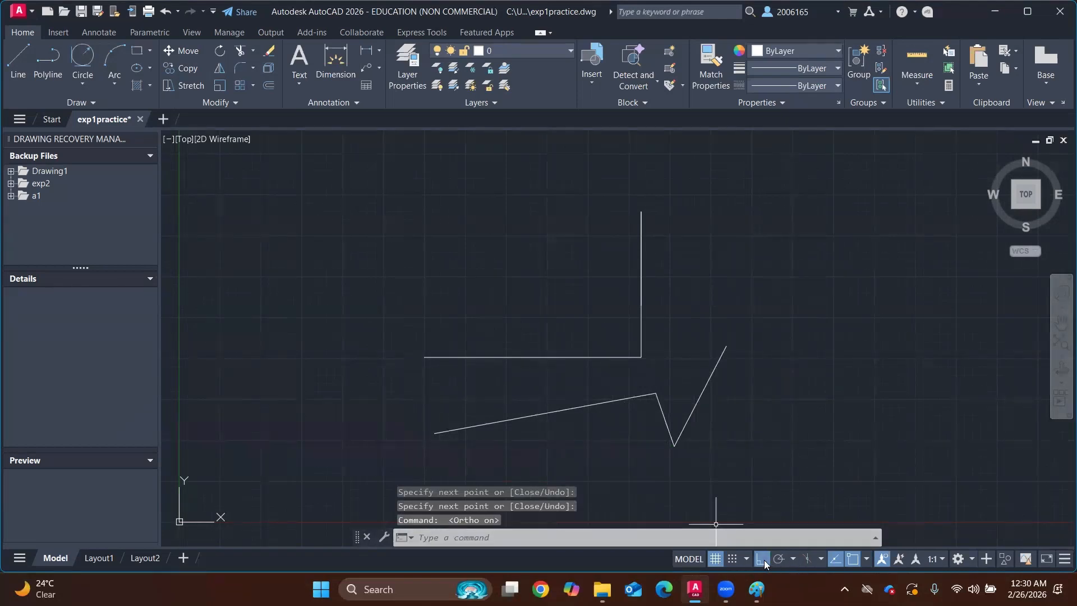
click(733, 308)
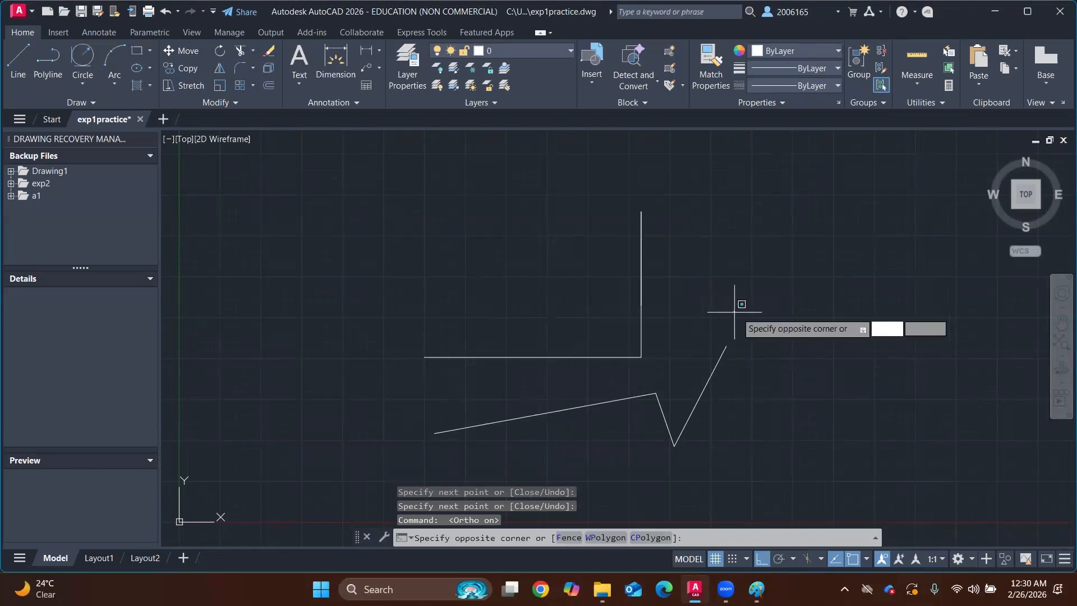
click(842, 312)
text(LINE)
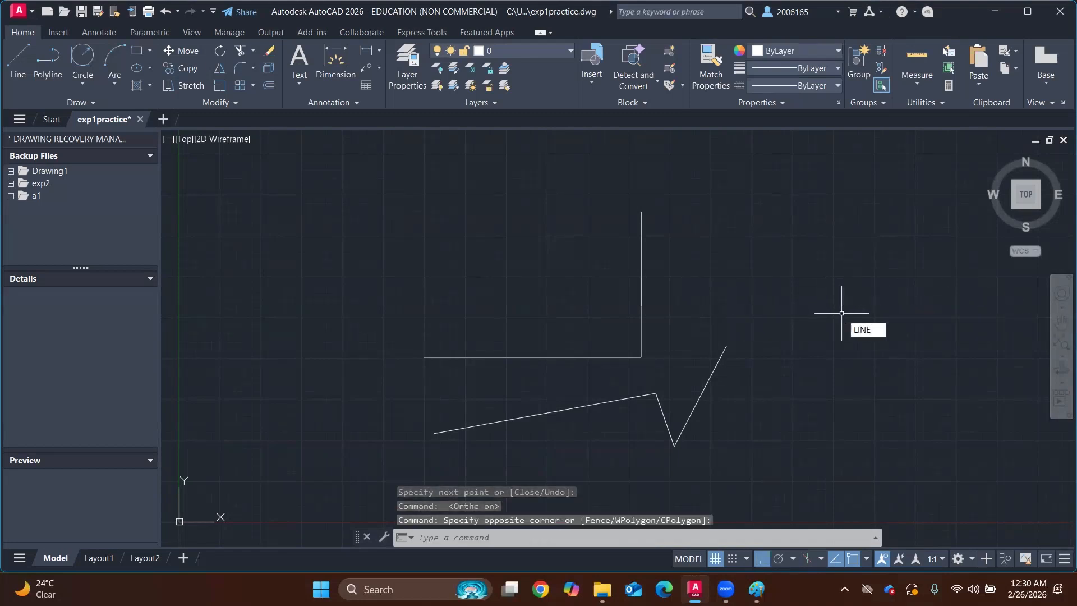
key(Return)
click(711, 318)
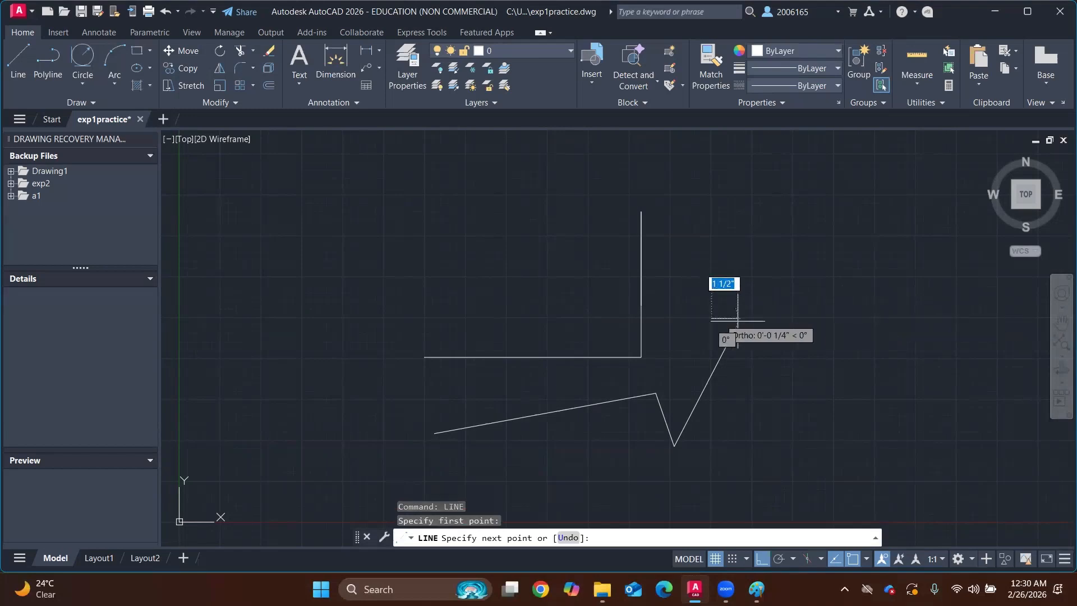
click(862, 318)
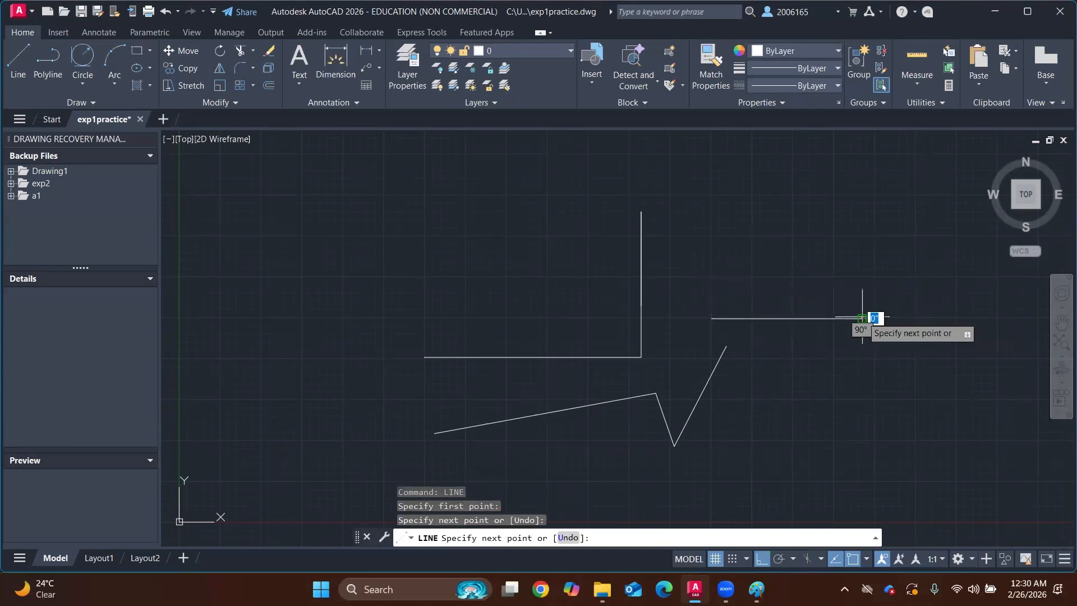
click(862, 191)
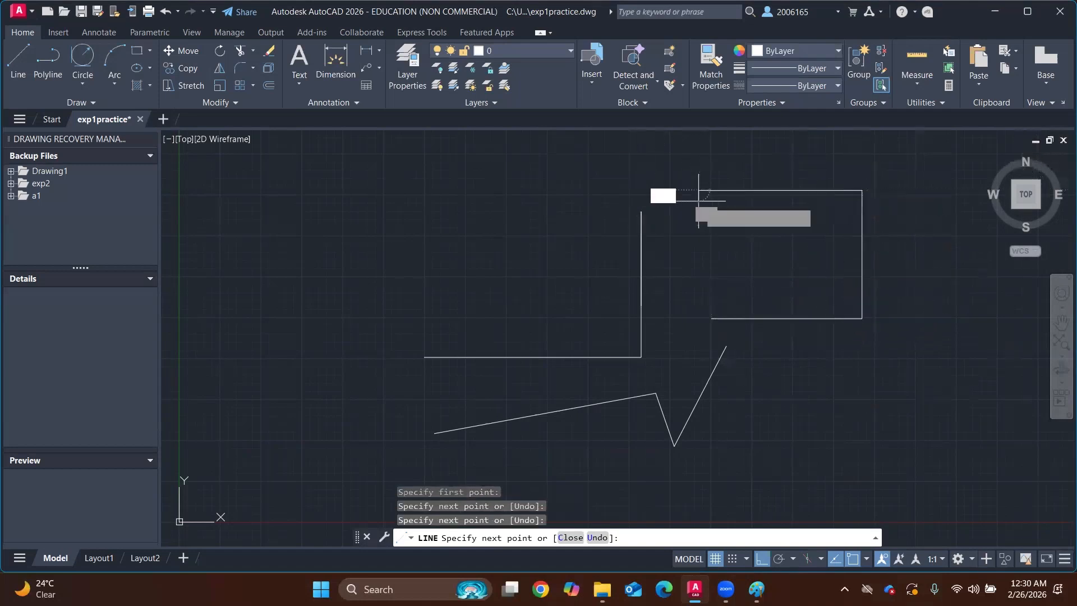
click(698, 190)
click(698, 354)
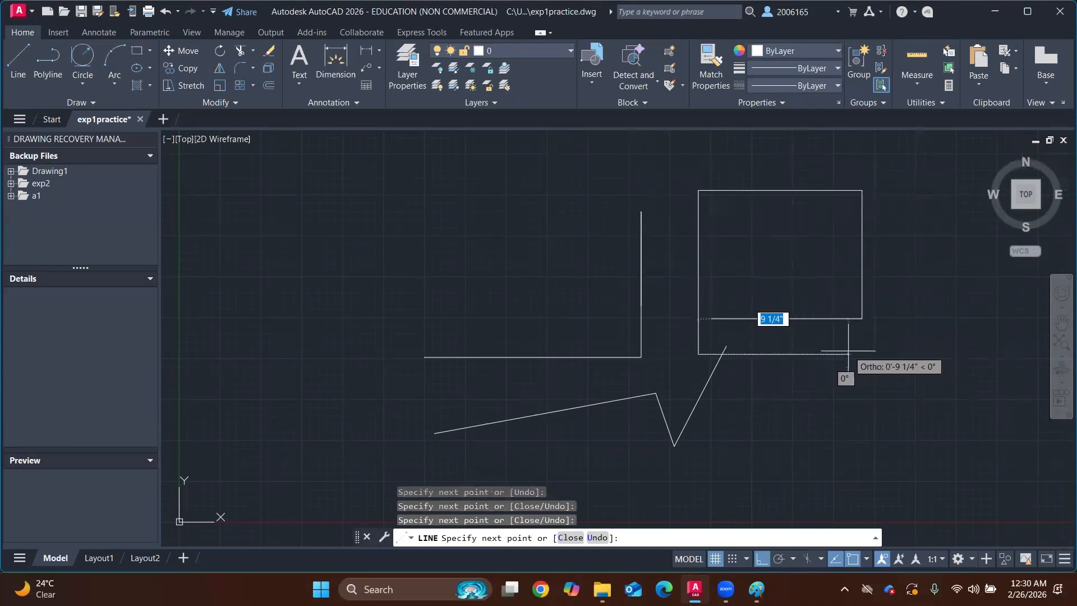
key(Return)
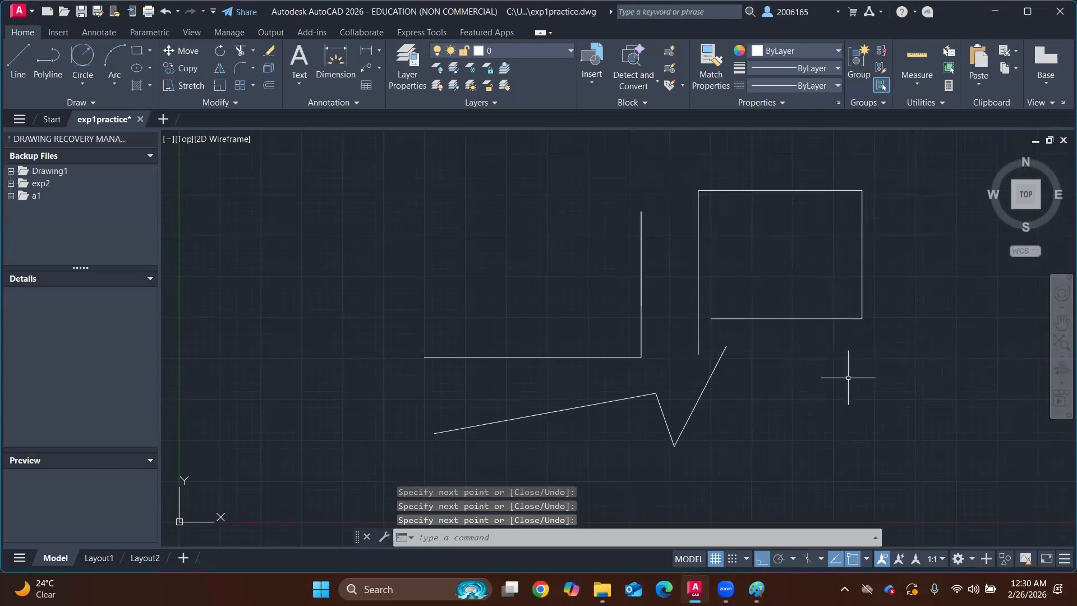
click(867, 559)
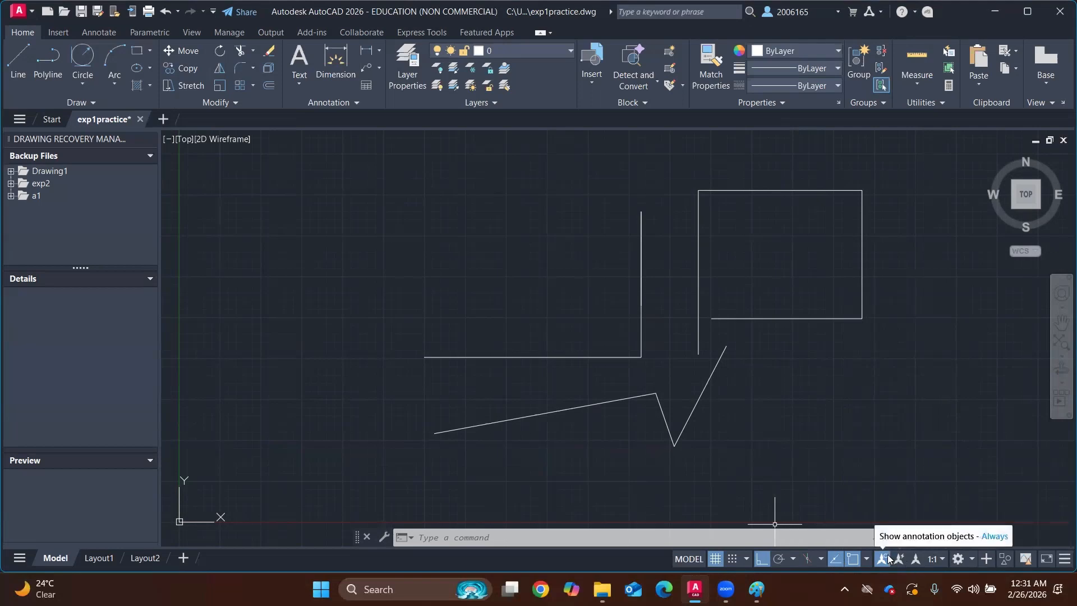
scroll(769, 356, down, 3)
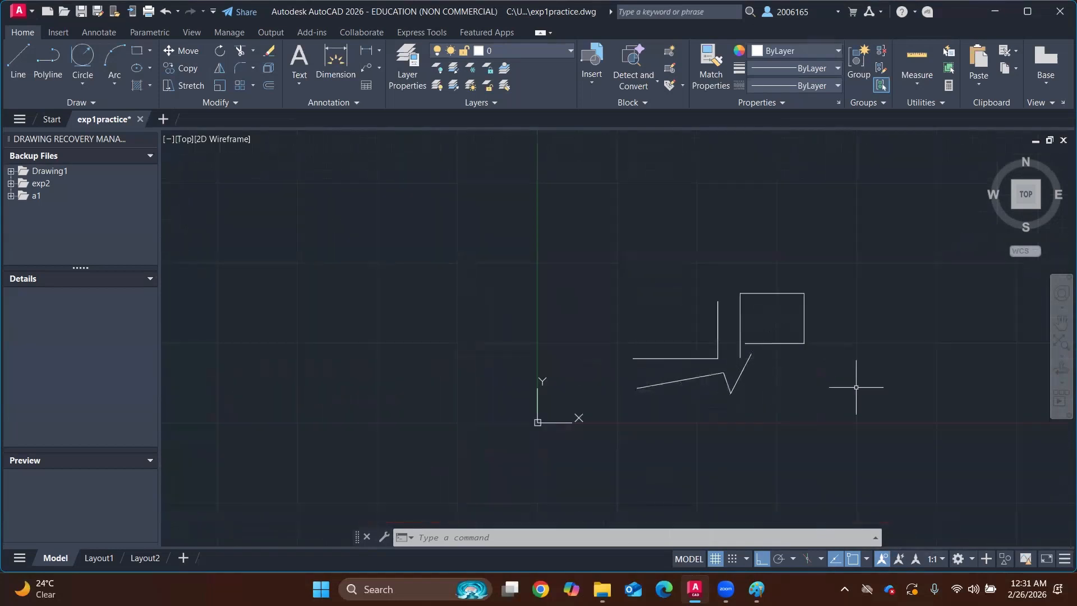
mouse_move(856, 385)
middle_down()
mouse_move(862, 281)
mouse_move(433, 291)
middle_up()
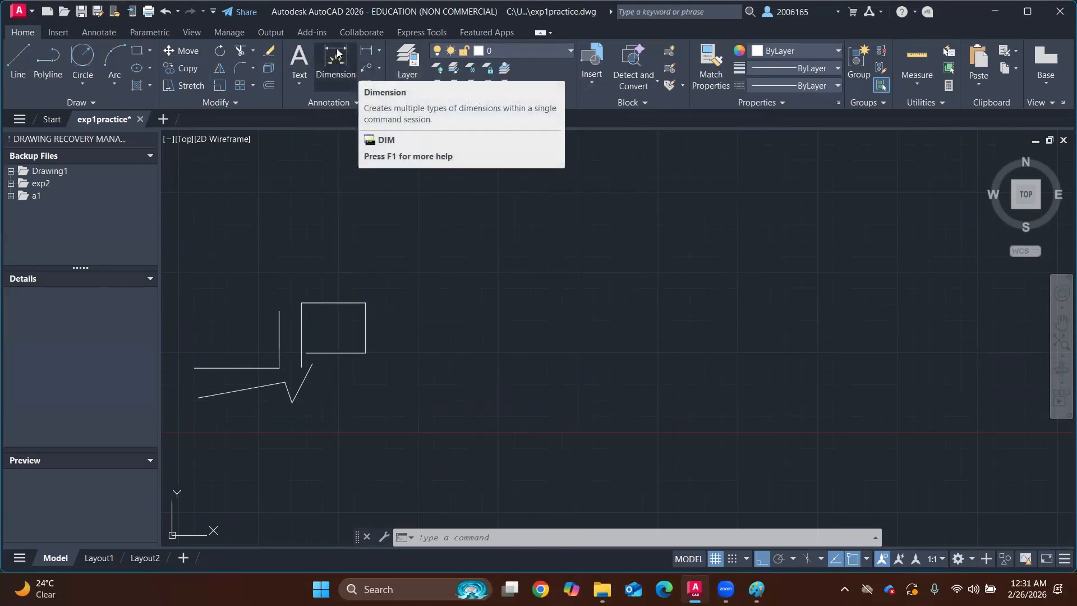
click(352, 102)
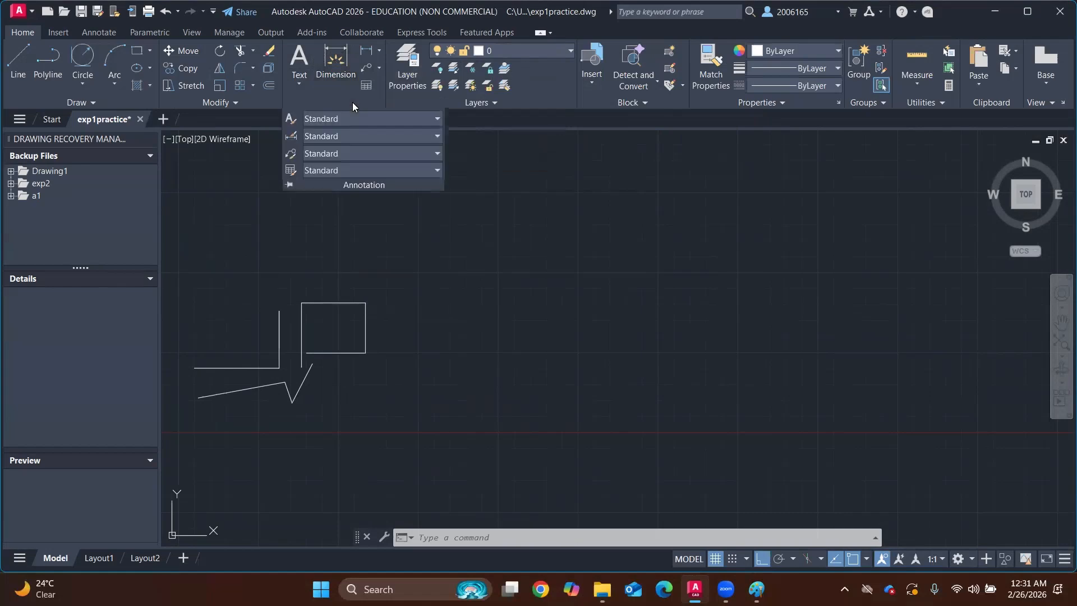
click(664, 272)
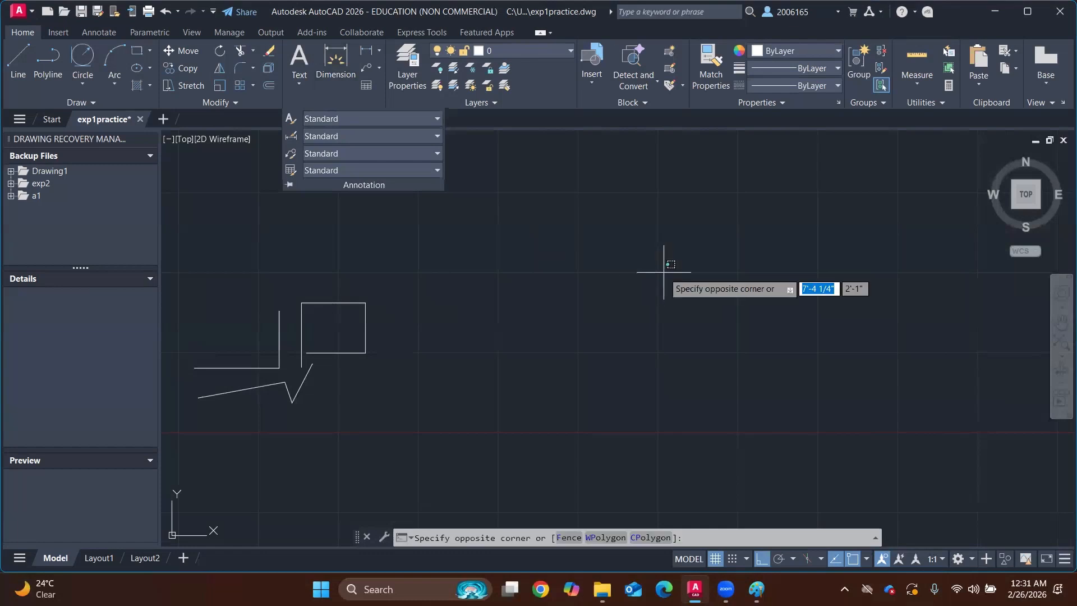
click(543, 158)
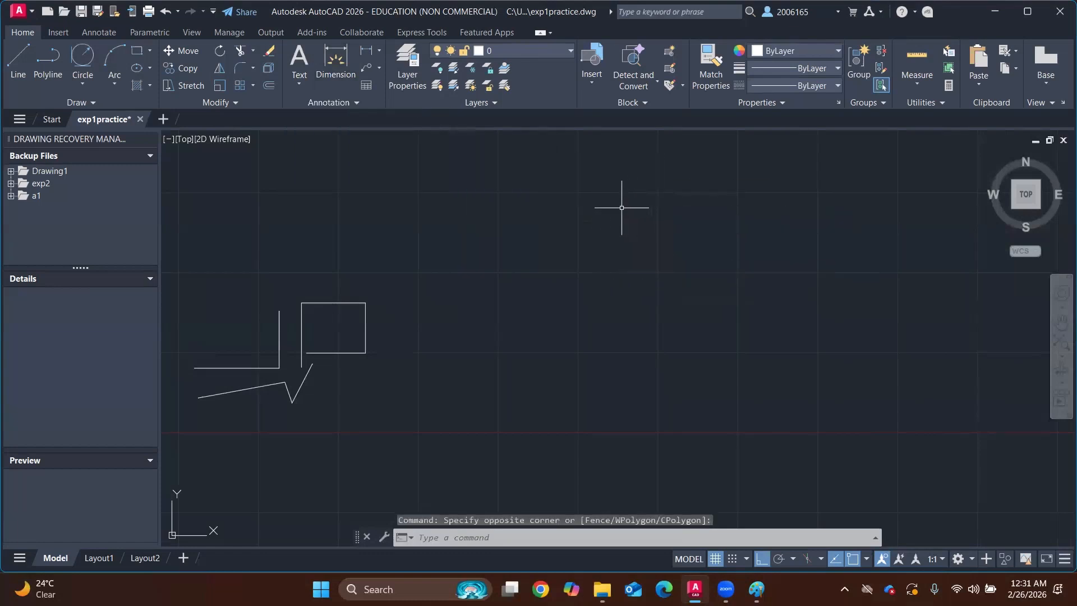
Create a new dimension style named Copy of Standard, based on Standard and used for all dimensions
click(352, 104)
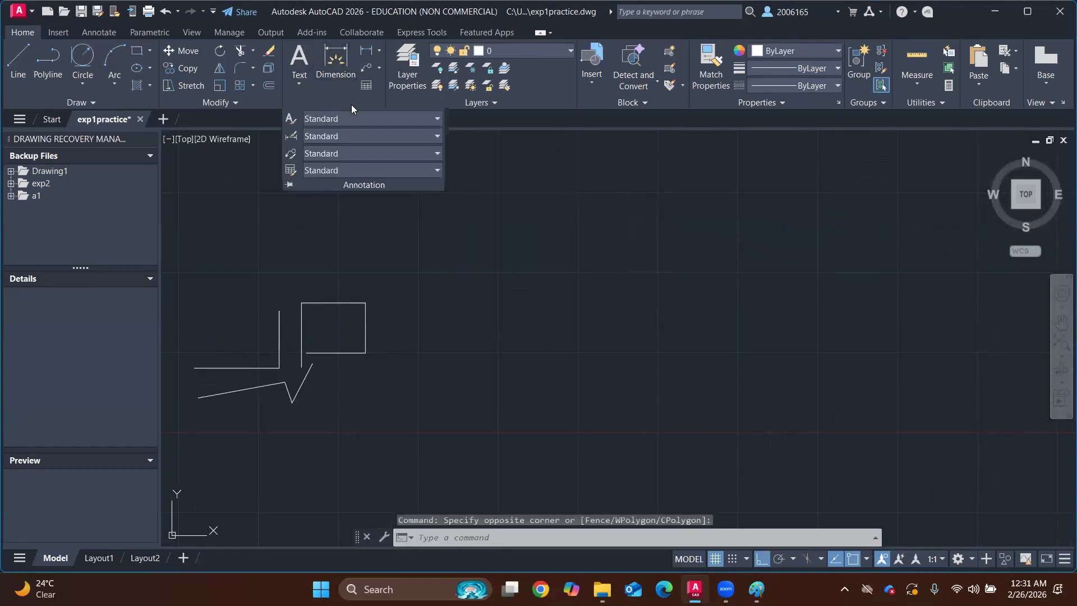
click(329, 135)
click(366, 221)
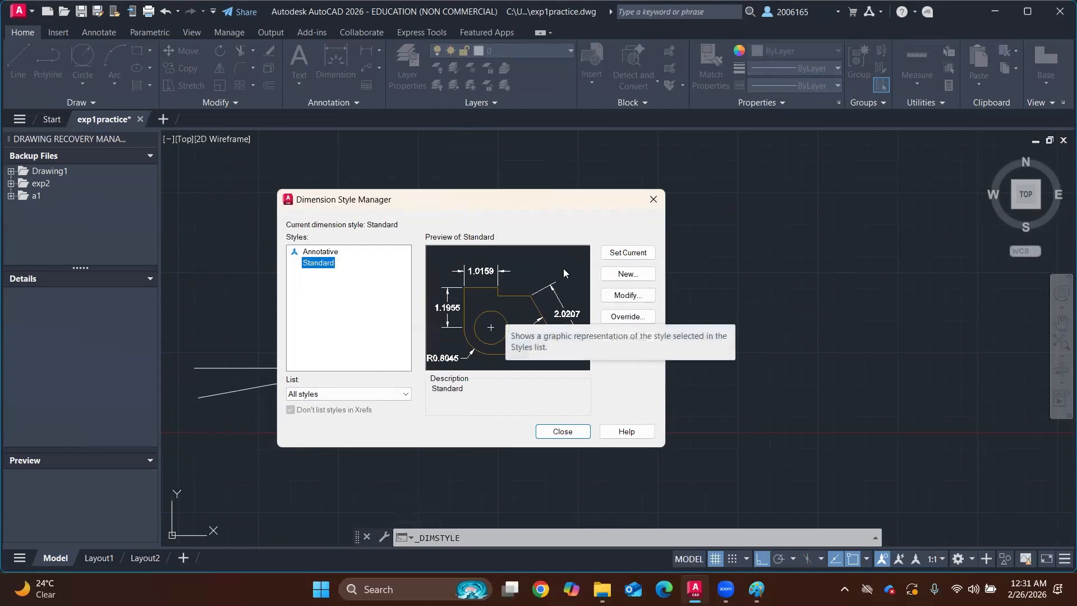
click(624, 274)
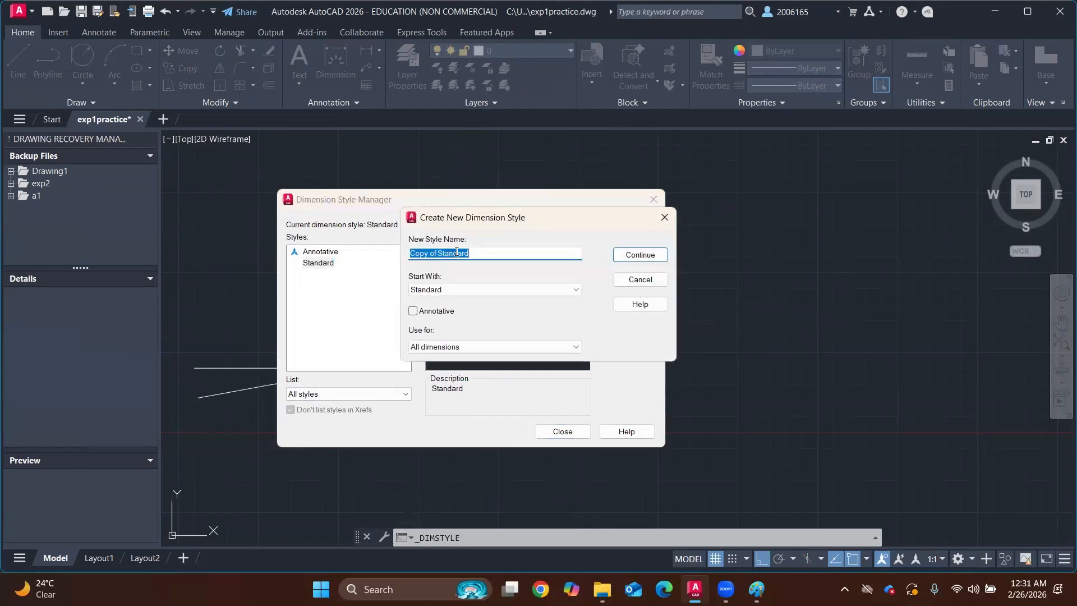
click(628, 257)
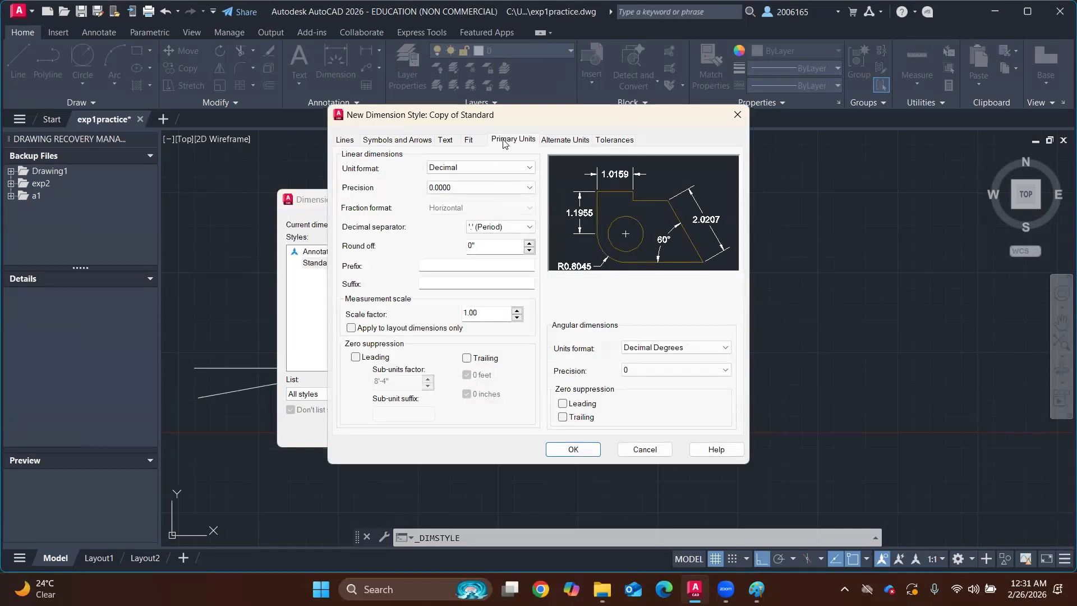
Set the style's linear dimensions to Architectural with 0'-0 1/4" precision, keeping angular dimensions in Decimal Degrees
click(501, 168)
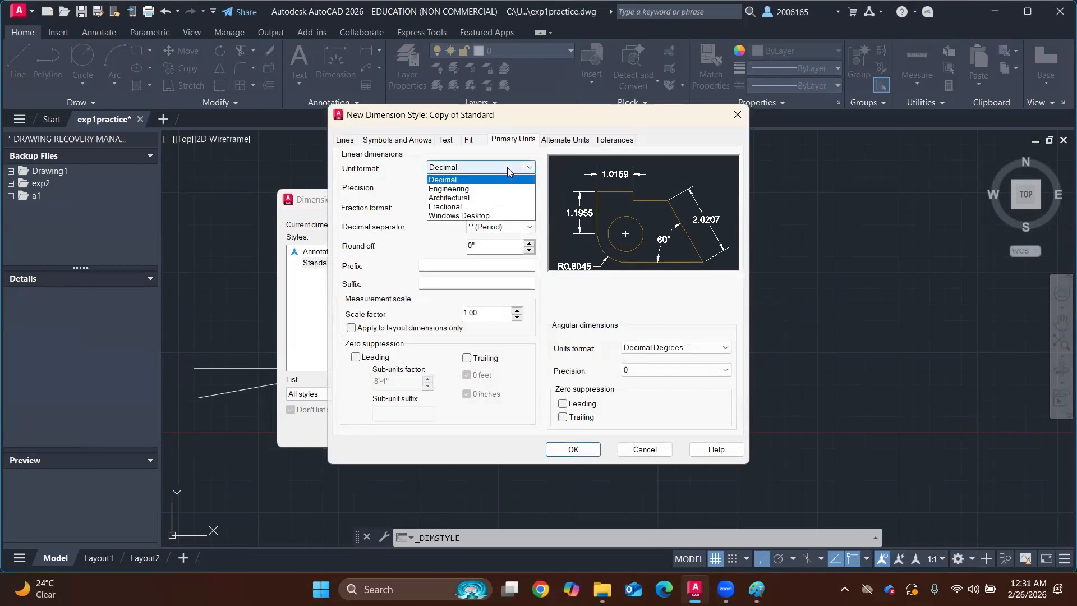
click(452, 207)
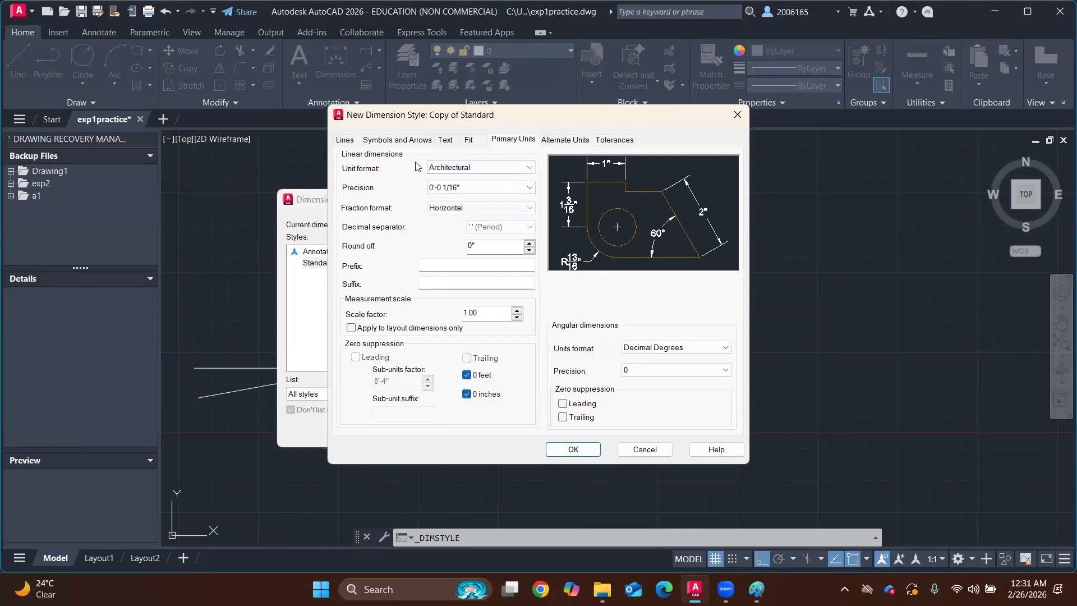
click(465, 188)
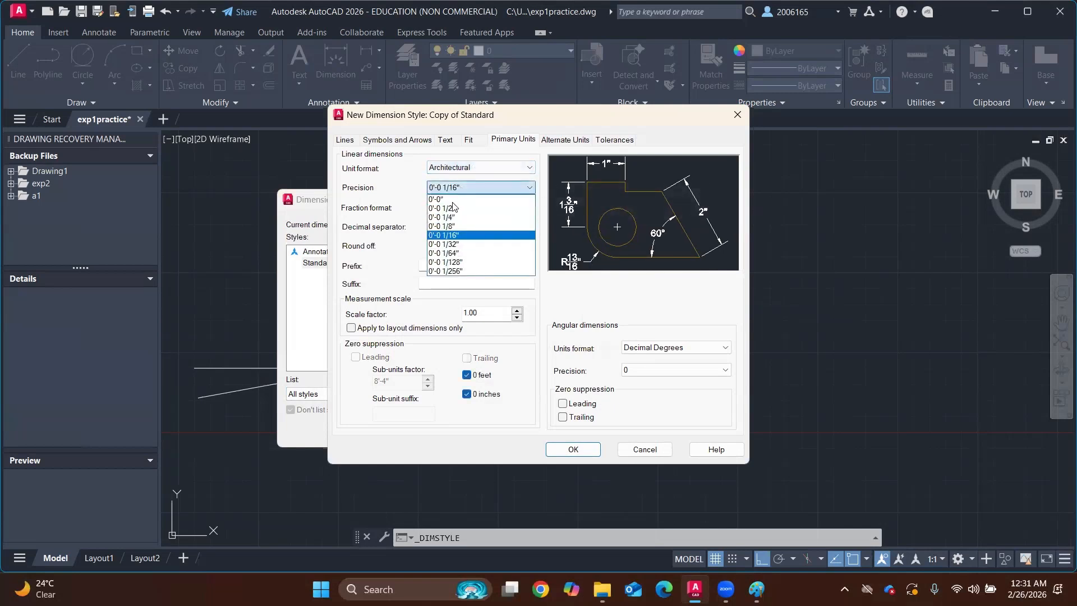
click(451, 217)
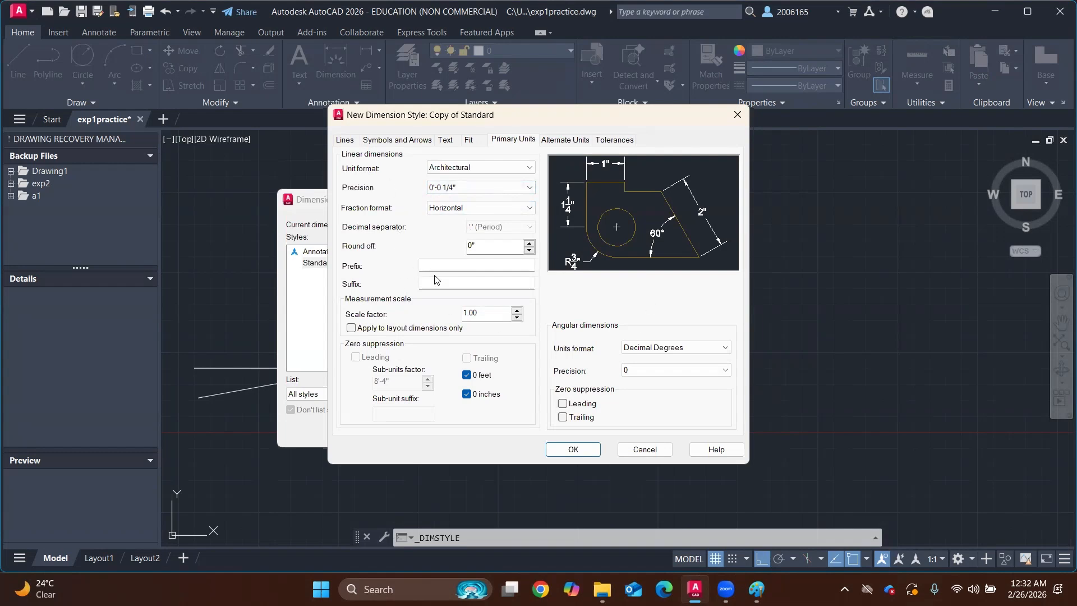
click(657, 349)
click(658, 357)
Set the overall scale for the dimension style's features to 10
click(469, 141)
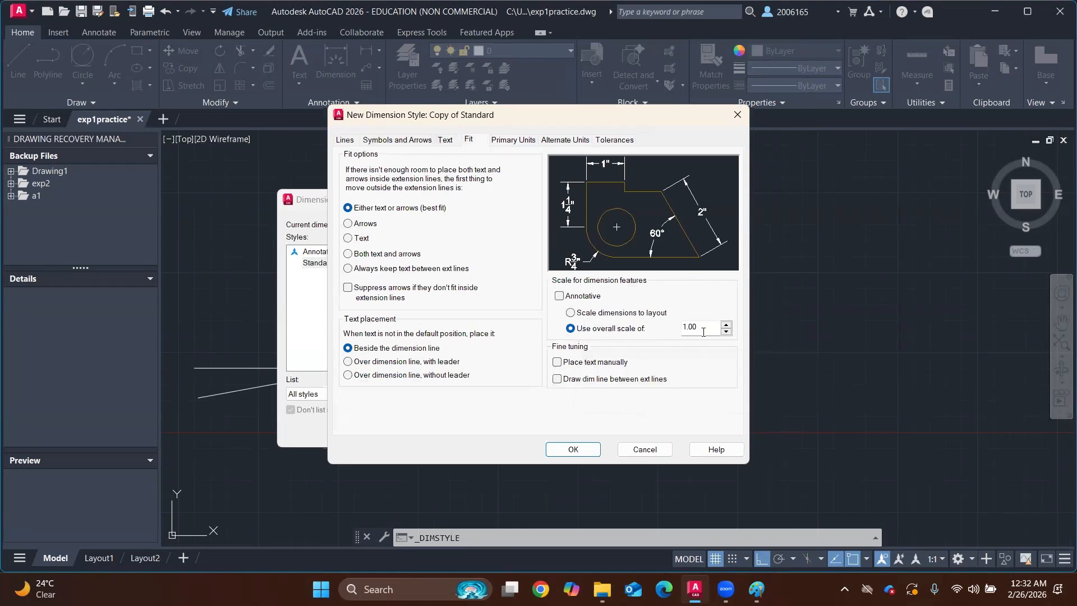
drag(703, 331, 679, 323)
text(10)
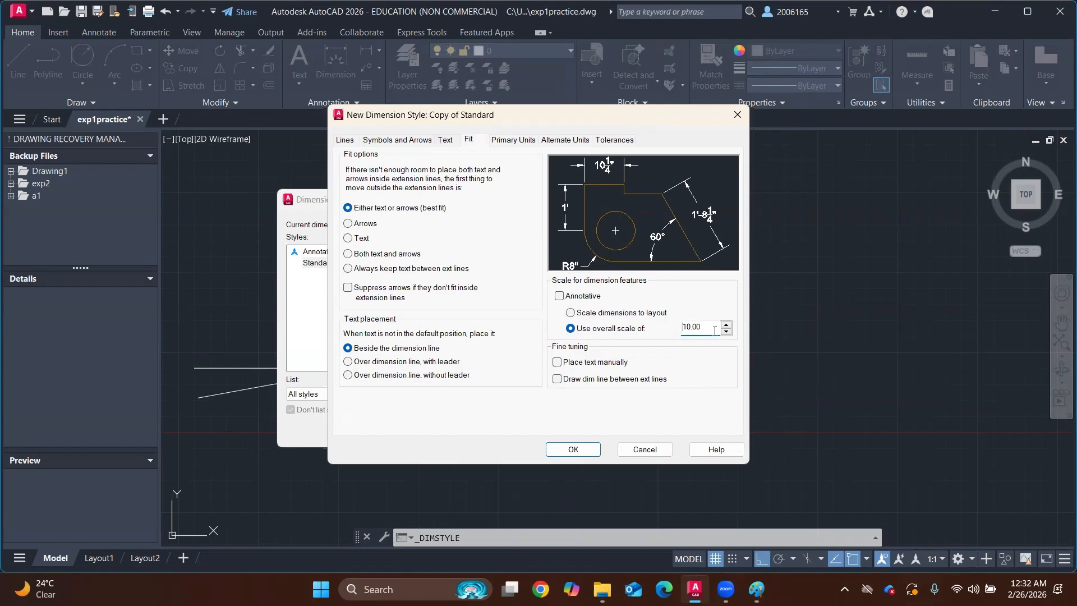
drag(703, 327, 681, 330)
click(700, 326)
Set the dimension style's text height to 1" and arrow size to 1", and open its line settings
click(445, 140)
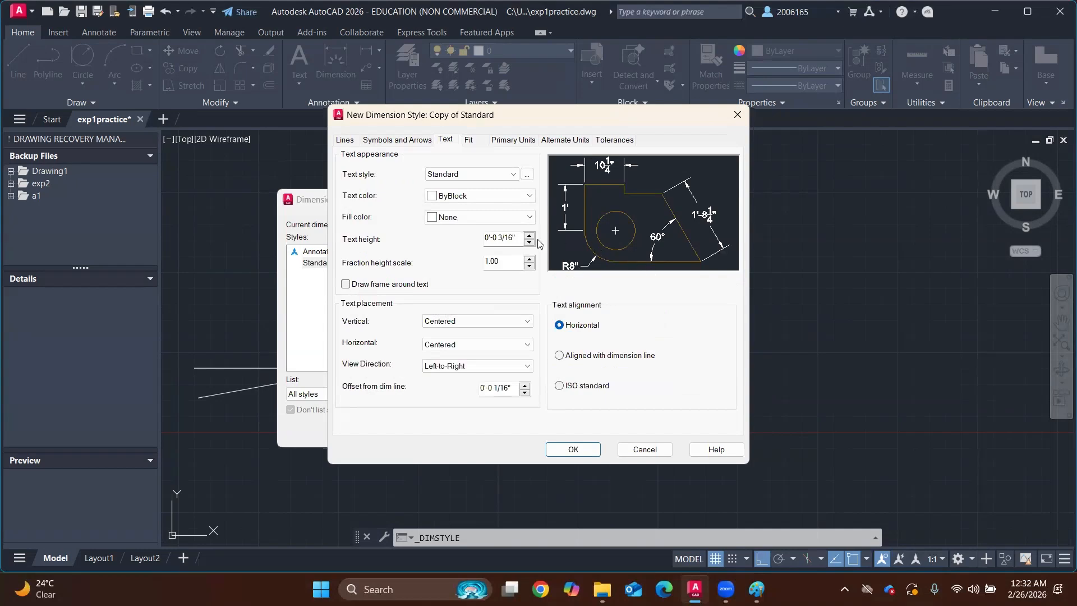
drag(515, 239, 494, 240)
text(1)
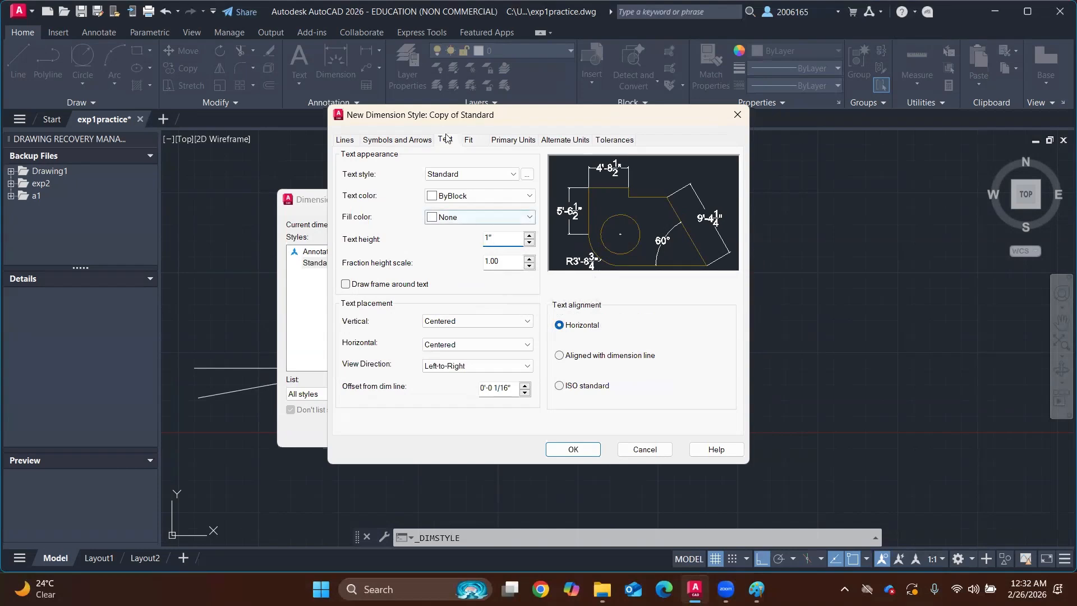
click(398, 141)
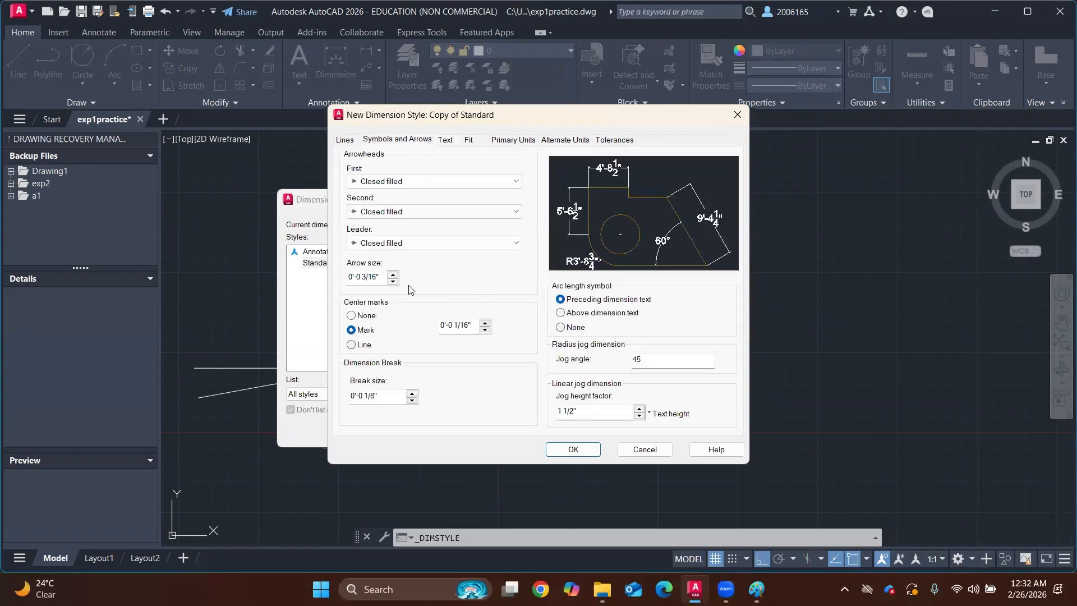
drag(384, 278, 360, 270)
text(1")
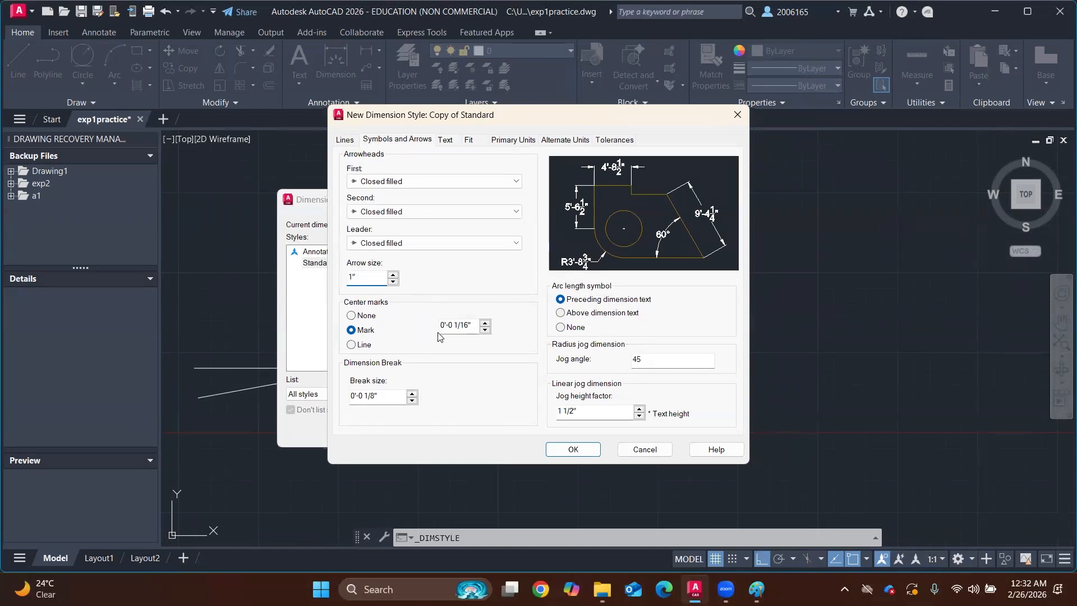
click(346, 141)
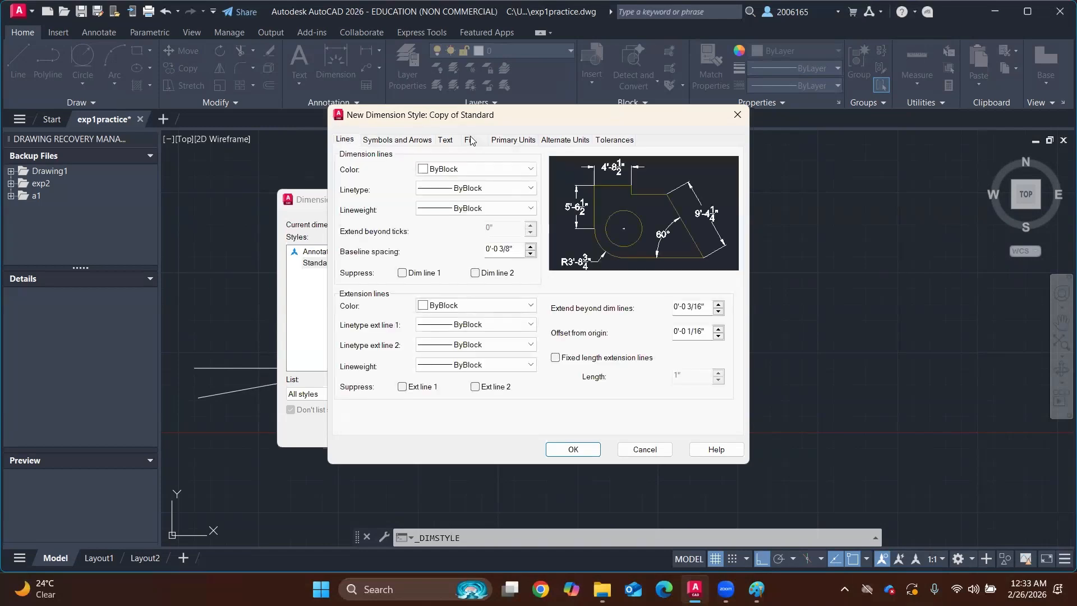
Review the remaining dimension style settings, save the Copy of Standard style and set it as the current style
click(471, 141)
click(510, 140)
click(568, 139)
click(621, 140)
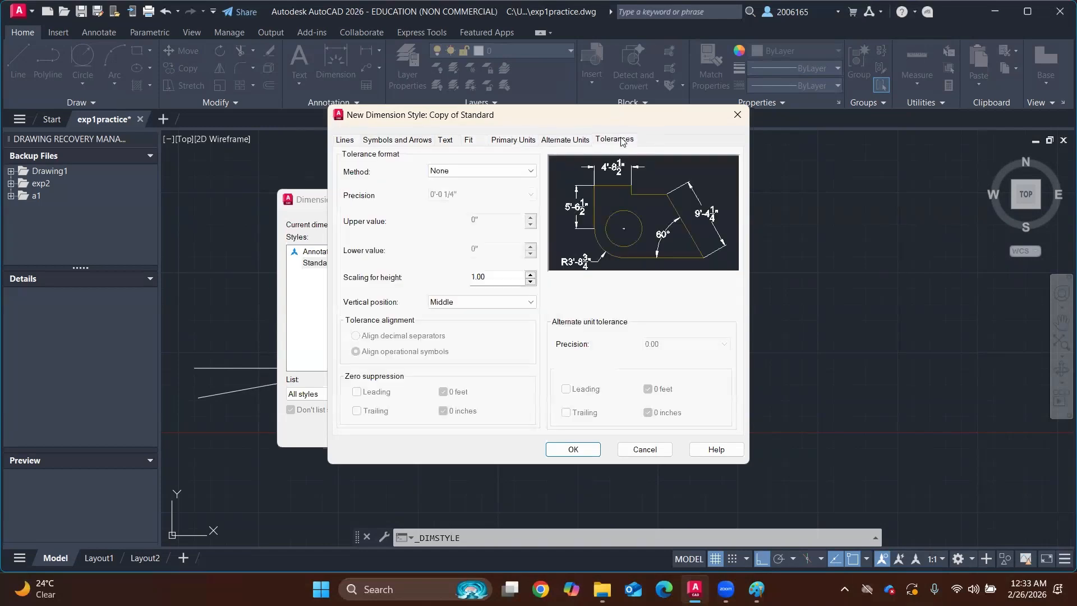
click(573, 449)
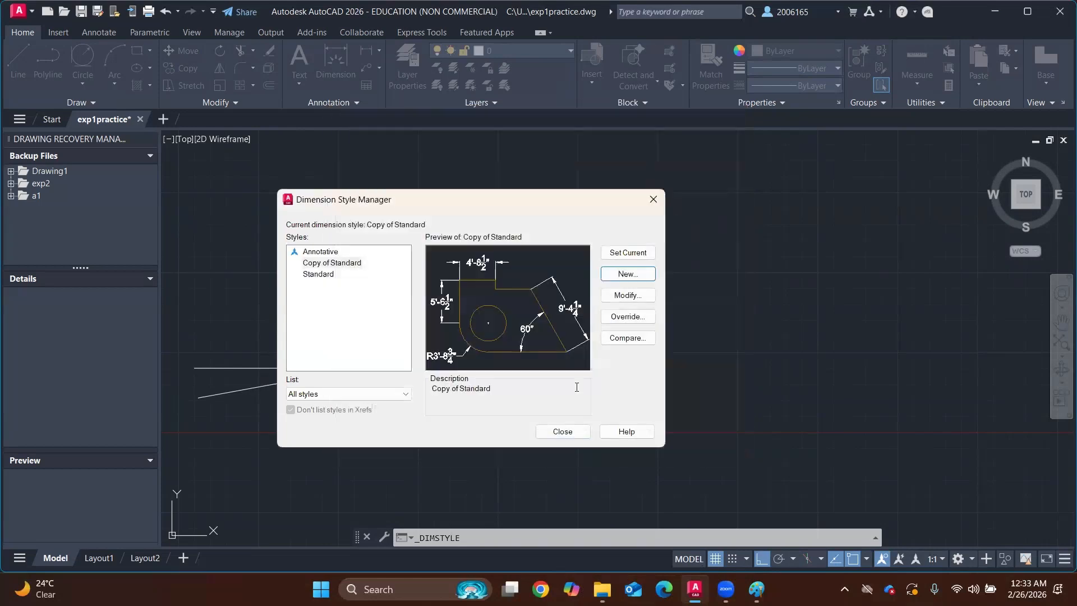
click(627, 255)
click(644, 252)
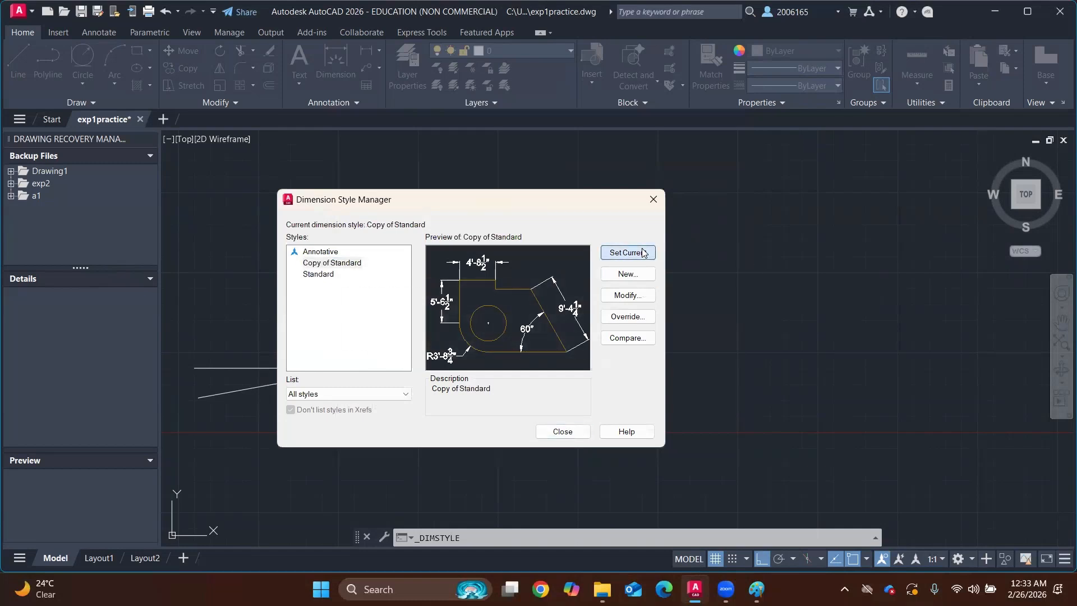
click(562, 432)
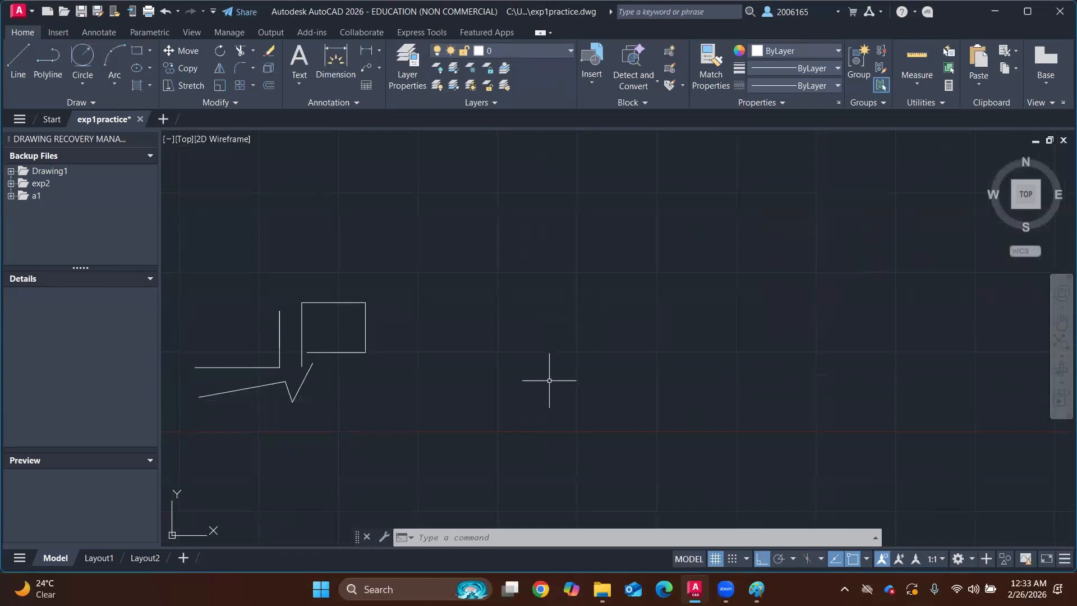
Draw a horizontal line in the empty area beside the existing shapes, switching Ortho off and back on before placing its end
text(LINE)
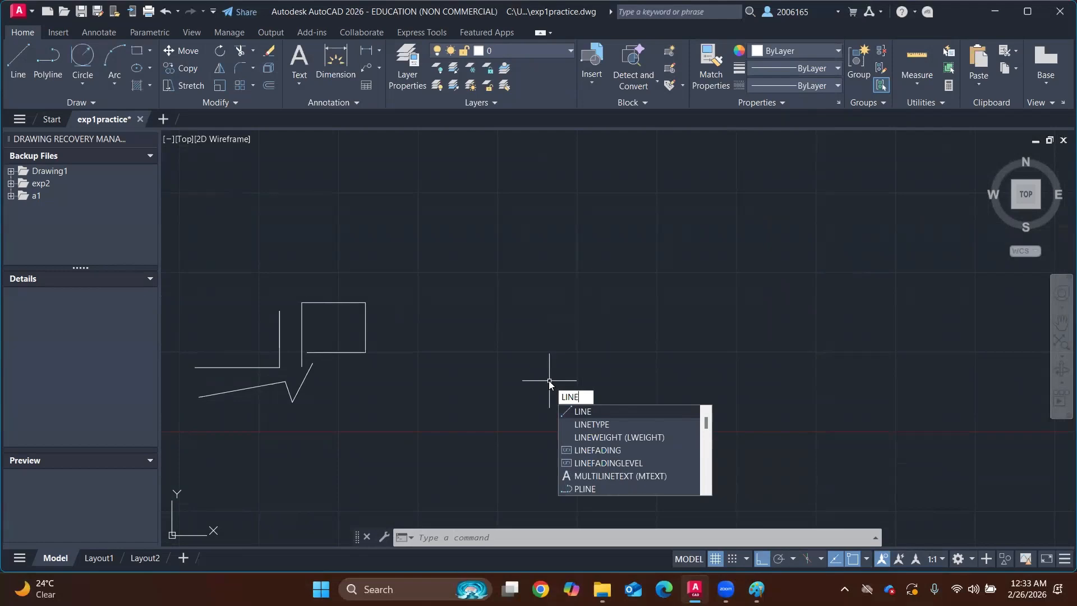
key(Return)
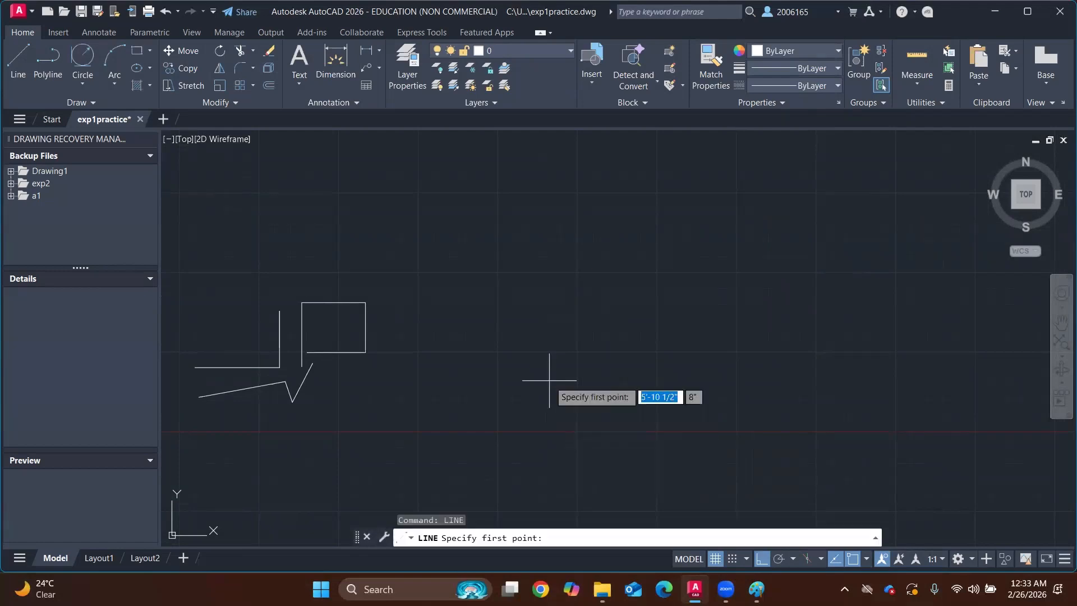
click(497, 350)
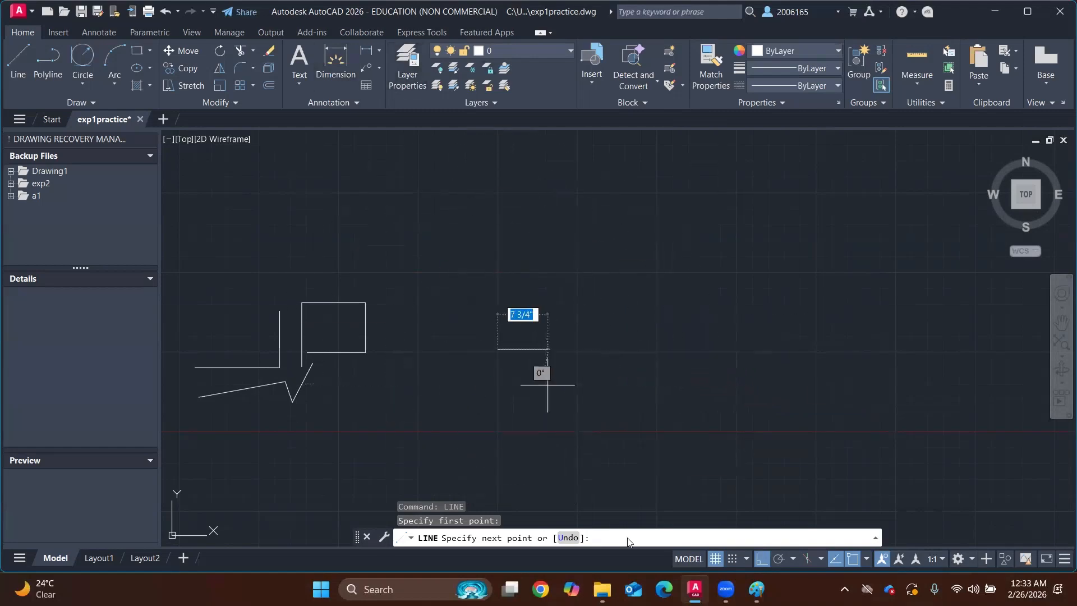
click(762, 559)
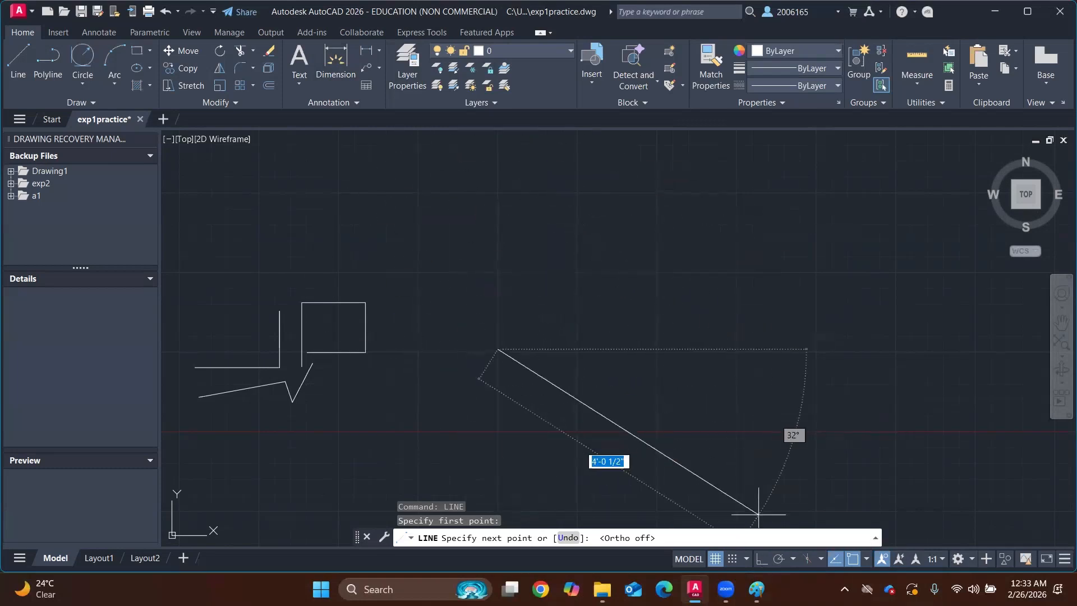
click(762, 559)
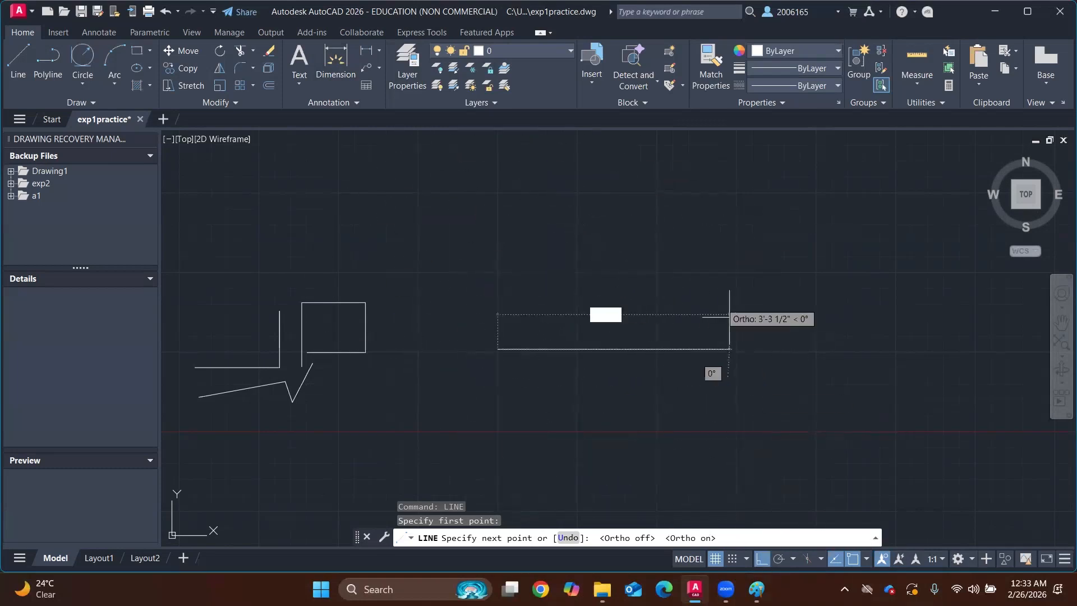
click(660, 349)
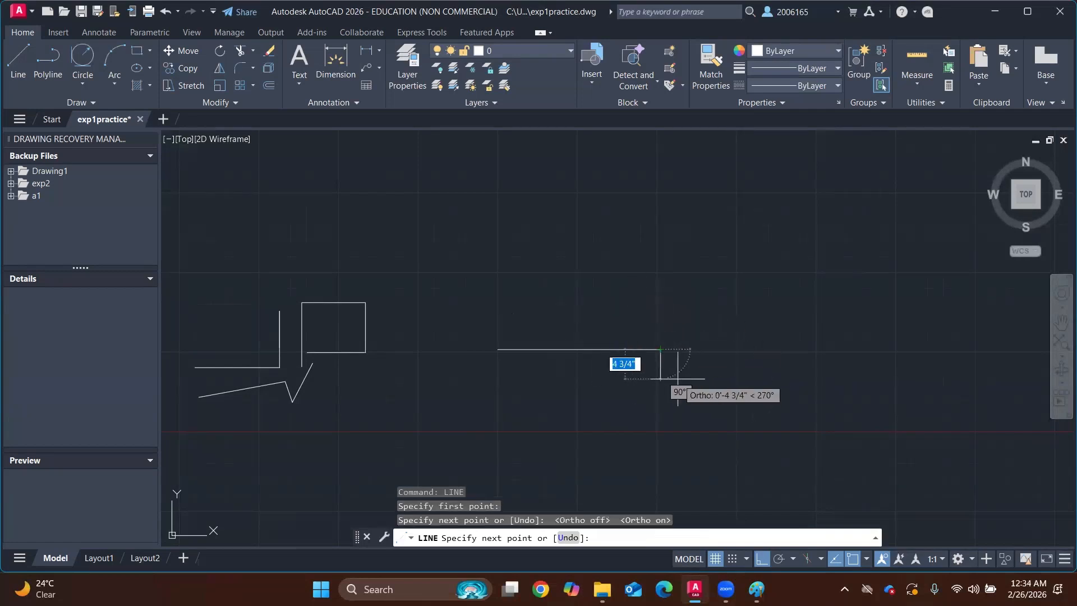
Continue the line up, left and down to the start point to form a rectangle, and end the Line command
click(660, 232)
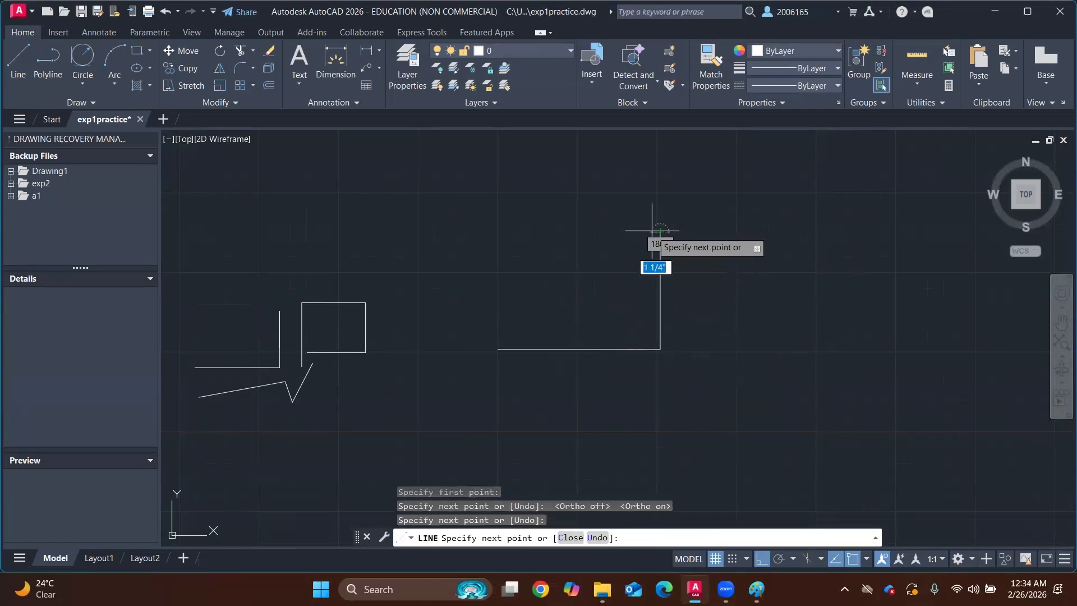
click(496, 232)
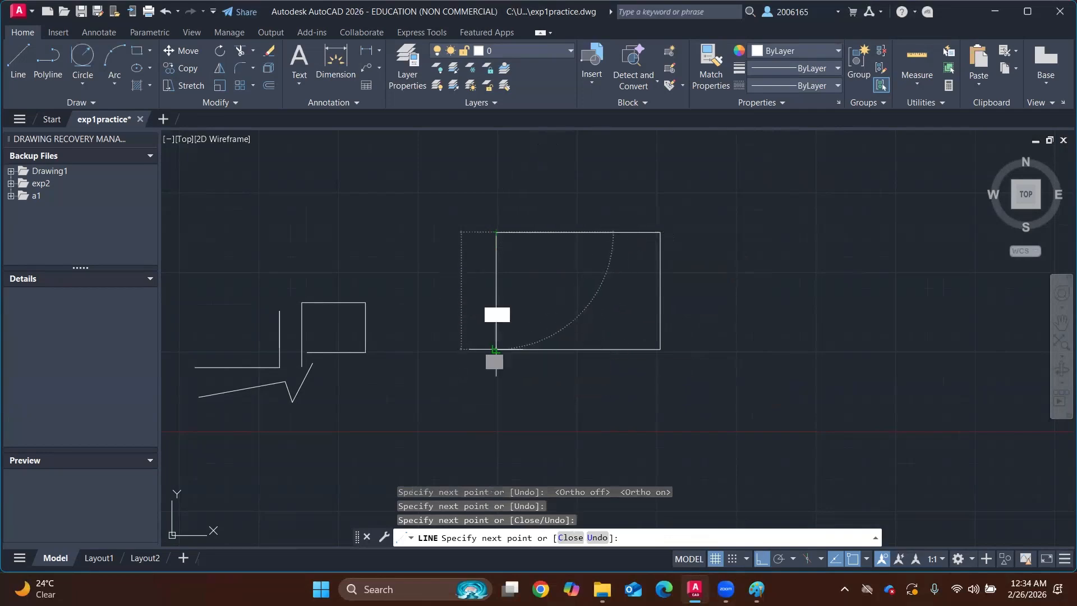
click(496, 349)
right_click(505, 305)
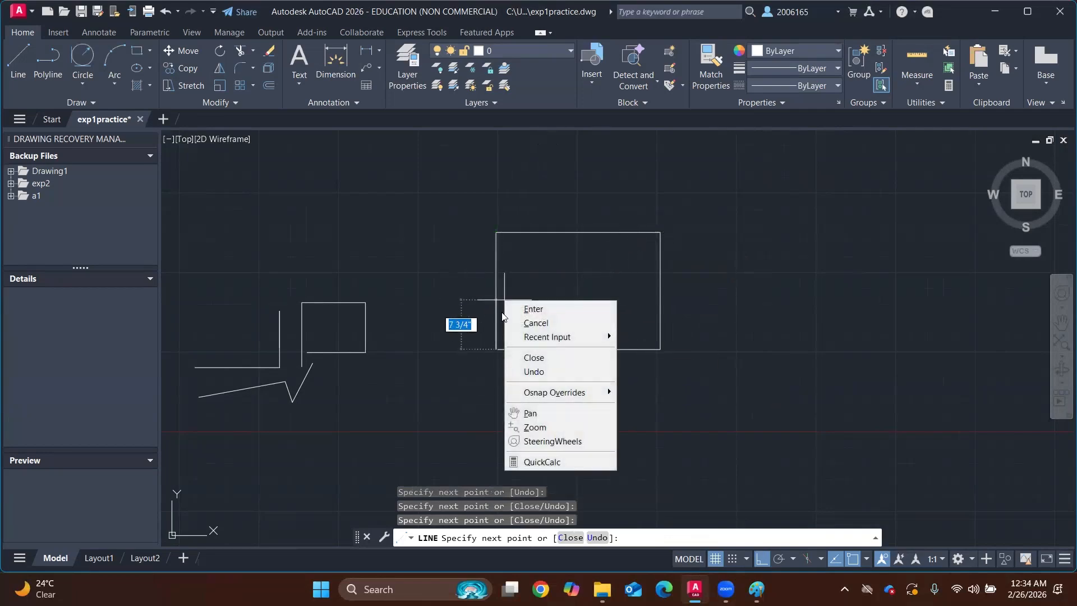
click(499, 320)
key(Return)
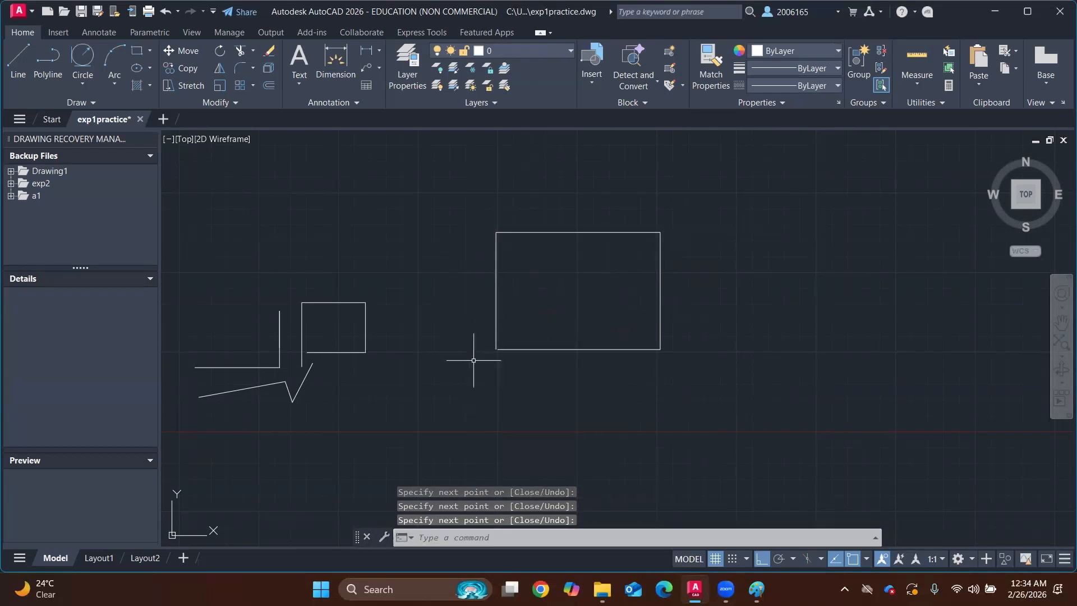
Examine whether the rectangle's lower-left corner is closed, and find an empty drawing area beyond the rectangle
scroll(483, 354, up, 6)
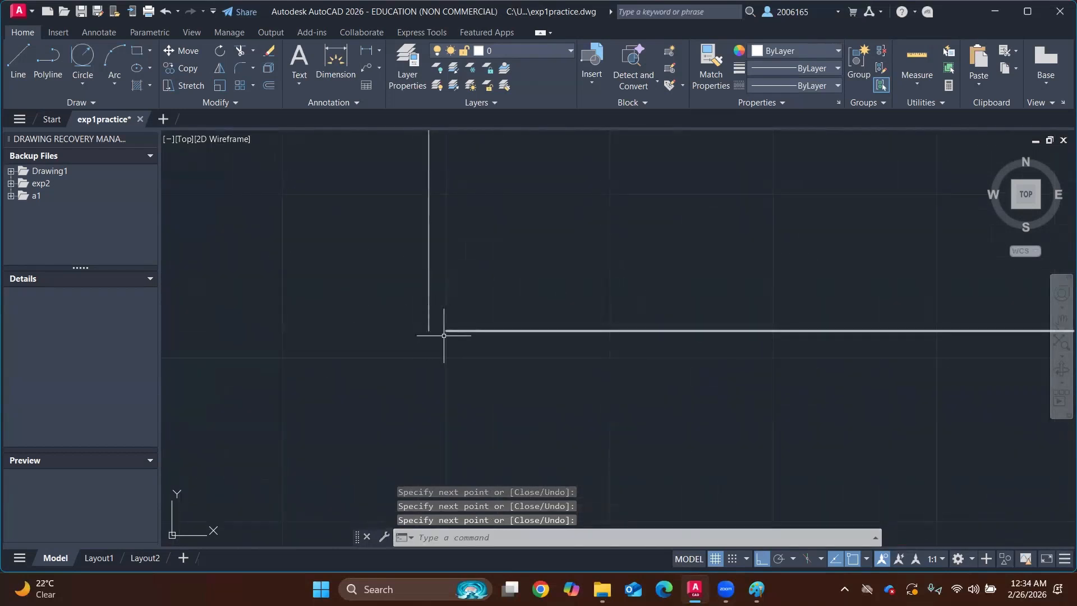
scroll(436, 333, down, 3)
scroll(552, 336, down, 4)
mouse_move(811, 304)
middle_down()
mouse_move(575, 264)
mouse_move(638, 306)
middle_up()
middle_drag(418, 295, 469, 293)
scroll(409, 354, up, 3)
scroll(390, 364, up, 4)
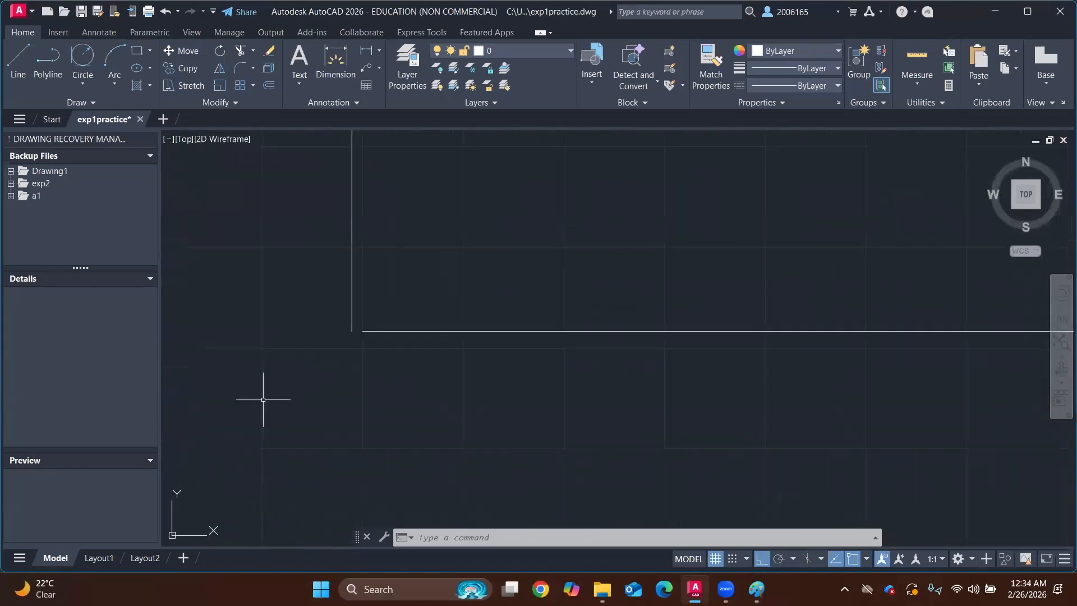
middle_drag(336, 324, 467, 222)
scroll(777, 276, down, 6)
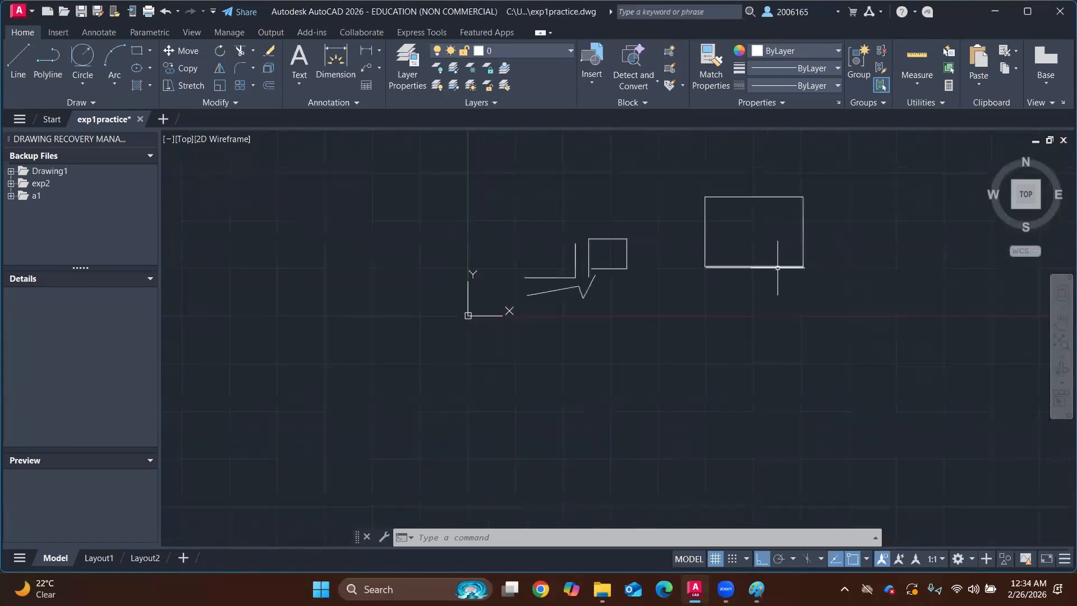
mouse_move(777, 277)
middle_down()
mouse_move(570, 250)
mouse_move(488, 313)
middle_up()
middle_drag(641, 317, 576, 326)
scroll(572, 326, up, 2)
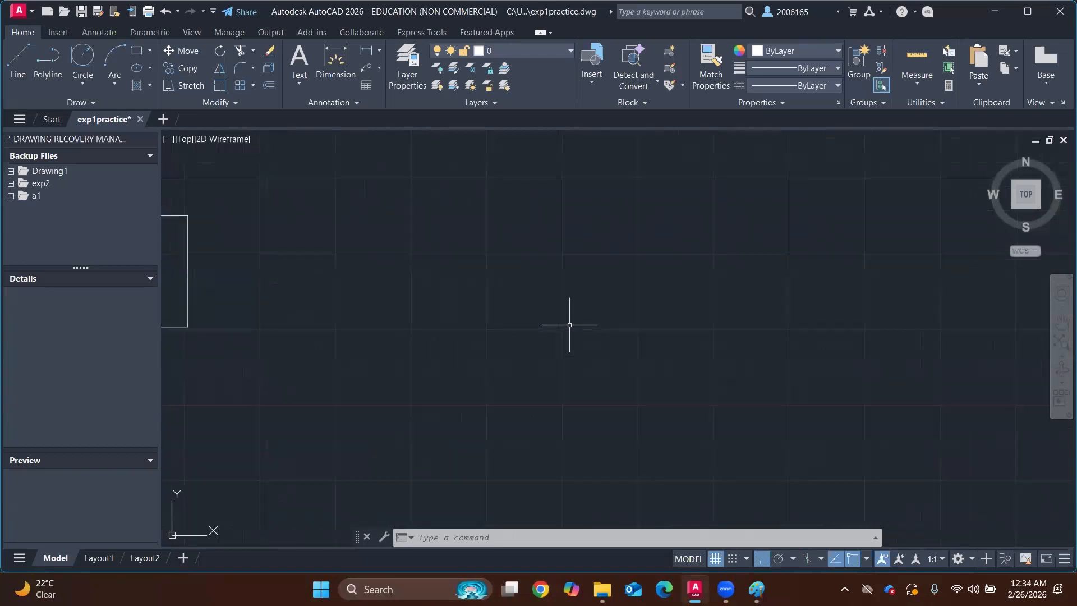
scroll(570, 325, up, 2)
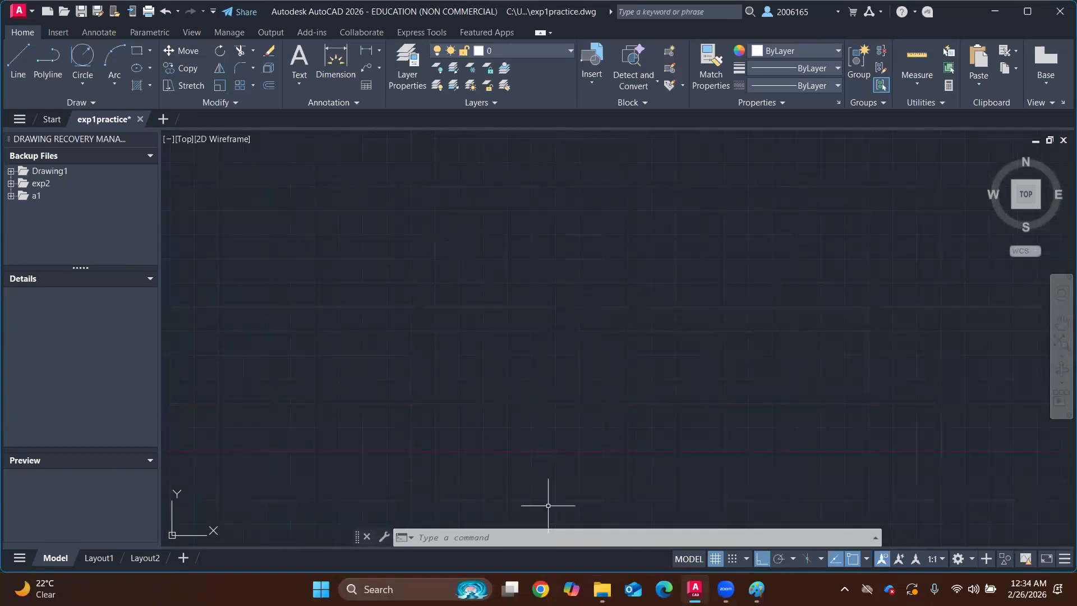
Switch to Paint and enlarge the blank canvas to 1131 × 624 px
click(757, 589)
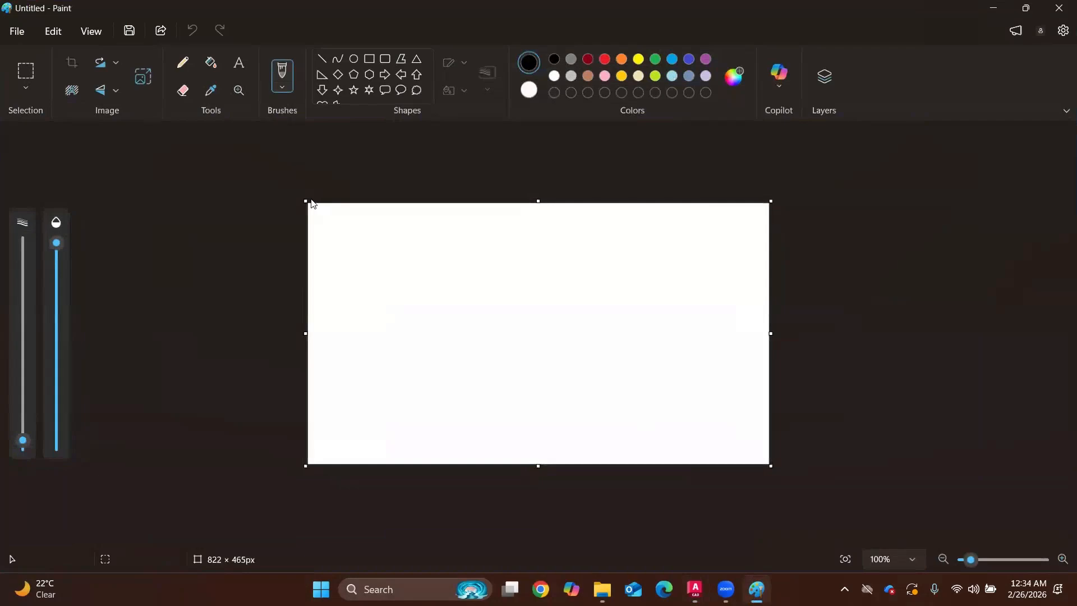
drag(292, 193, 158, 133)
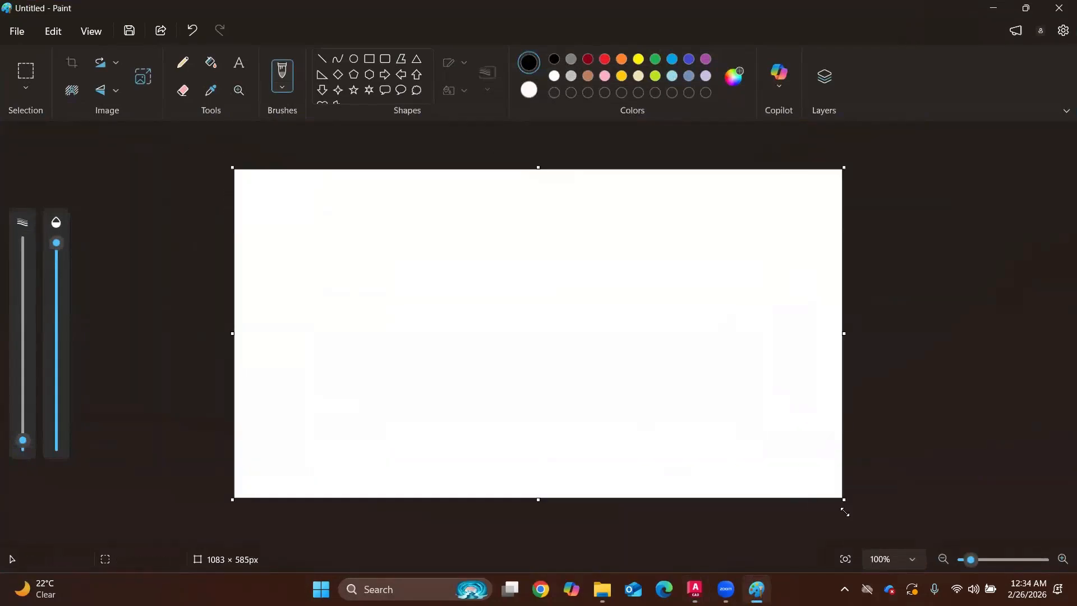
drag(844, 503, 871, 524)
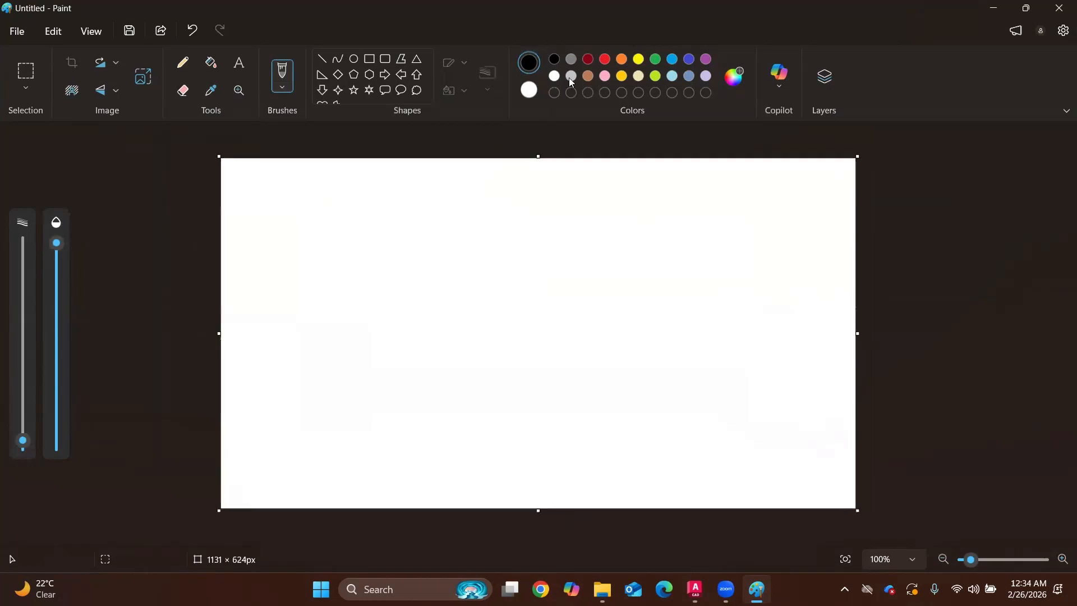
Sketch a red horizontal arrow from a small circle near the canvas's upper edge and label it 2m by hand
click(607, 58)
mouse_move(398, 196)
mouse_down()
mouse_move(571, 208)
mouse_move(522, 237)
mouse_up()
mouse_move(460, 180)
mouse_down()
mouse_move(471, 178)
mouse_move(486, 204)
mouse_move(521, 189)
mouse_up()
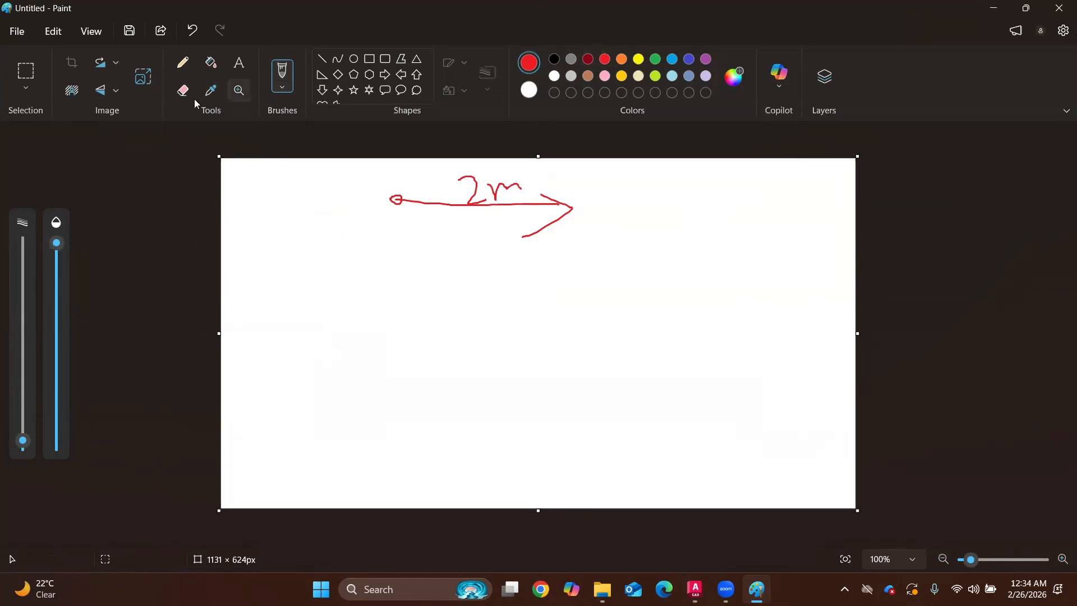
Switch back to AutoCAD and draw a line from a free point with length 2'-6" at an angle of 0°
click(695, 525)
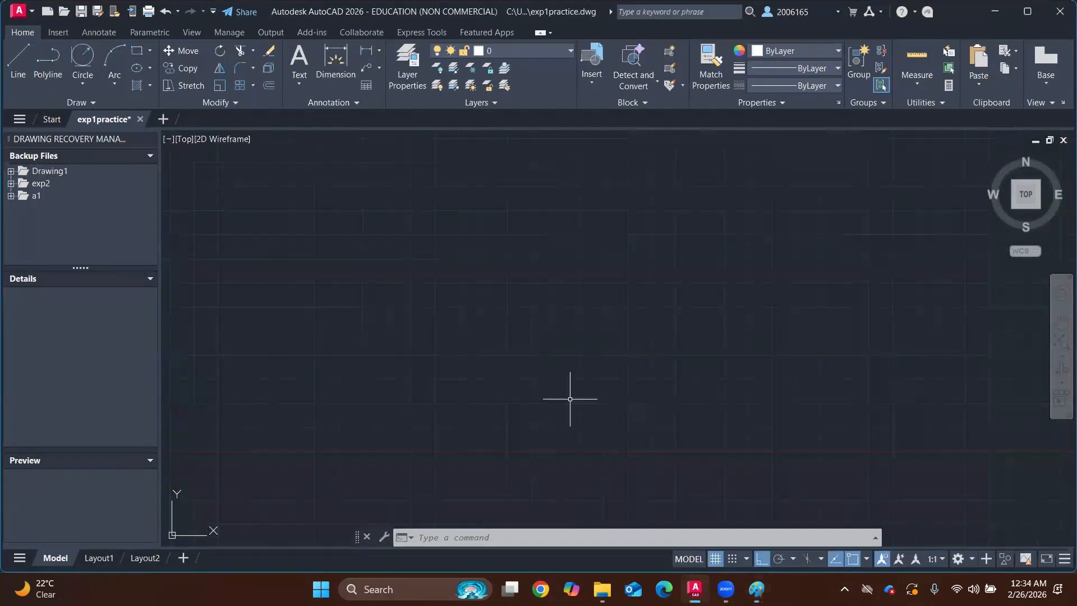
text(LINE)
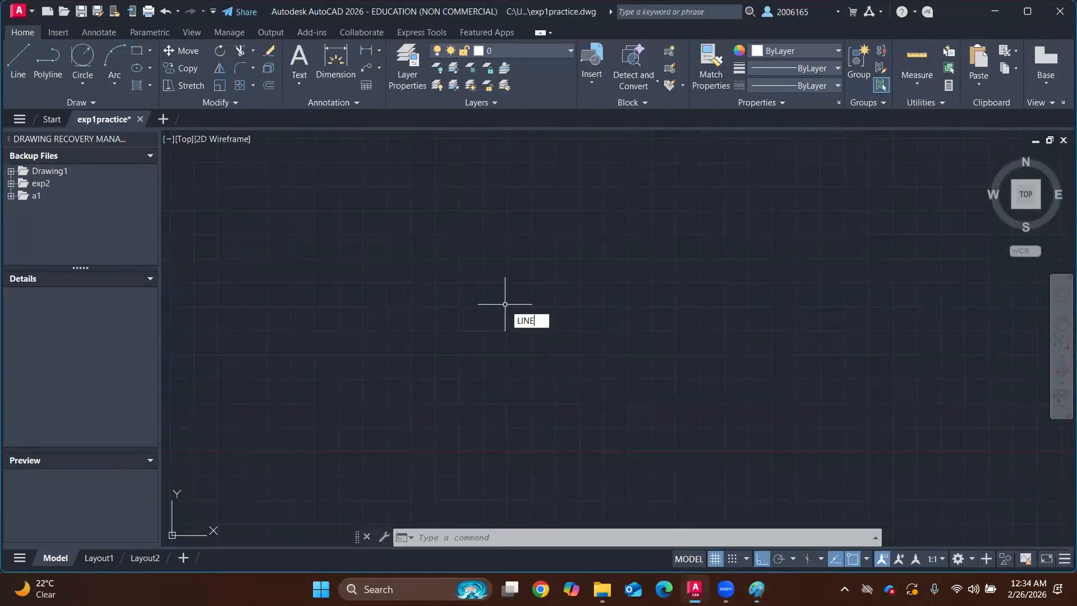
key(Return)
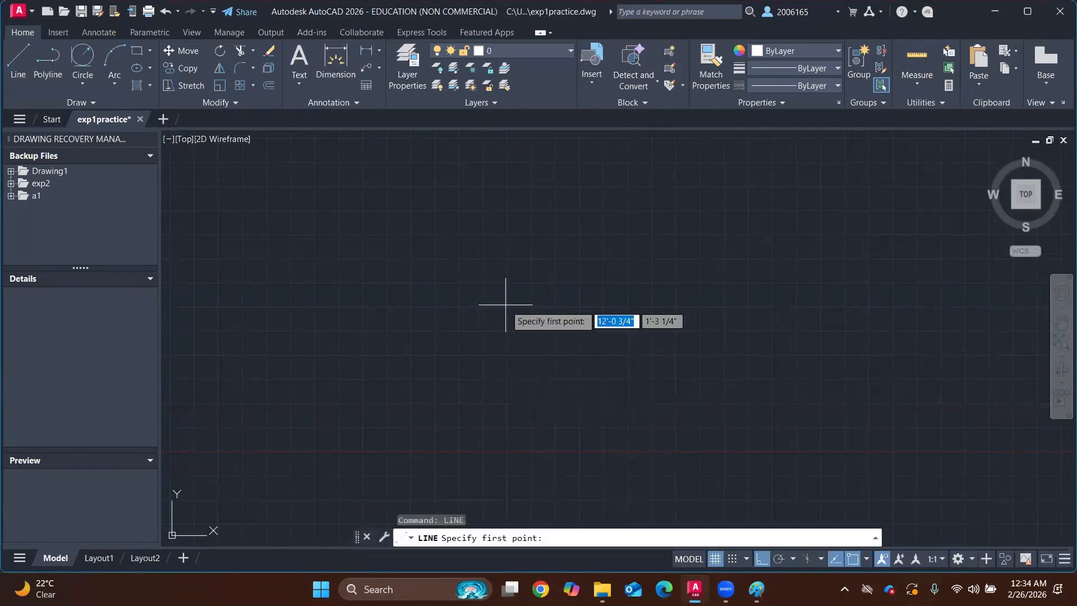
click(411, 332)
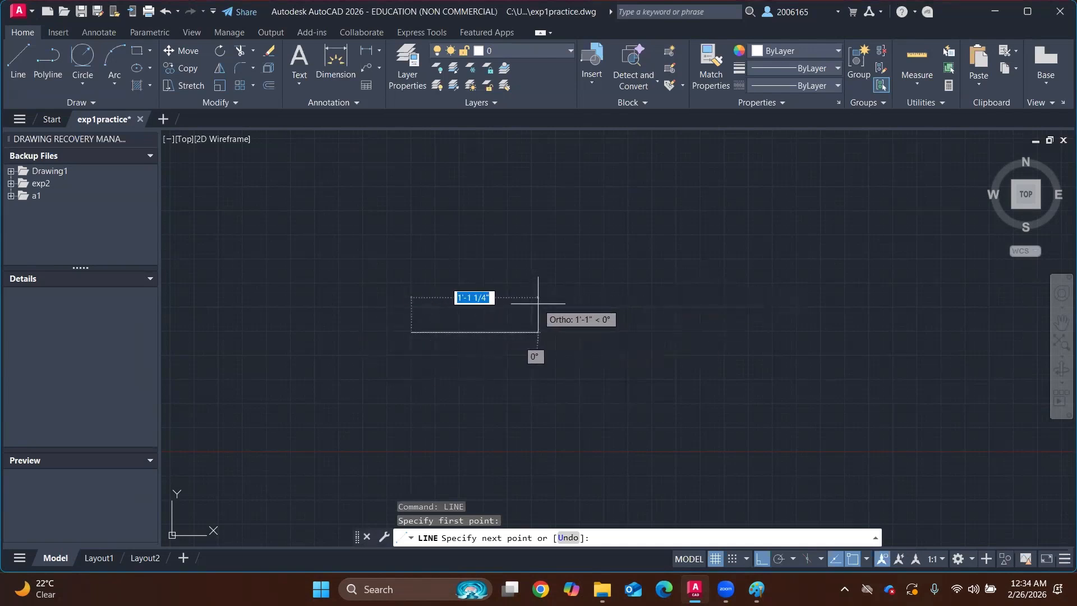
text(2)
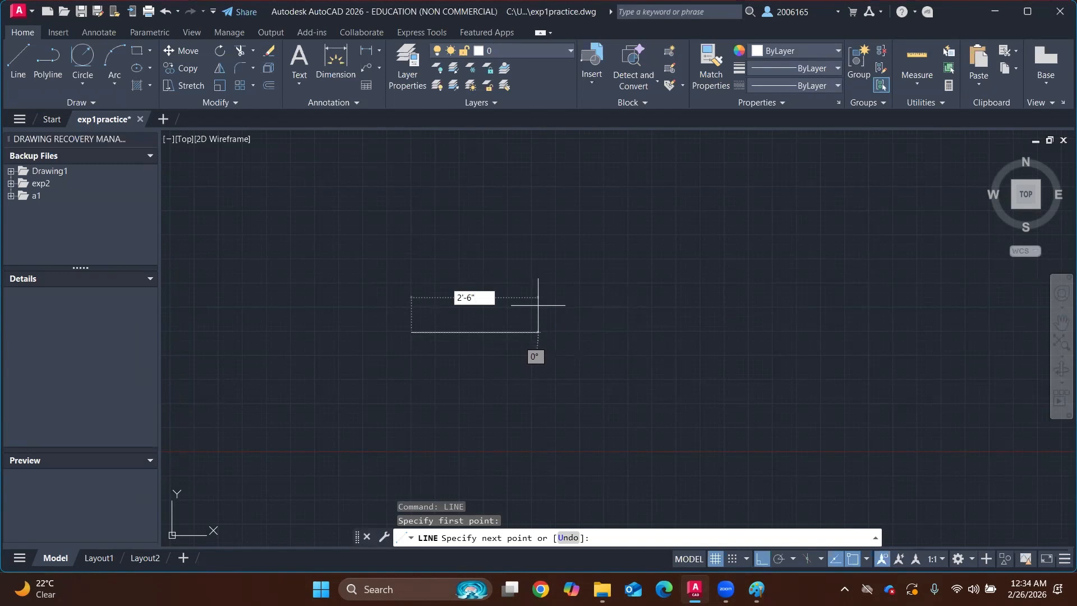
text('-6")
key(Tab)
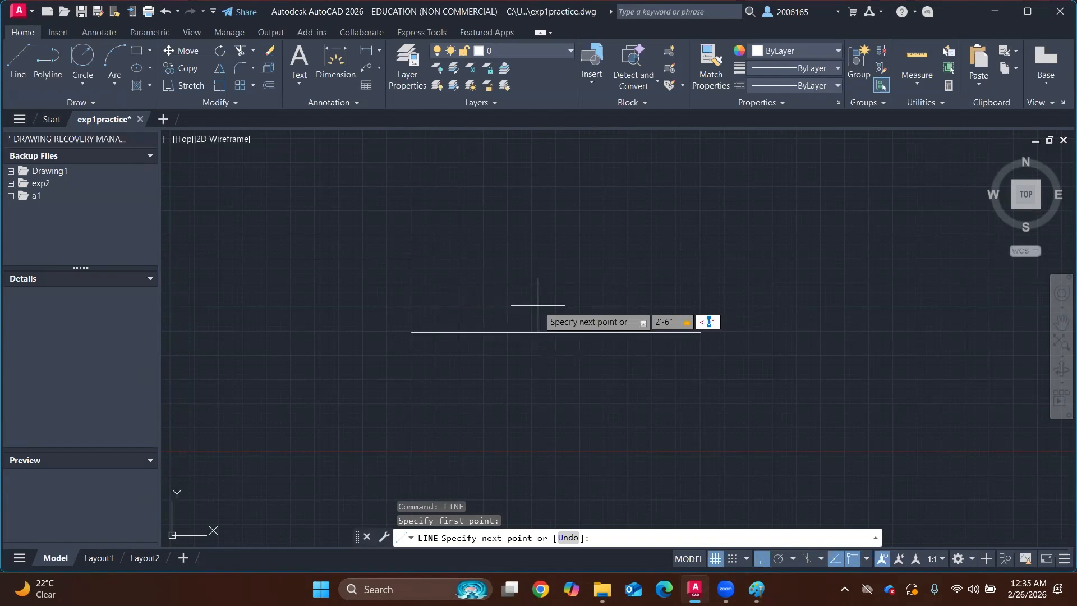
text(0)
key(BackSpace)
text(<)
key(BackSpace)
text(0)
key(Return)
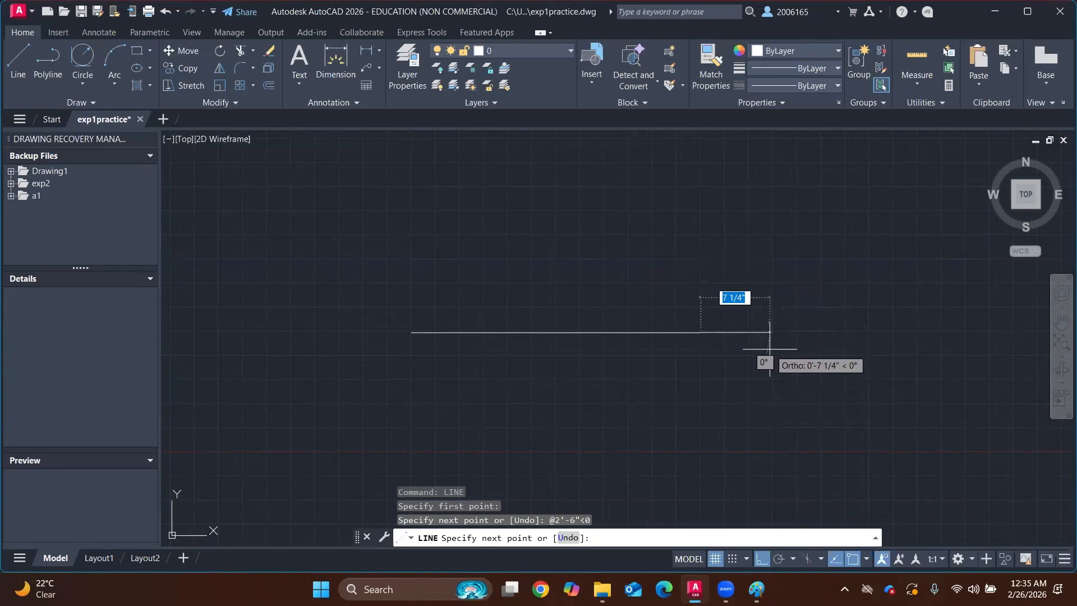
Add a second line segment 0.5' long at an angle of 90° from the end of the horizontal line
text(0.)
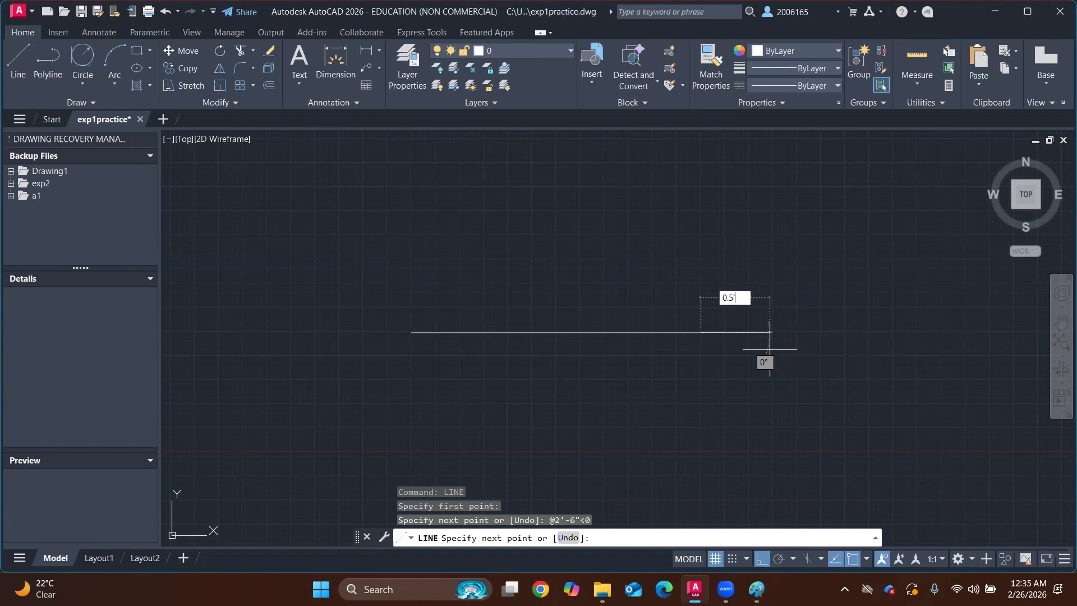
text(5')
key(Tab)
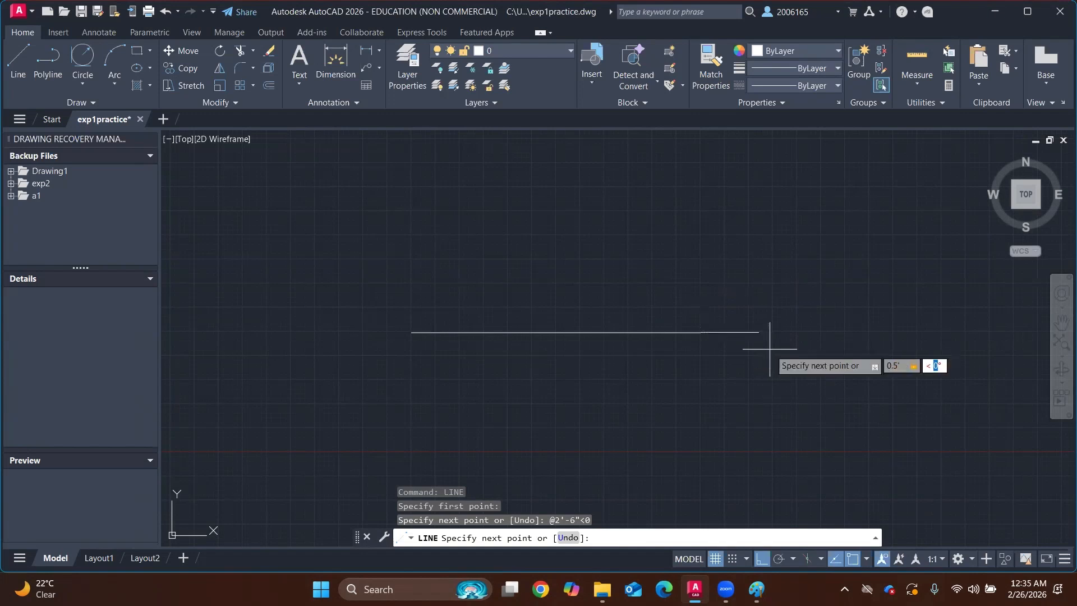
text(9)
key(Return)
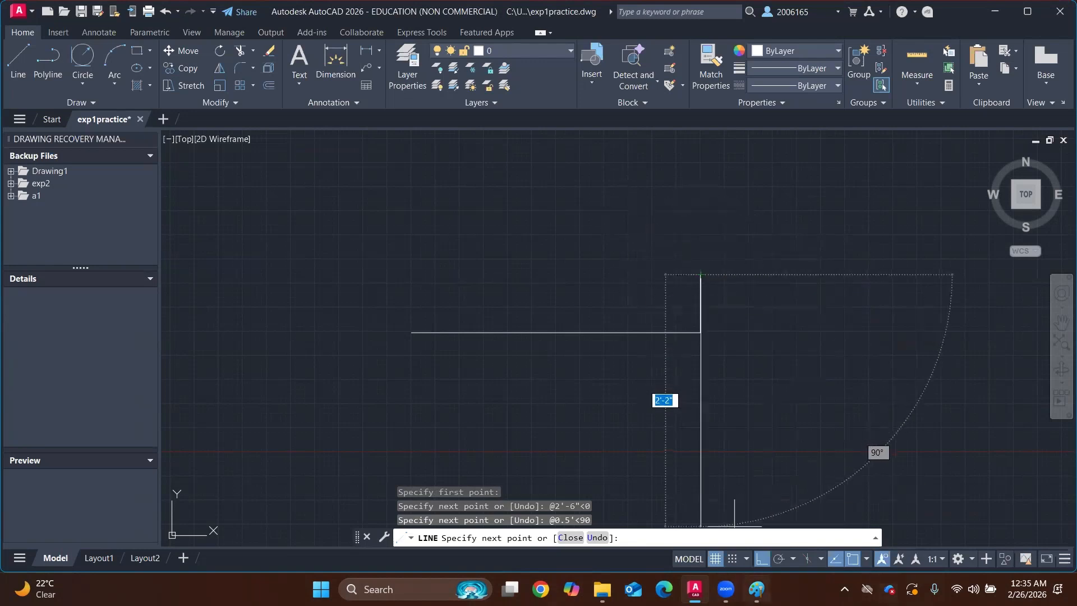
Switch to Paint and sketch a red horizontal line, a vertical line from its end, a slanted line above, and a horizontal reference arrow with angle marks
click(757, 589)
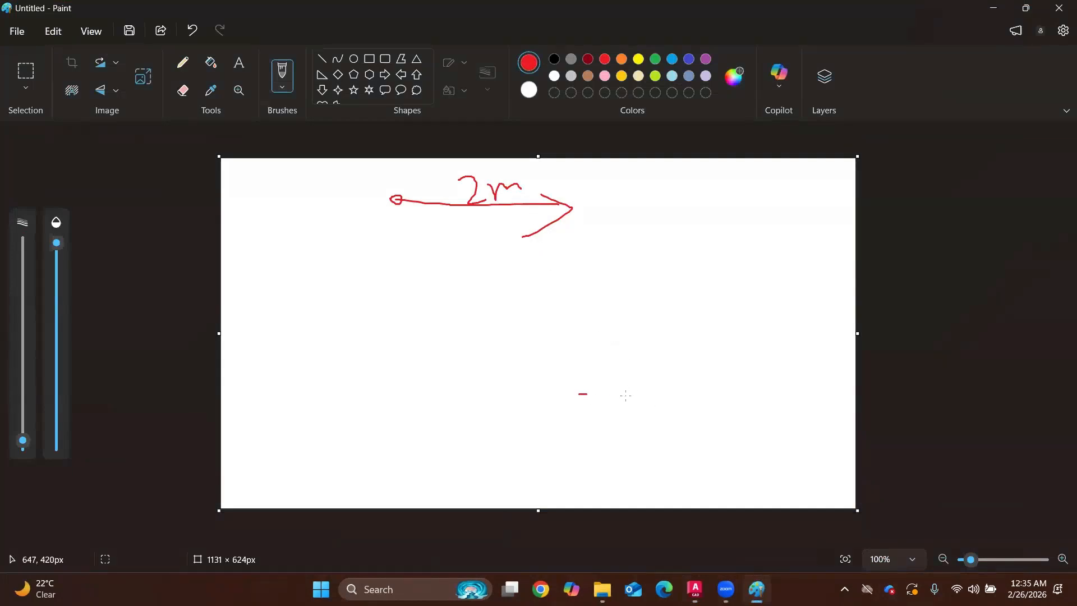
mouse_move(625, 395)
mouse_down()
mouse_move(751, 399)
mouse_move(754, 330)
mouse_up()
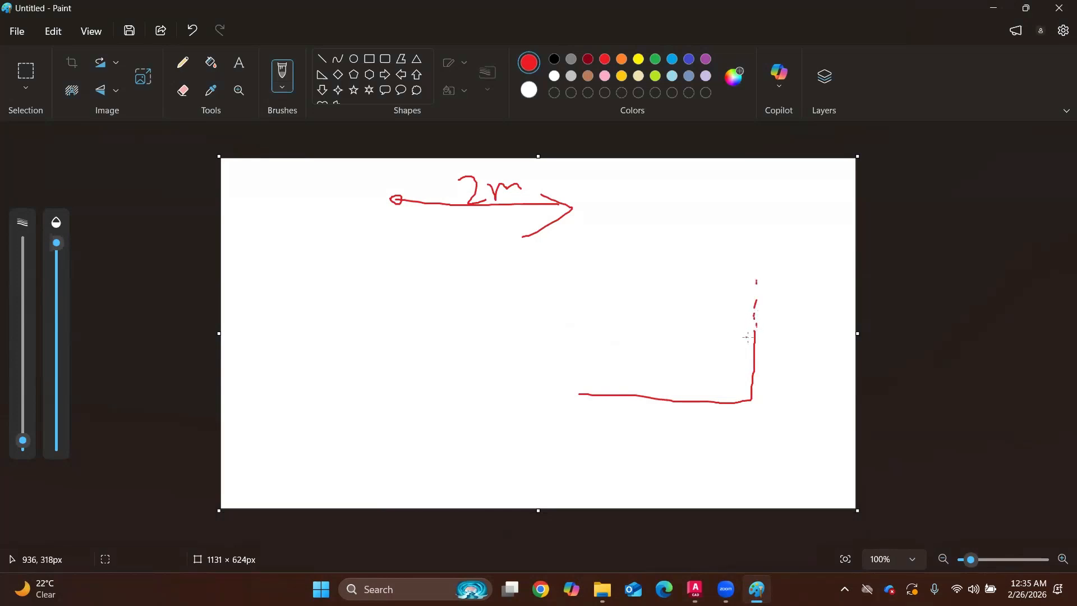
mouse_move(753, 330)
mouse_down()
mouse_move(720, 274)
mouse_move(751, 303)
mouse_move(755, 280)
mouse_move(745, 292)
mouse_up()
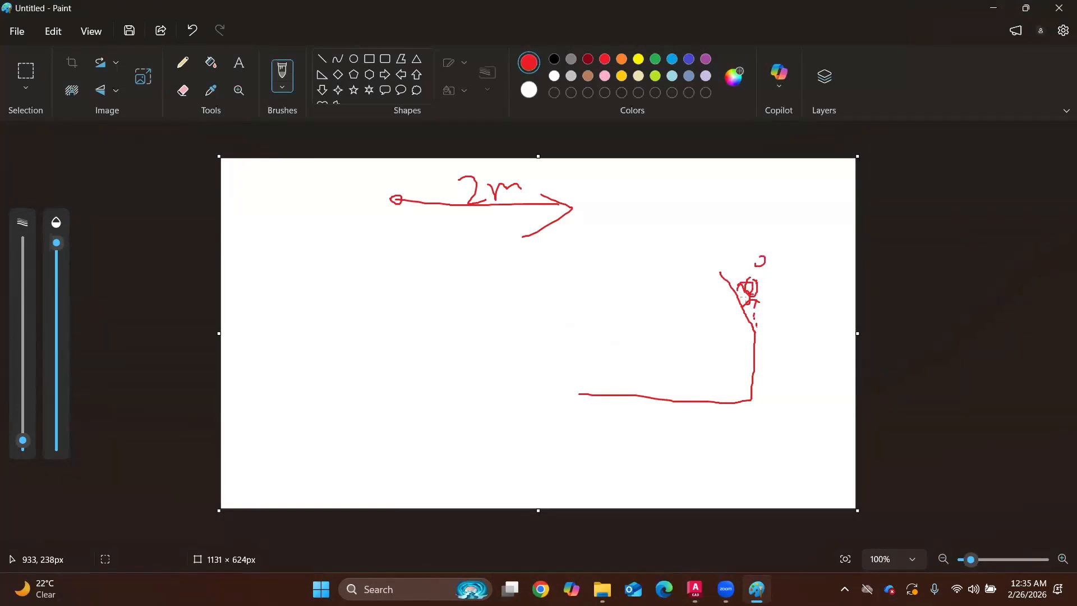
drag(756, 332, 807, 331)
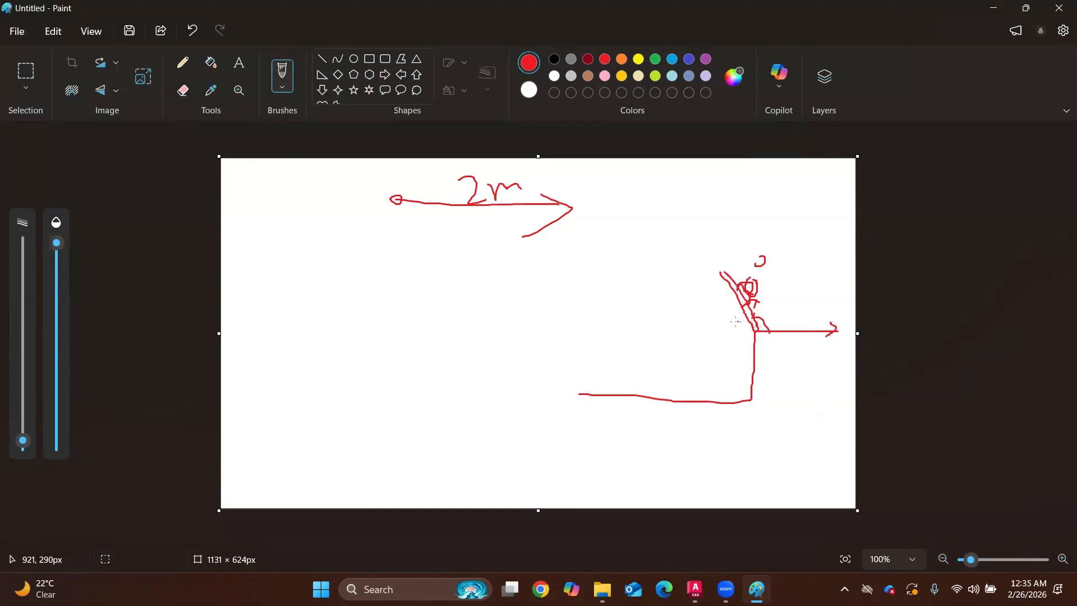
Extend the red slanted line up and left, and add a vertical reference line, a right-angle mark and a handwritten angle label
drag(720, 265, 776, 354)
mouse_move(749, 229)
mouse_down()
mouse_move(750, 274)
mouse_move(797, 296)
mouse_move(803, 336)
mouse_up()
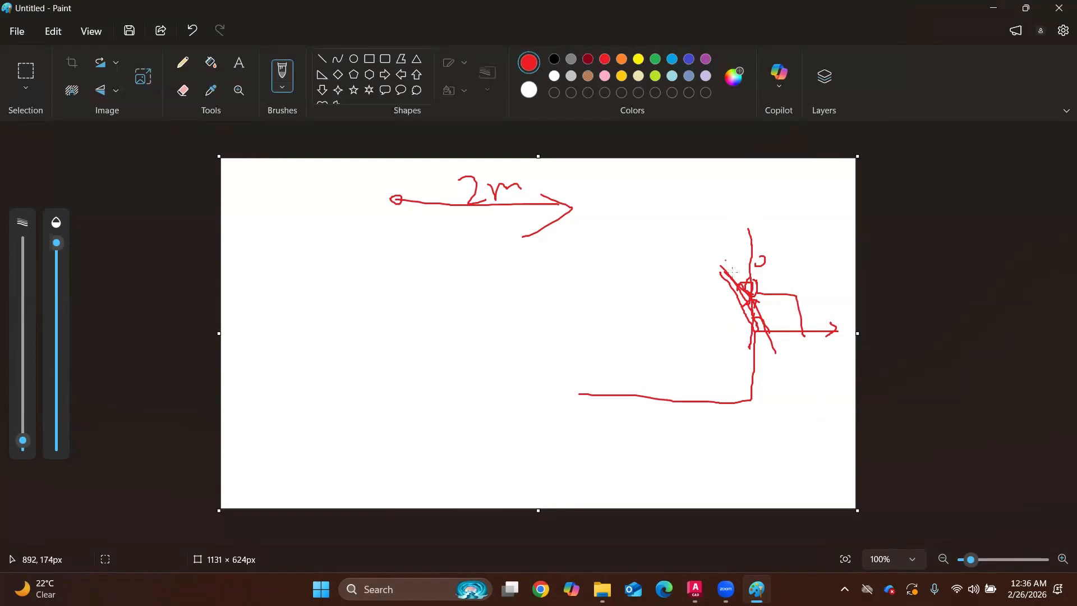
drag(698, 227, 724, 247)
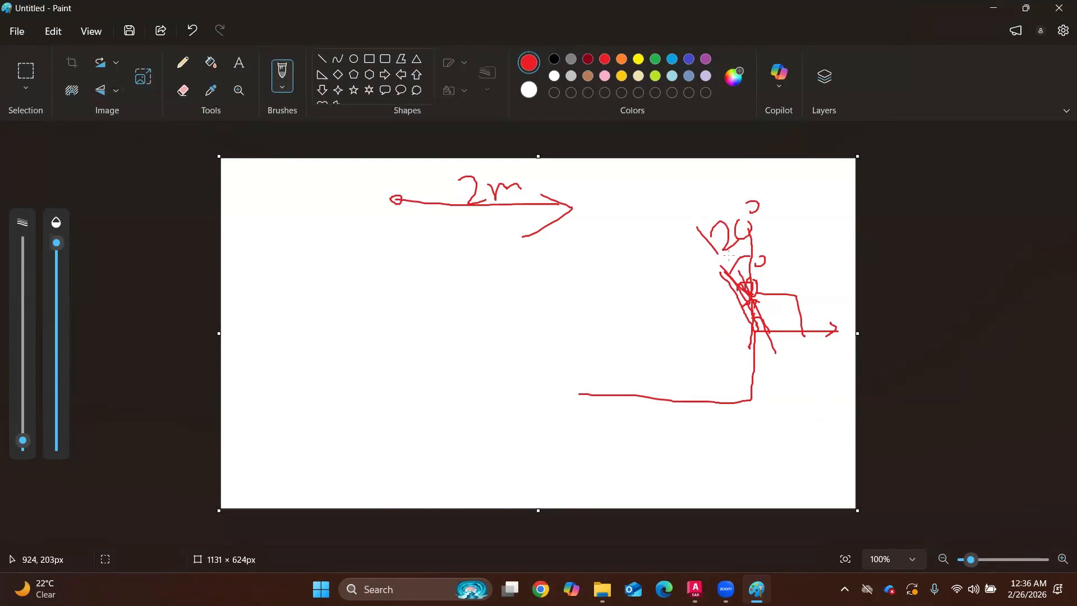
mouse_move(729, 256)
mouse_down()
mouse_move(654, 172)
mouse_move(769, 321)
mouse_up()
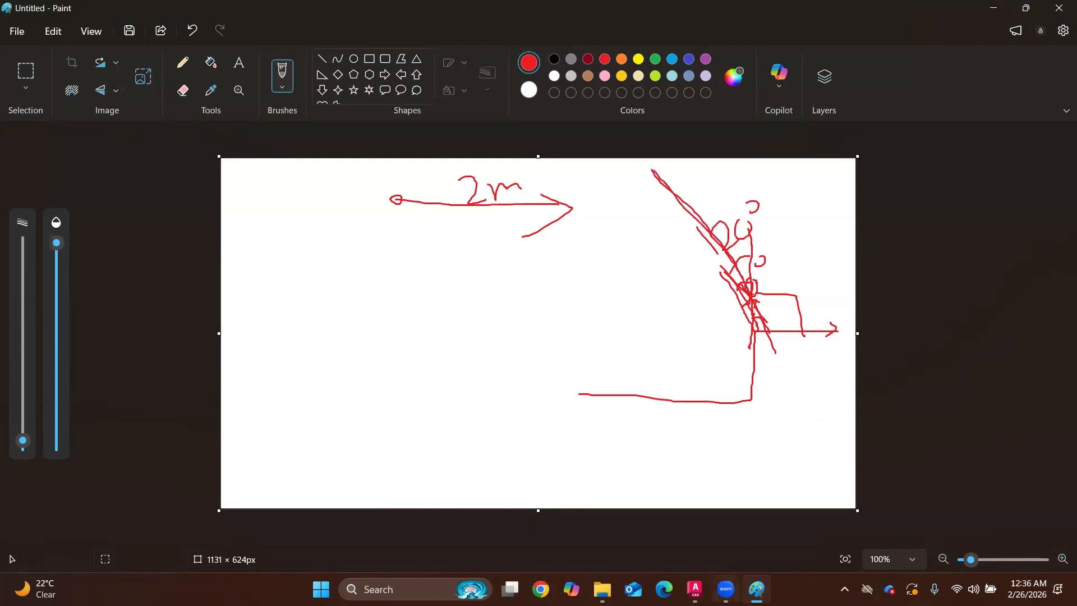
Sketch a second red outline beneath the 2m arrow with horizontal, vertical and slanted segments, a horizontal reference line and an angle arc
mouse_move(410, 386)
mouse_down()
mouse_move(458, 386)
mouse_move(534, 278)
mouse_move(468, 220)
mouse_up()
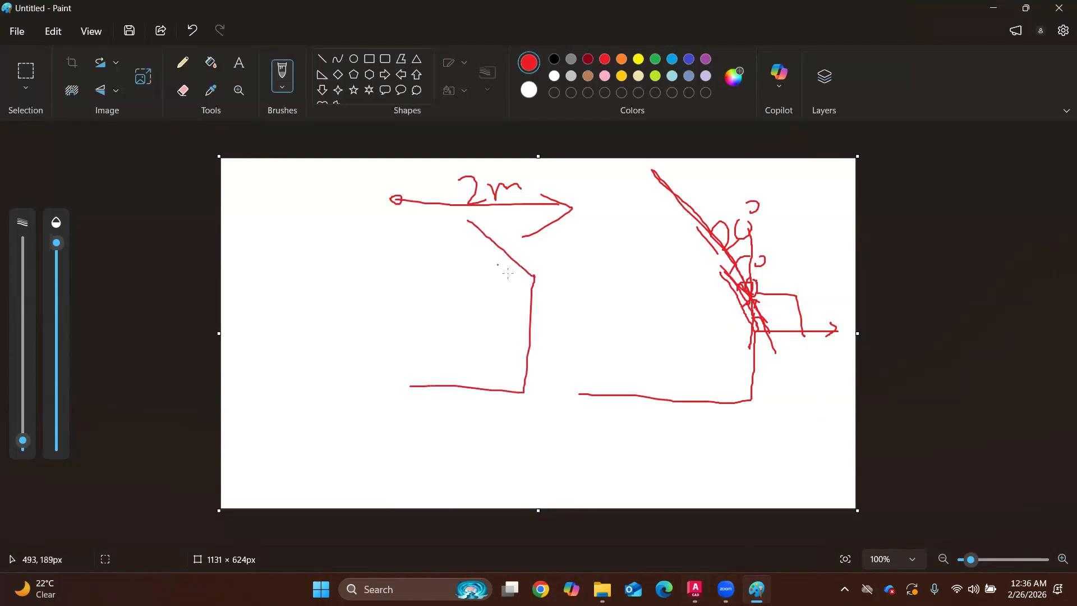
drag(534, 278, 626, 285)
drag(559, 267, 568, 278)
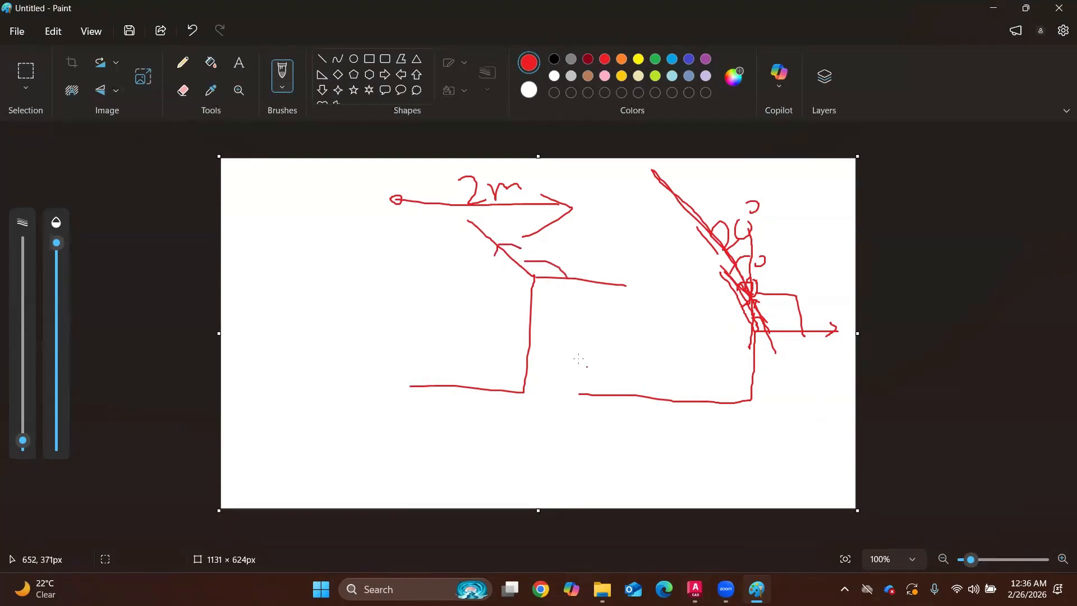
Switch back to AutoCAD and add a line segment 1' long at an angle of 120° from the vertical line's upper end
click(757, 589)
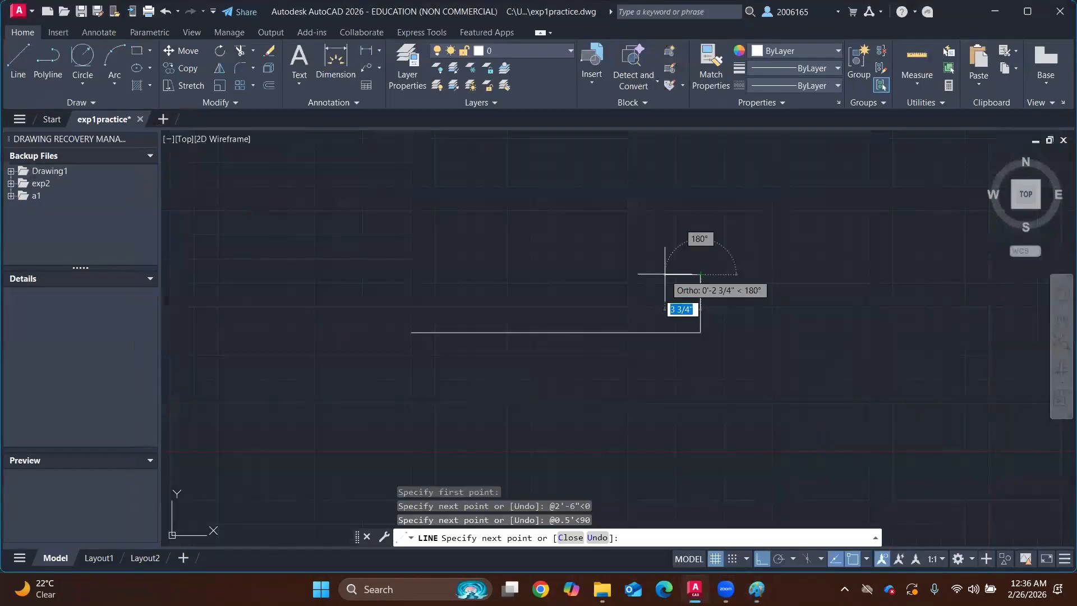
text(1)
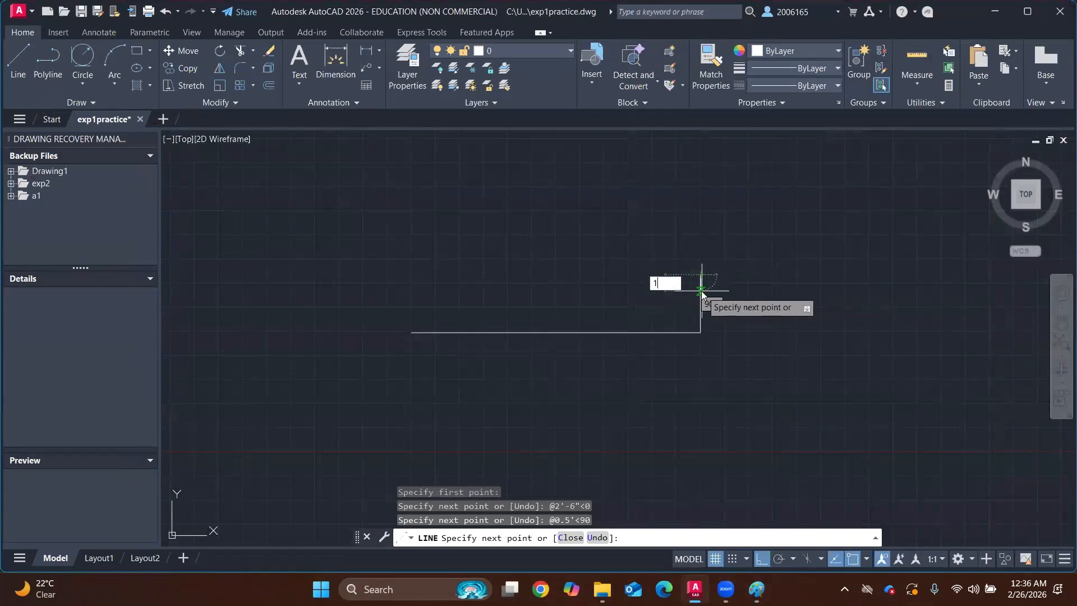
text(')
key(Tab)
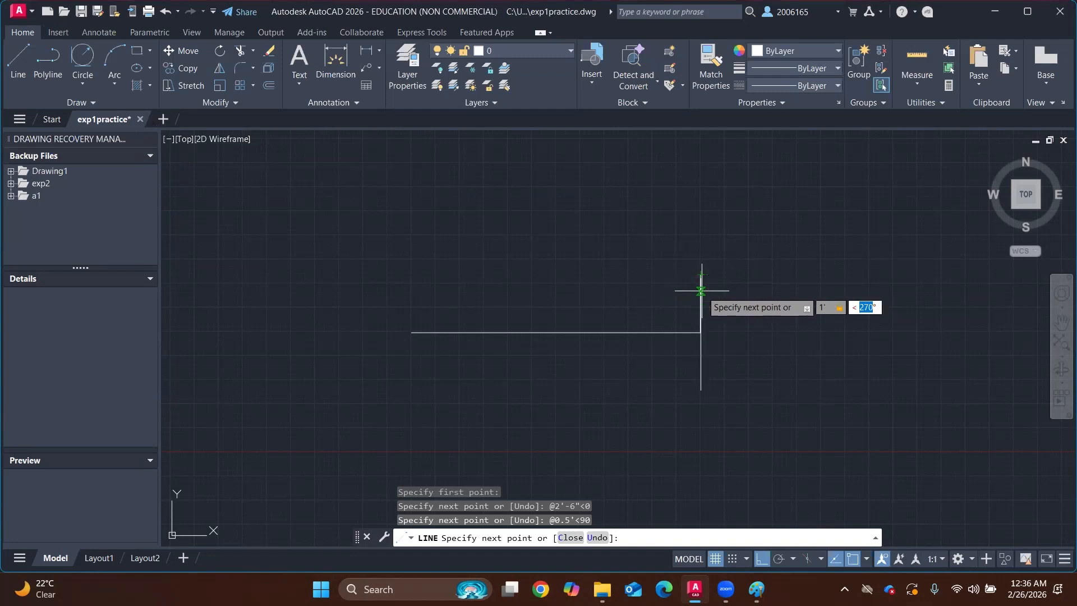
text(120)
key(Return)
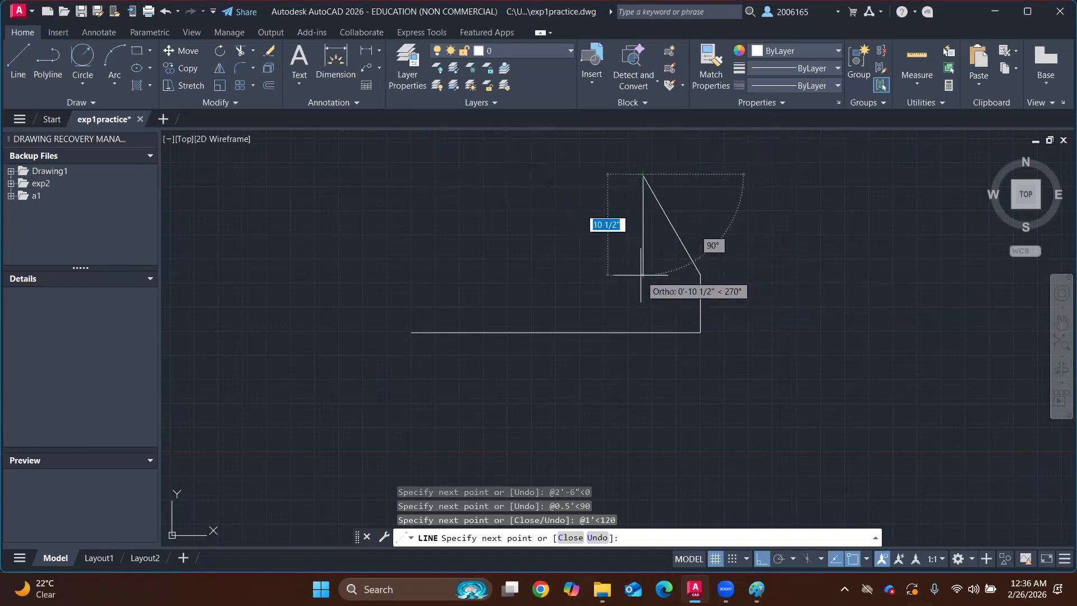
Add a line segment 0.8' long at an angle of 180° from the upper end of the slanted line
text(0.8')
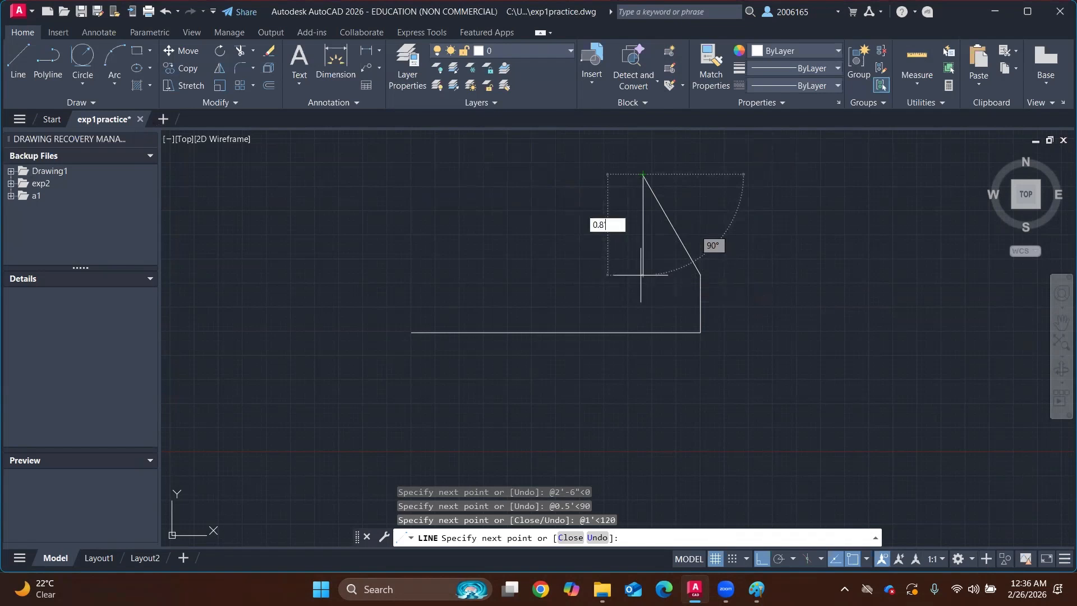
key(Tab)
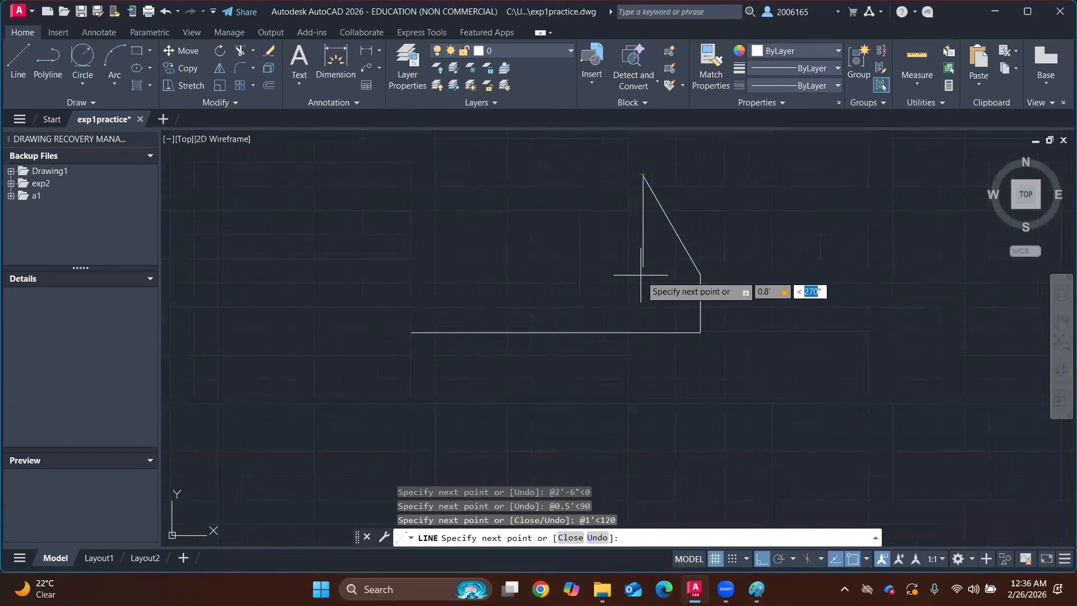
key(Escape)
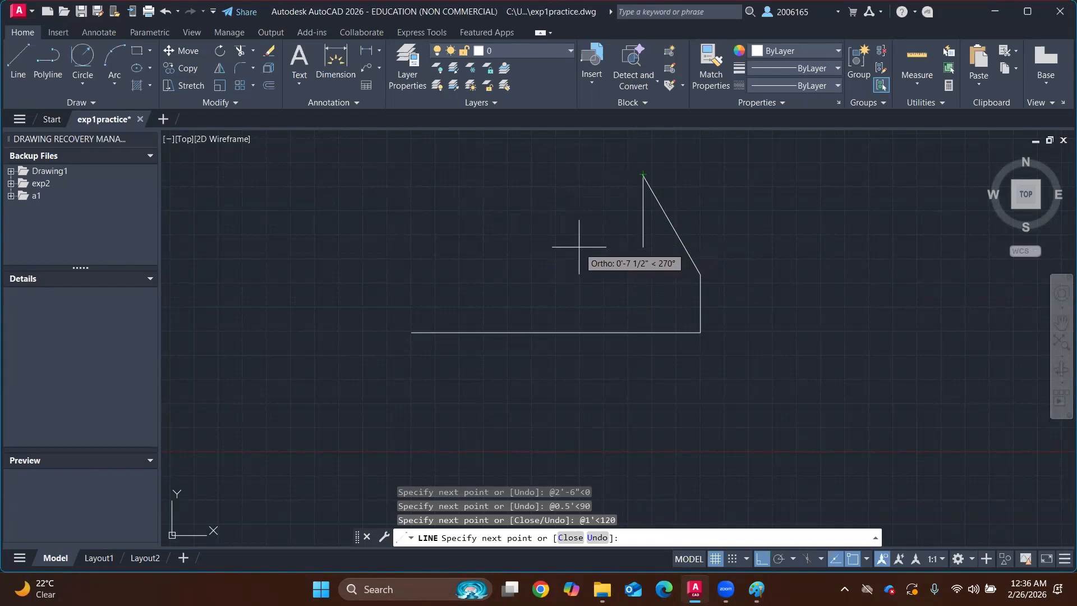
text(0.8')
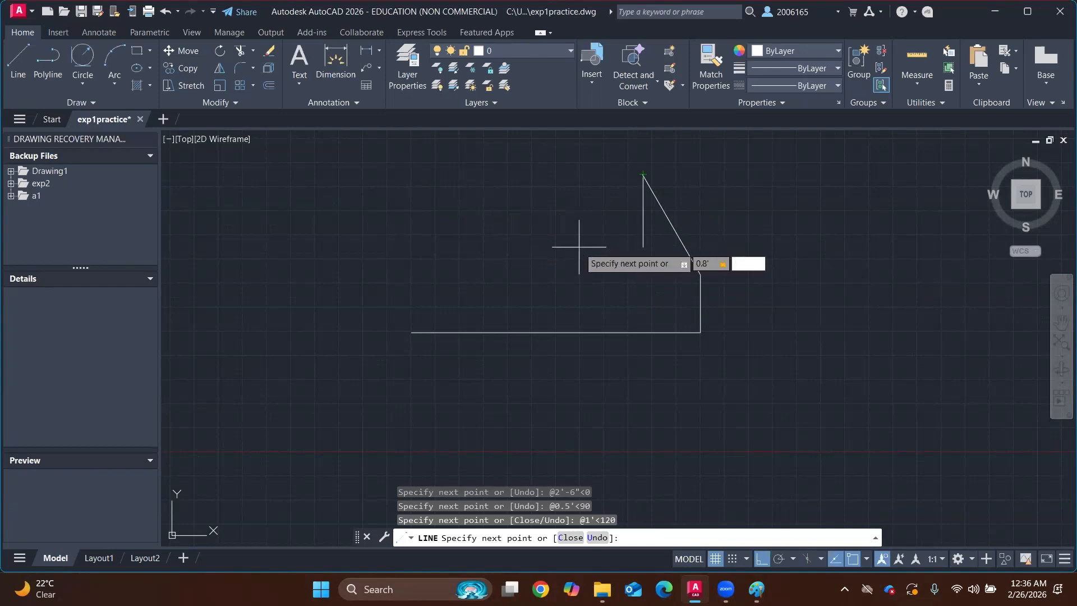
text(<180)
key(Return)
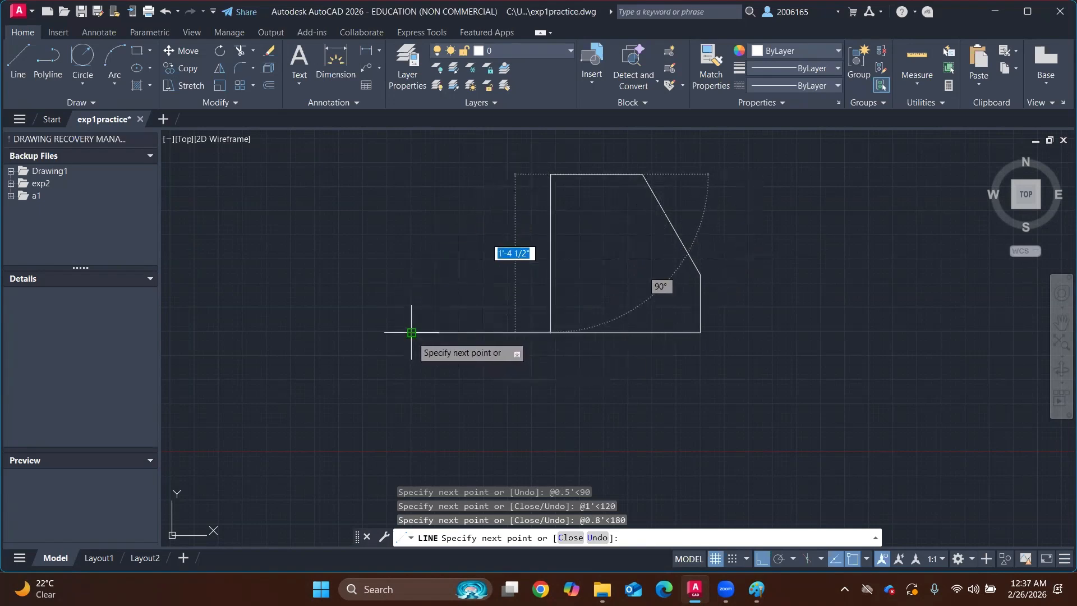
Close the outline with a line to the start point of the horizontal base line and end the Line command
scroll(412, 328, up, 6)
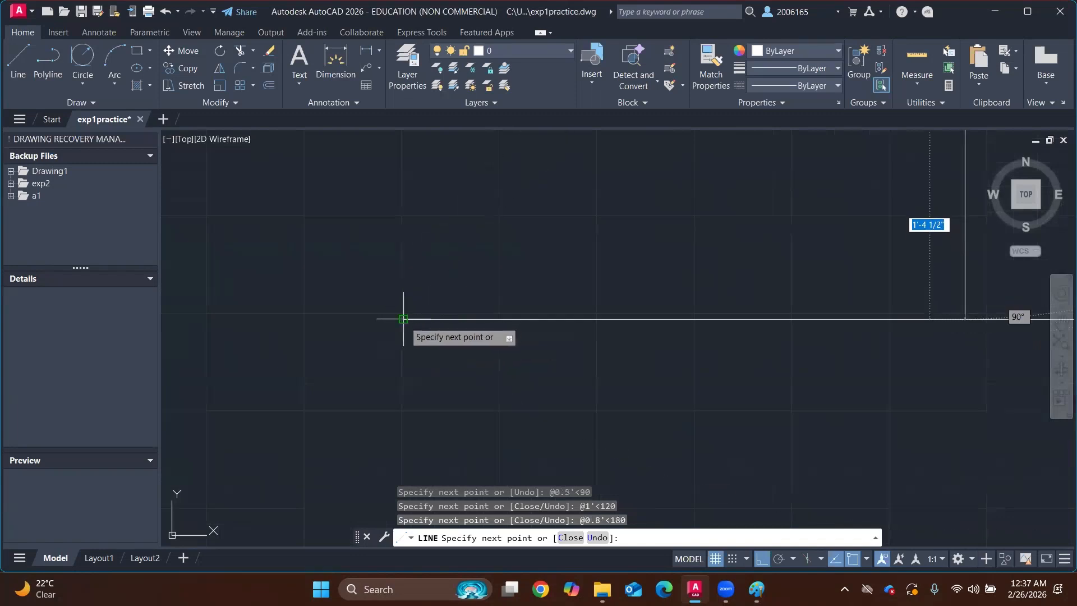
click(404, 319)
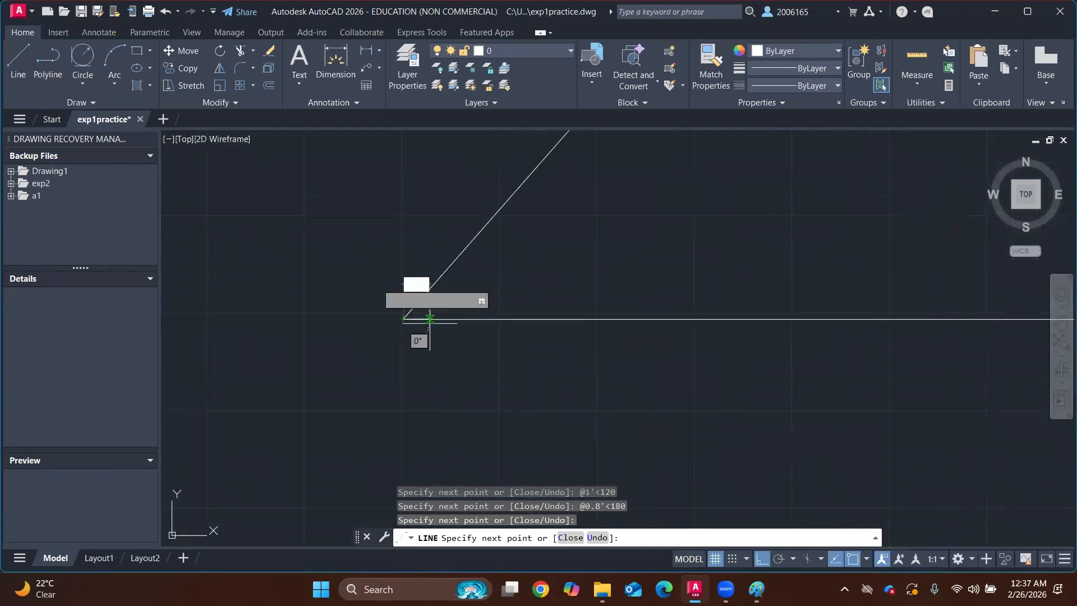
scroll(448, 350, down, 5)
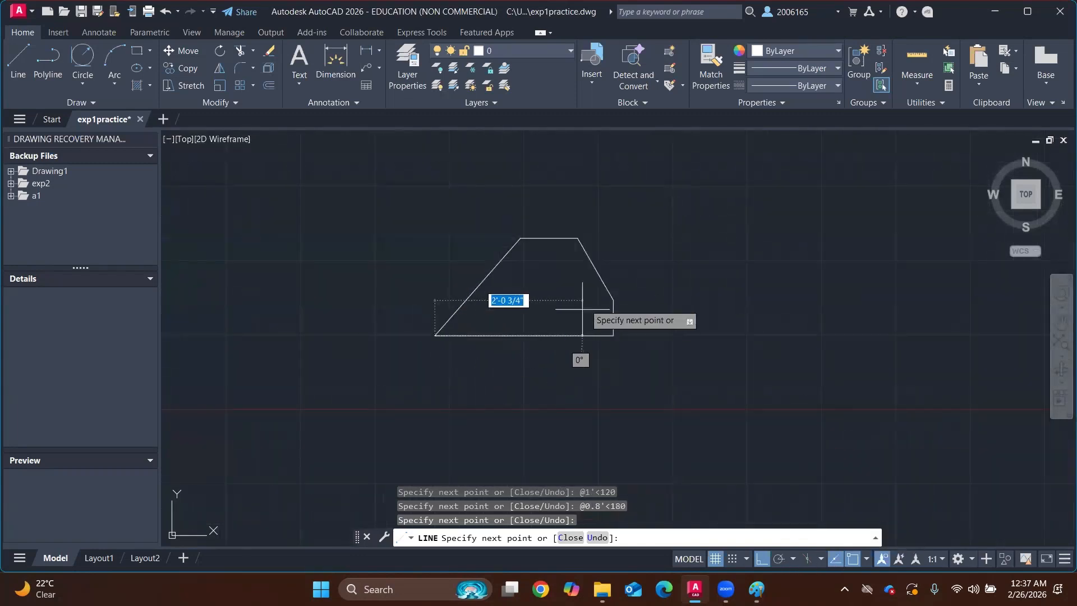
key(Return)
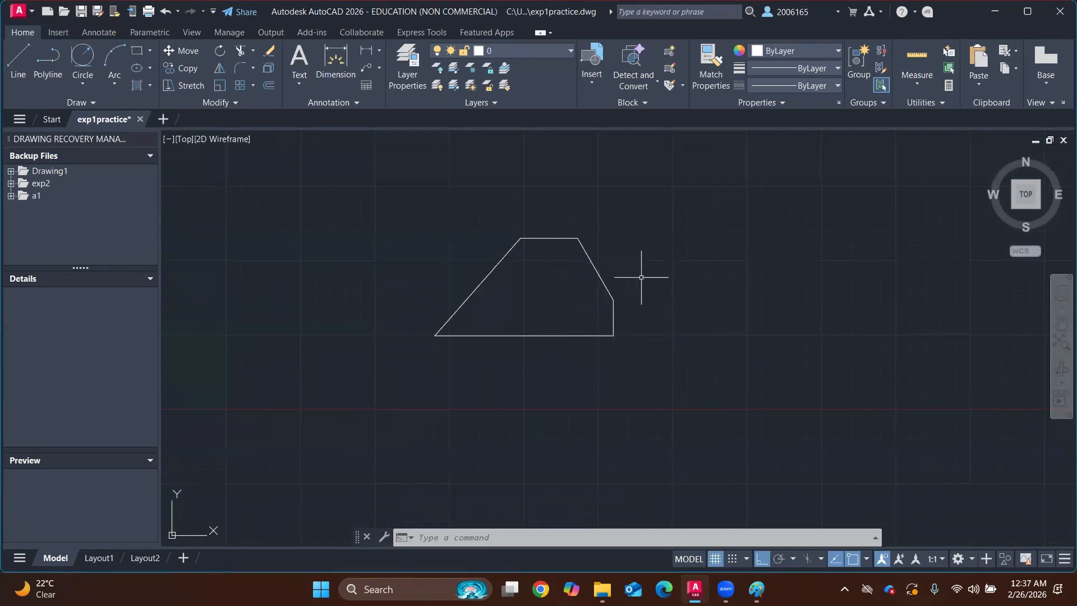
Draw a freehand-sized horizontal rectangle in the empty space to the right of the closed outline
scroll(662, 291, down, 2)
middle_drag(756, 291, 587, 315)
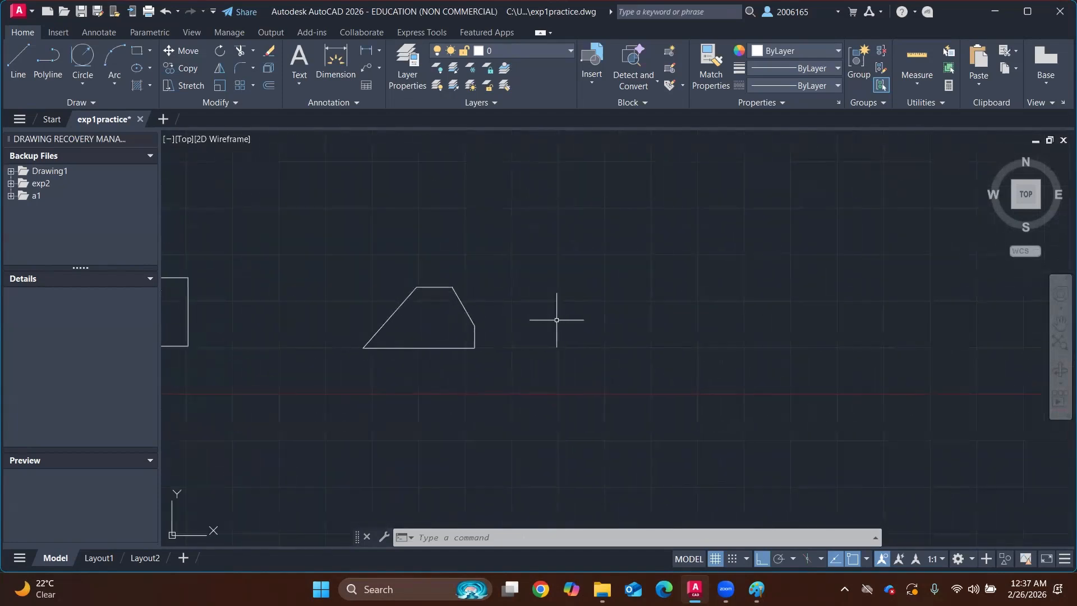
scroll(558, 314, up, 2)
middle_drag(419, 307, 550, 284)
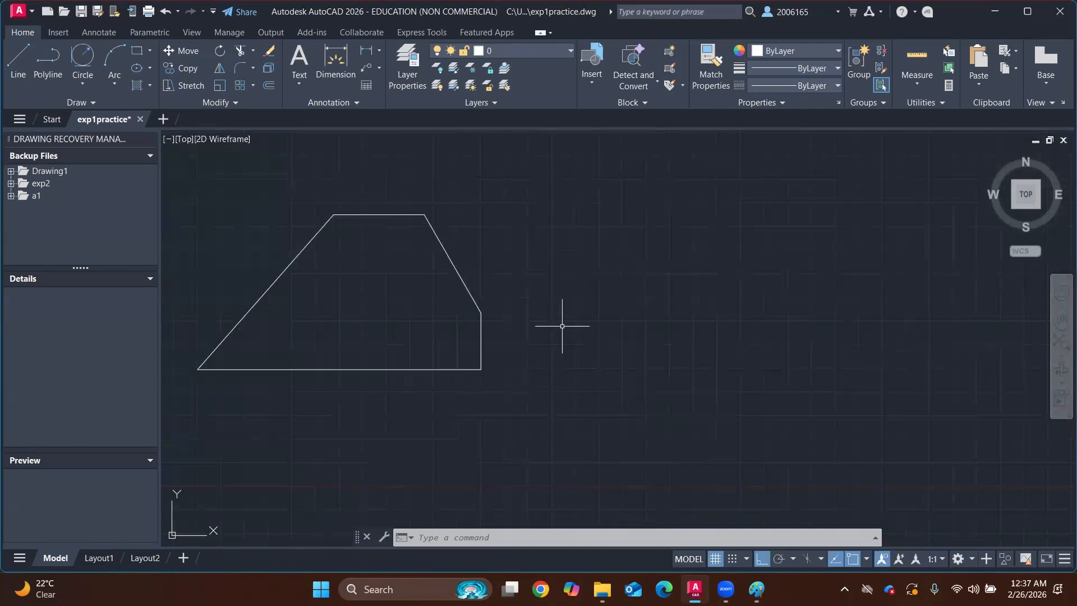
text(REC)
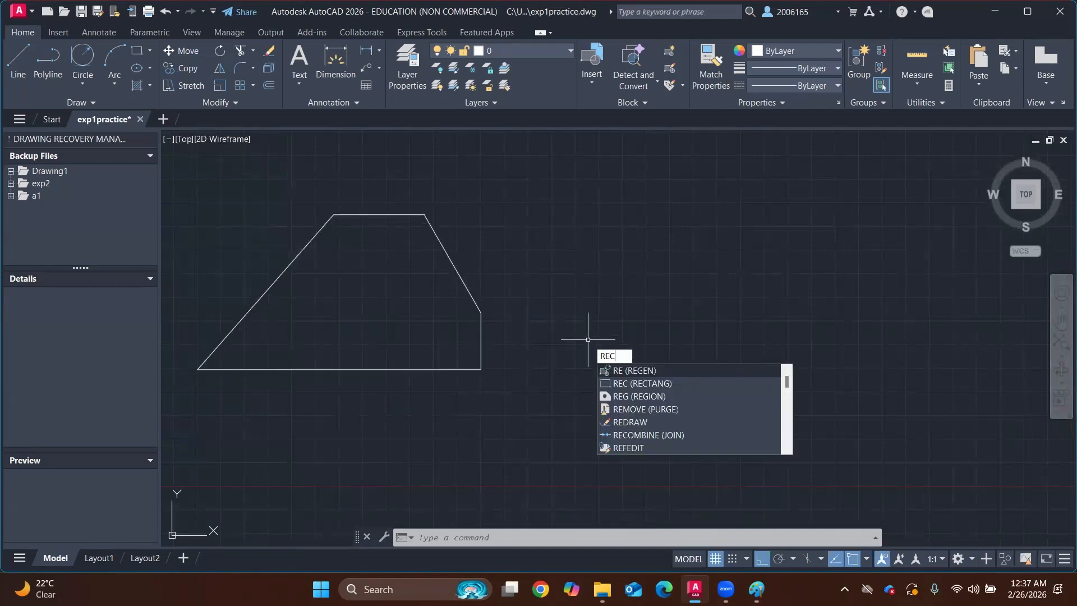
key(Return)
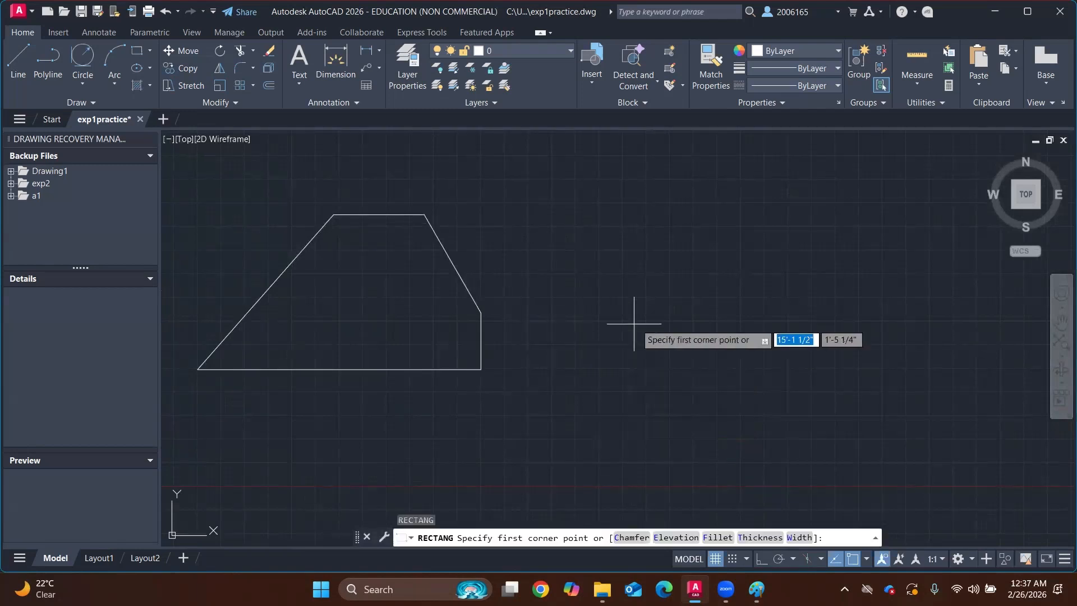
click(555, 264)
click(703, 346)
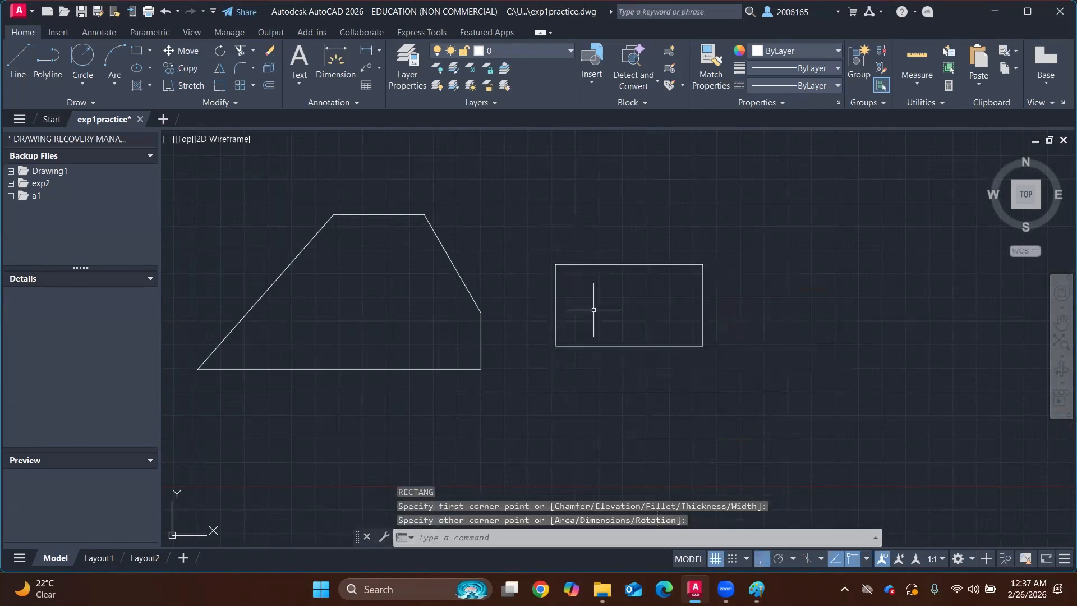
Select the outline's right slanted line and its top line to examine them as individual objects
click(456, 263)
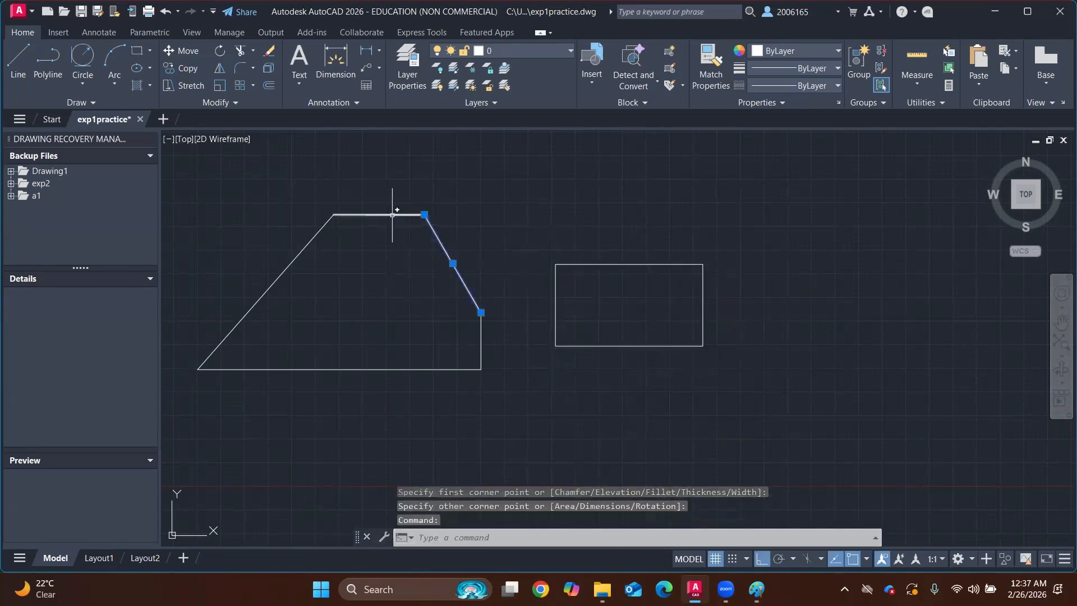
click(502, 207)
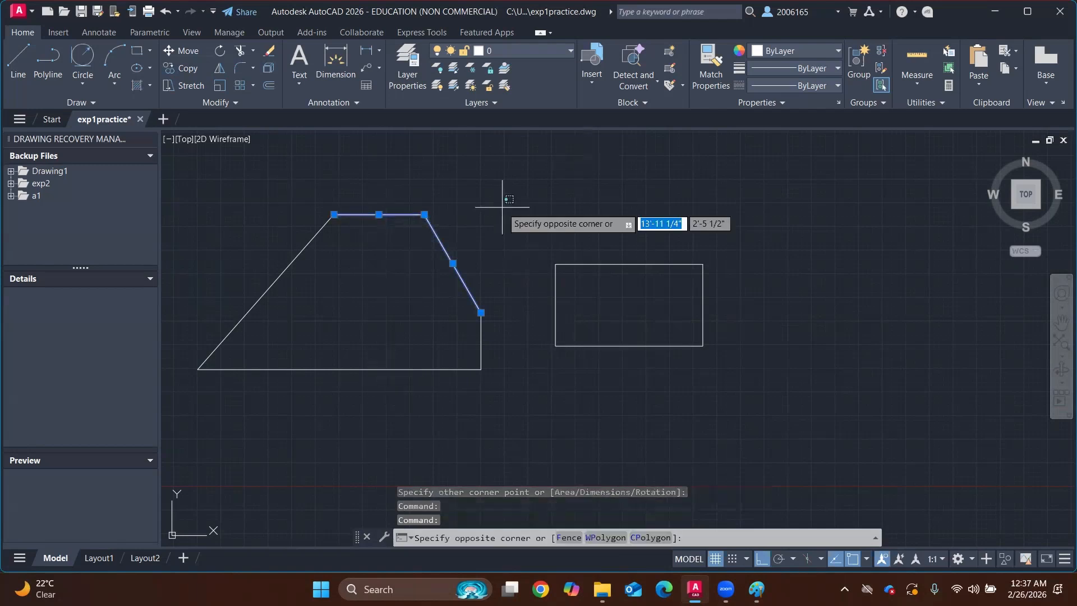
key(Return)
key(Return)
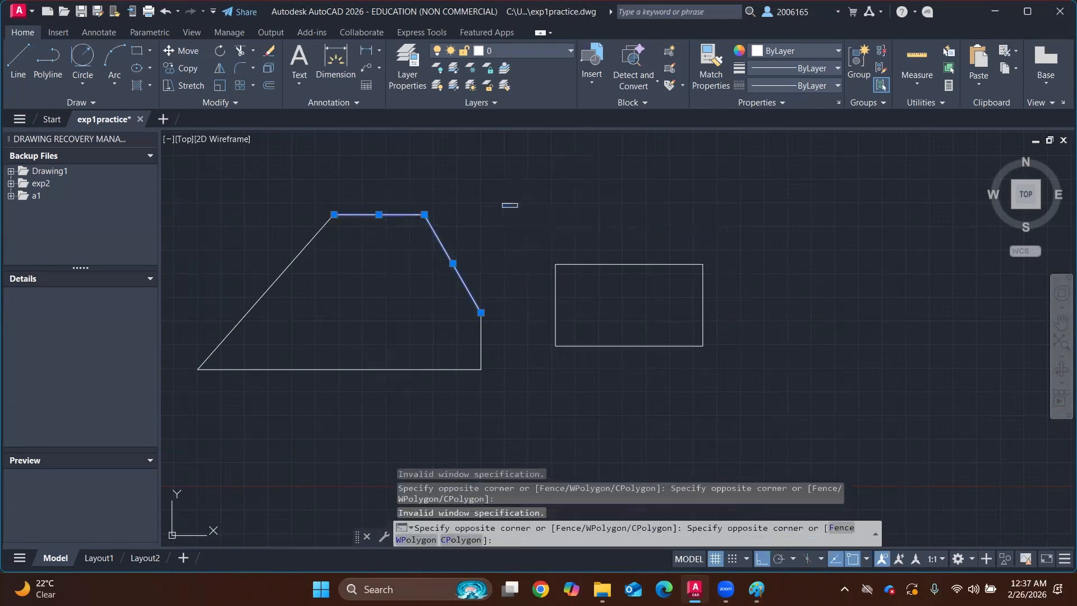
click(522, 200)
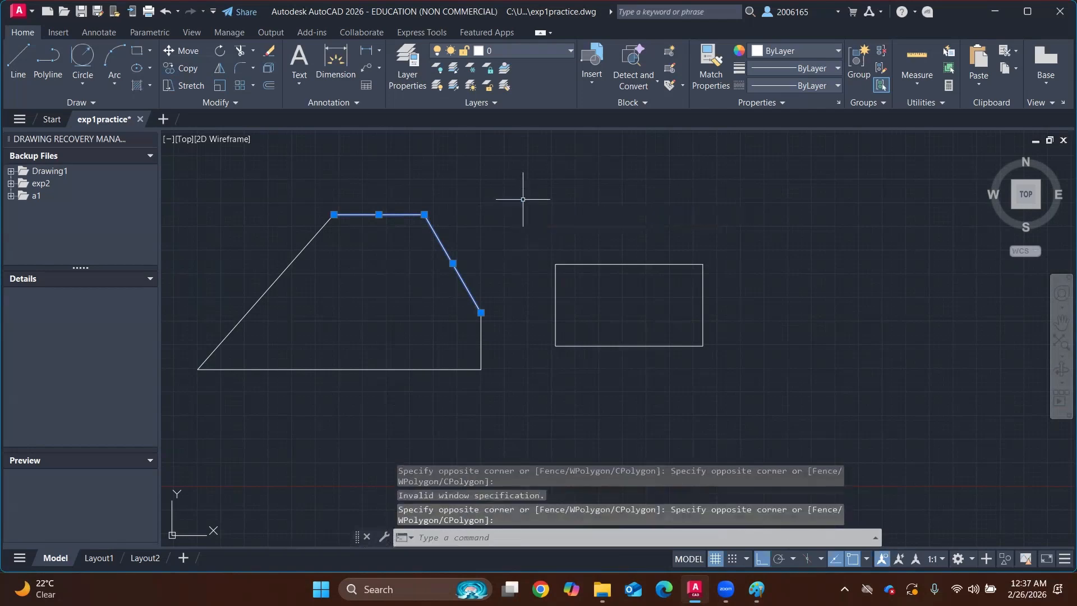
Draw a small rectangle starting from a point on the outline's right slanted line
key(Return)
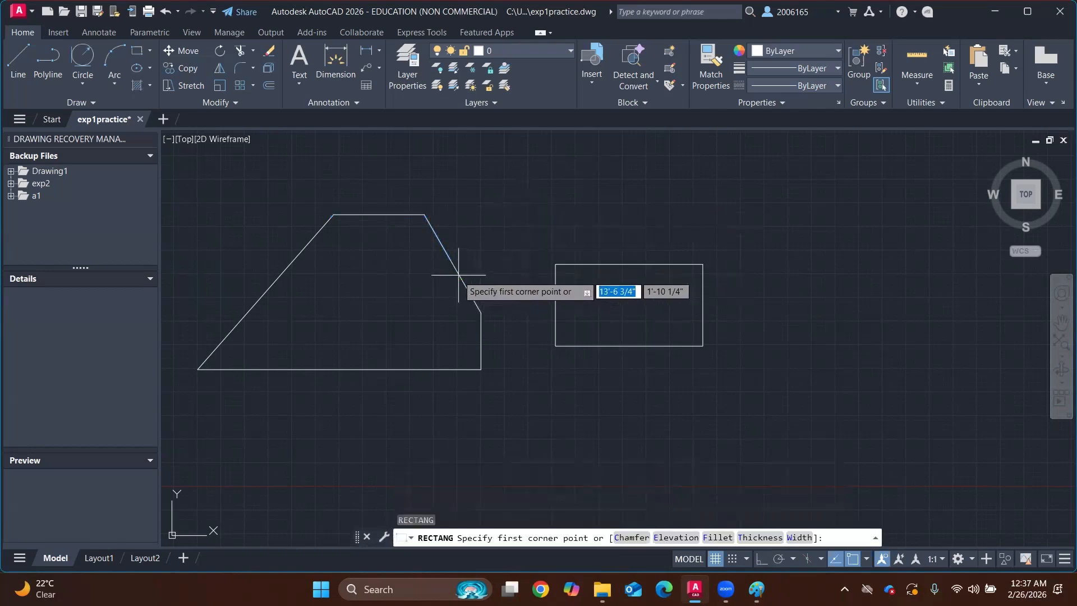
click(439, 242)
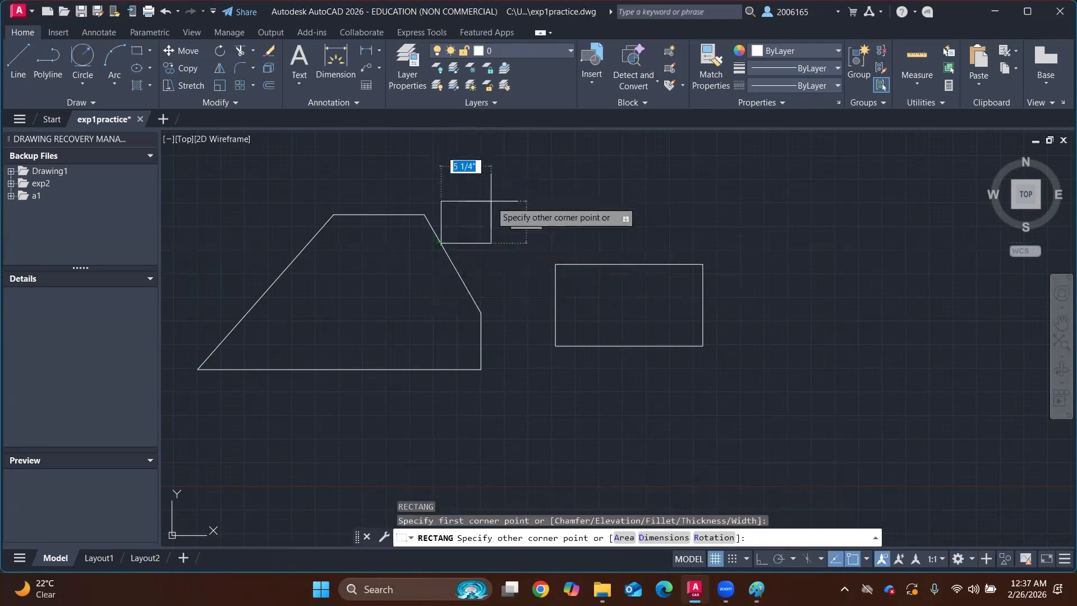
right_click(501, 209)
click(461, 225)
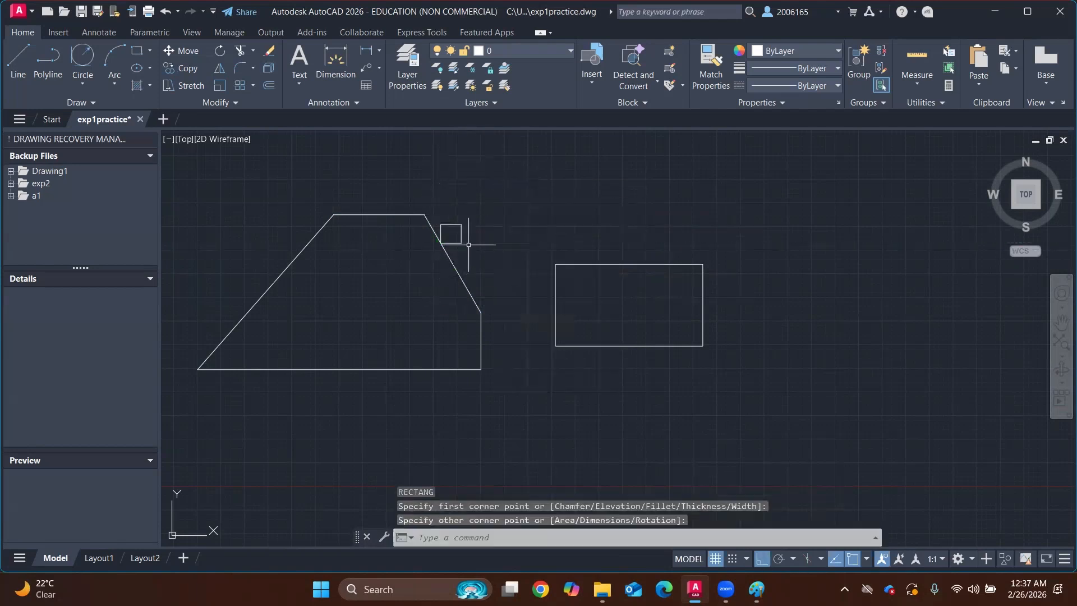
Draw a small upright rectangle starting from a point on the outline's top line
click(464, 281)
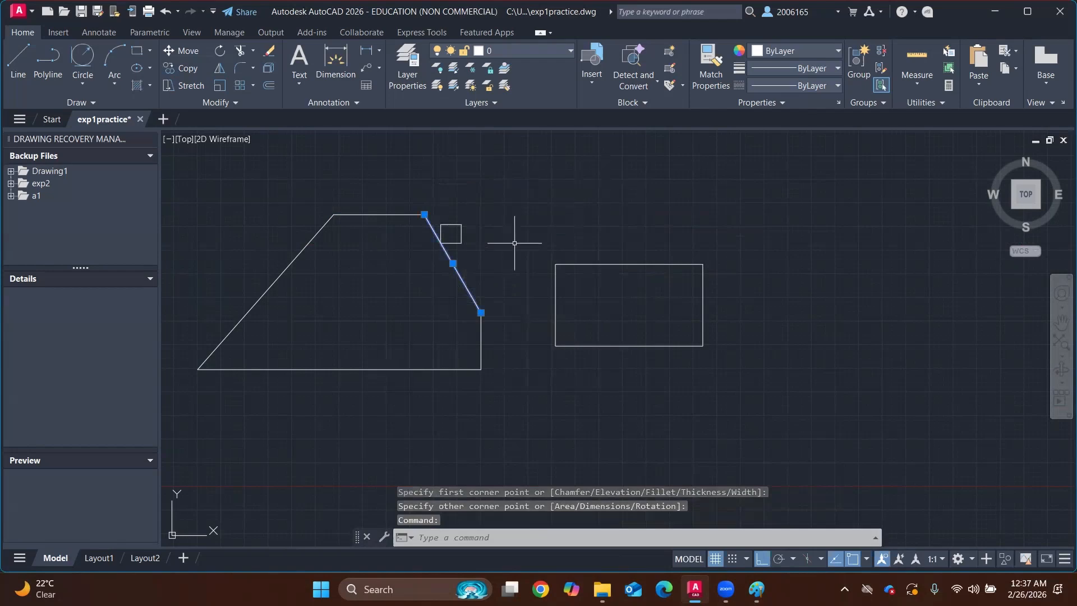
text(rec)
key(Return)
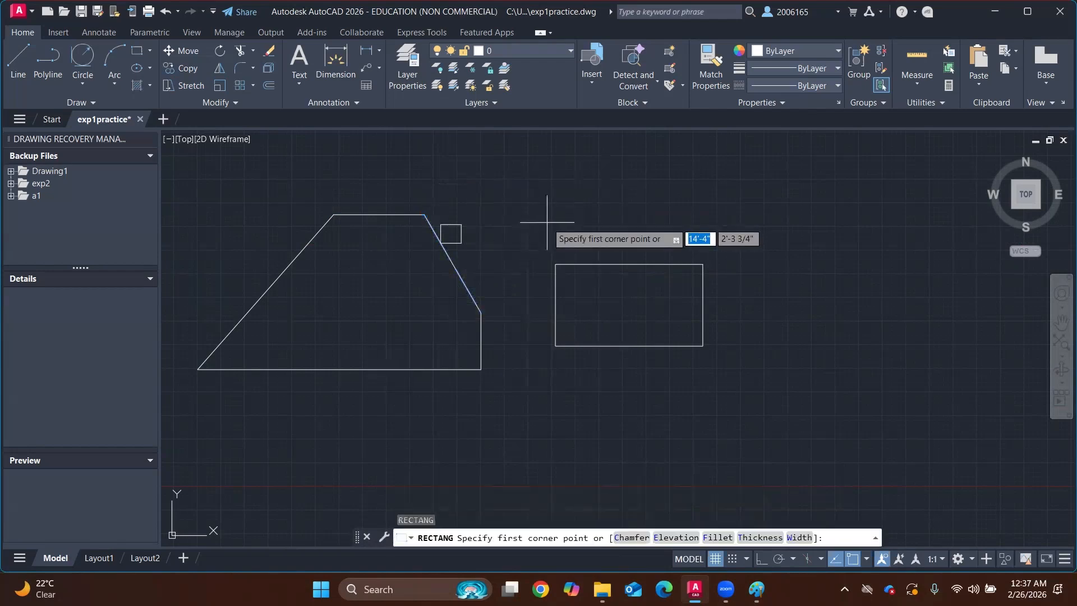
click(390, 215)
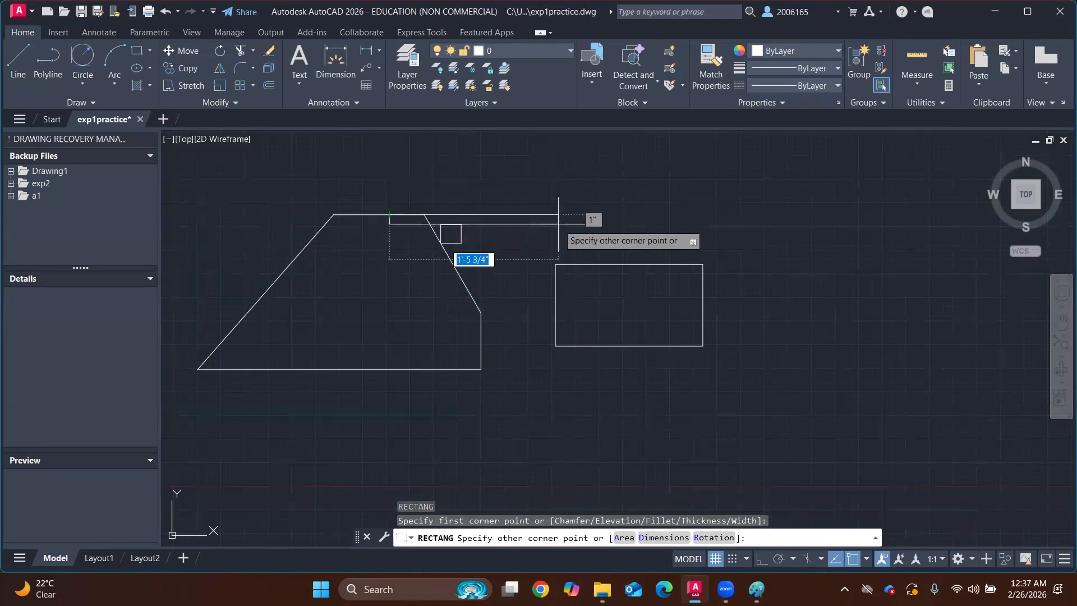
click(410, 183)
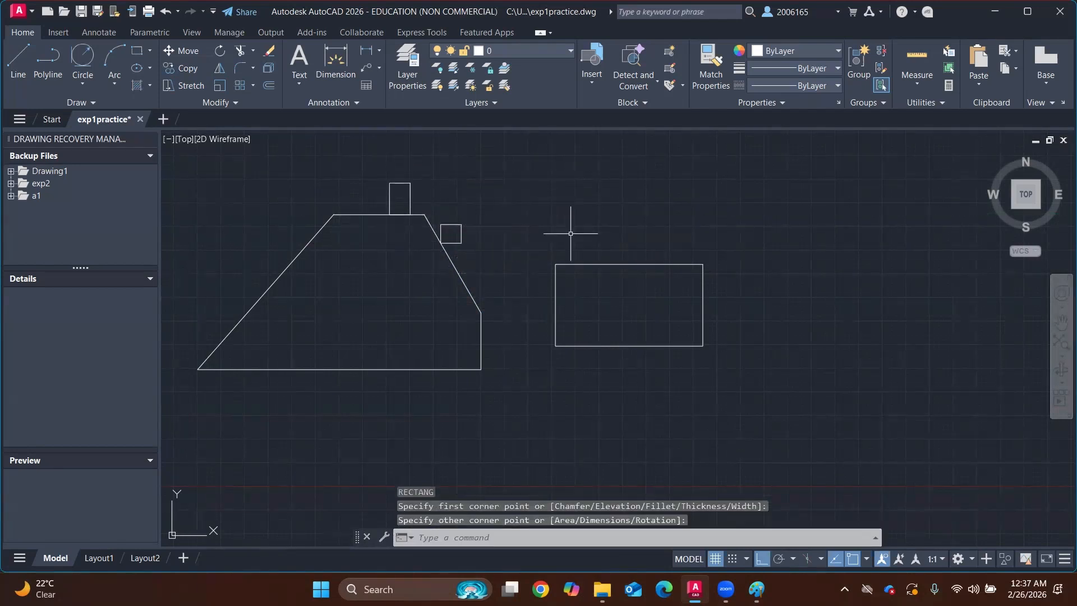
Undo the two small rectangles drawn on the outline's top line and right slanted line
key(ctrl+z)
key(ctrl+z)
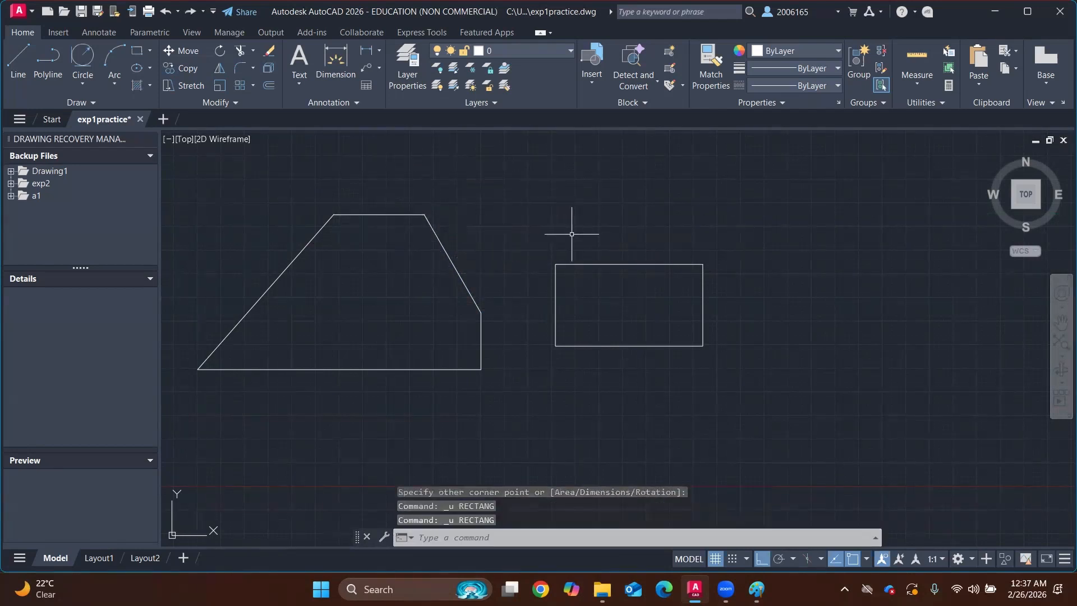
Select the outline's right slanted line, base line and left slanted line to examine them as separate objects
click(451, 260)
click(350, 371)
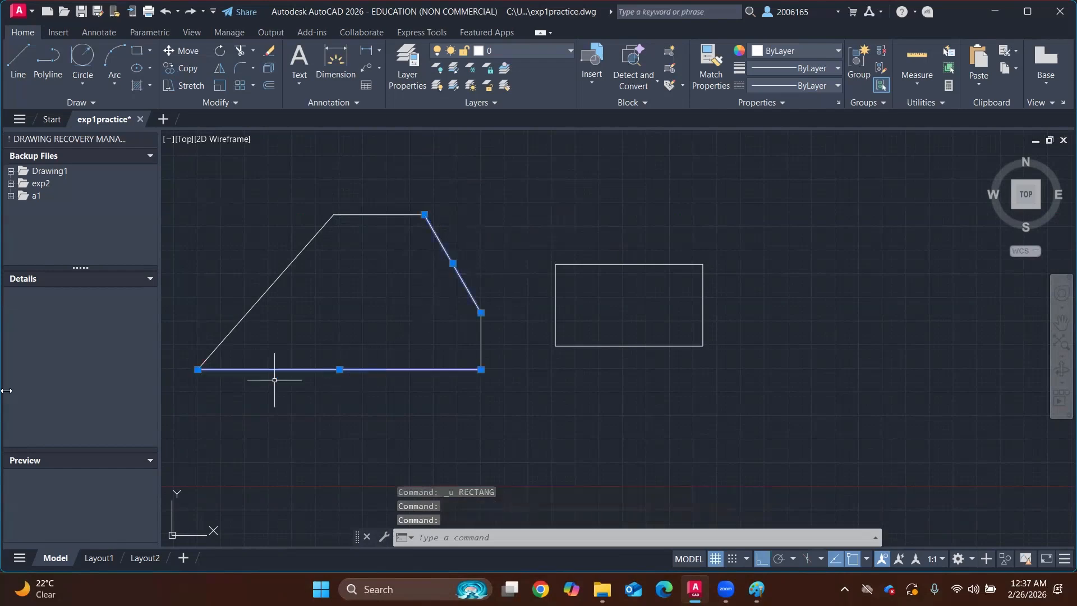
click(268, 291)
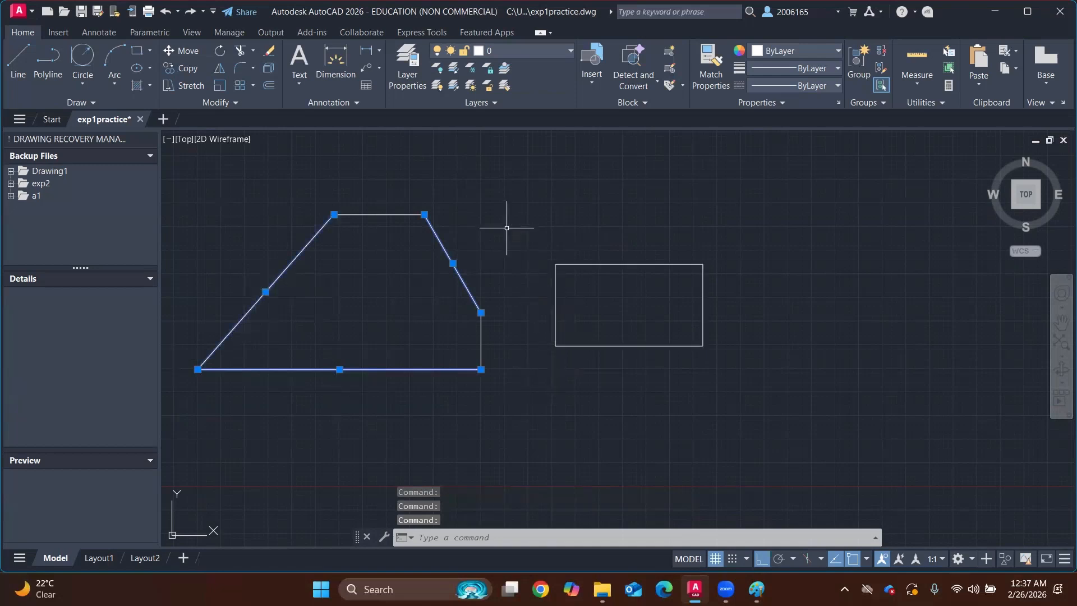
Undo the large horizontal rectangle beside the closed outline
key(ctrl+z)
middle_drag(485, 308, 580, 300)
scroll(581, 300, down, 2)
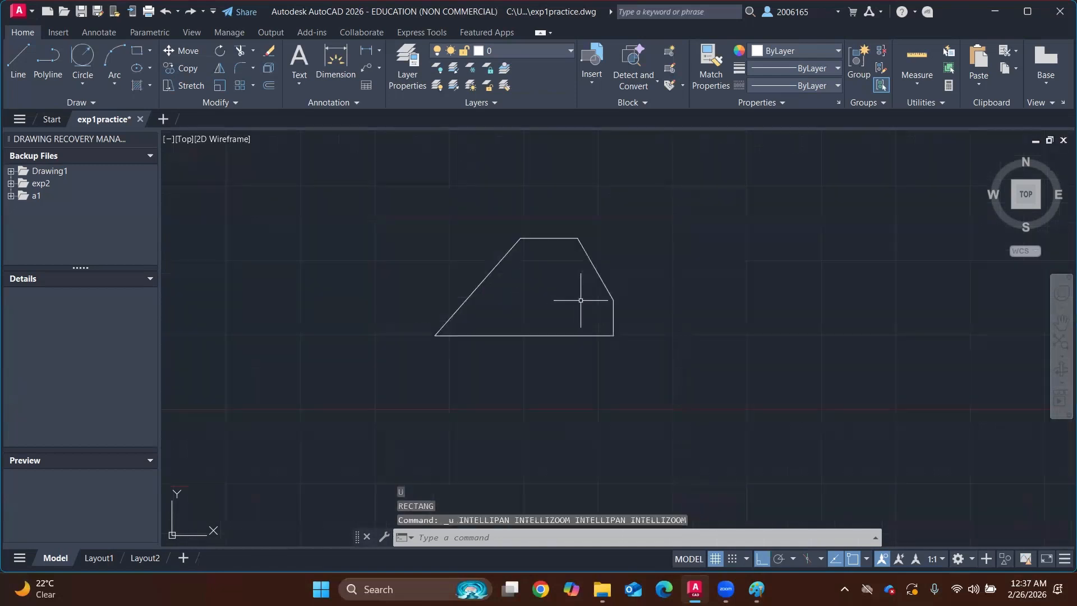
click(664, 257)
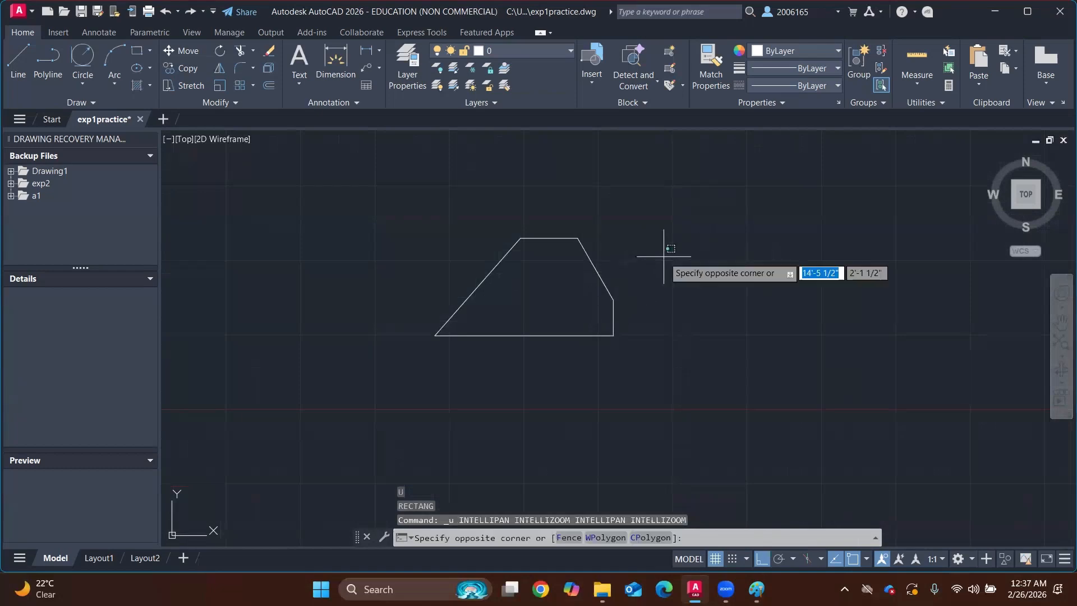
click(759, 325)
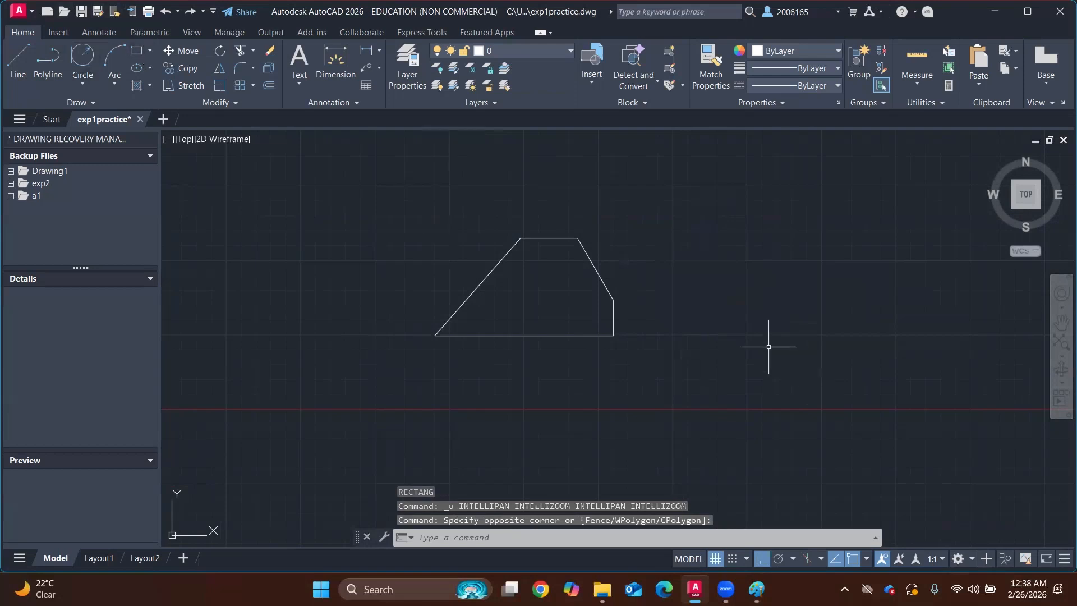
Draw a small freehand-sized horizontal rectangle in the empty space to the right of the closed outline
text(rec)
key(Return)
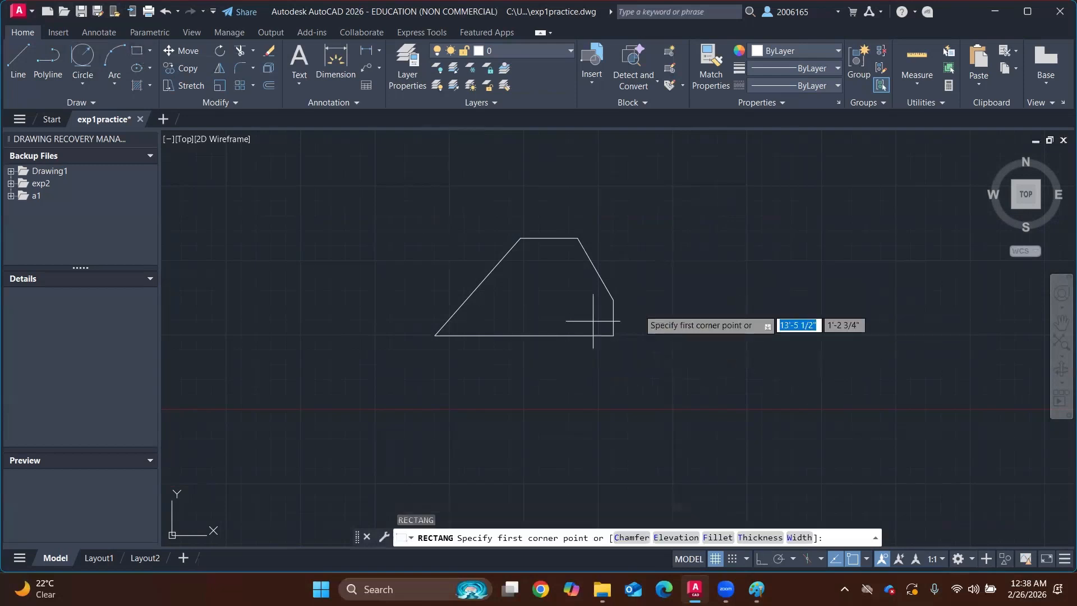
click(657, 289)
click(716, 328)
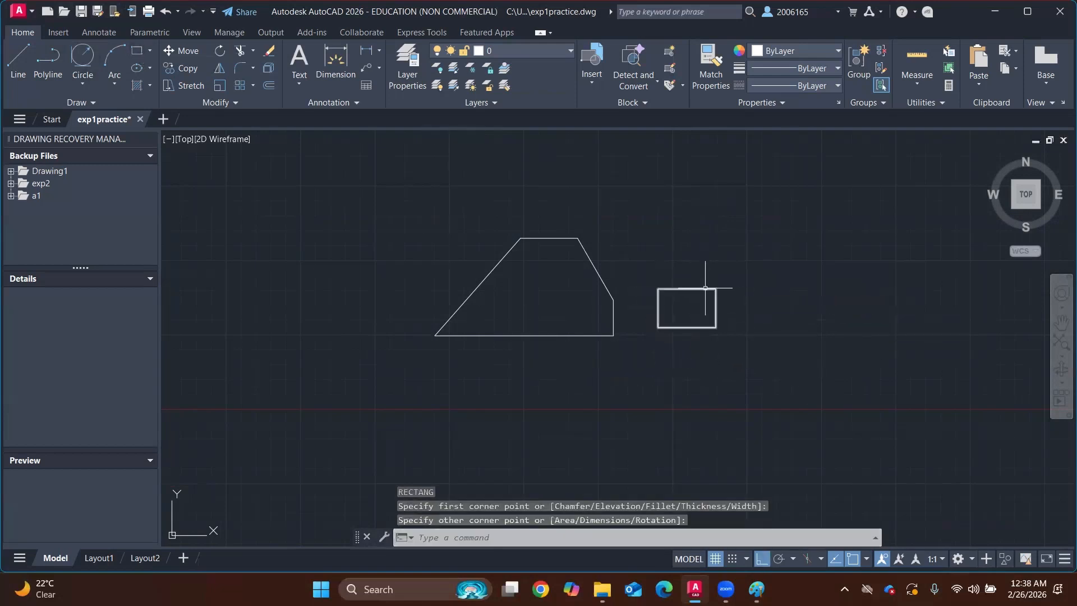
Select the rectangle and the outline's right slanted line to compare the polyline's grips with the single line's
click(706, 288)
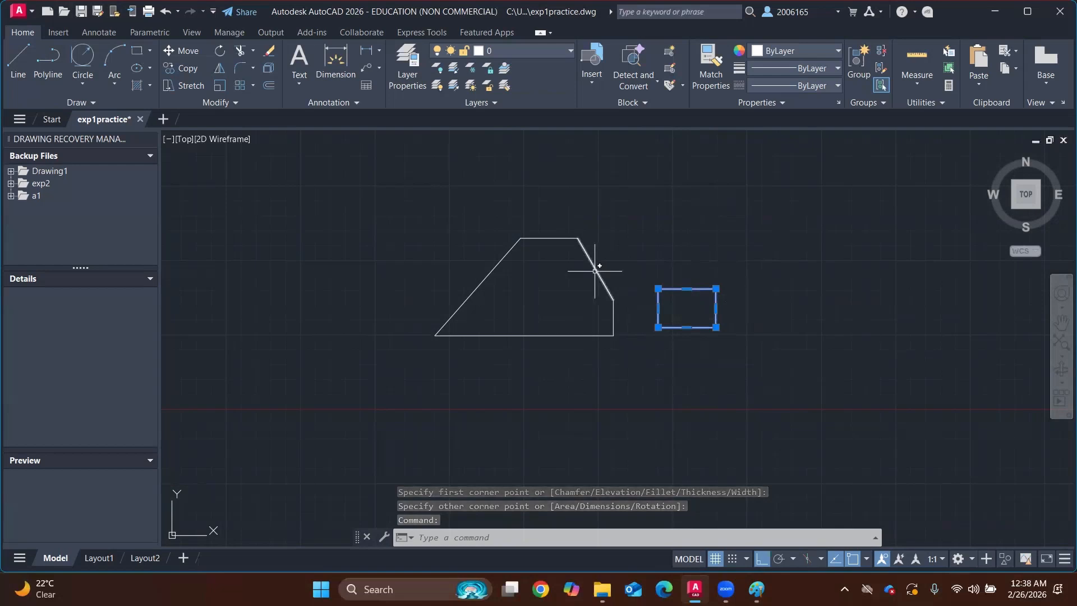
click(594, 270)
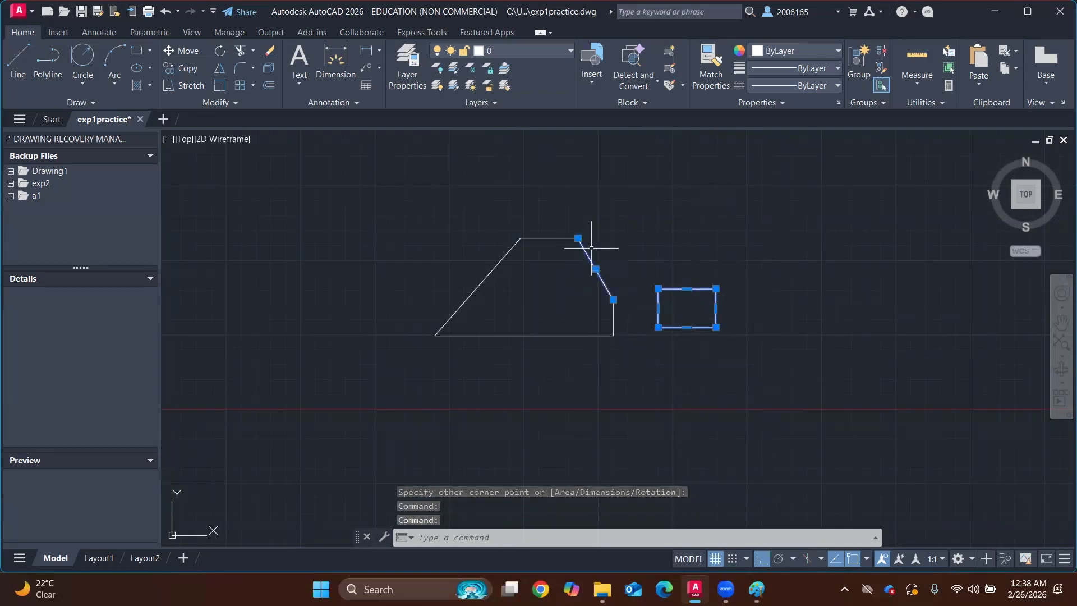
scroll(708, 332, up, 2)
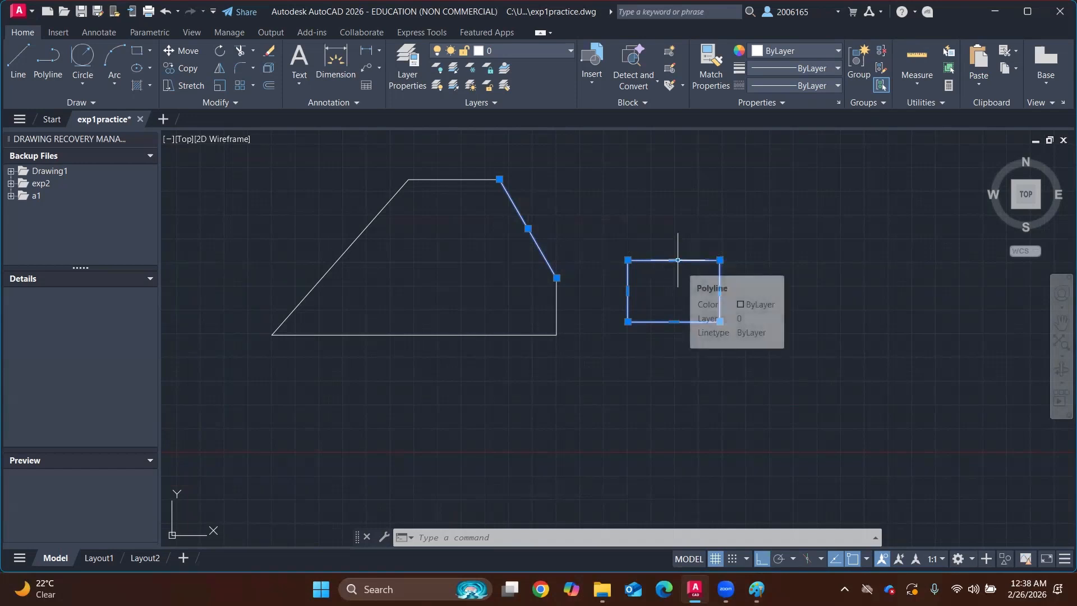
mouse_move(674, 260)
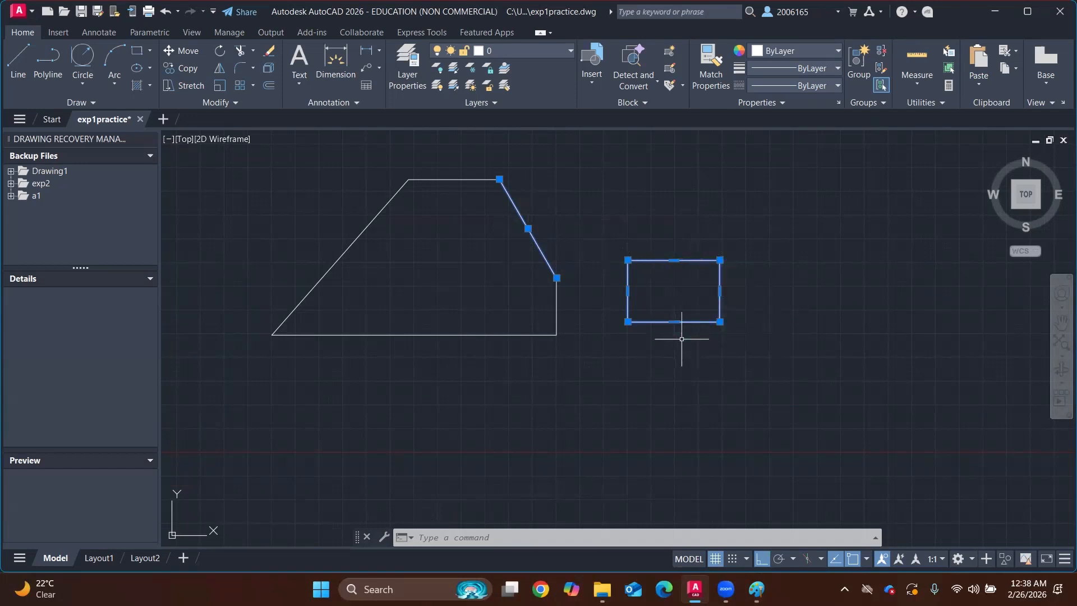
Switch to Paint, sketch two open four-sided shapes freehand in red, and return to AutoCAD
key(alt+Tab)
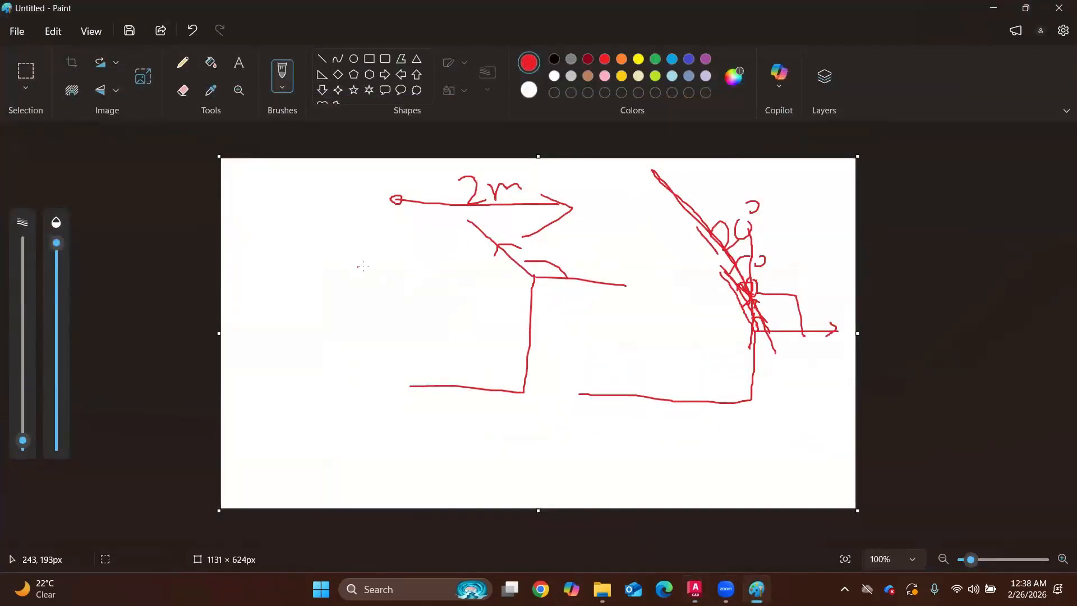
mouse_move(357, 267)
mouse_down()
mouse_move(421, 321)
mouse_move(339, 278)
mouse_up()
mouse_move(298, 378)
mouse_down()
mouse_move(492, 467)
mouse_move(242, 402)
mouse_up()
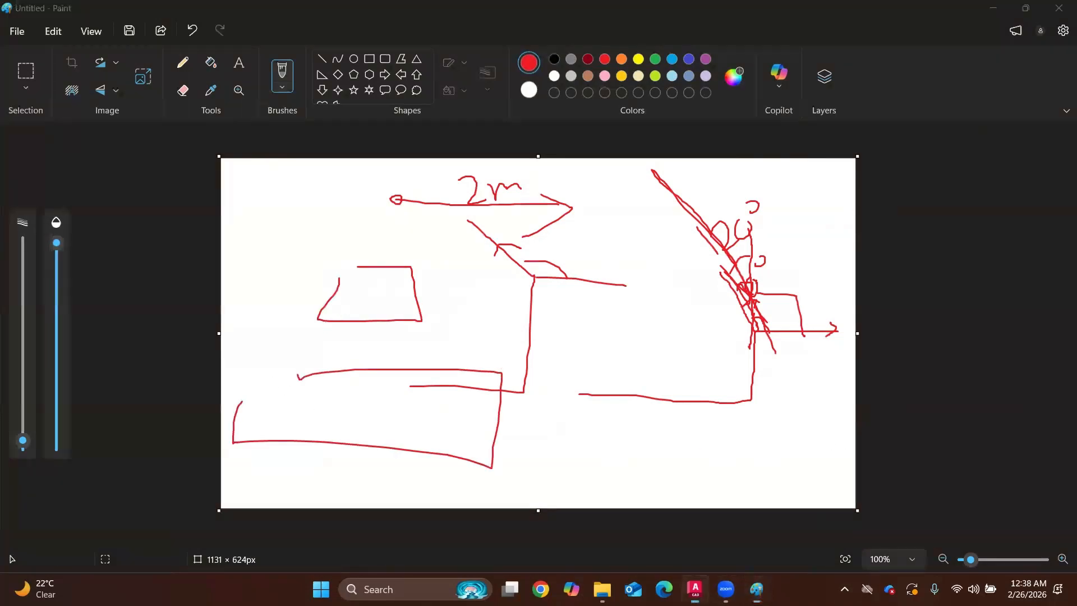
key(alt+Tab)
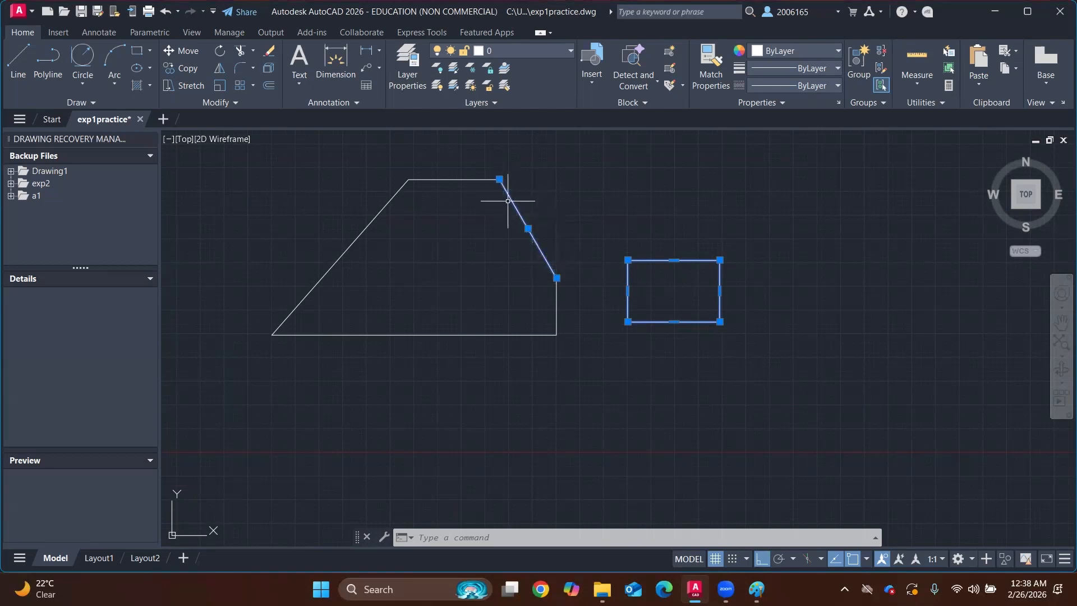
Add the outline's top line to the selection to examine it as a separate object, and clear the selection
click(474, 174)
click(469, 183)
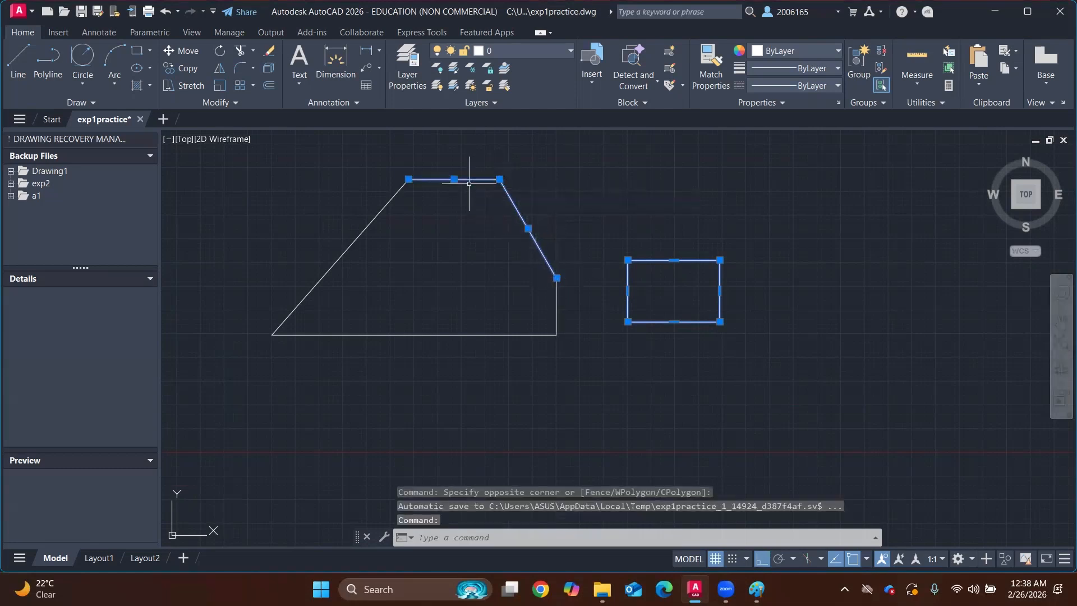
click(620, 168)
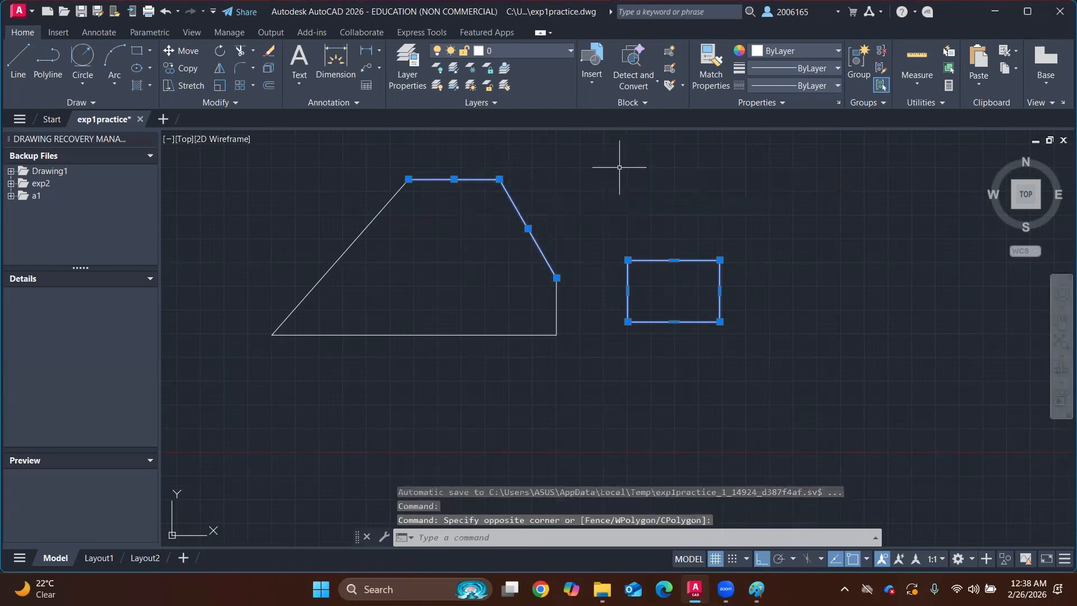
right_click(665, 213)
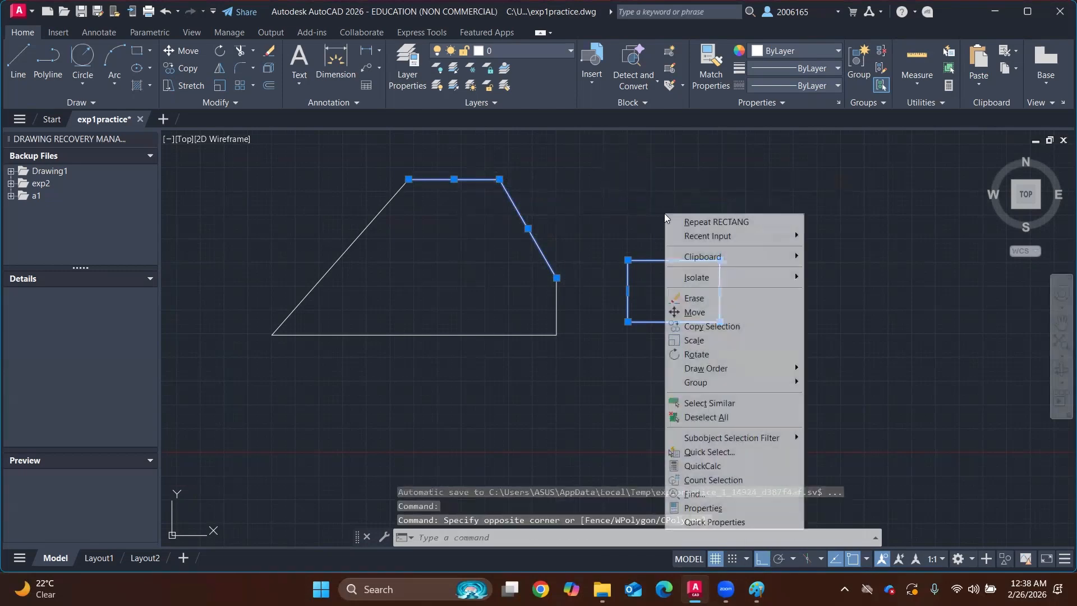
click(637, 200)
click(640, 203)
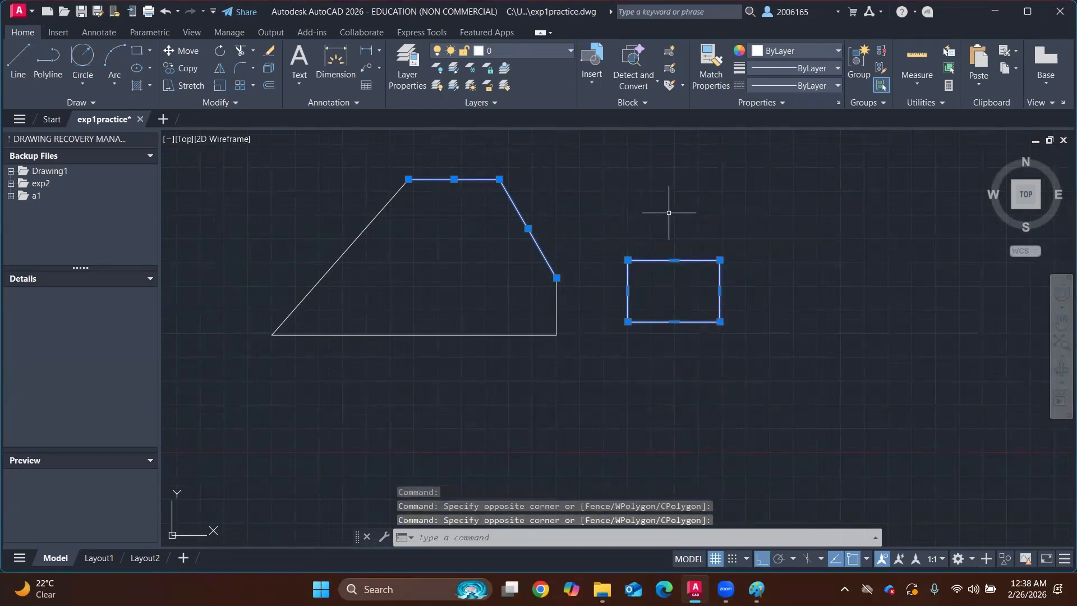
key(Escape)
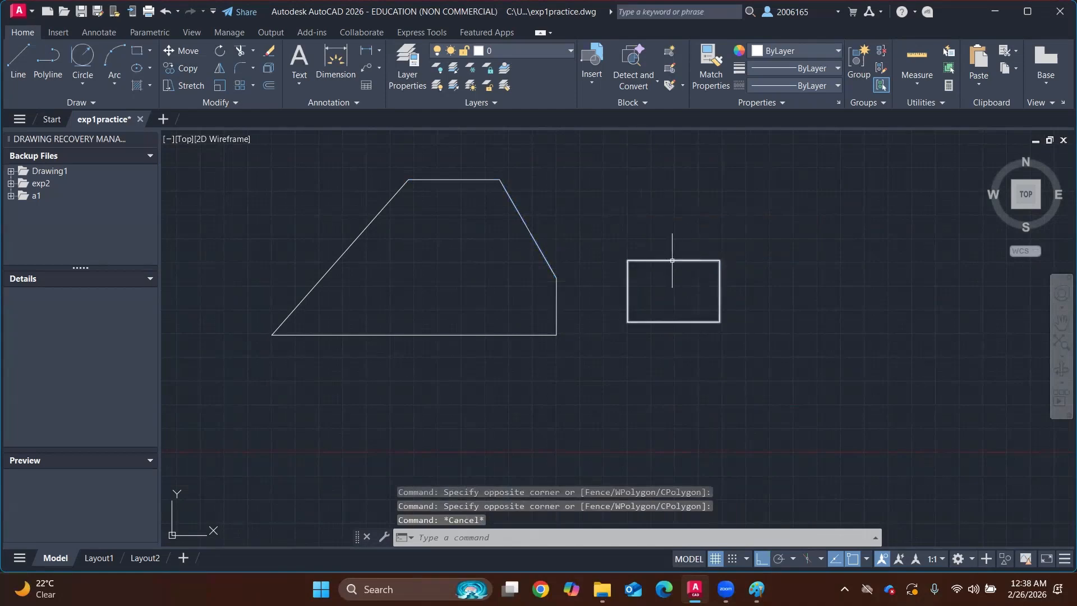
Select the whole rectangle and only the right slanted line of the outline to compare how each is selected
click(674, 260)
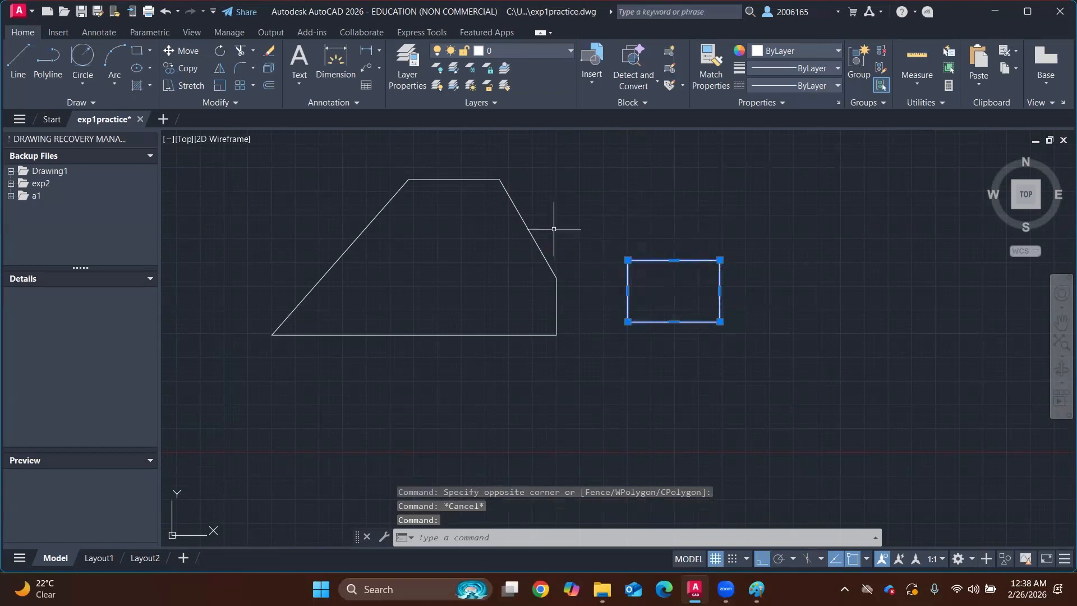
click(528, 229)
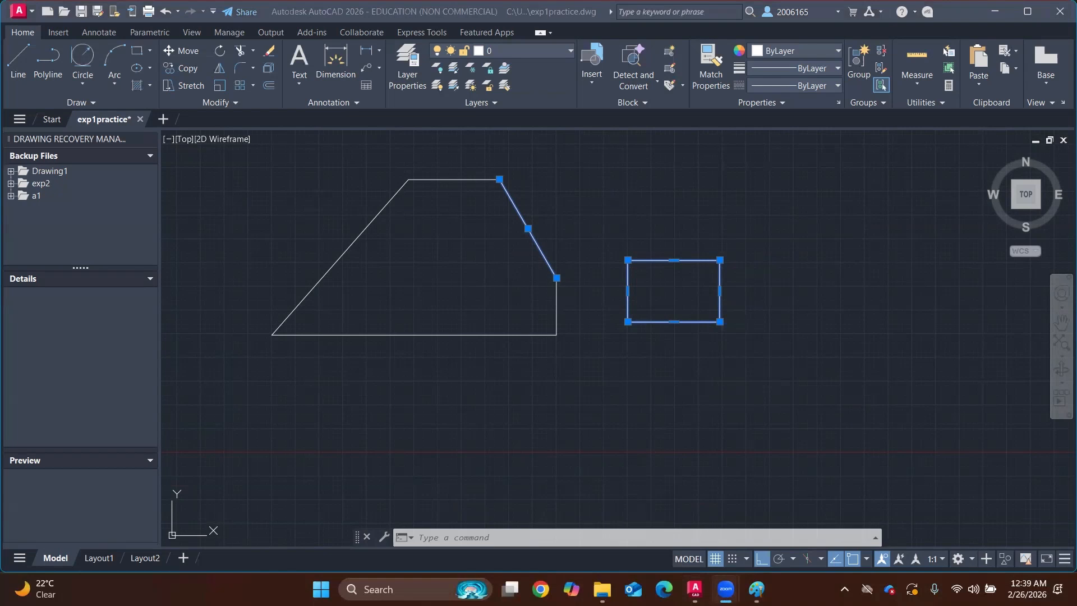
click(691, 377)
click(762, 381)
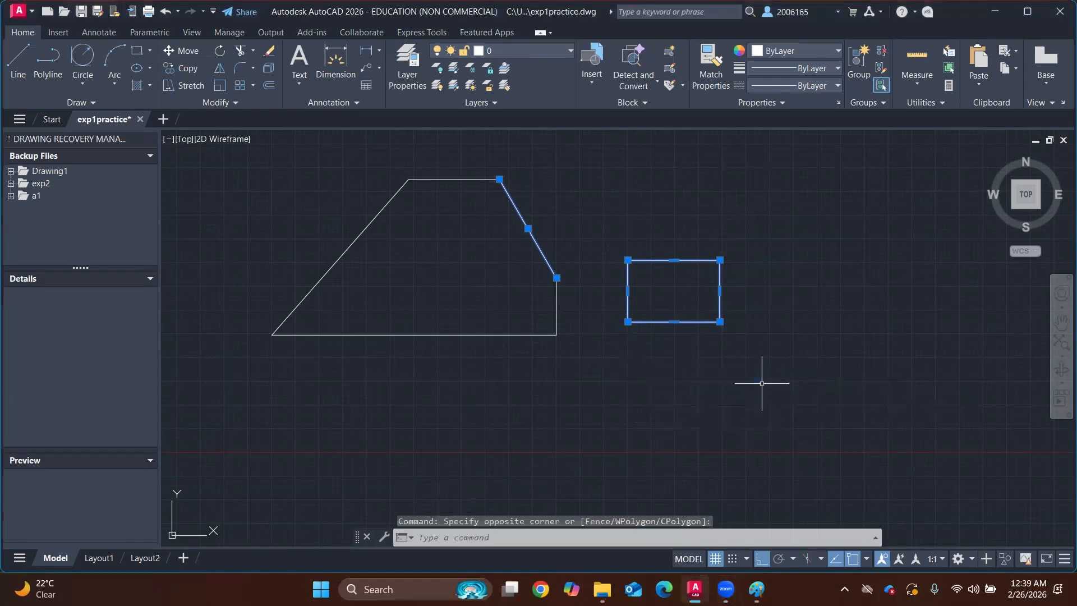
Draw a horizontal line 0.5' long at 0° from a point in the empty space below and right of the rectangle
text(L)
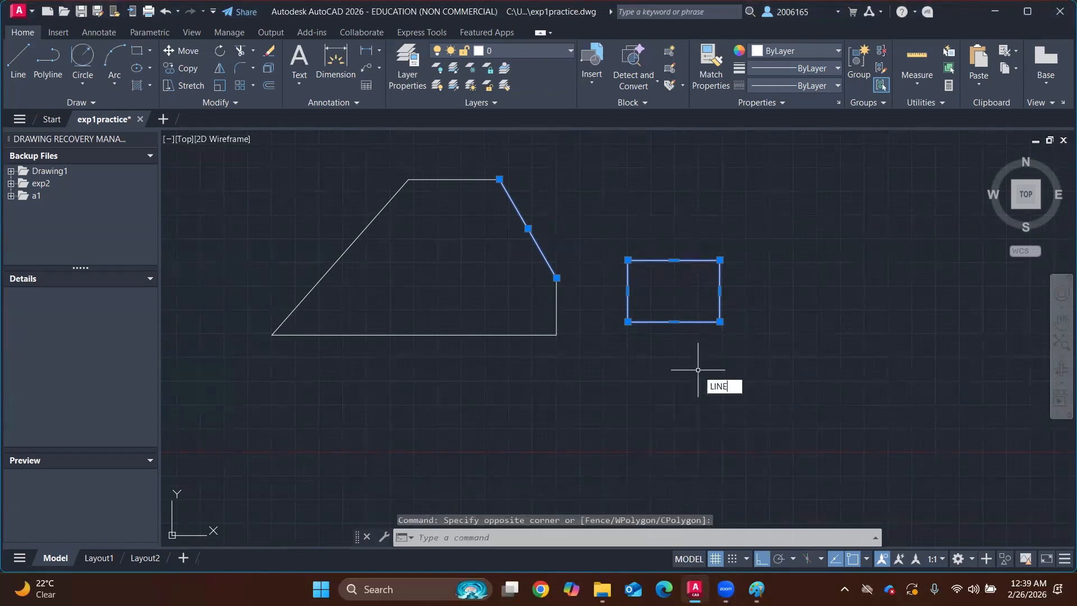
text(INE)
key(Return)
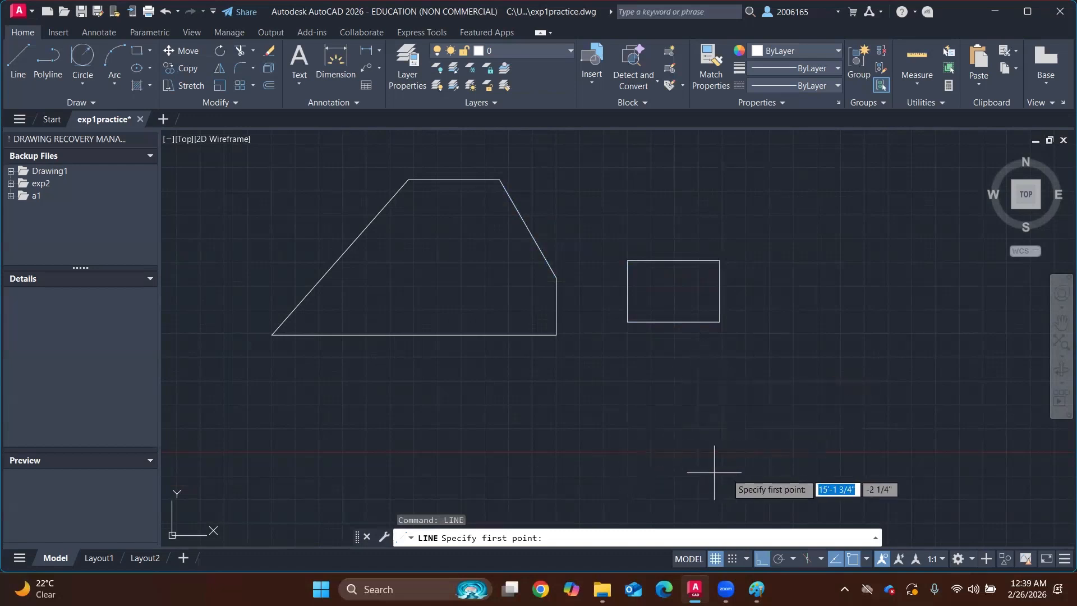
click(773, 448)
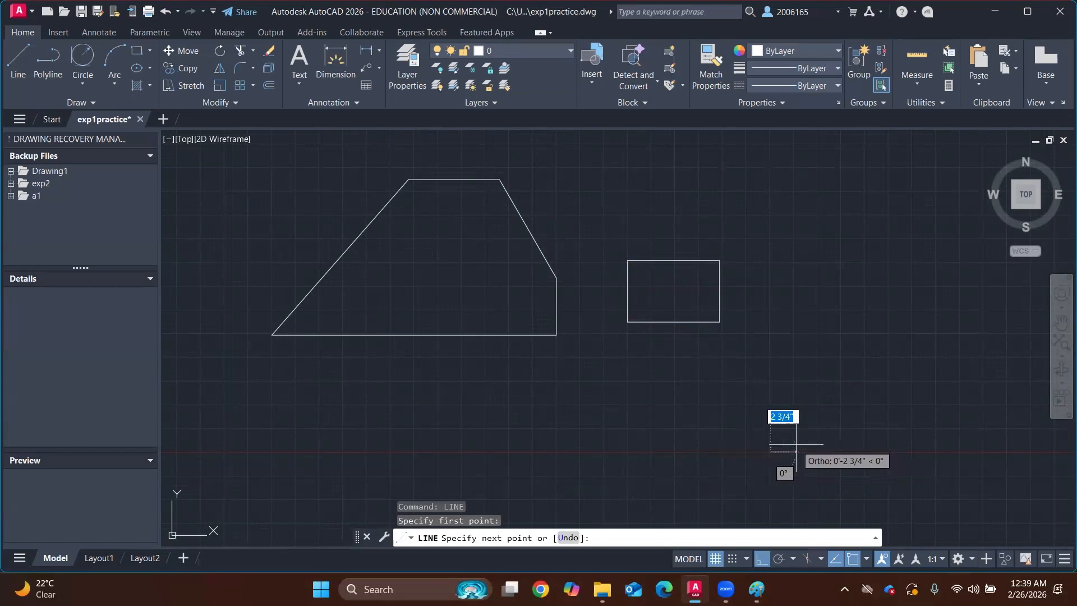
text(0.5)
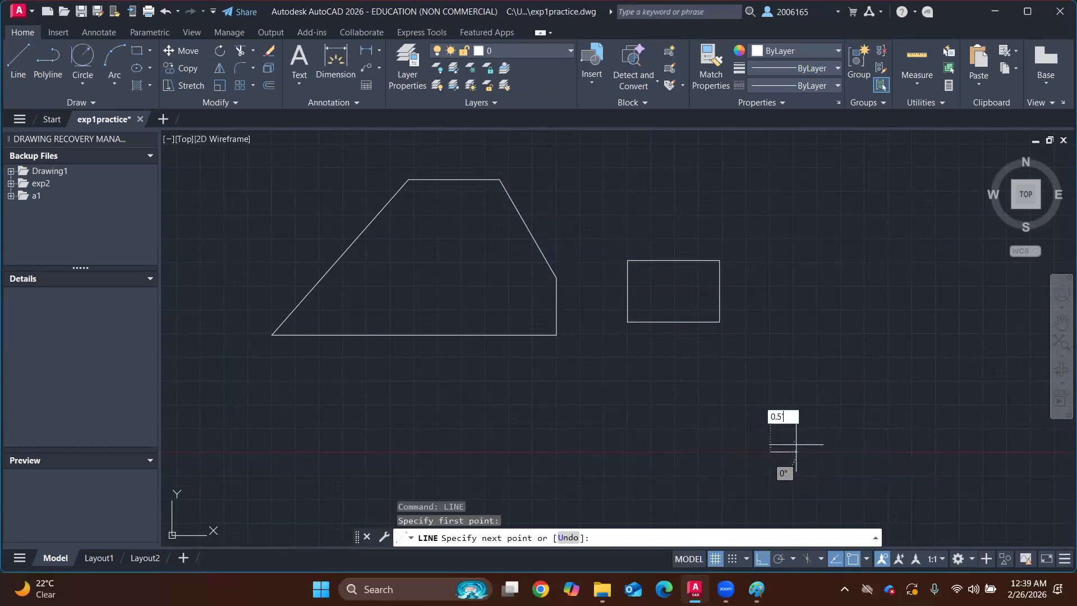
key(Tab)
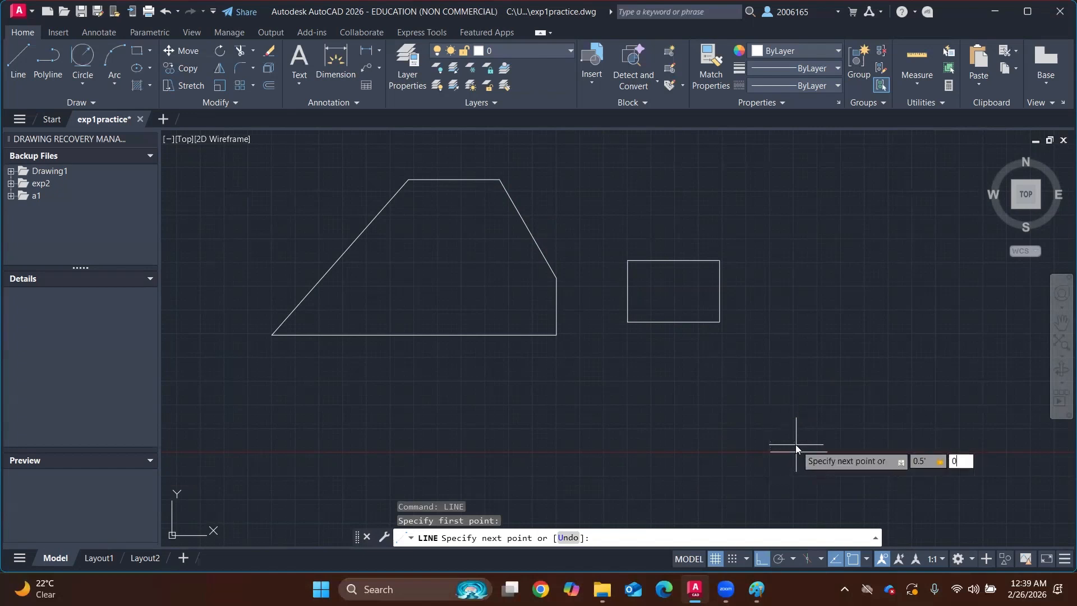
key(Return)
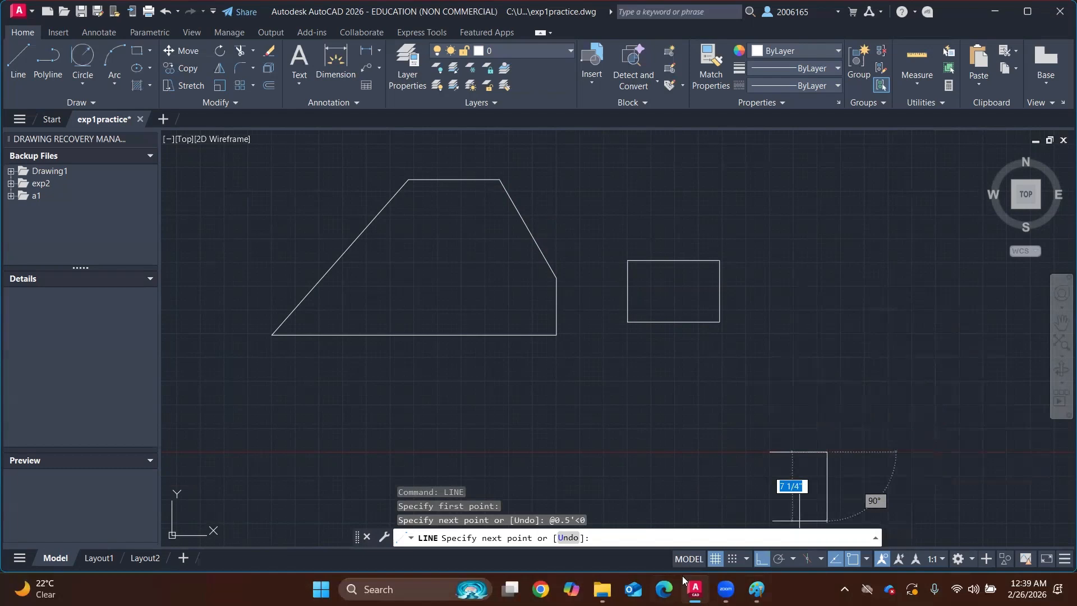
Switch to Paint and enlarge the sketch canvas to about 1297 × 717 px
click(757, 589)
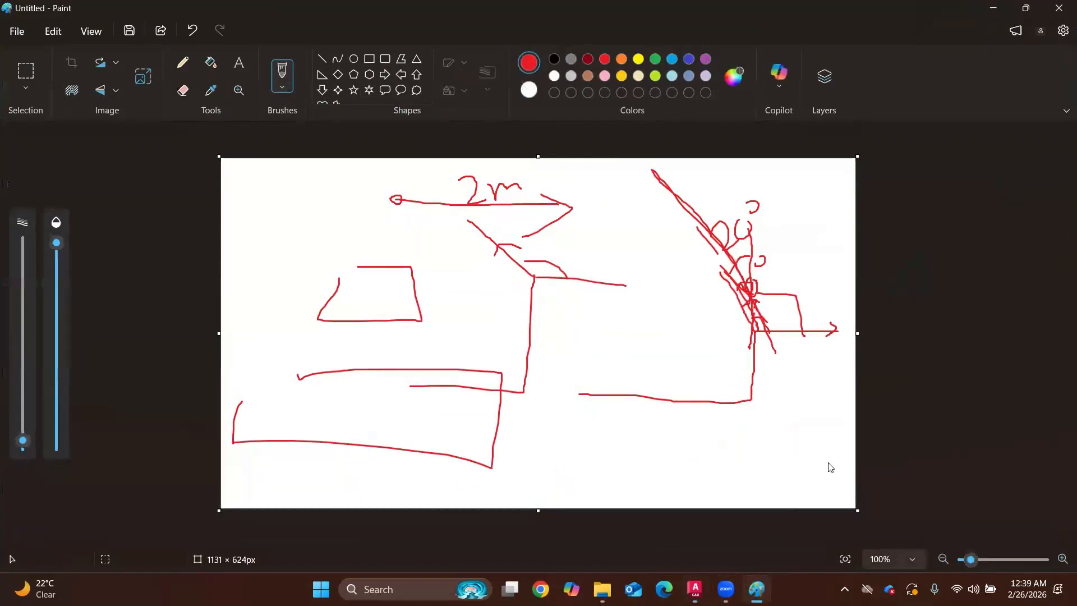
drag(857, 511, 943, 555)
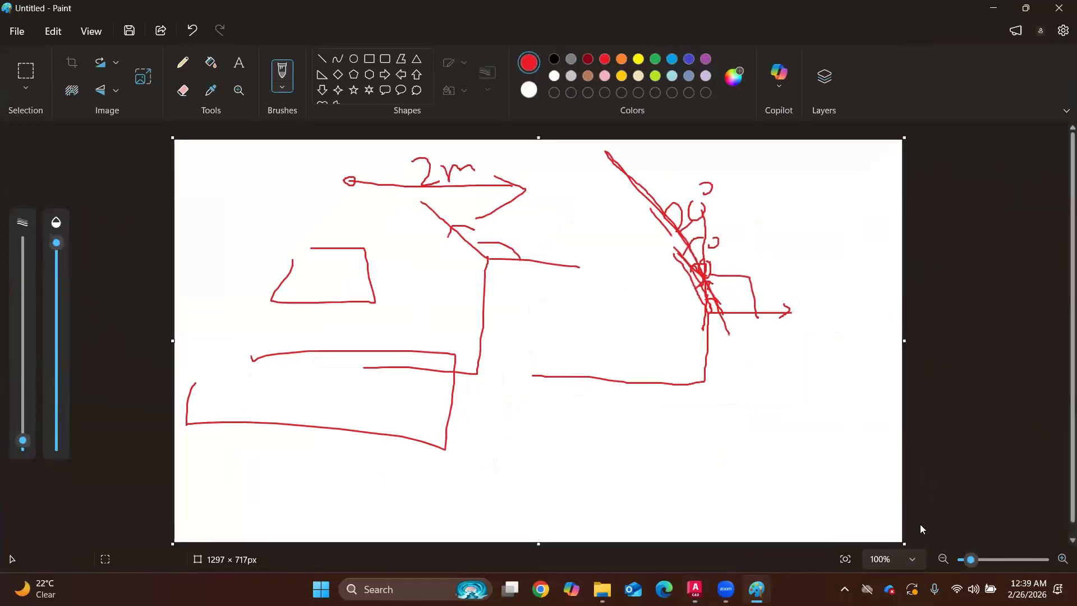
Sketch a horizontal baseline with a slanted line rising from it, mark the outer angle between them, and label it 120°
scroll(718, 393, down, 1)
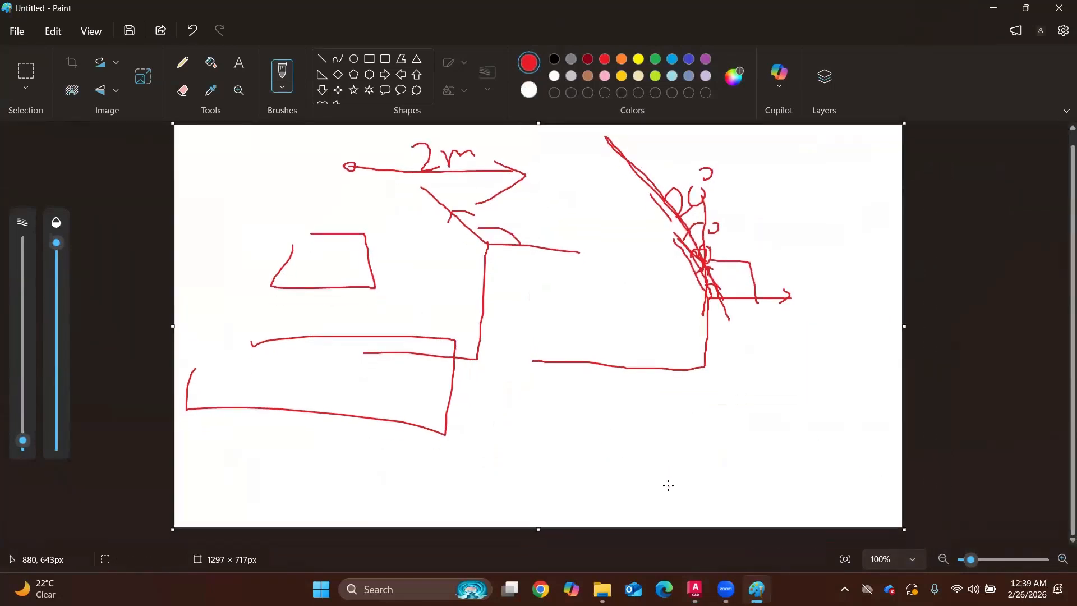
mouse_move(746, 485)
mouse_down()
mouse_move(771, 486)
mouse_move(727, 430)
mouse_up()
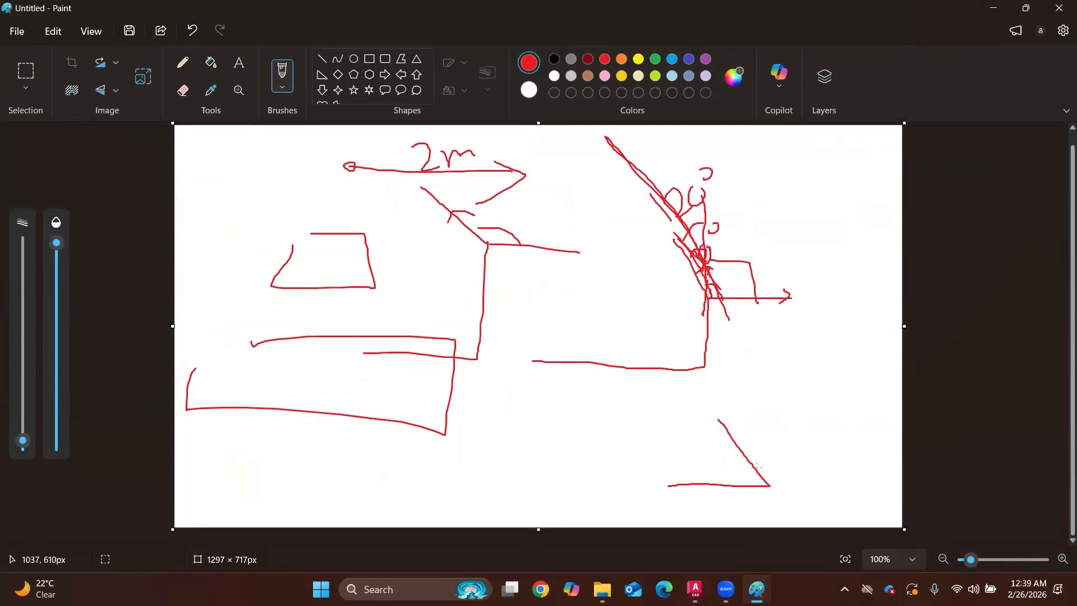
drag(763, 486, 863, 487)
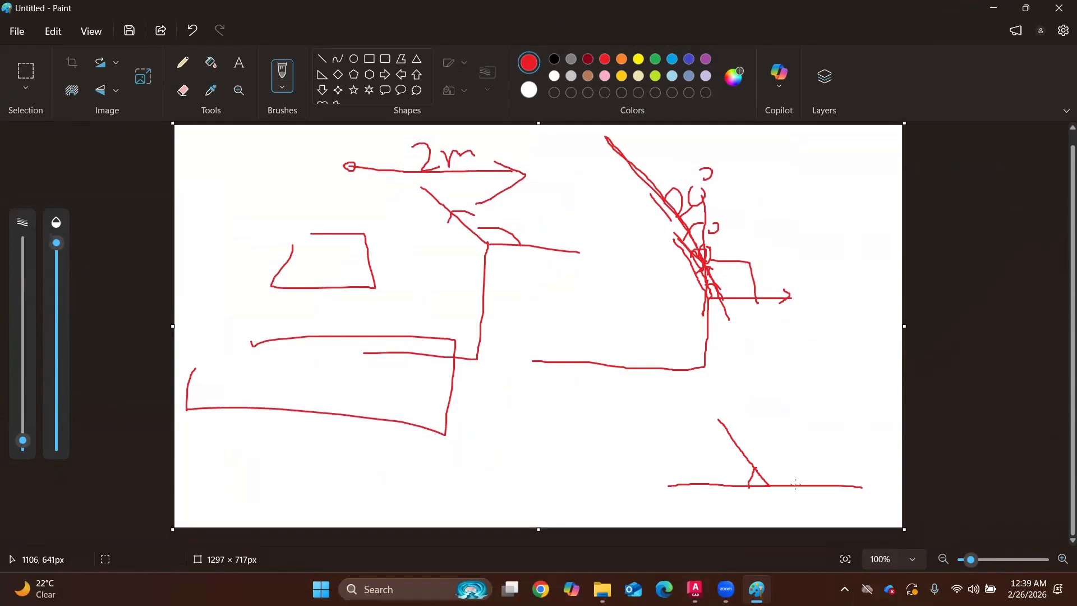
drag(795, 485, 762, 483)
drag(792, 436, 800, 457)
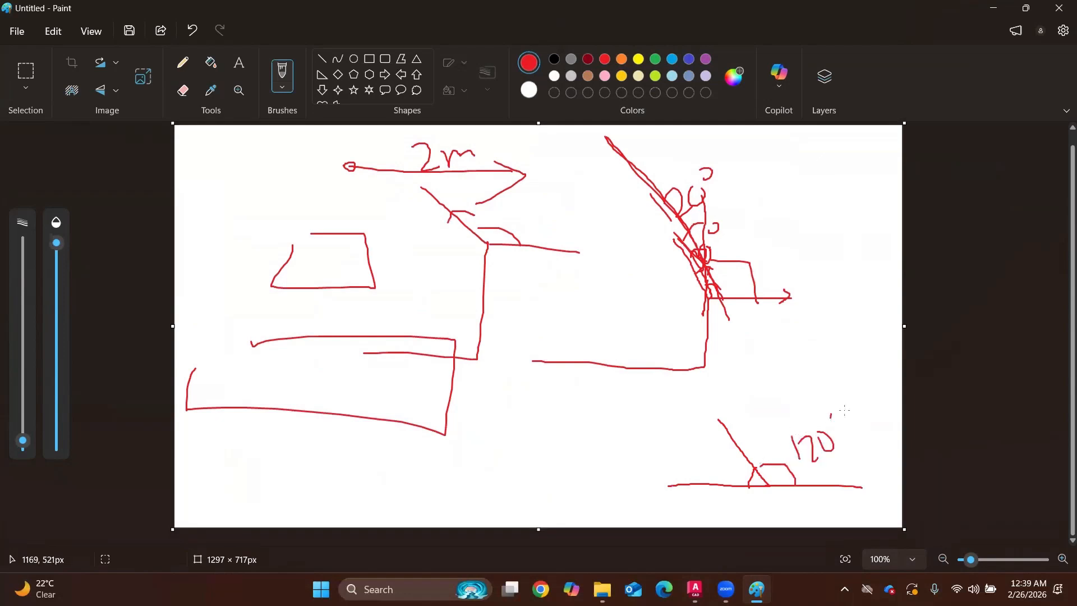
drag(836, 406, 835, 406)
Switch to AutoCAD and draw the next connected line 0.5' long at 120° from the horizontal line's end
click(695, 589)
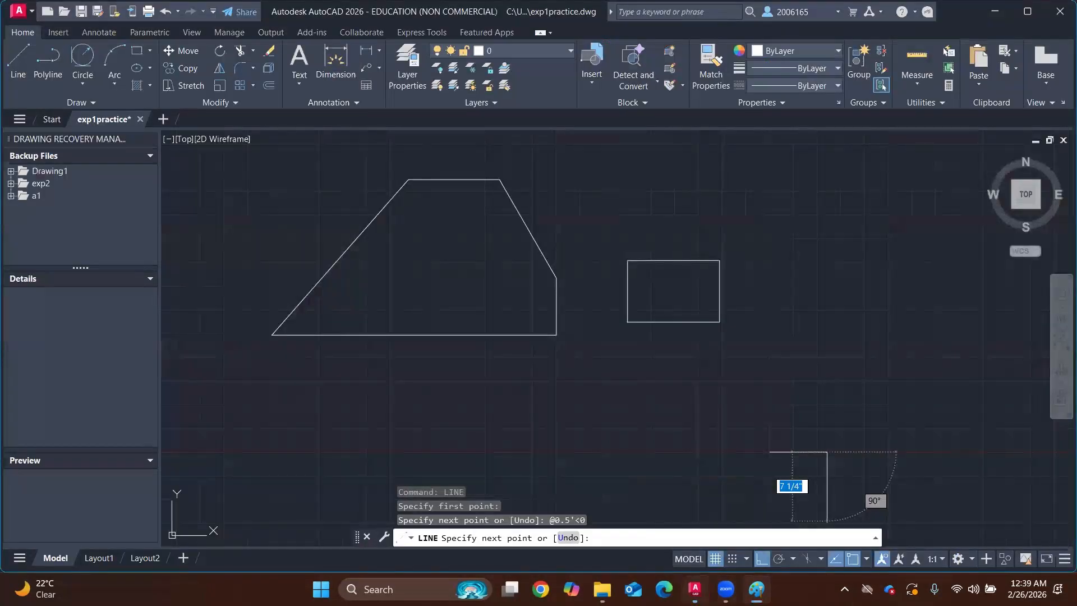
text(0.5')
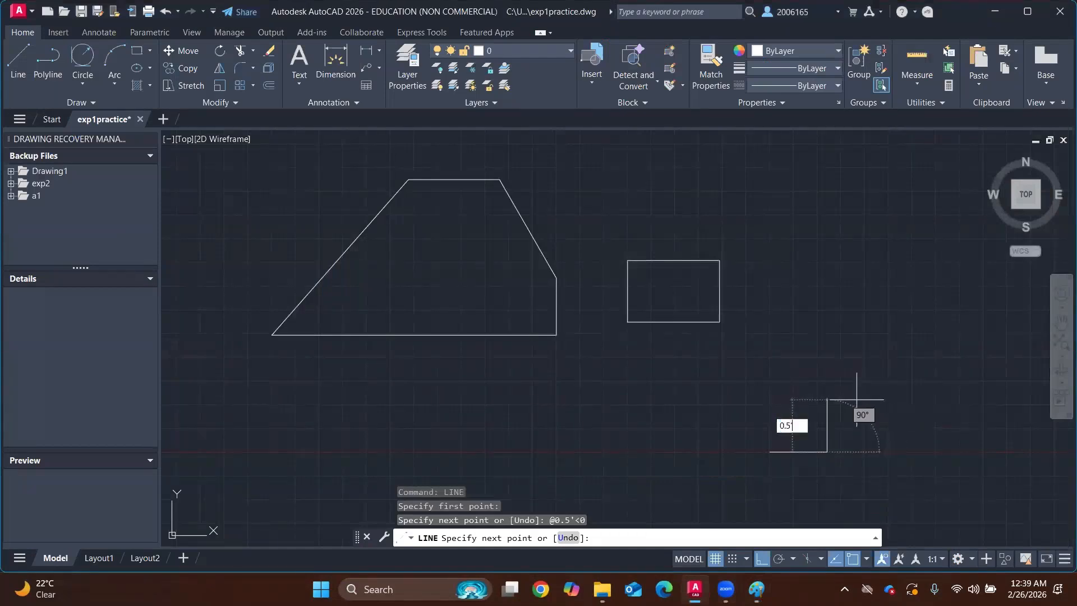
key(Tab)
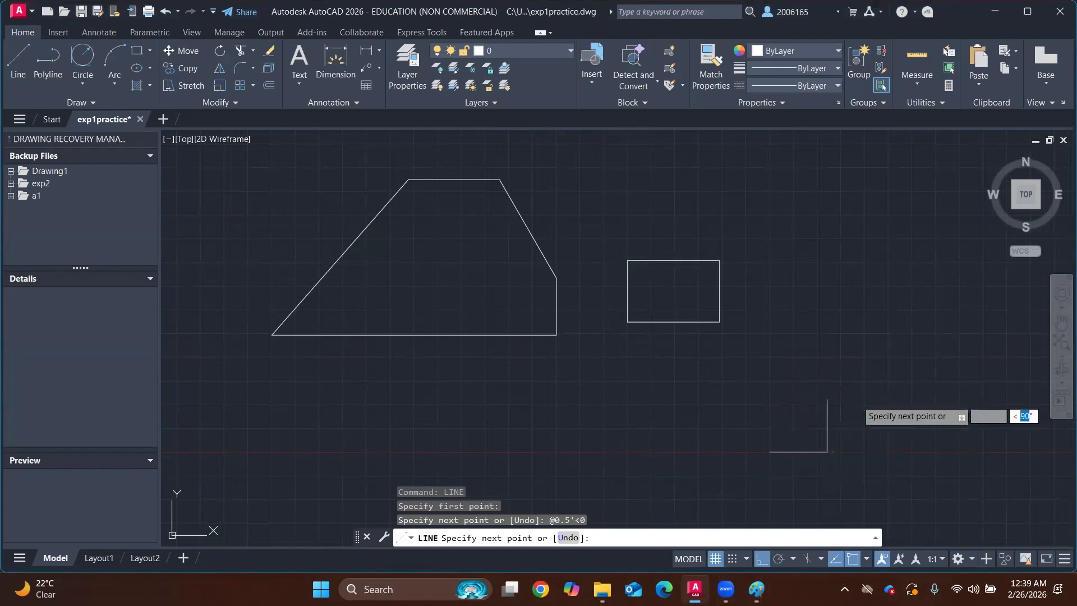
key(Return)
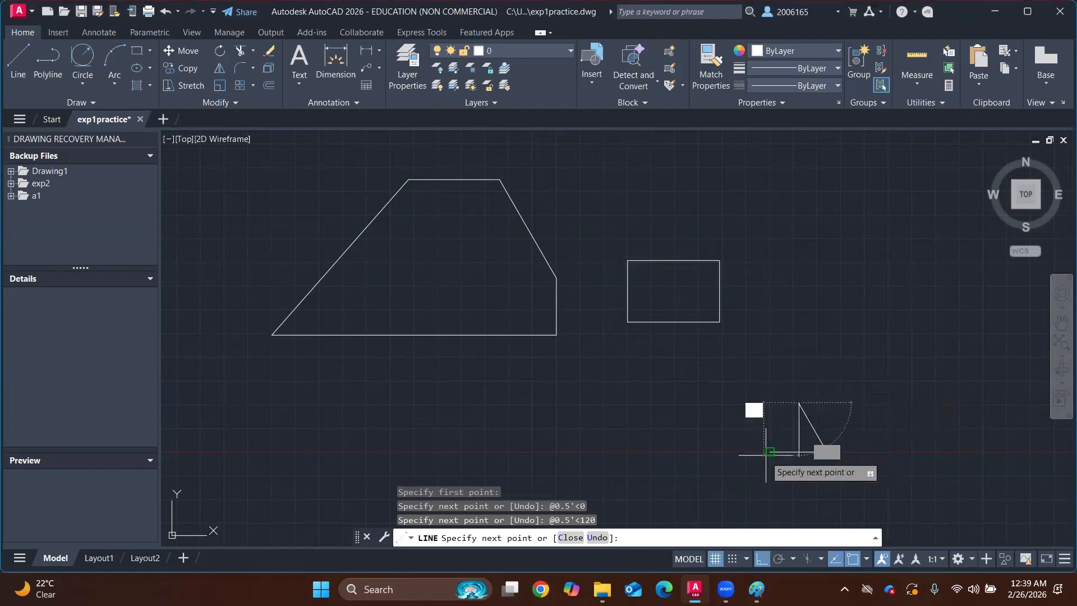
Switch to Paint and sketch the triangle's third side from the apex, marking its angle and labelling it 240°
click(756, 589)
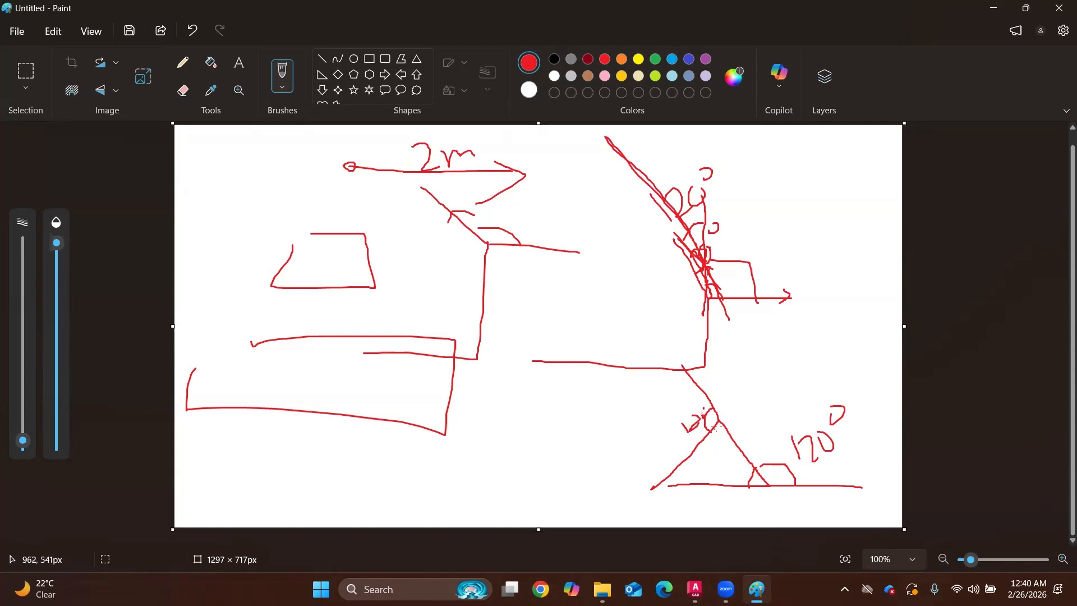
drag(667, 441, 708, 399)
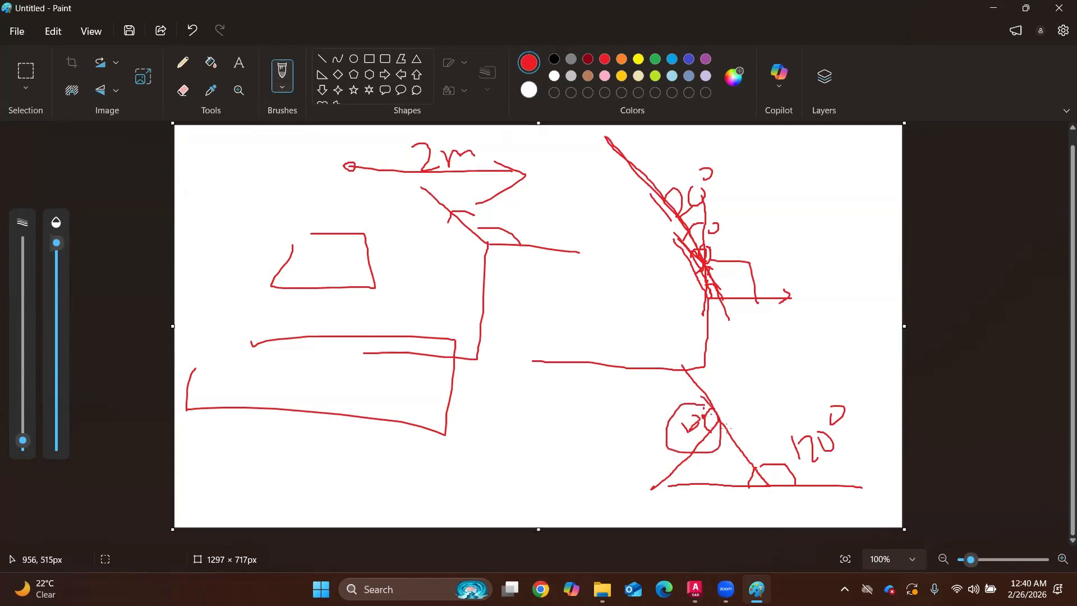
drag(745, 447, 675, 357)
drag(718, 427, 646, 509)
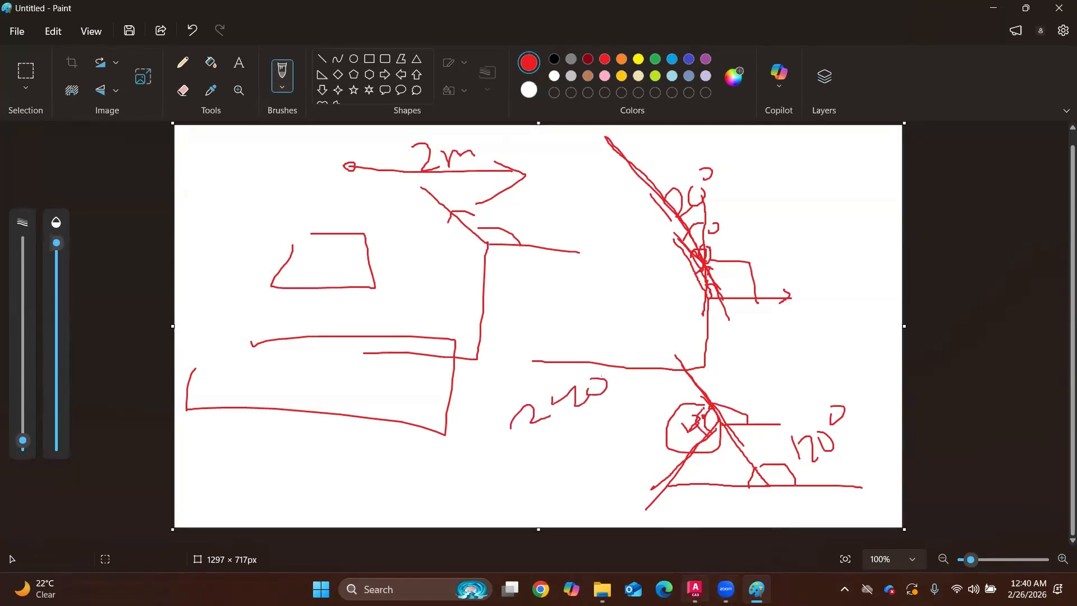
Switch back to AutoCAD, close the triangle with a third line 0.5' long at 240°, and end the Line command
mouse_move(695, 589)
click(696, 494)
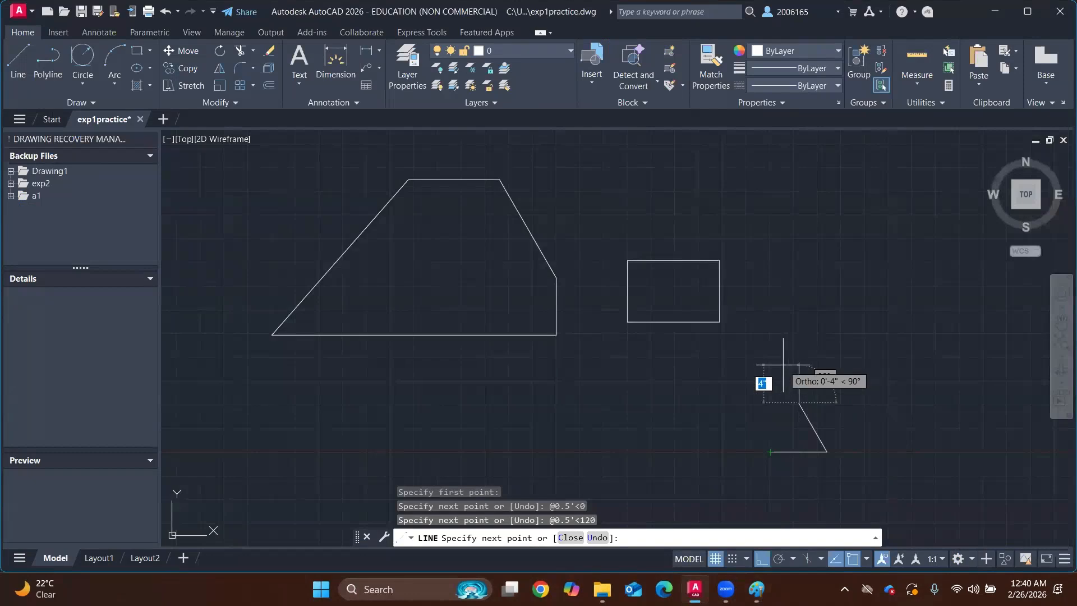
text(0.5)
key(Tab)
text(24)
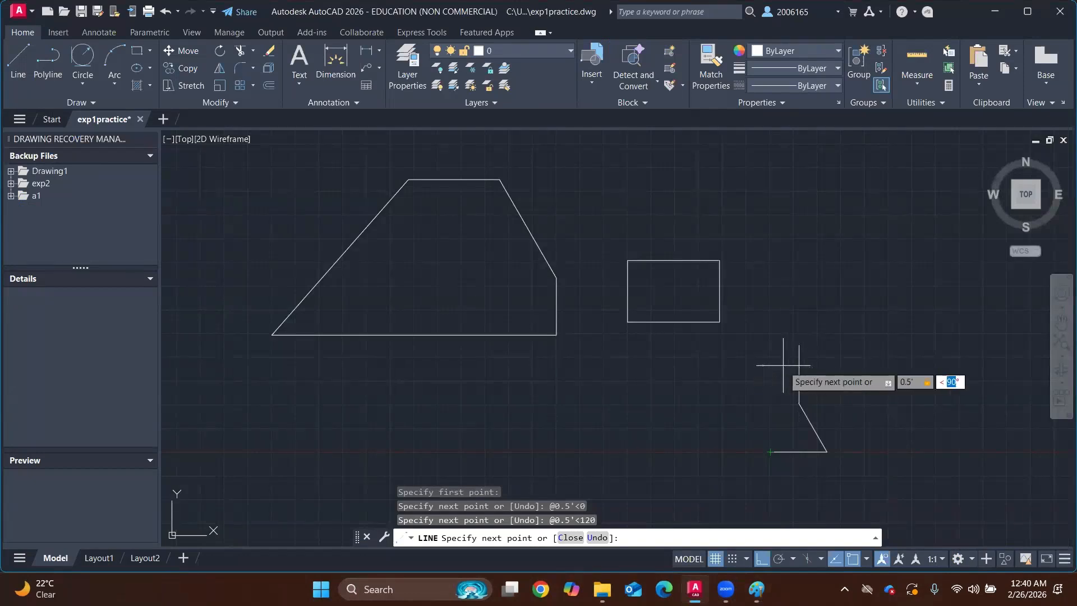
key(Return)
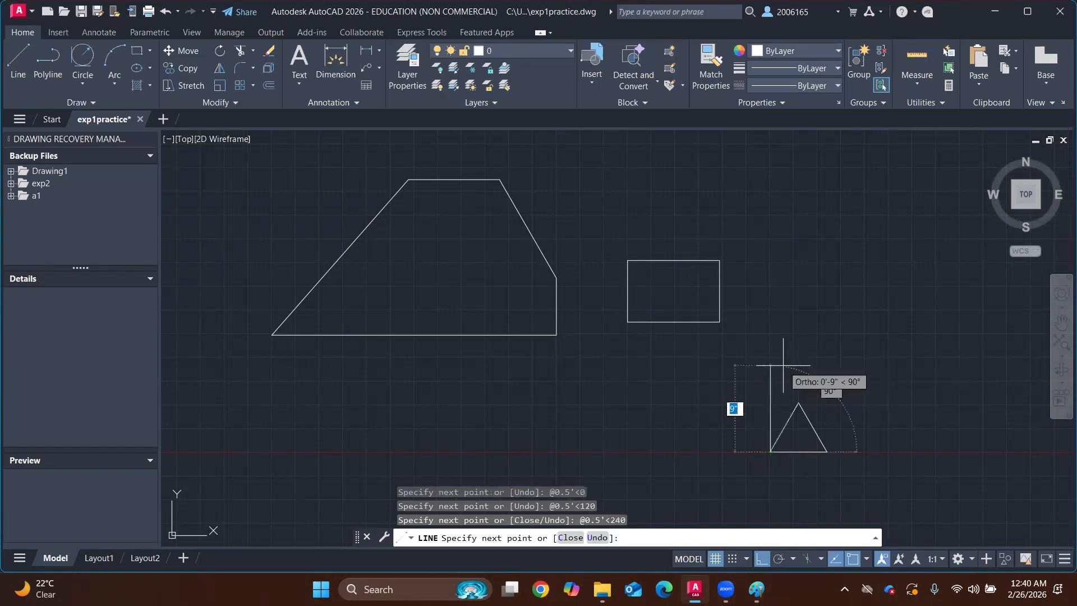
key(Return)
Examine the finished triangle up close and in relation to the neighbouring outline and rectangle
scroll(850, 441, up, 4)
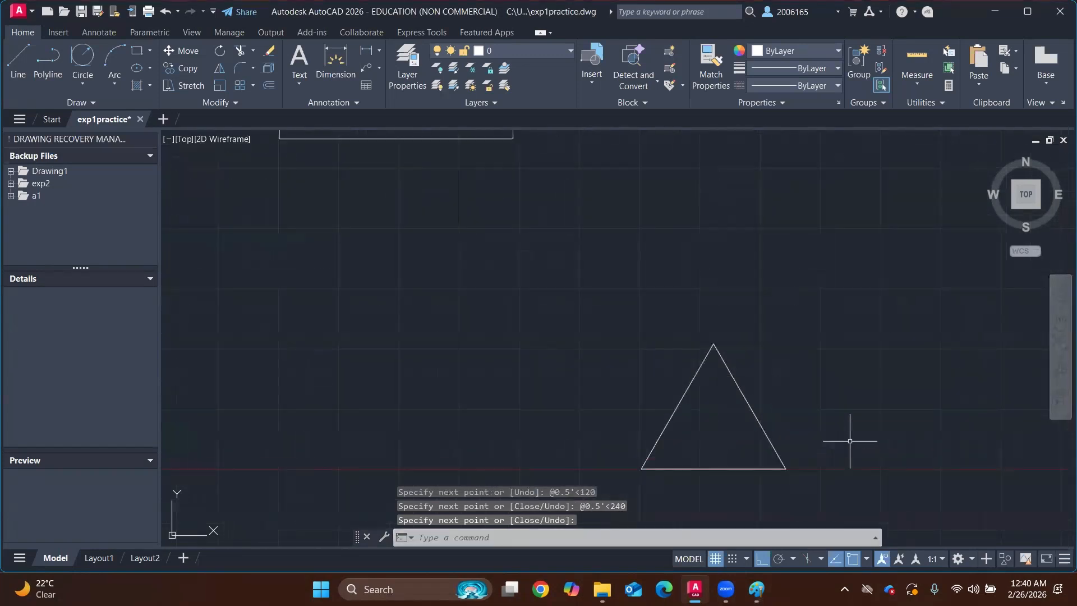
middle_drag(741, 428, 721, 325)
scroll(699, 325, up, 2)
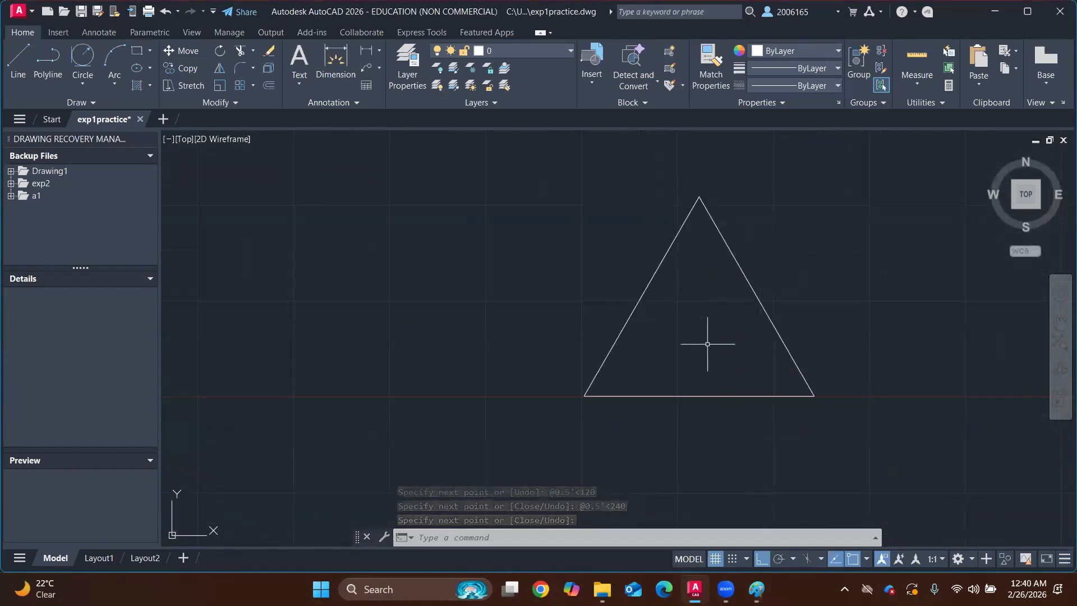
scroll(702, 301, down, 6)
scroll(707, 303, up, 3)
scroll(707, 303, down, 5)
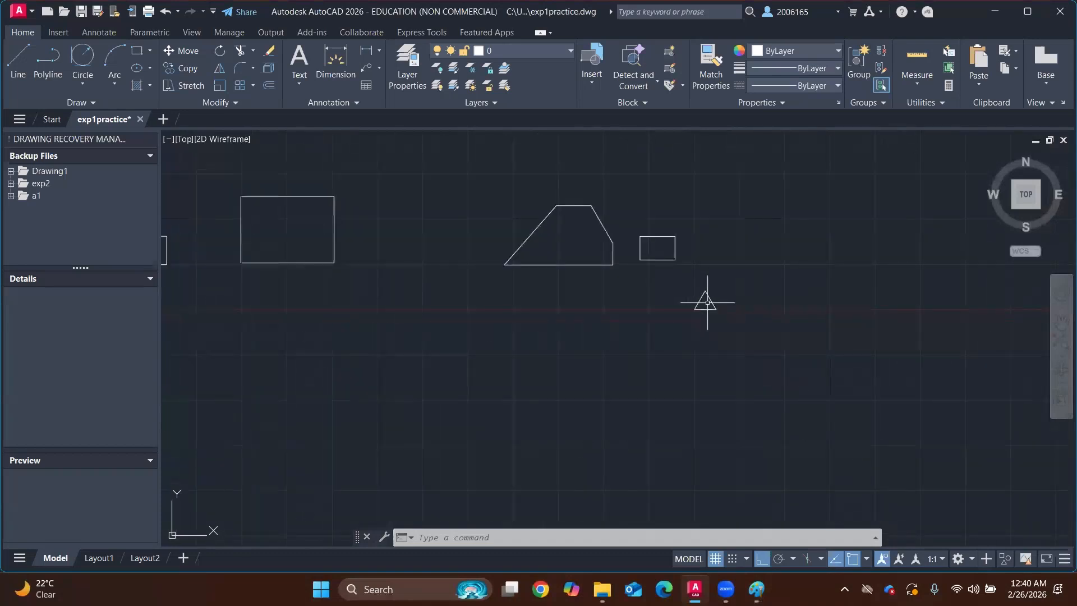
scroll(706, 301, up, 8)
scroll(711, 303, down, 6)
scroll(668, 286, up, 2)
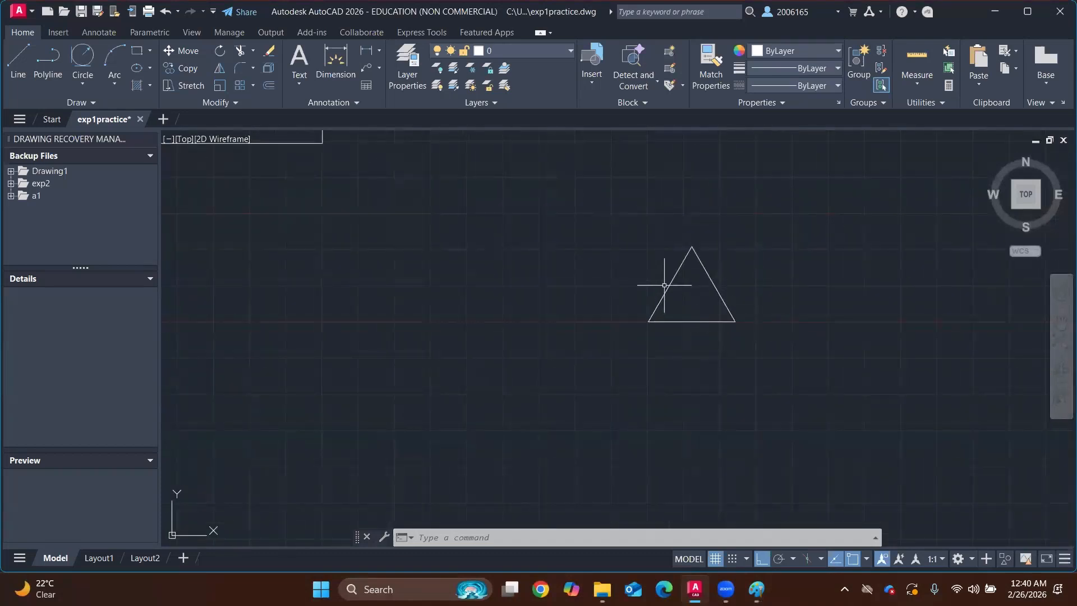
scroll(664, 285, down, 2)
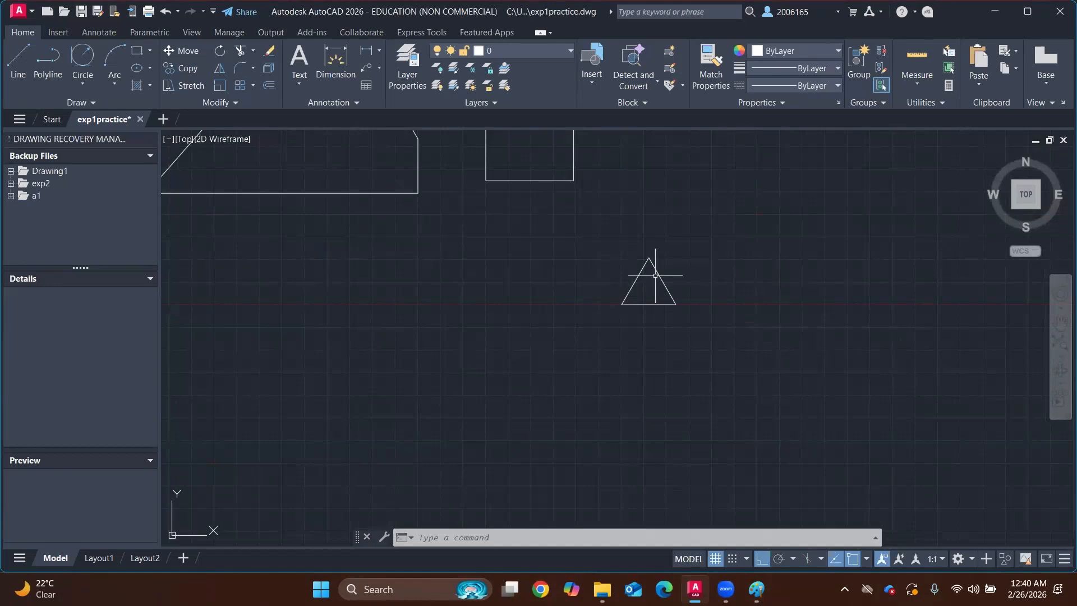
Draw a wide freehand rectangle with the Rectangle command in the empty space below the five-sided outline
scroll(446, 313, down, 2)
middle_drag(454, 286, 664, 344)
text(re)
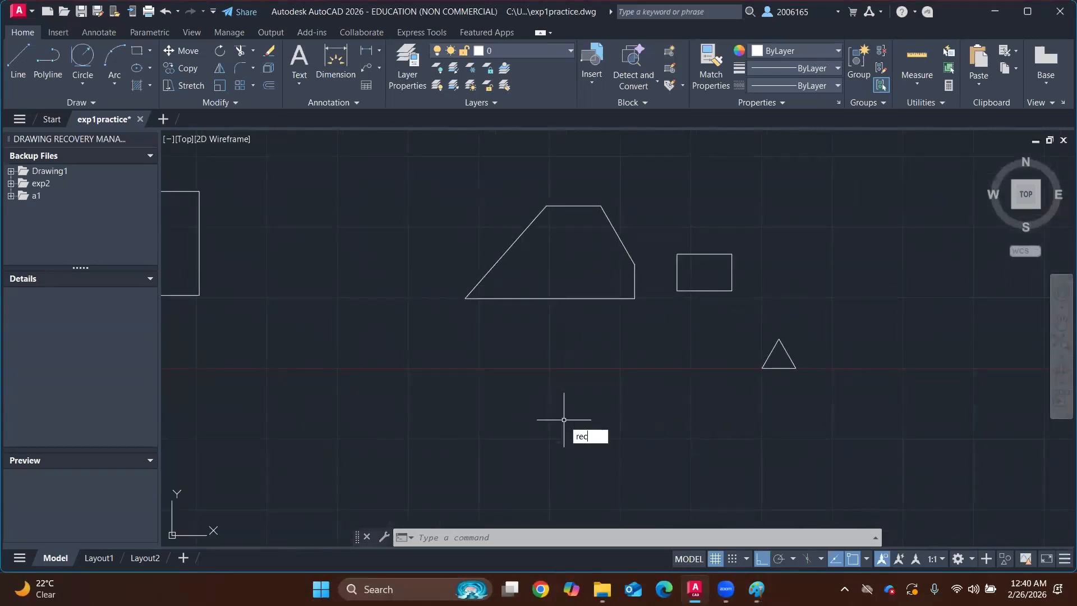
text(c)
key(Return)
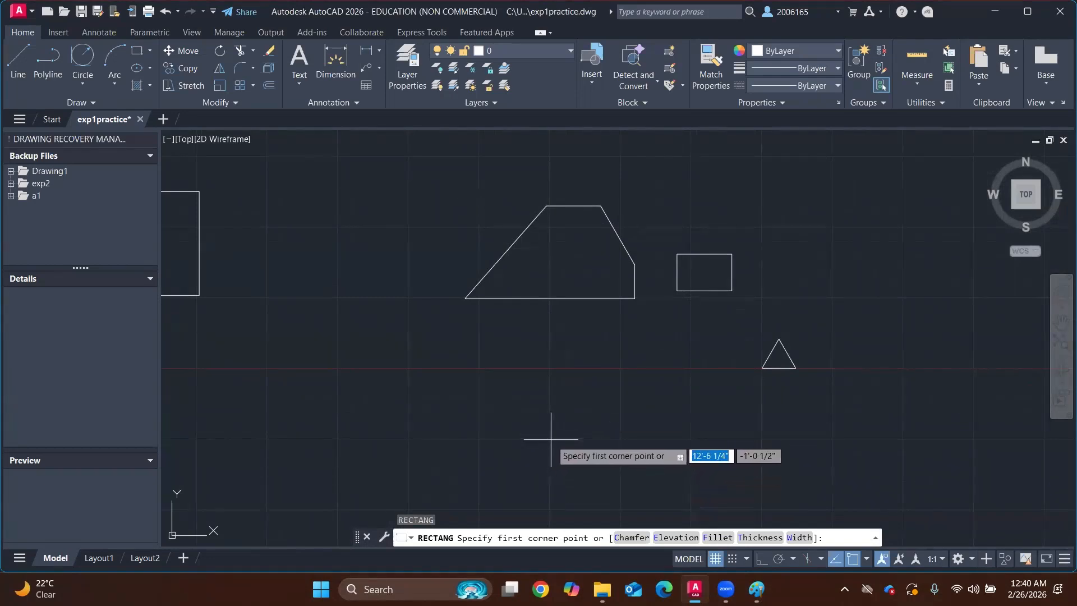
click(549, 438)
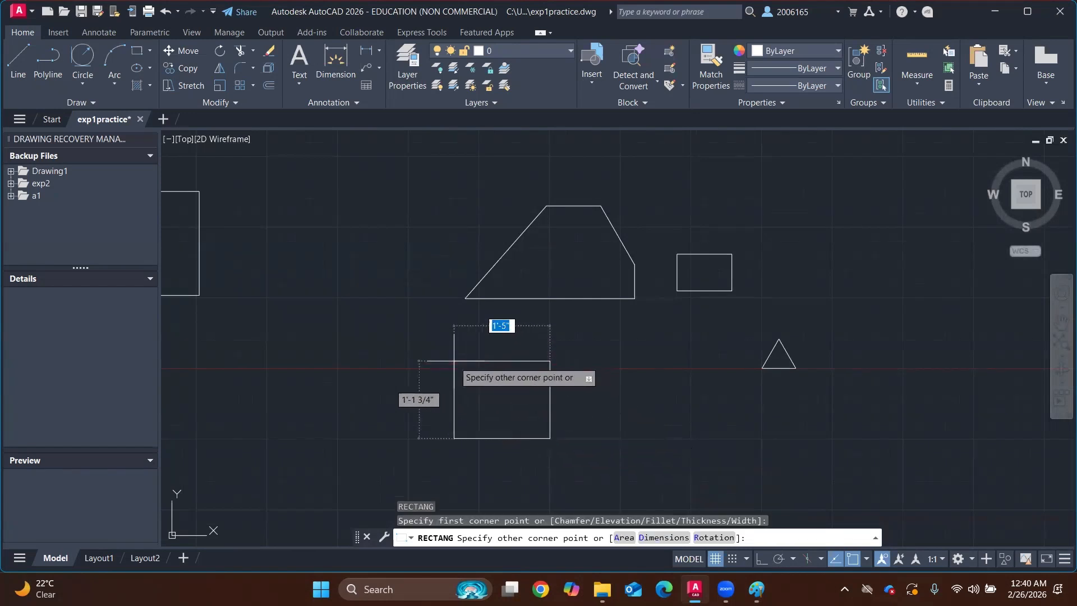
click(407, 366)
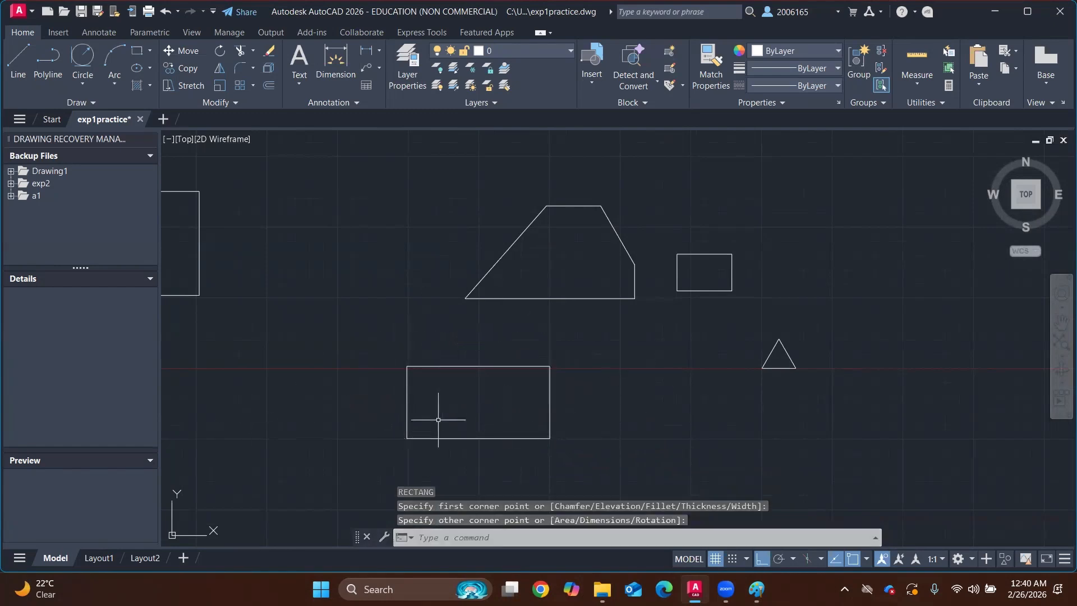
Draw a smaller freehand rectangle between the wide lower rectangle and the triangle
scroll(465, 366, up, 5)
scroll(464, 365, down, 3)
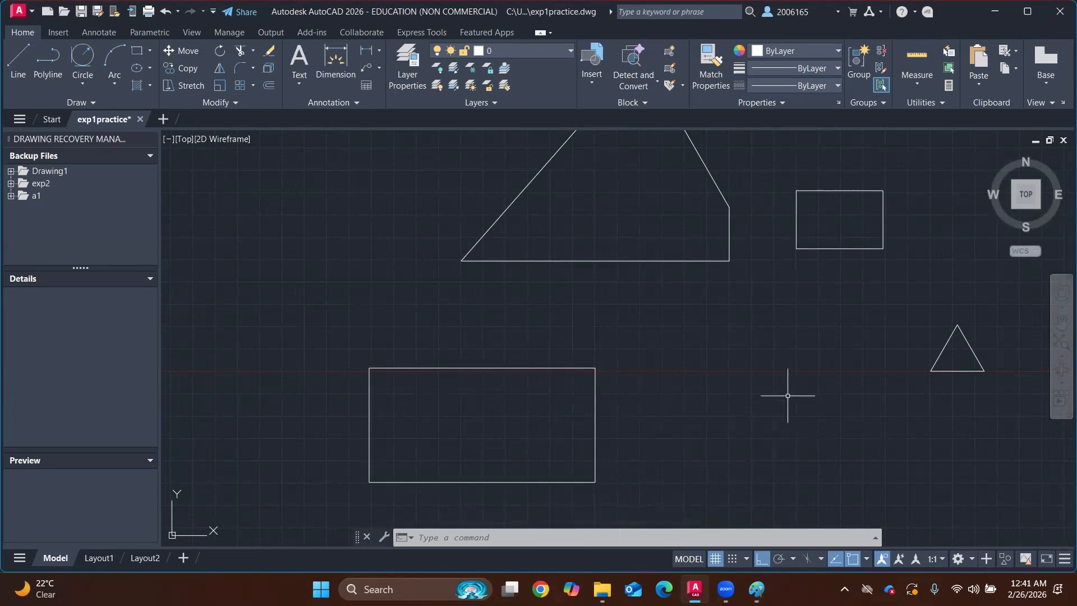
text(rec)
key(Return)
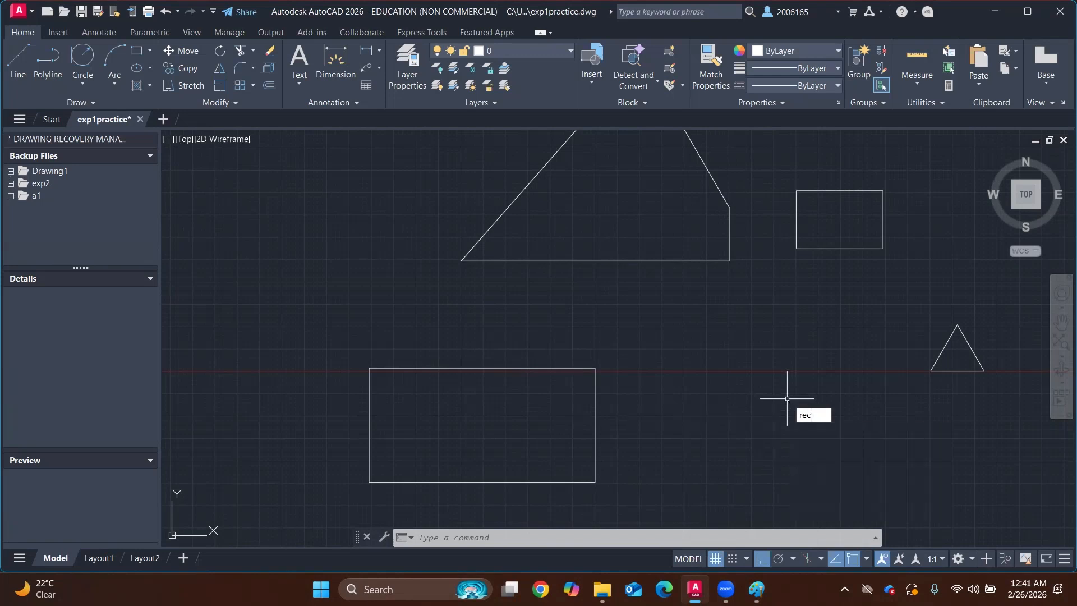
click(684, 459)
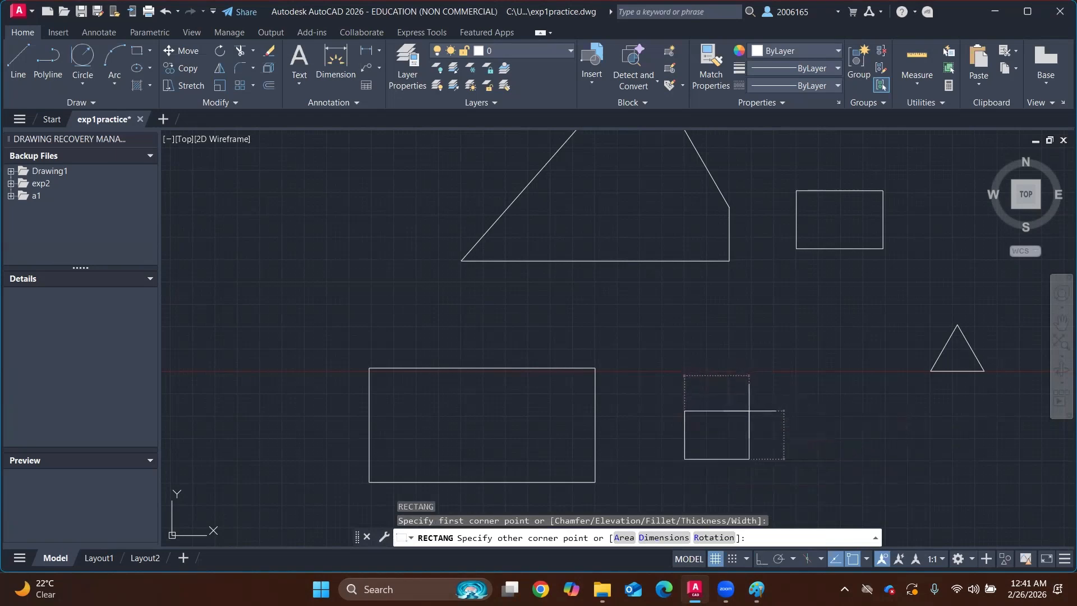
click(749, 411)
scroll(757, 421, down, 1)
scroll(745, 413, up, 2)
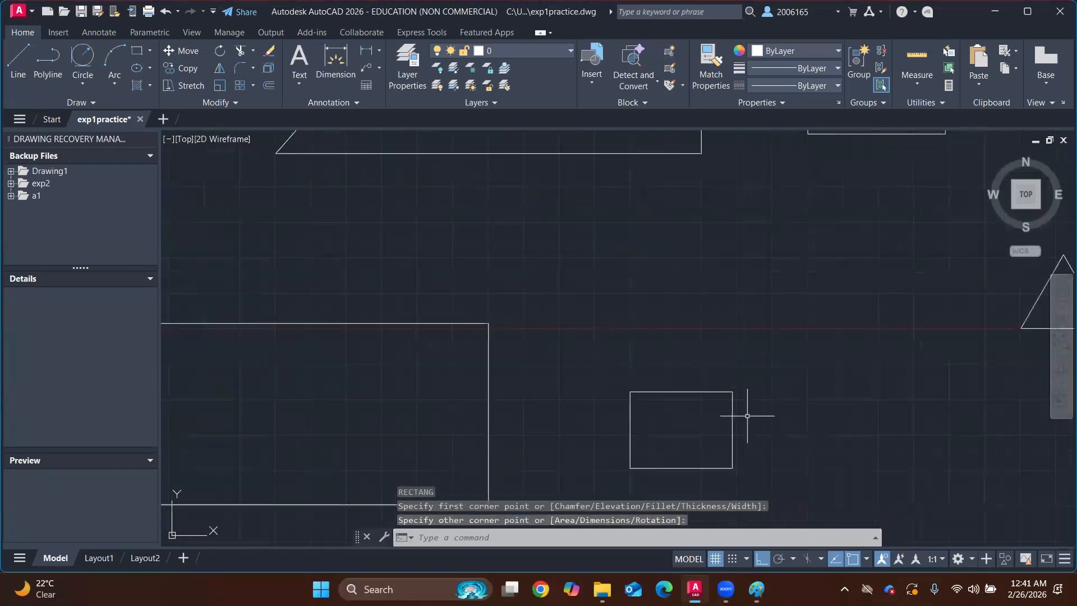
scroll(794, 421, down, 1)
Try to draw a rectangle below and right of the triangle with only its width set to 1', and undo it
middle_drag(786, 425, 512, 330)
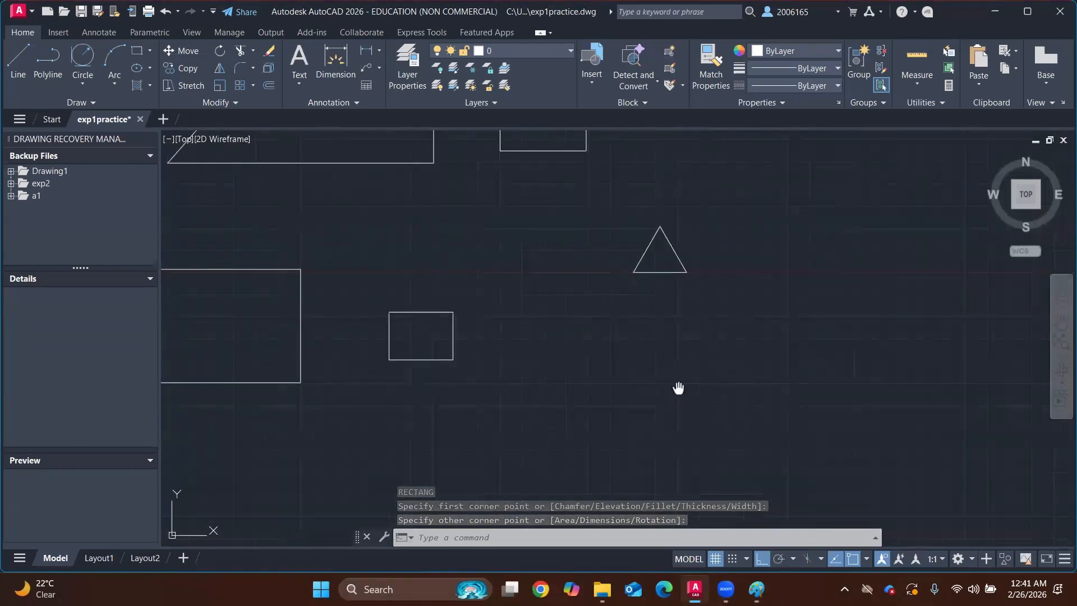
middle_drag(757, 405, 654, 366)
text(rec)
key(Return)
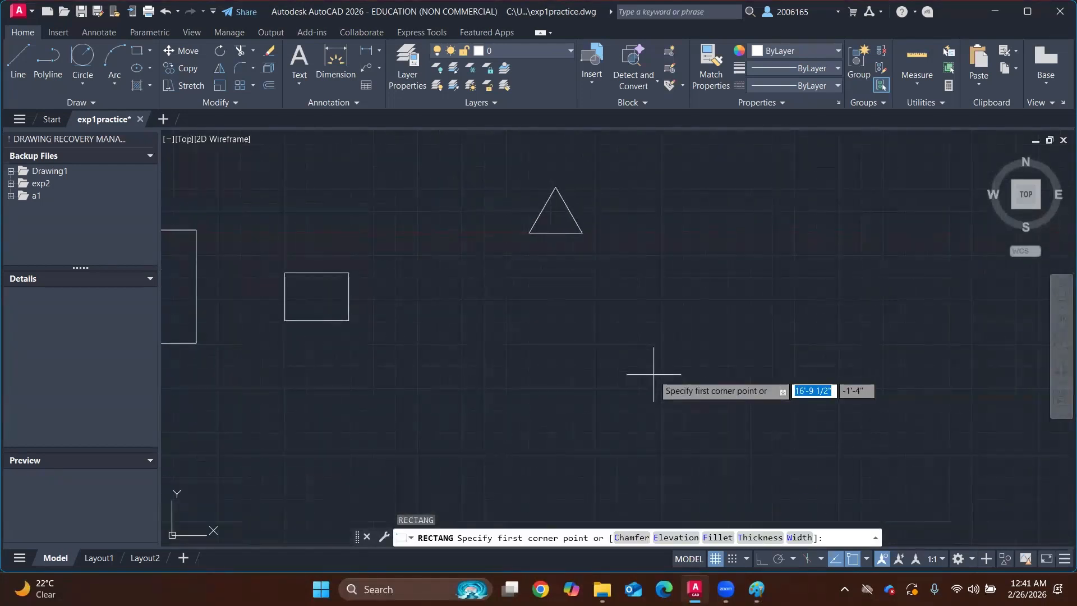
click(618, 387)
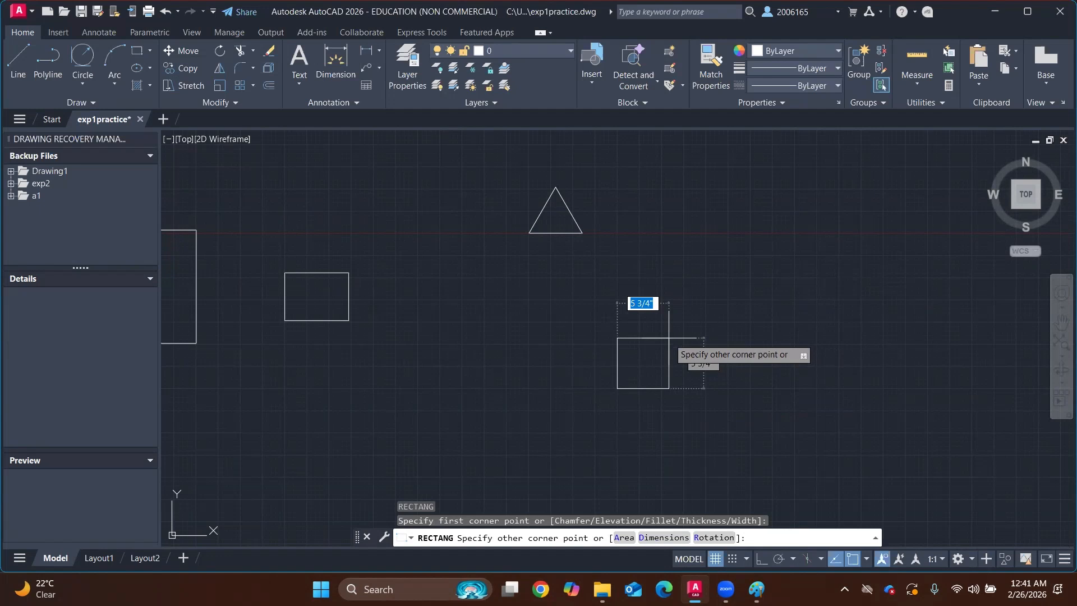
text(1)
key(Return)
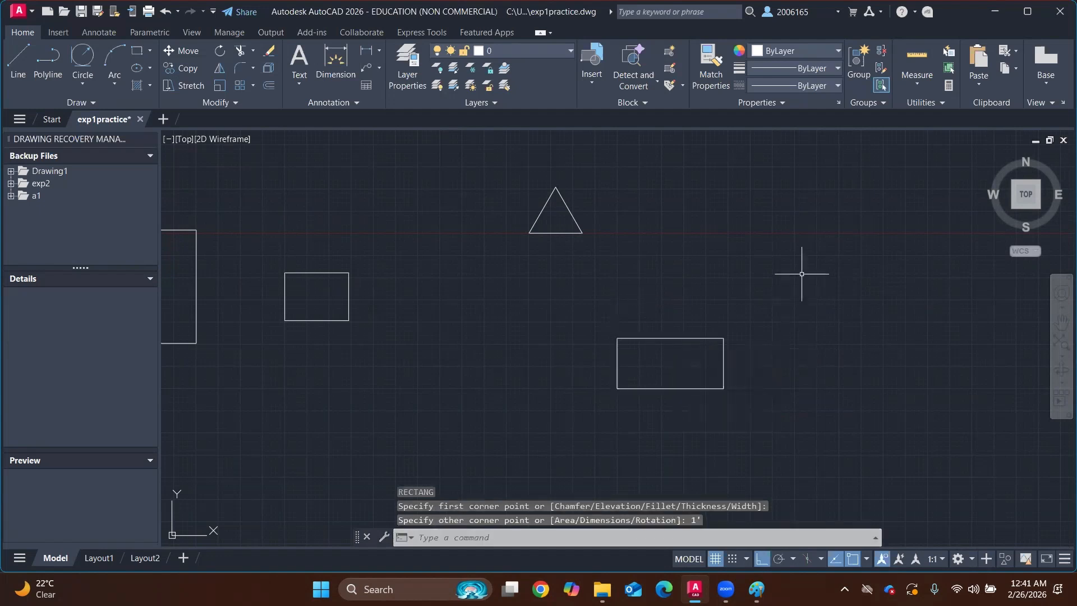
key(ctrl+z)
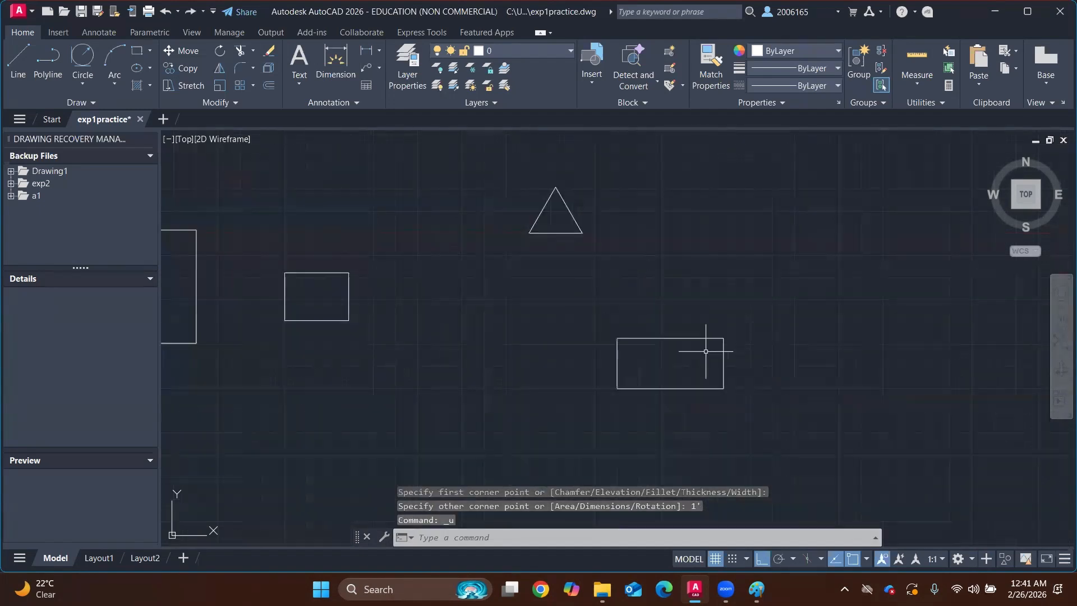
key(ctrl+z)
Draw a tiny rectangle below and right of the triangle, entering only 1 as its width
text(rec)
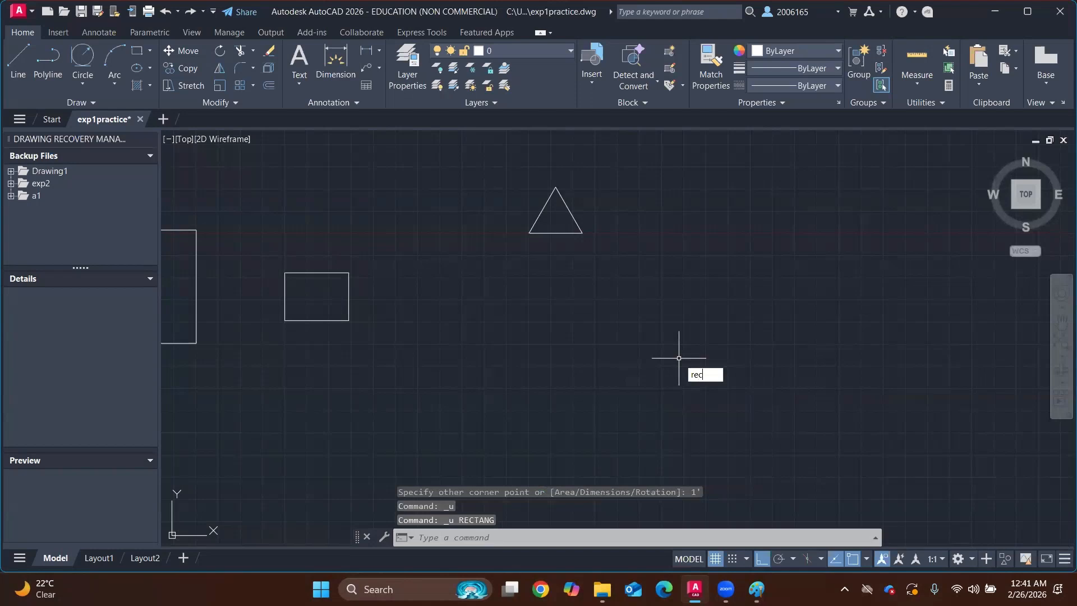
key(Return)
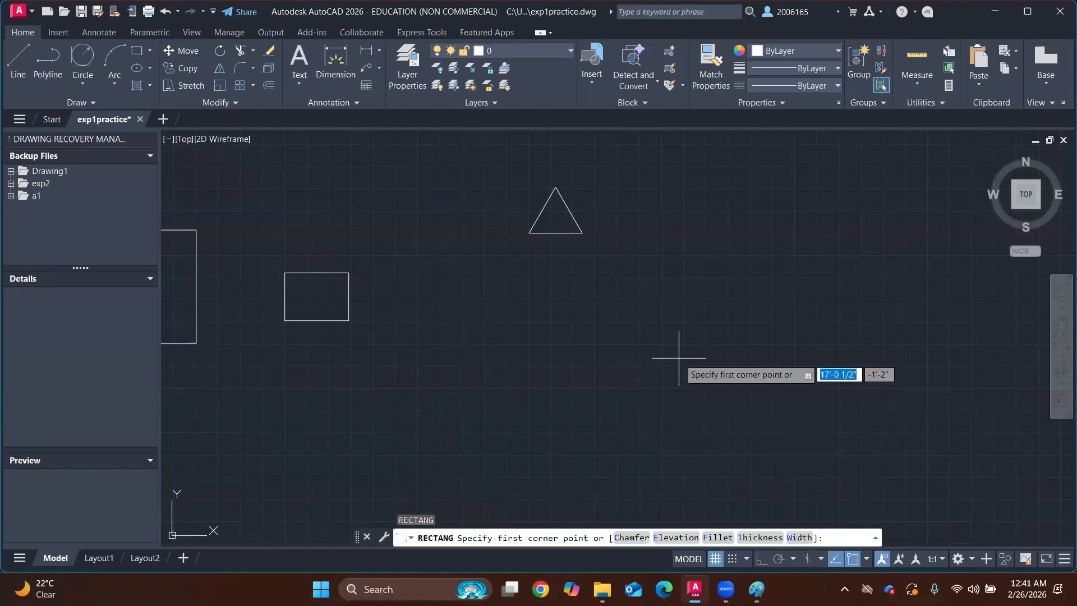
click(639, 388)
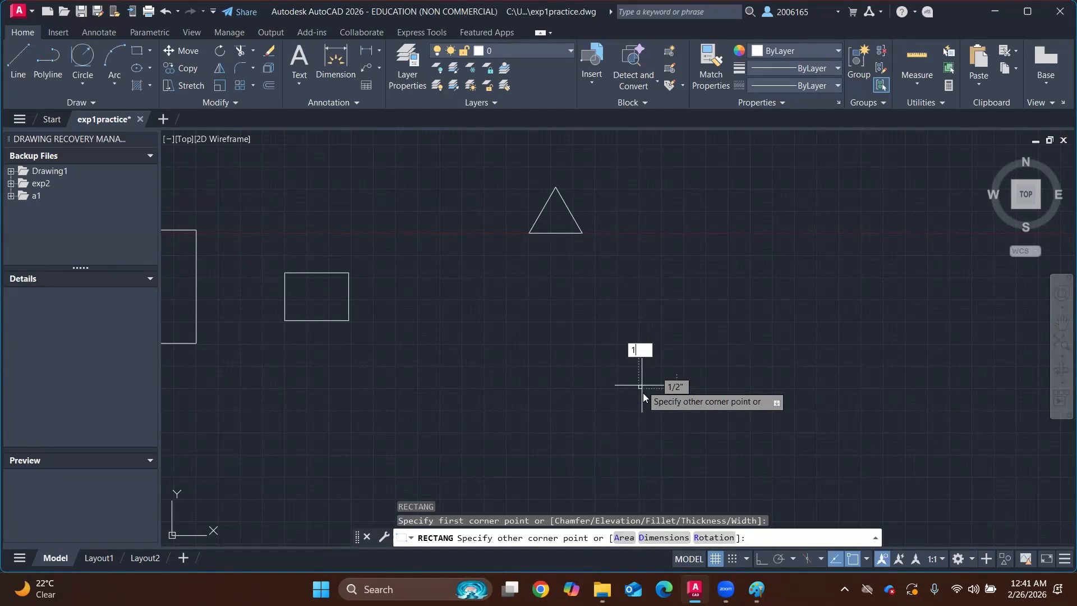
key(Return)
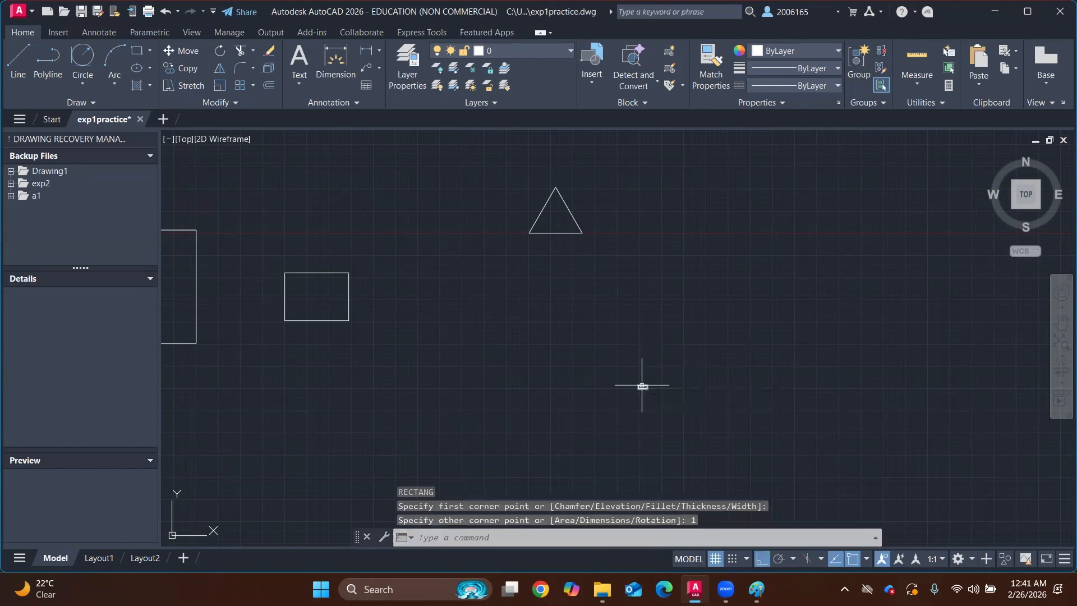
Examine the tiny rectangle up close and compare its size with the triangle and the neighbouring rectangles
scroll(651, 387, up, 5)
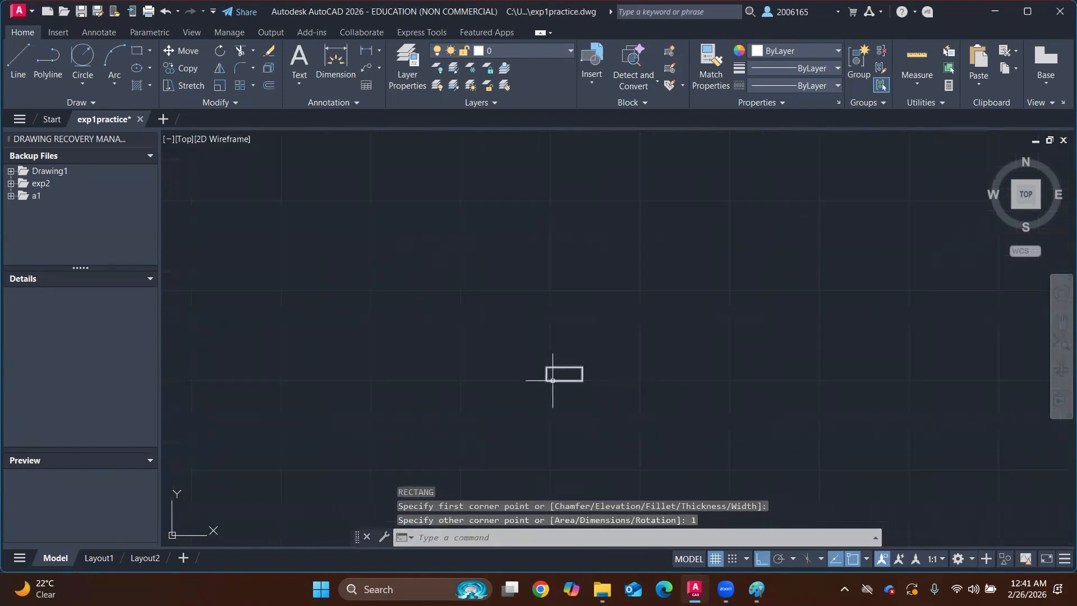
scroll(554, 380, up, 5)
scroll(564, 365, down, 5)
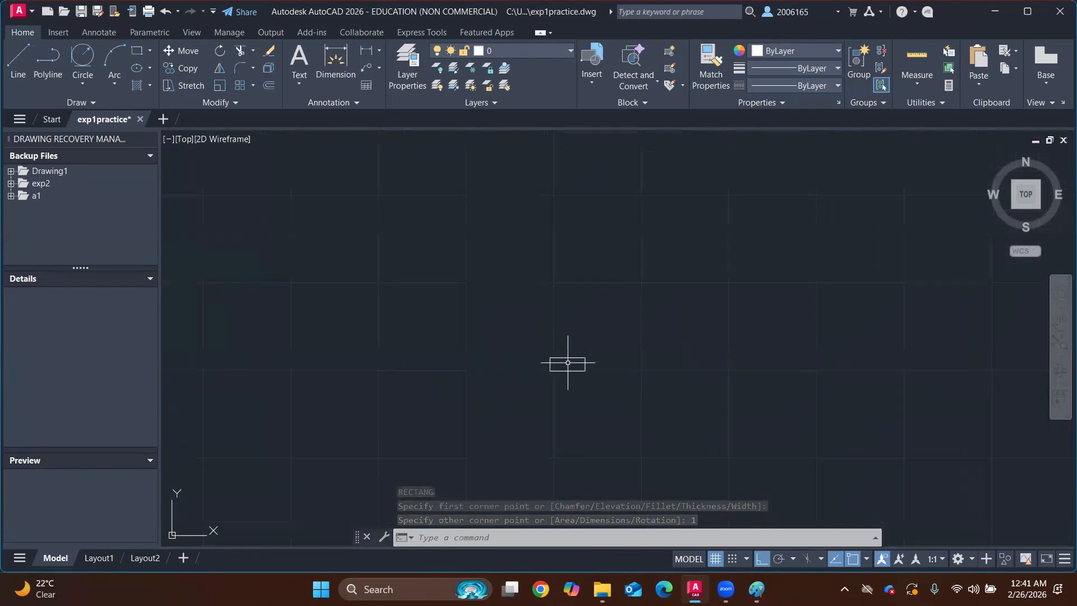
scroll(620, 368, down, 3)
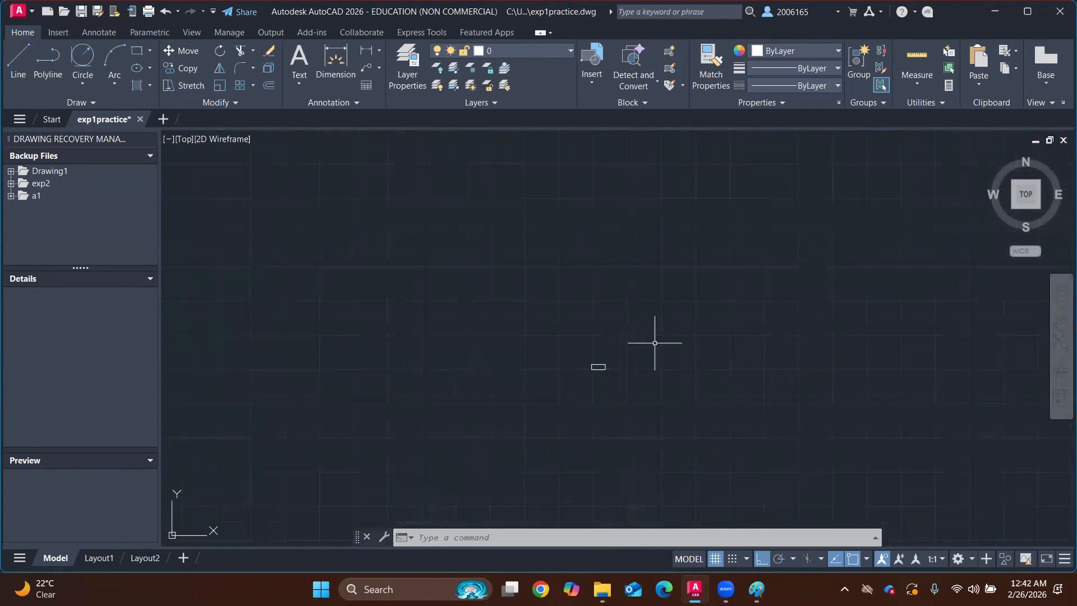
scroll(648, 333, down, 3)
scroll(659, 329, up, 3)
scroll(586, 313, down, 3)
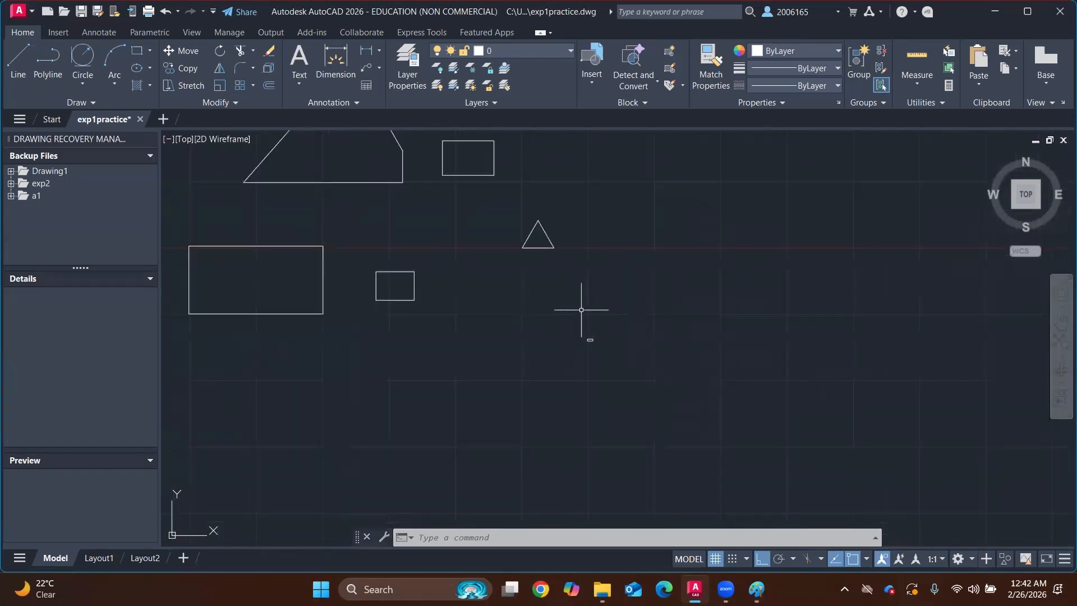
scroll(709, 330, up, 3)
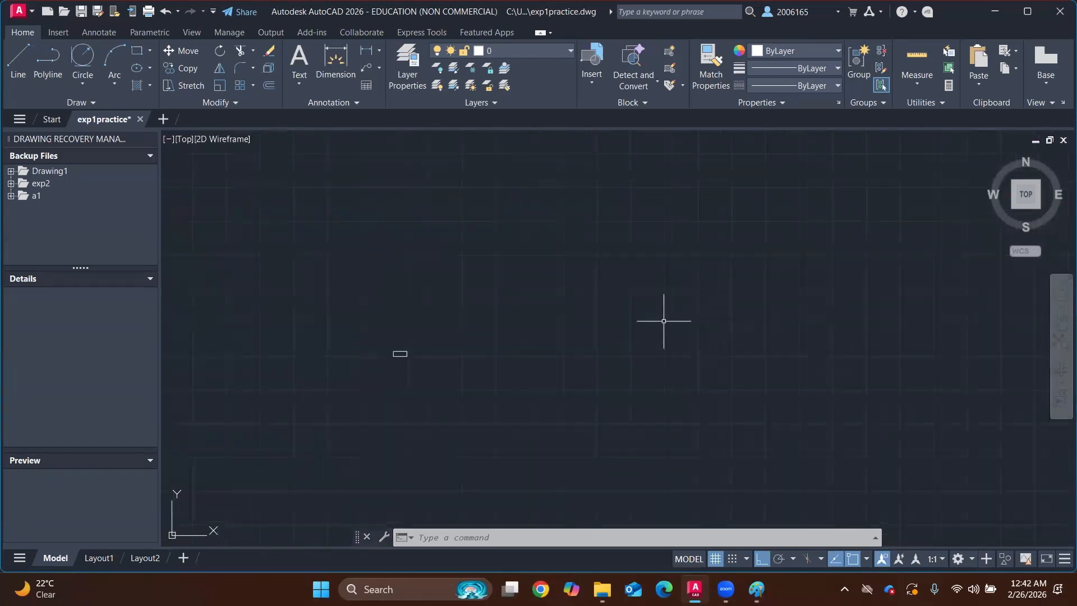
click(628, 354)
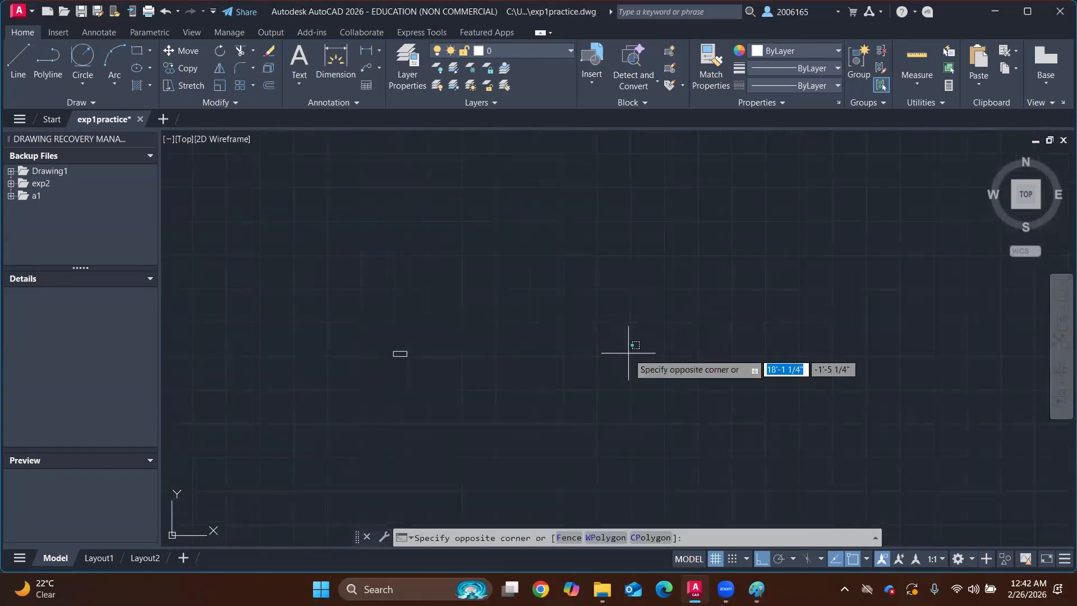
click(660, 355)
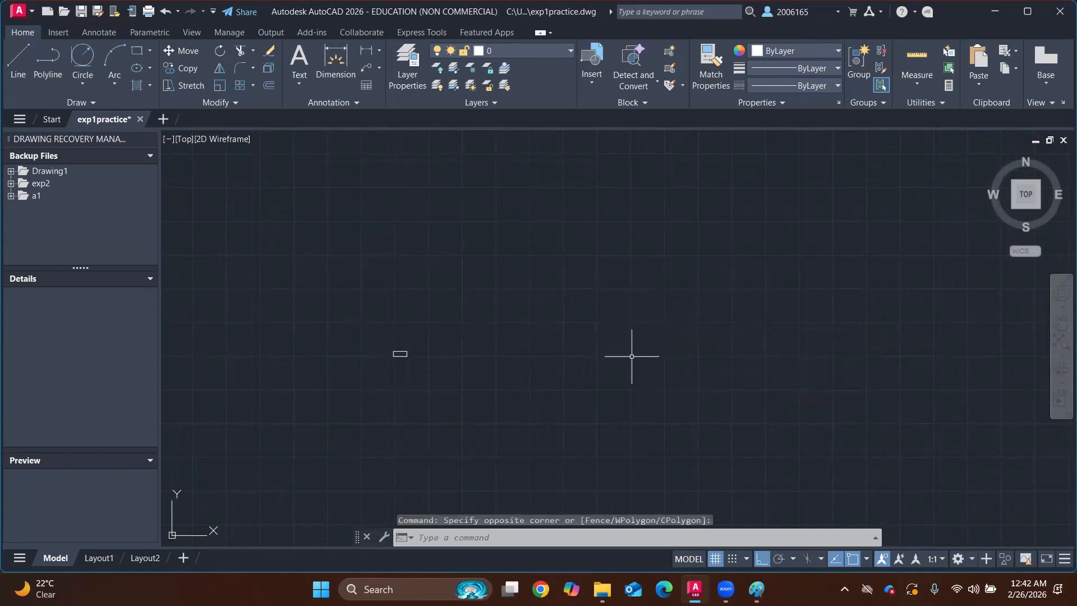
Draw a rectangle with length 1' and width 0.5' right of the tiny rectangle, using the Dimensions option and extending up and right from its first corner
text(rec)
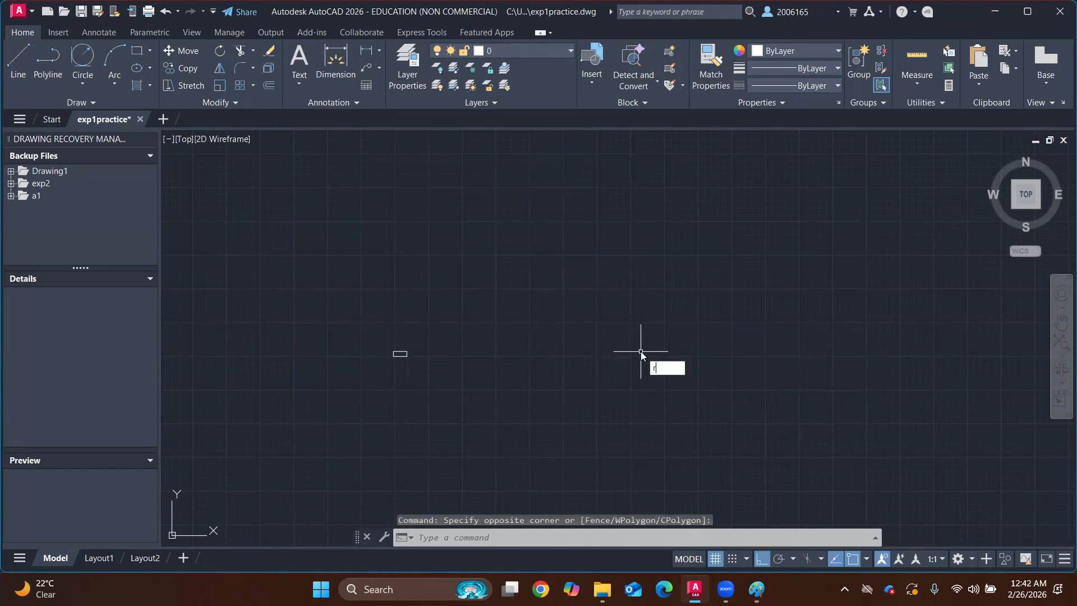
key(Return)
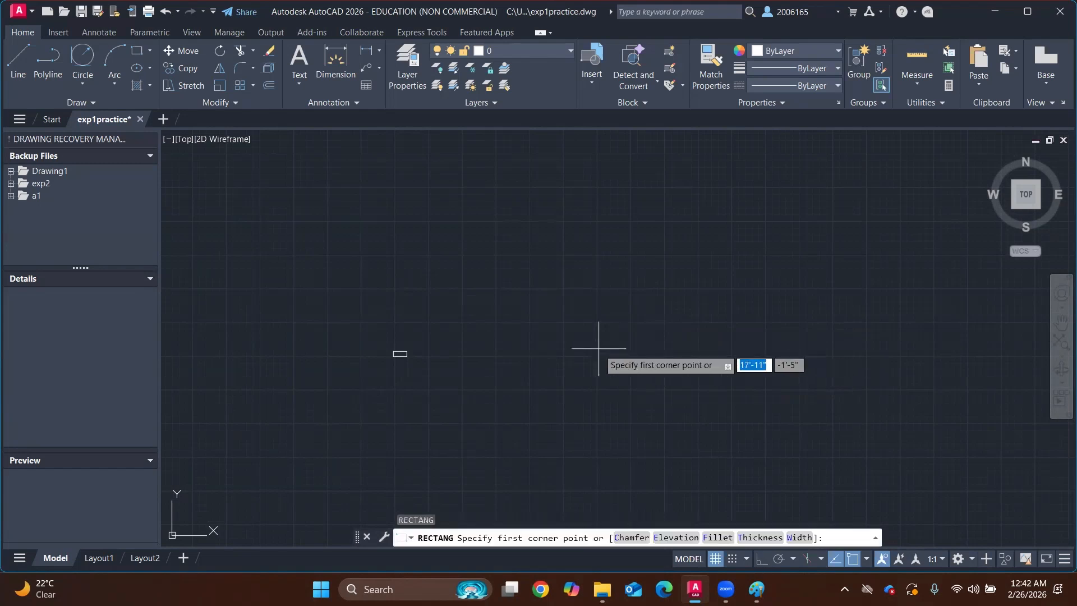
click(629, 357)
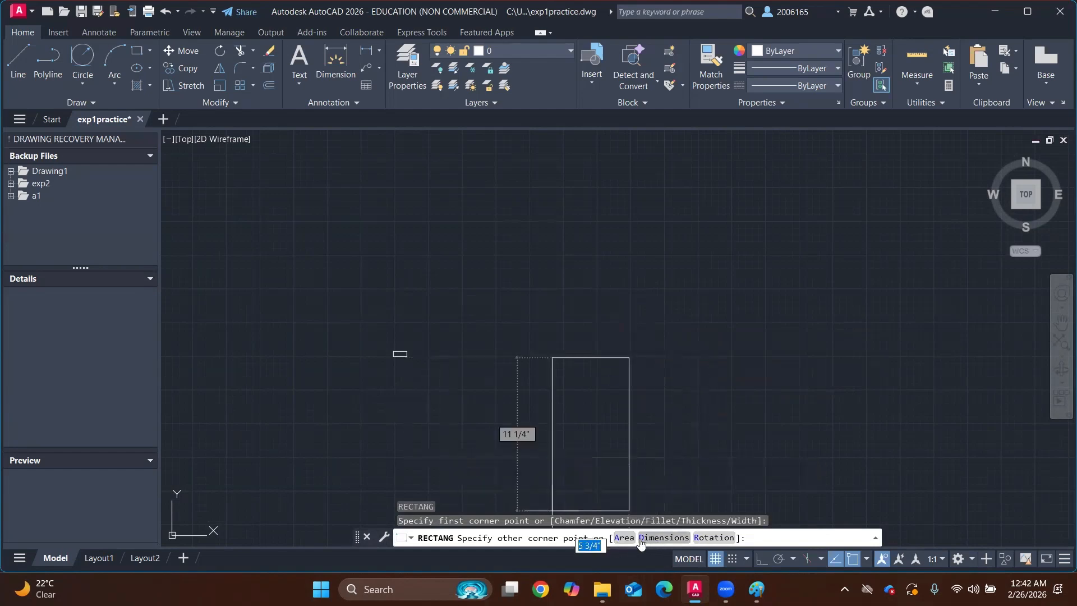
text(d)
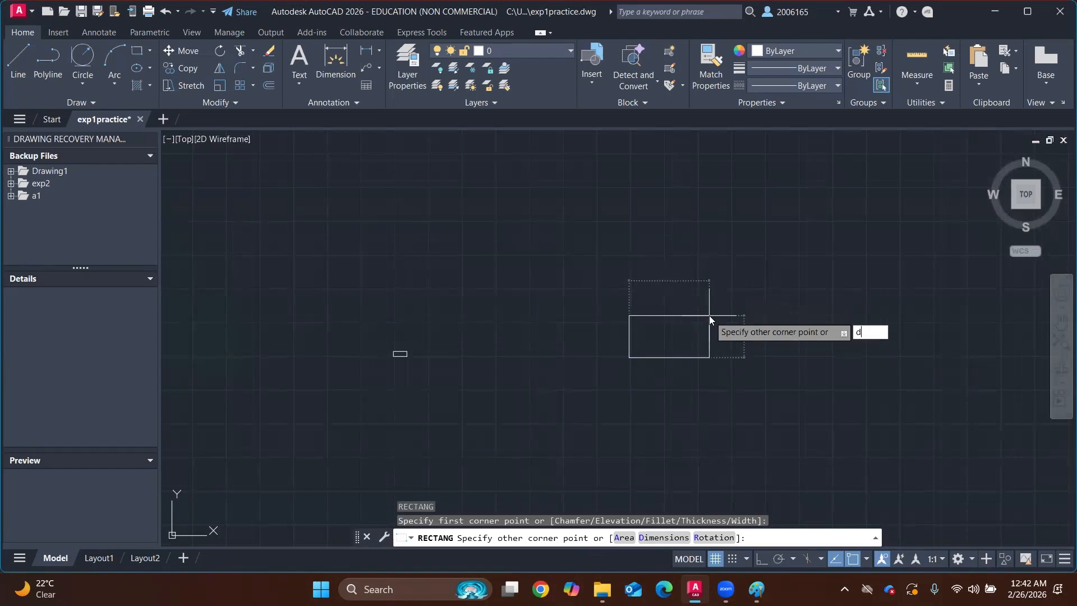
key(Return)
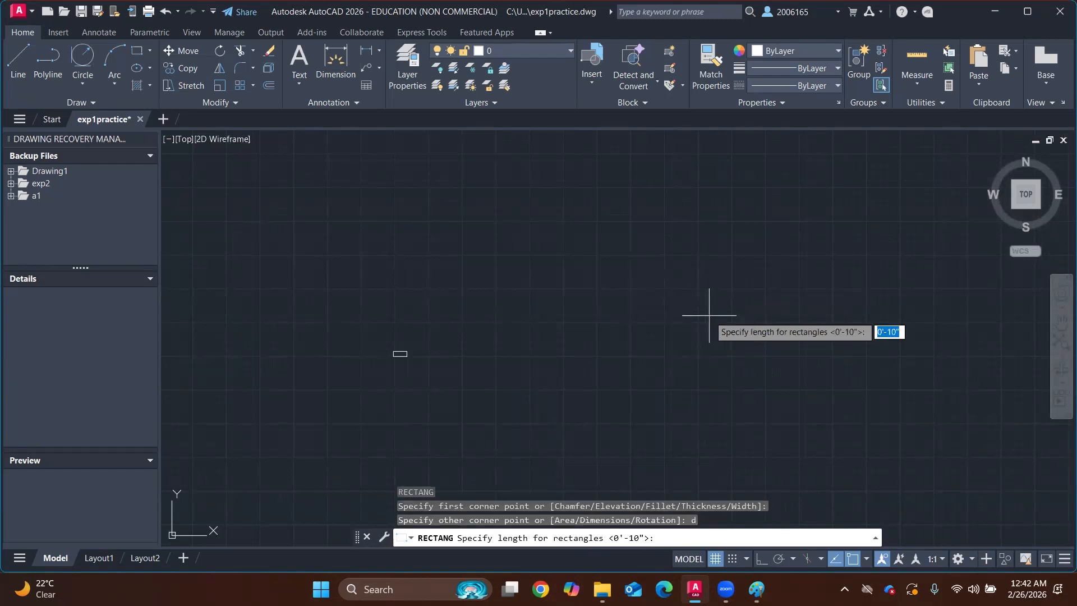
text(1)
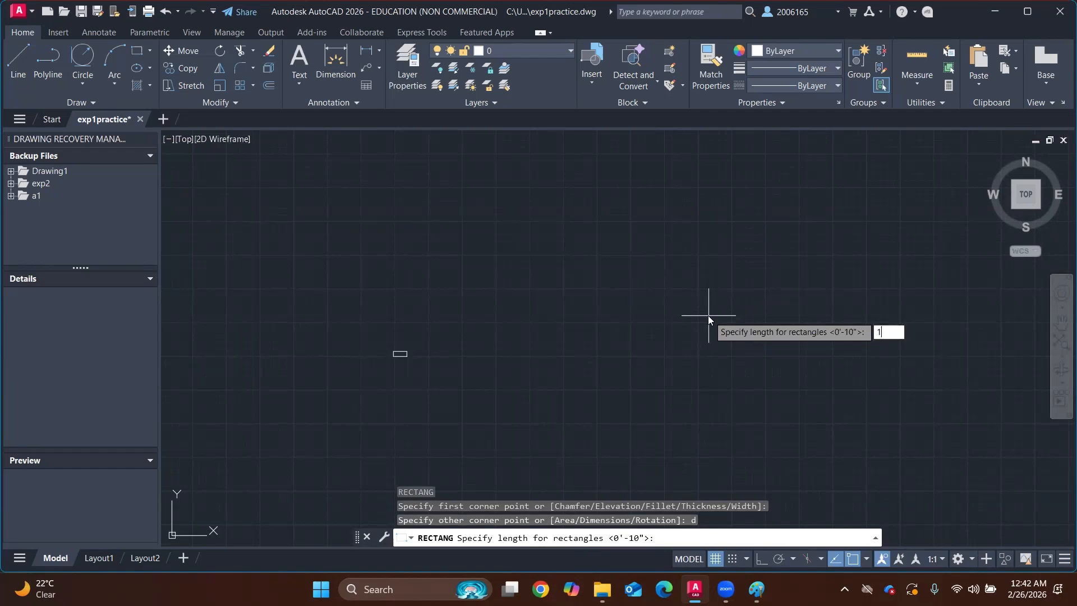
text(')
key(Return)
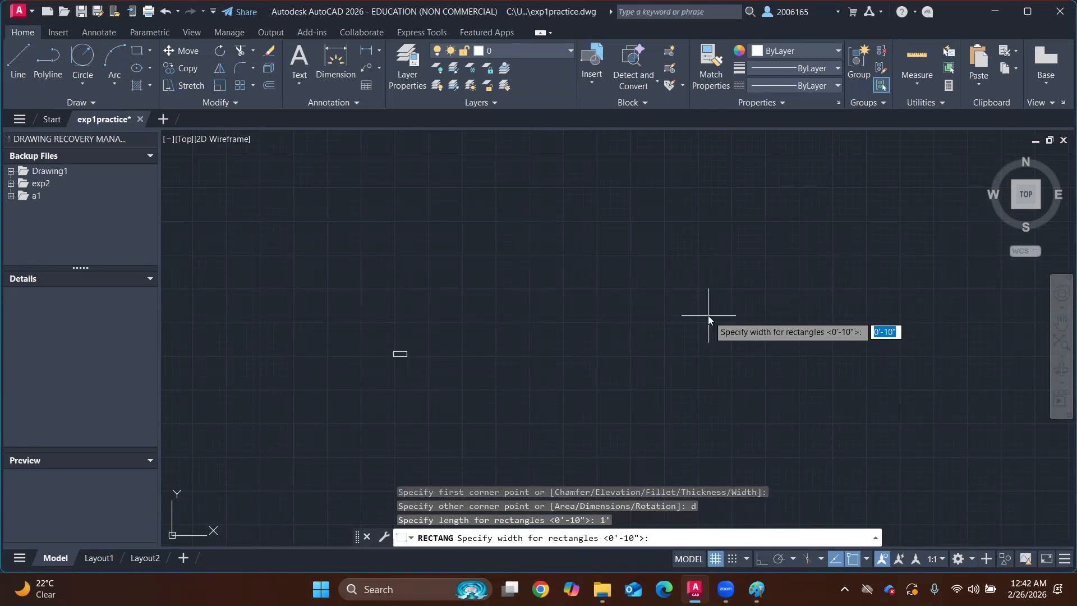
text(0.5')
key(Return)
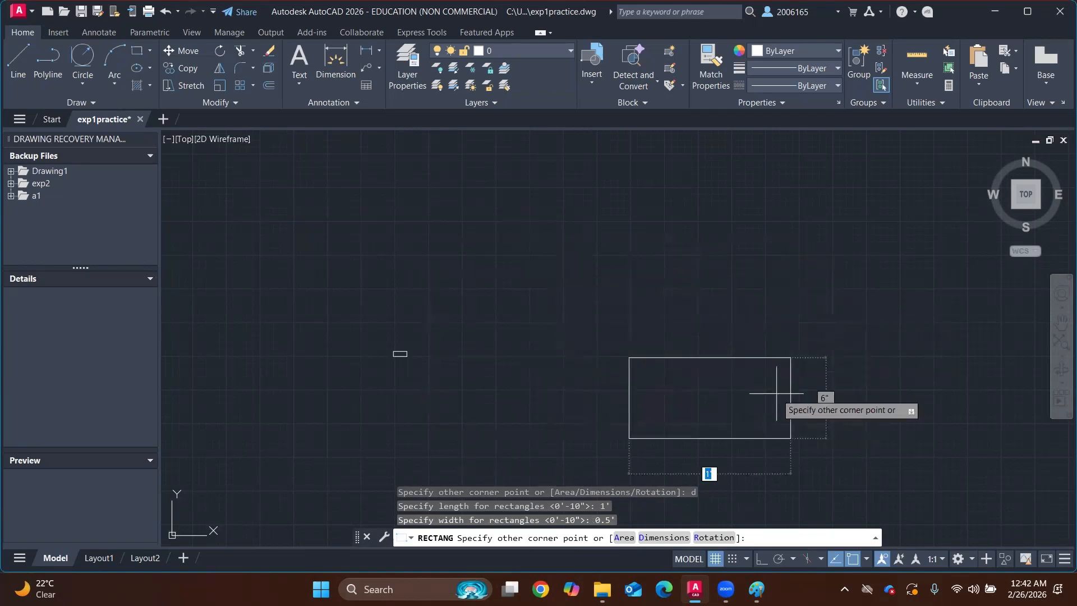
click(724, 294)
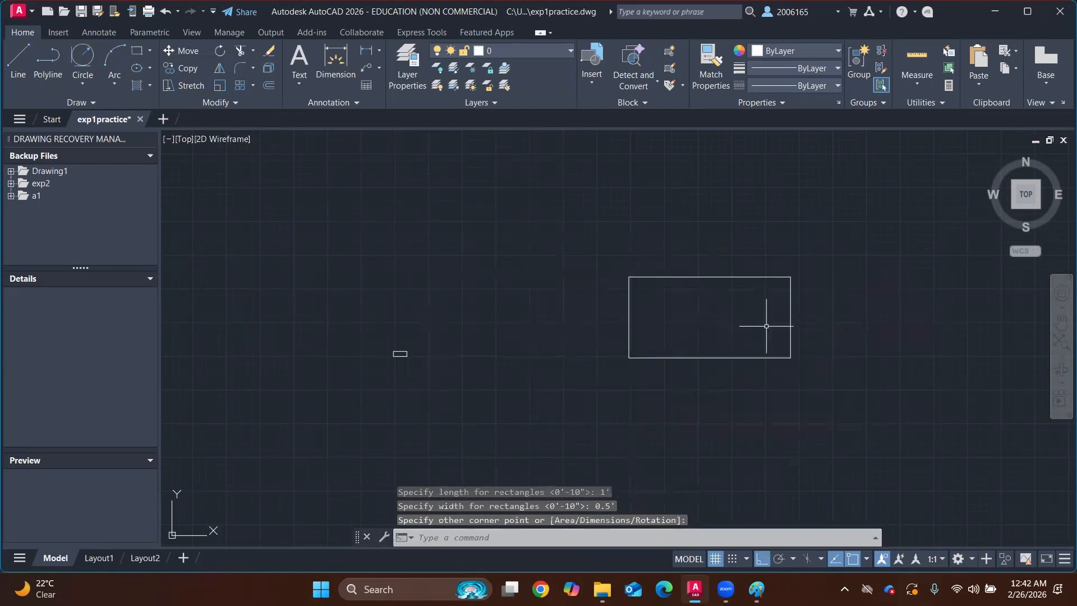
scroll(730, 308, down, 4)
scroll(743, 307, up, 4)
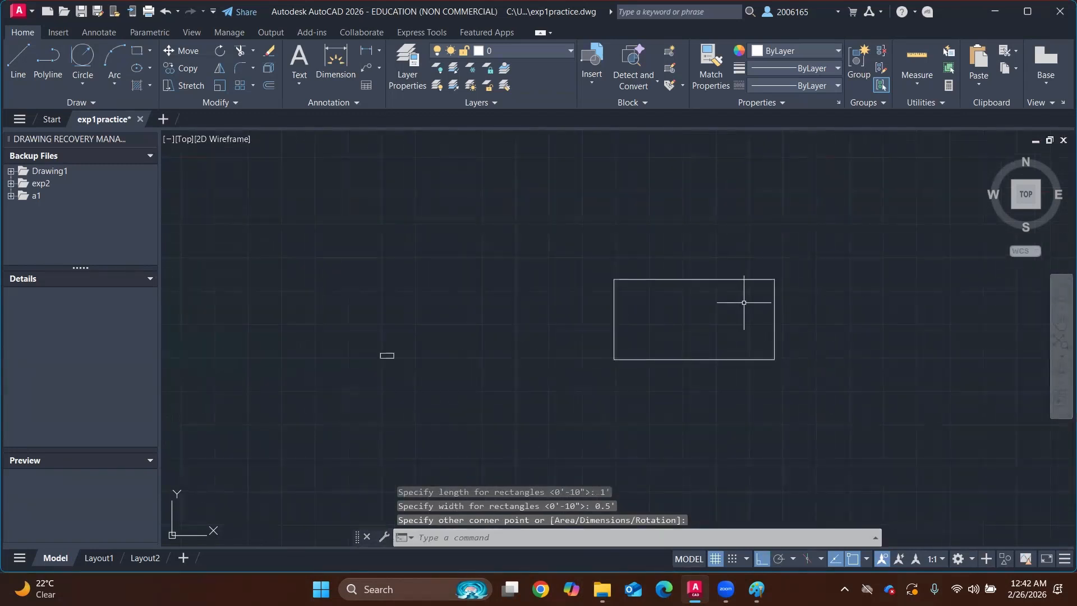
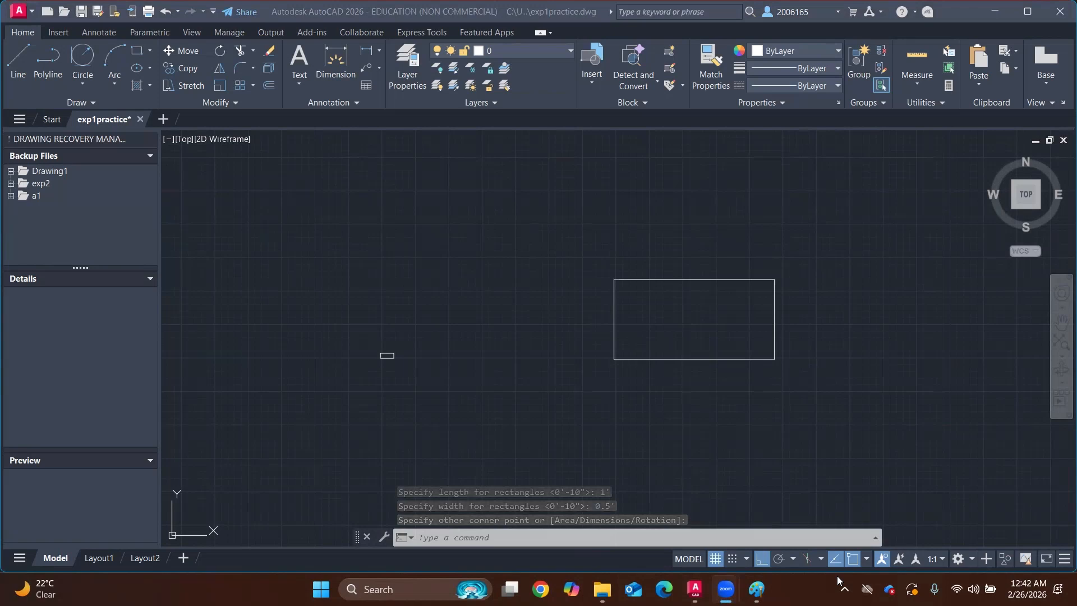
Draw a circle with a radius of 1' in the empty space right of the 1' by 0.5' rectangle
click(793, 329)
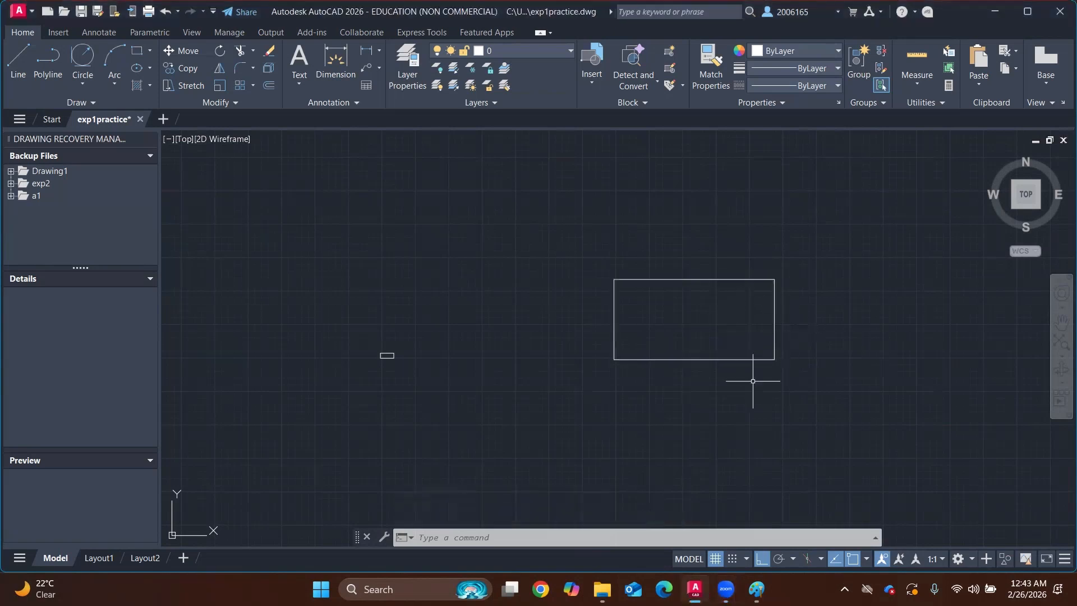
scroll(689, 385, down, 1)
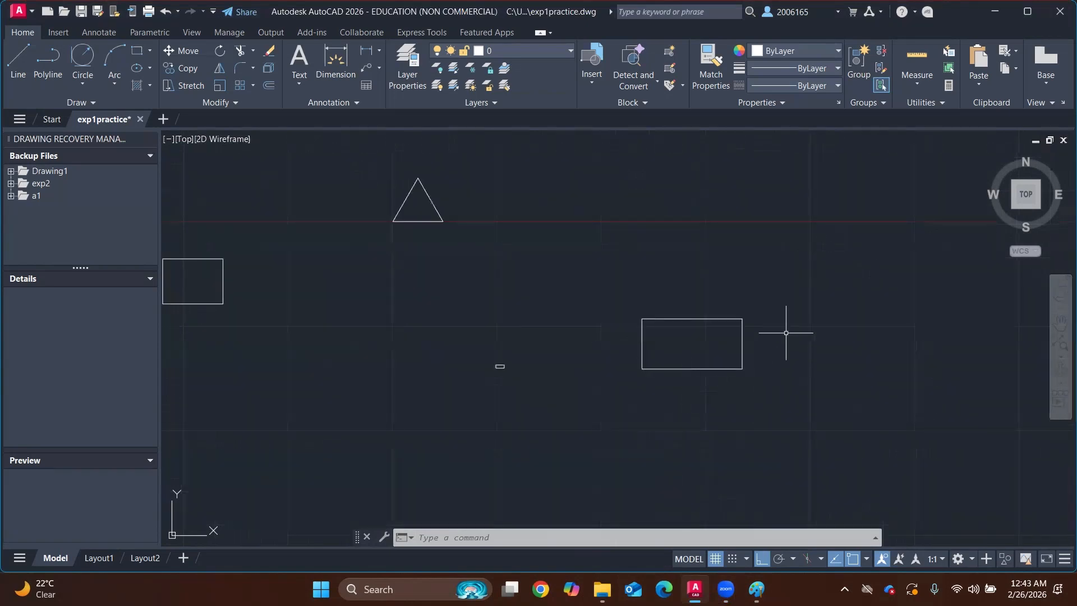
middle_drag(786, 329, 511, 317)
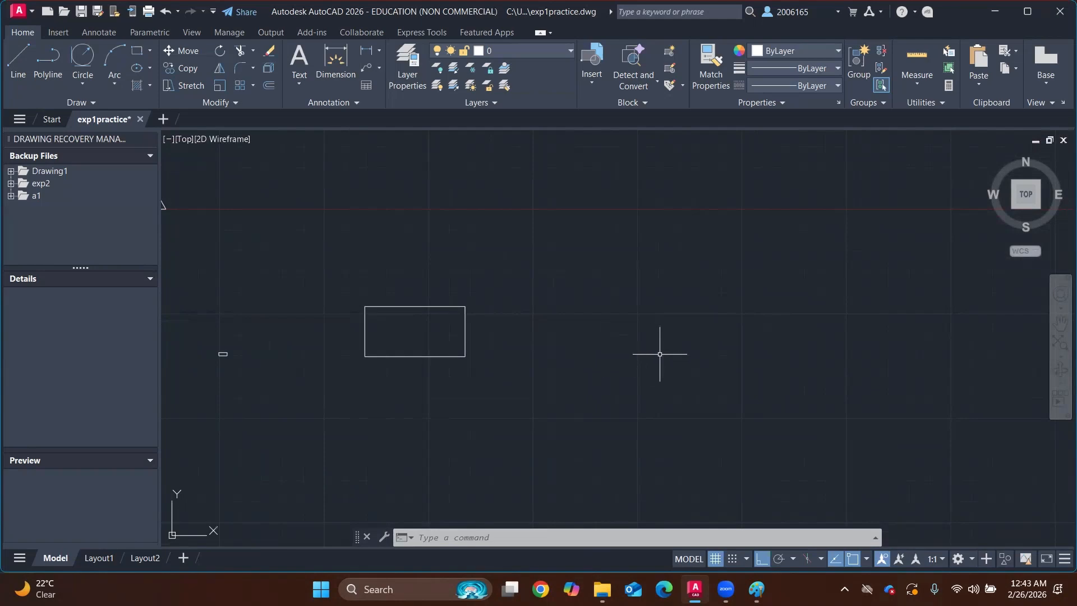
text(circ)
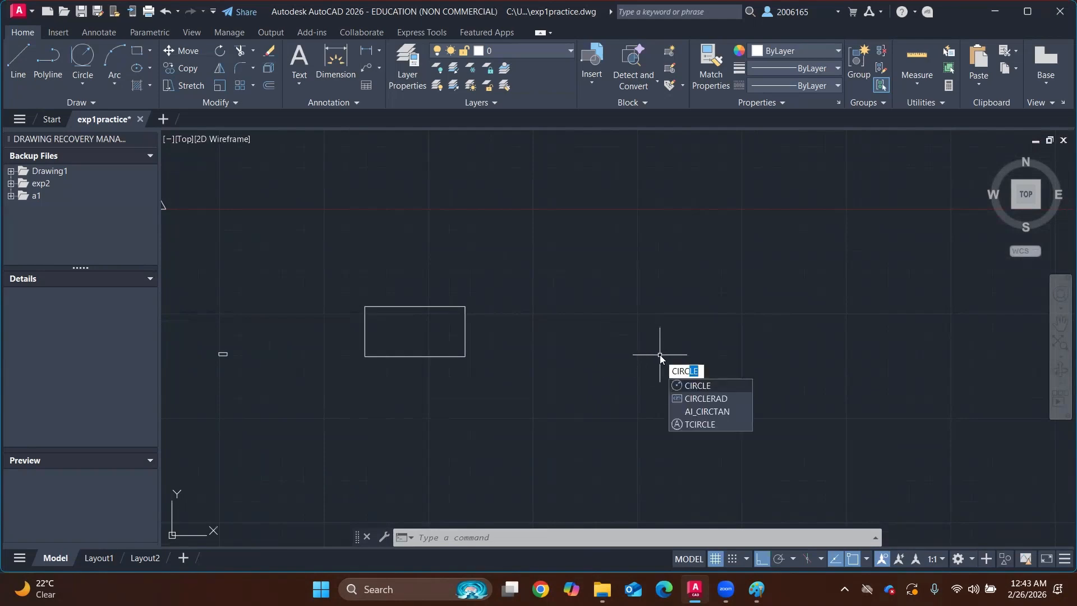
key(Return)
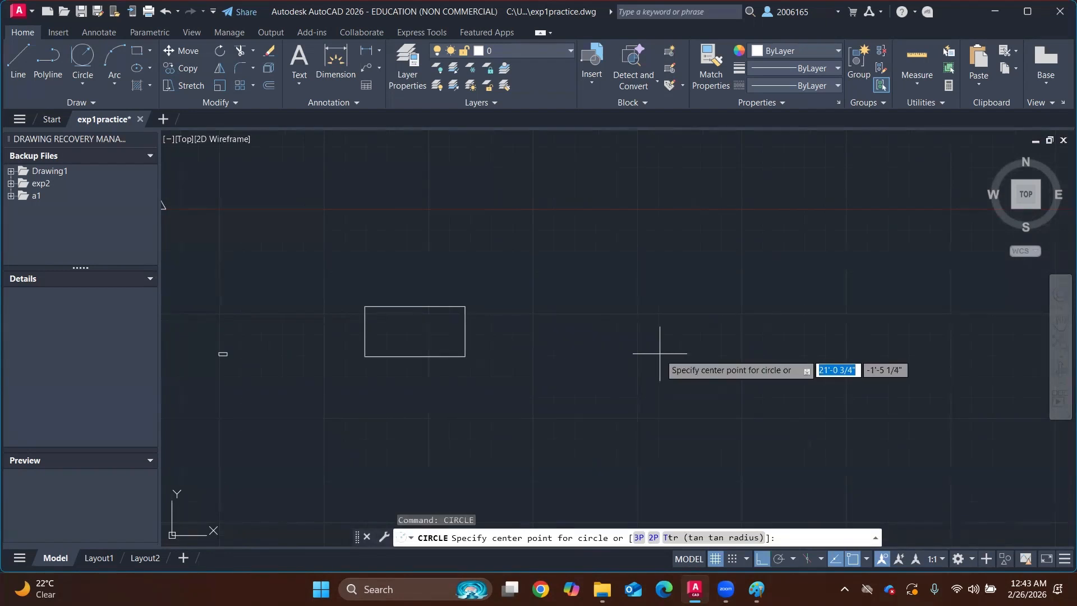
click(741, 313)
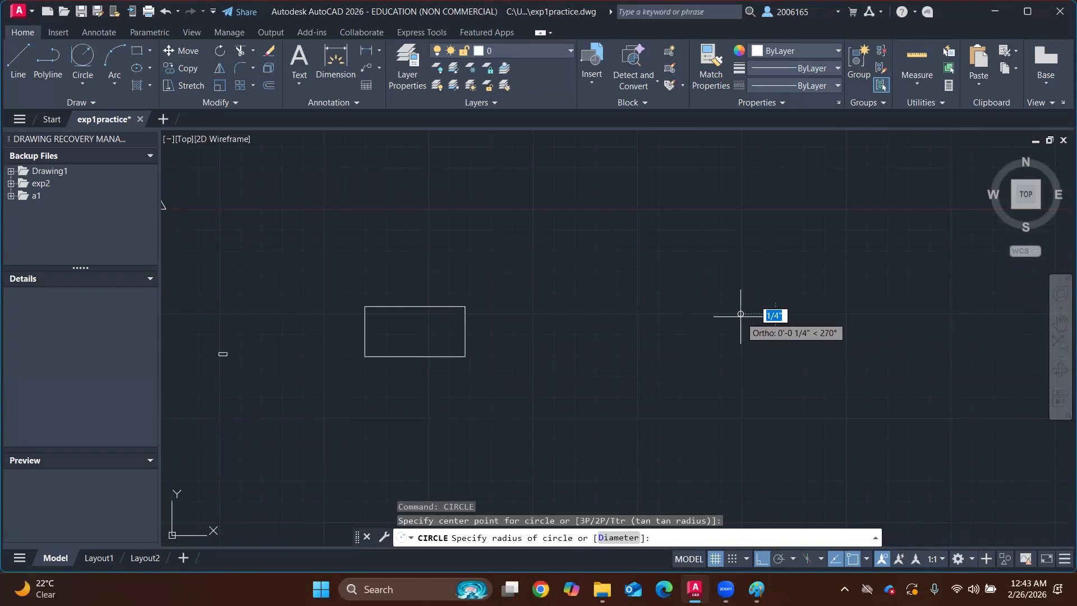
text(1)
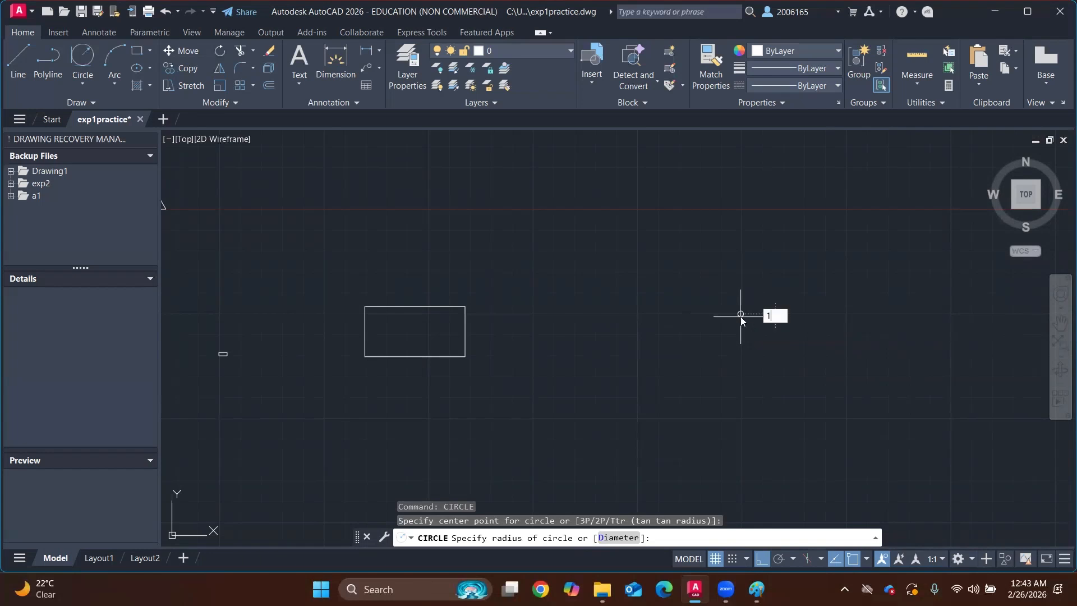
text(')
key(Return)
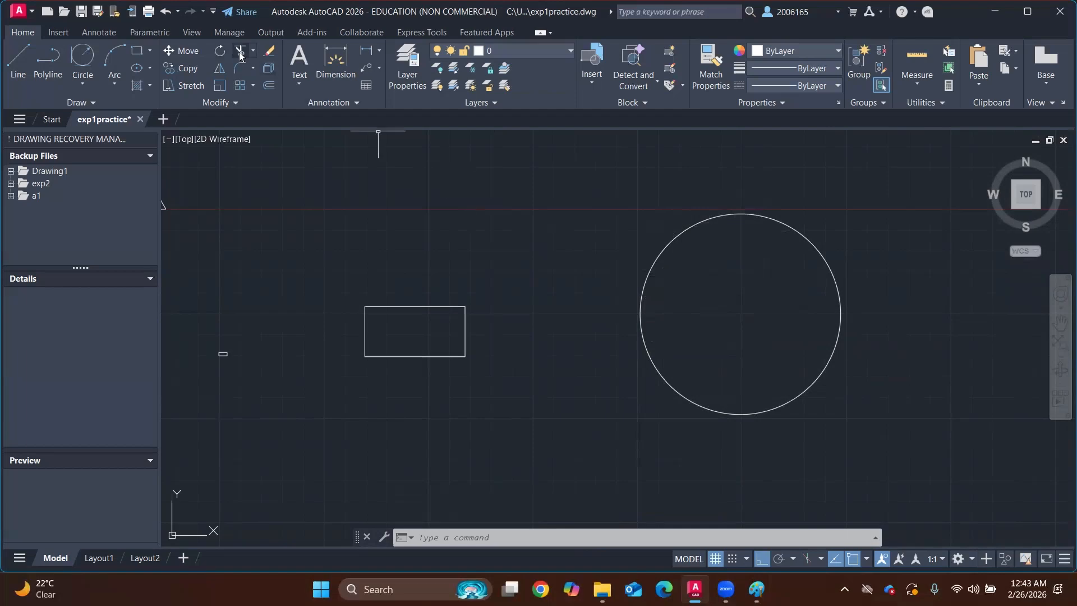
click(335, 60)
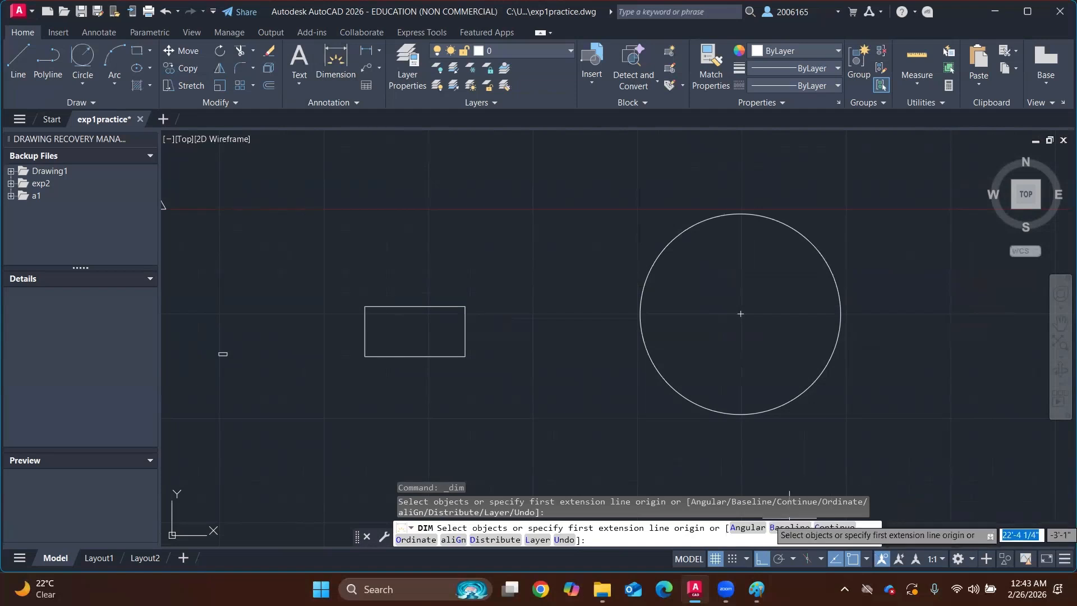
click(837, 479)
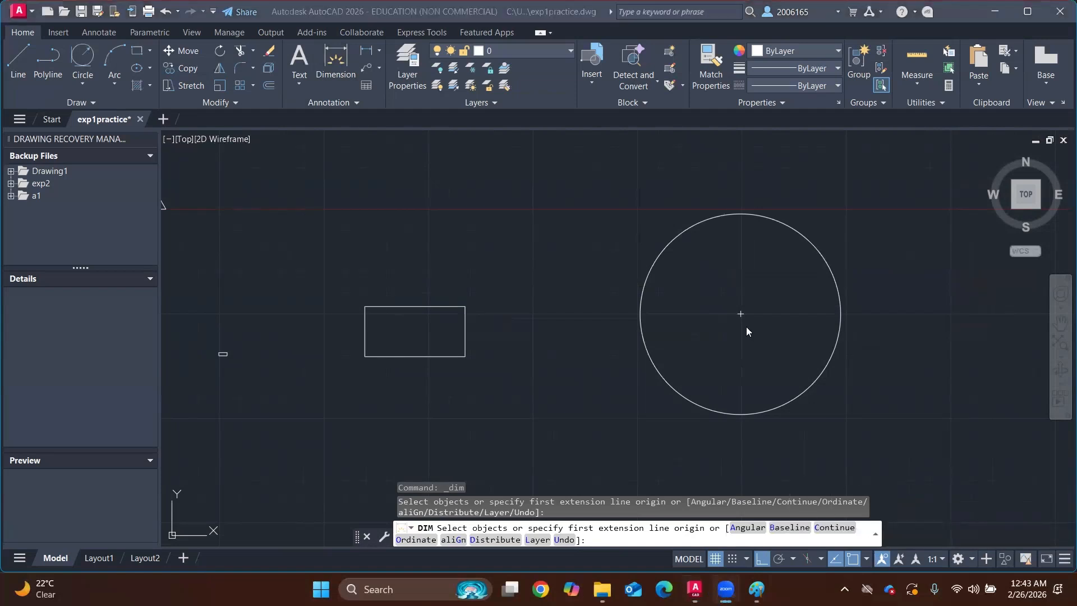
click(747, 328)
scroll(872, 336, down, 1)
middle_drag(877, 280, 517, 264)
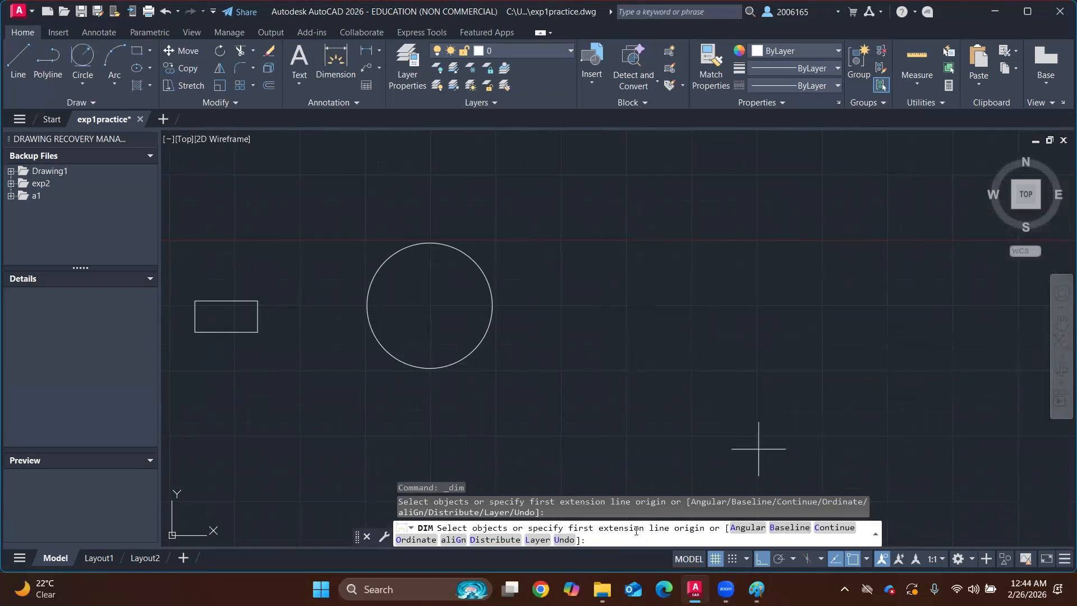
key(Return)
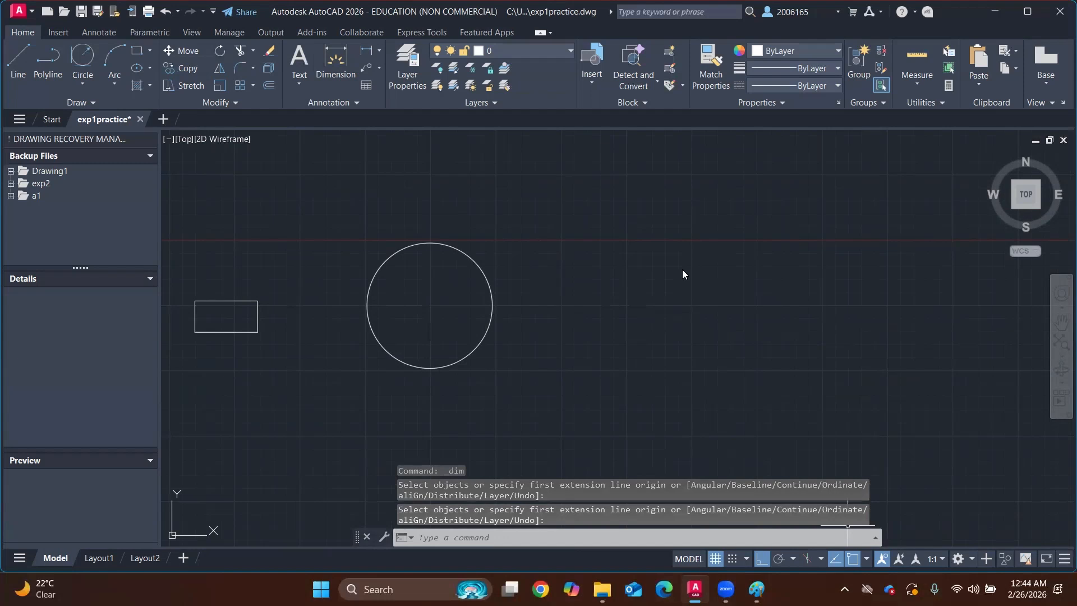
Draw a circle with a radius of 0.5' in the empty space right of the 1' radius circle
text(CIRCLE)
key(Return)
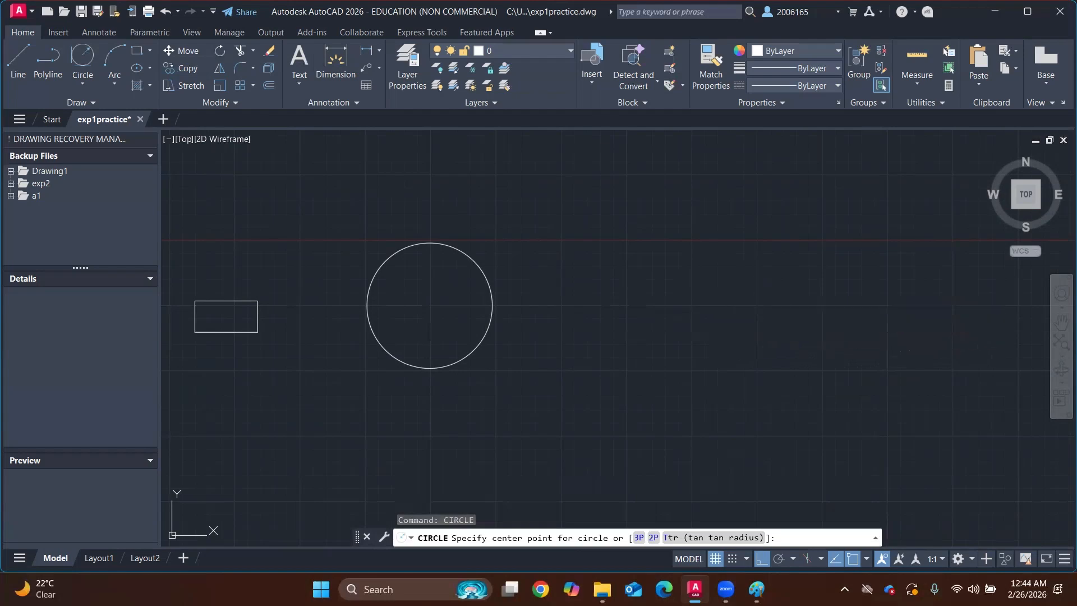
click(756, 305)
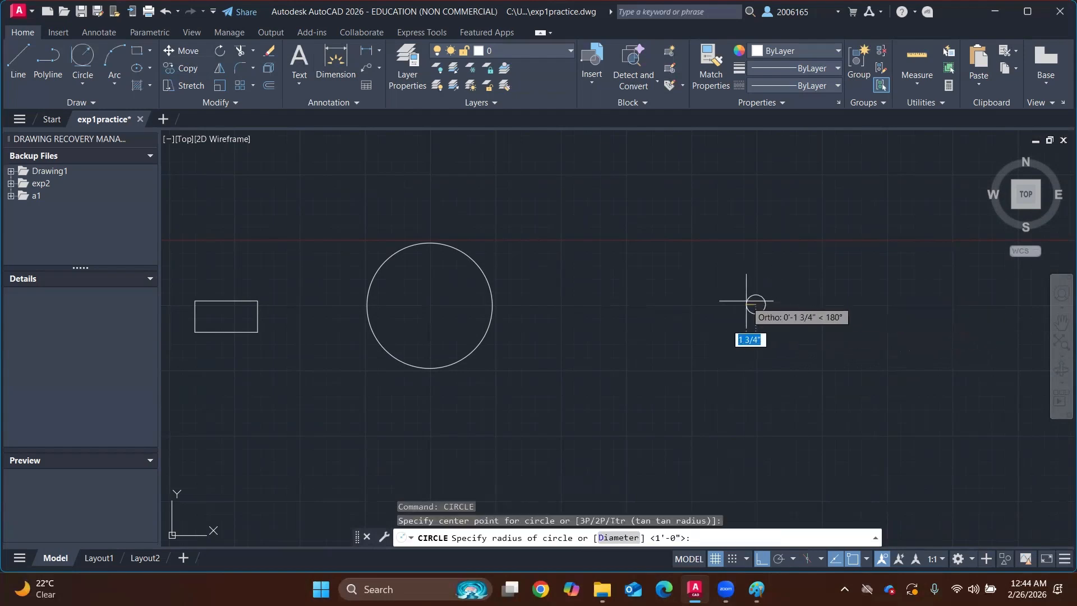
text(0.5)
key(Return)
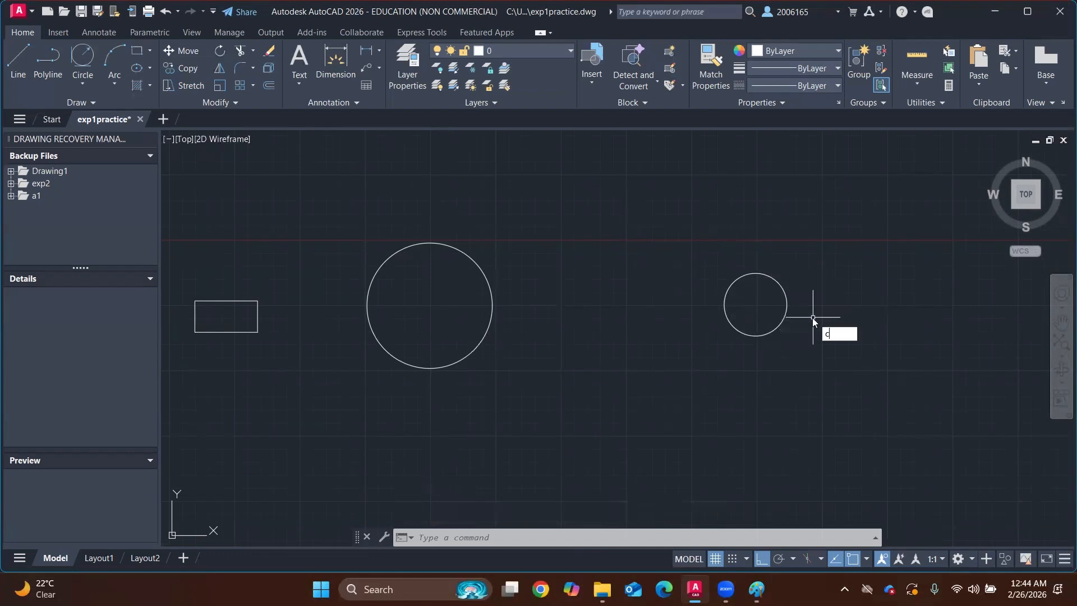
Draw a circle with a diameter of 1' right of the 0.5' radius circle, using the Diameter option
key(Return)
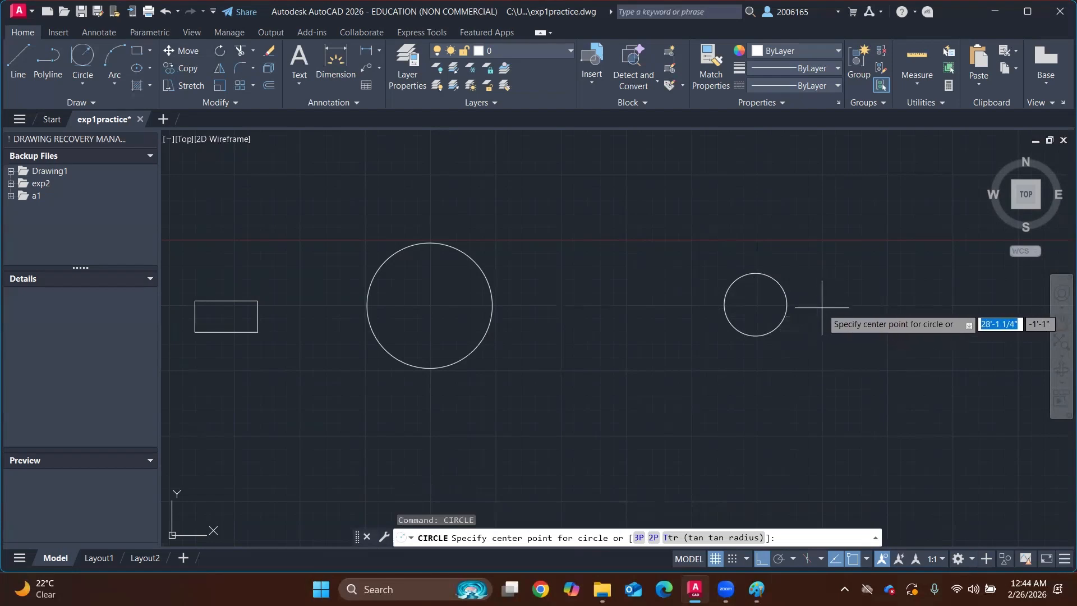
click(887, 305)
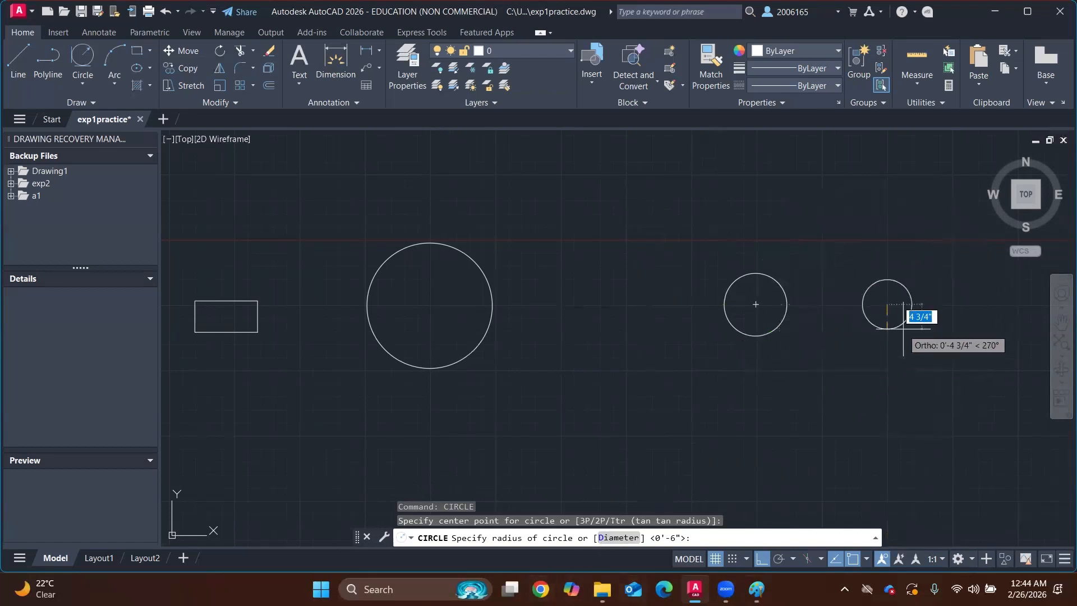
text(d)
key(Return)
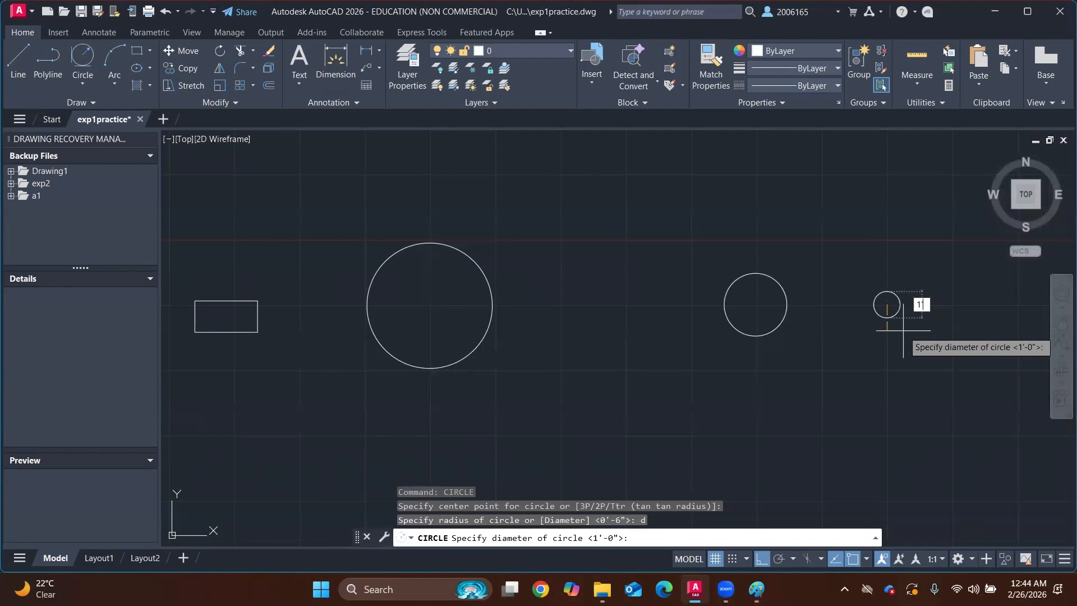
key(Return)
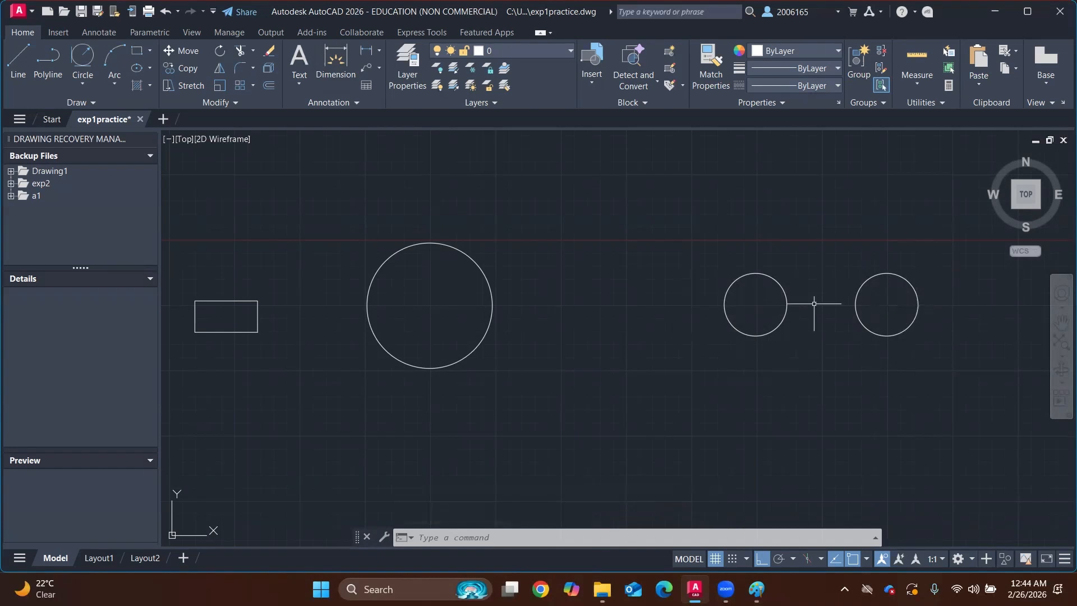
Draw a 2-Point circle whose diameter is the left edge of the 1' by 0.5' rectangle, from its upper to its lower corner
scroll(208, 309, down, 4)
middle_drag(181, 301, 438, 285)
scroll(427, 287, up, 6)
middle_drag(577, 270, 529, 298)
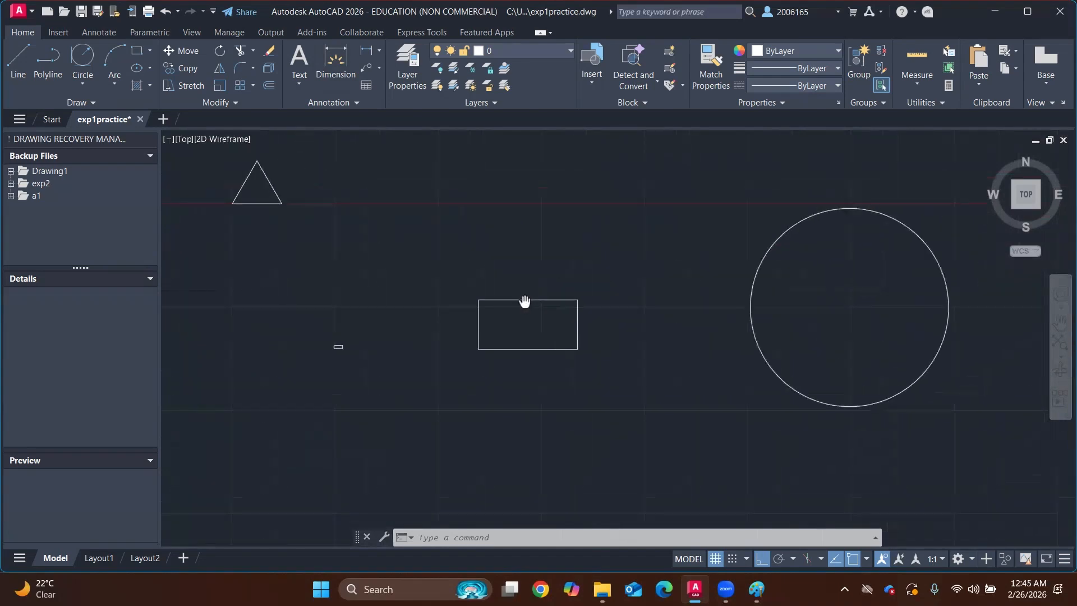
scroll(526, 297, up, 4)
click(88, 86)
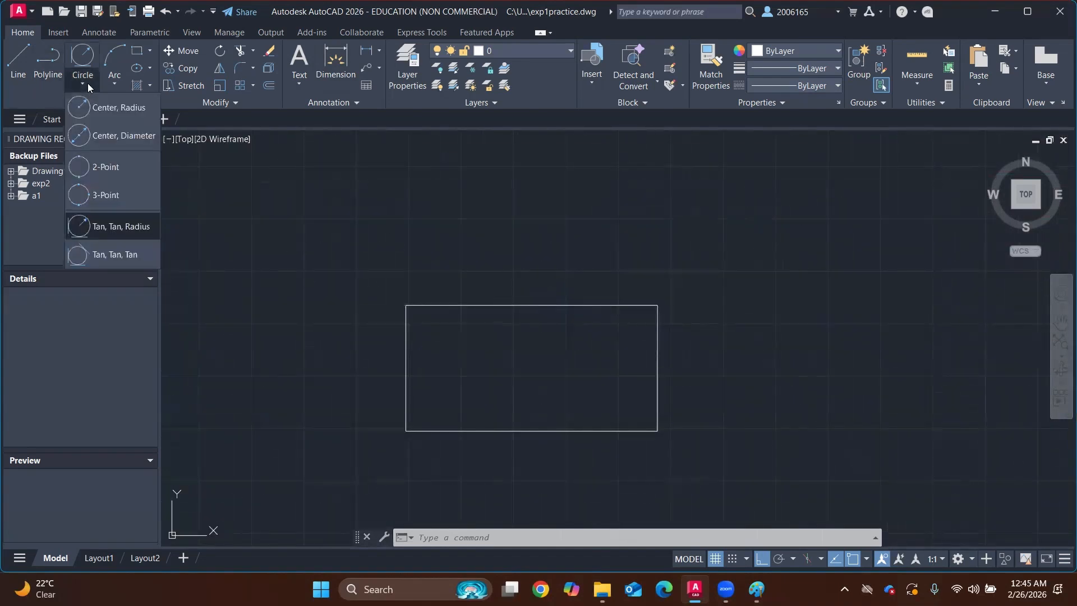
click(105, 166)
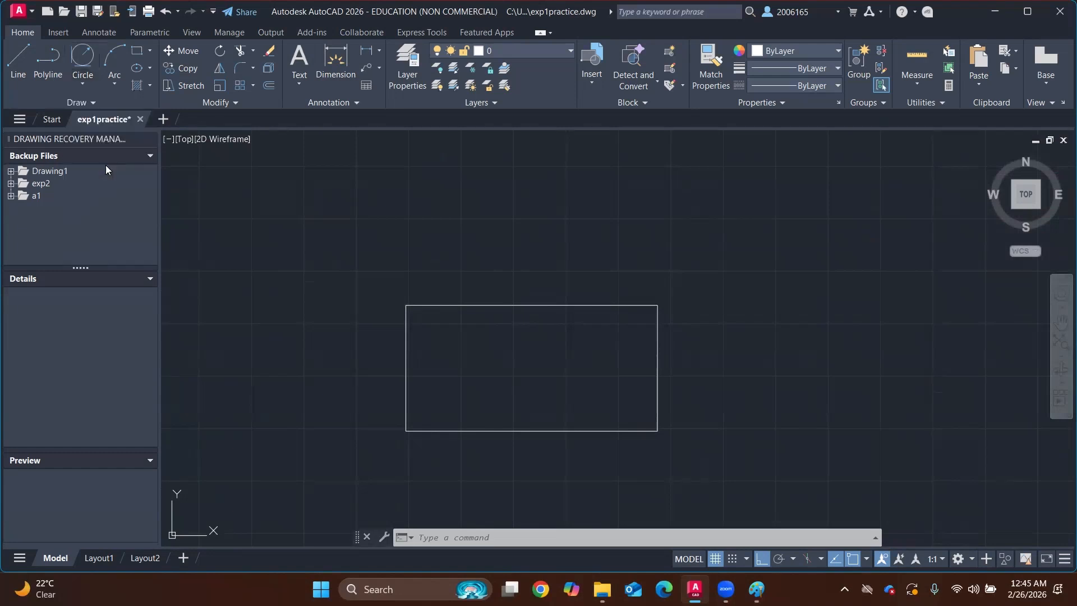
click(406, 306)
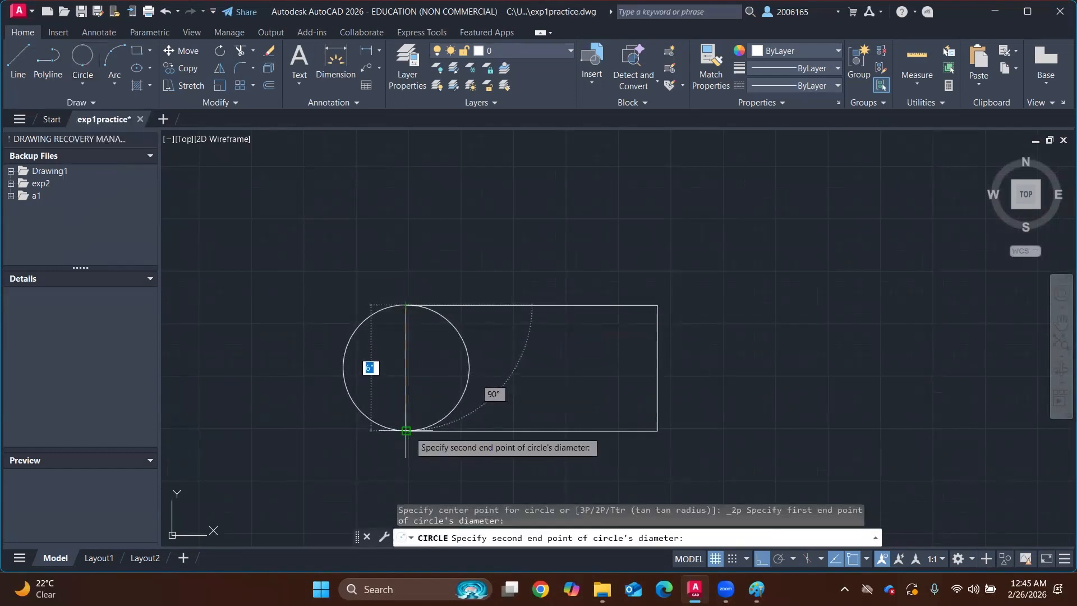
click(406, 431)
scroll(644, 276, down, 2)
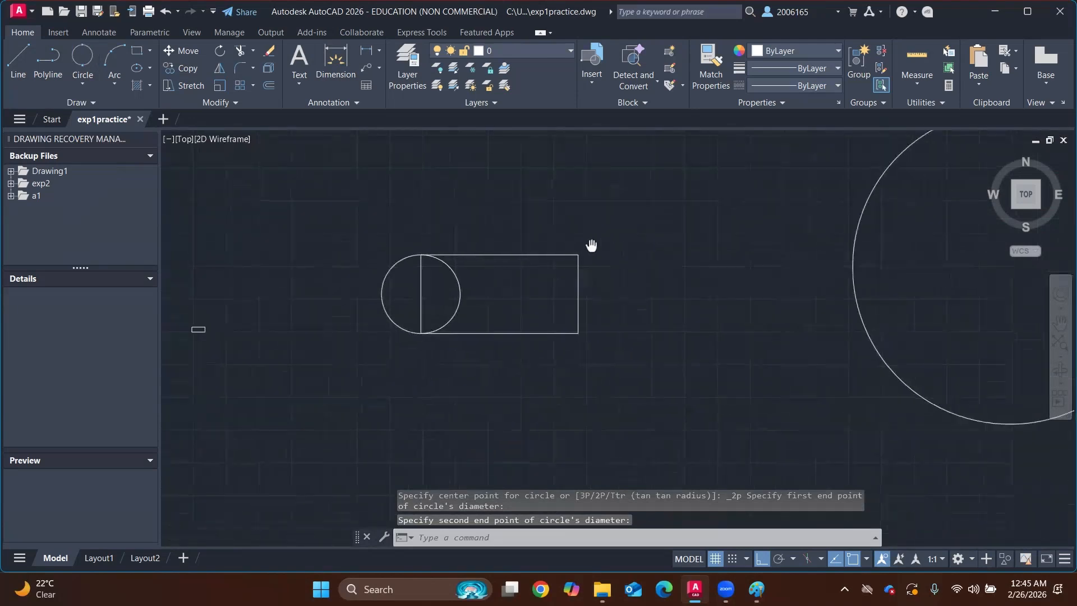
Draw a 3-Point circle through points on the upper, right and lower edges of the large rectangle below the five-sided outline
click(82, 83)
click(90, 194)
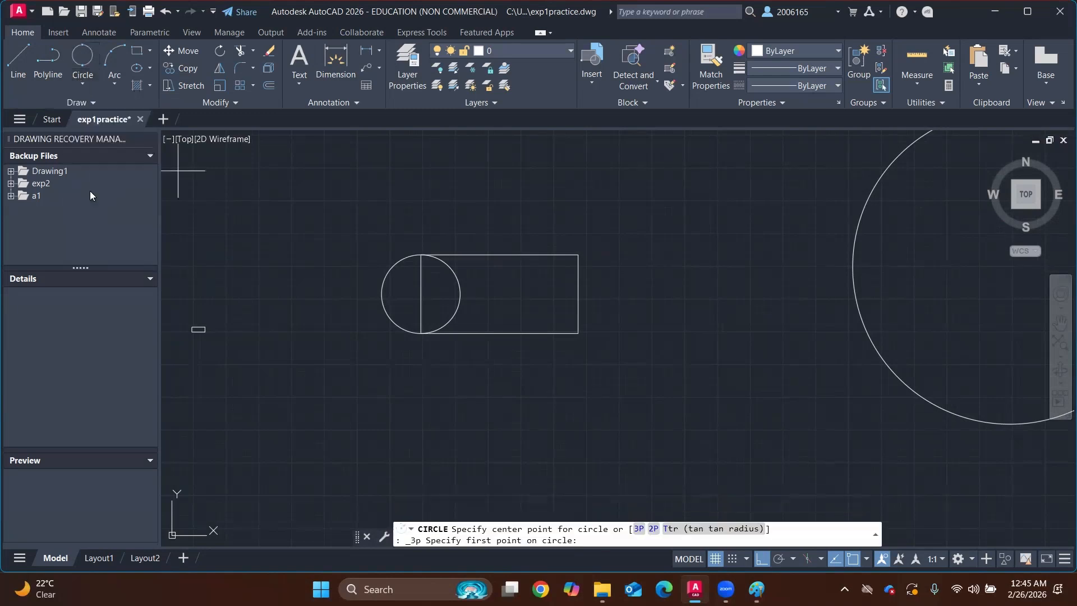
mouse_move(404, 212)
middle_down()
mouse_move(526, 332)
mouse_move(634, 336)
mouse_move(436, 288)
mouse_move(817, 332)
mouse_move(878, 378)
middle_up()
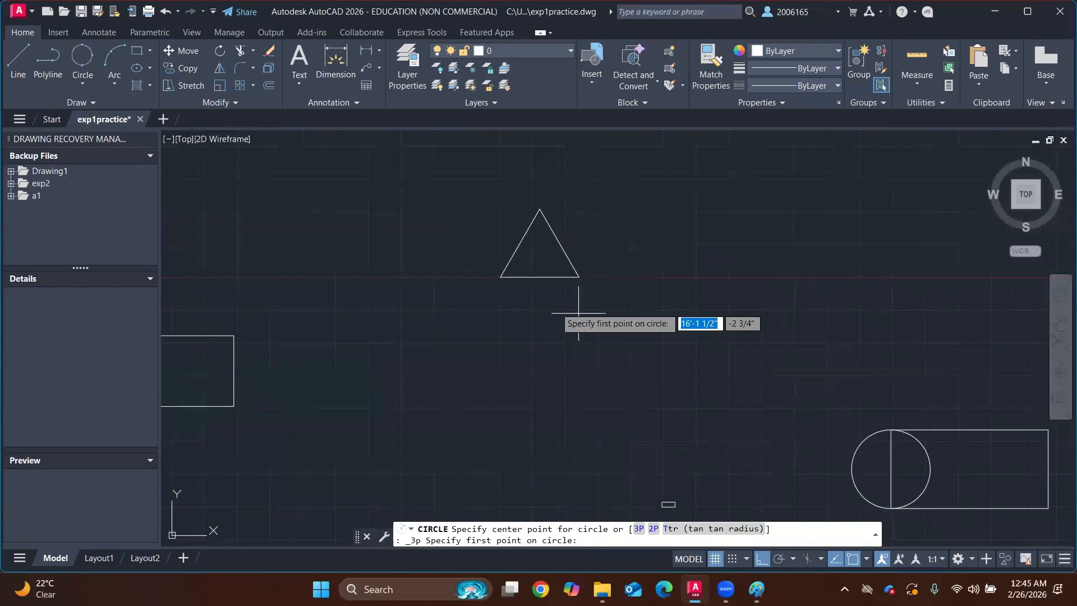
scroll(561, 314, up, 4)
scroll(555, 246, down, 2)
scroll(553, 264, up, 2)
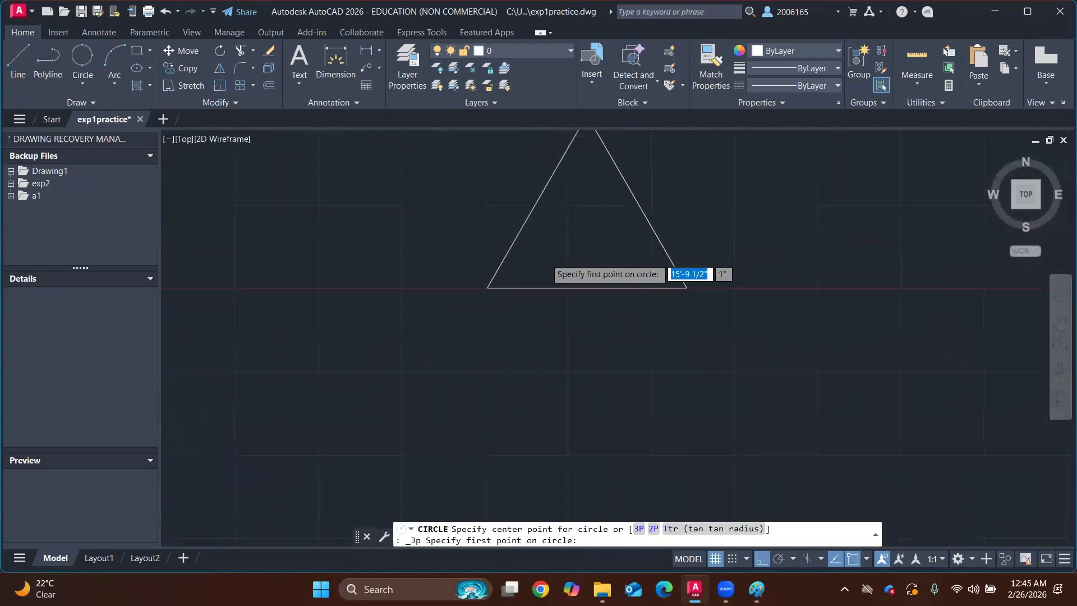
scroll(561, 331, down, 5)
scroll(396, 221, up, 5)
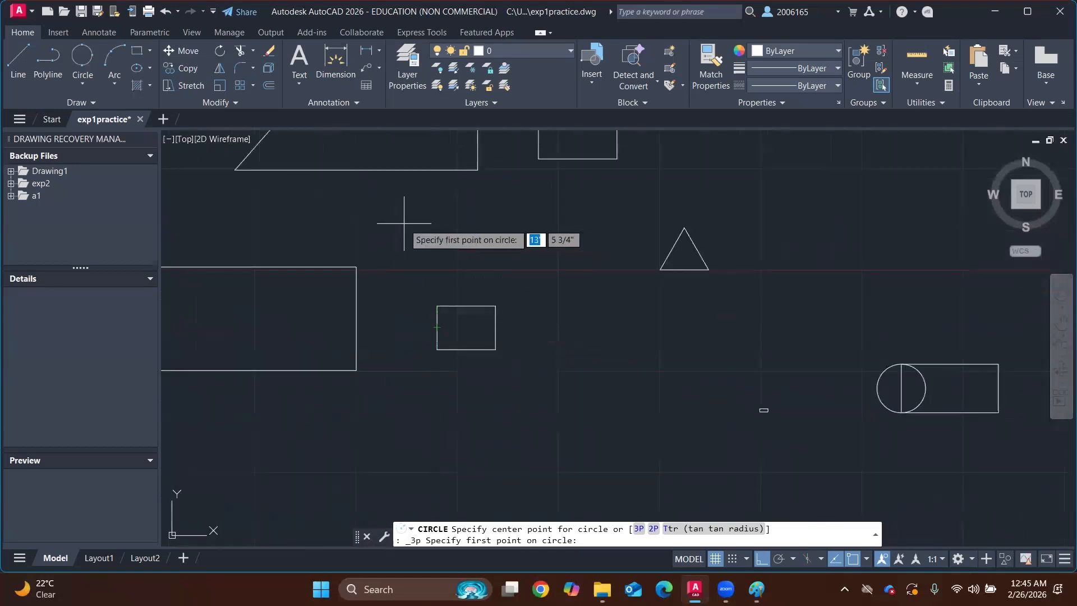
scroll(492, 228, down, 2)
middle_drag(432, 334, 557, 194)
middle_drag(477, 423, 495, 331)
click(408, 356)
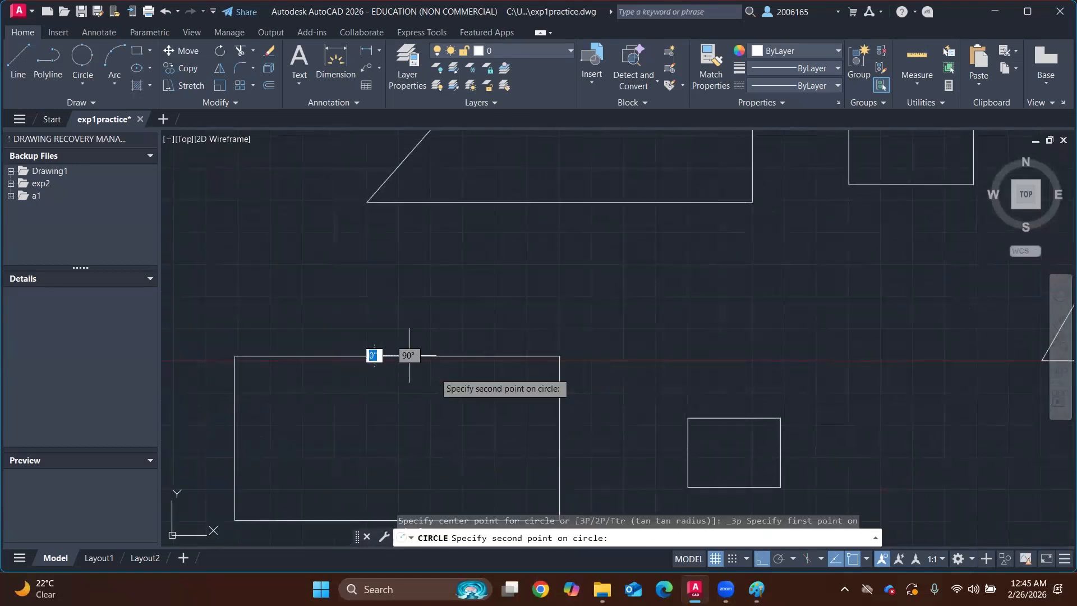
click(559, 425)
middle_drag(435, 418, 430, 327)
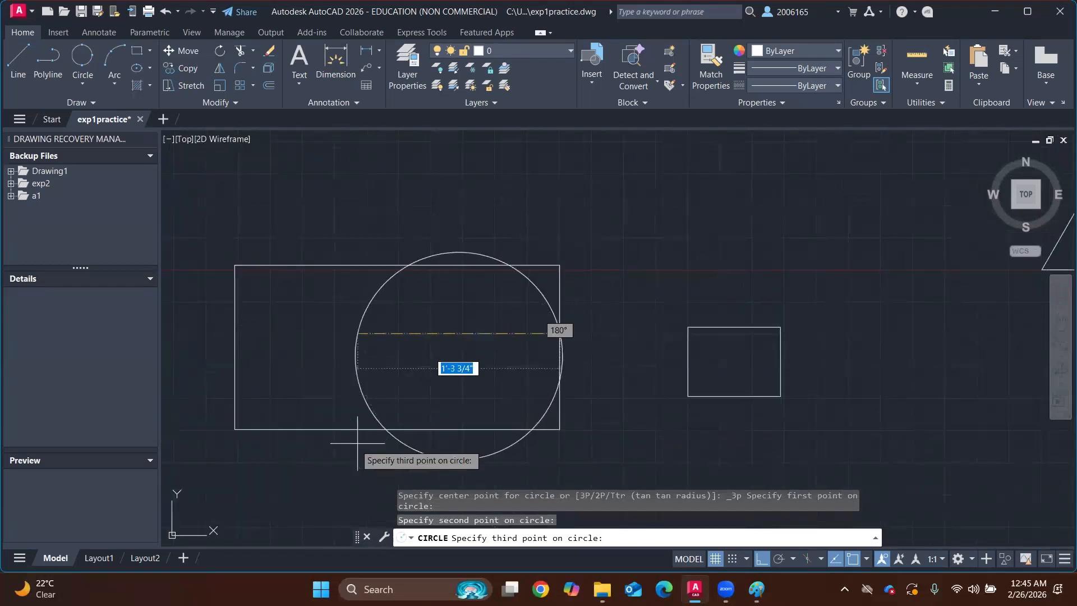
click(350, 429)
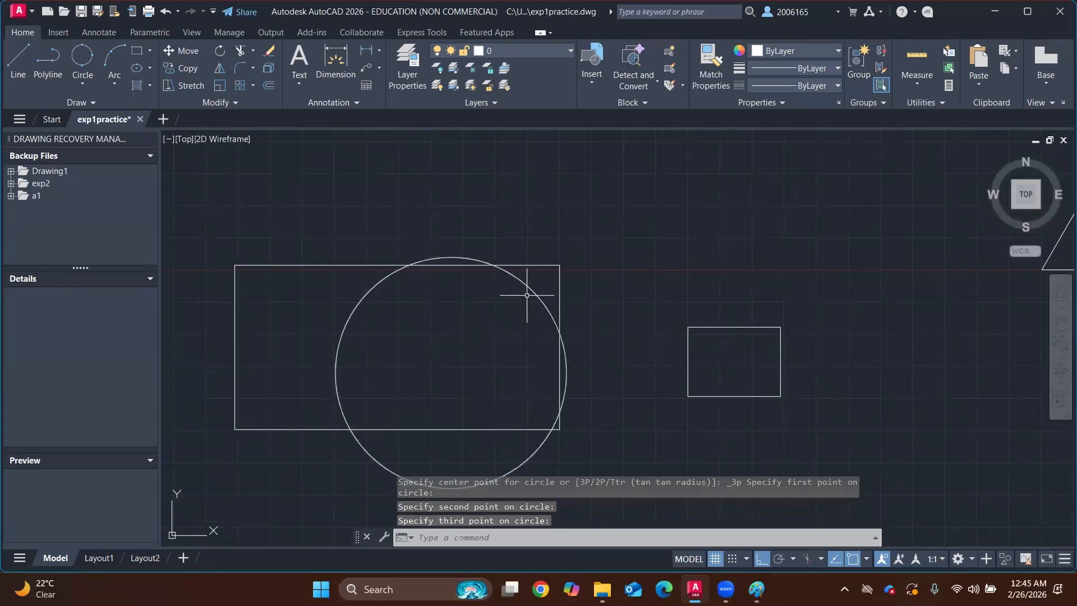
Draw a Tan, Tan, Radius circle with radius 0.5' tangent to the five-sided outline's right sloping edge and its base
scroll(527, 295, down, 3)
scroll(612, 292, down, 2)
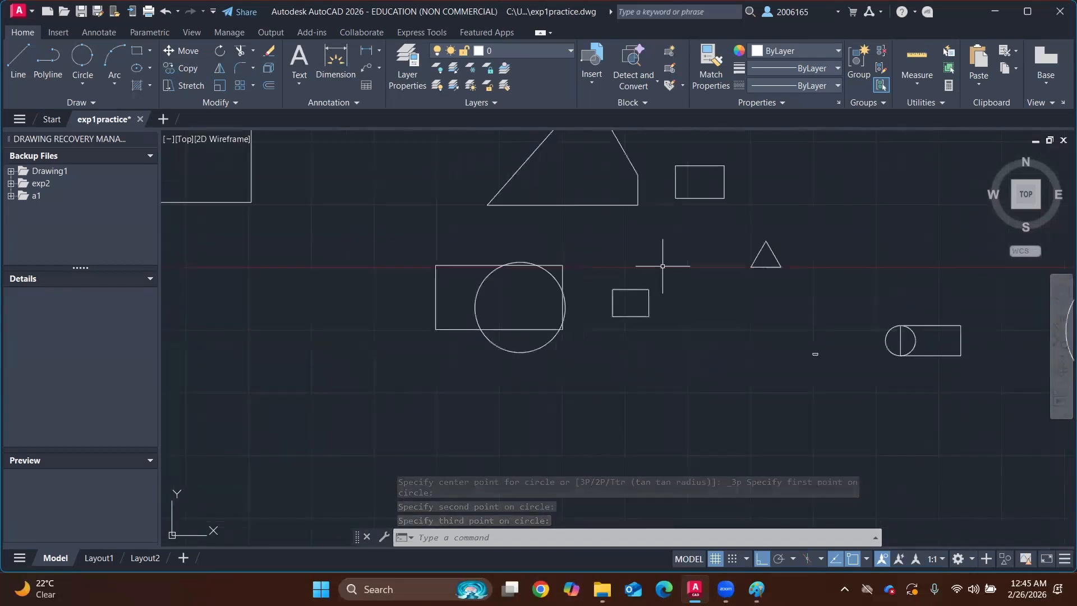
mouse_move(662, 266)
middle_down()
mouse_move(599, 301)
mouse_move(519, 287)
middle_up()
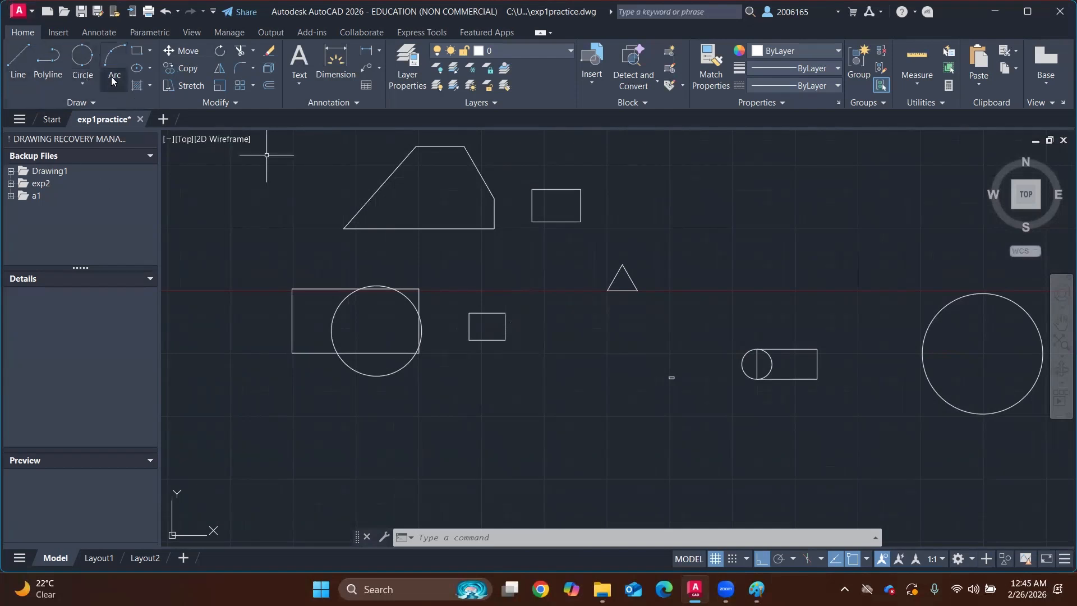
click(75, 86)
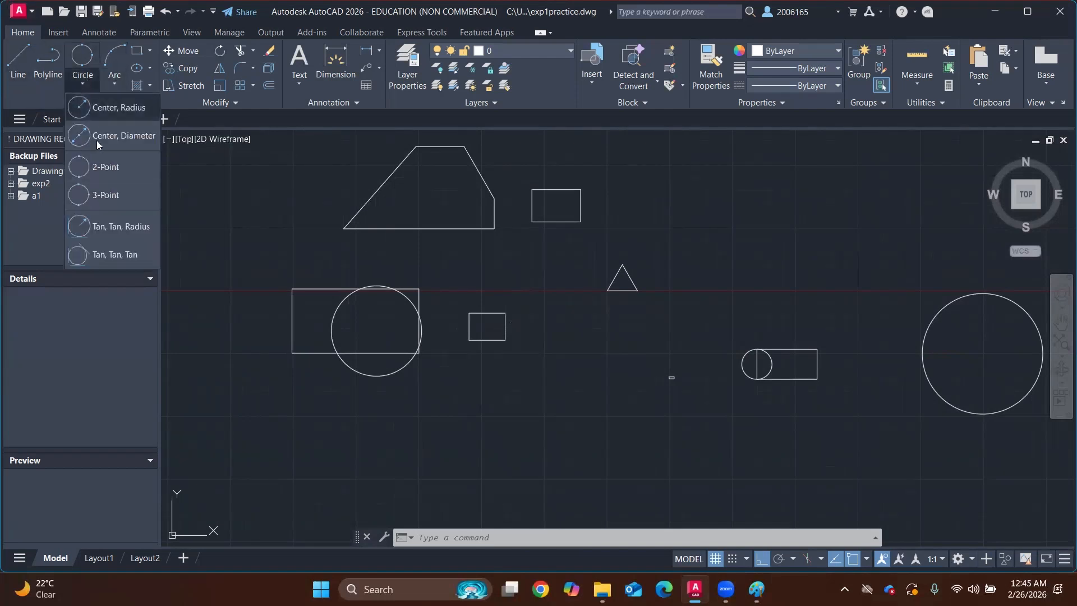
click(119, 228)
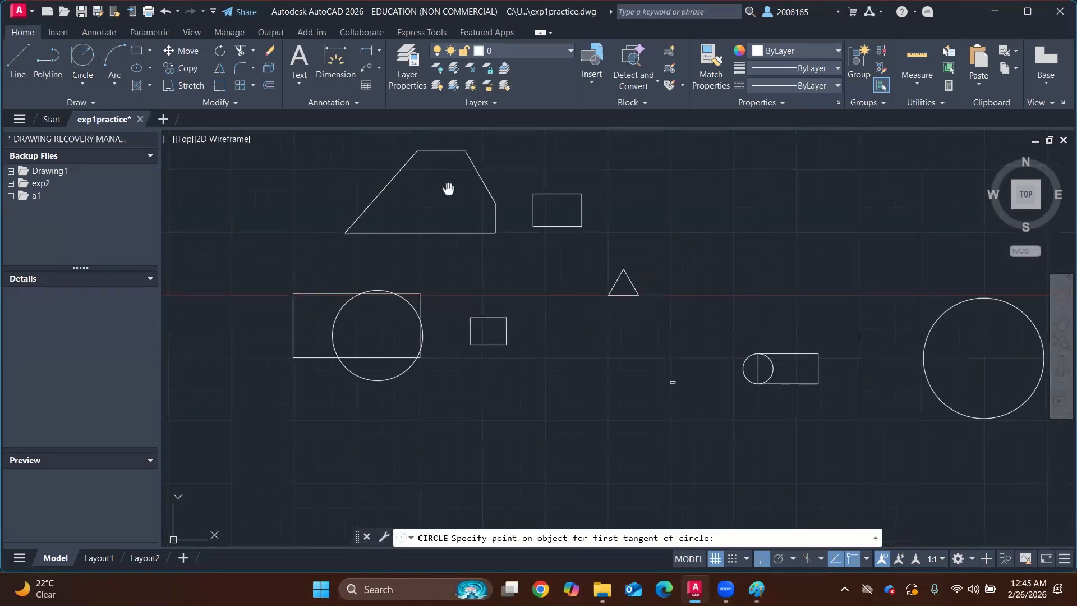
middle_drag(451, 167, 454, 224)
scroll(454, 225, up, 4)
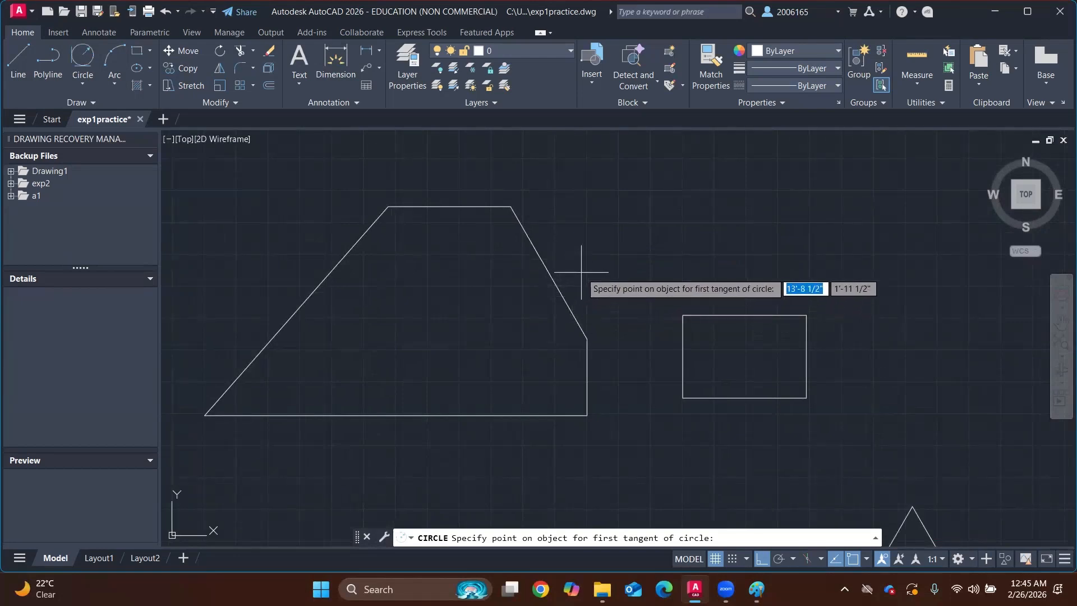
click(78, 74)
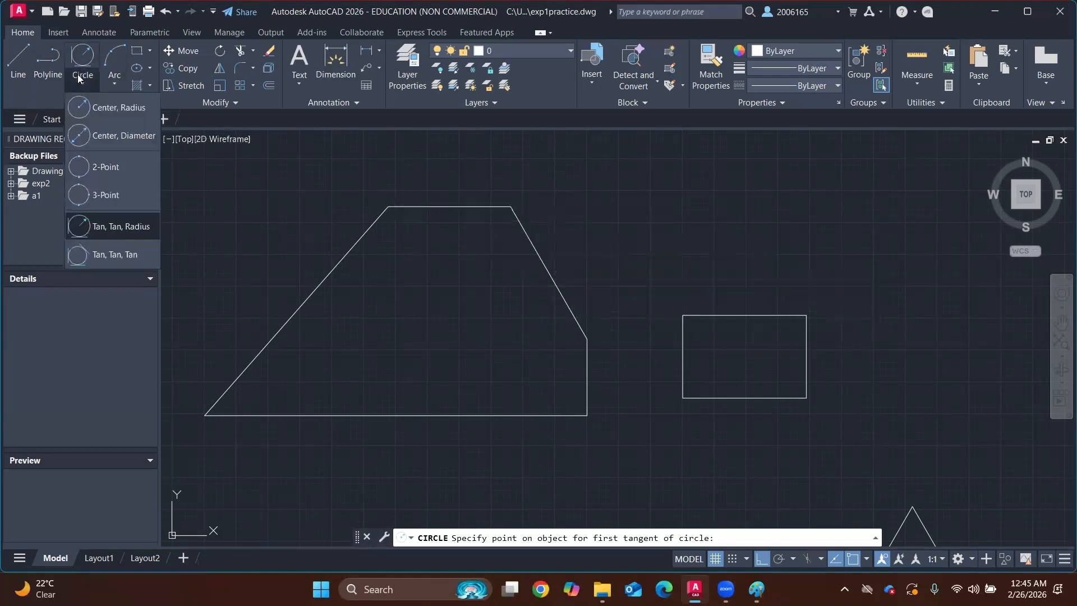
click(125, 227)
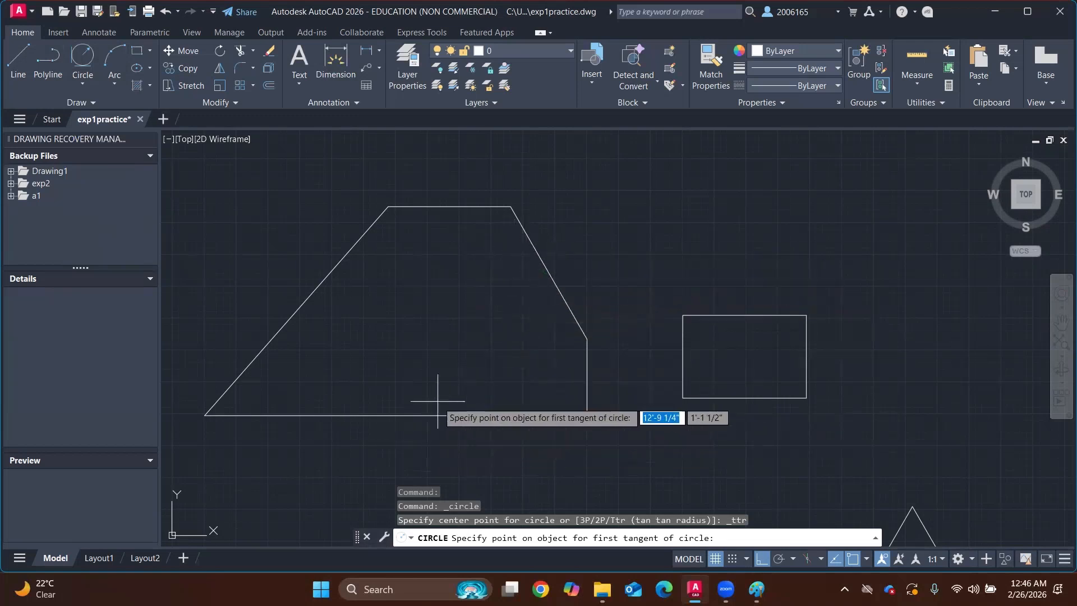
click(547, 264)
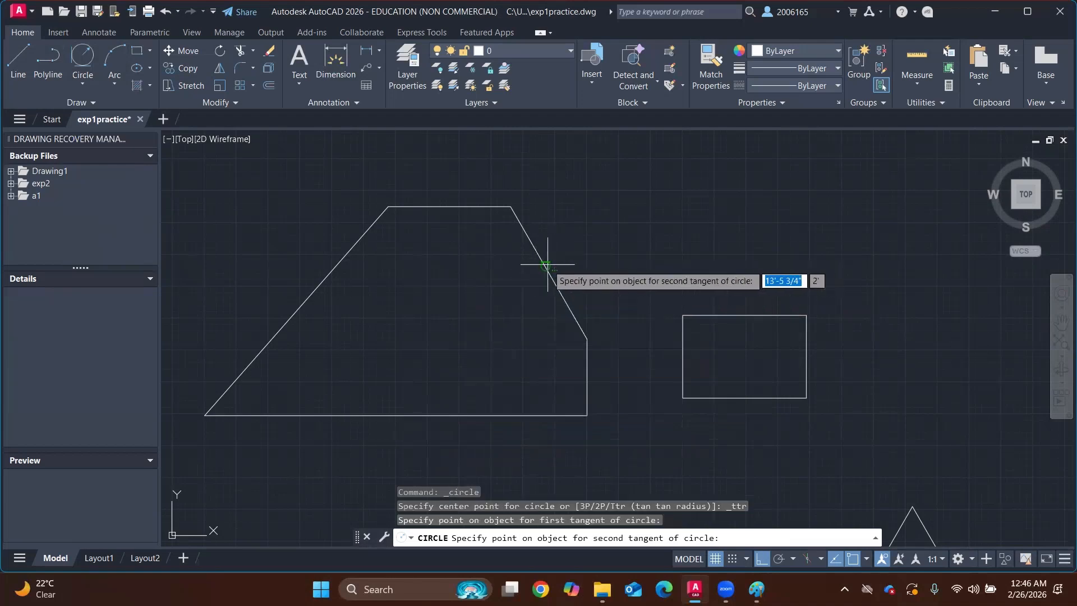
click(448, 416)
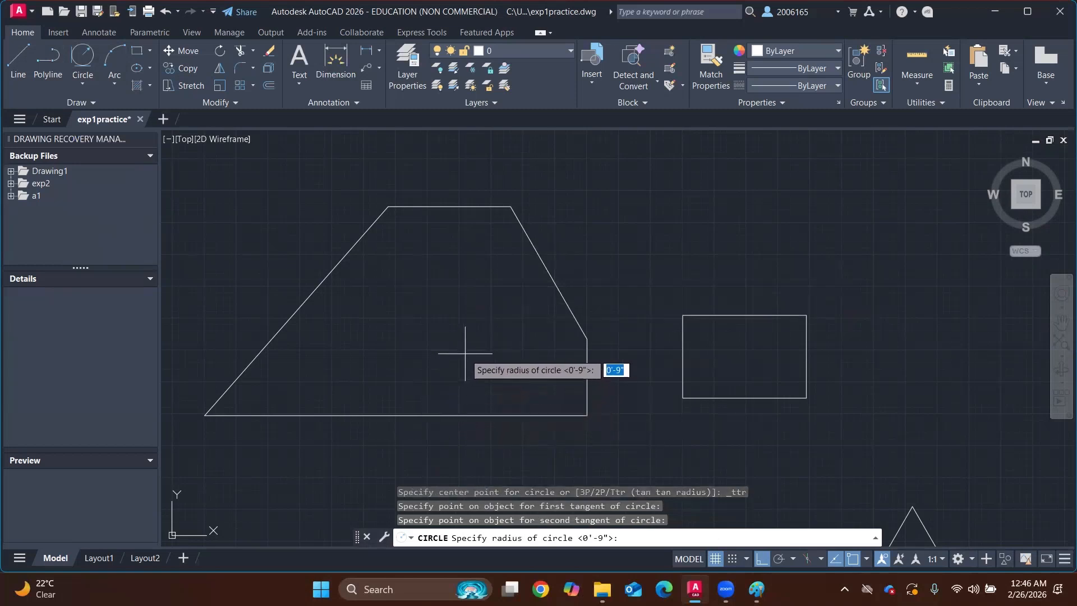
key(BackSpace)
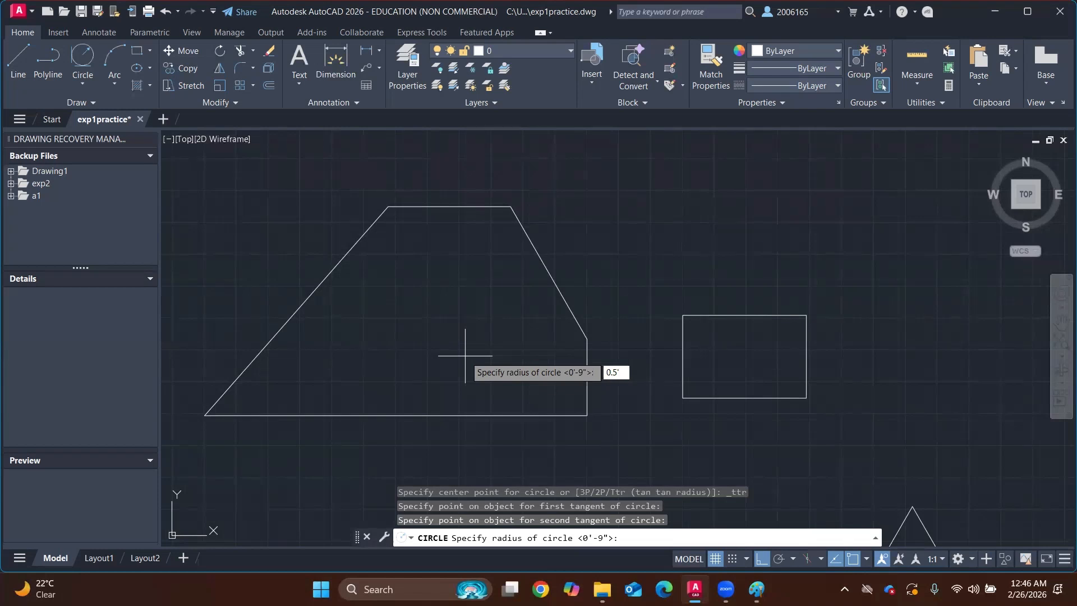
key(Return)
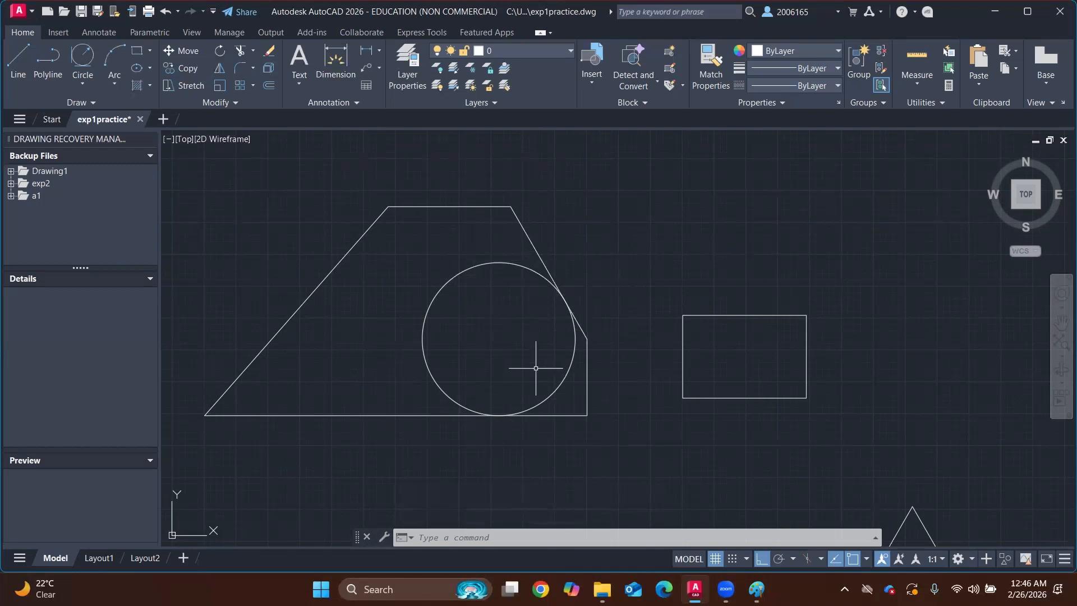
Draw another Tan, Tan, Radius circle with radius 1", choosing the same right sloping edge and base of the five-sided outline as tangents
click(70, 56)
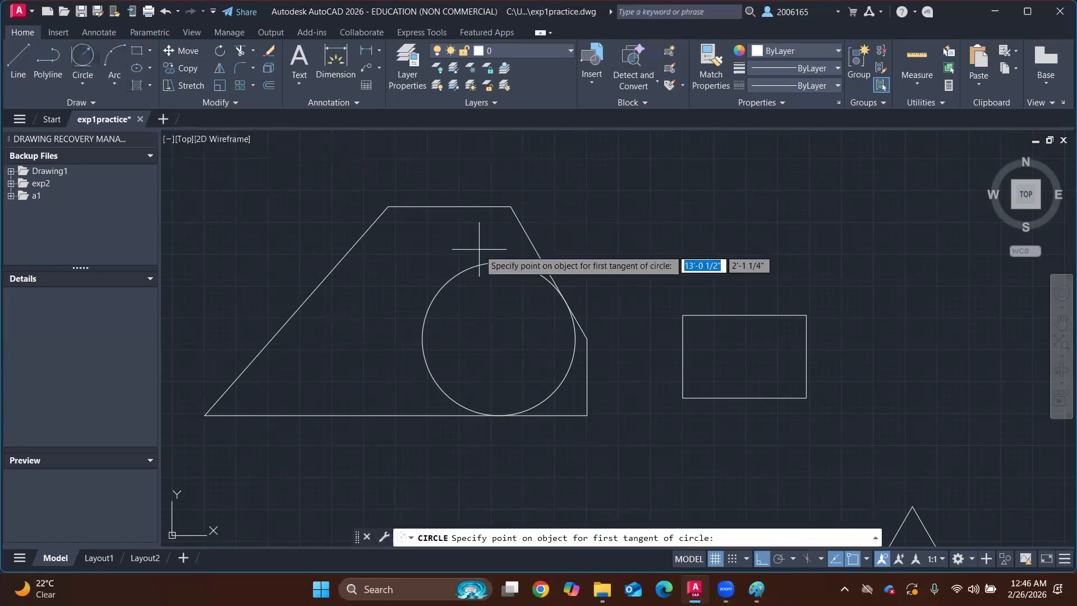
click(535, 254)
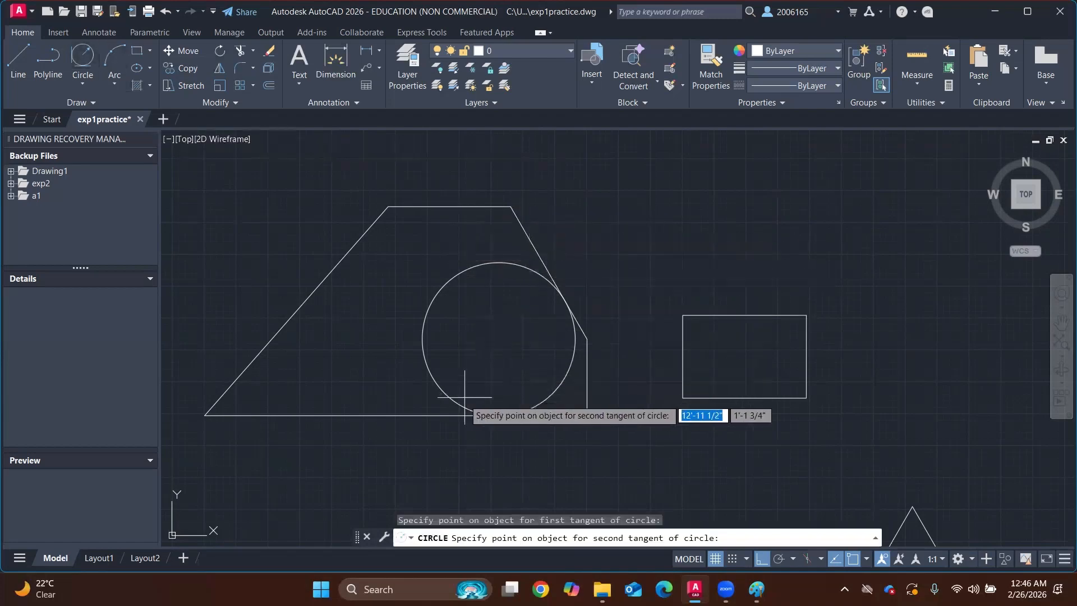
click(460, 416)
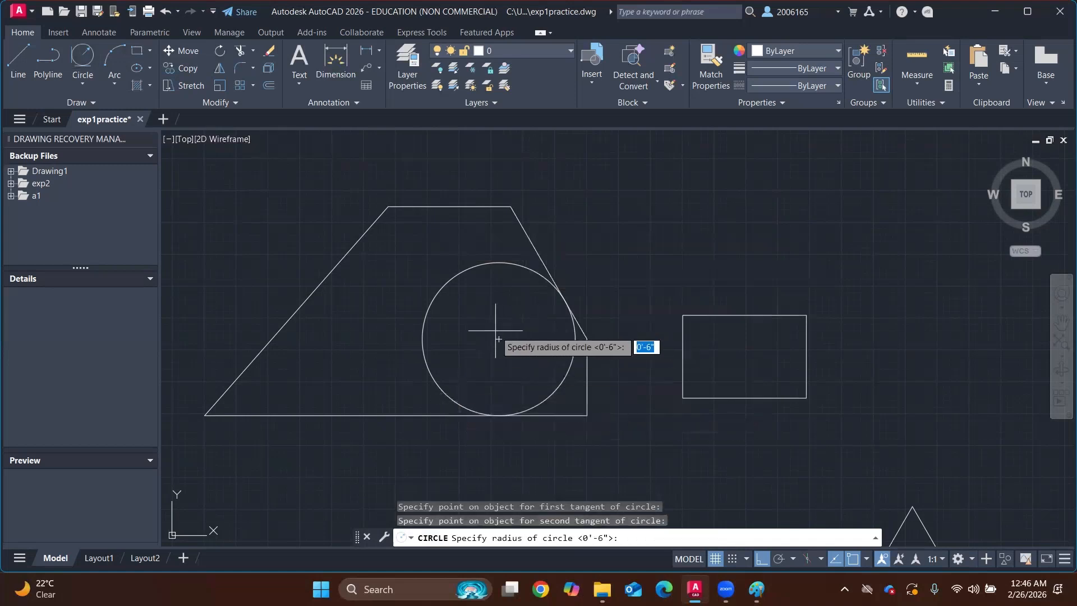
text(1")
key(Return)
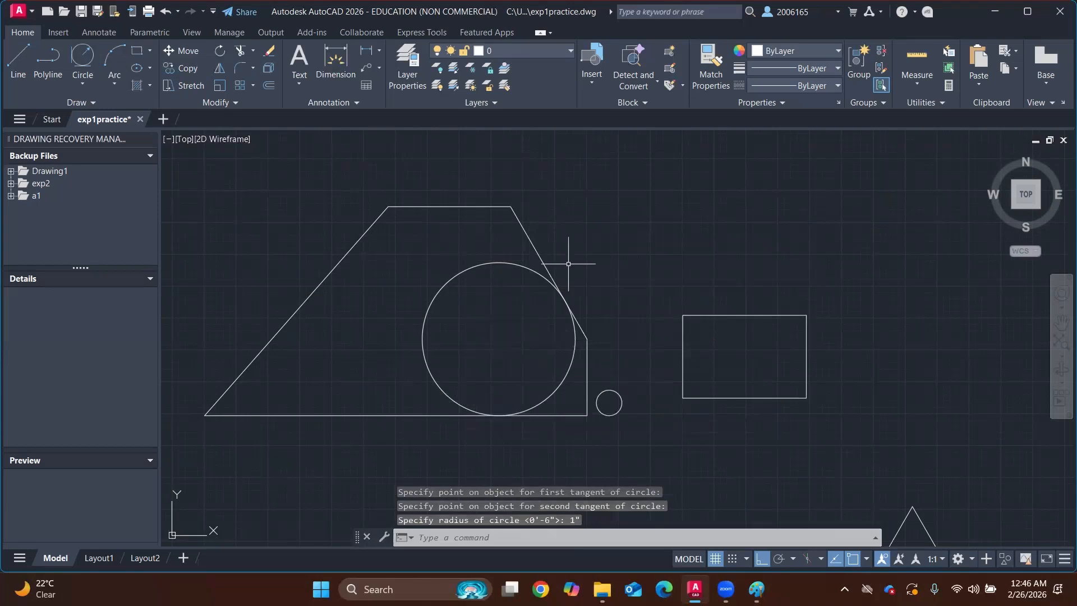
scroll(656, 325, down, 4)
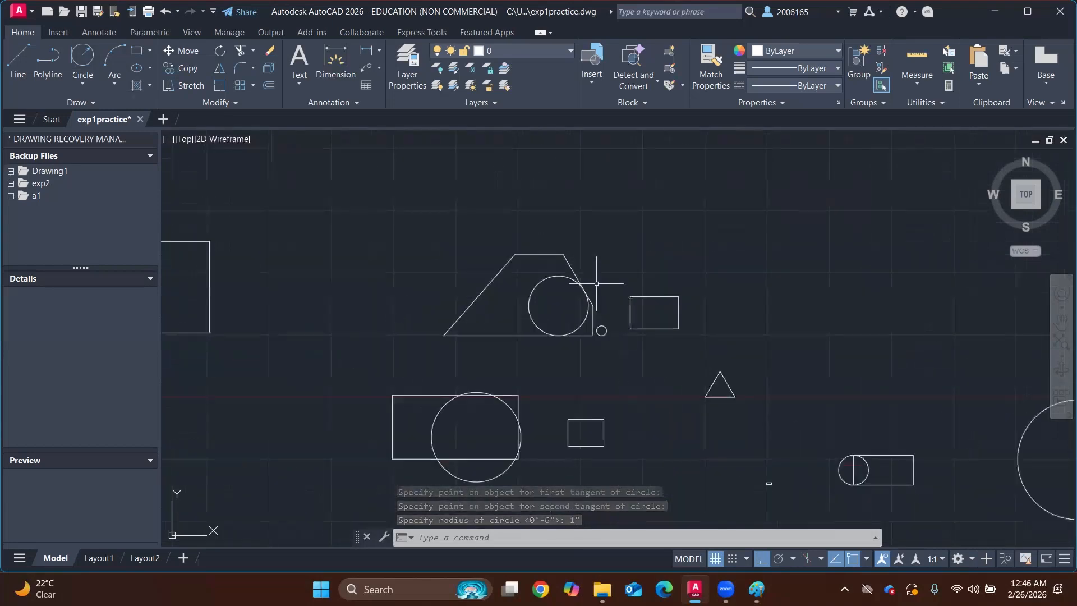
scroll(657, 325, up, 4)
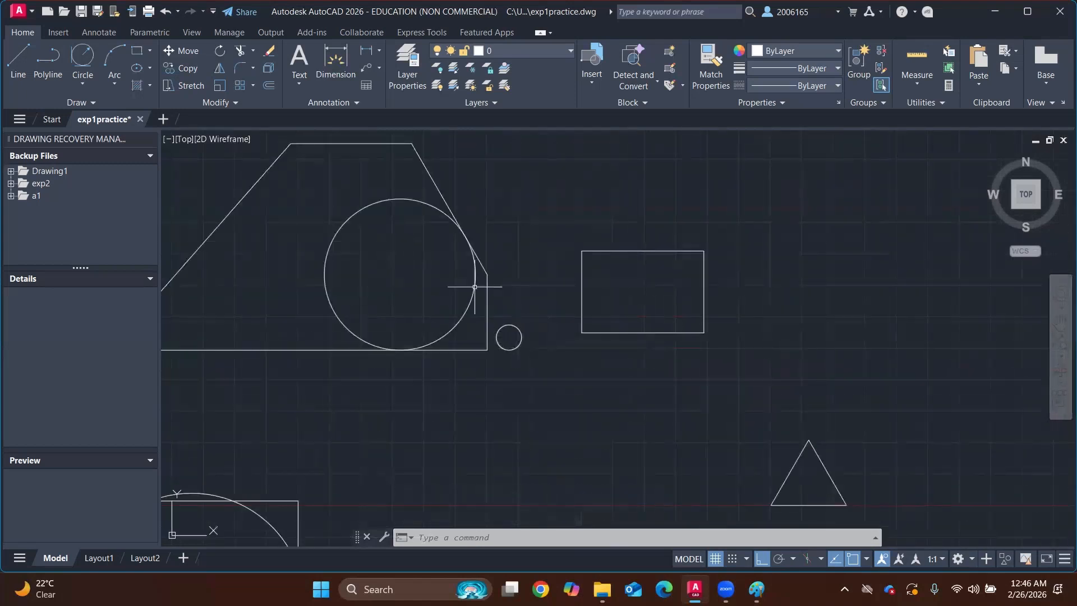
middle_drag(469, 210, 558, 284)
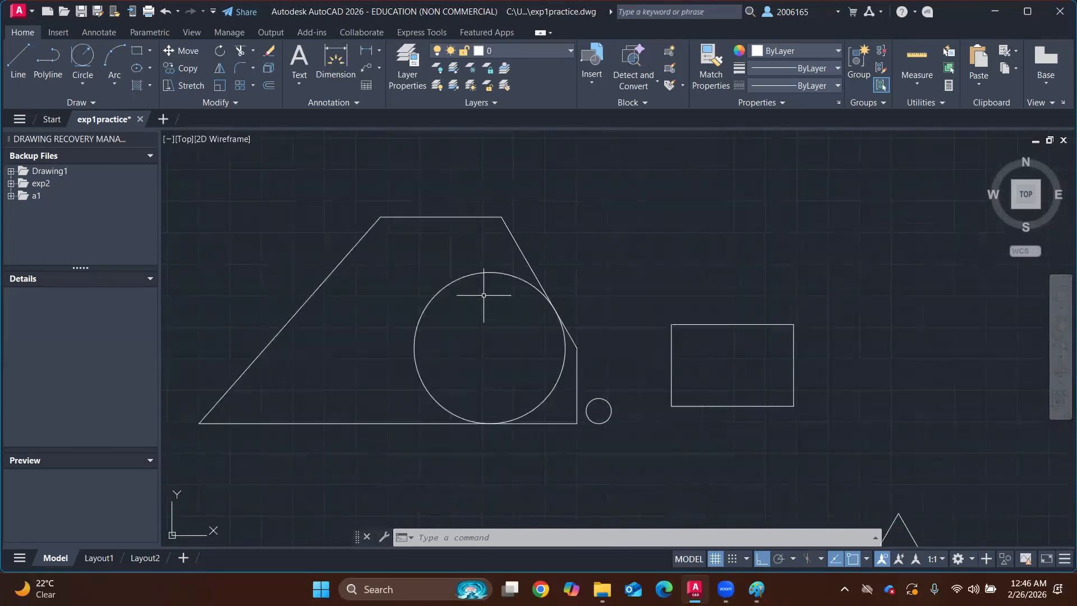
click(80, 84)
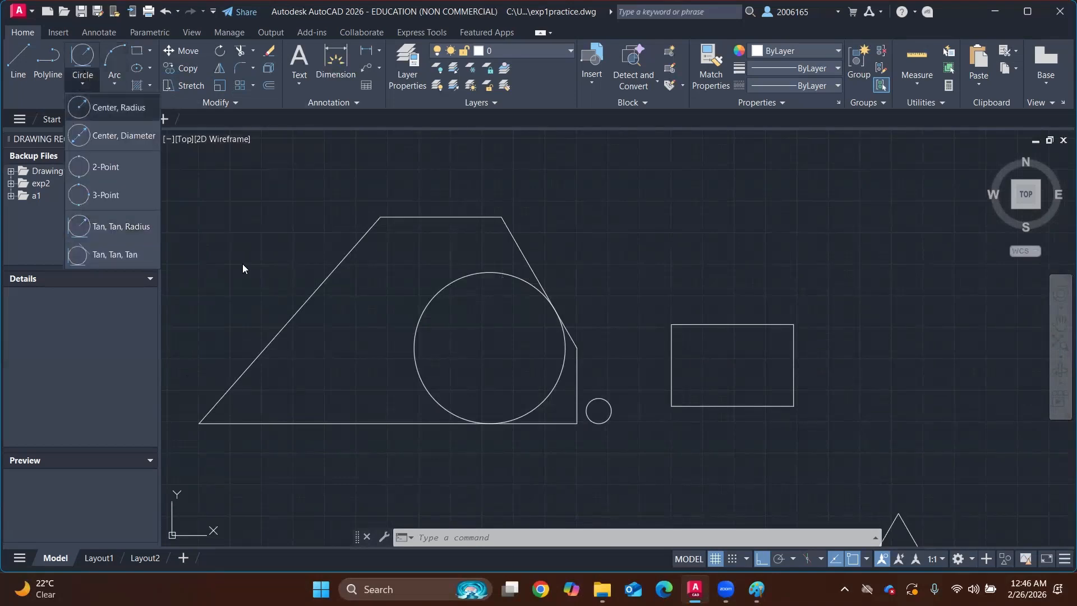
click(711, 239)
Draw a 3-Point circle through the triangle's apex, lower-left corner and lower-right corner
scroll(792, 295, down, 5)
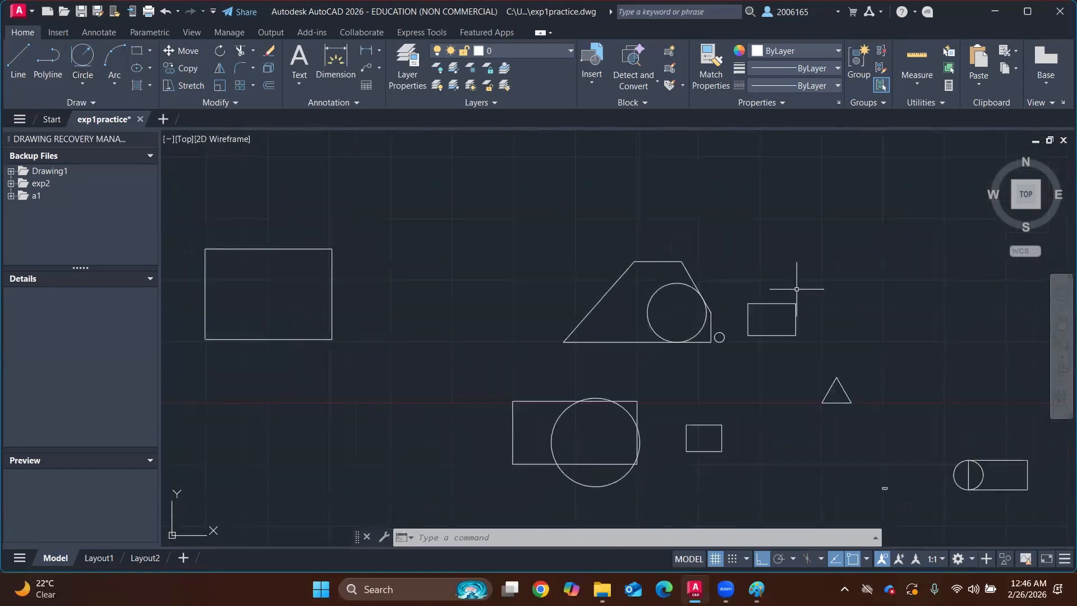
mouse_move(794, 288)
middle_down()
mouse_move(616, 221)
mouse_move(570, 216)
middle_up()
scroll(530, 306, up, 6)
middle_drag(570, 263, 583, 179)
scroll(439, 307, up, 4)
scroll(565, 292, down, 2)
middle_drag(601, 260, 576, 309)
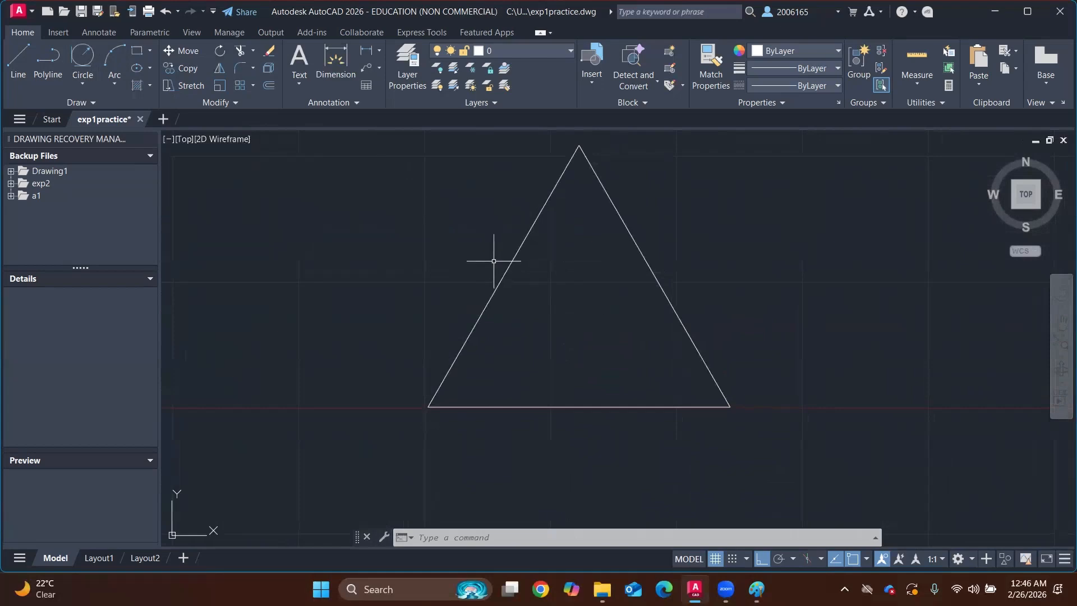
click(89, 87)
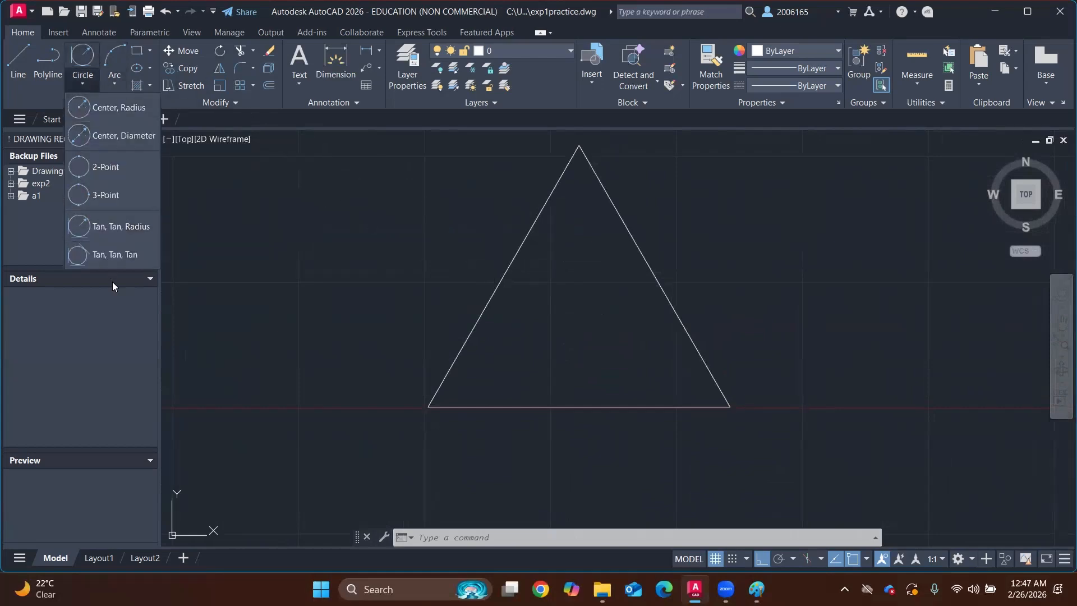
click(117, 262)
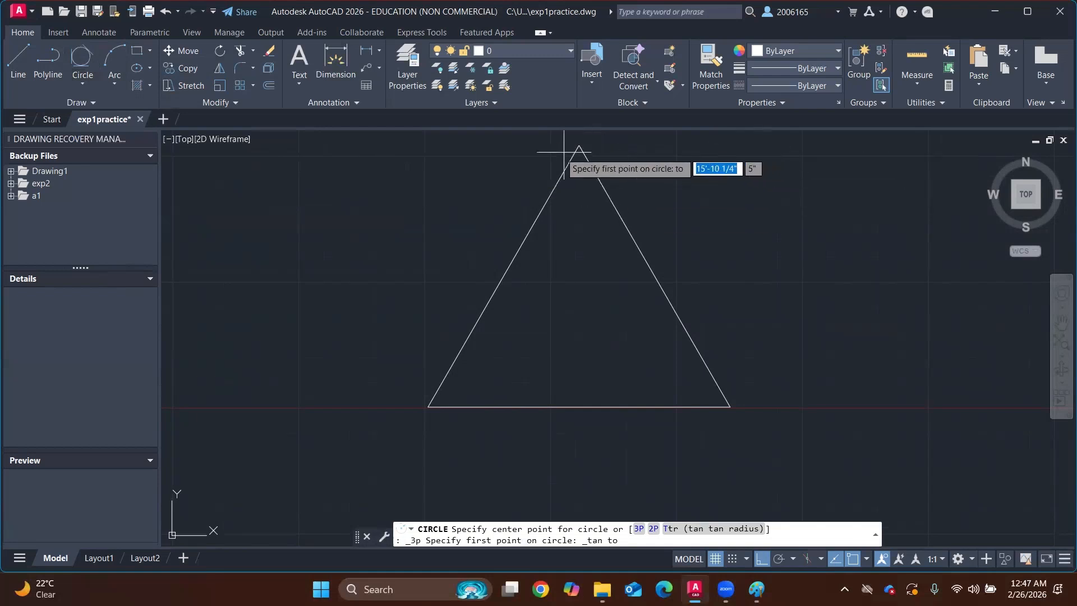
click(83, 84)
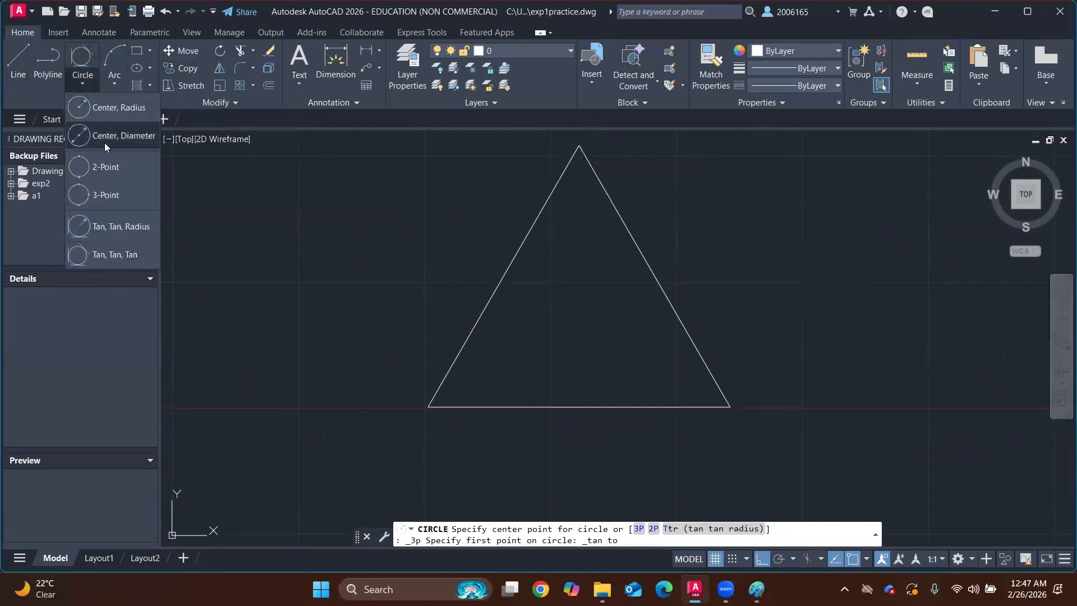
click(113, 200)
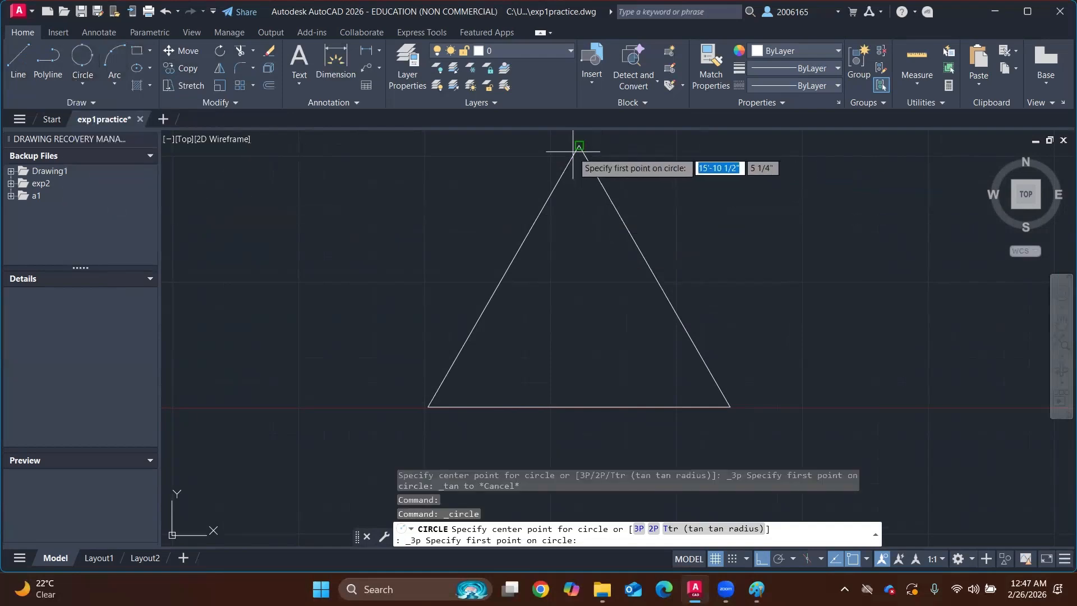
click(580, 146)
click(429, 407)
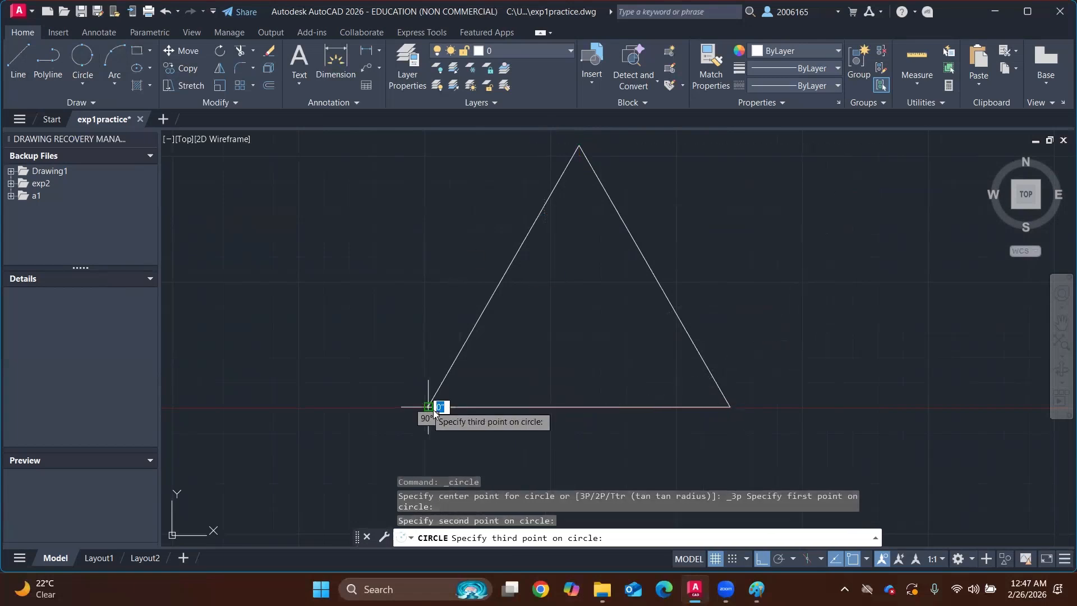
click(731, 406)
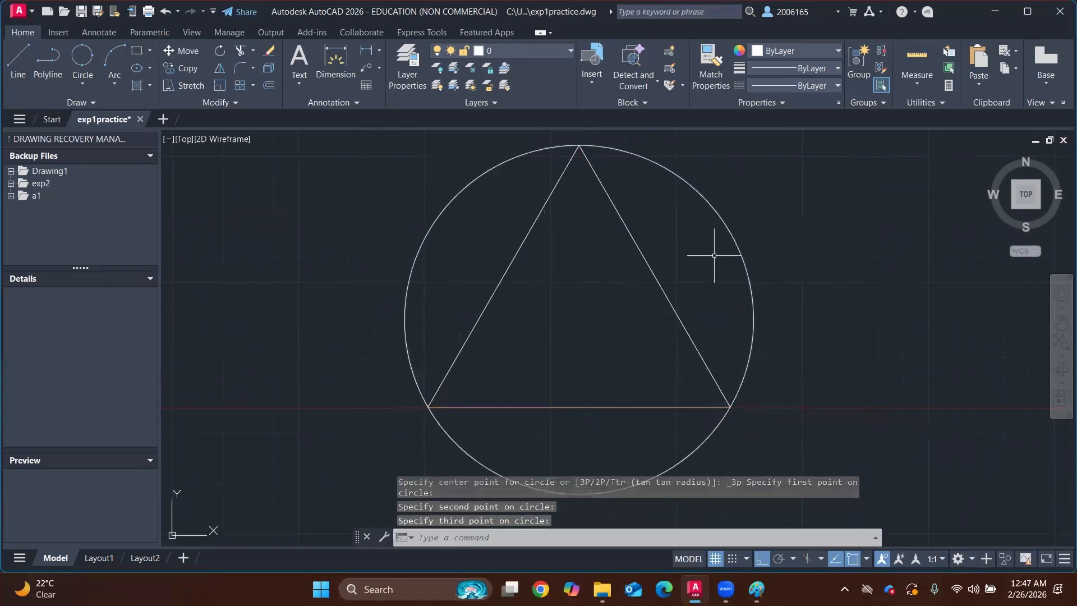
Undo the circle drawn through the triangle's three corners
scroll(747, 260, down, 5)
scroll(690, 264, up, 3)
scroll(538, 279, up, 2)
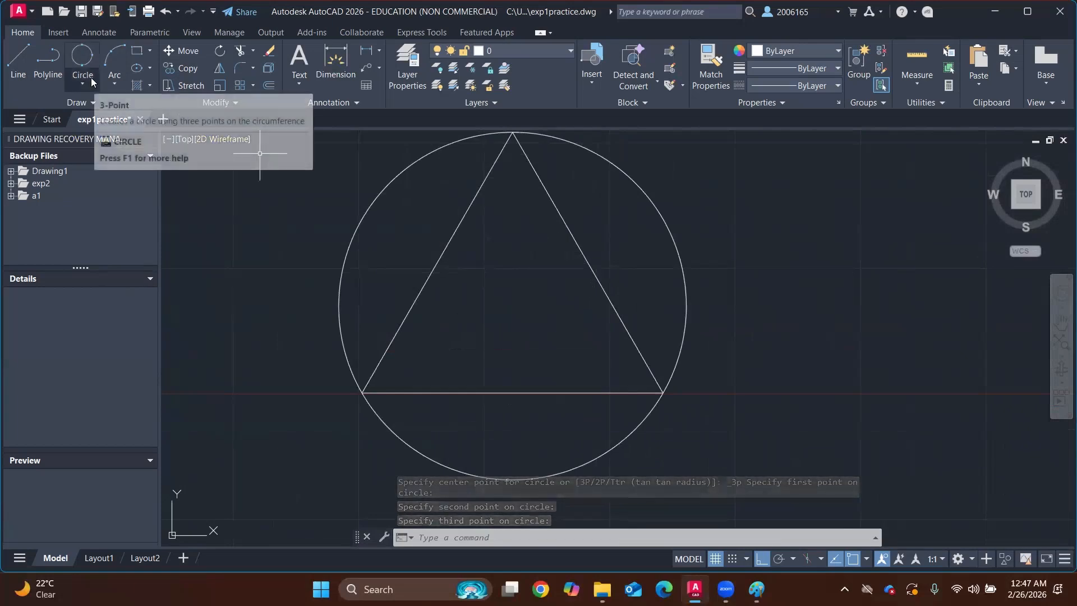
key(ctrl+z)
key(ctrl+z)
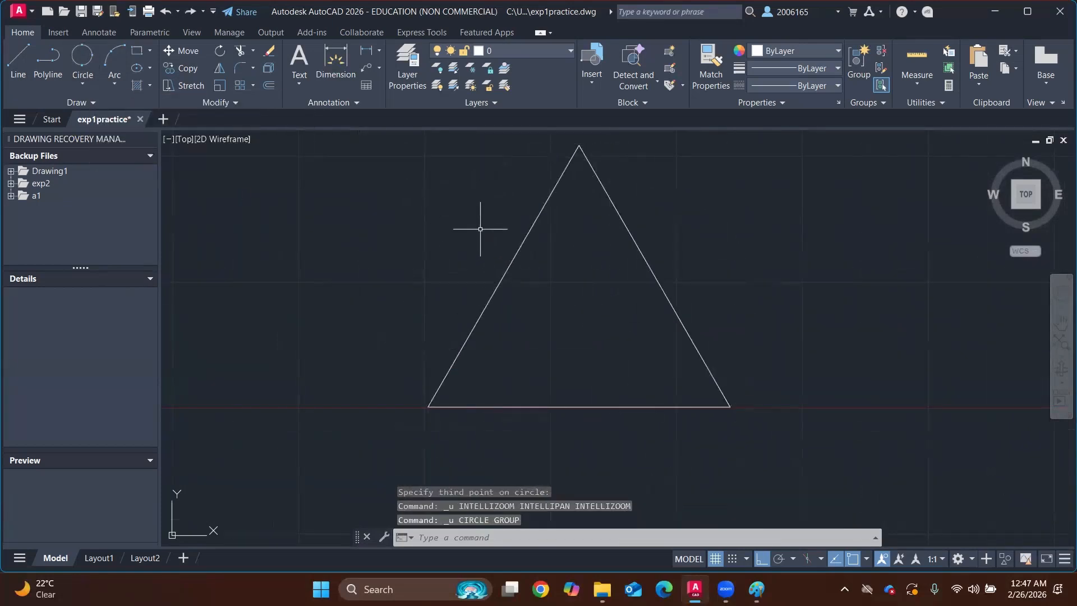
Draw a Tan, Tan, Tan circle inside the triangle, tangent to its left side, right side and base
click(83, 84)
click(88, 256)
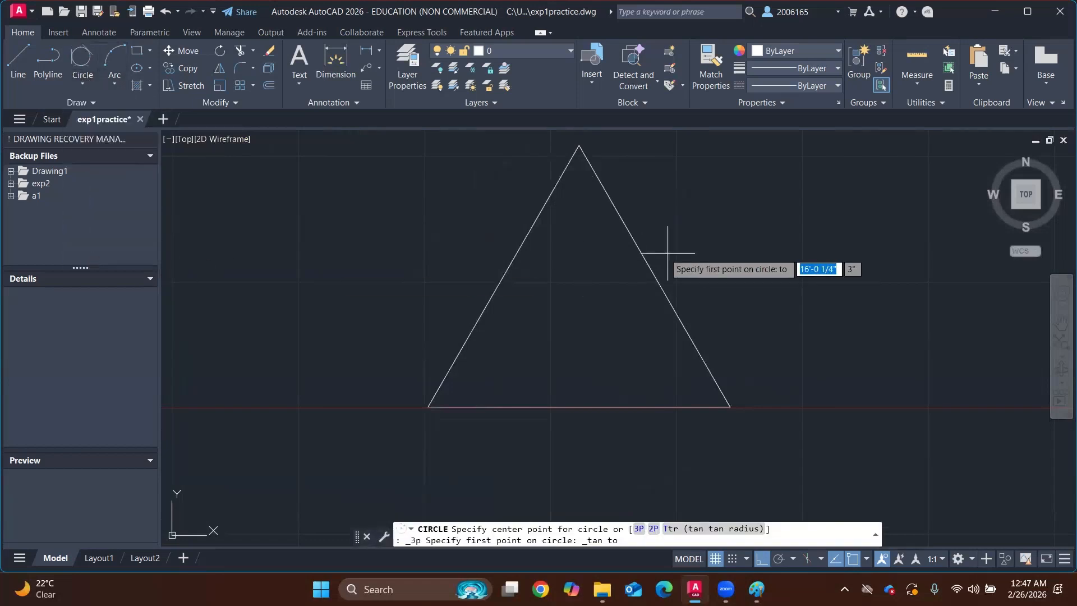
click(502, 276)
click(643, 264)
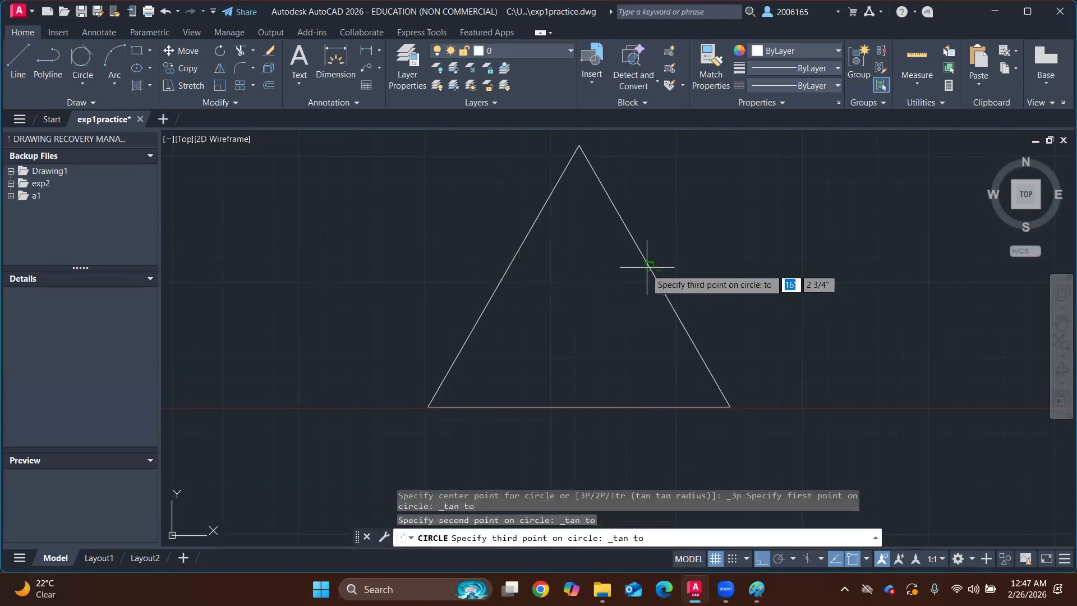
click(570, 405)
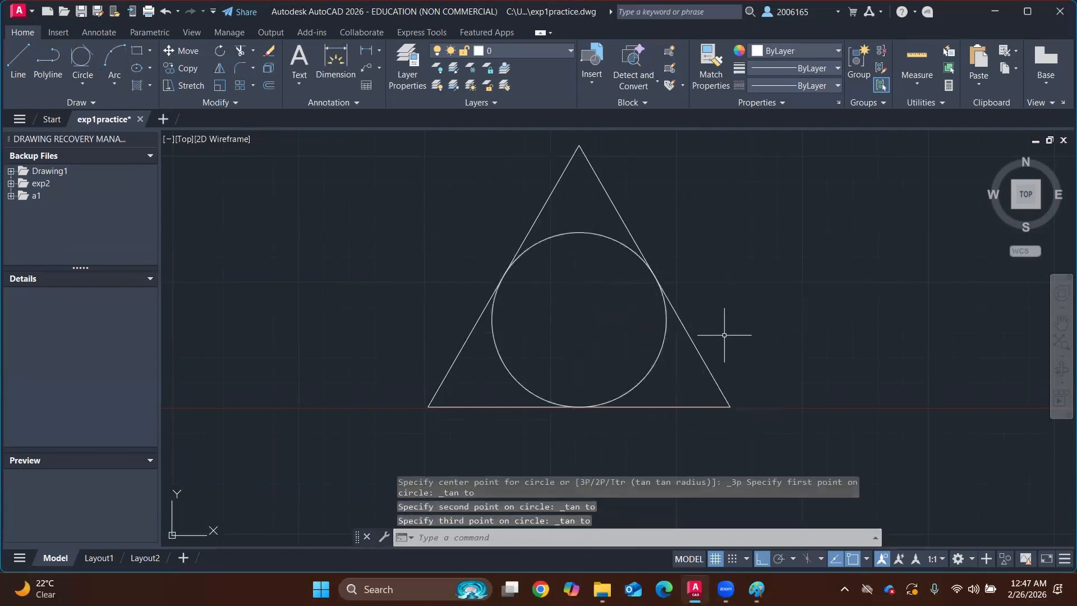
scroll(717, 219, down, 2)
scroll(664, 300, up, 2)
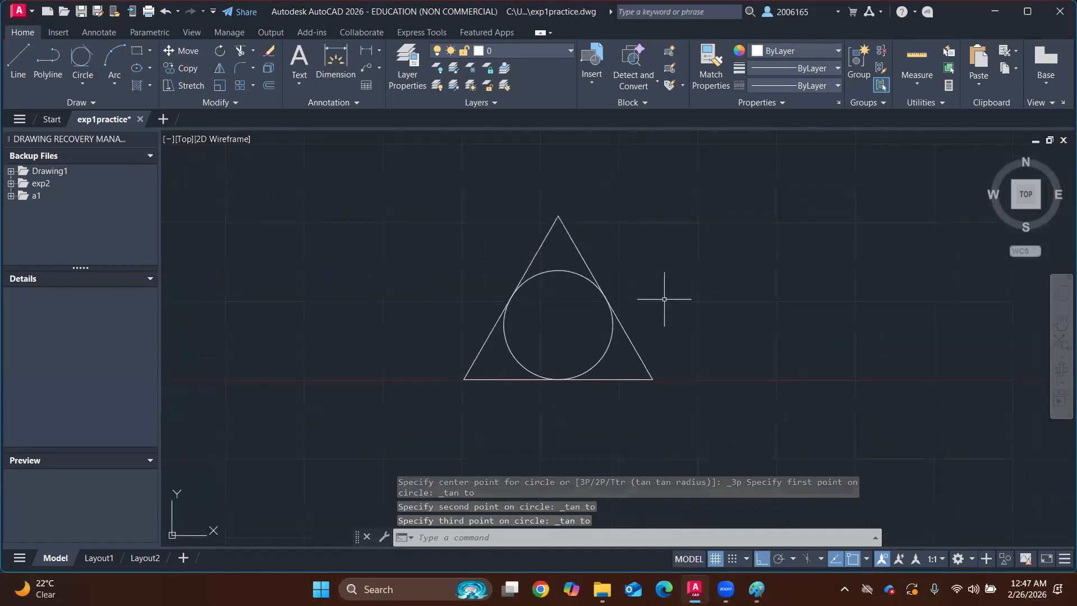
scroll(650, 264, down, 2)
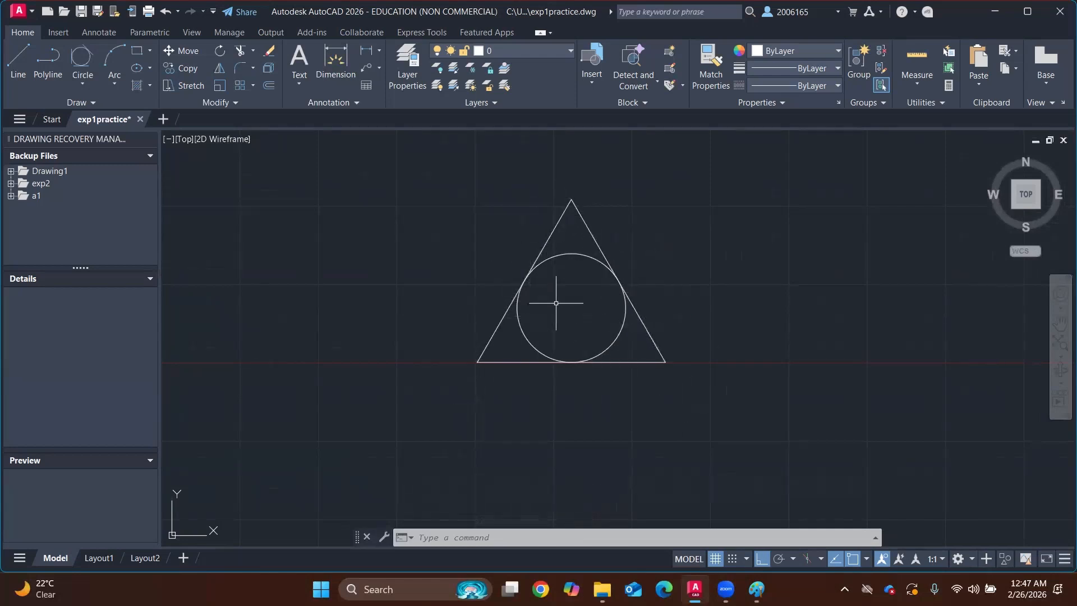
click(87, 79)
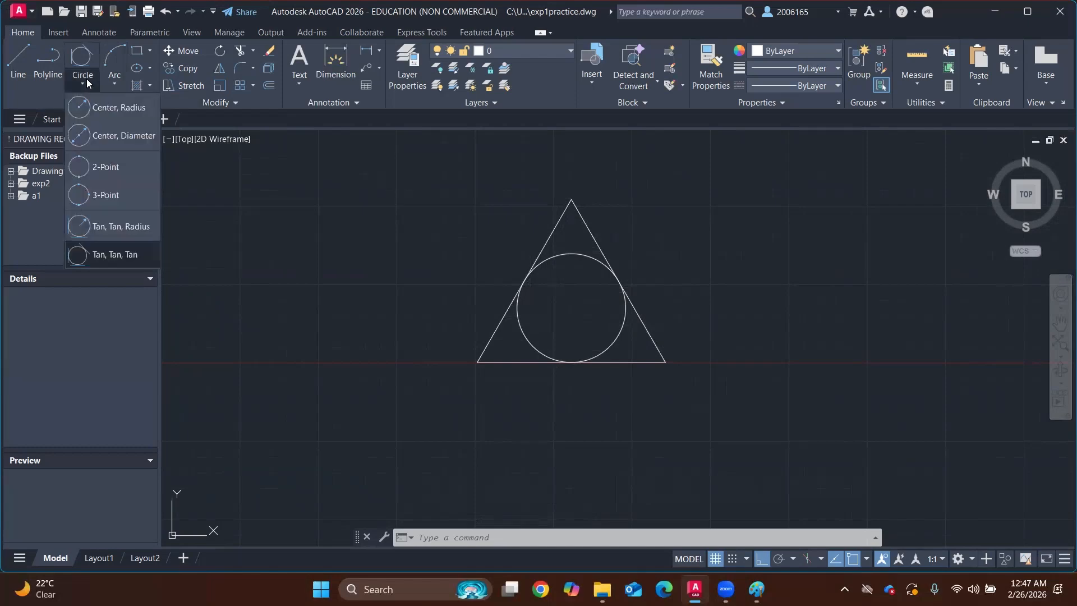
click(87, 78)
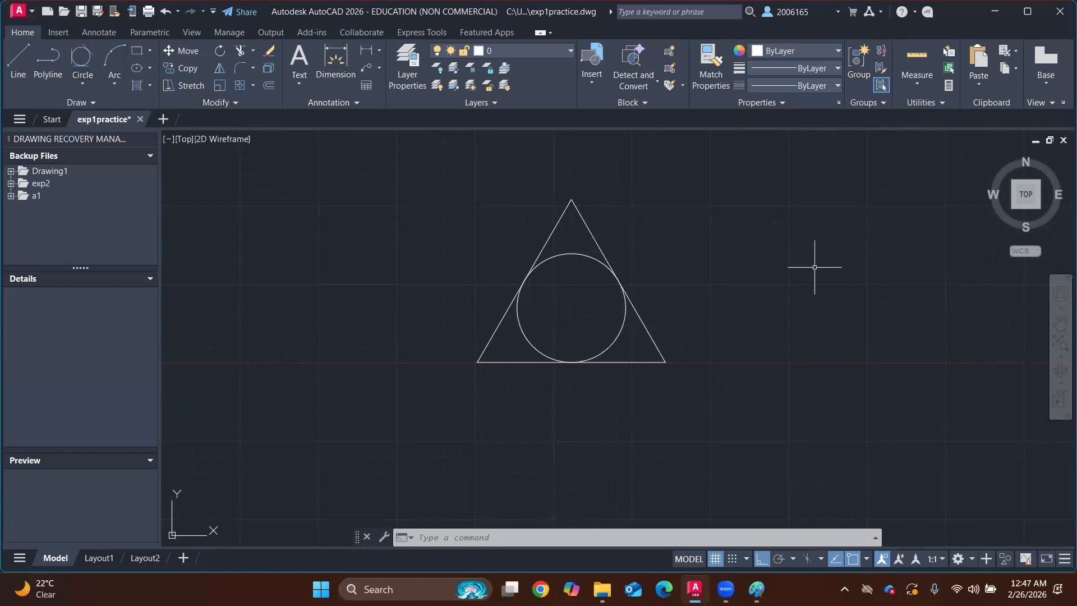
Draw a vertical line from the triangle's apex down to the midpoint of its base
key(Return)
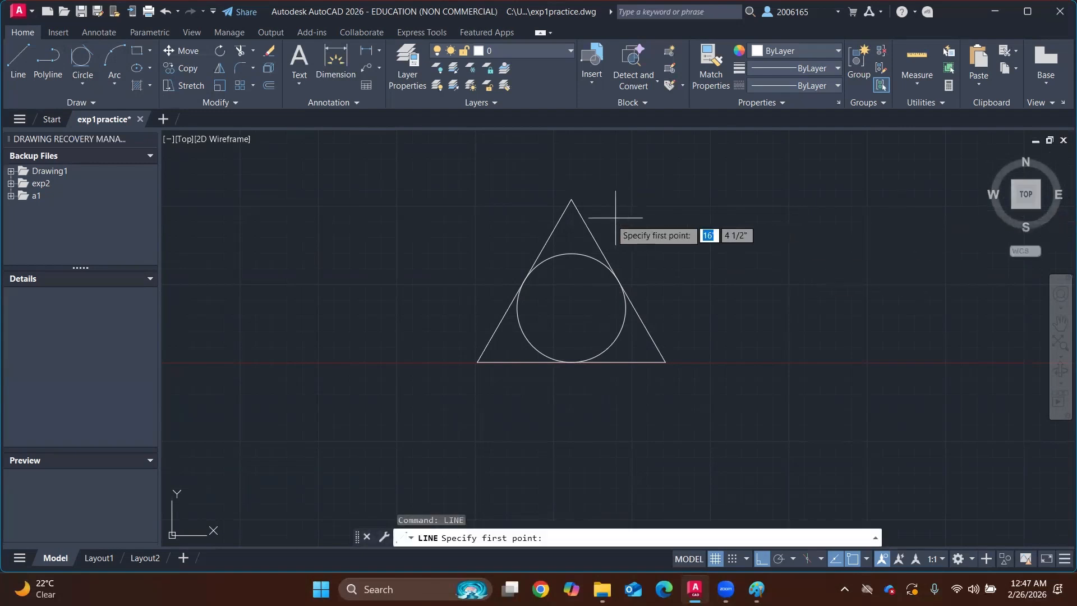
click(572, 199)
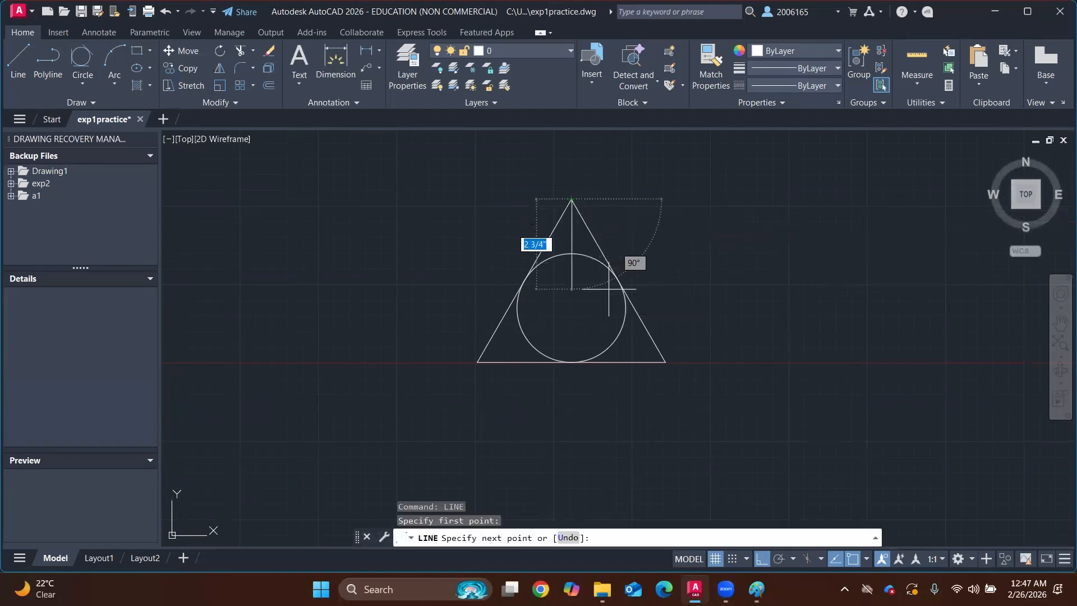
click(572, 362)
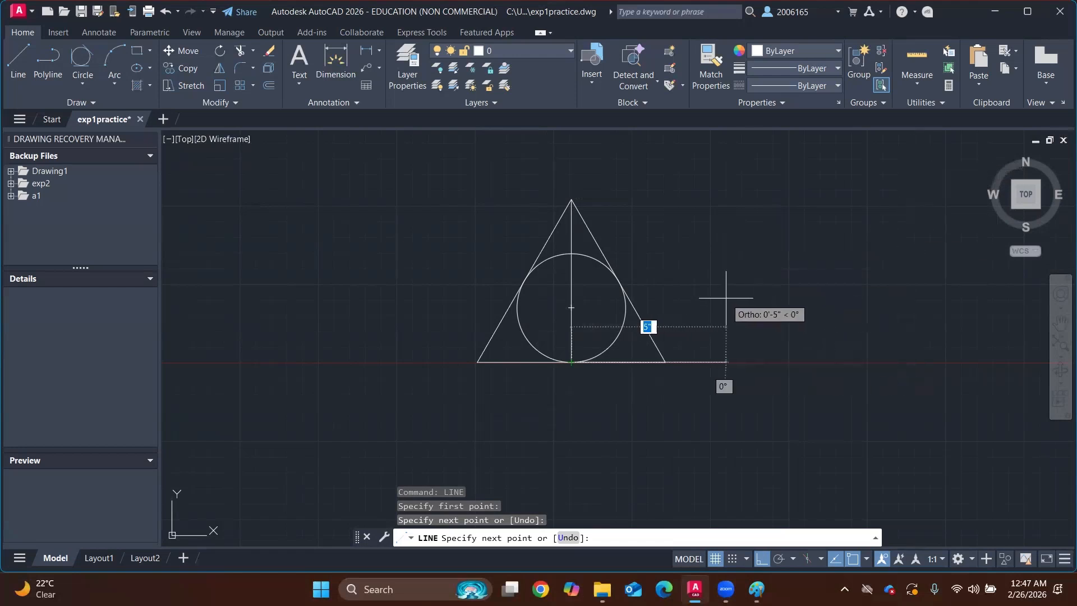
key(Return)
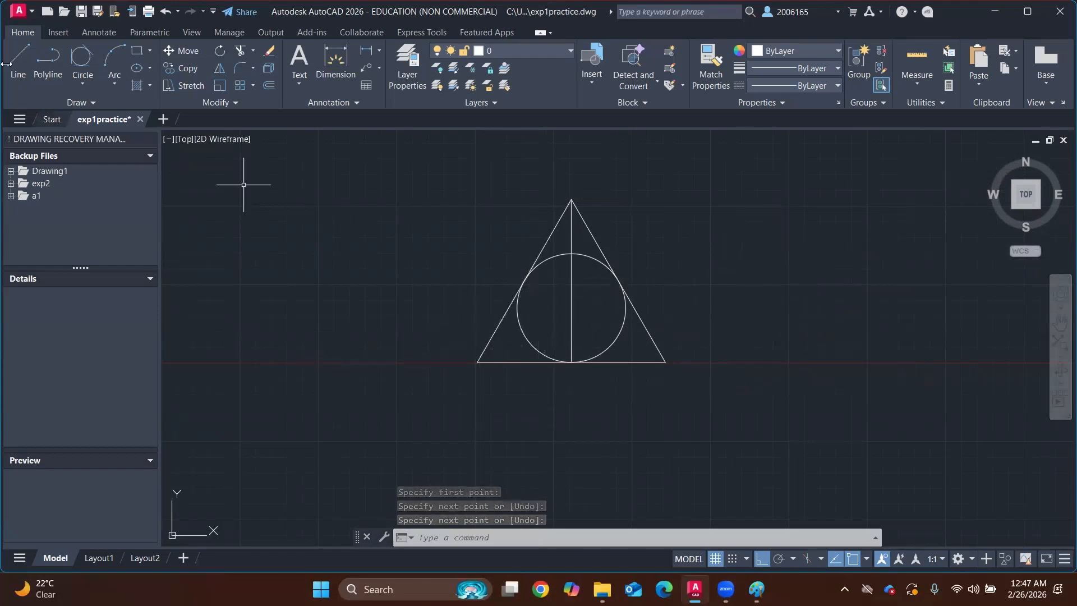
click(80, 82)
click(80, 82)
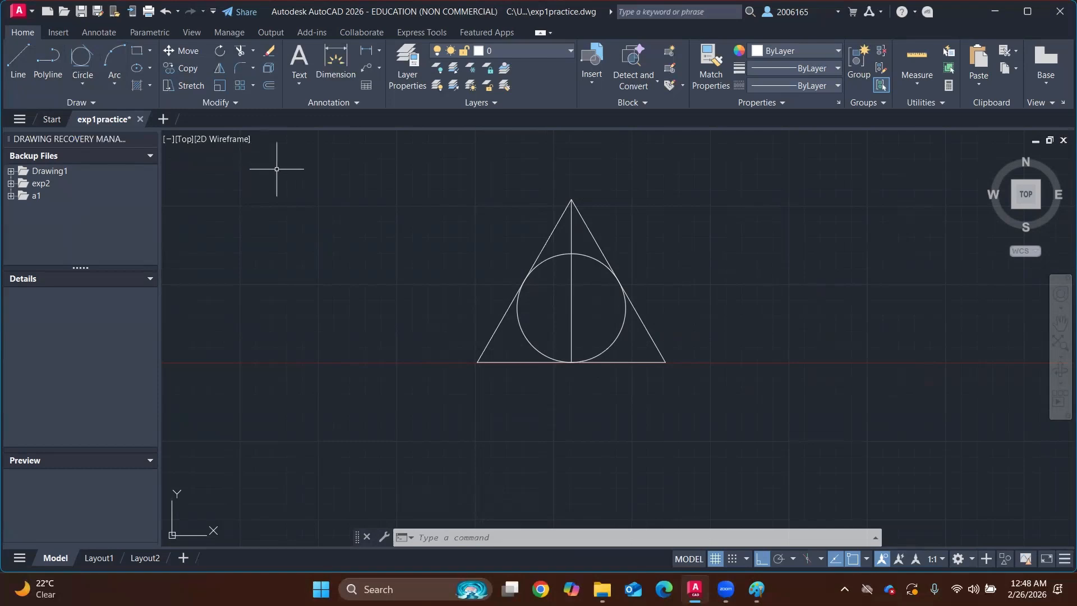
scroll(499, 294, down, 4)
middle_drag(656, 278, 353, 310)
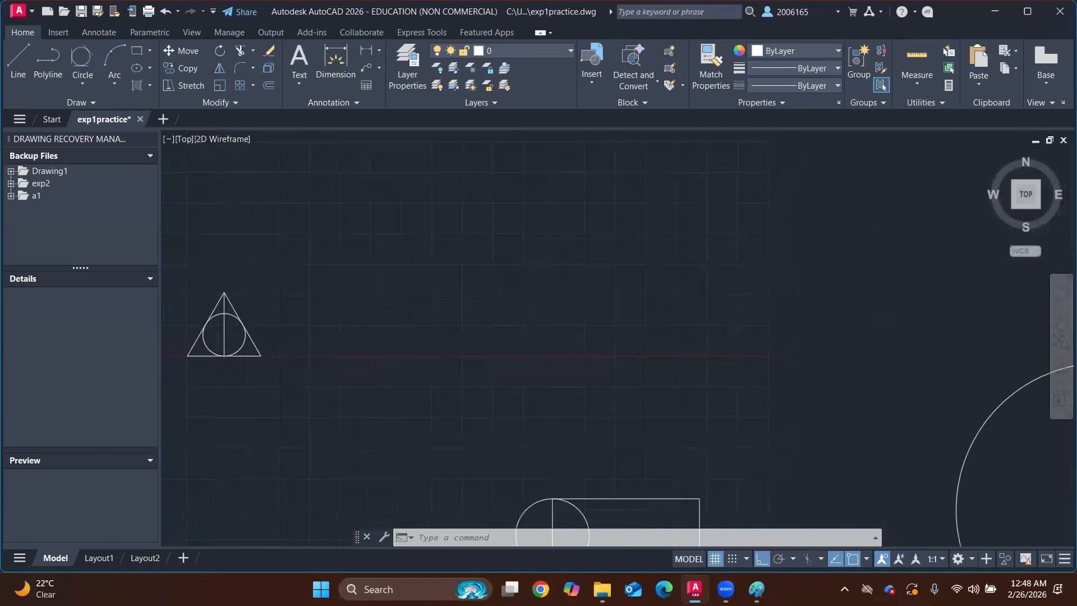
click(121, 90)
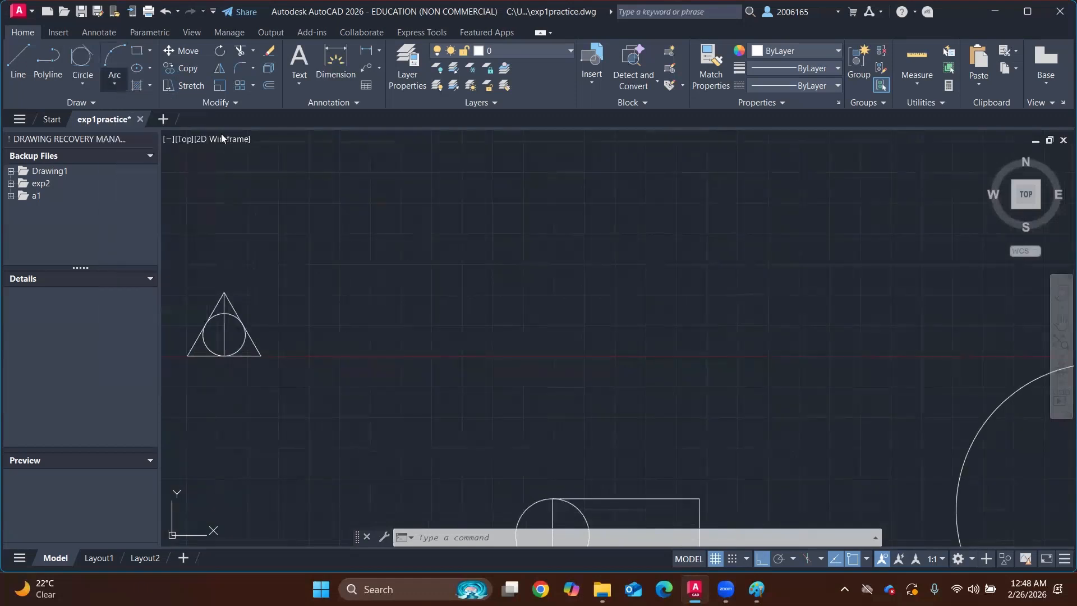
scroll(505, 401, down, 2)
middle_drag(627, 395, 654, 399)
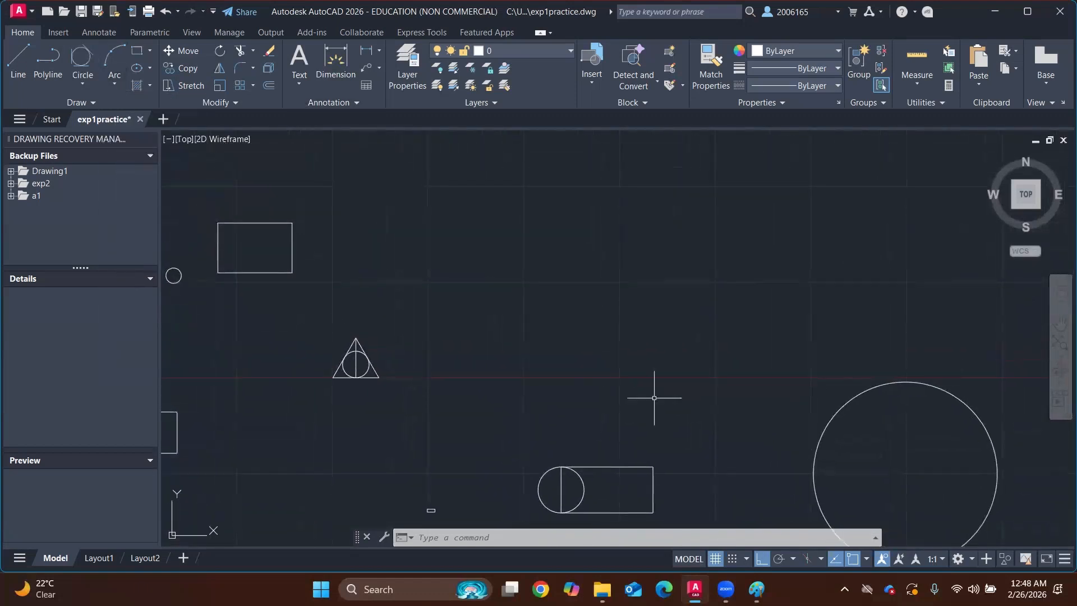
Try a three-point arc from the upper-left corner of the rectangle beside the five-sided outline through its upper-right corner, and undo it
middle_drag(277, 232, 457, 292)
scroll(474, 298, up, 4)
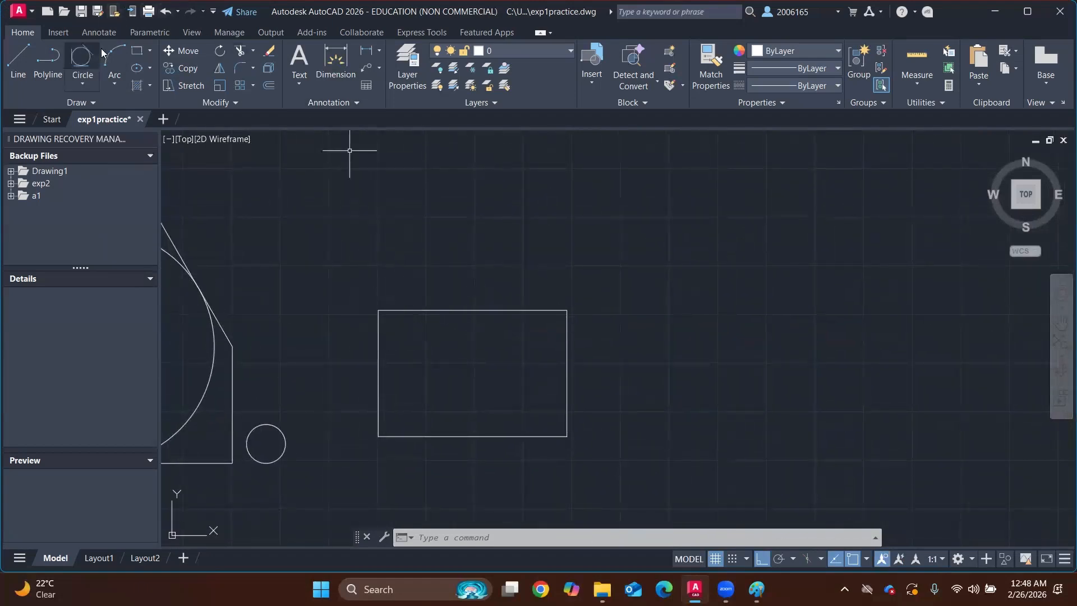
click(115, 56)
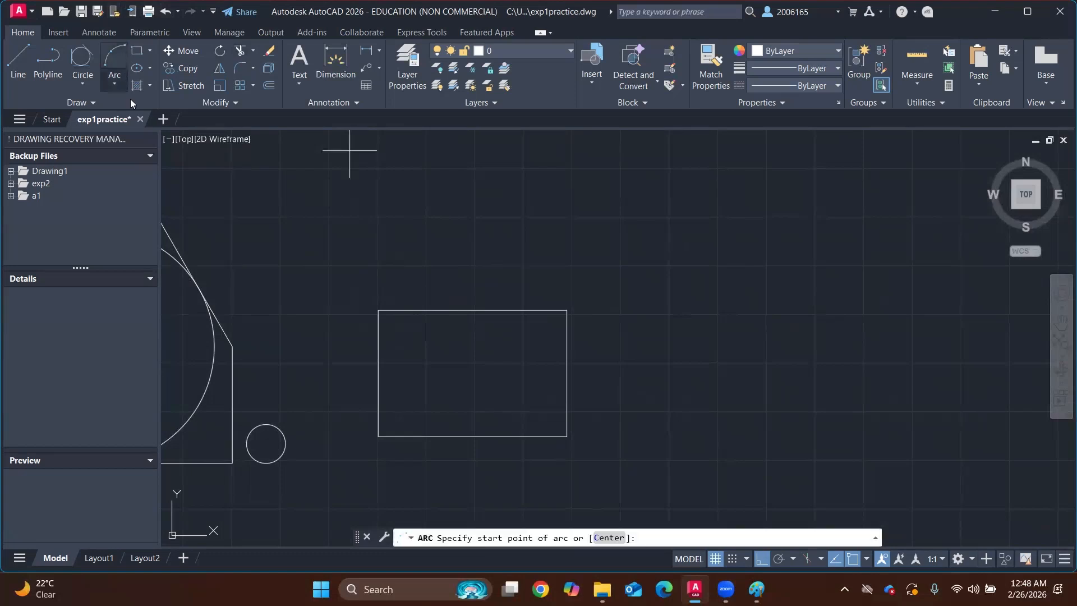
click(378, 310)
click(567, 309)
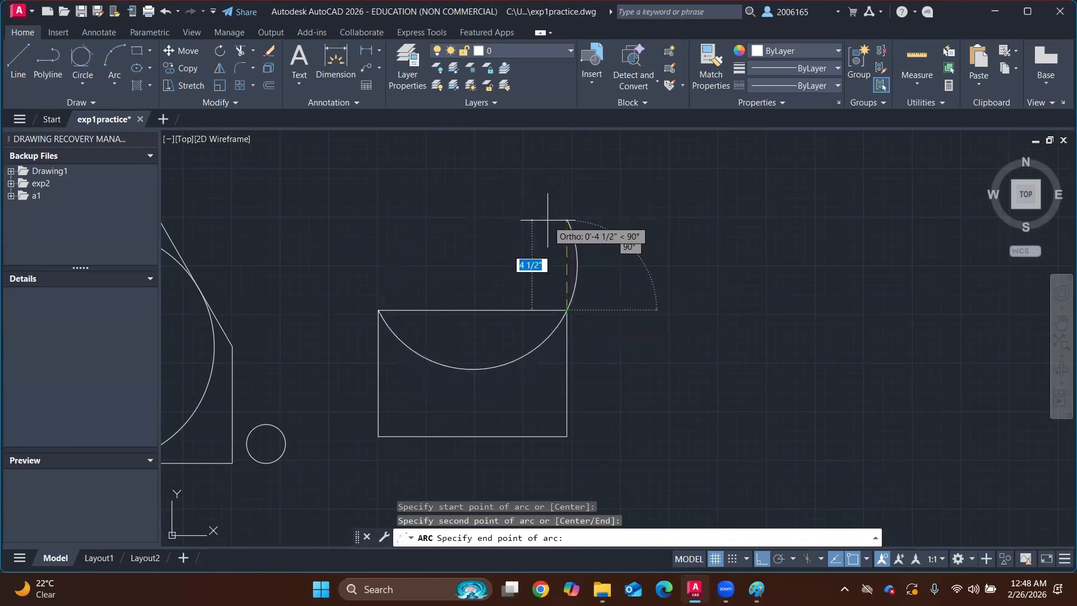
click(538, 204)
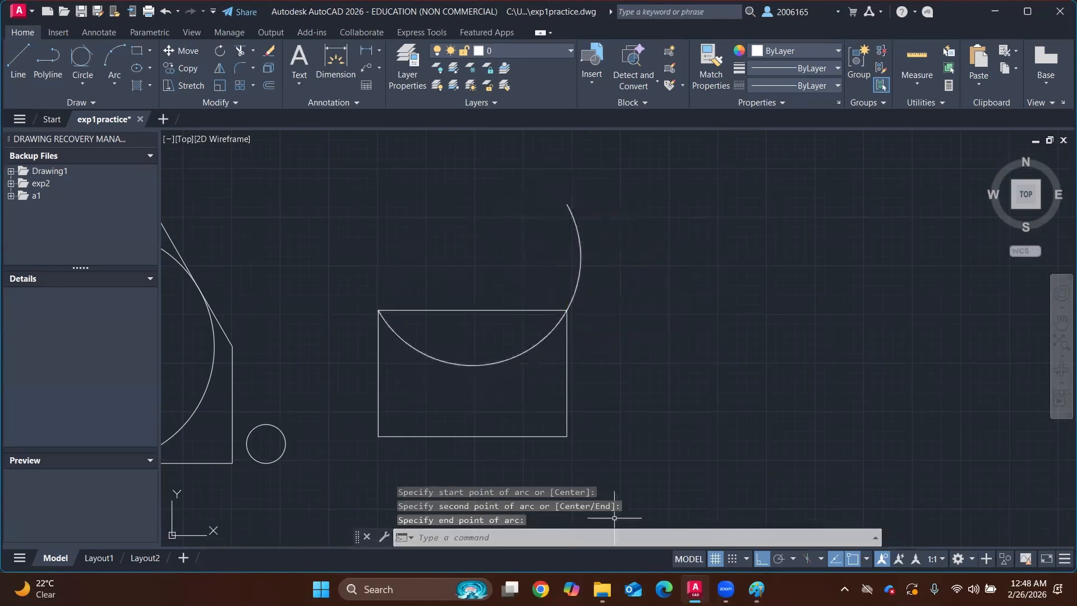
key(ctrl+z)
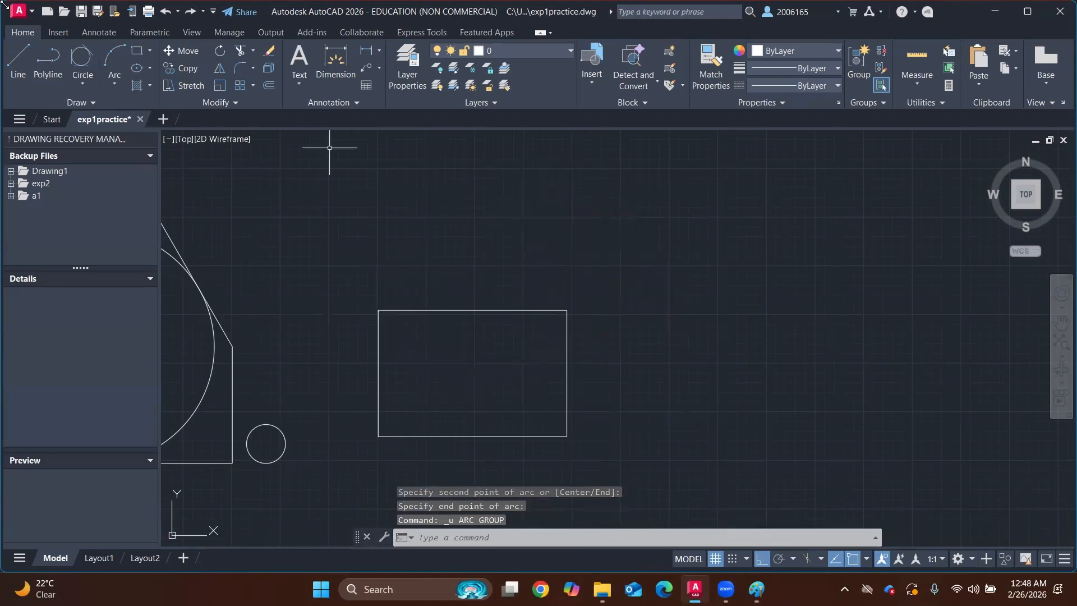
Try a three-point arc from the rectangle's upper-left corner through its upper edge's midpoint to its right side, and undo it
click(113, 82)
click(139, 108)
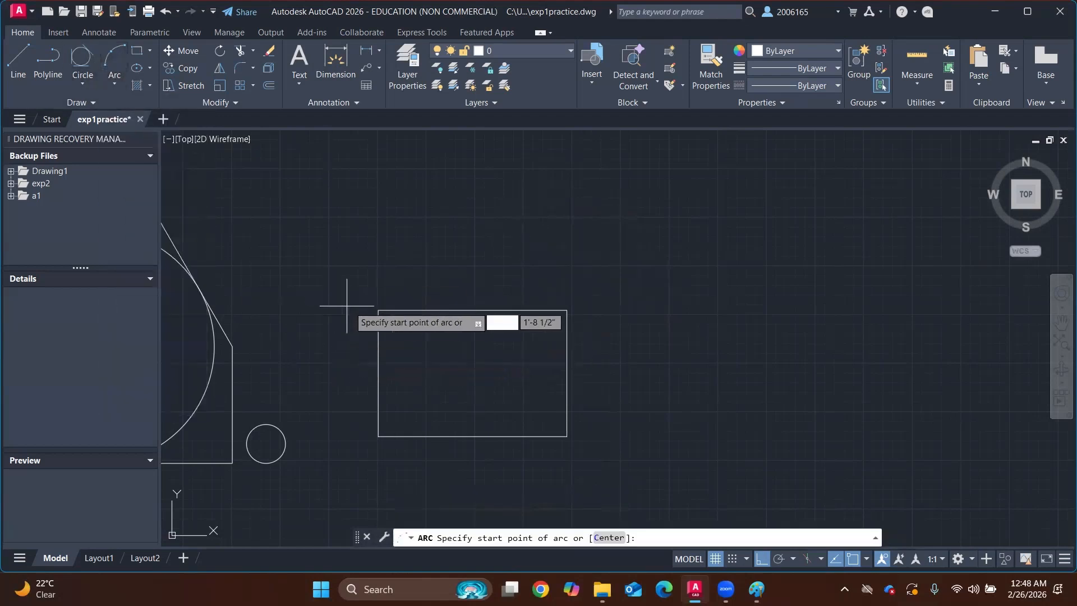
click(378, 310)
click(473, 349)
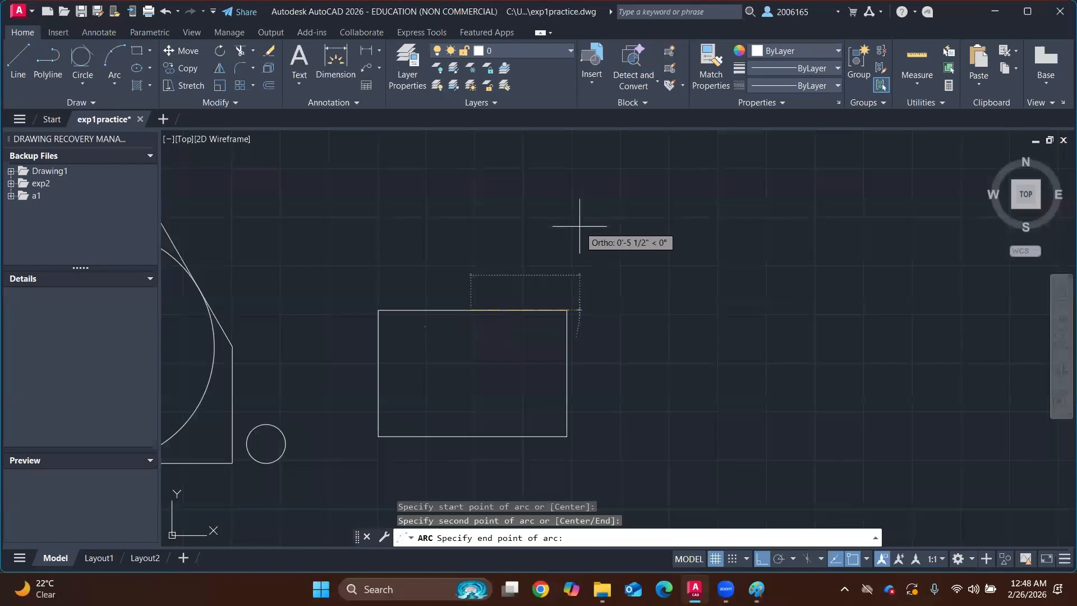
click(568, 381)
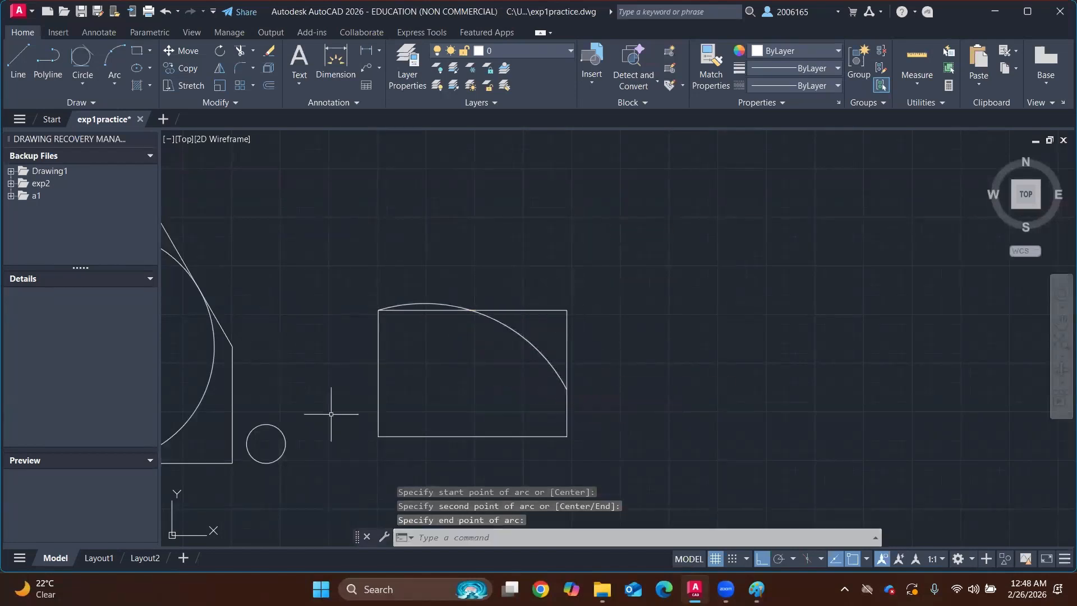
key(ctrl+z)
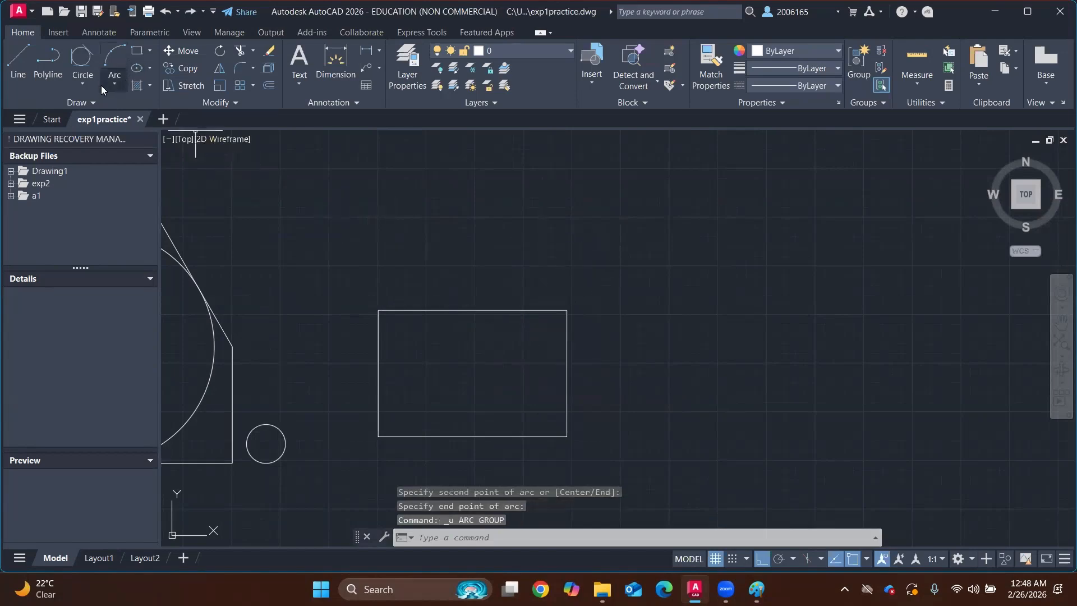
Draw a Start, Center, End arc inside the rectangle from its upper-left corner to its upper-right corner, centred on the upper edge's midpoint
click(111, 85)
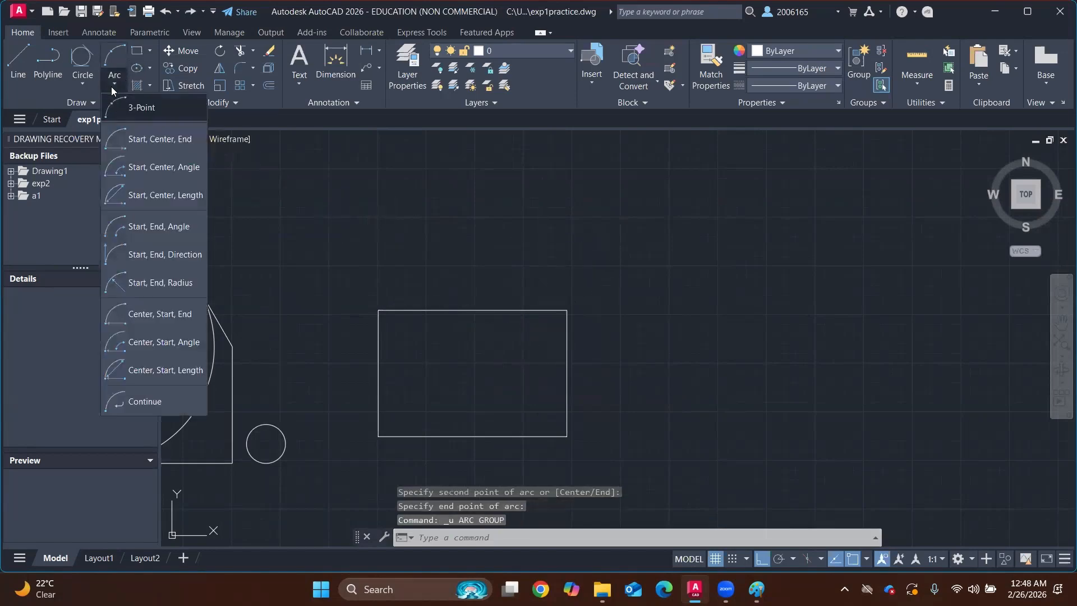
click(152, 139)
click(378, 310)
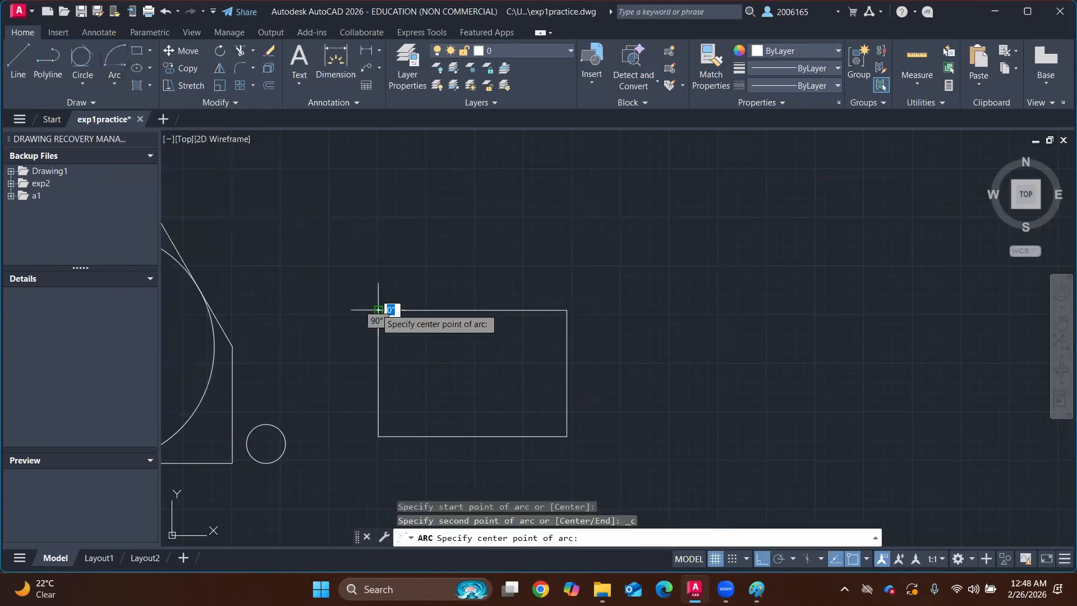
click(476, 310)
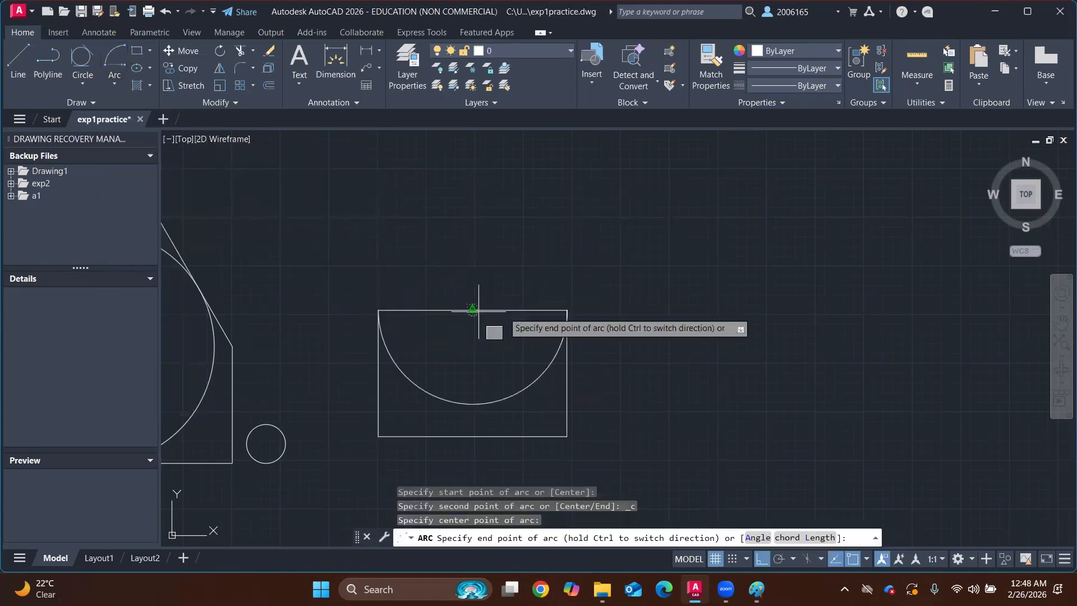
click(567, 311)
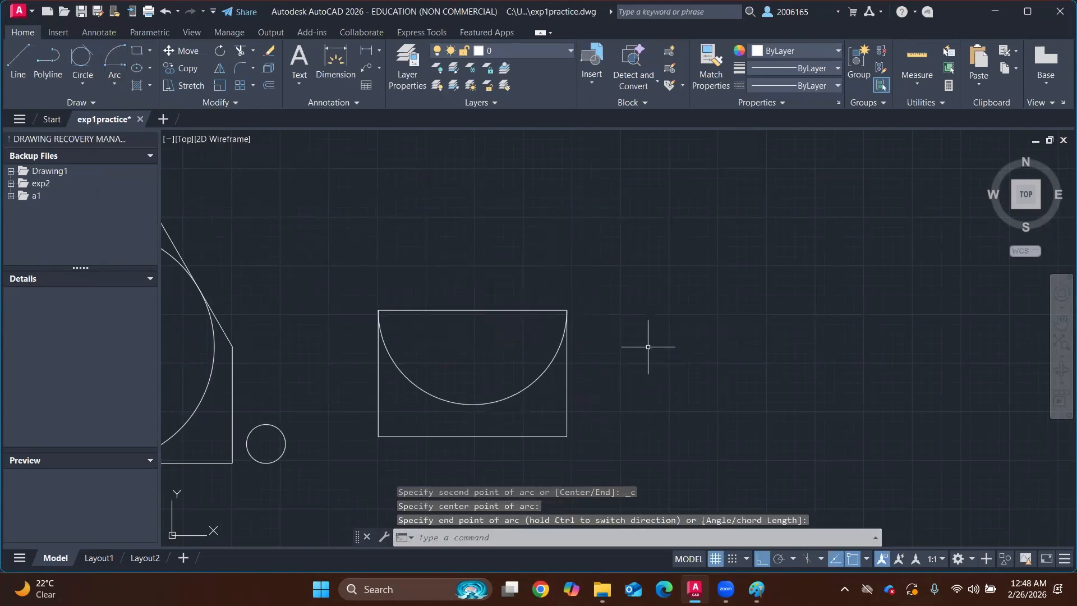
click(114, 84)
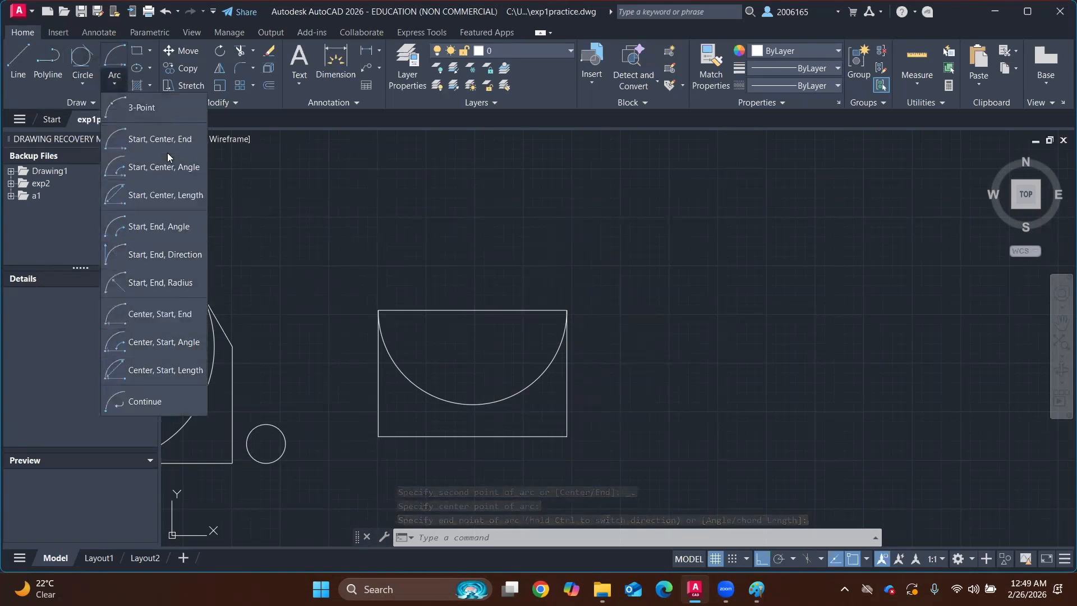
click(399, 254)
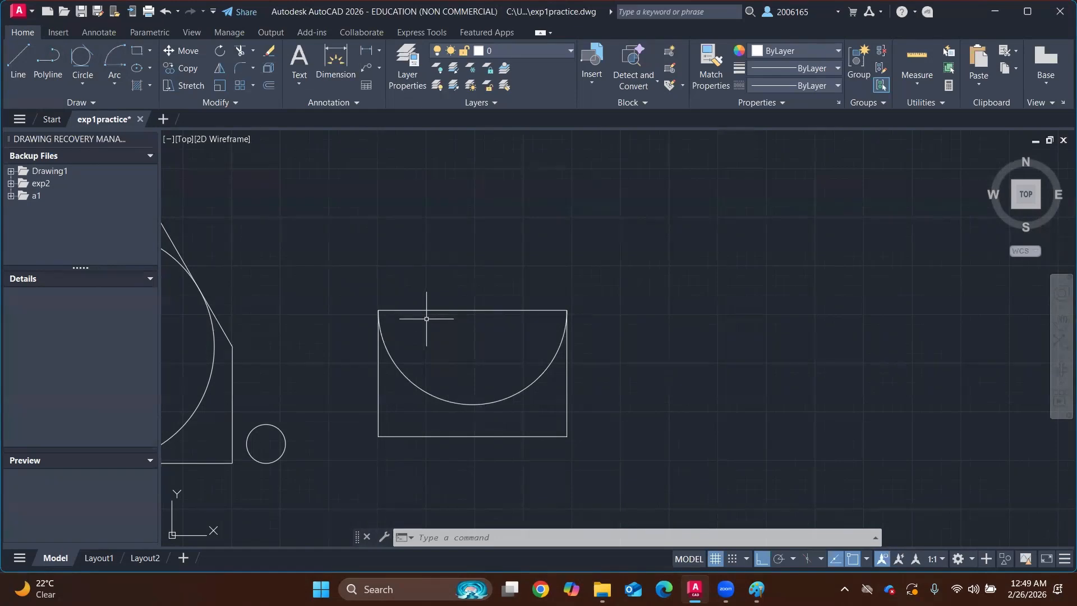
Place three donuts with a 1' inside and 2' outside diameter above and beside the five-sided outline
text(do)
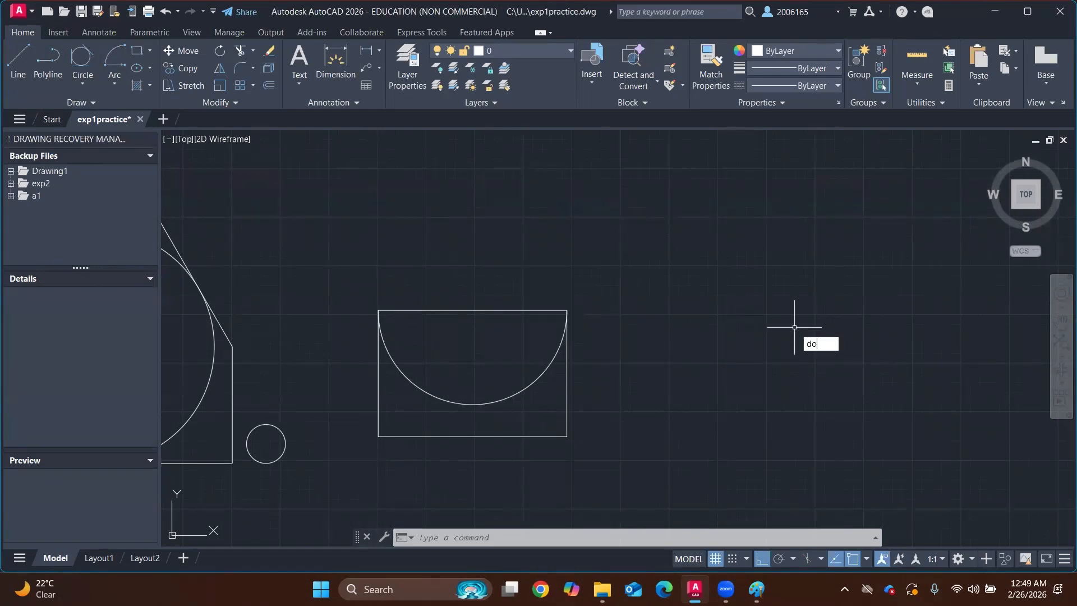
key(Return)
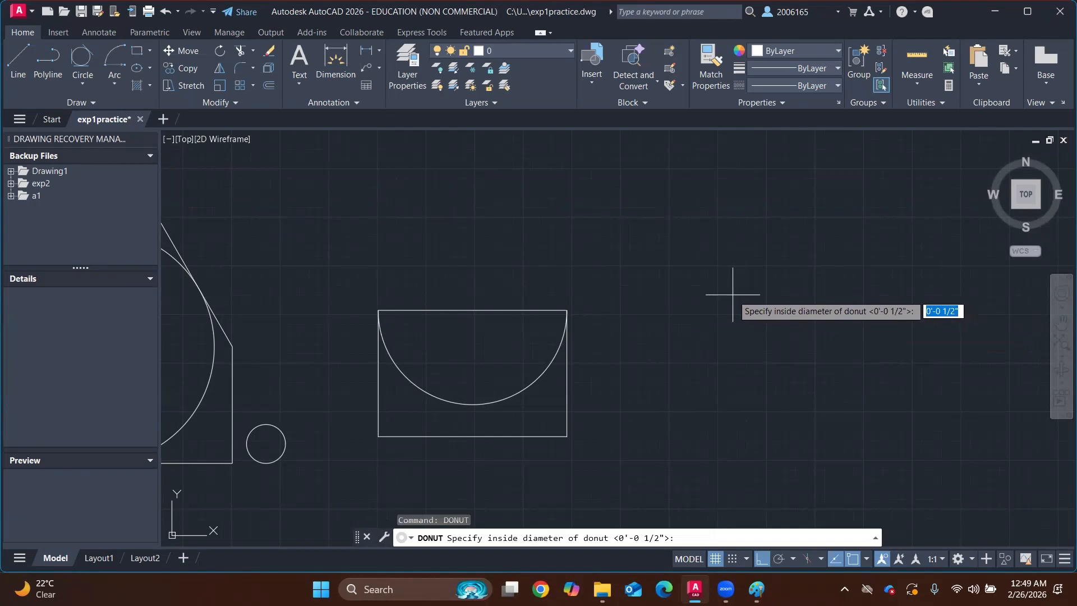
text(1)
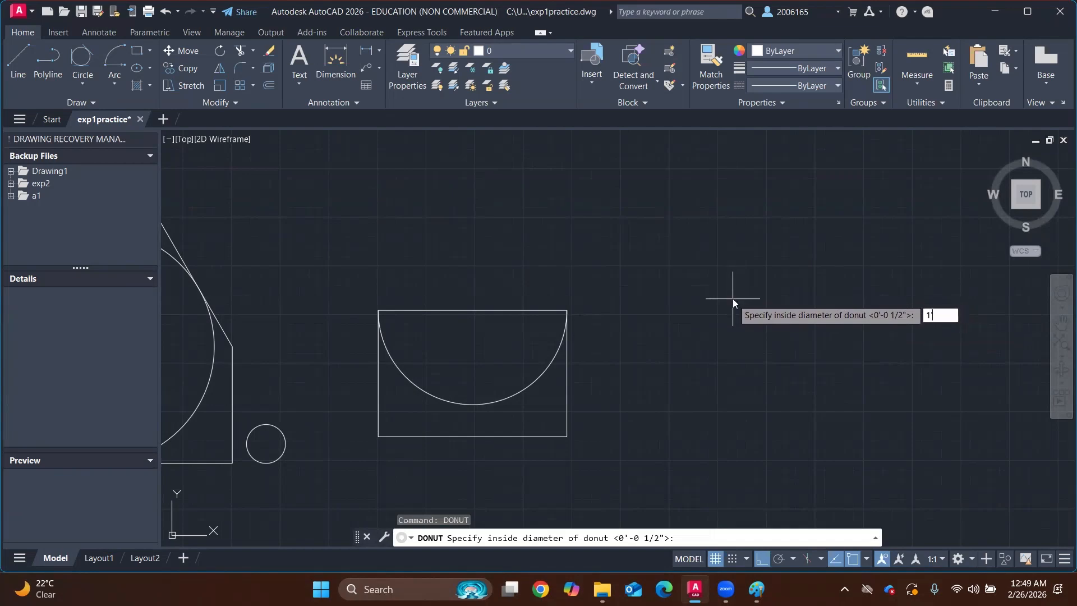
key(Return)
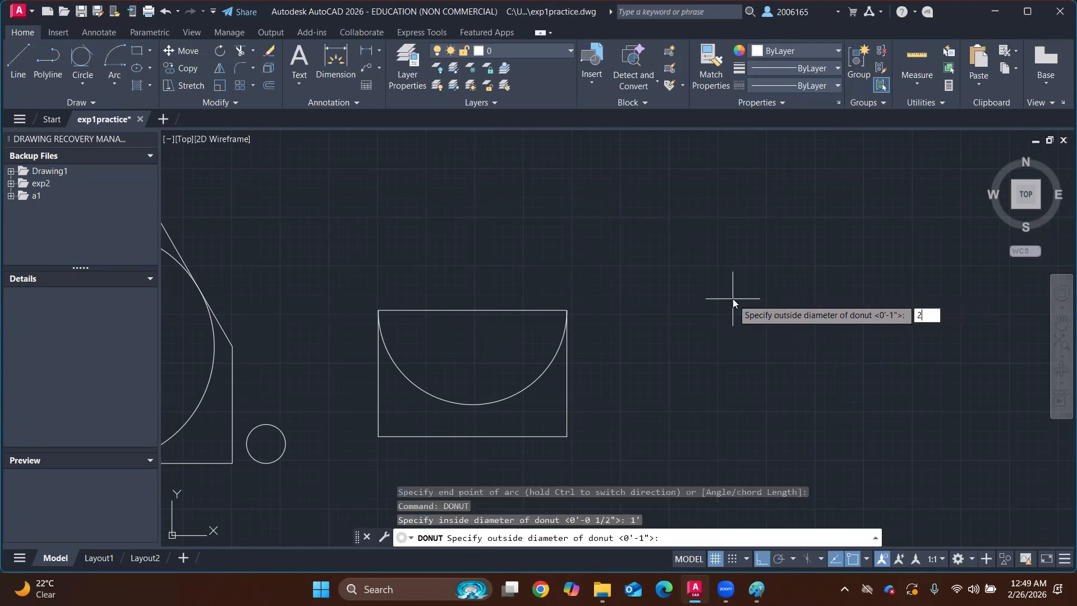
key(Return)
scroll(730, 414, down, 4)
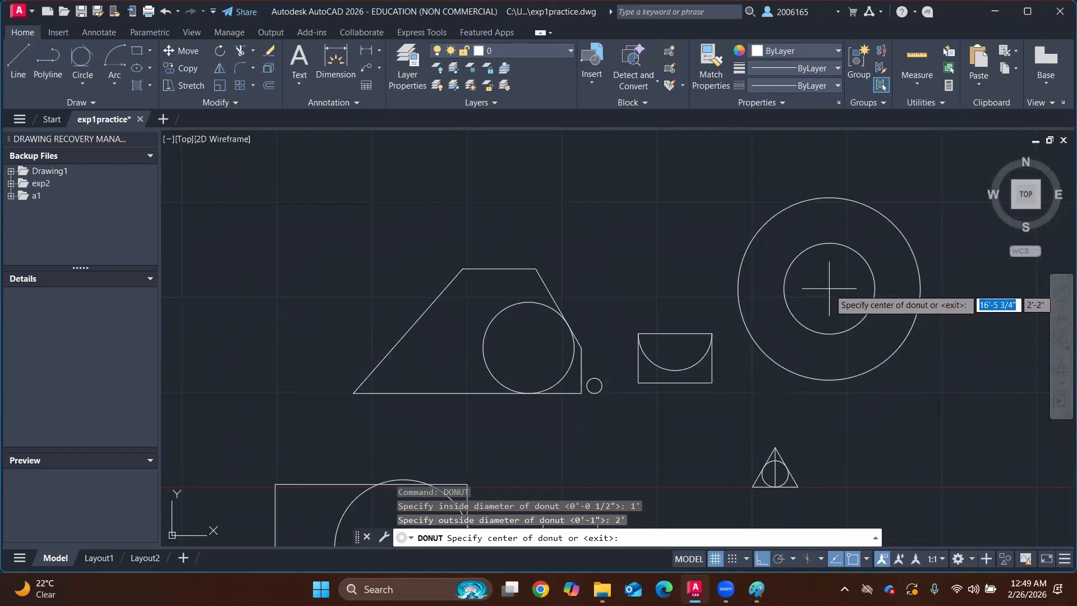
click(841, 279)
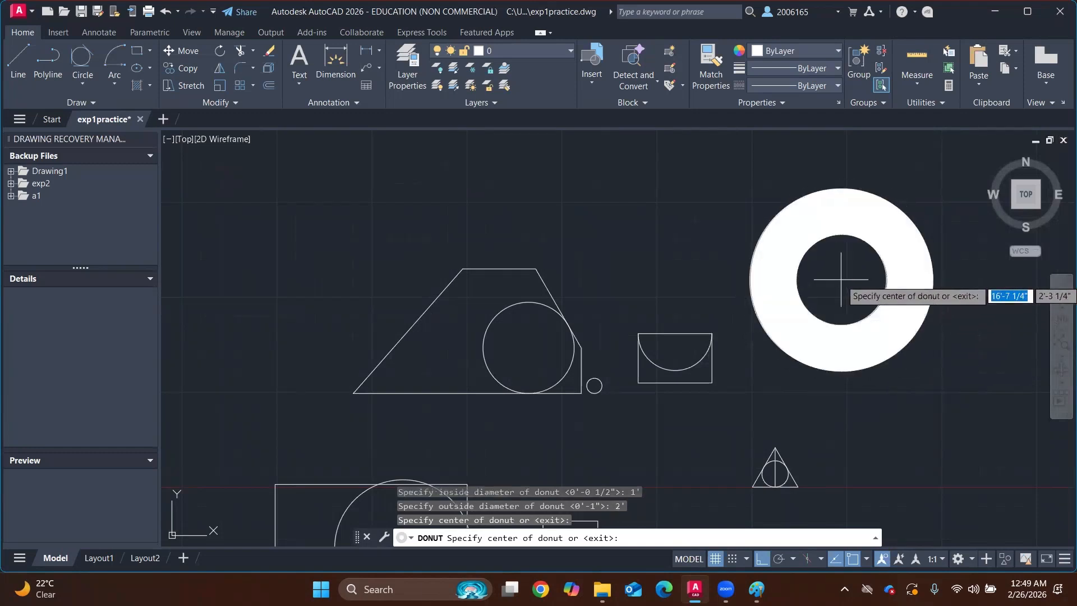
click(625, 221)
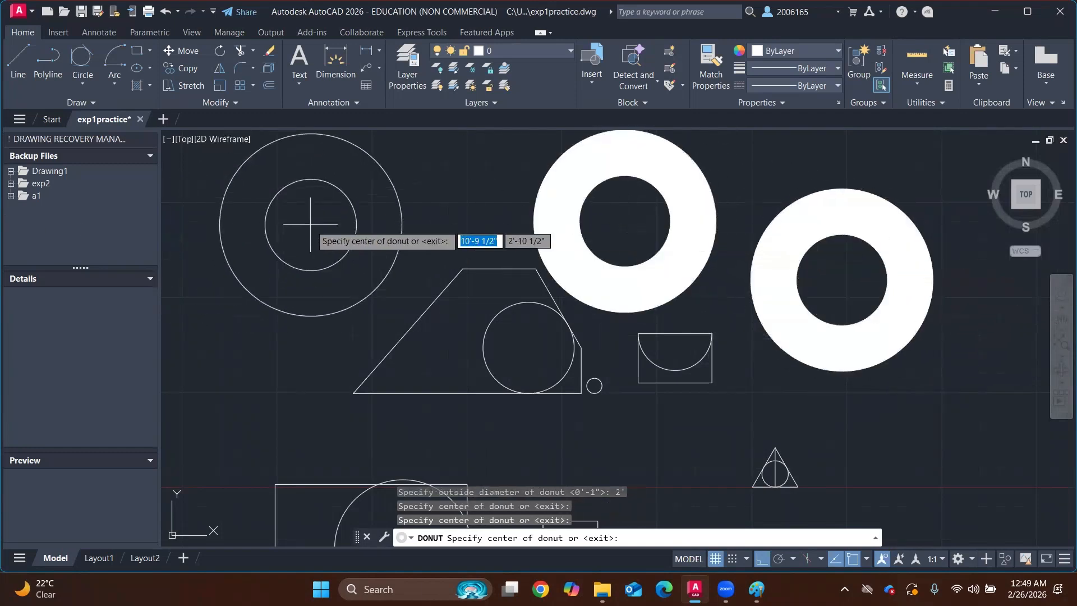
click(317, 222)
key(Return)
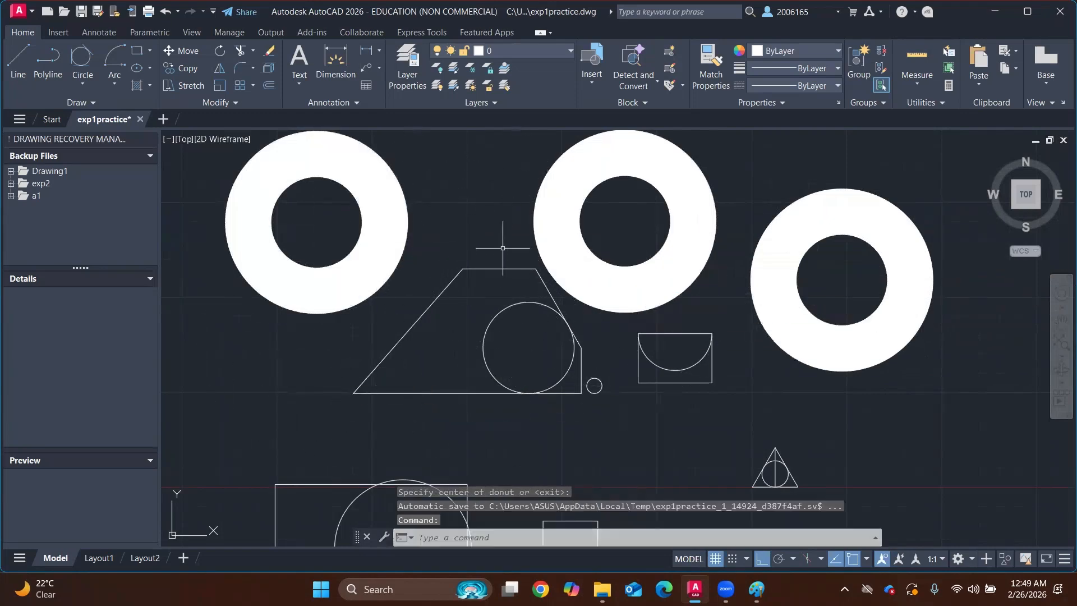
Start the Polygon command for a polygon in the empty area to the right of the donuts
scroll(503, 248, down, 3)
mouse_move(801, 308)
middle_down()
mouse_move(777, 288)
mouse_move(741, 300)
middle_up()
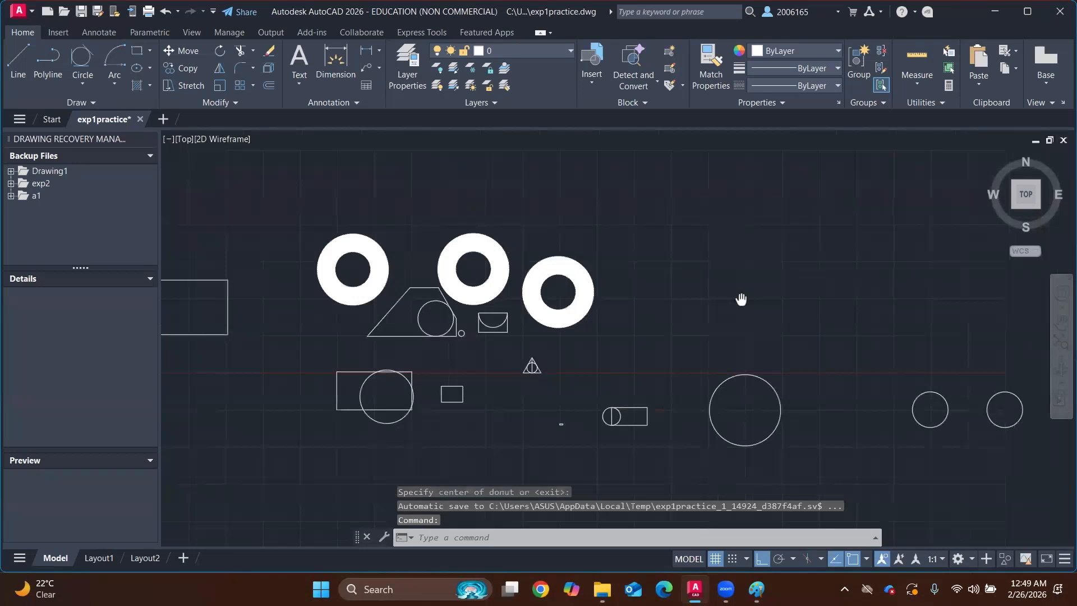
middle_drag(850, 250, 767, 297)
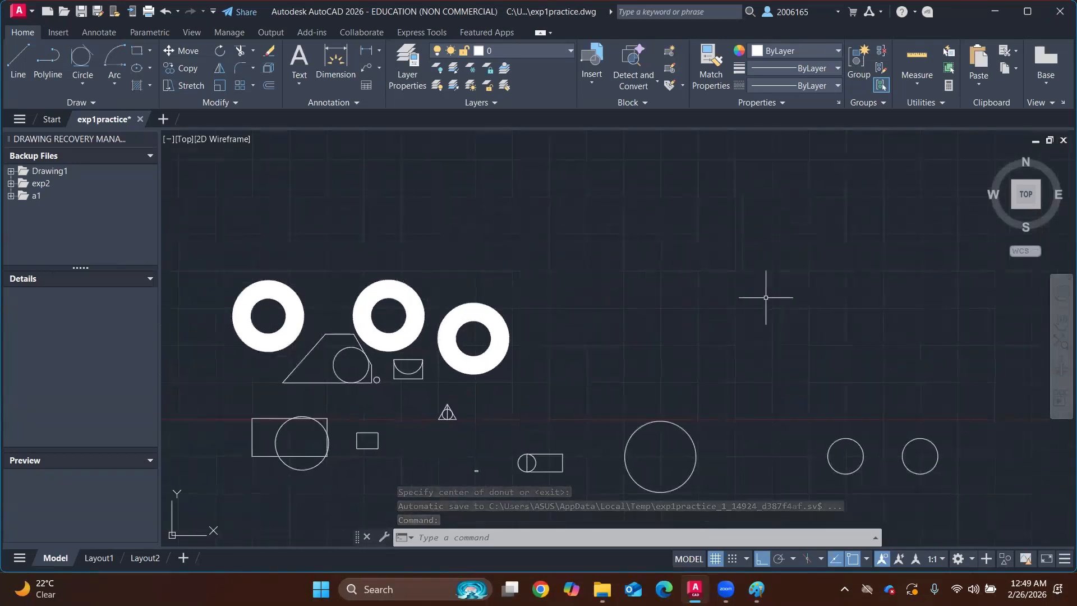
scroll(676, 275, up, 2)
middle_drag(698, 261, 637, 276)
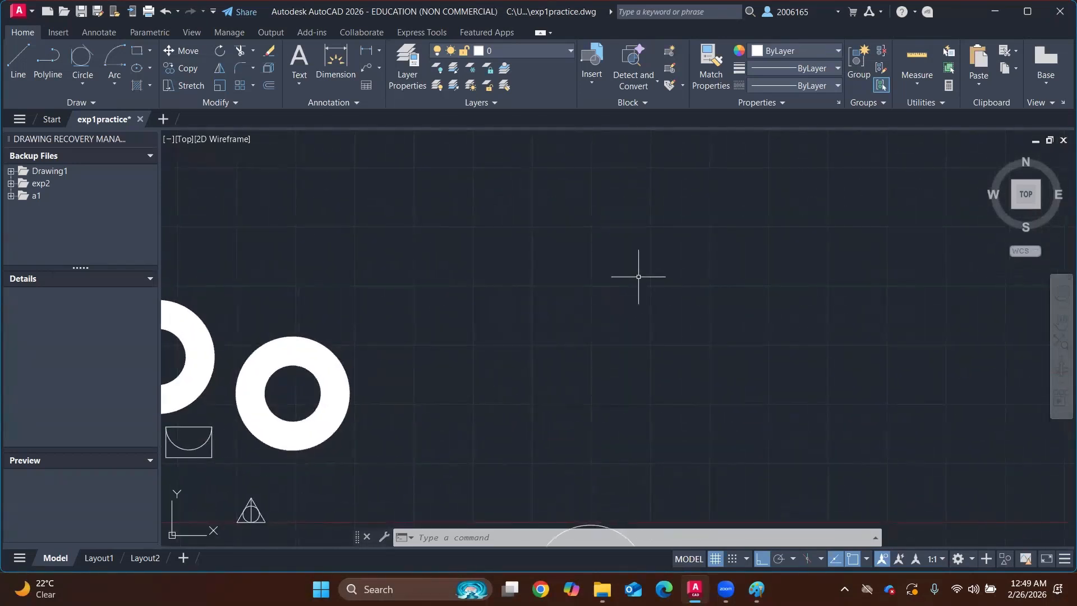
scroll(432, 324, down, 2)
middle_drag(188, 521, 283, 465)
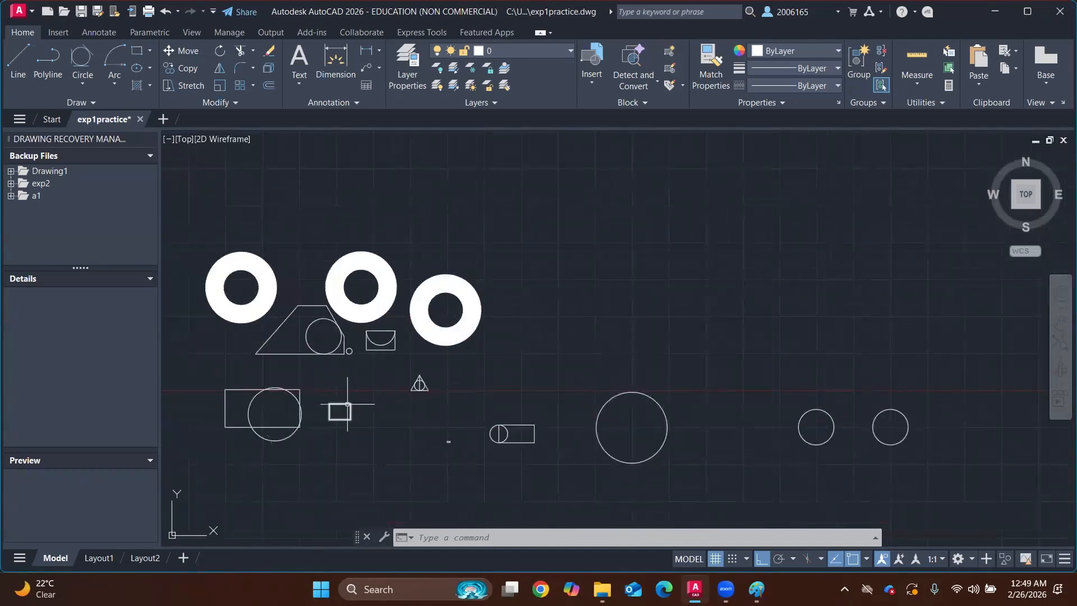
middle_drag(689, 220, 661, 257)
scroll(580, 317, up, 2)
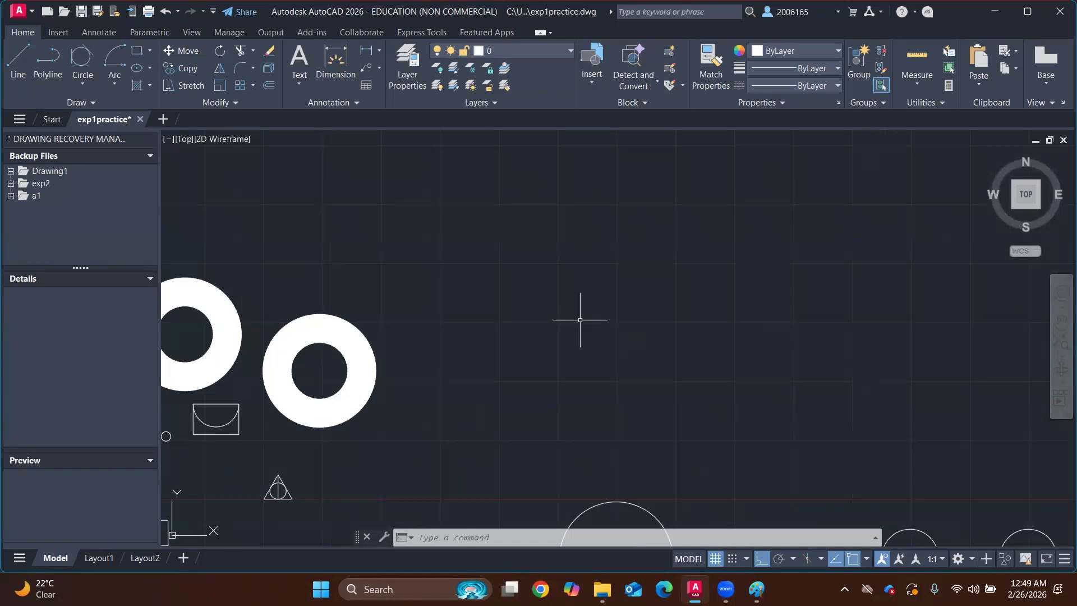
text(l)
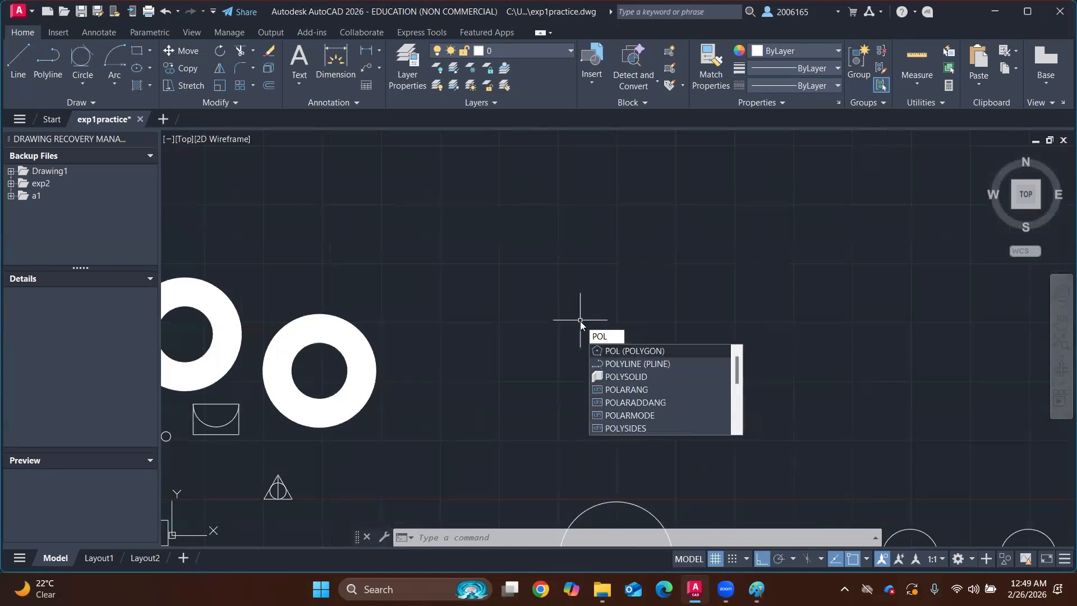
key(Return)
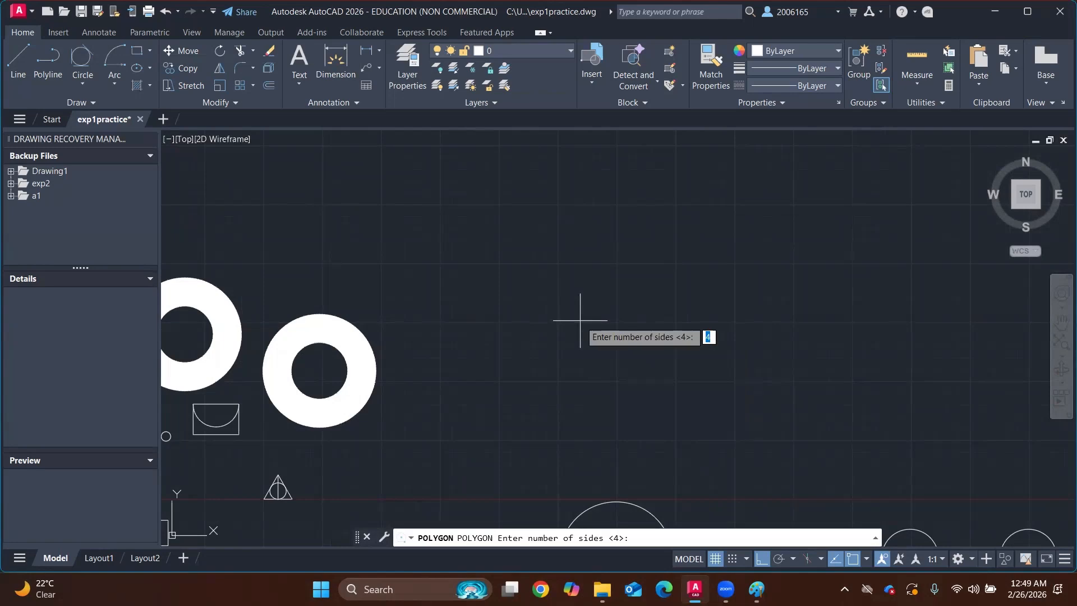
Draw a six-sided polygon centred on the large circle, inscribed in circle, with a radius of about 11"
text(6)
key(Return)
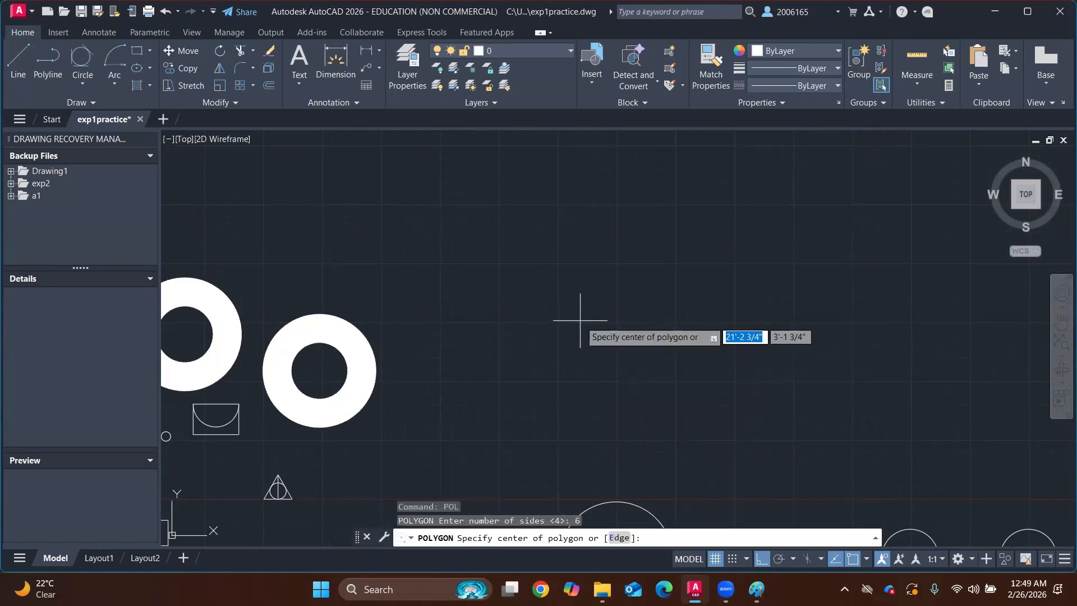
scroll(573, 308, down, 2)
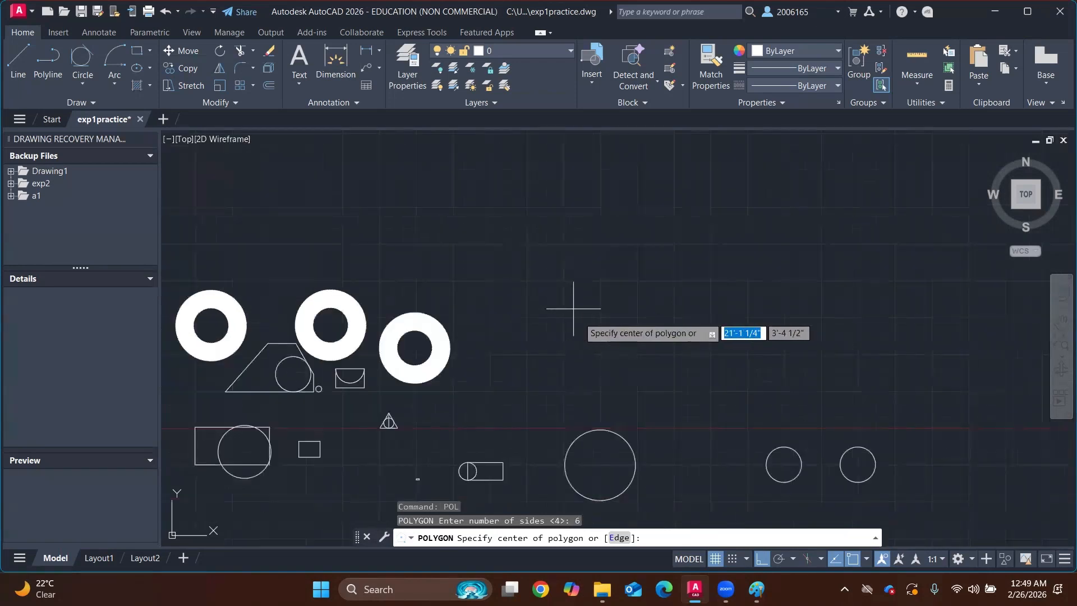
middle_drag(604, 354, 595, 252)
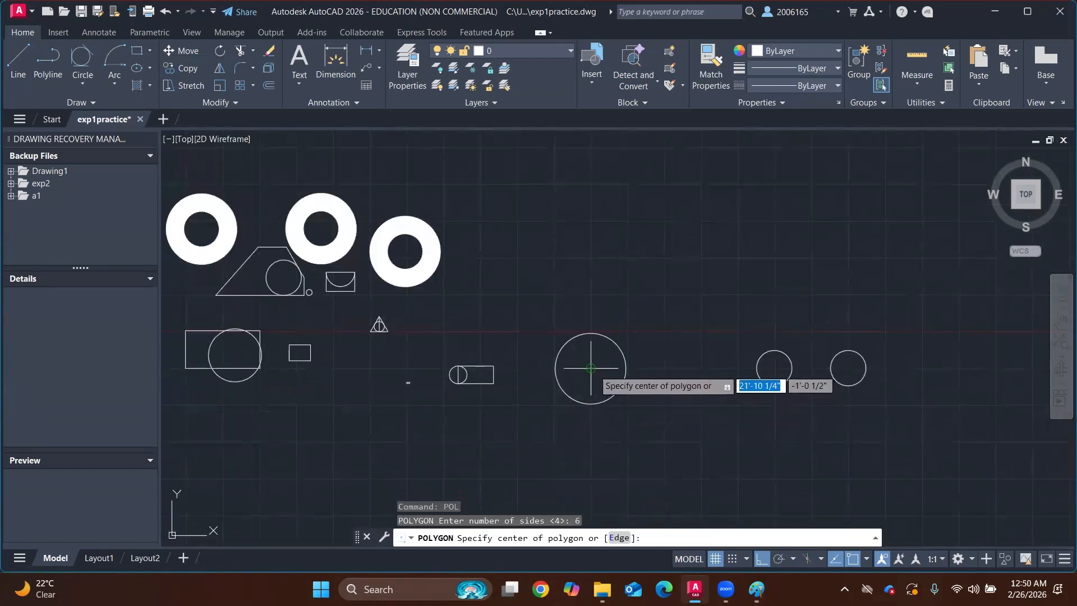
scroll(594, 370, up, 3)
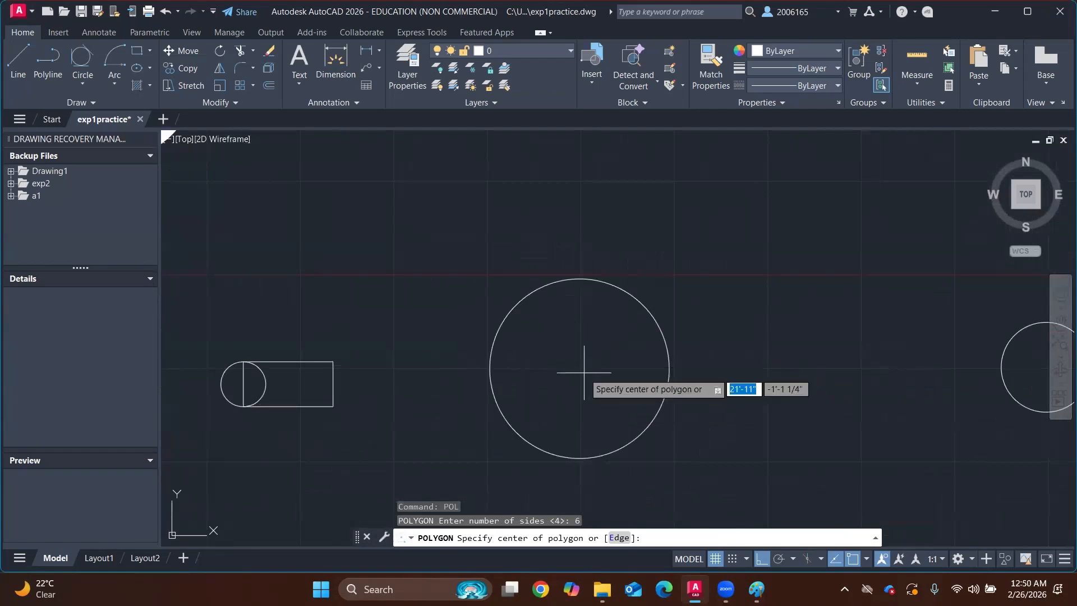
click(582, 367)
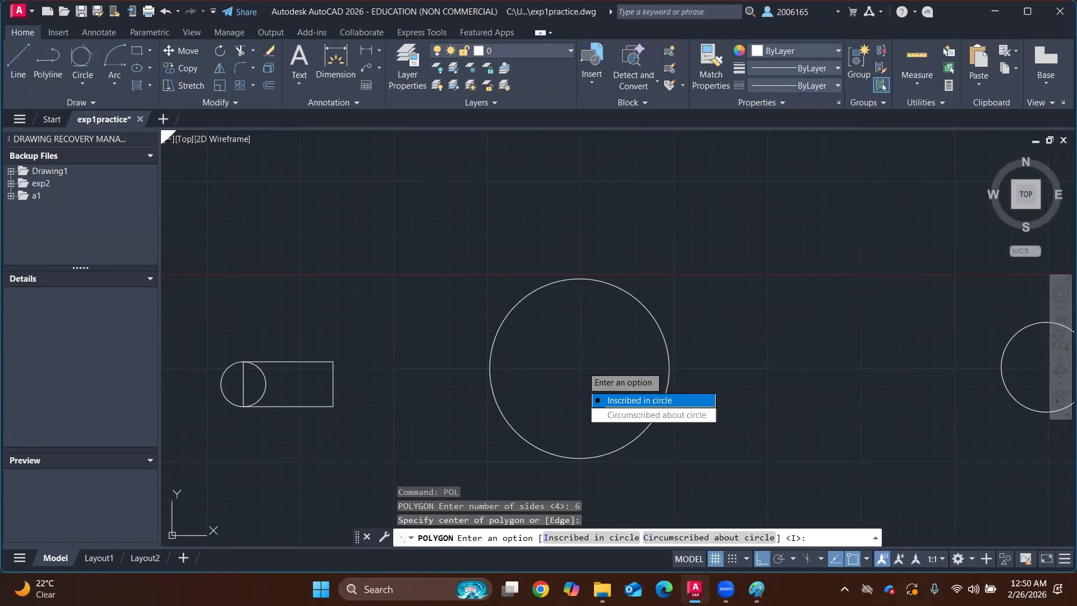
click(629, 400)
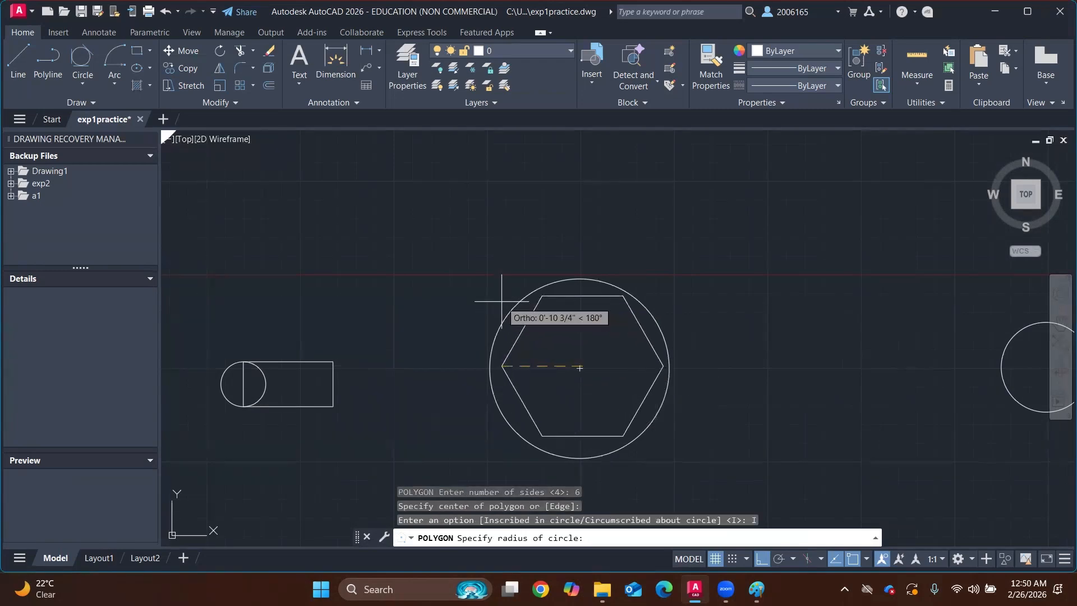
click(496, 328)
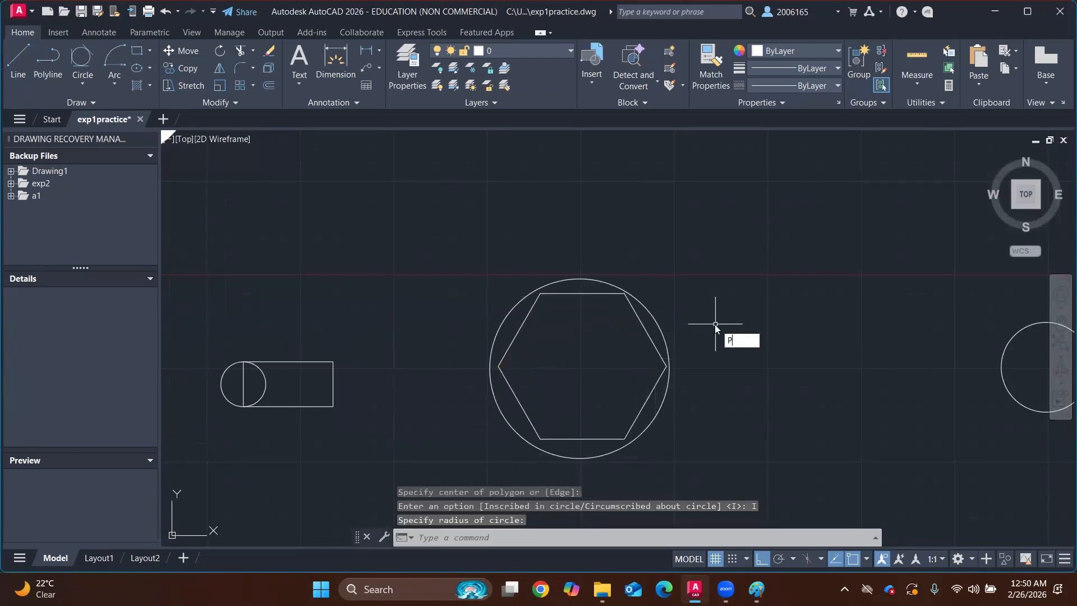
Draw a second six-sided polygon on the large circle's centre, circumscribed about circle, with a radius of about 12"
text(POL)
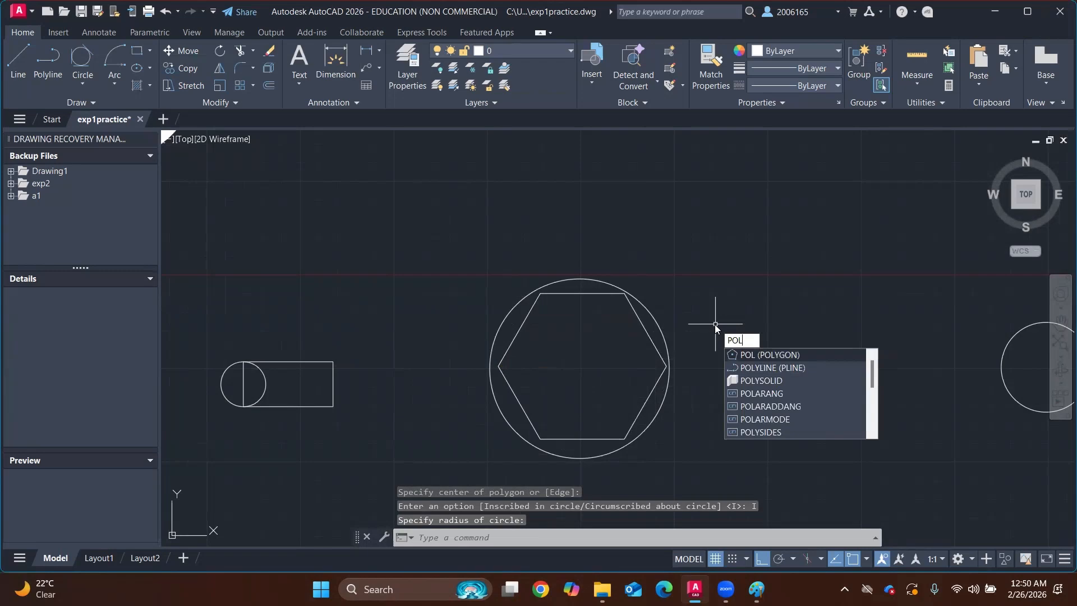
key(Return)
key(Return)
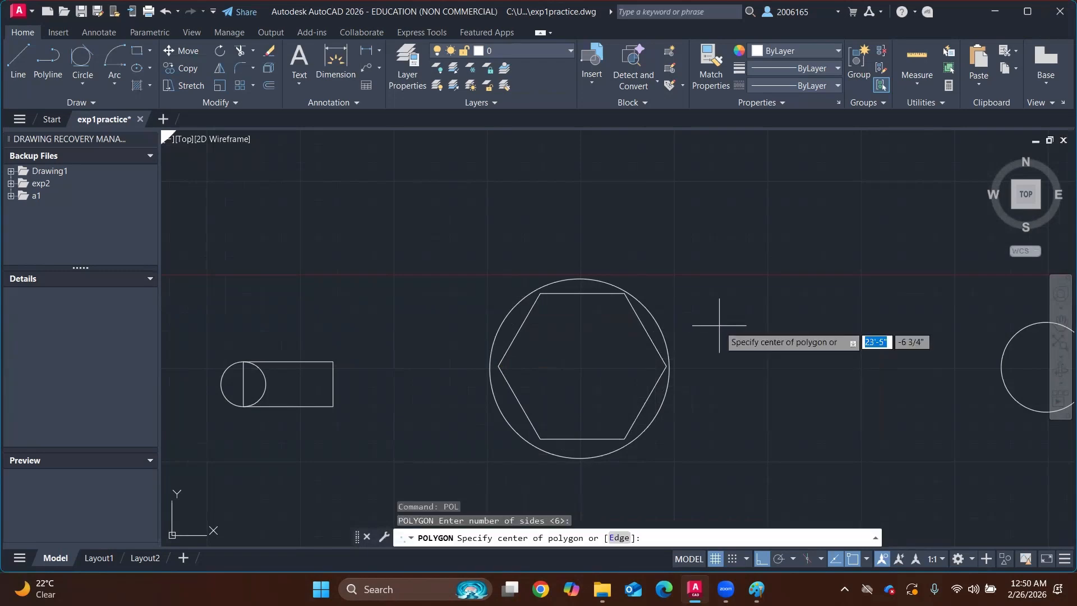
click(581, 367)
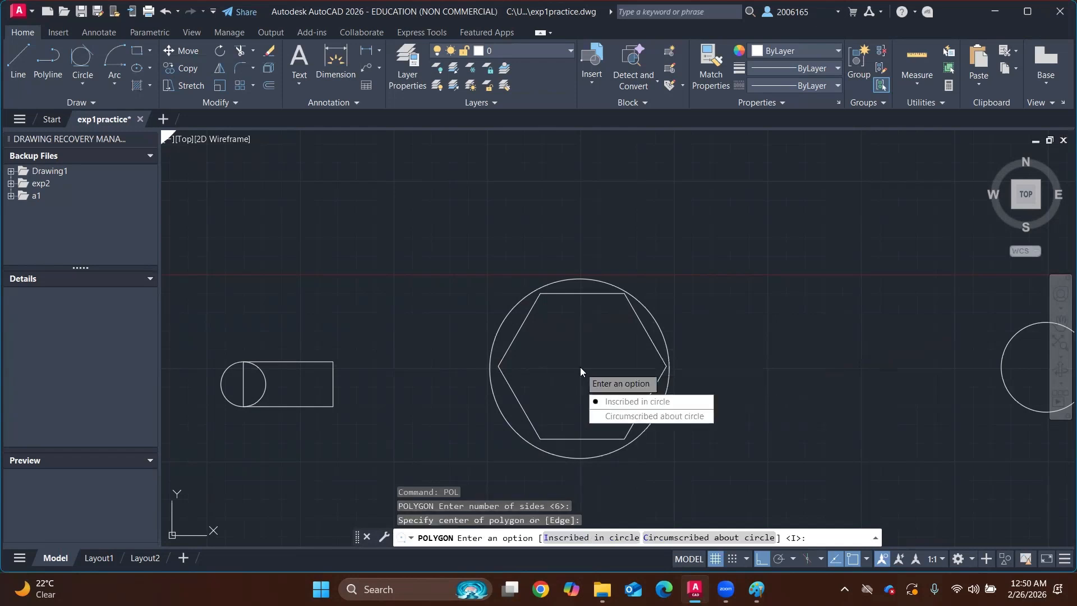
click(654, 415)
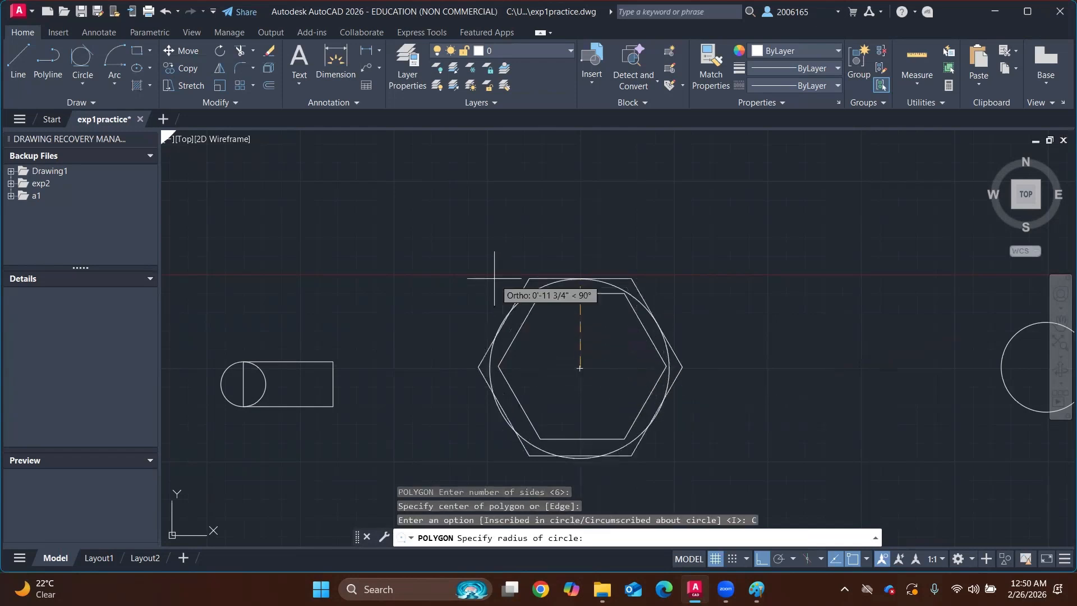
click(496, 274)
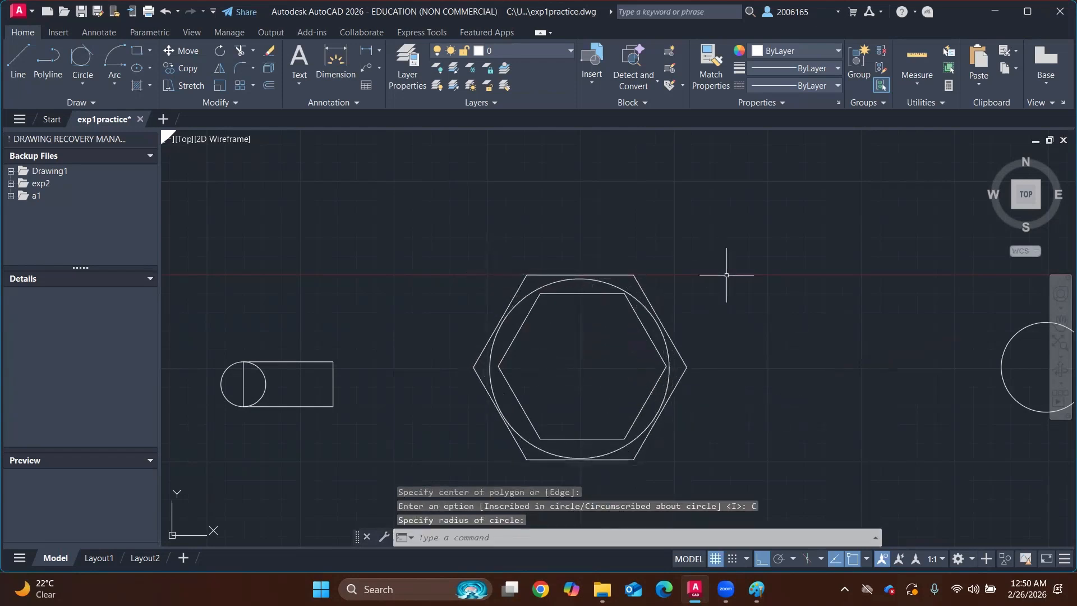
Draw a flat-topped six-sided polygon inside the nearer of the two small circles, centred on it, using the Inscribed in circle option
scroll(726, 274, down, 4)
middle_drag(900, 311, 746, 317)
scroll(703, 330, up, 8)
middle_drag(675, 267, 646, 335)
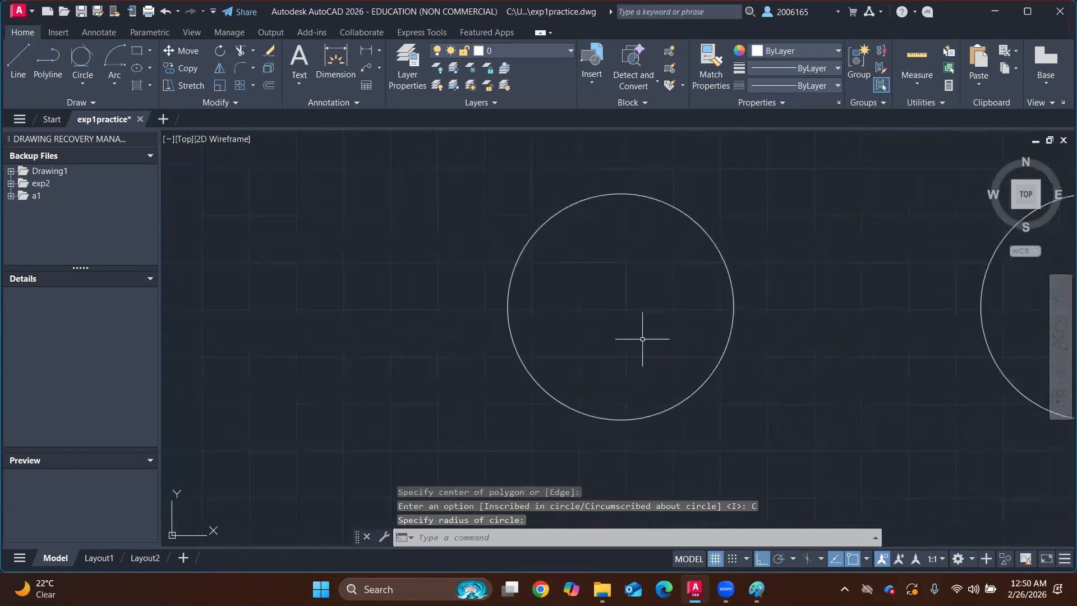
text(POL)
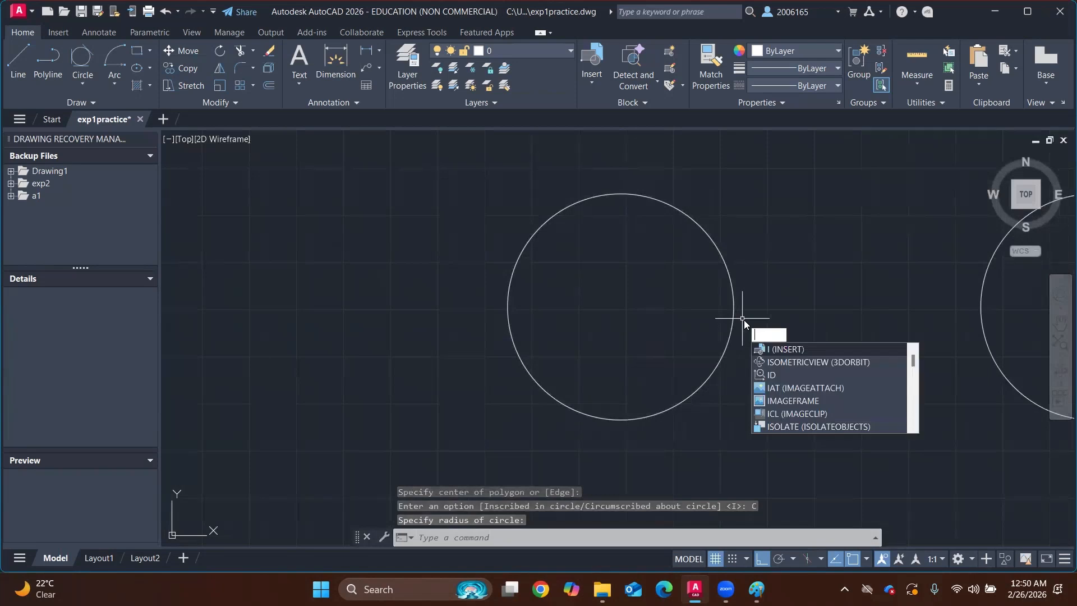
key(Return)
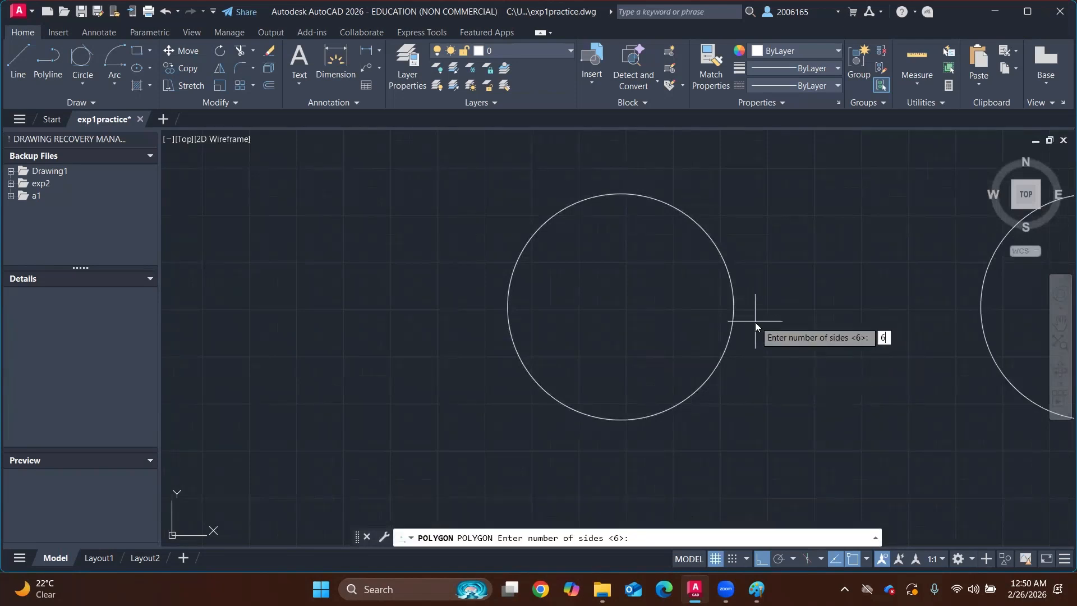
key(Return)
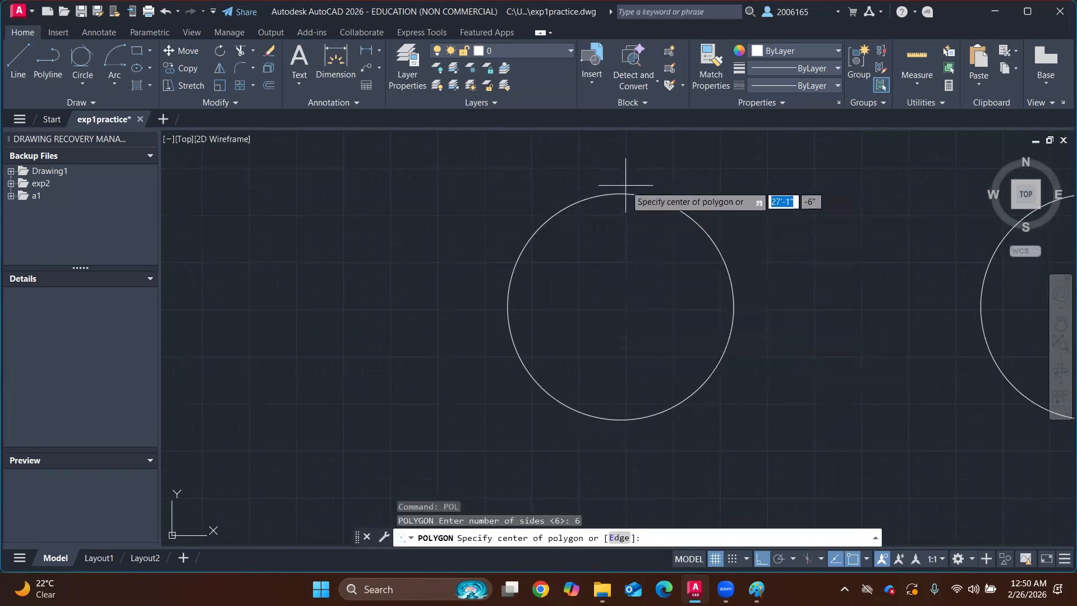
click(621, 307)
click(679, 342)
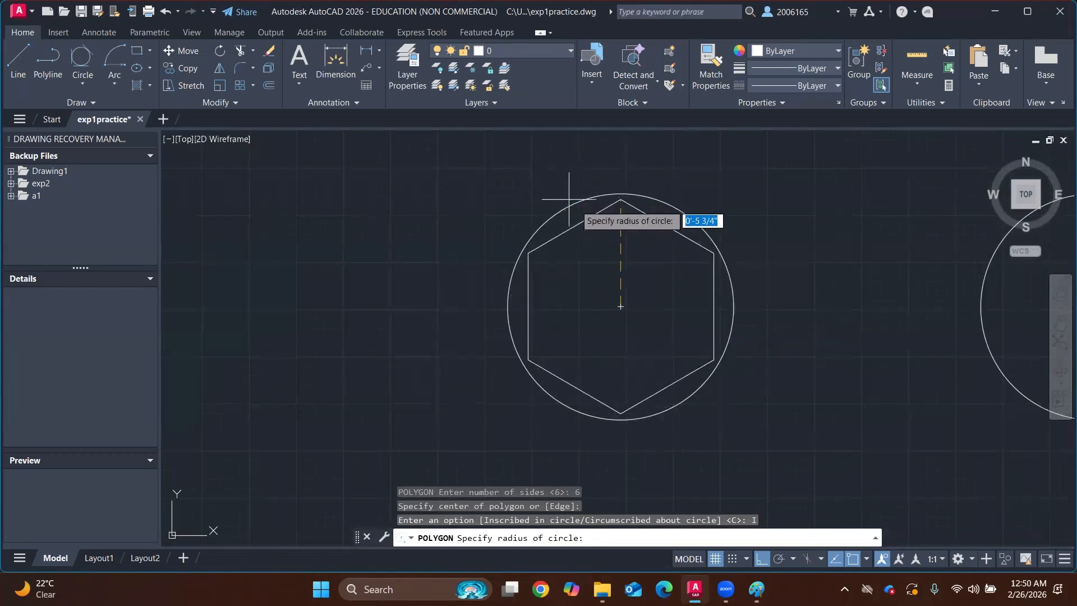
key(Return)
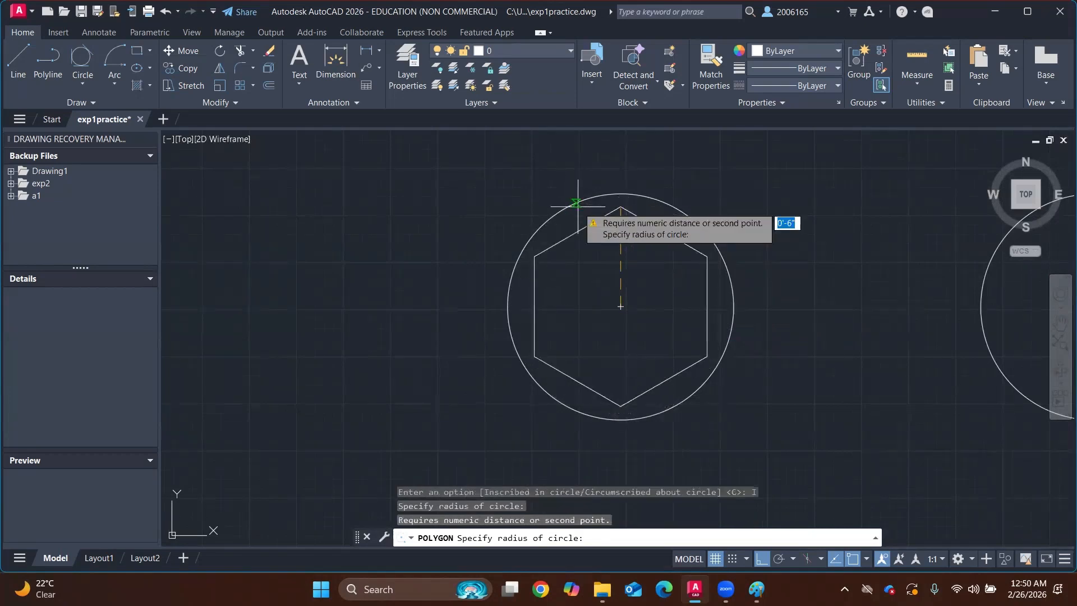
click(723, 376)
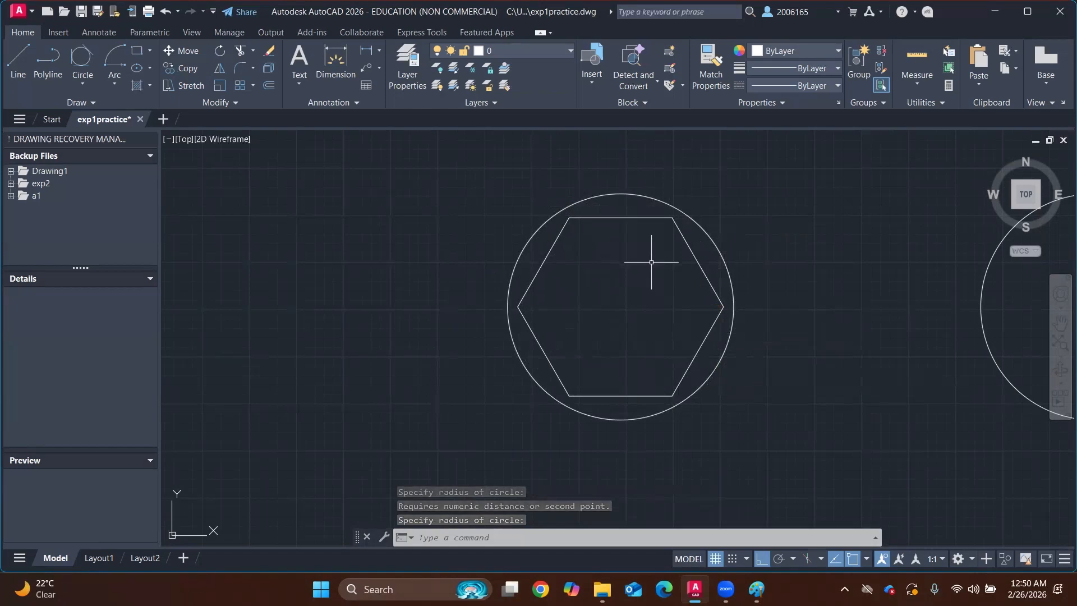
Draw a six-sided polygon around the same small circle from its centre, using the Circumscribed about circle option with a vertex pointing up
text(POL)
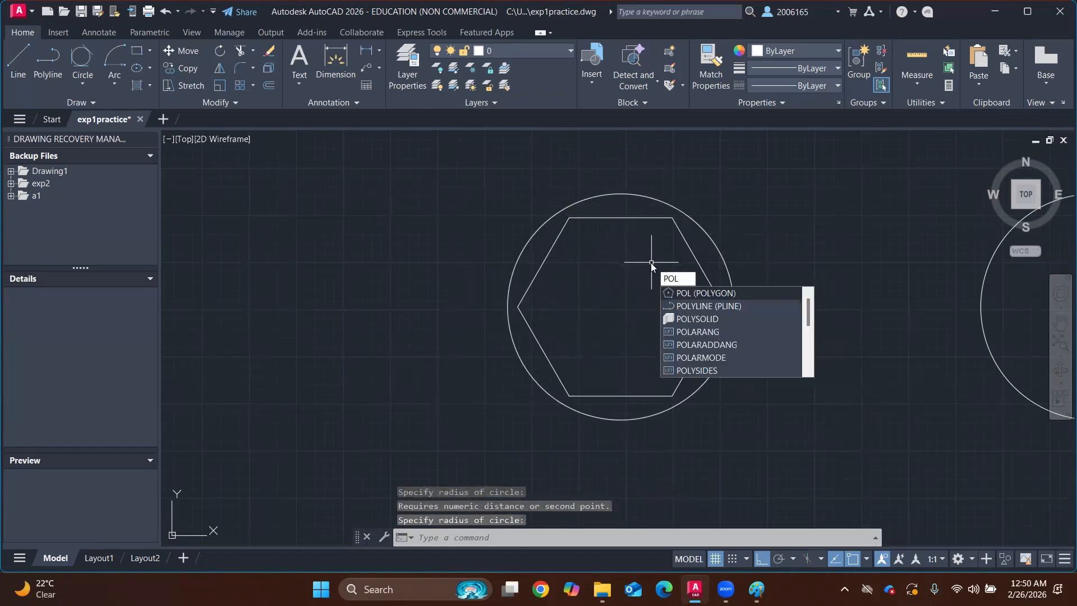
key(Return)
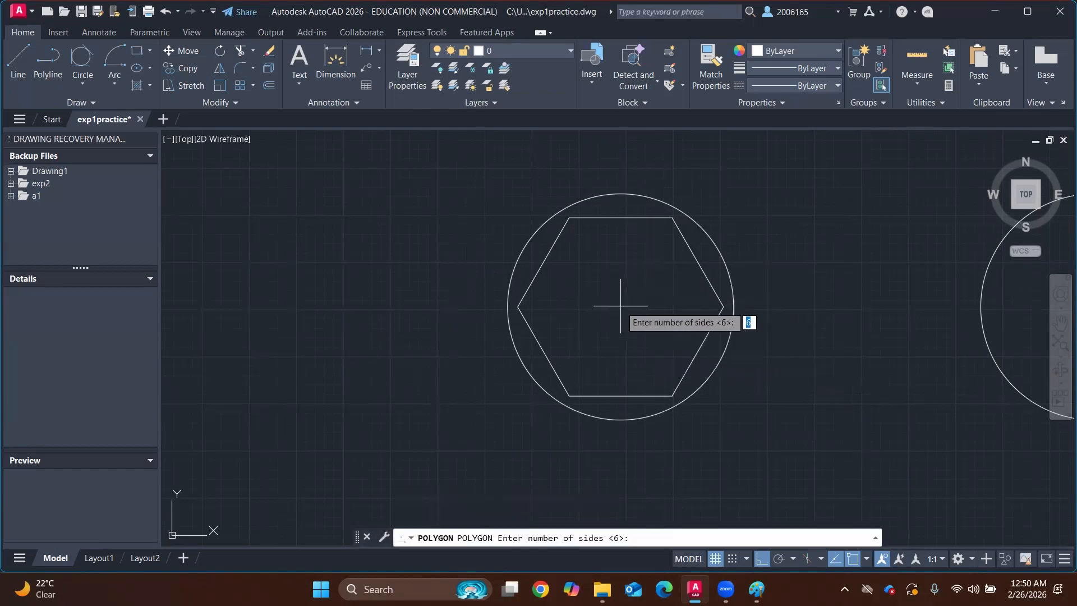
key(Return)
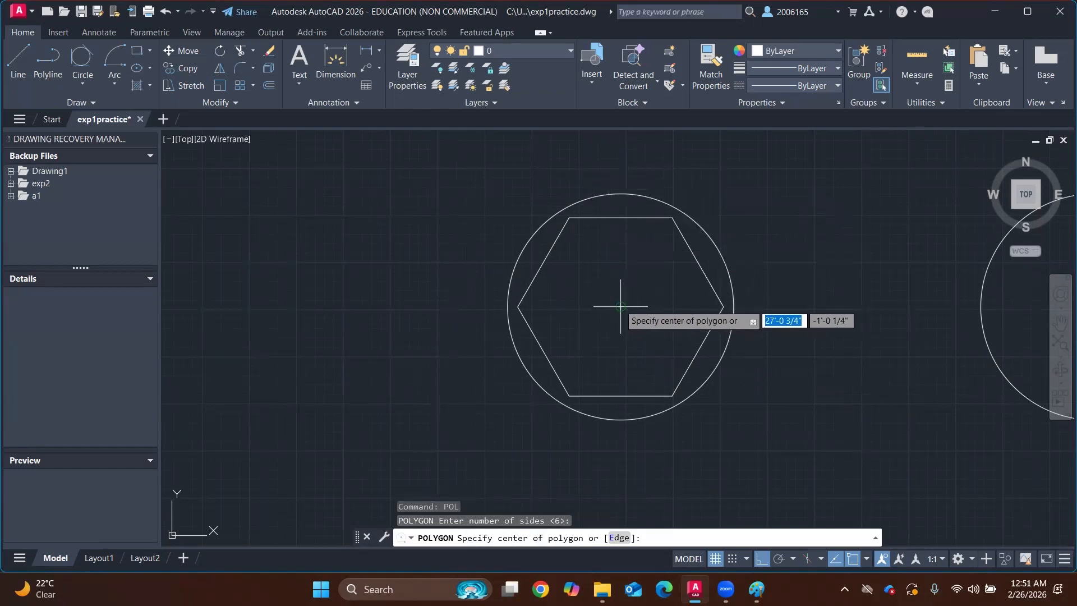
click(621, 306)
text(c)
key(Return)
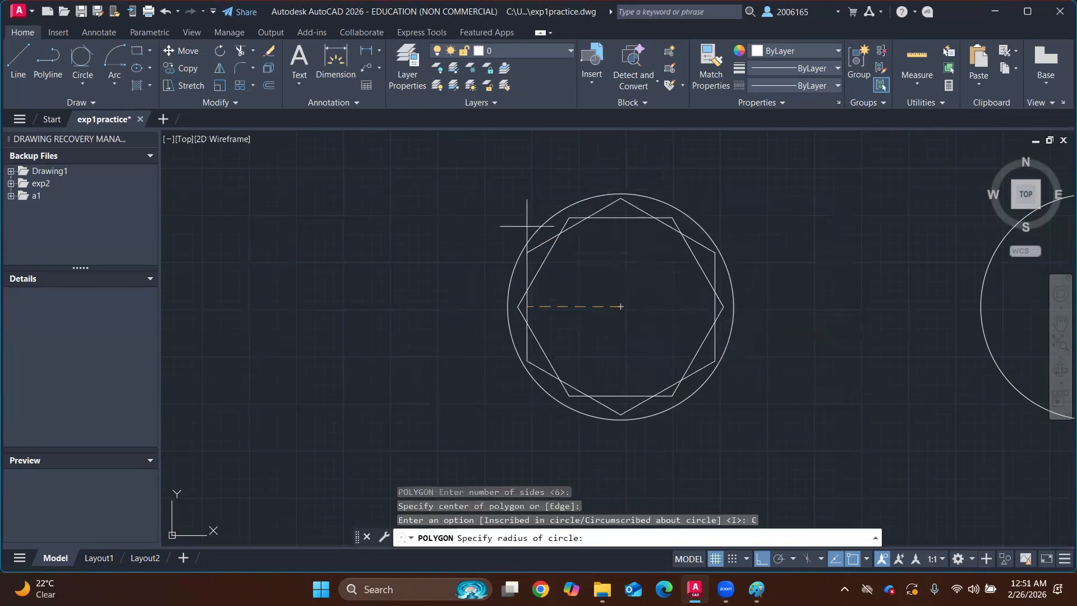
click(504, 224)
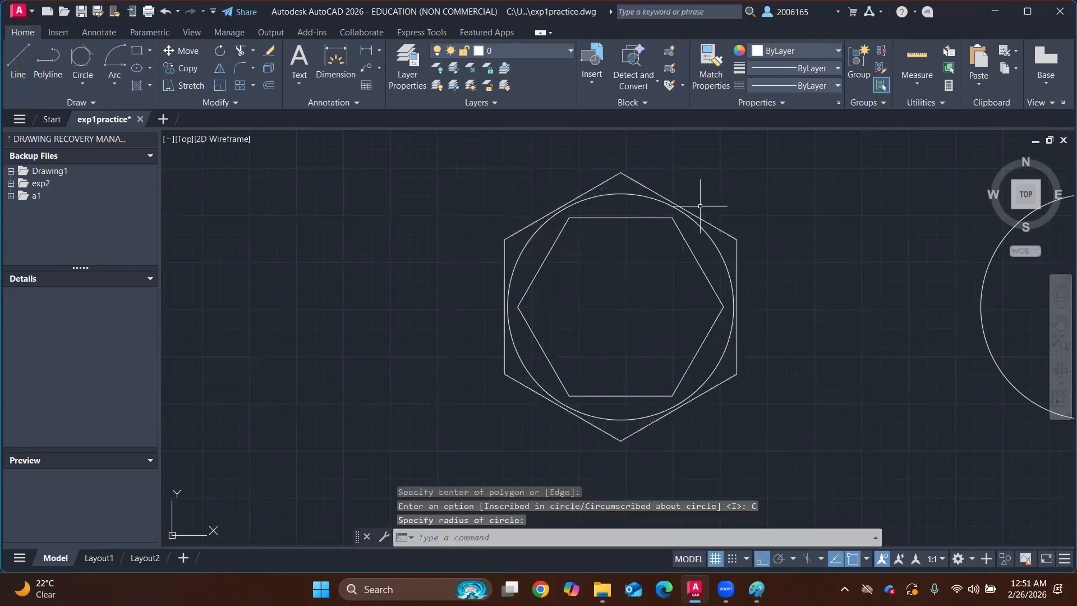
Draw a horizontal ellipse by its axis endpoints in the empty area east of the circles, with a distance of 0.5' to the other axis
scroll(700, 206, down, 2)
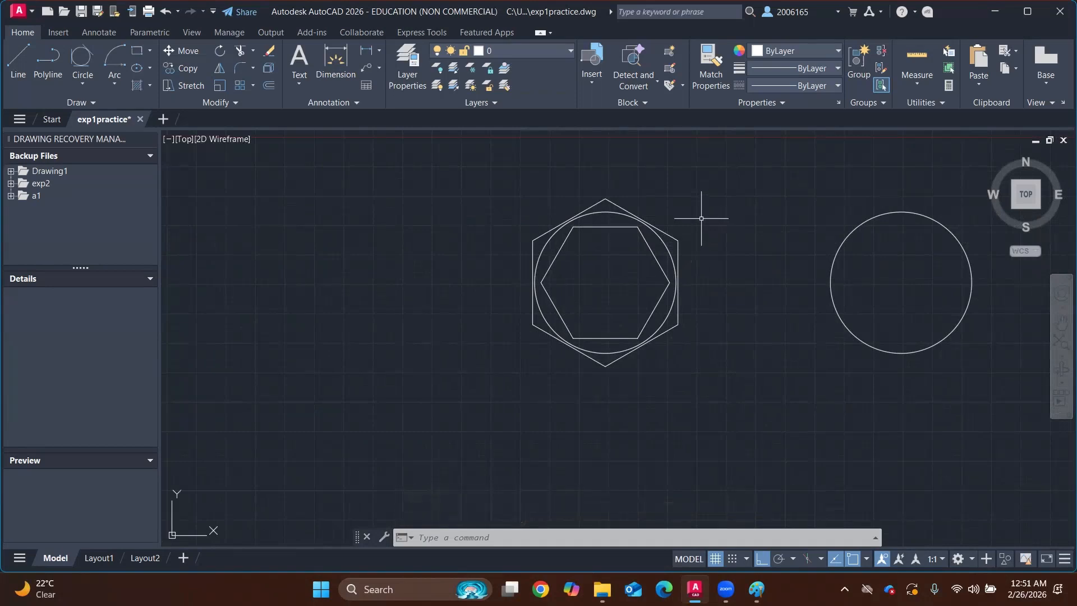
mouse_move(660, 272)
middle_down()
mouse_move(348, 252)
mouse_move(318, 263)
middle_up()
middle_drag(702, 279, 295, 281)
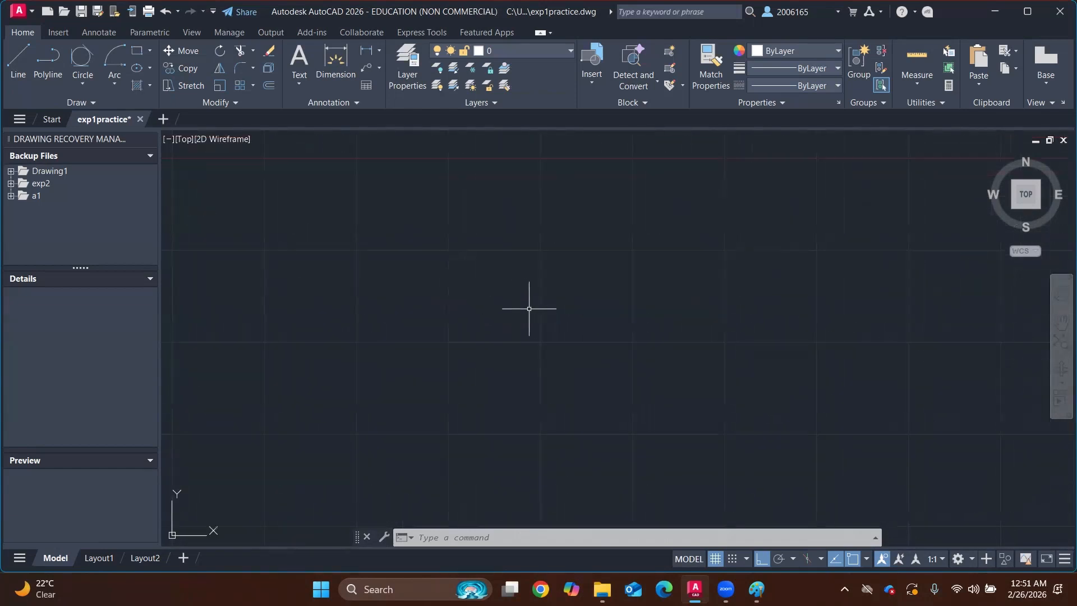
text(se)
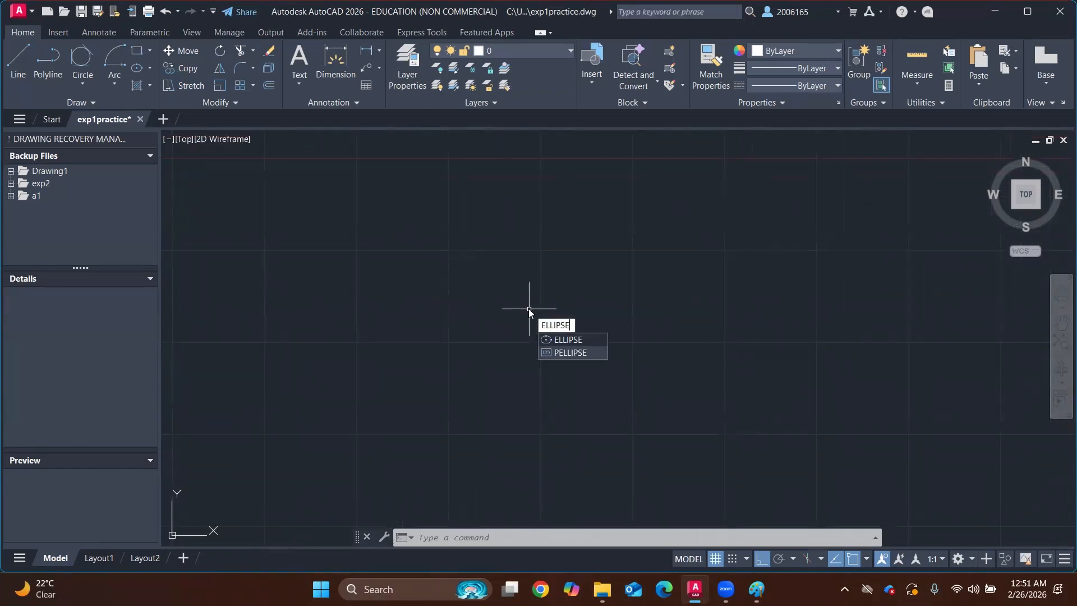
key(Return)
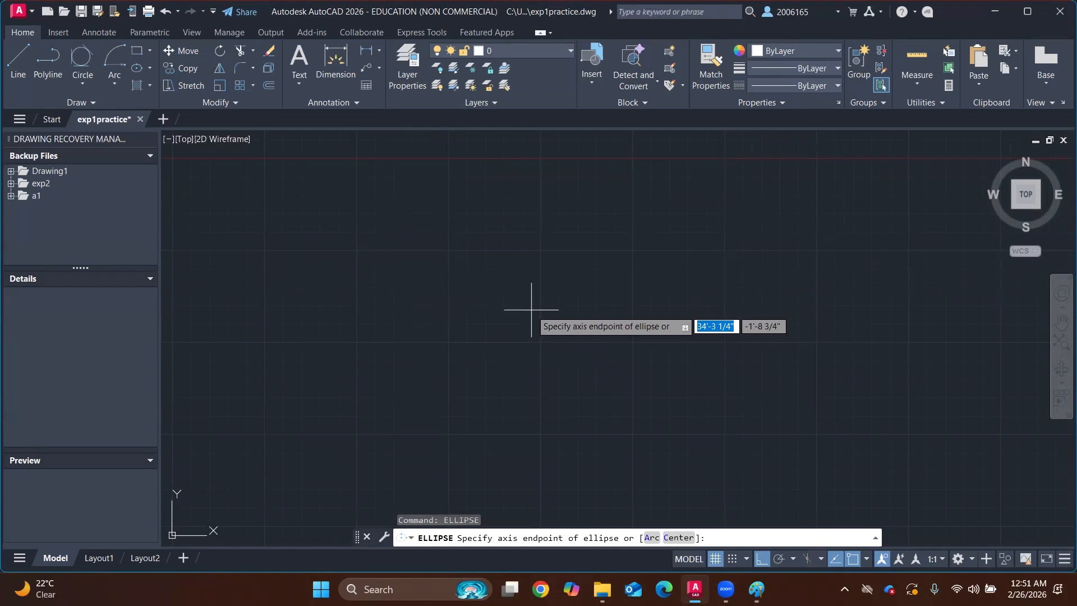
click(449, 341)
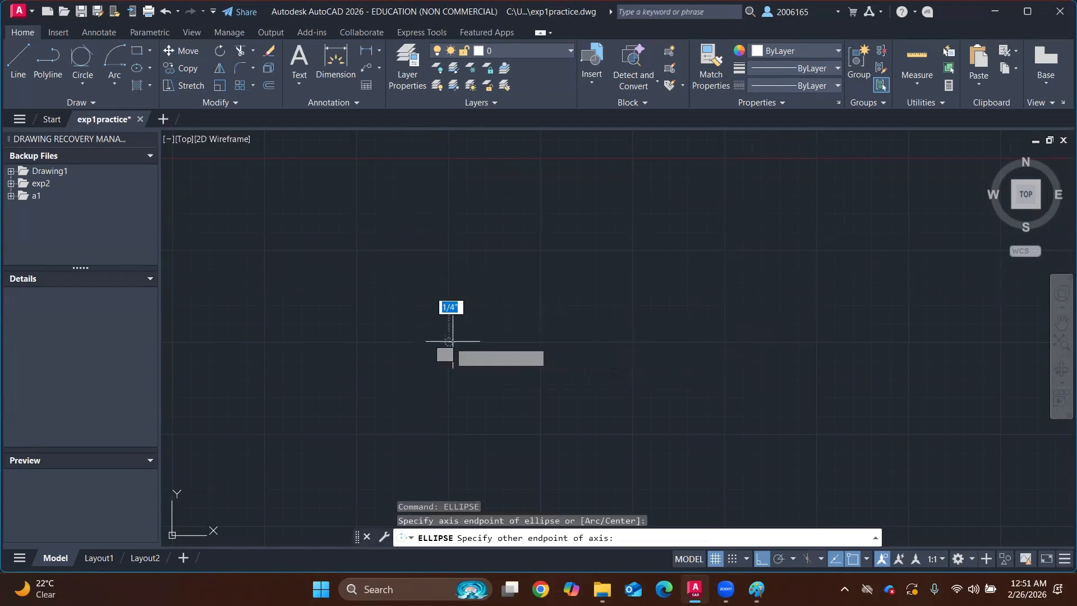
click(728, 341)
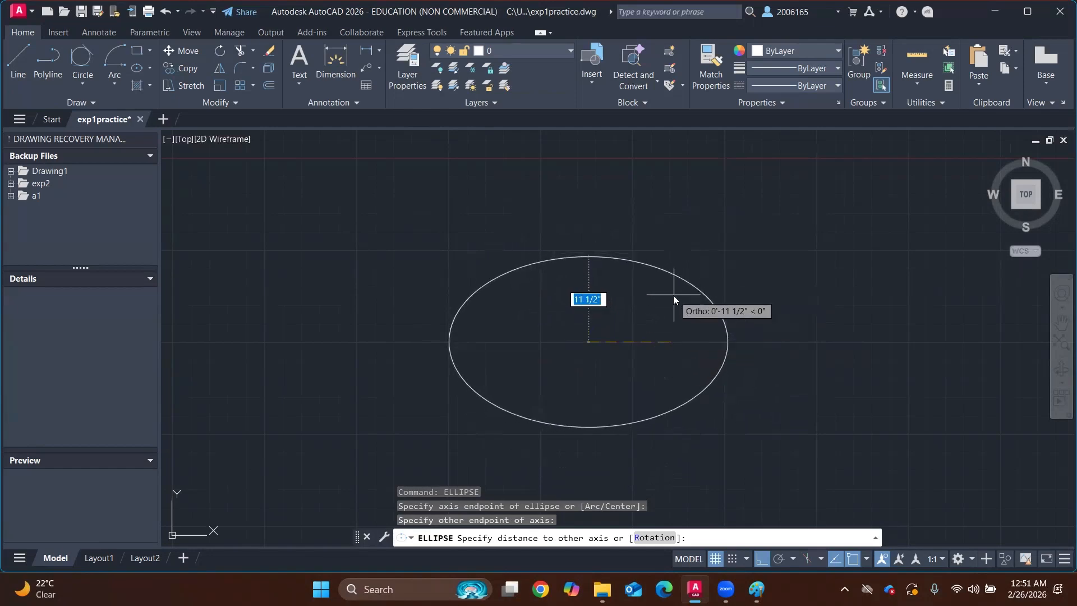
text(0.5')
key(Return)
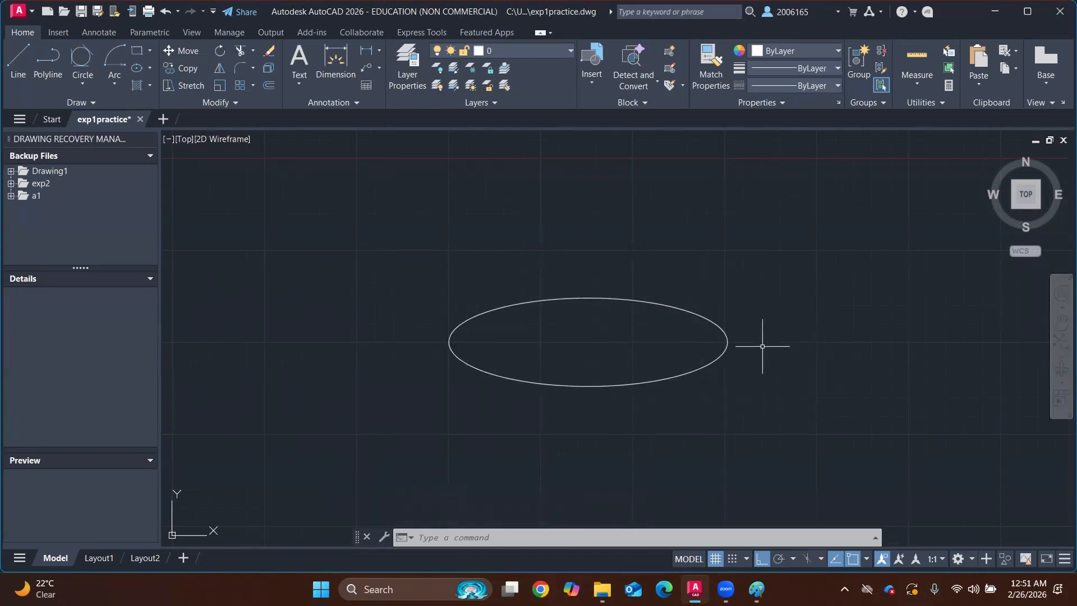
Convert the five connected lines of the slanted outline enclosing the circle, below the solid donuts, into a region
scroll(341, 308, down, 2)
middle_drag(301, 266, 741, 354)
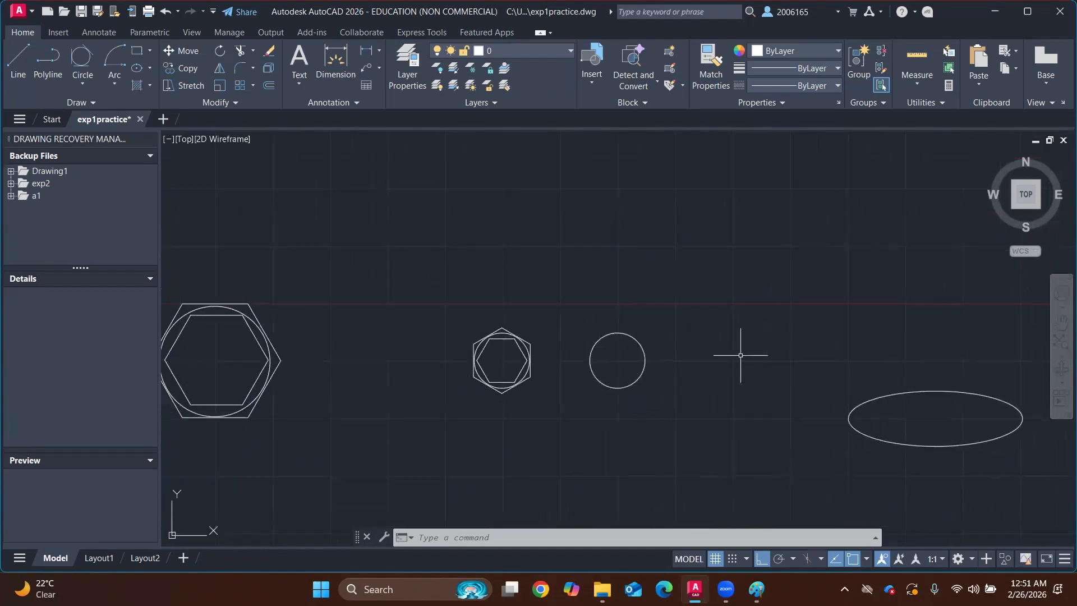
middle_drag(528, 301, 967, 250)
middle_drag(366, 244, 581, 352)
middle_drag(348, 266, 421, 329)
scroll(354, 275, up, 4)
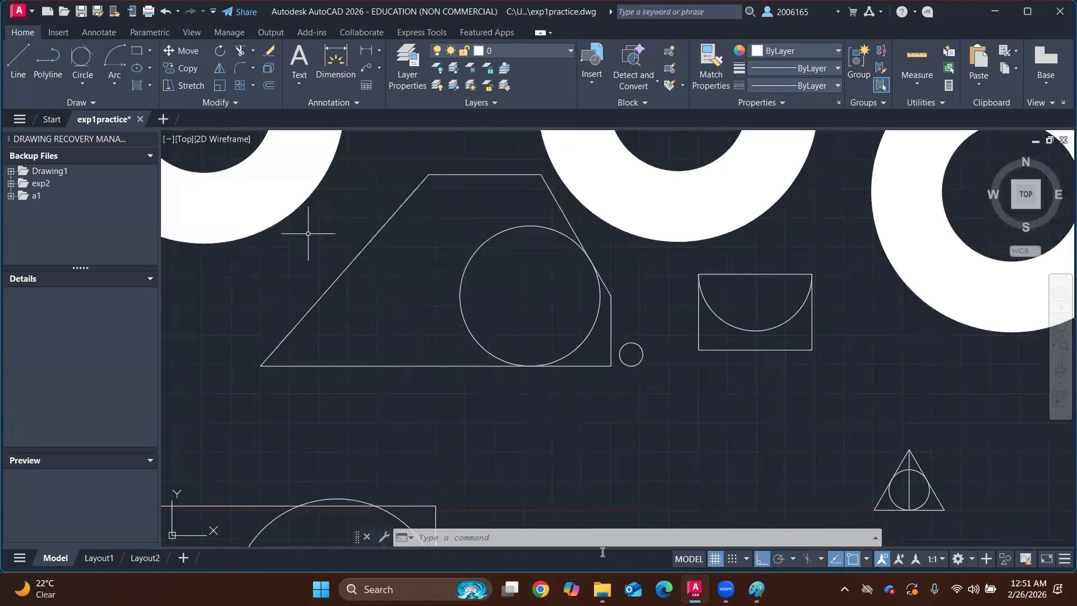
text(reg)
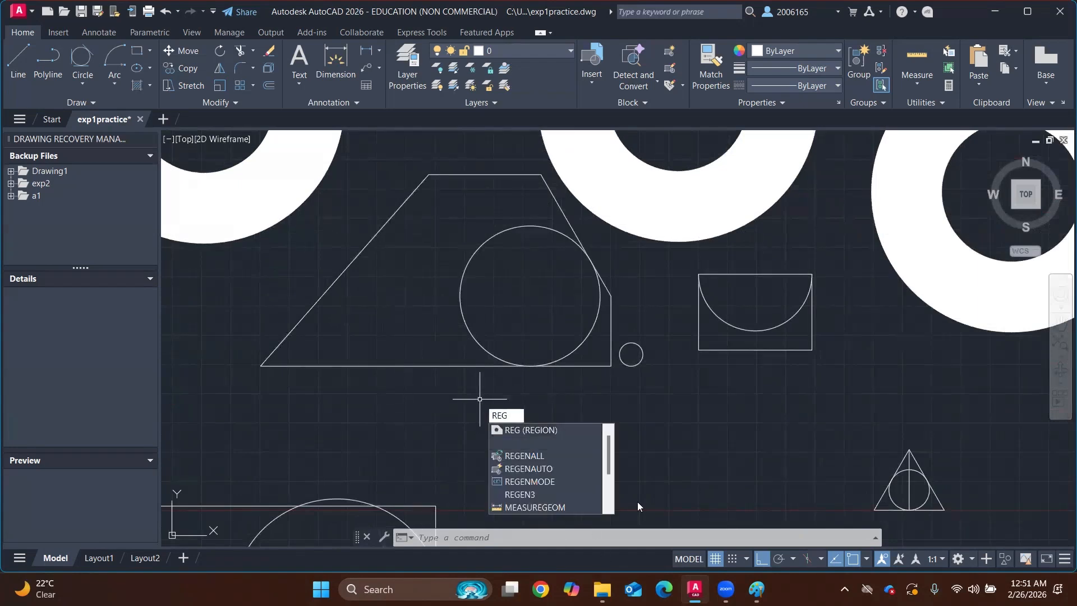
click(543, 431)
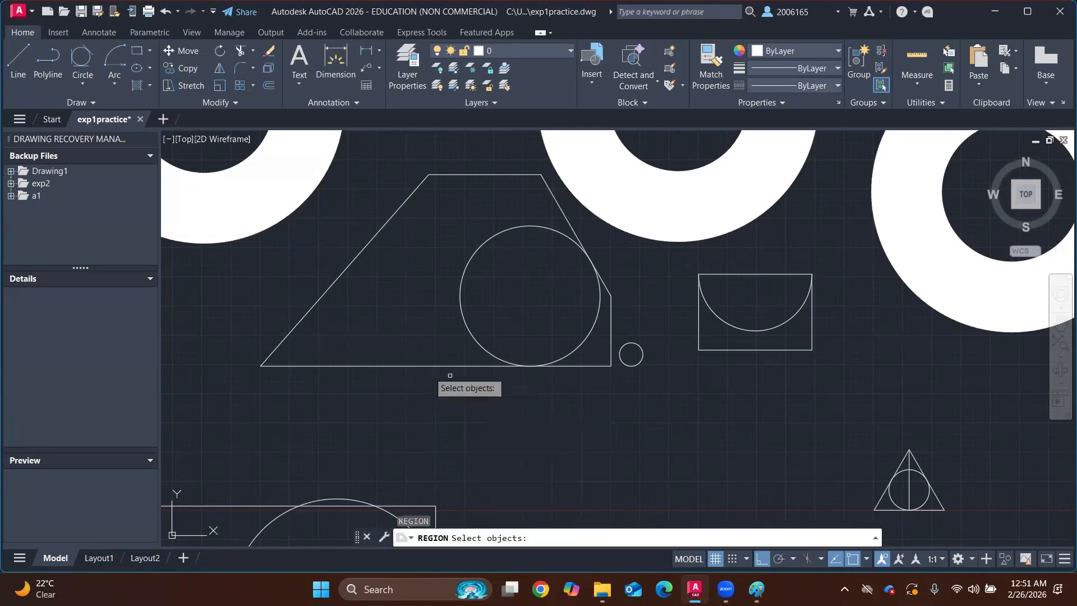
click(330, 288)
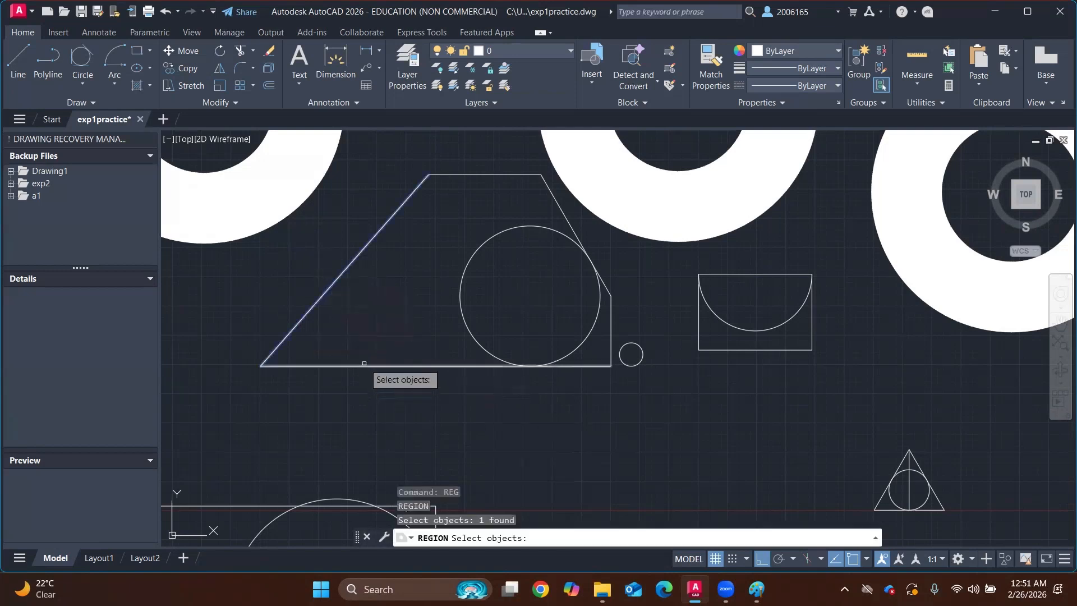
click(362, 366)
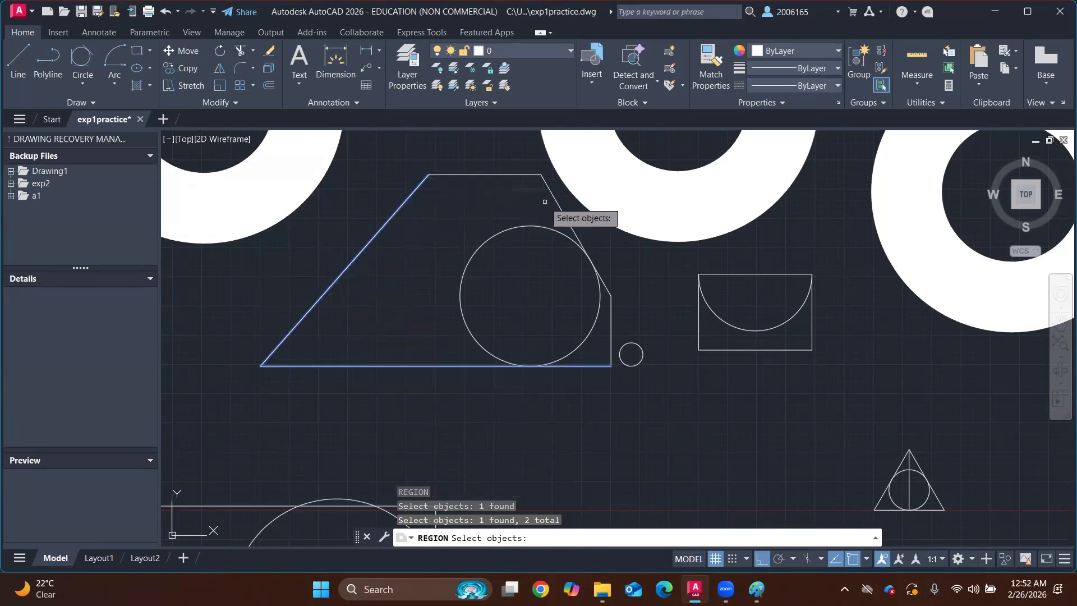
click(516, 176)
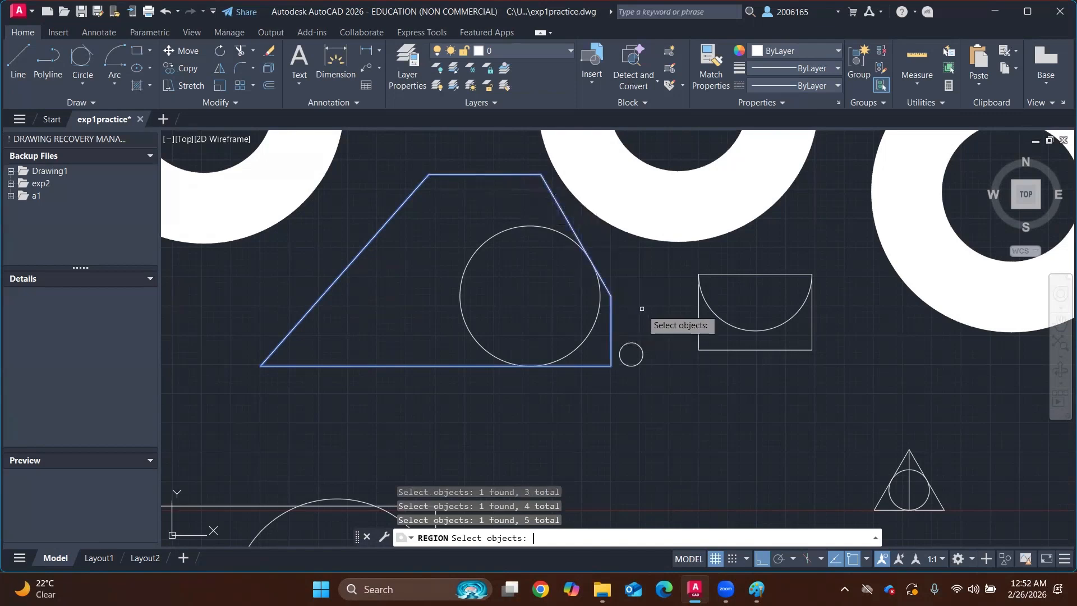
key(Return)
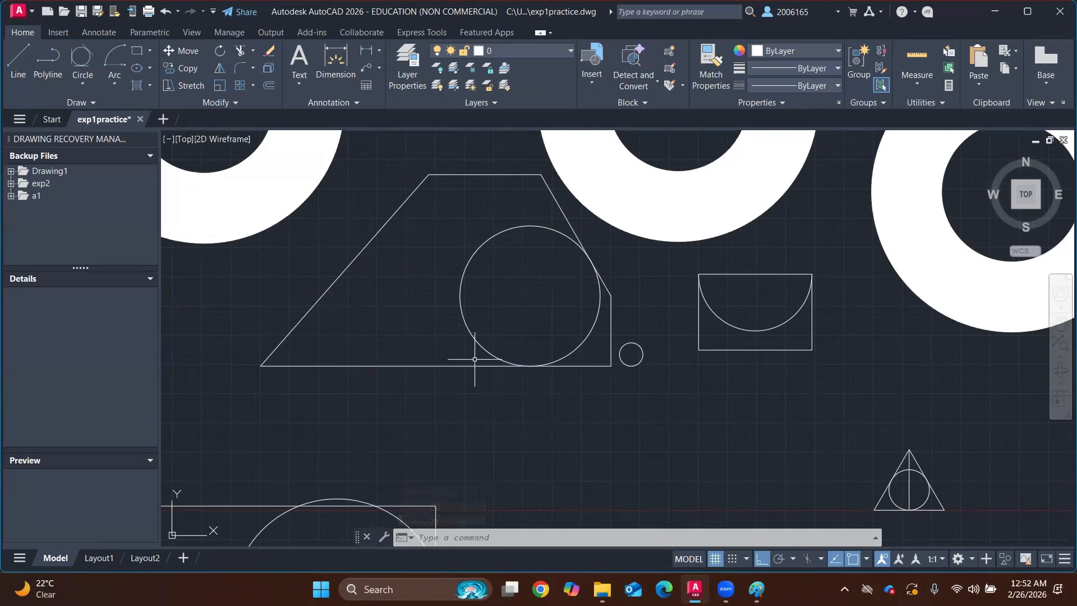
scroll(674, 370, down, 6)
mouse_move(589, 403)
middle_down()
mouse_move(410, 339)
mouse_move(669, 389)
middle_up()
scroll(400, 315, up, 6)
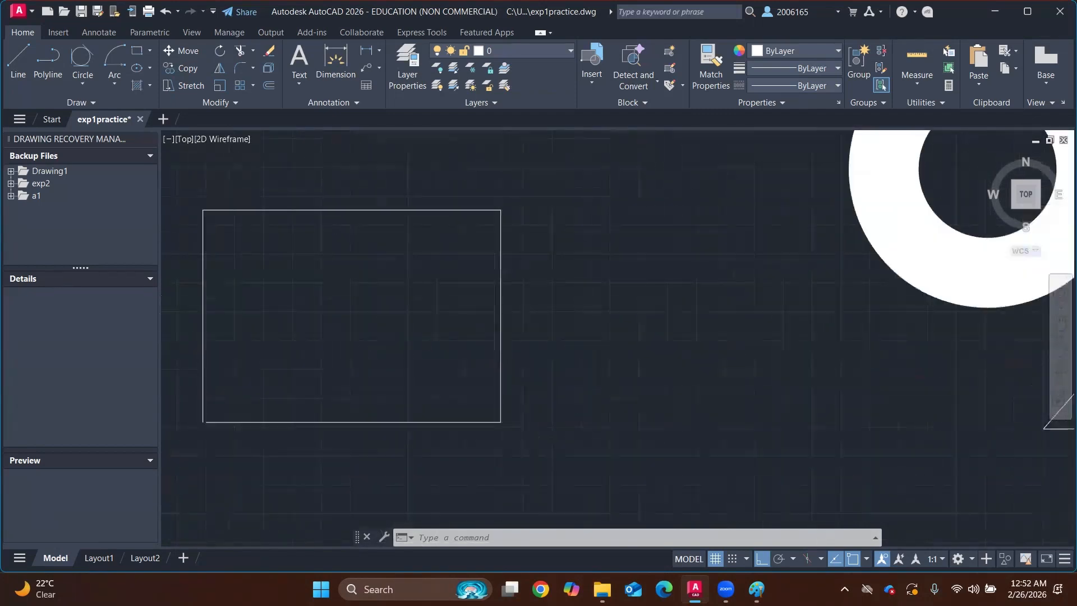
scroll(356, 265, down, 3)
middle_drag(343, 250, 401, 255)
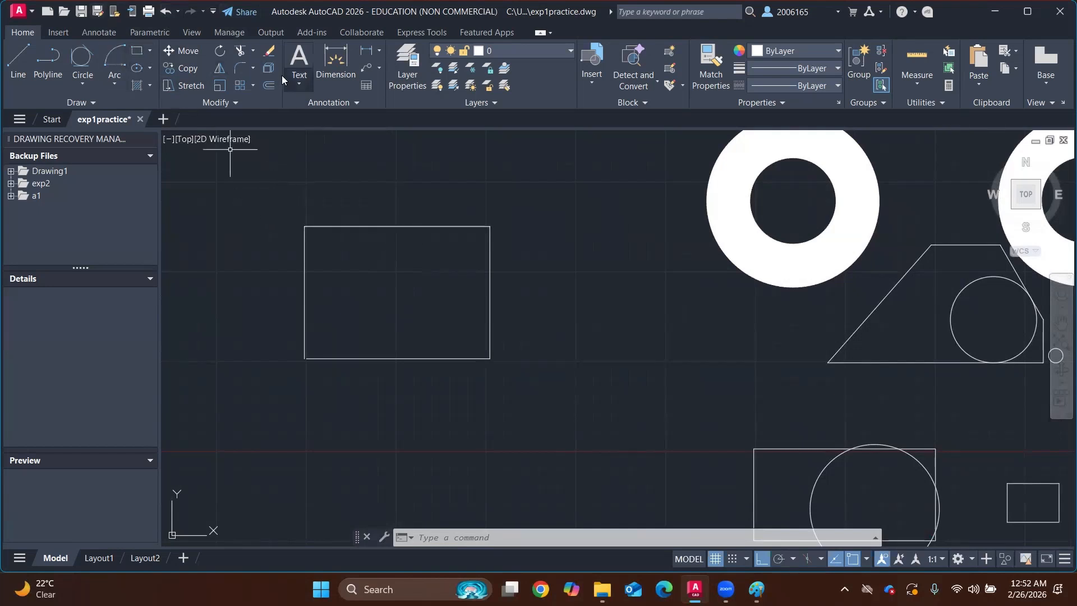
click(149, 87)
click(151, 107)
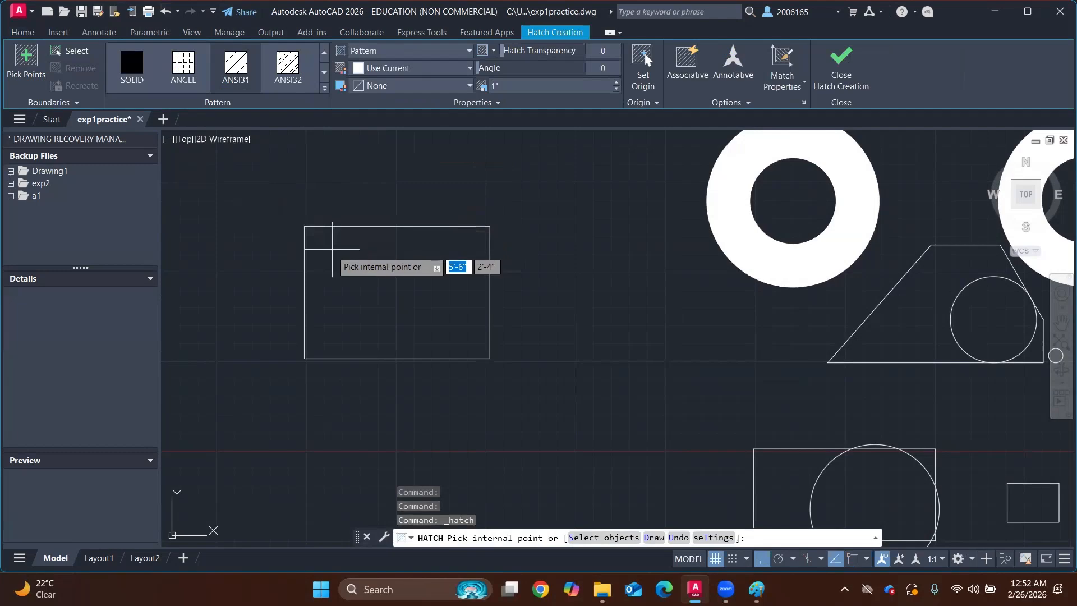
key(Escape)
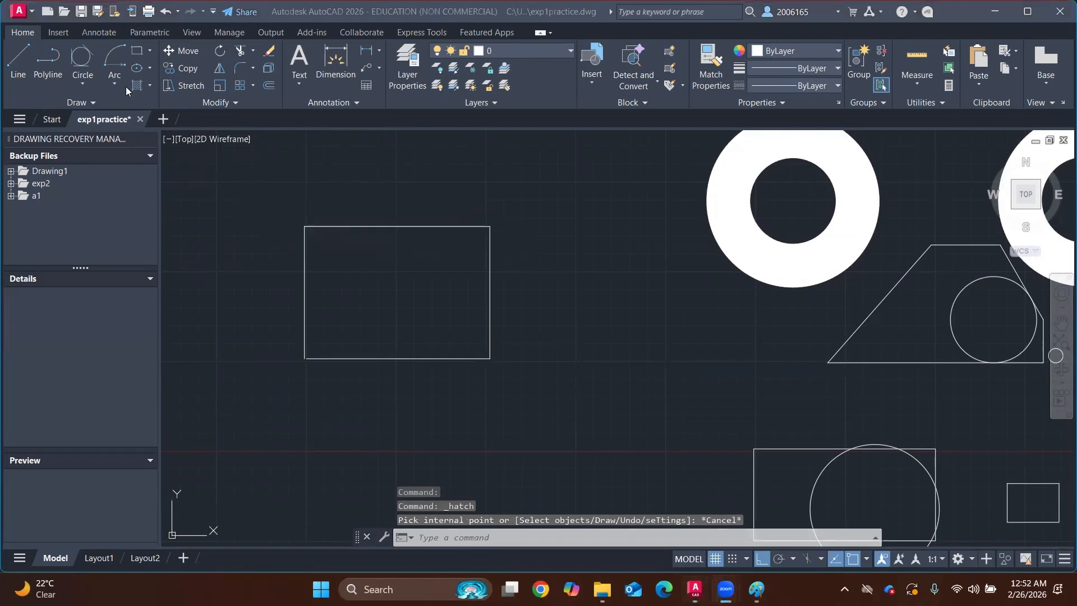
Try to hatch the large standalone rectangle west of the donuts with the ANSI32 pattern
click(282, 206)
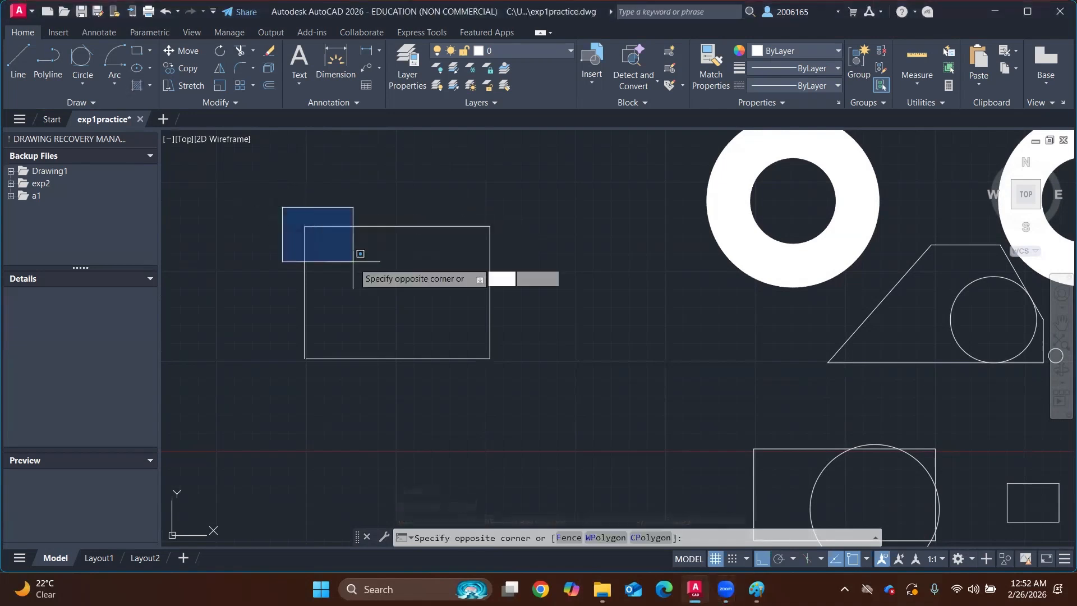
click(522, 388)
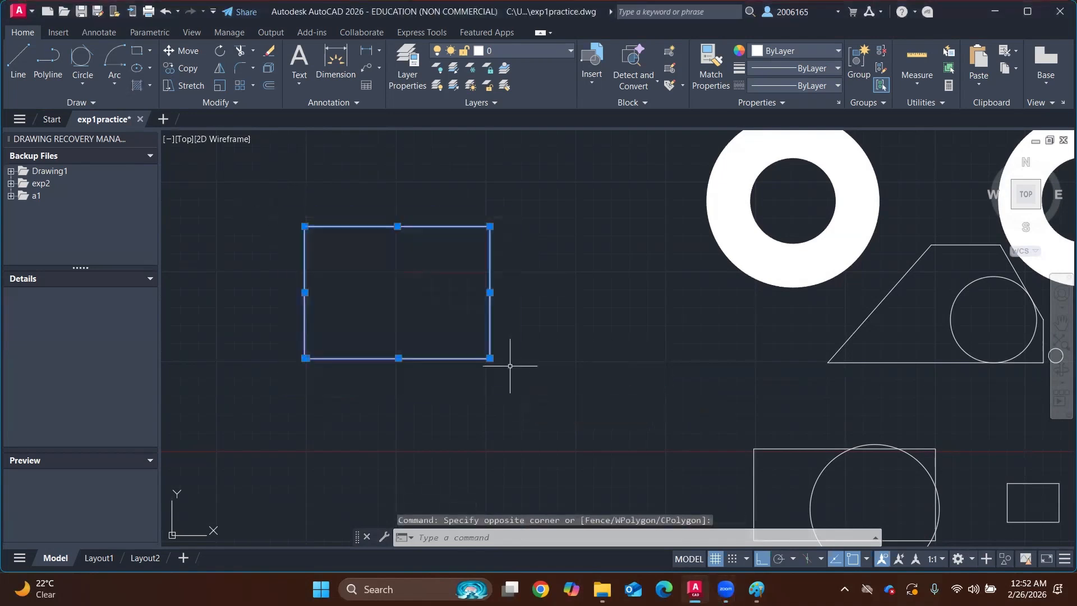
click(148, 88)
click(151, 106)
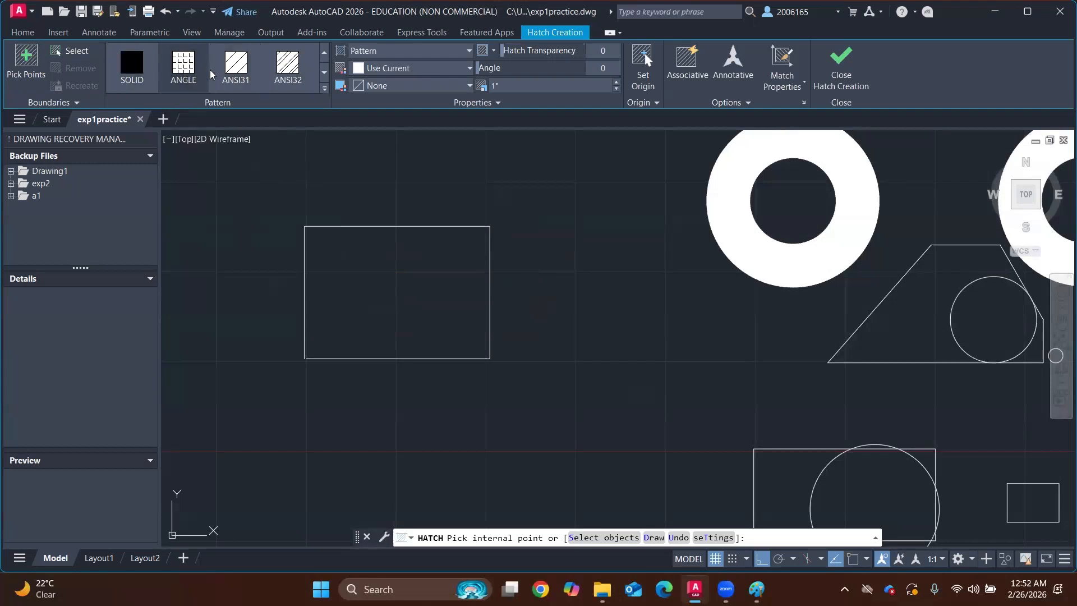
click(283, 75)
scroll(344, 299, down, 2)
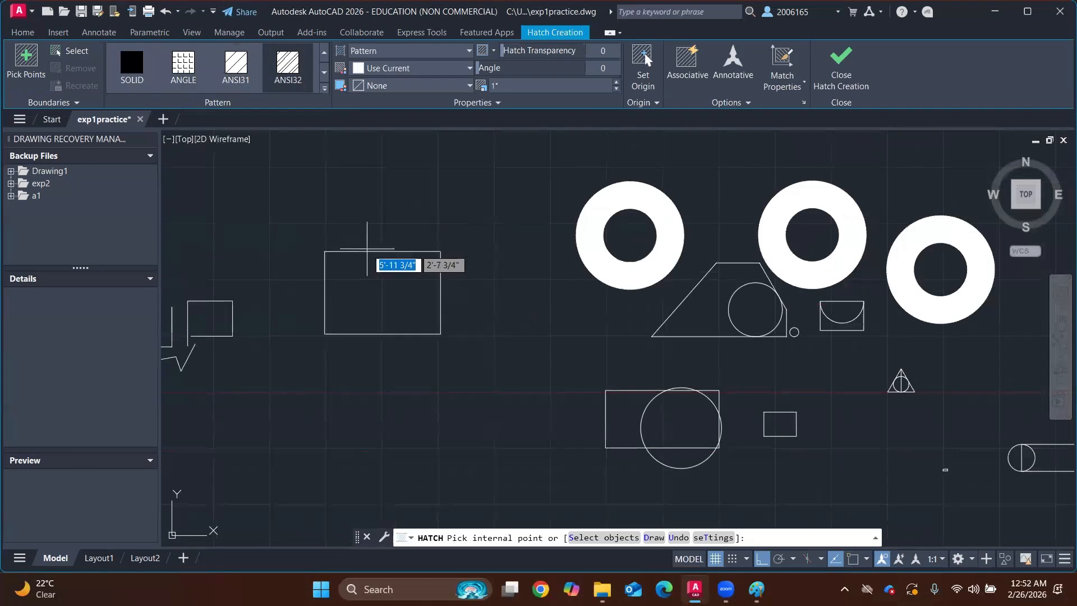
click(368, 247)
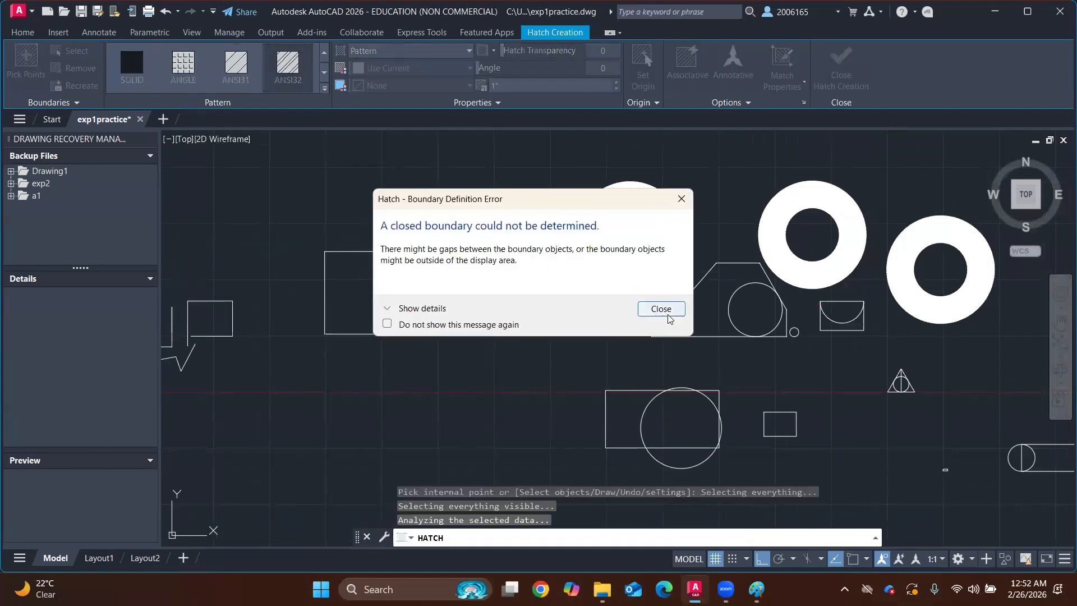
click(667, 313)
Hatch the part of the rectangle outside the circle in the small circle-and-rectangle figure southeast of the triangle
scroll(339, 337, up, 3)
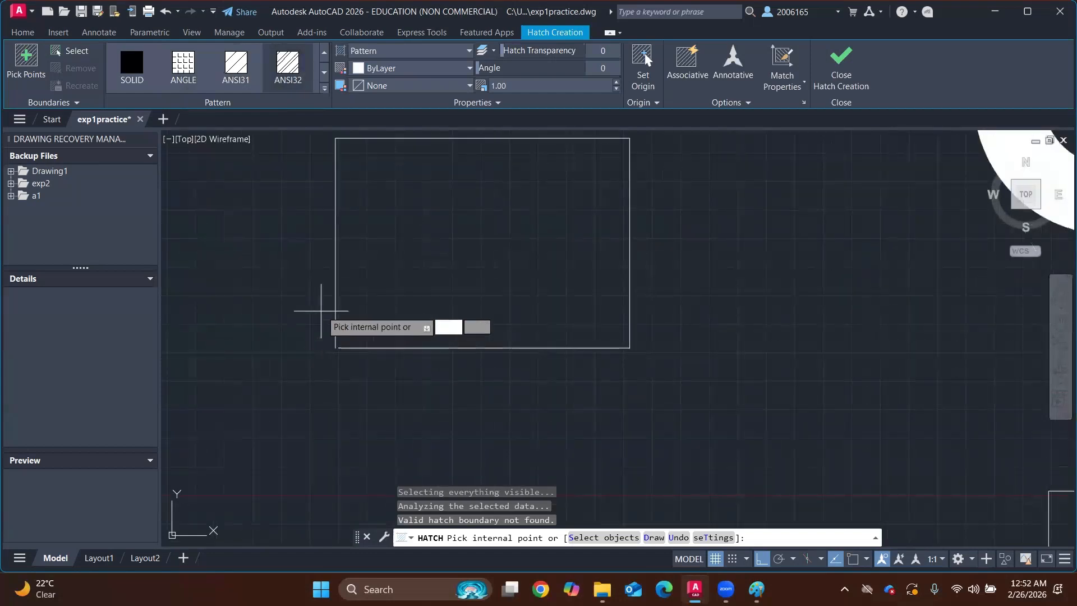
scroll(755, 297, down, 5)
middle_drag(868, 317, 484, 323)
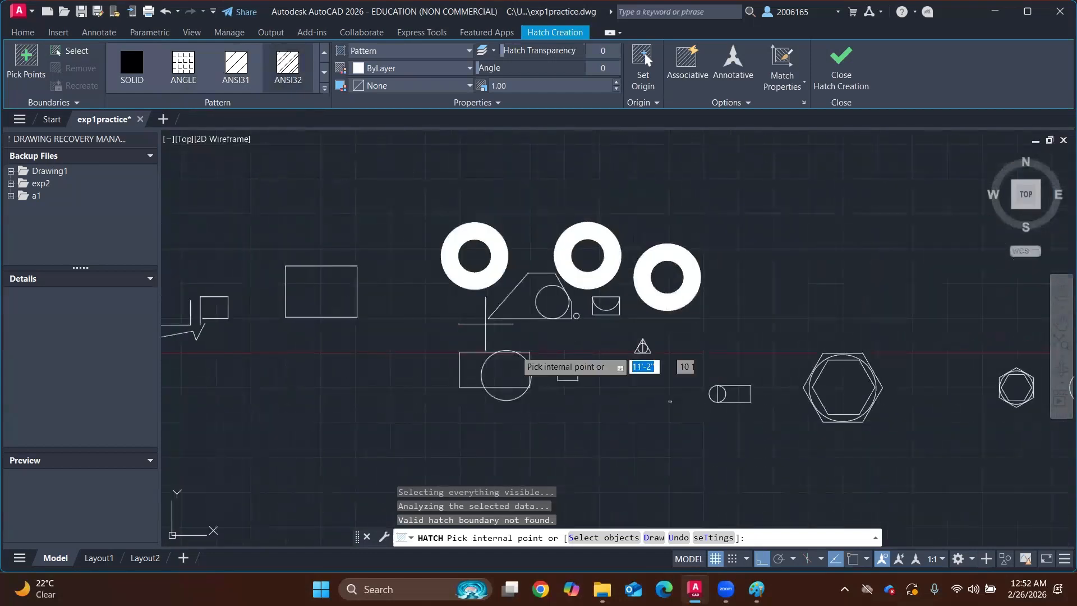
scroll(680, 374, up, 3)
scroll(537, 280, up, 2)
scroll(542, 281, down, 3)
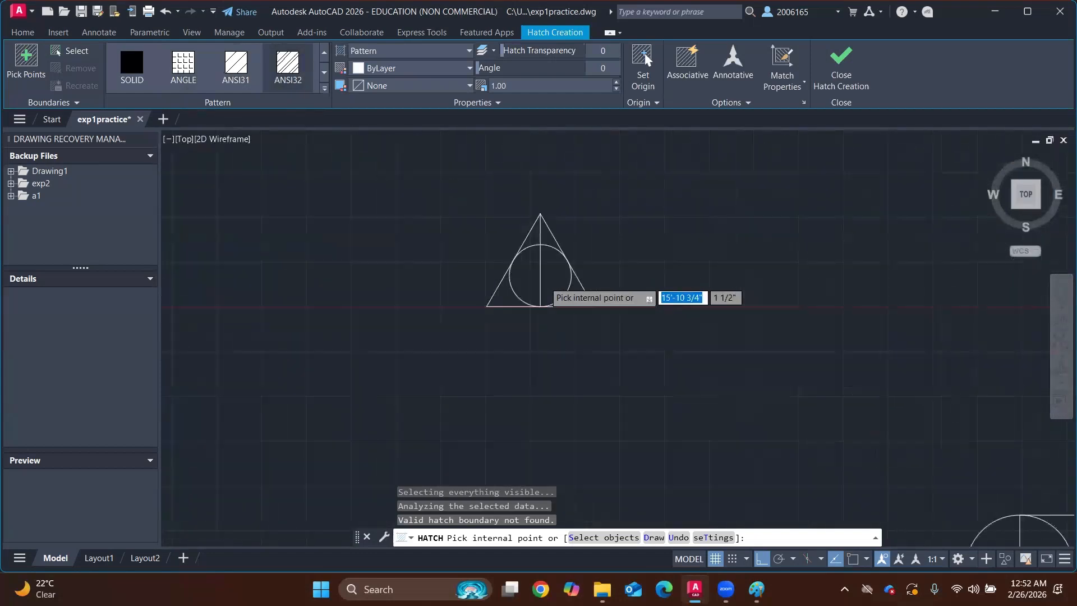
middle_drag(821, 378, 668, 309)
scroll(645, 343, up, 5)
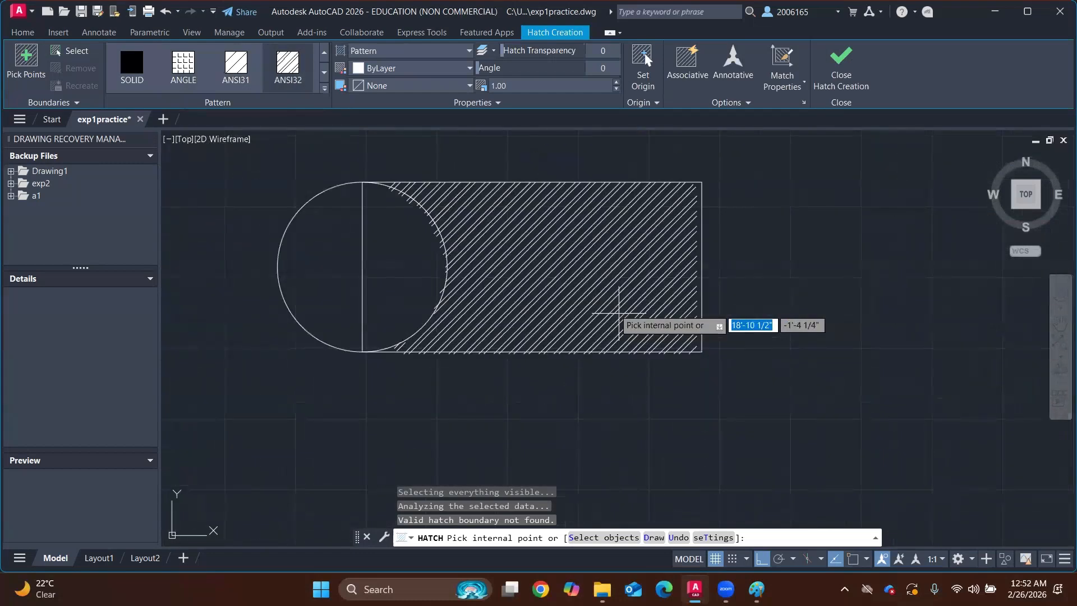
click(543, 236)
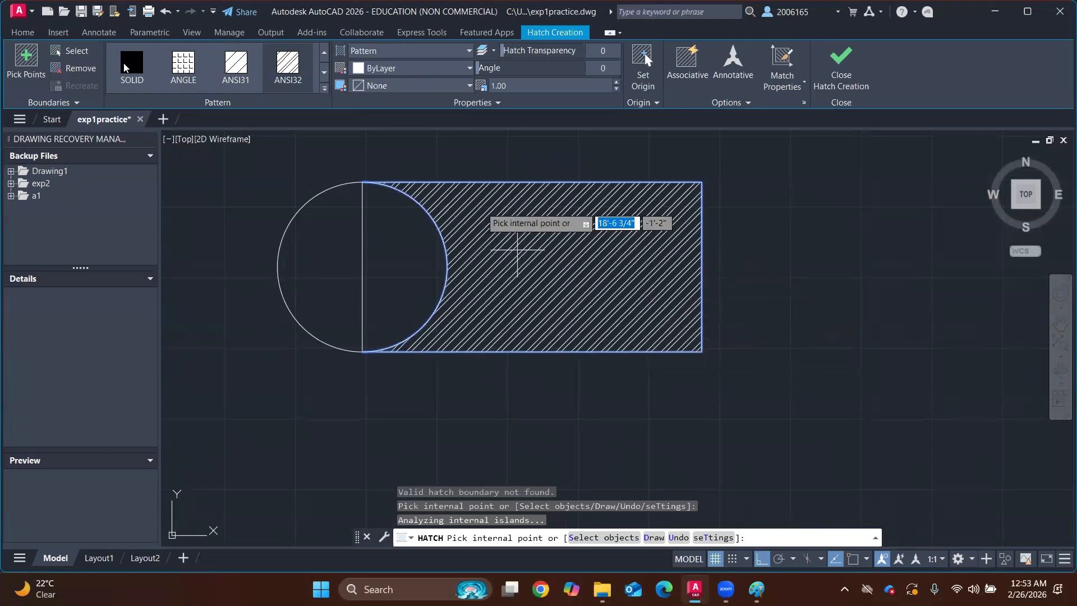
Change the pattern of this hatch to AR-B816 and finish the hatch
click(288, 64)
click(324, 72)
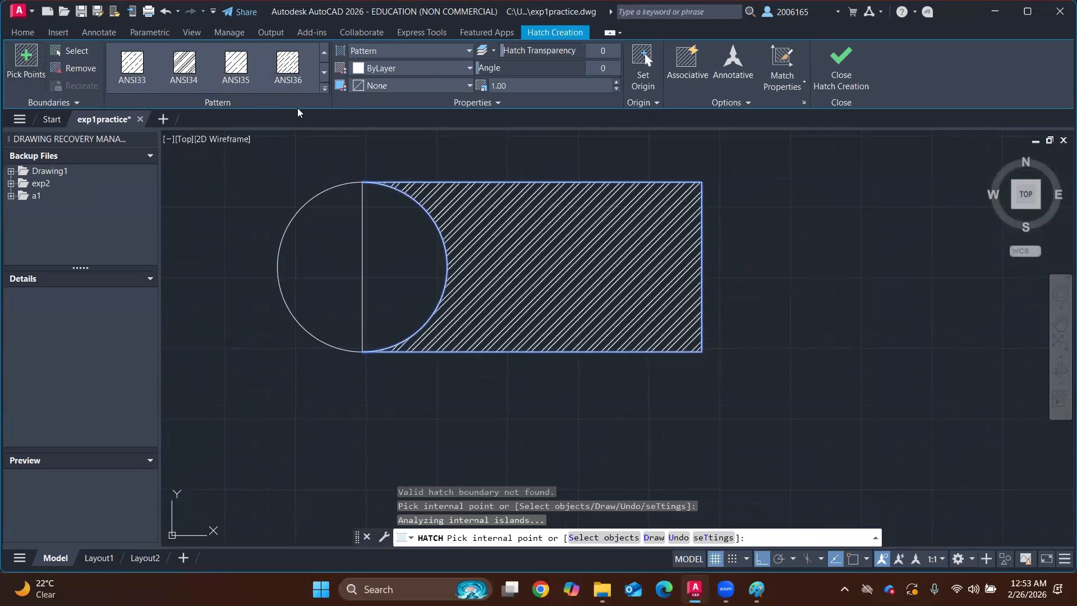
click(324, 71)
click(288, 65)
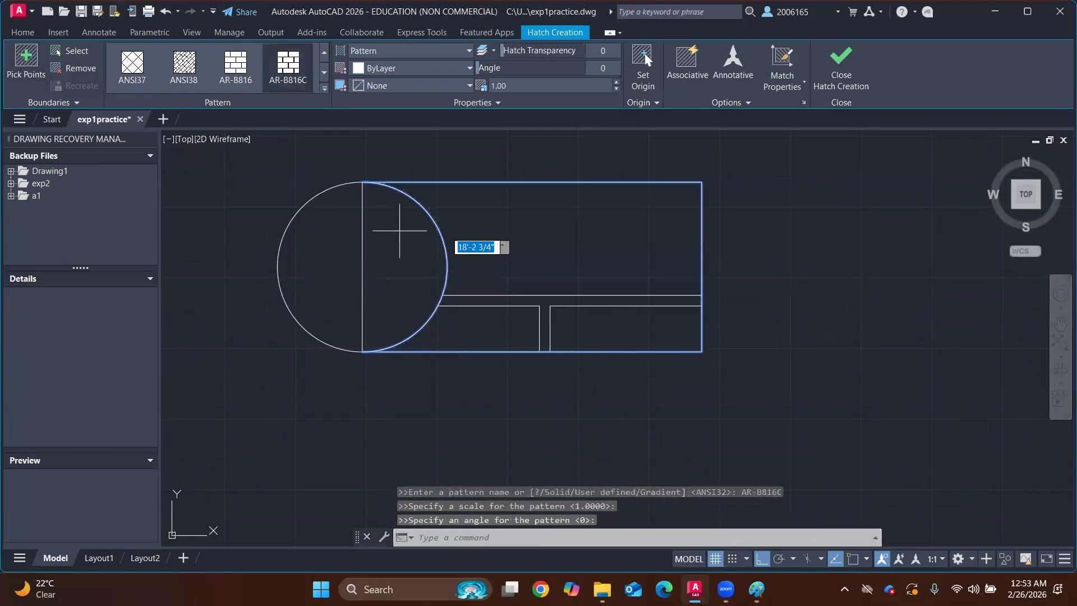
click(236, 65)
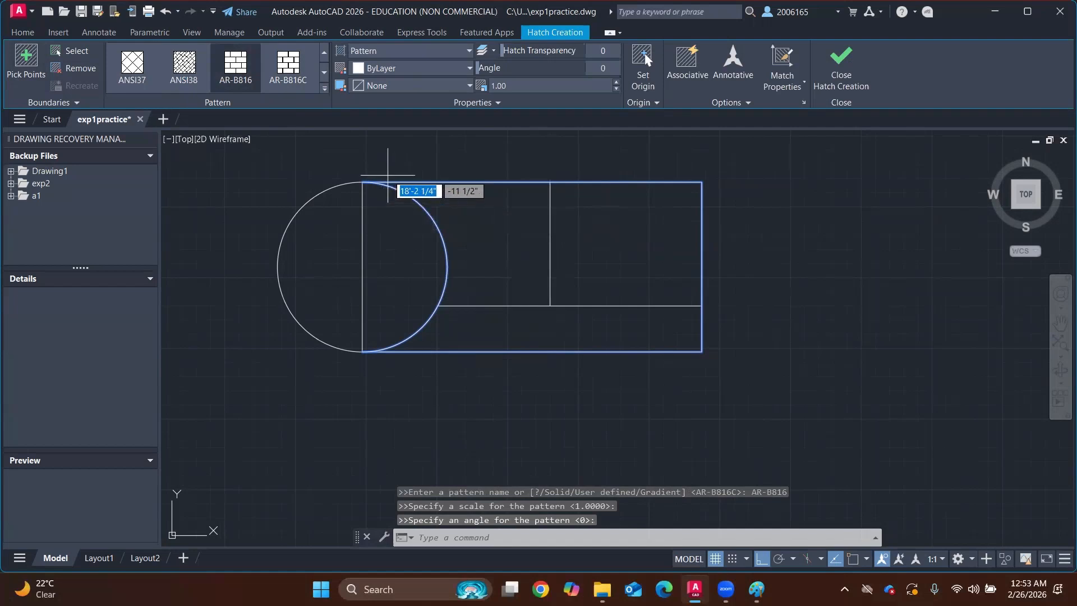
click(267, 154)
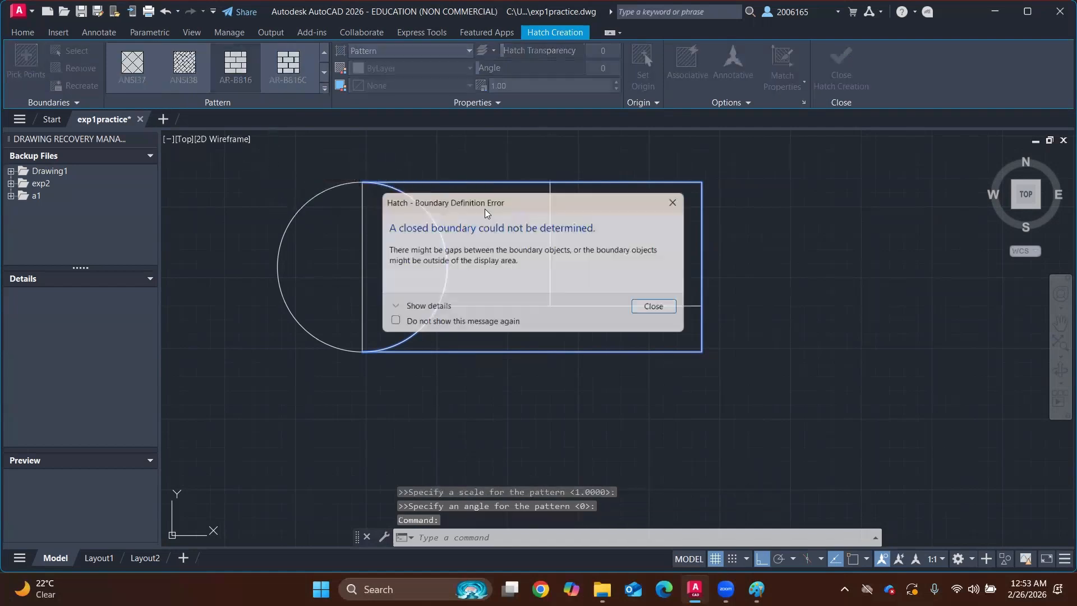
click(661, 309)
click(765, 152)
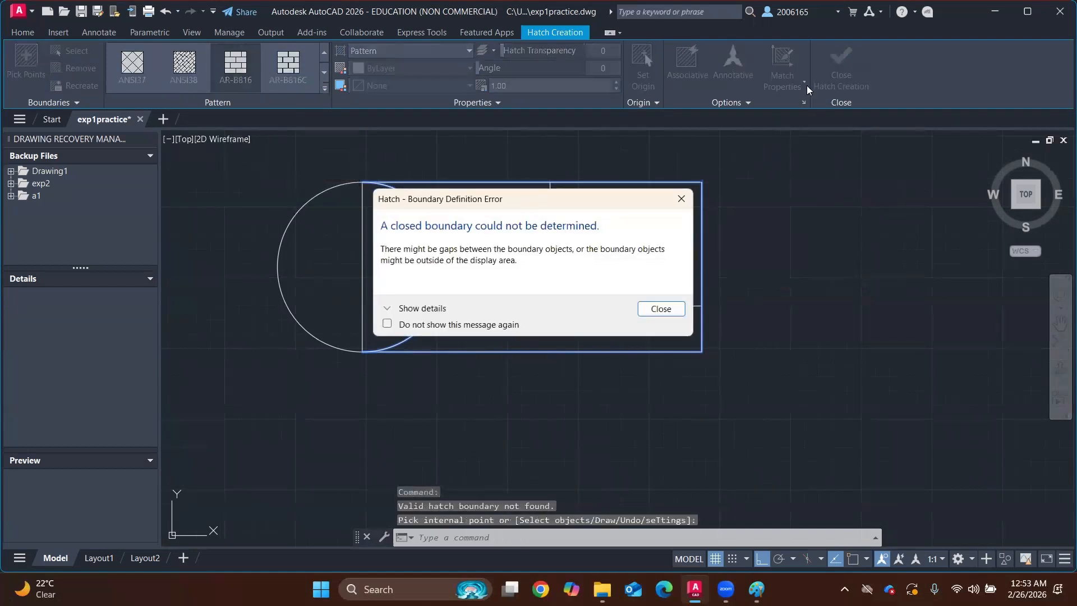
click(655, 310)
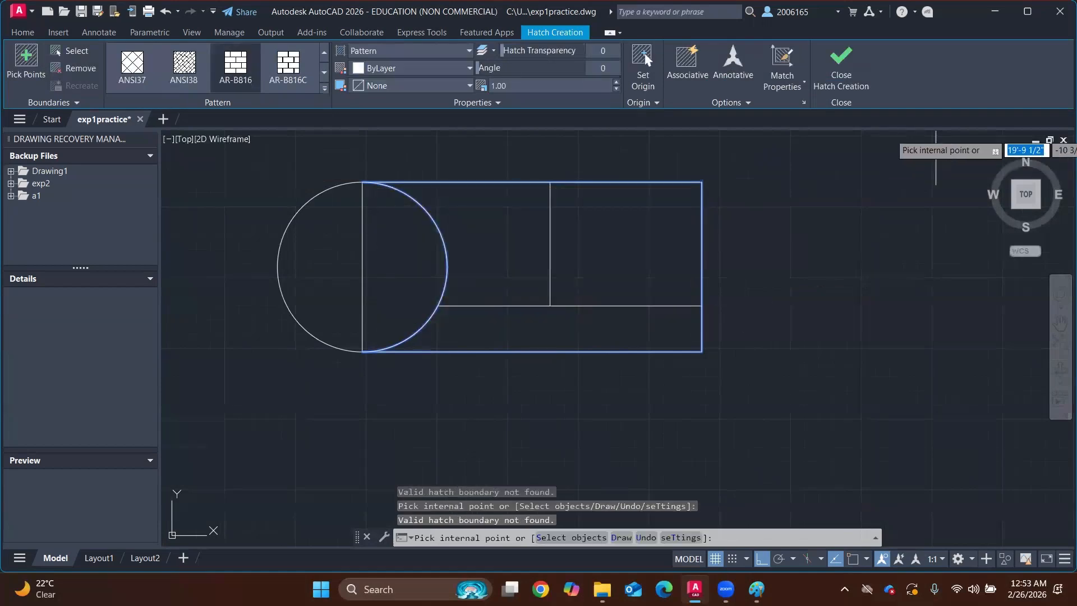
key(Return)
Start another hatch with the AR-B816 pattern in the same rectangle area outside the circle
click(741, 163)
click(185, 401)
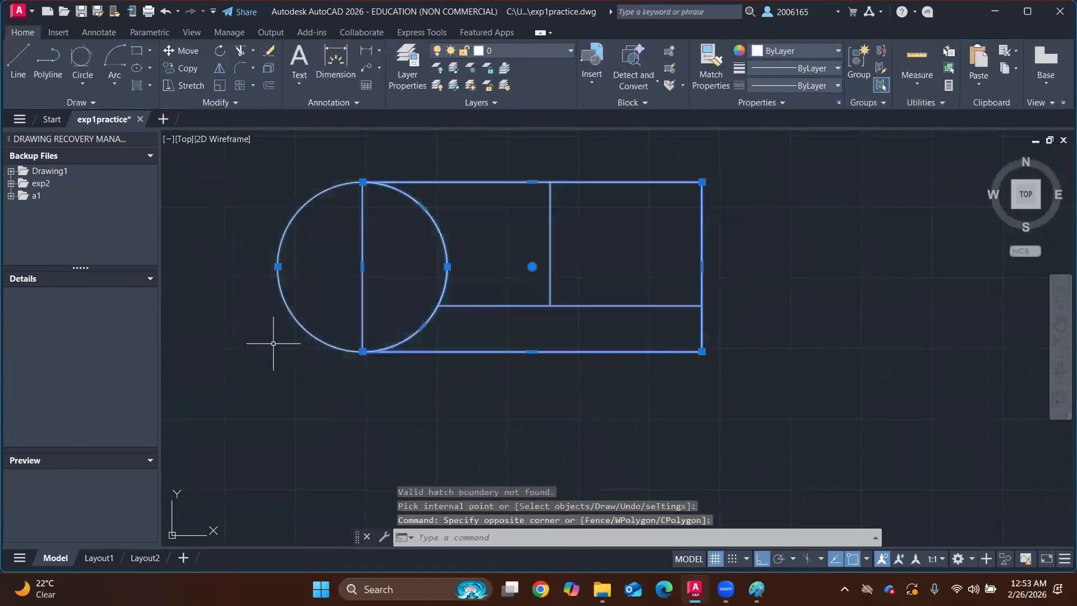
click(150, 82)
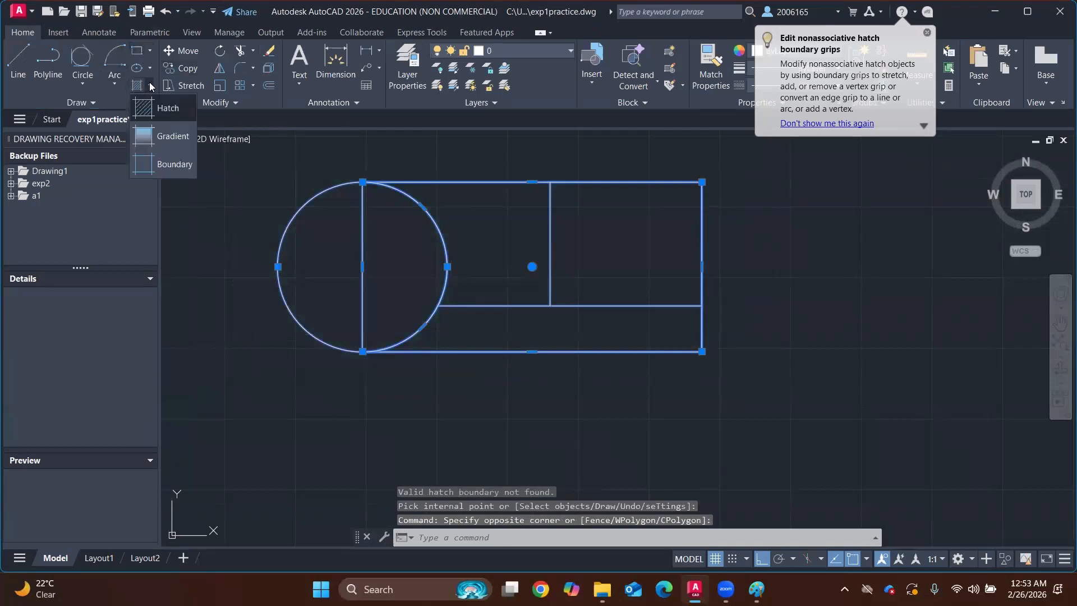
click(159, 104)
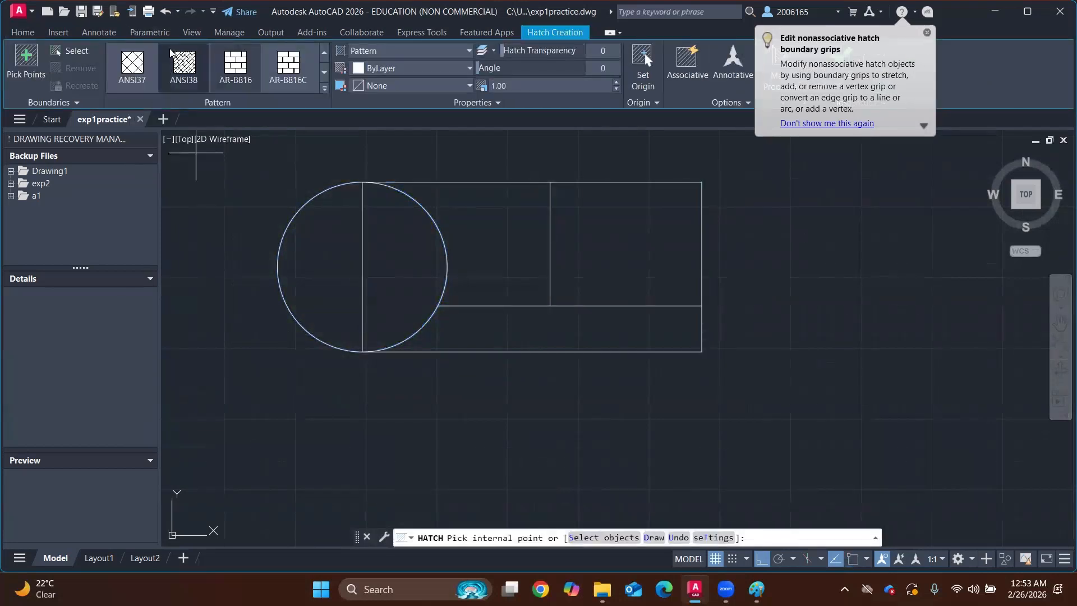
click(230, 66)
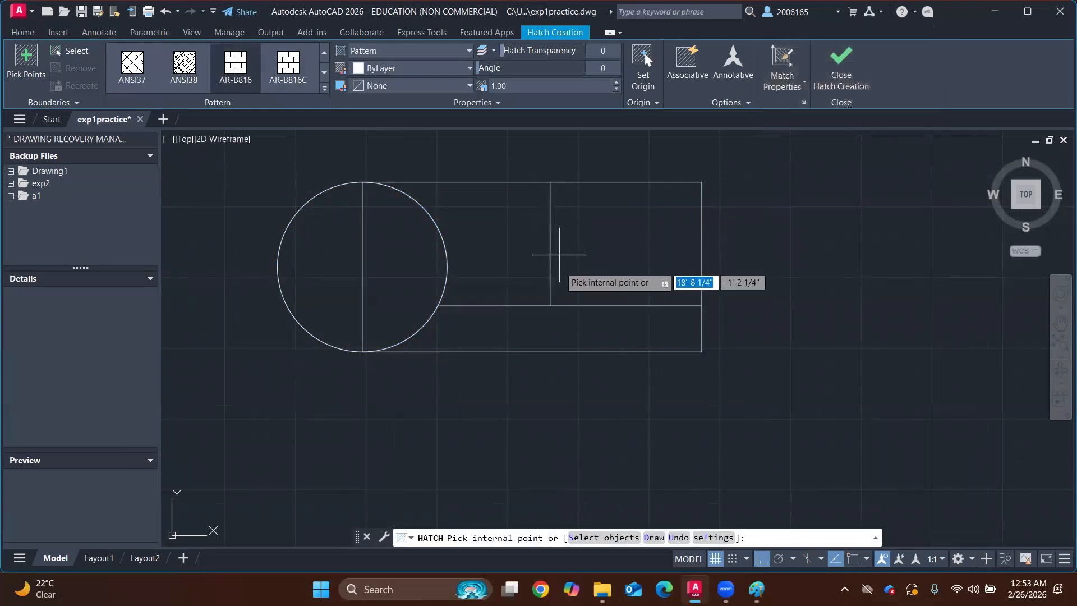
click(558, 235)
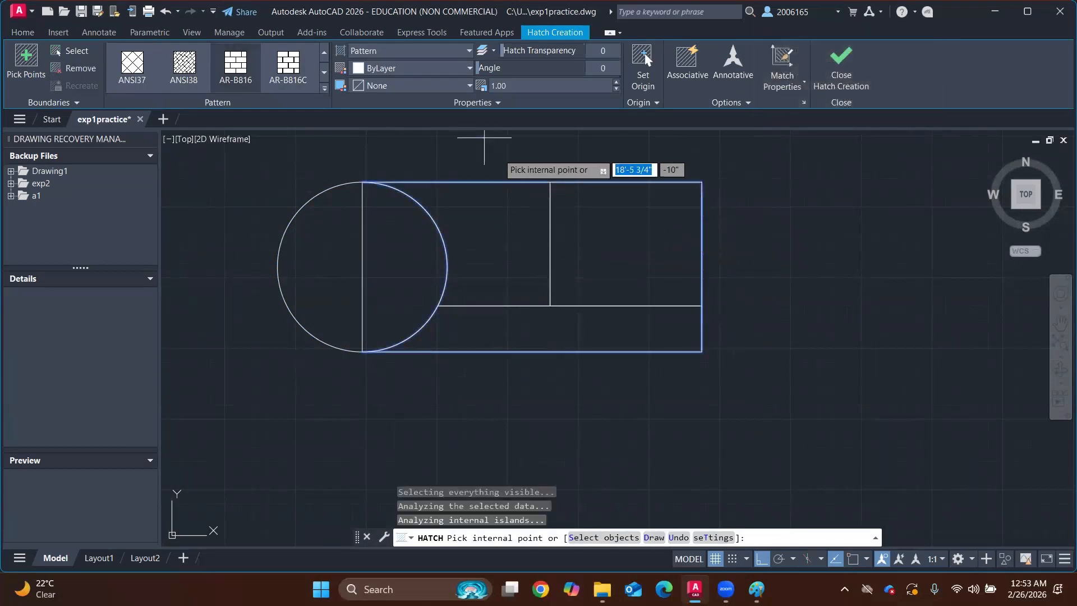
Reduce the scale of the new hatch pattern to 0.77
click(617, 89)
click(617, 89)
click(617, 88)
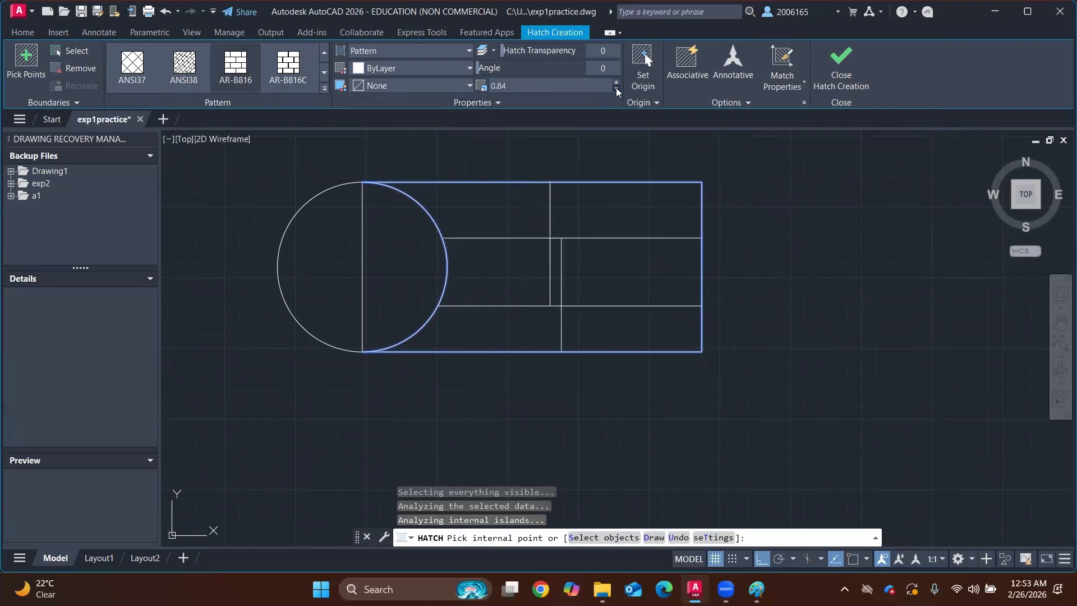
click(617, 88)
click(617, 89)
click(616, 89)
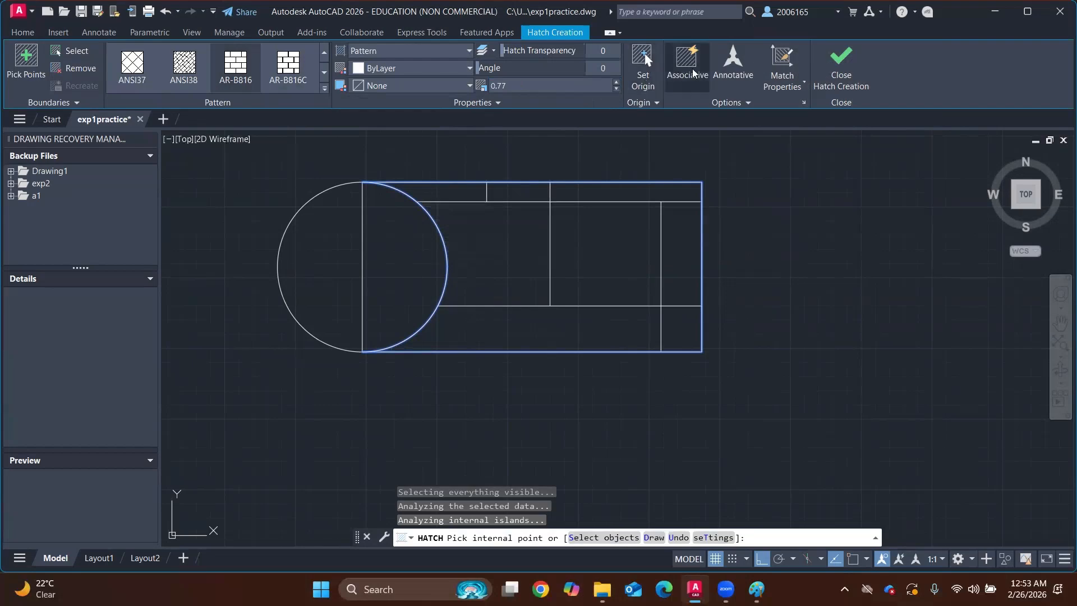
Reduce the AR-B816 hatch scale to 0.57 and include the circle's overlapping half inside the rectangle in the hatch
click(617, 89)
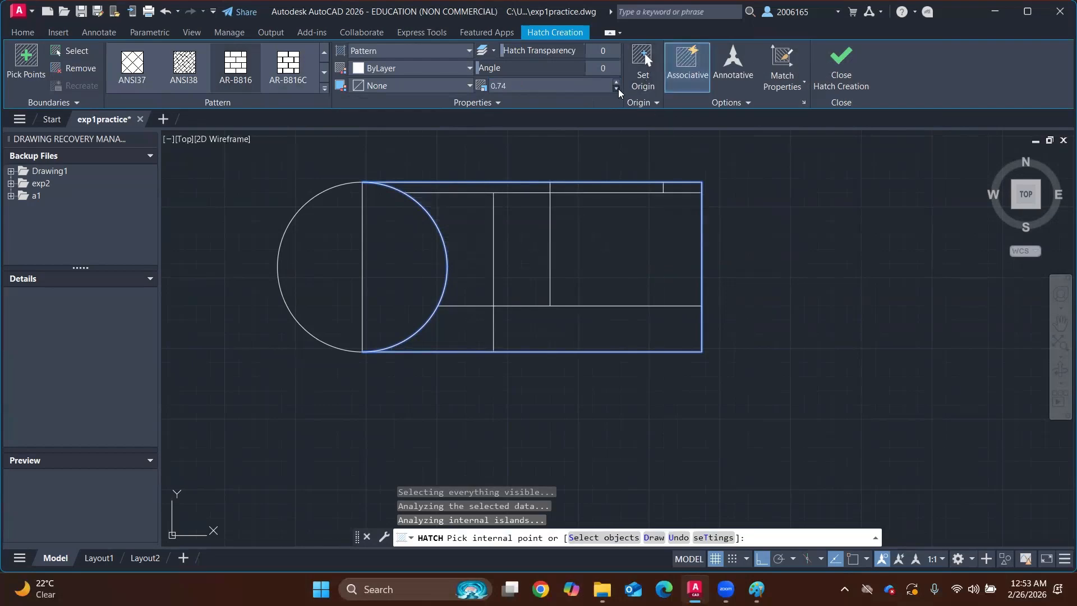
click(617, 89)
click(618, 89)
click(617, 89)
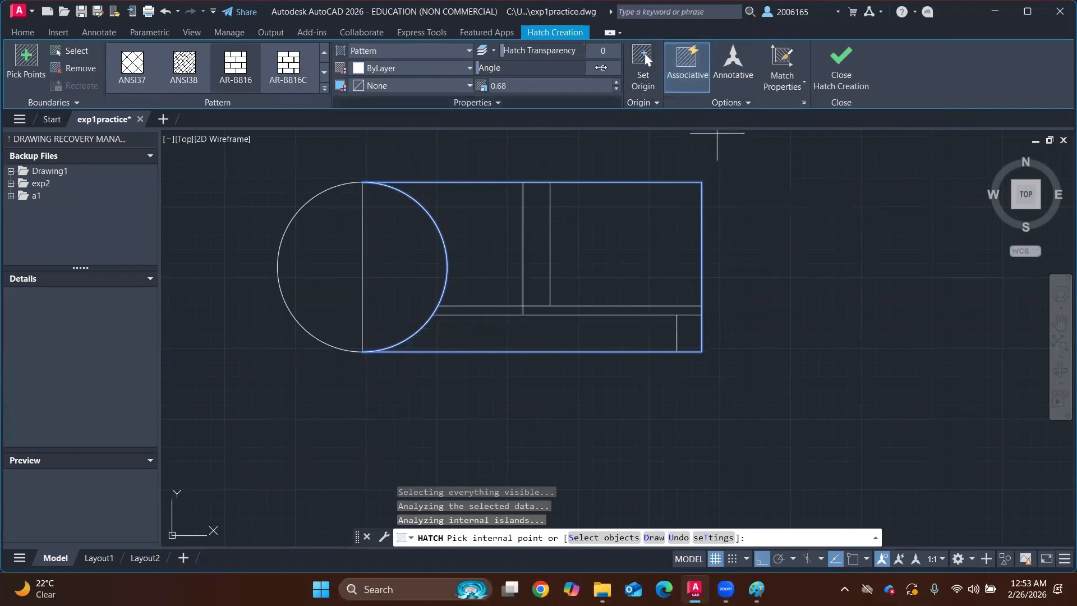
click(617, 89)
click(618, 88)
click(617, 89)
click(618, 88)
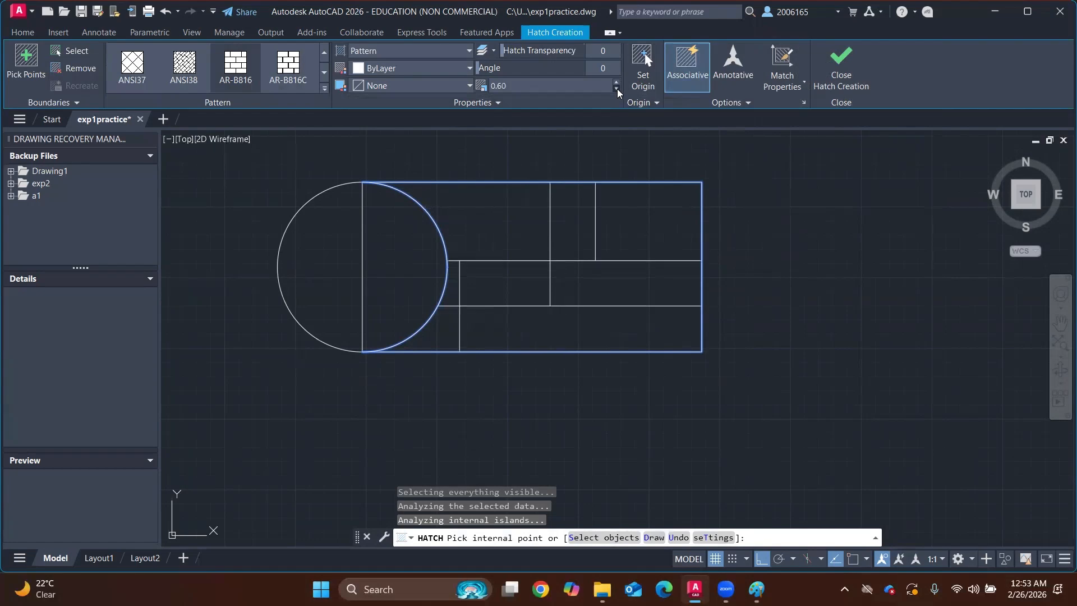
click(617, 88)
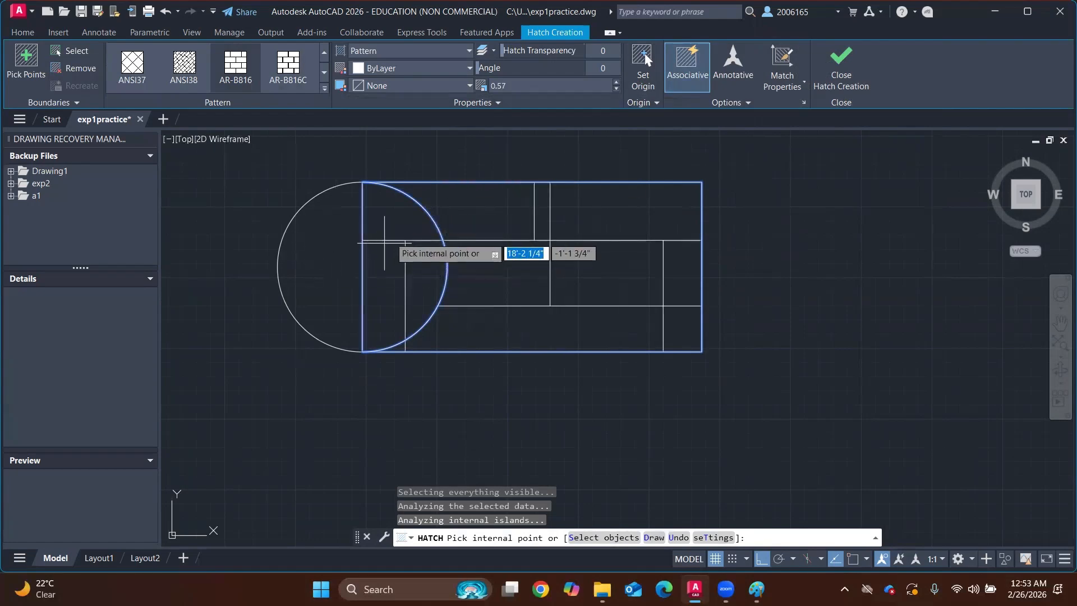
Change the hatch pattern in the rectangle to AR-BRSTD and reduce its scale to 0.43
click(325, 72)
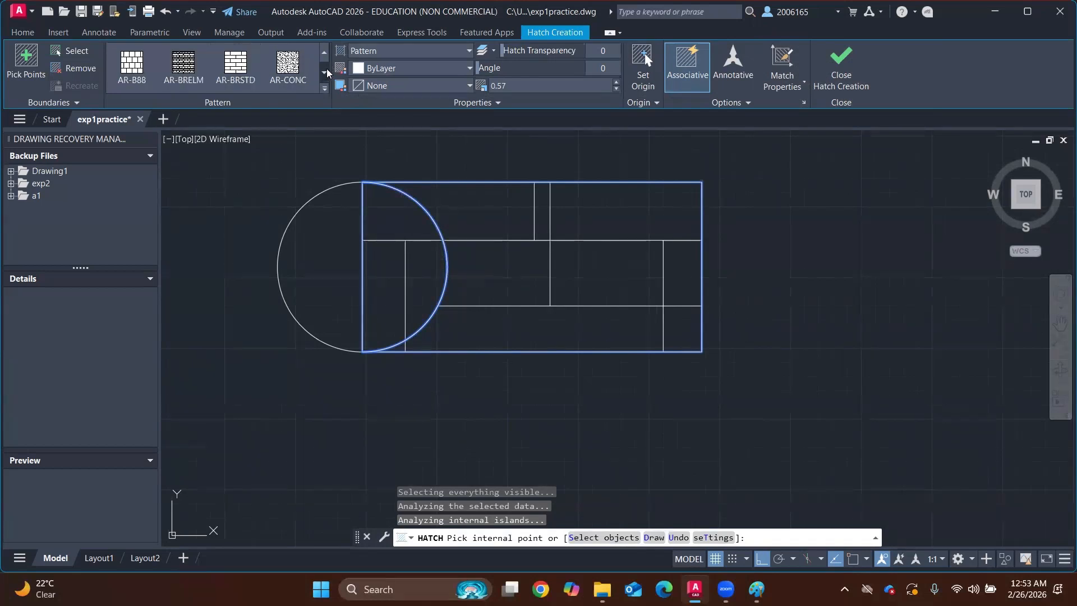
click(235, 65)
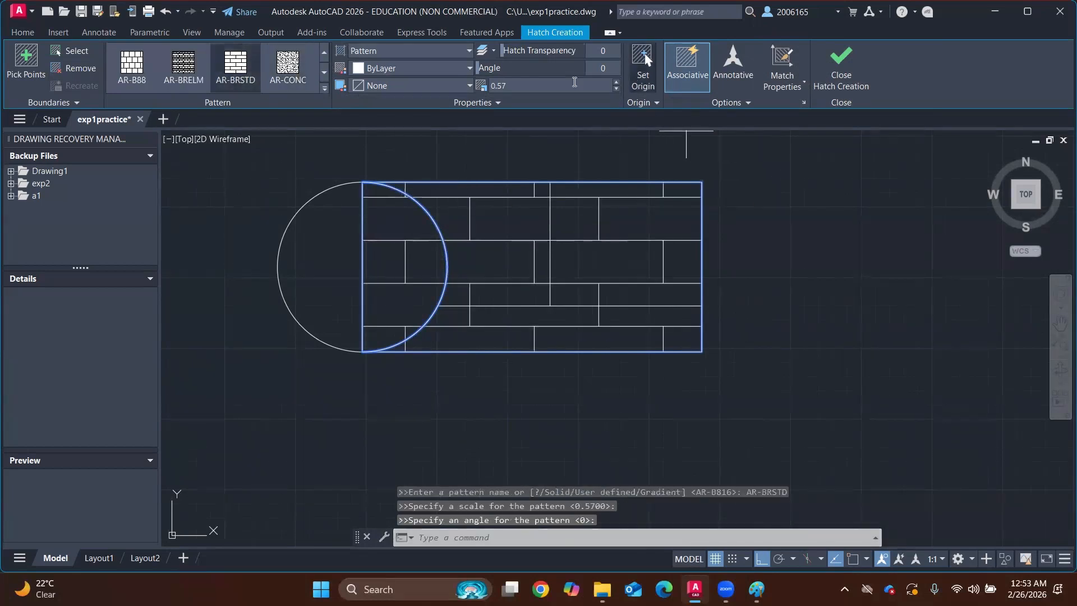
click(616, 90)
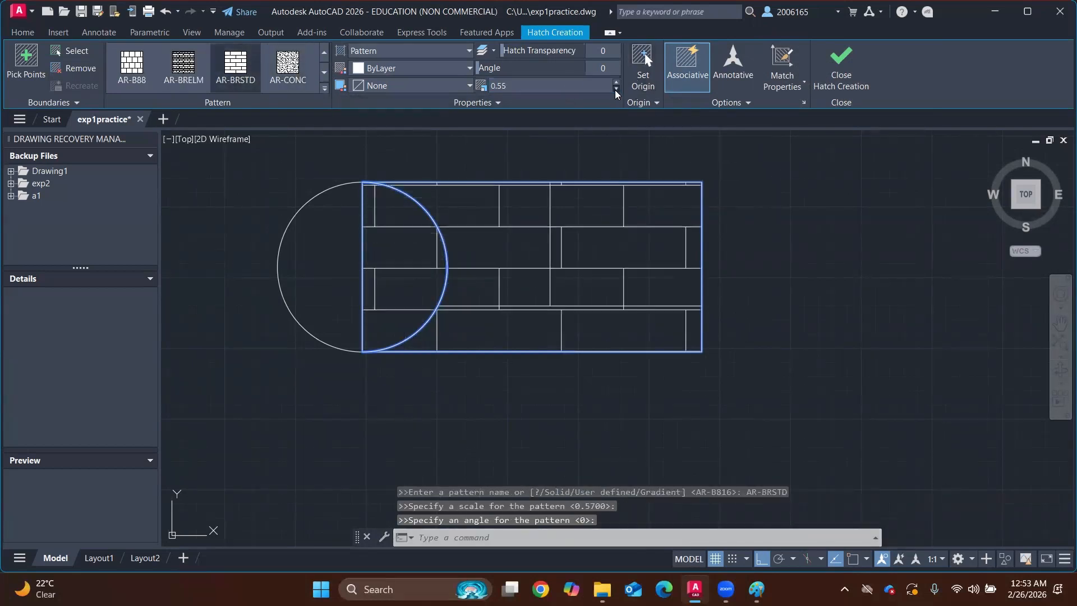
click(616, 90)
click(616, 90)
click(615, 91)
click(615, 91)
click(616, 90)
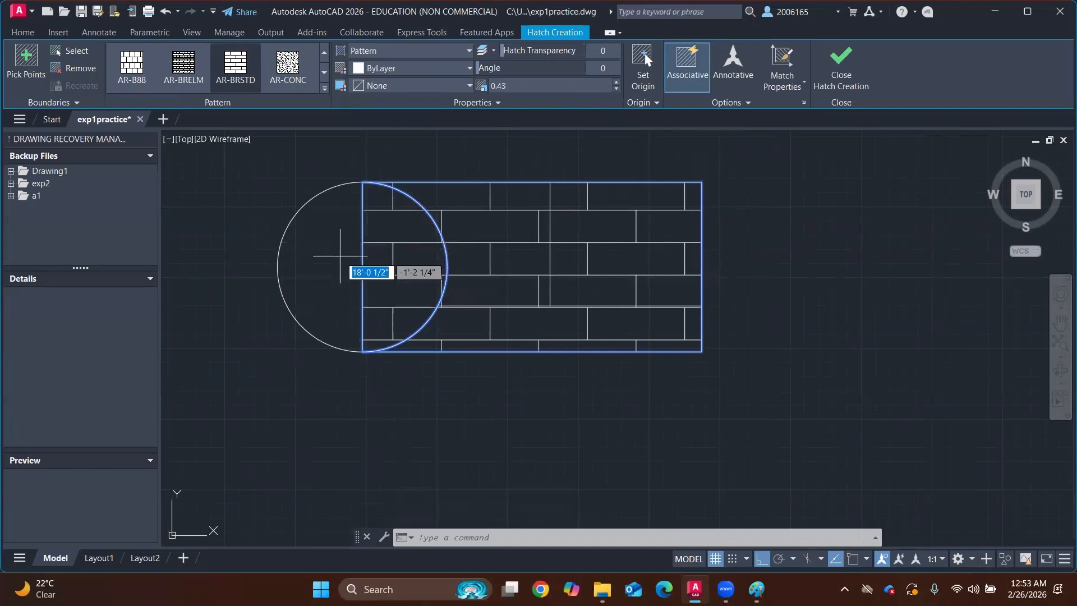
Switch the hatch's boundary associativity off and back on, and finish the hatch
click(686, 68)
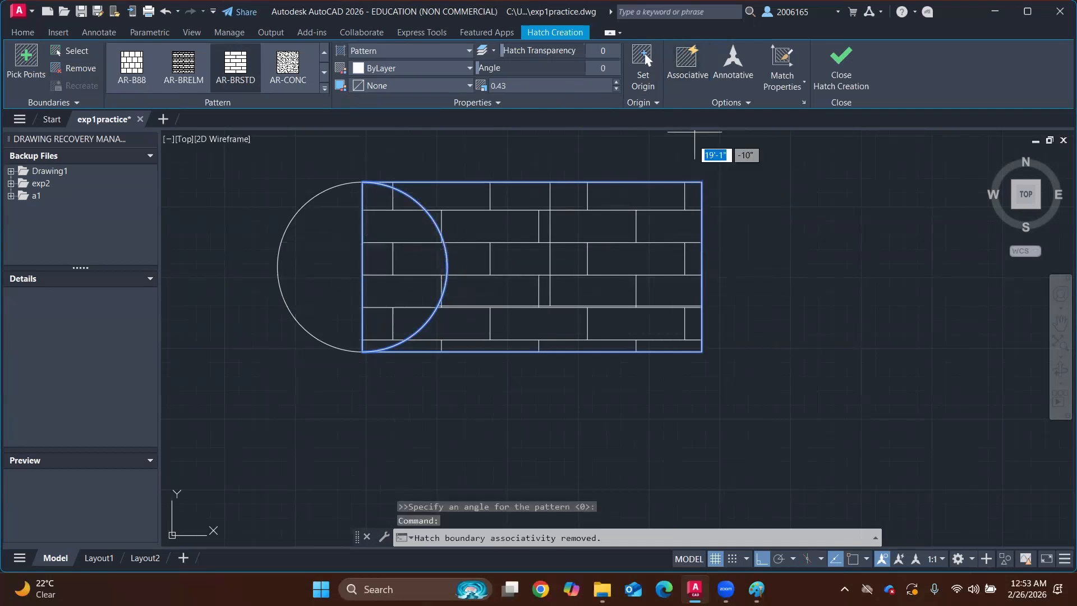
click(684, 63)
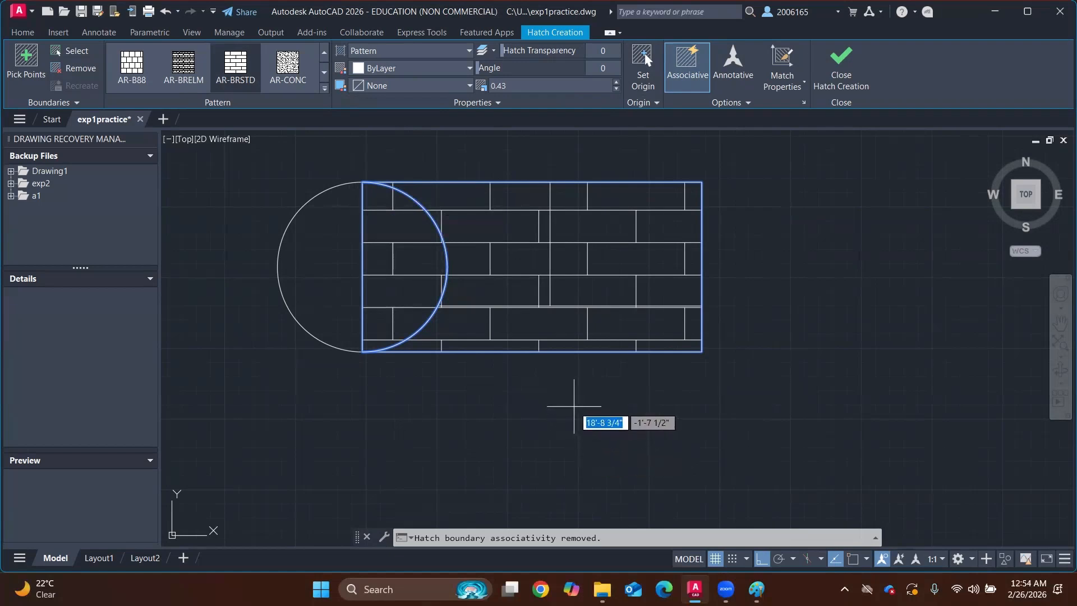
scroll(603, 331, down, 2)
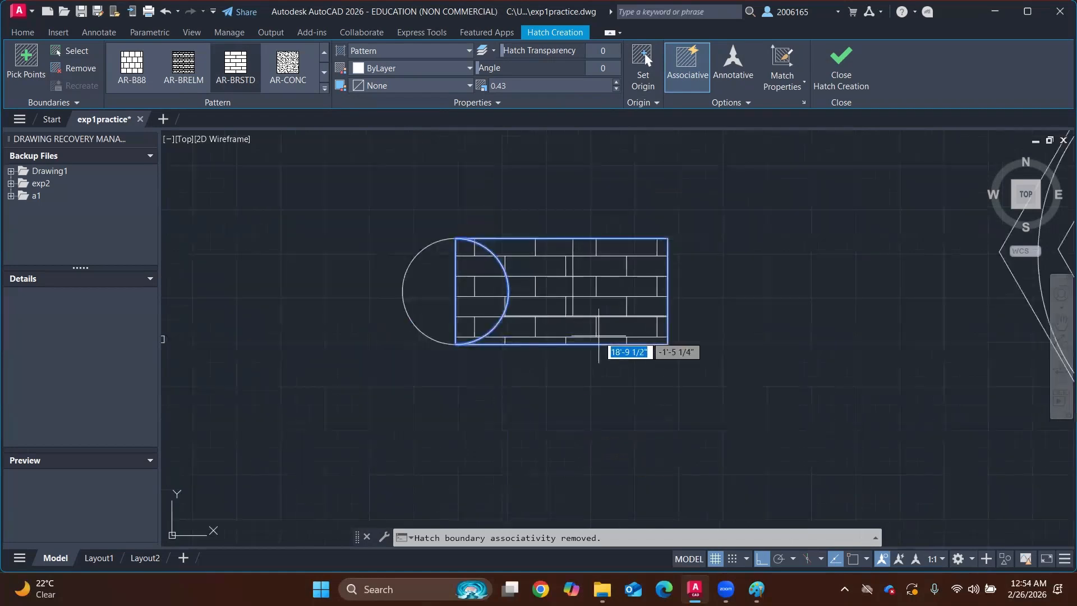
middle_drag(789, 364, 658, 368)
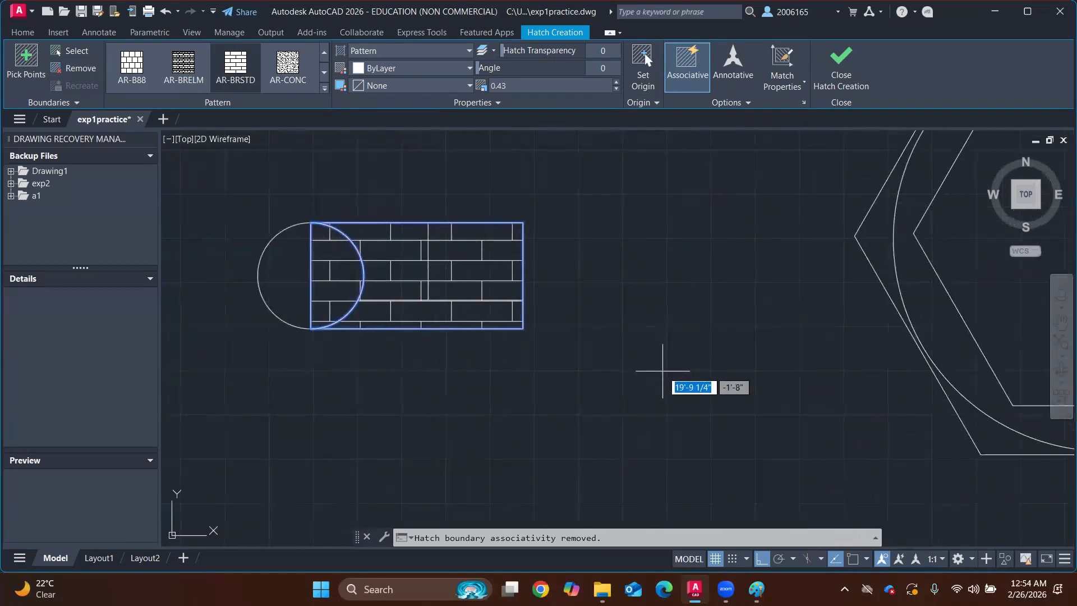
key(Escape)
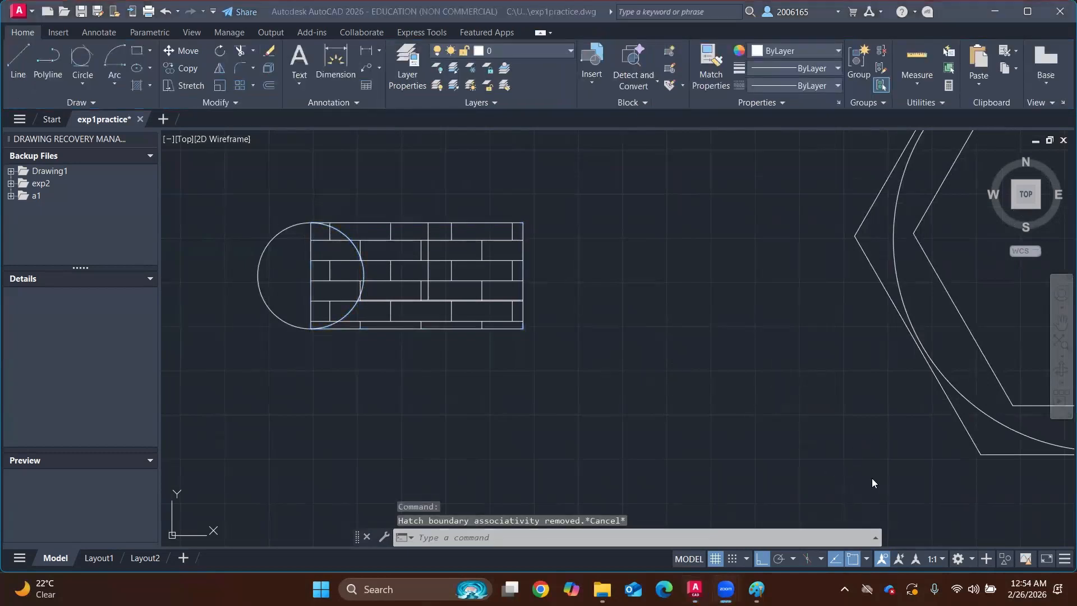
Draw a rectangle in the empty space southeast of the brick-hatched figure, before the large hexagons
click(756, 375)
text(rec)
key(Return)
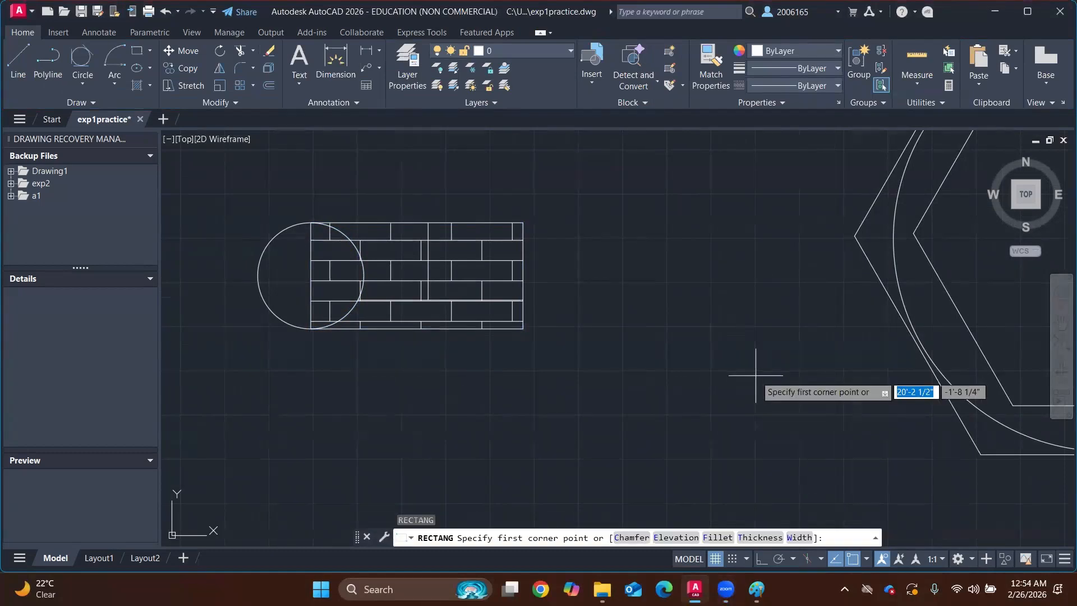
click(638, 362)
click(776, 472)
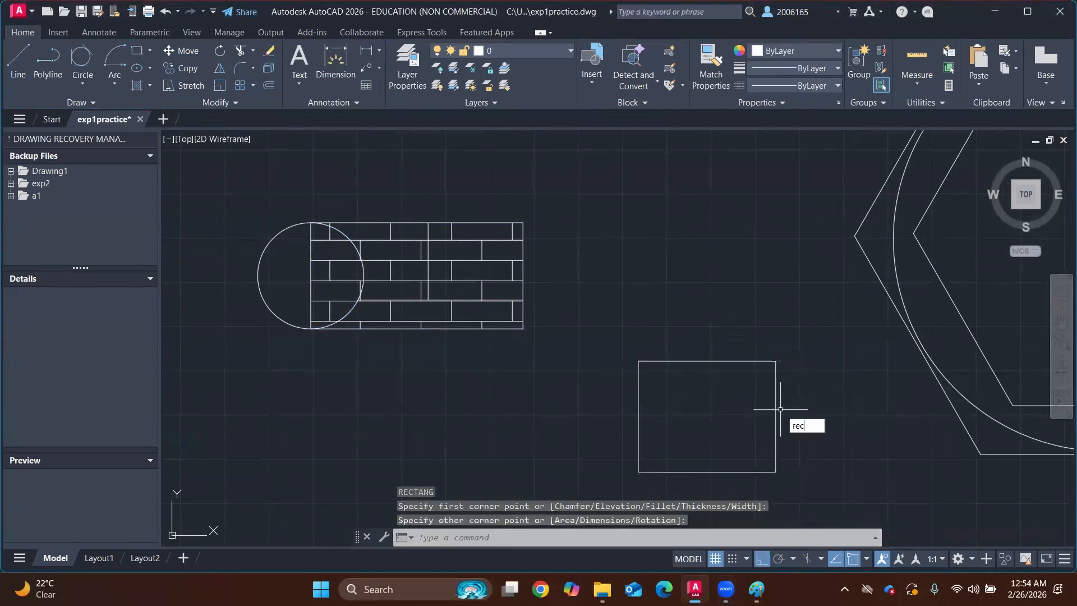
Draw a much smaller rectangle near the centre of the new rectangle
text(rec)
key(Return)
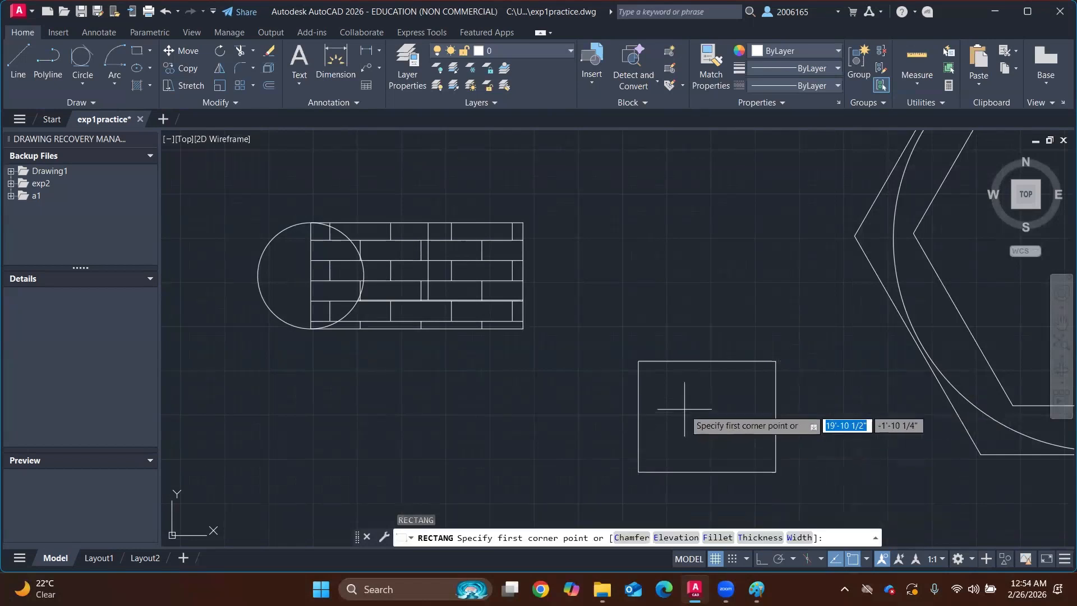
click(687, 396)
click(725, 425)
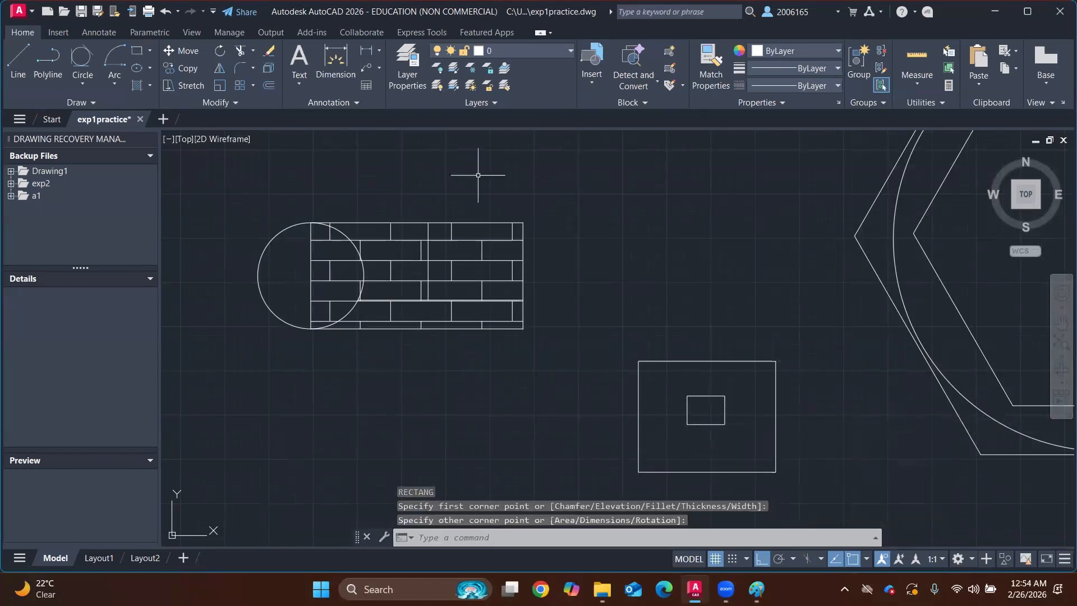
Draw a slightly larger rectangle enclosing the two nested rectangles with a narrow margin all around
scroll(574, 257, down, 2)
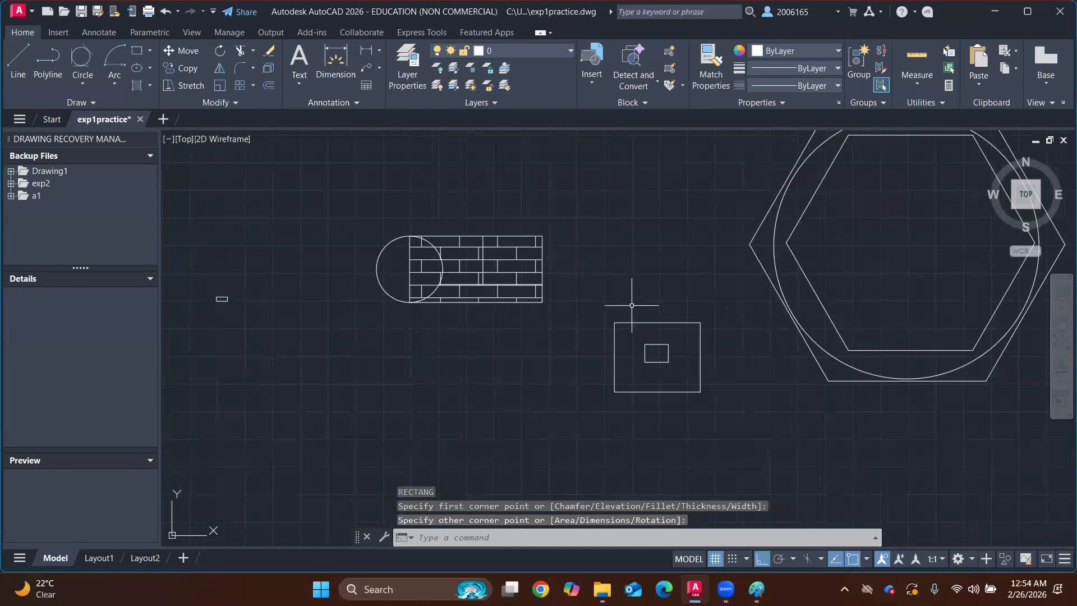
key(Return)
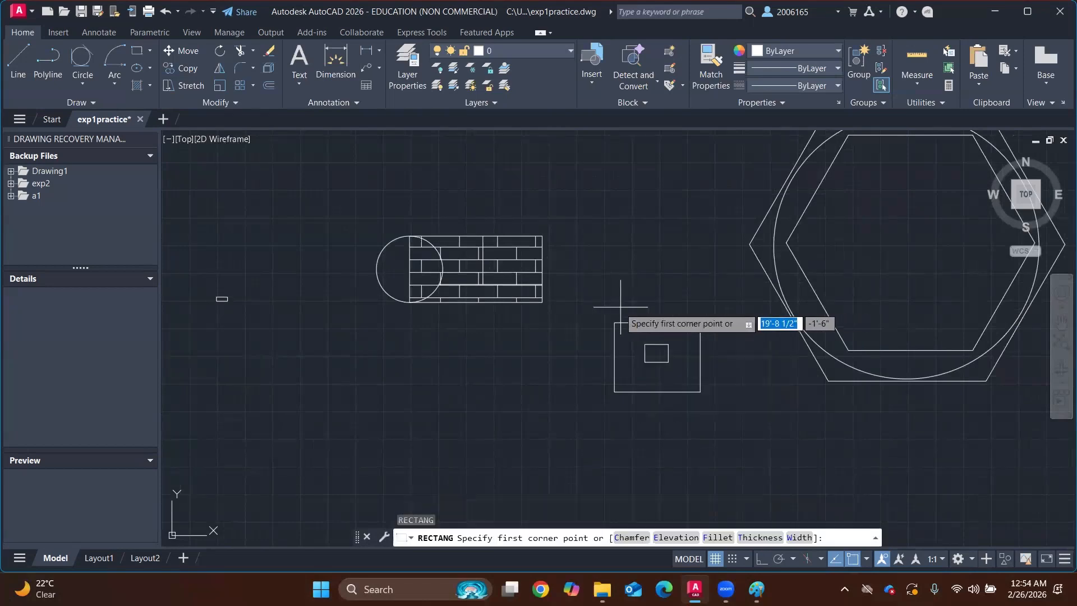
click(599, 311)
click(722, 405)
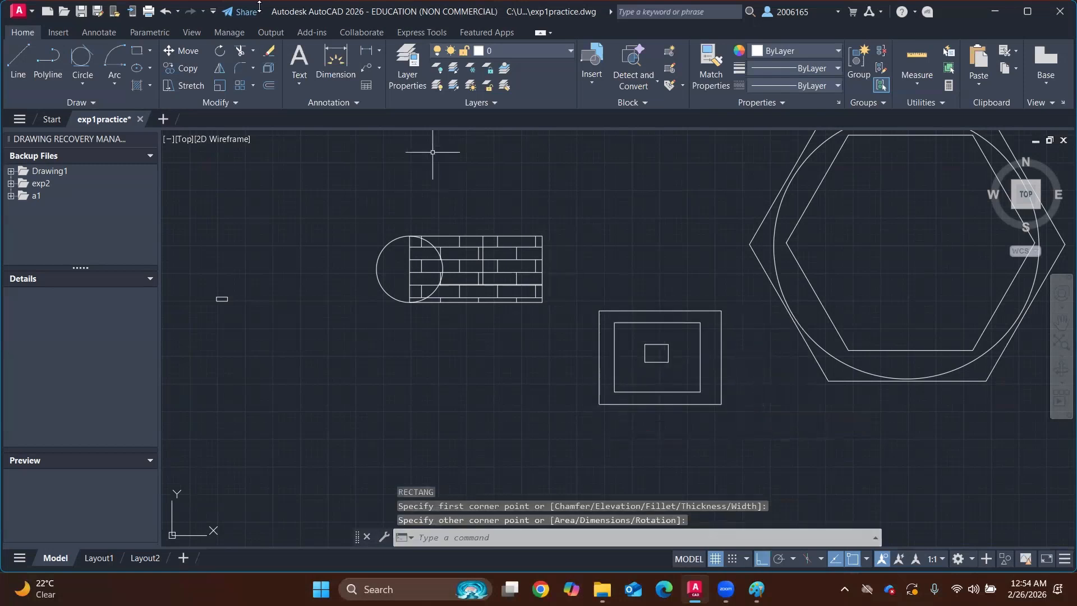
Hatch the band between the outer and middle nested rectangles with the AR-BRSTD pattern
click(139, 85)
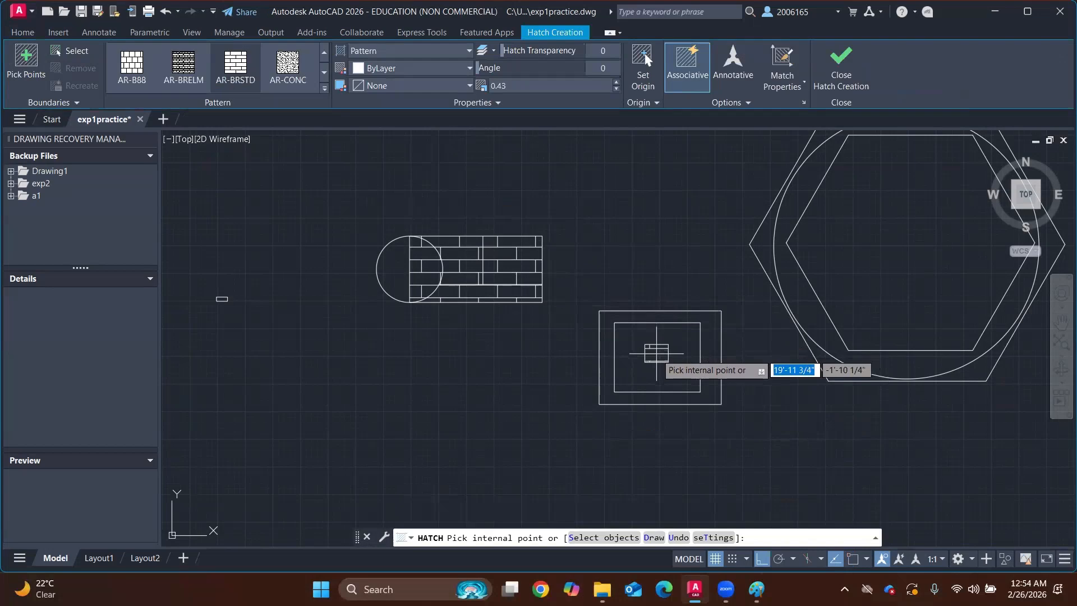
click(244, 79)
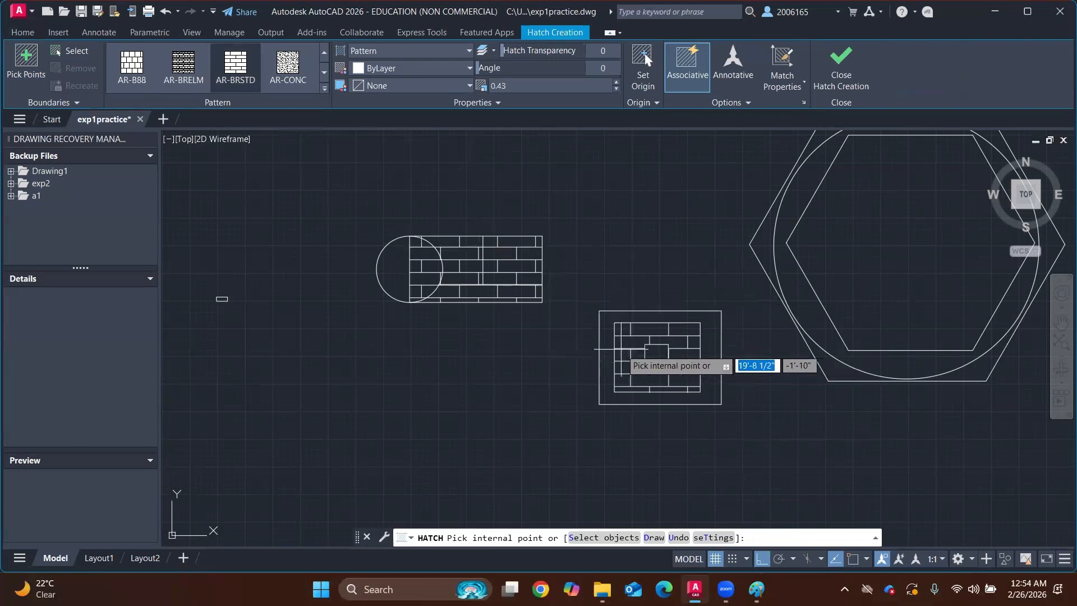
click(624, 316)
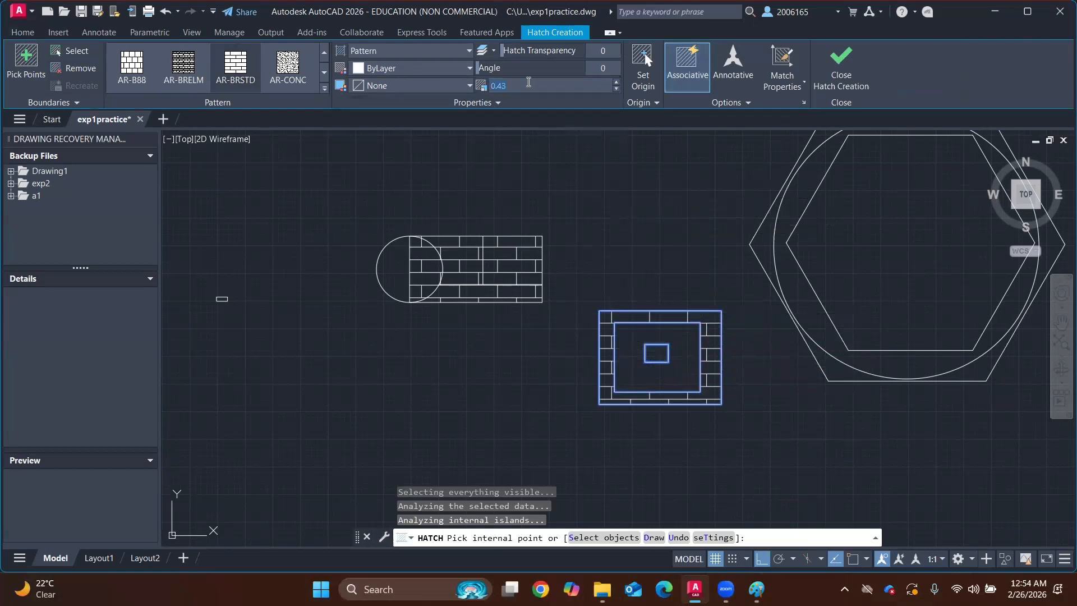
Reduce the brick hatch scale in the band to 0.14 and finish the hatch
scroll(531, 81, down, 6)
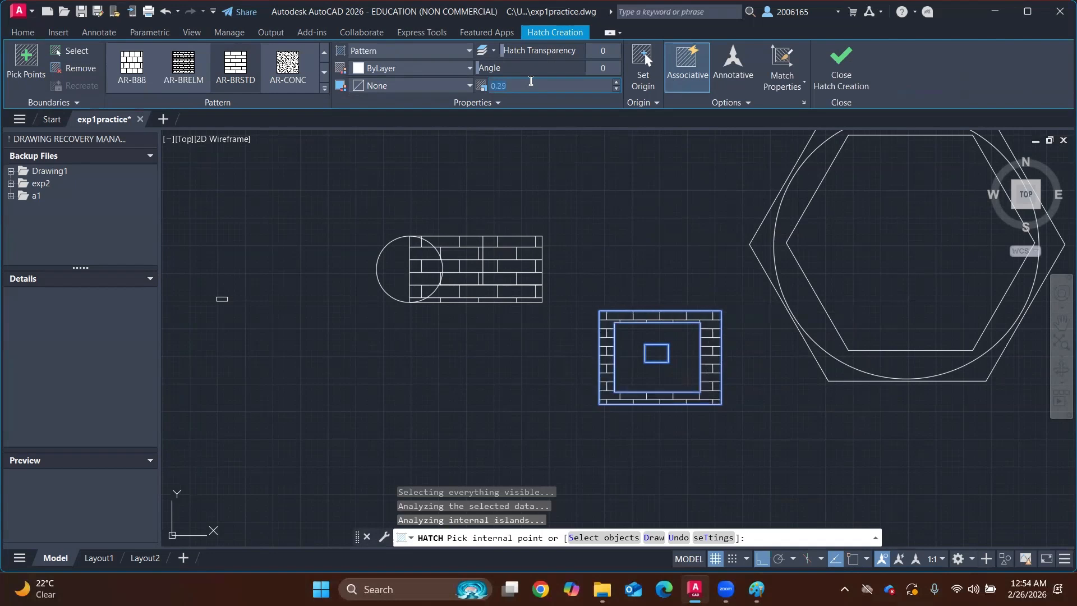
scroll(531, 81, down, 1)
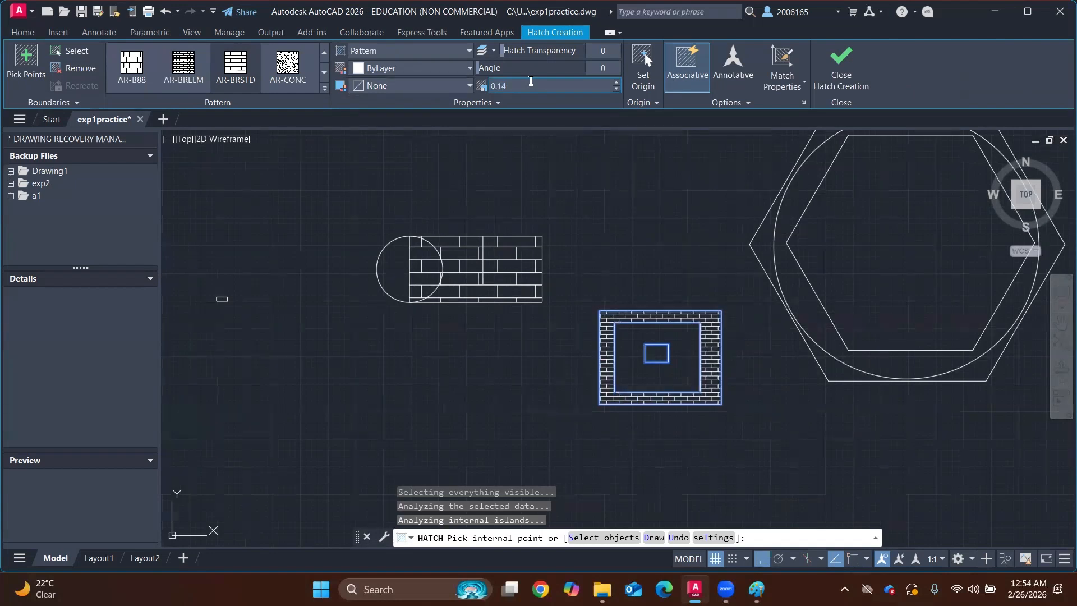
scroll(671, 385, up, 2)
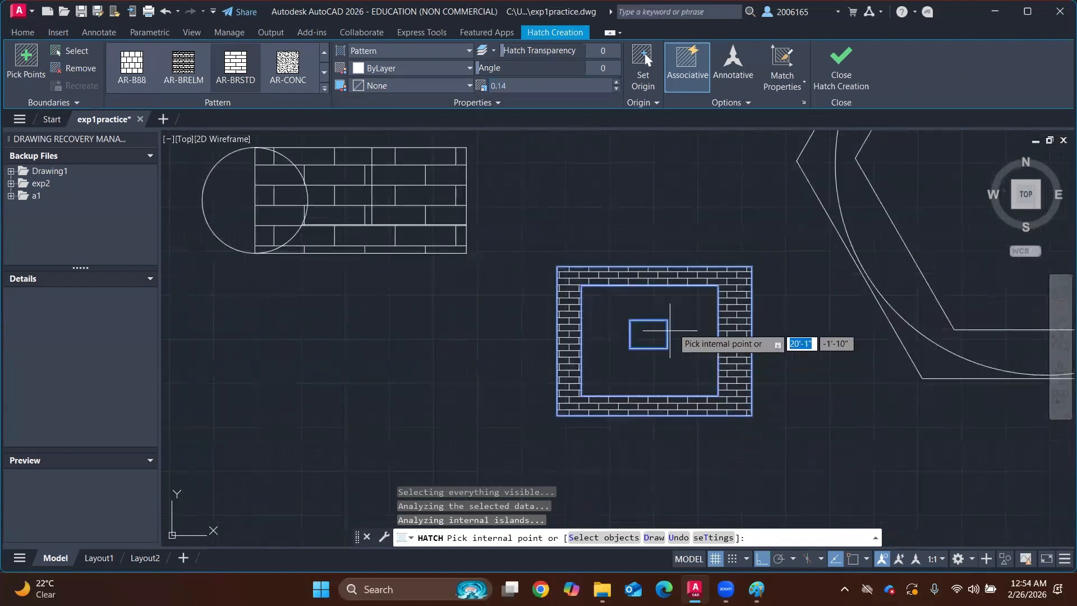
click(651, 321)
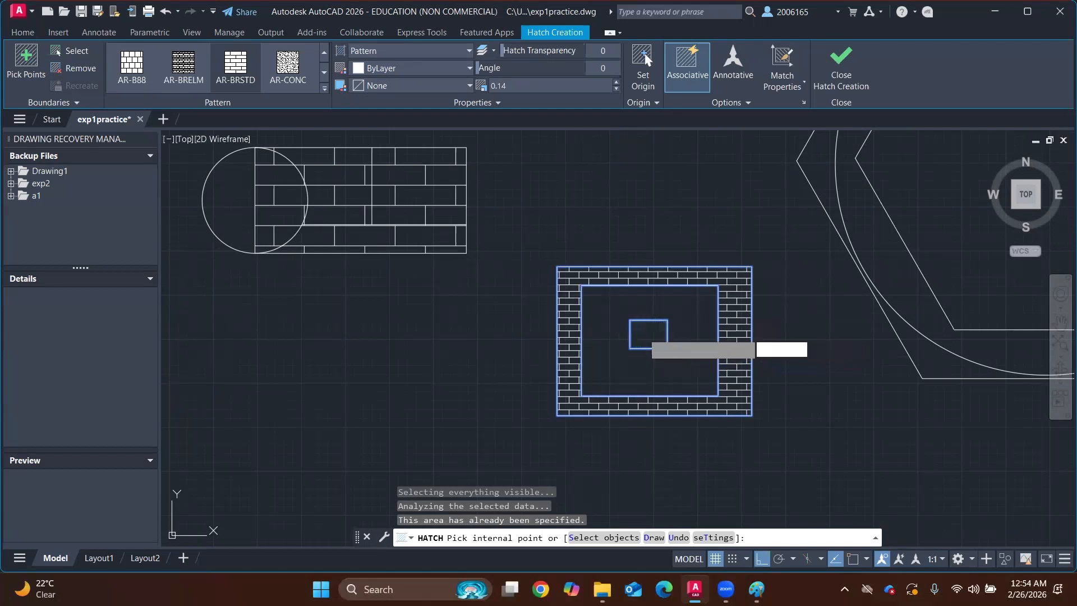
key(Return)
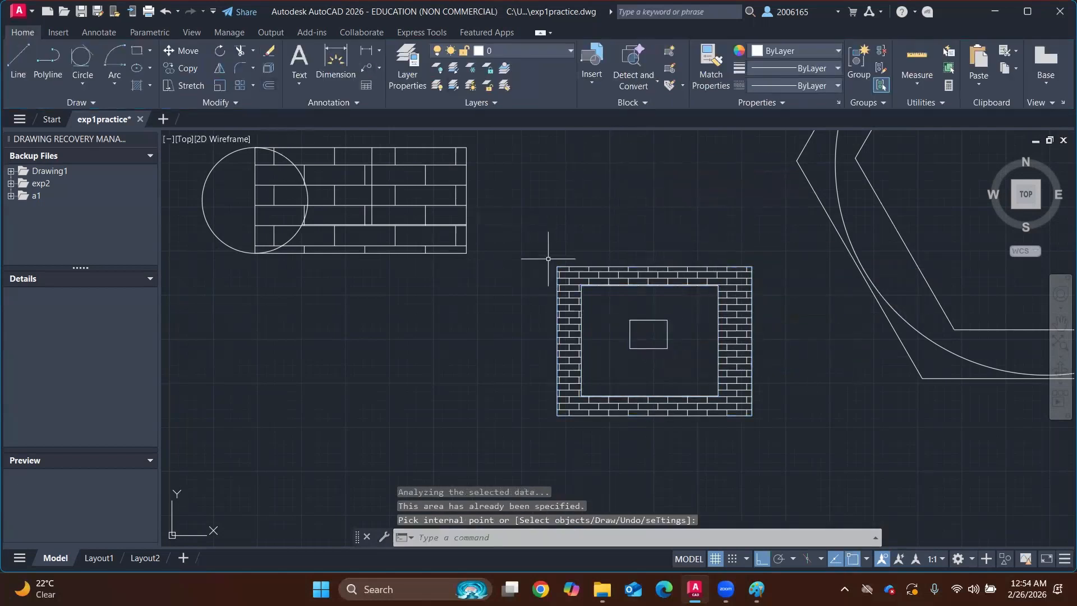
Hatch the small innermost rectangle with the AR-CONC pattern at scale 0.14 and finish the hatch
click(138, 86)
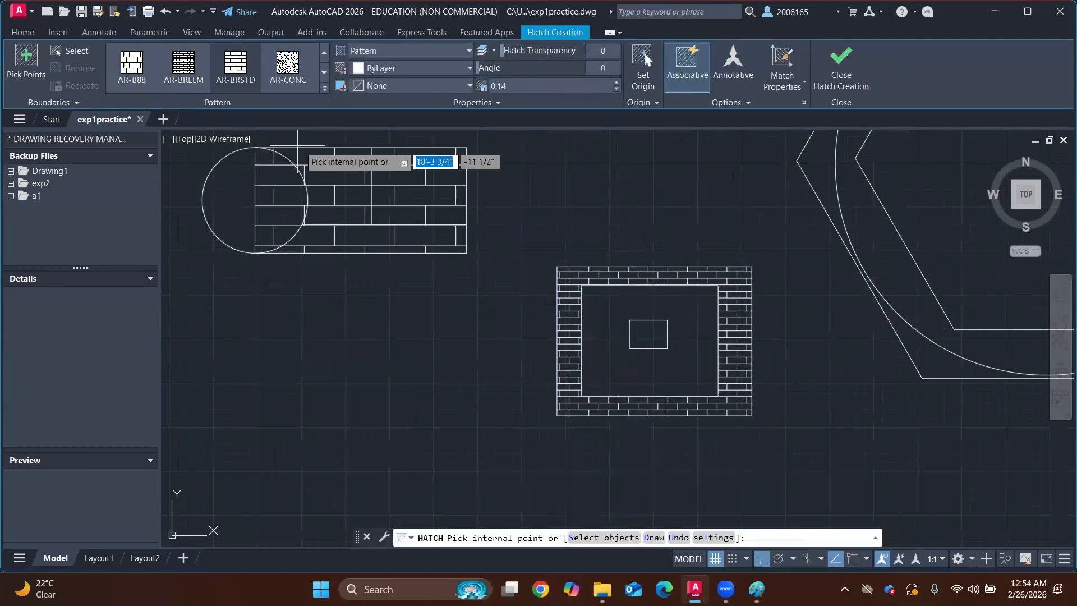
click(287, 66)
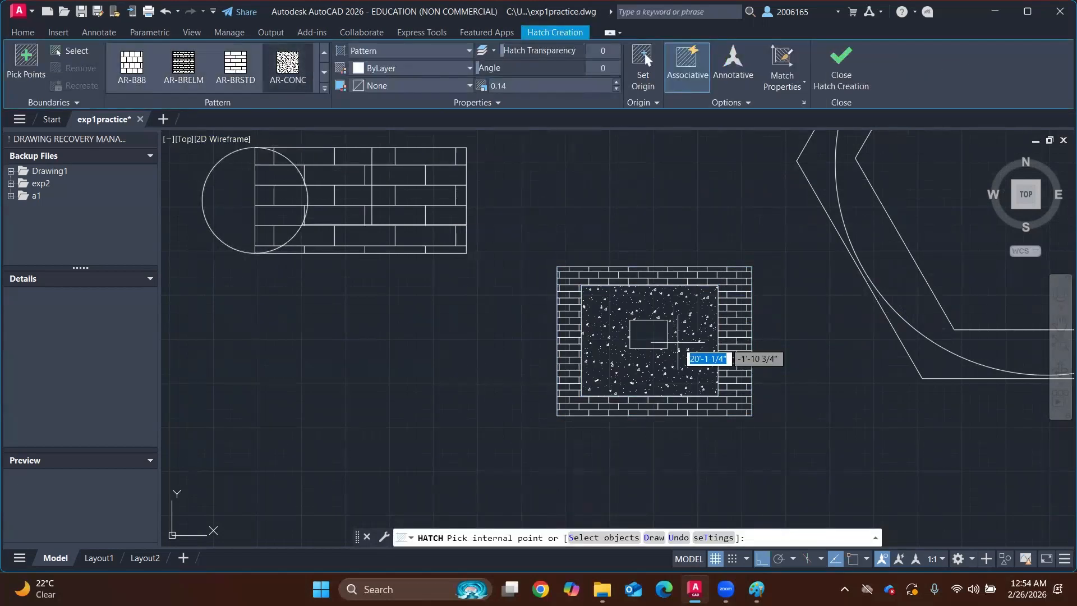
click(659, 331)
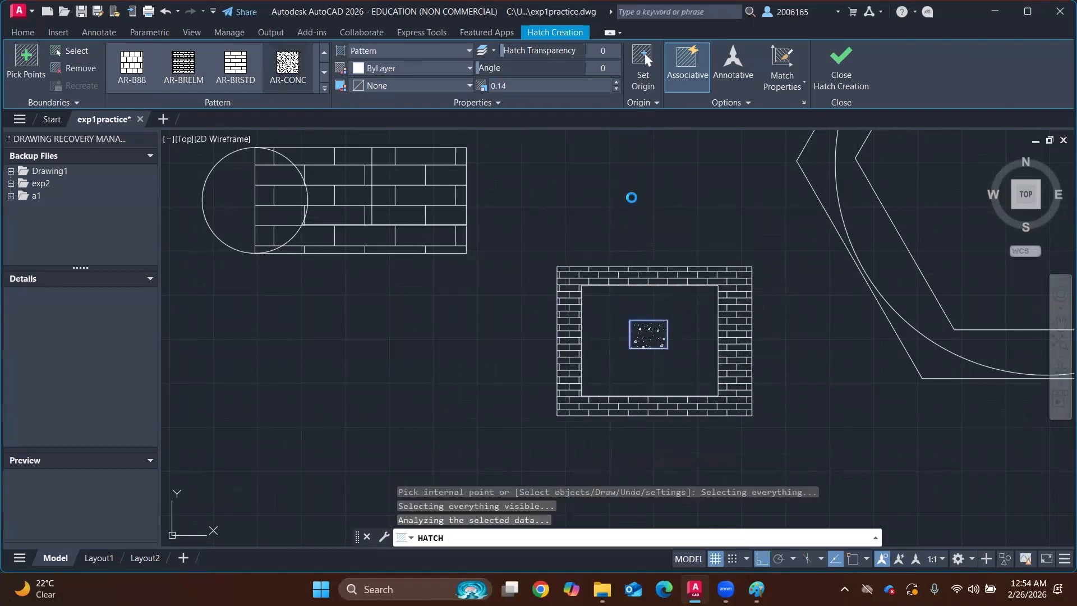
click(681, 200)
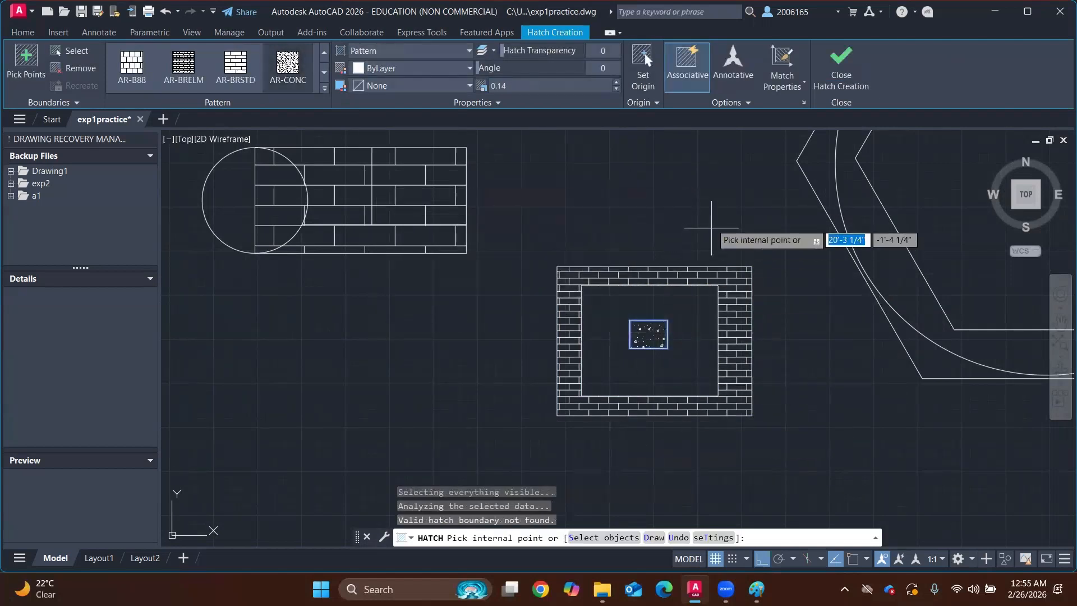
key(Return)
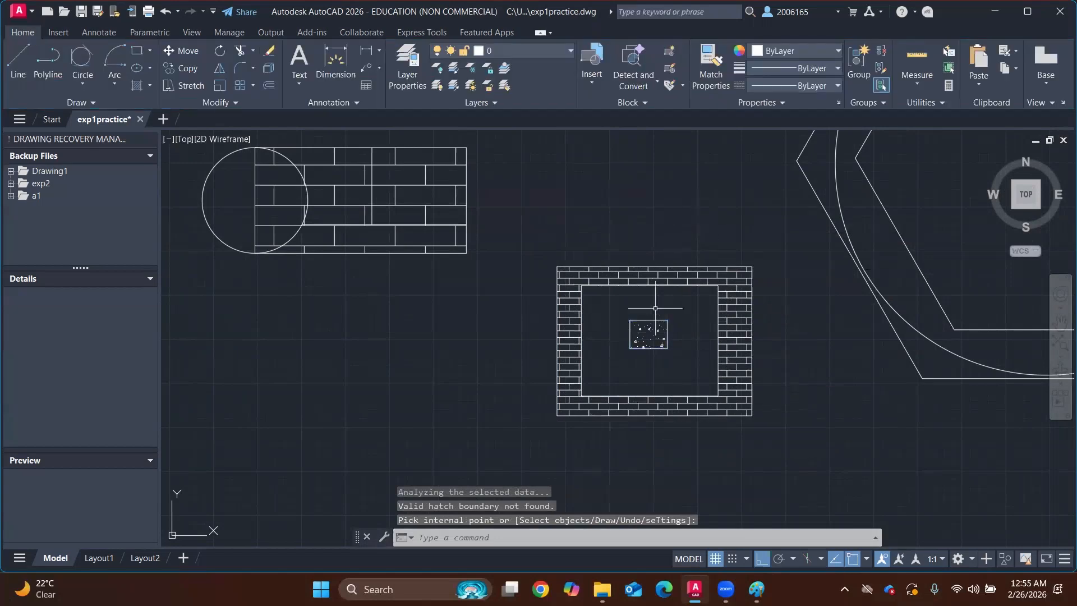
scroll(665, 308, down, 2)
scroll(702, 295, down, 2)
scroll(675, 317, up, 5)
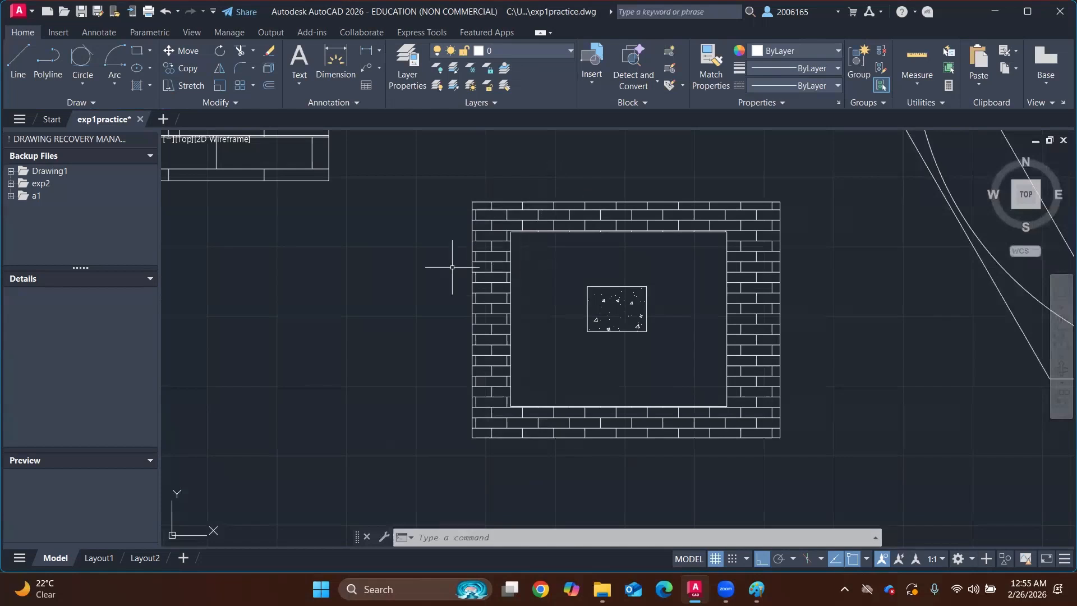
scroll(385, 265, down, 3)
scroll(499, 308, up, 1)
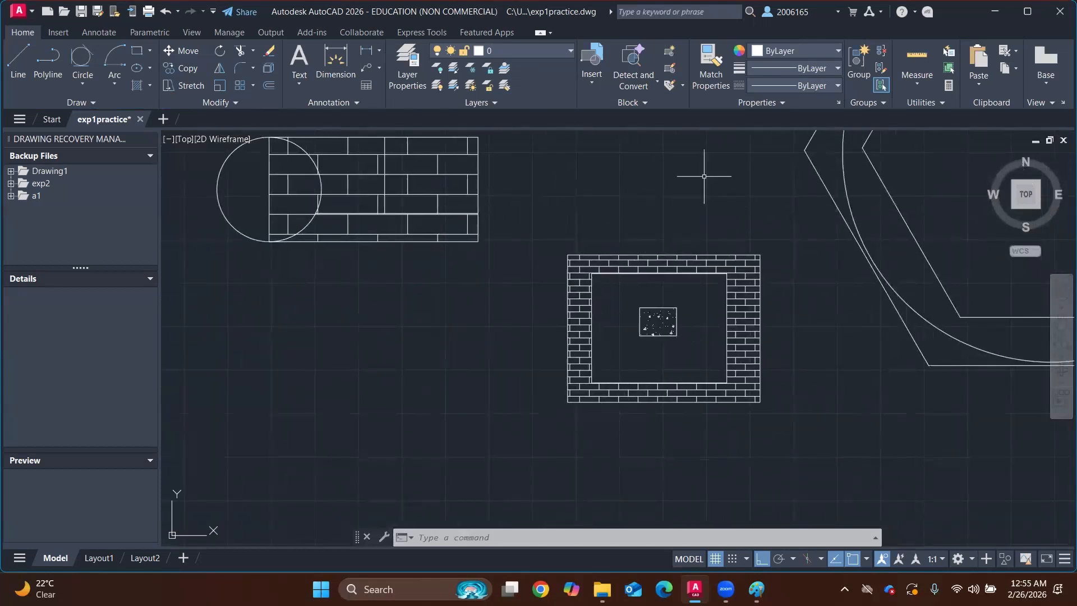
scroll(450, 279, down, 3)
scroll(325, 221, up, 3)
scroll(510, 221, down, 3)
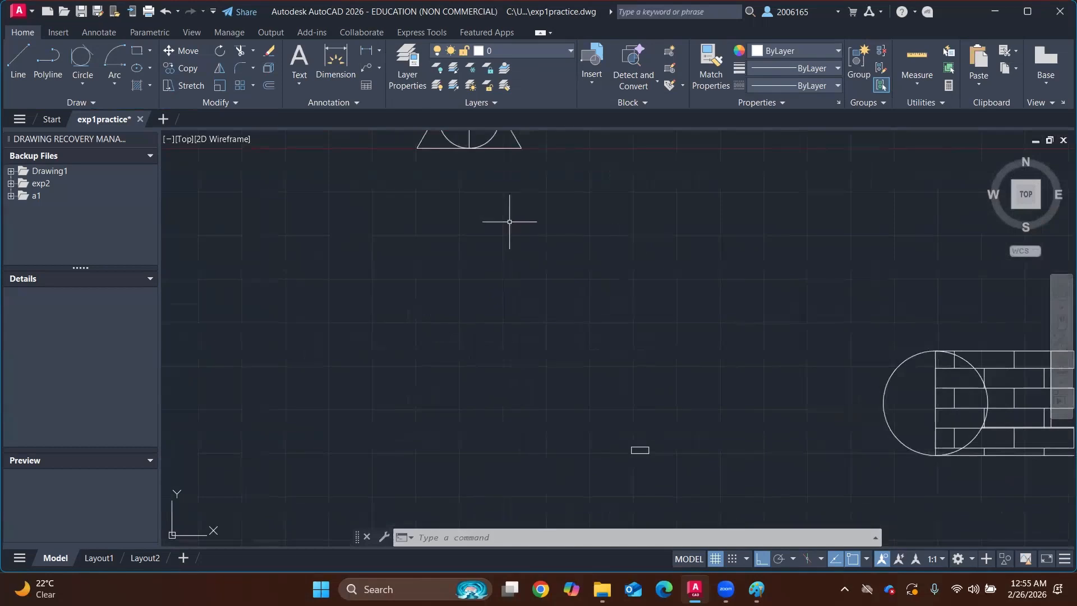
scroll(533, 238, up, 5)
scroll(438, 207, up, 3)
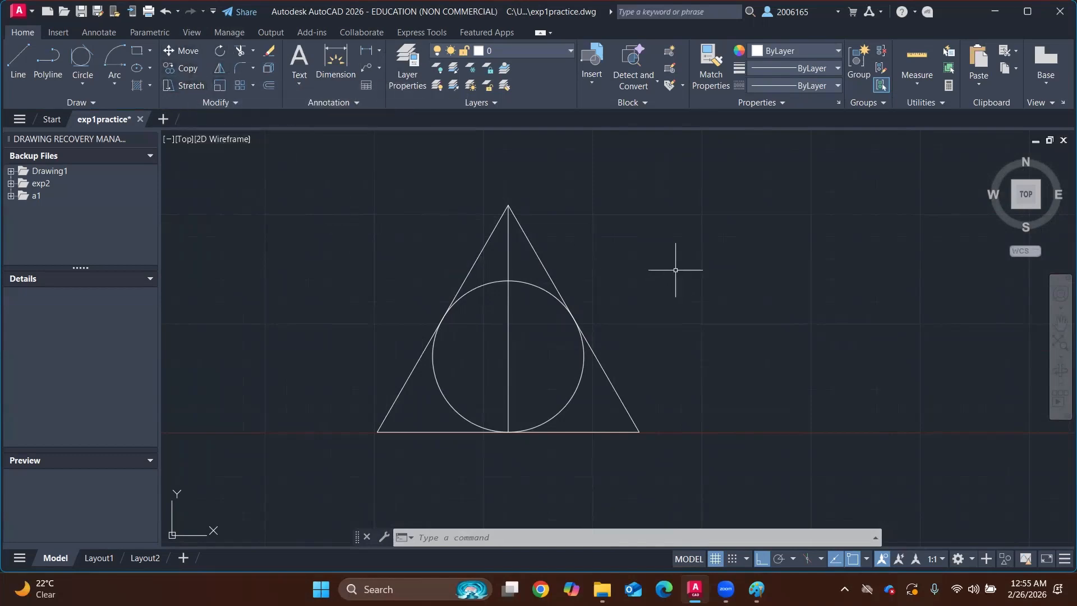
text(TRIM)
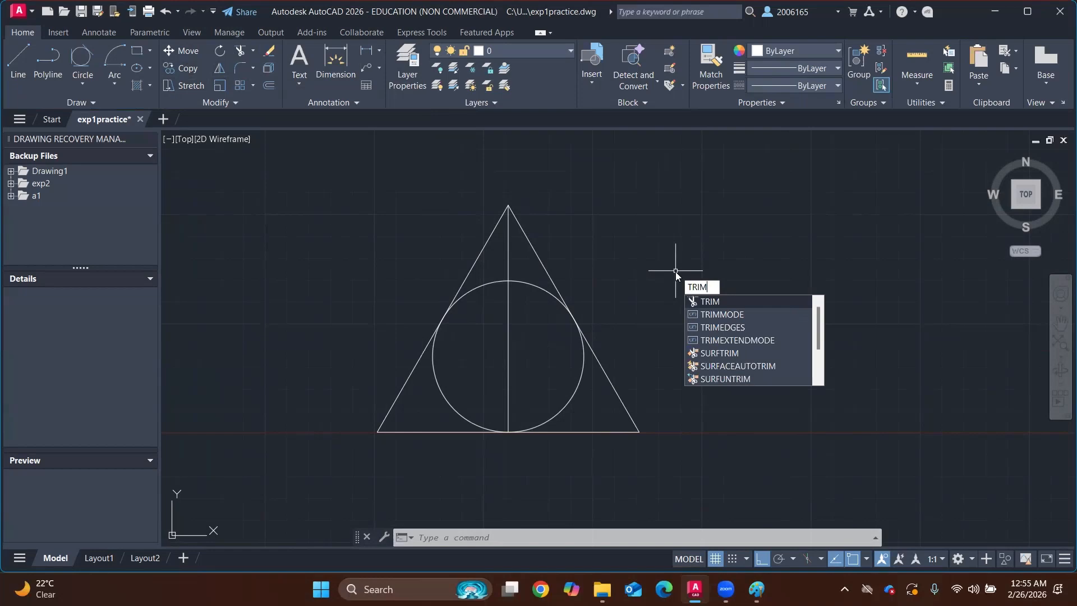
key(Escape)
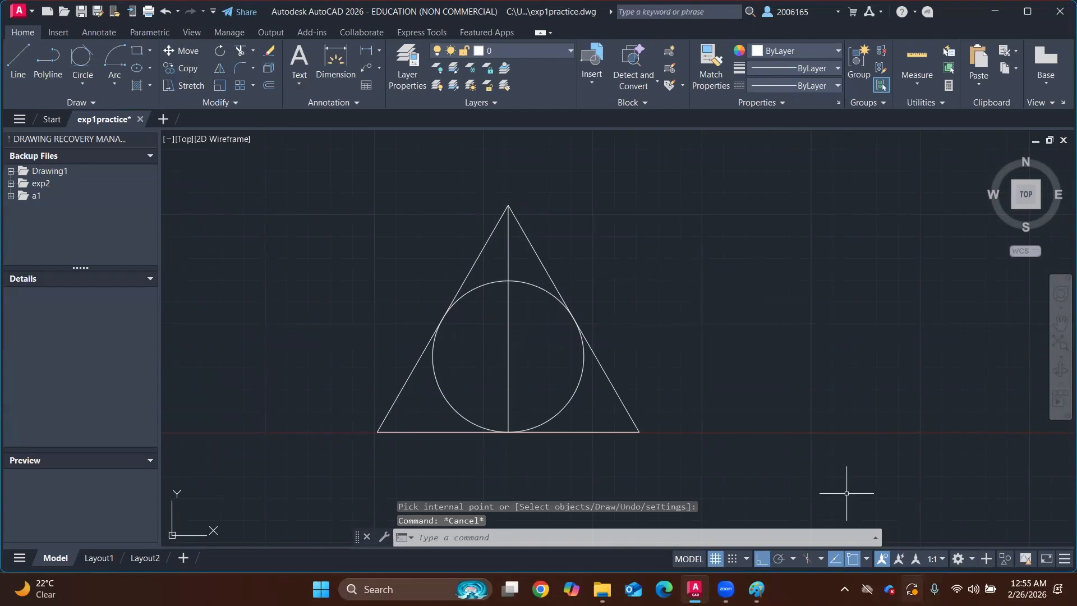
Start single-line text beside the triangle with the inscribed circle, with a height of about 4 inches and horizontal rotation
click(801, 272)
text(t)
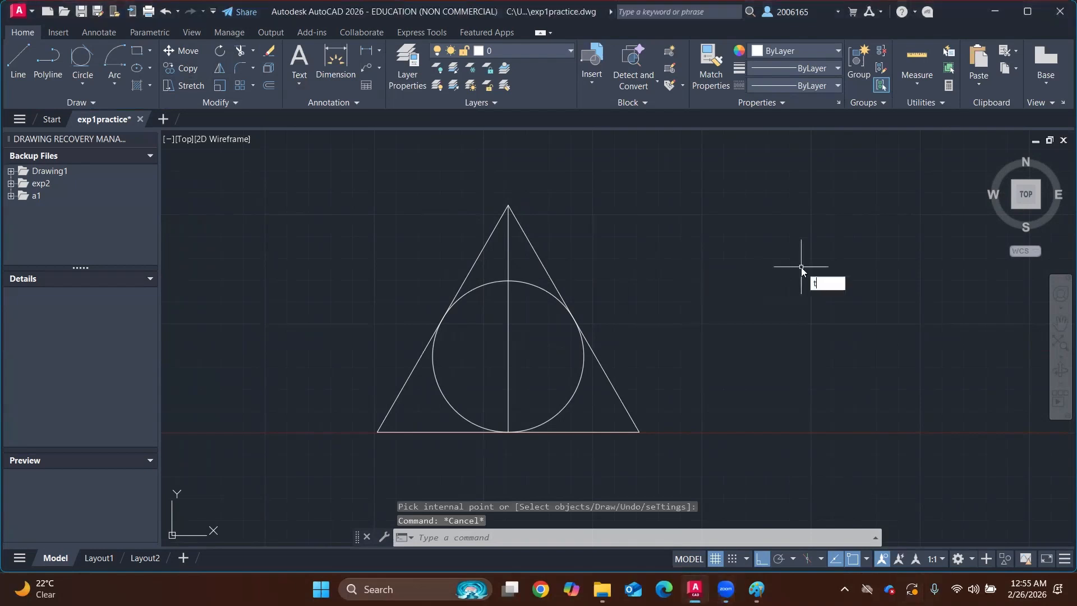
text(ext)
key(Return)
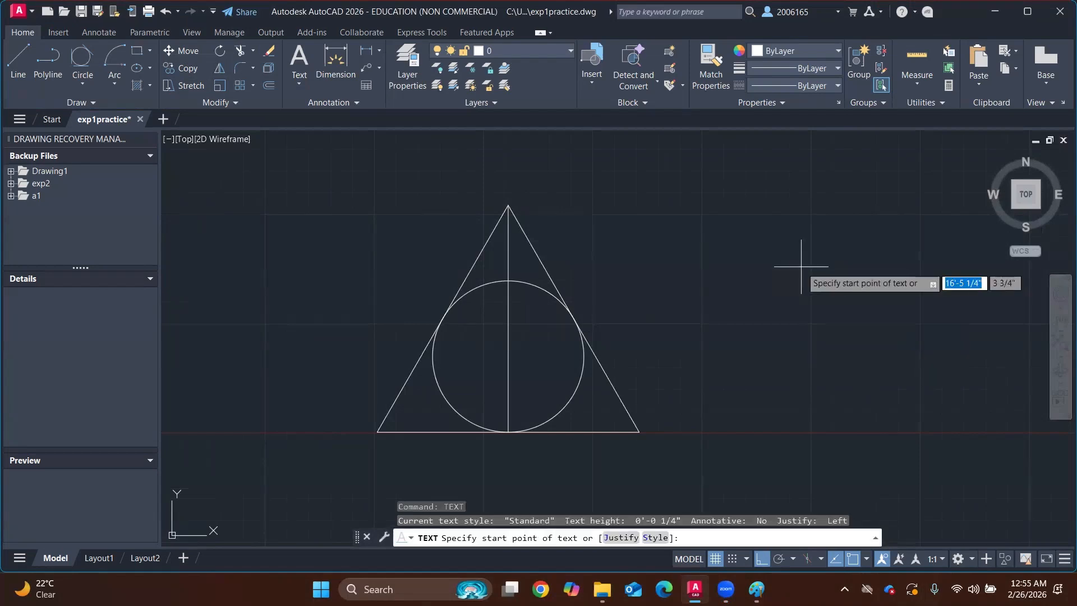
click(703, 260)
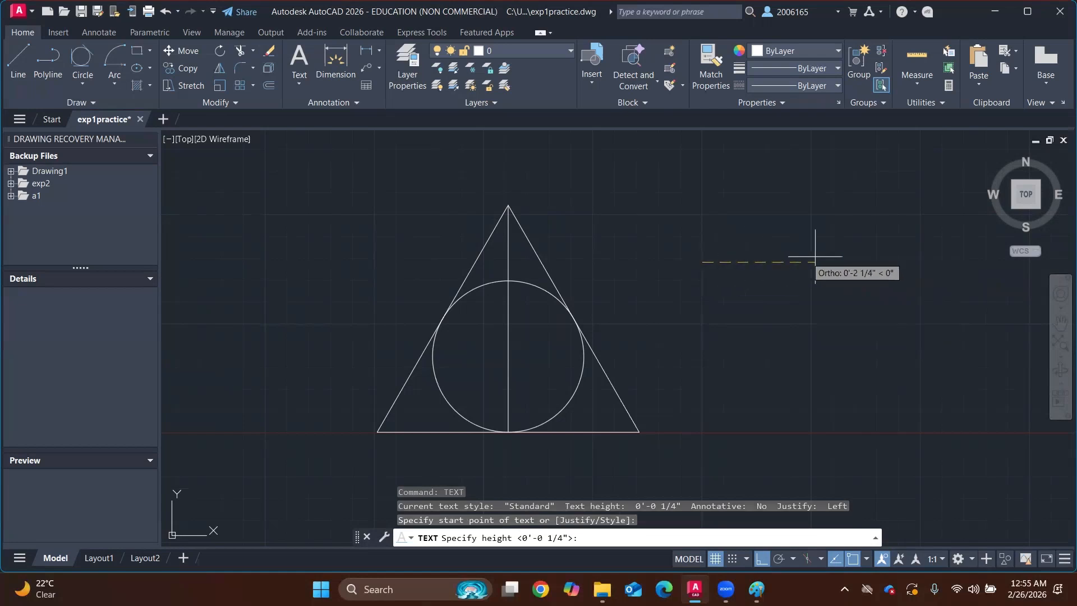
click(877, 261)
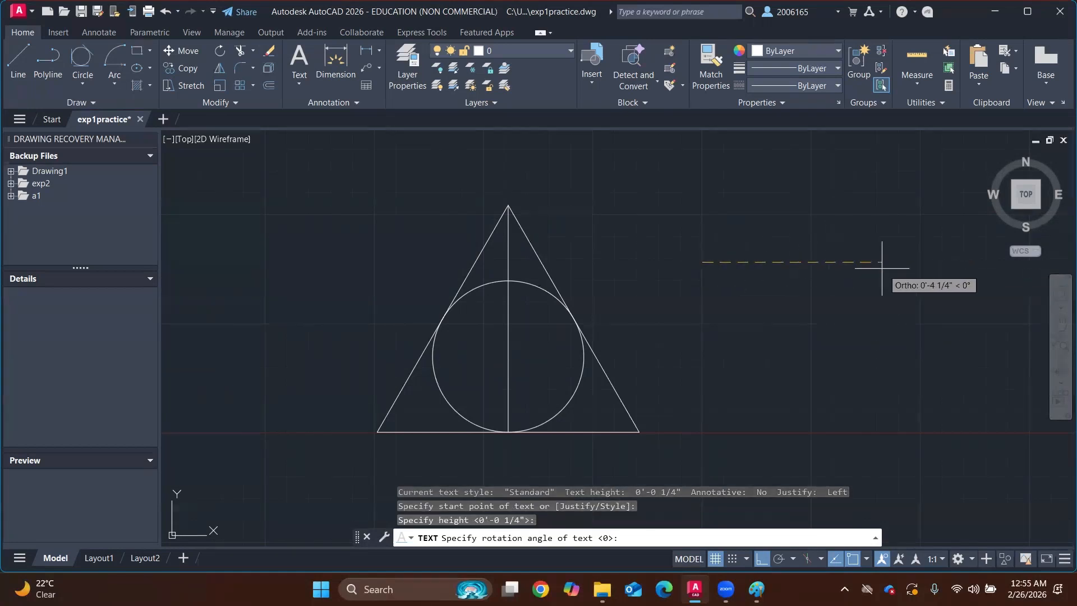
click(882, 268)
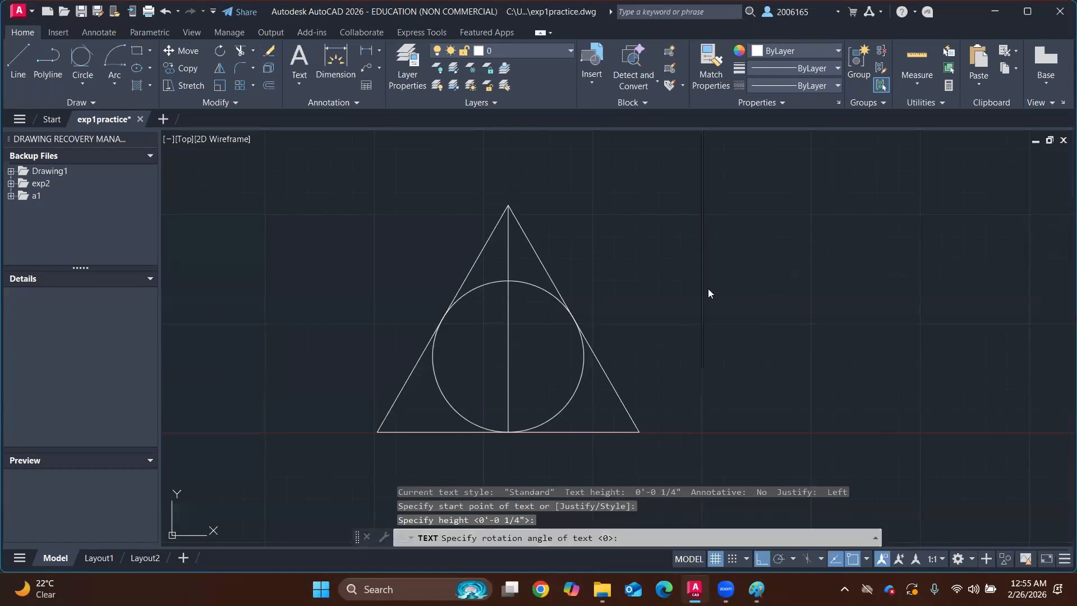
Enter AutoCAD as the single-line text beside the triangle and finish the text
scroll(753, 310, down, 5)
middle_drag(789, 278, 635, 307)
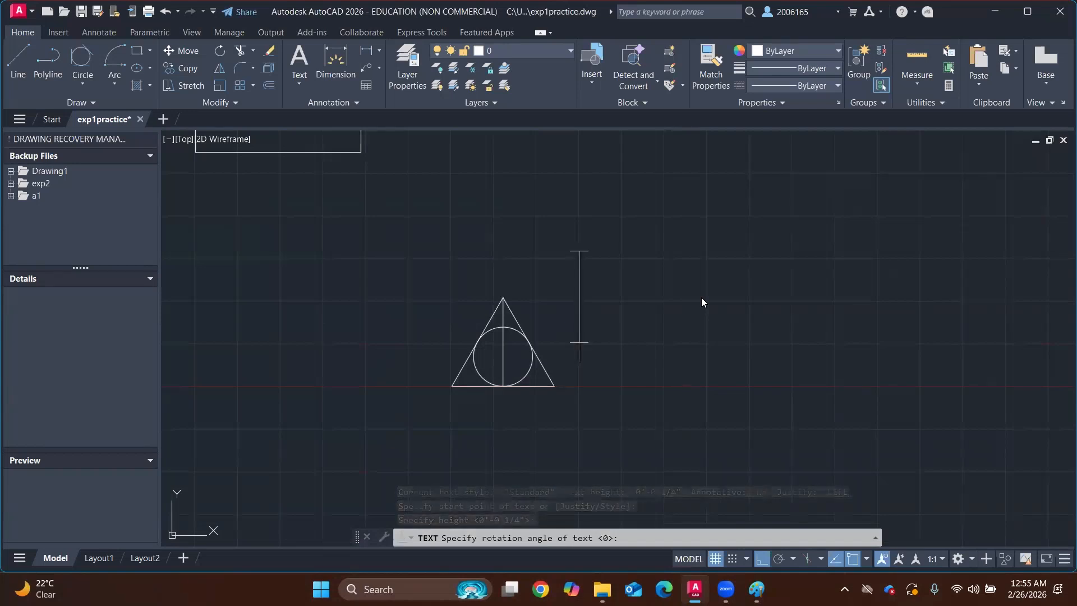
text(AutoCAD)
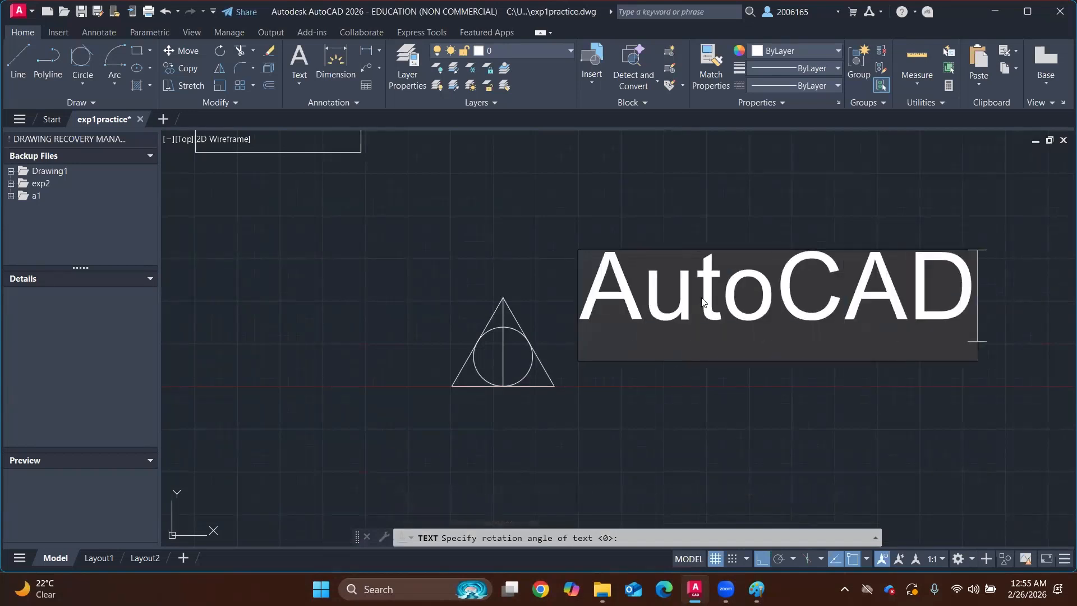
key(Return)
key(BackSpace)
scroll(691, 264, down, 4)
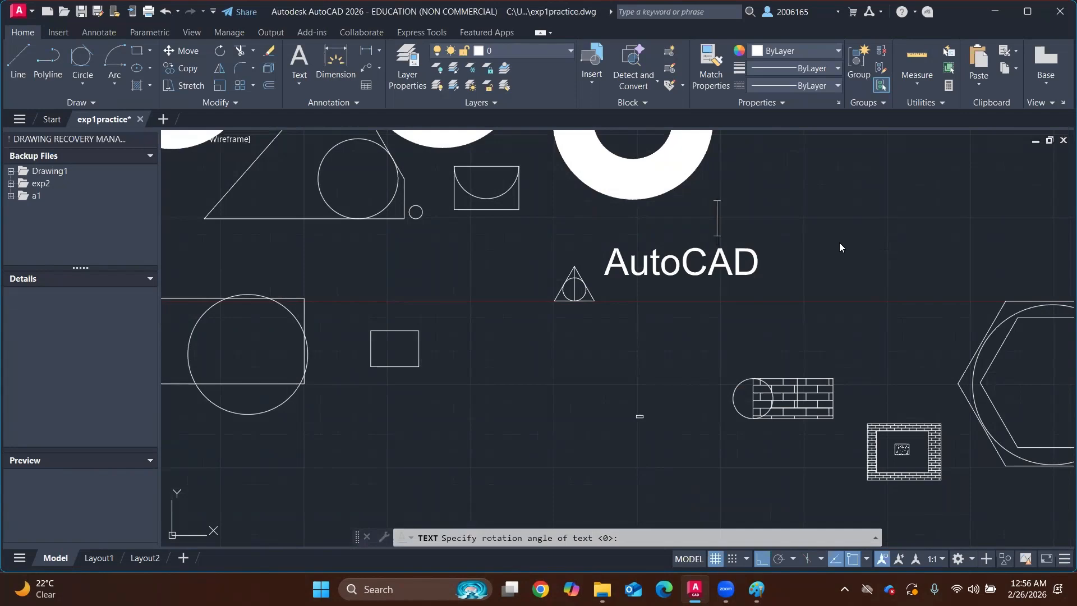
key(Escape)
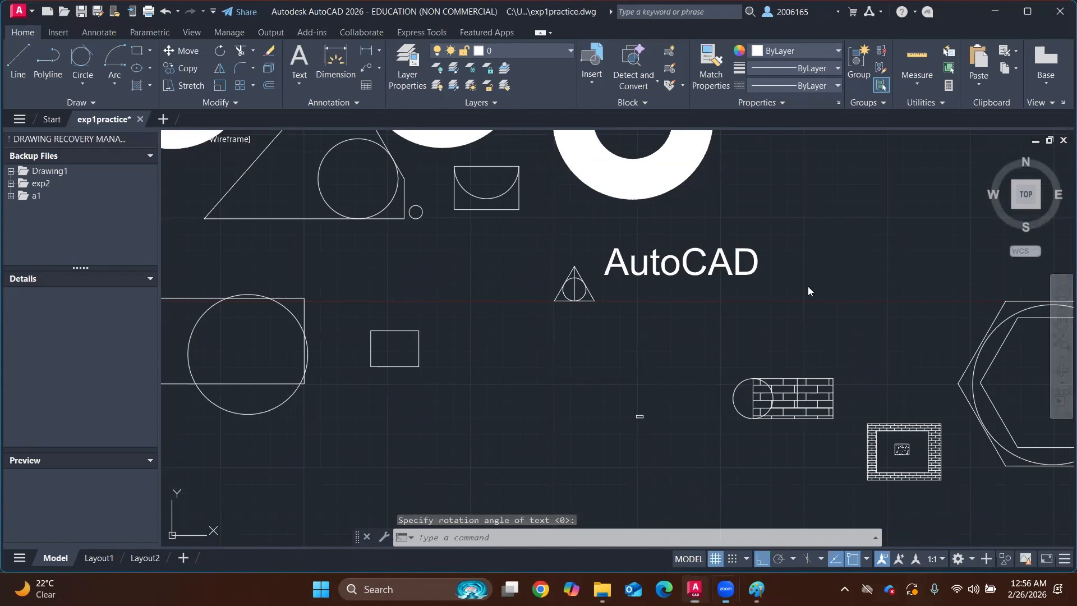
Try to write x^2 as single-line text in the empty area above and to the right of the AutoCAD text
scroll(647, 355, down, 2)
scroll(782, 301, up, 3)
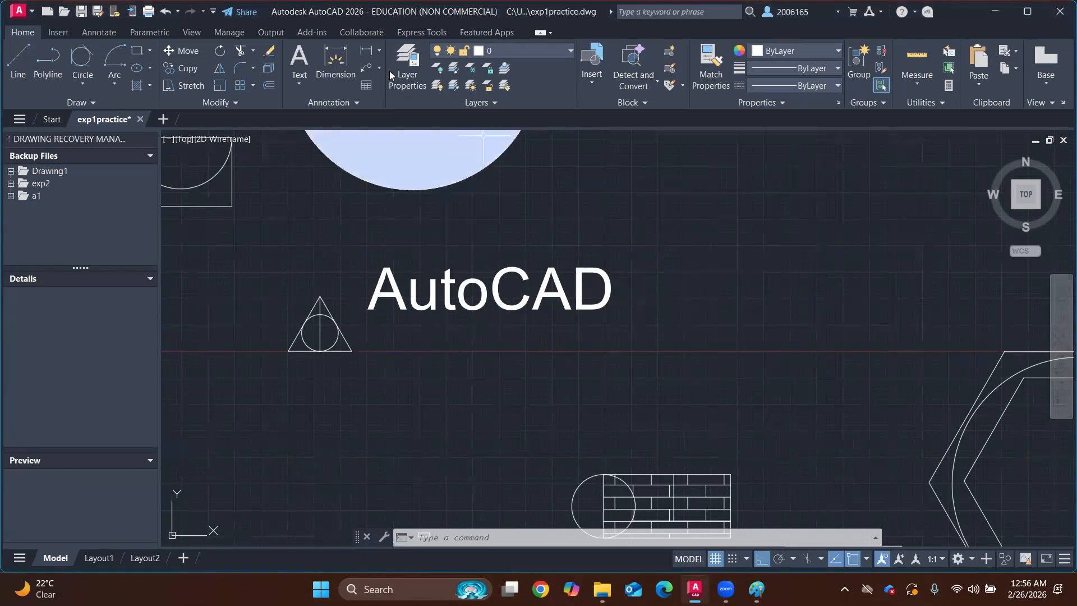
text(te)
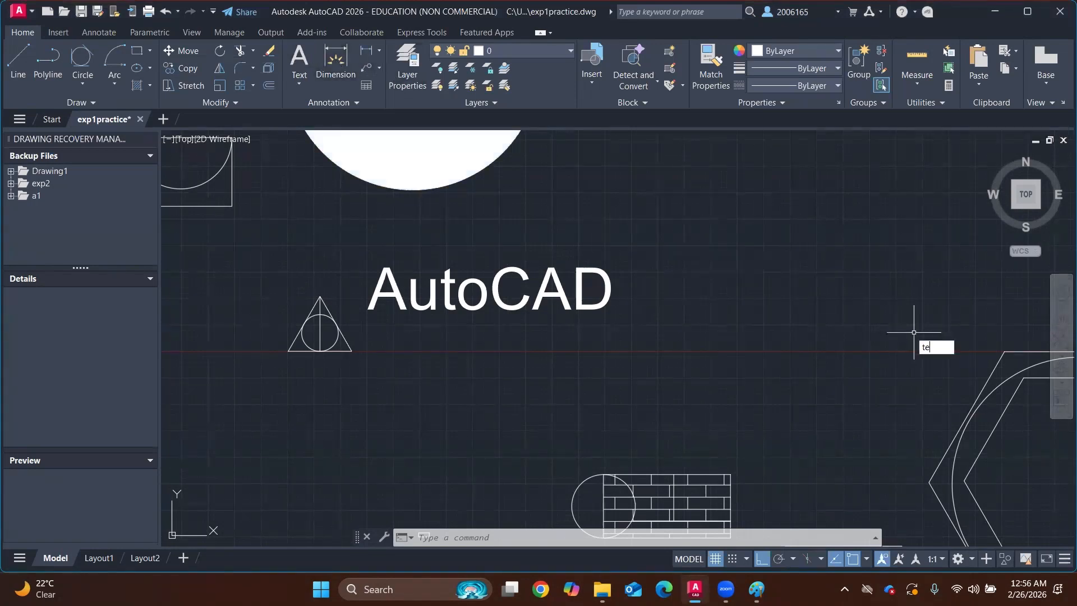
text(xt)
key(Return)
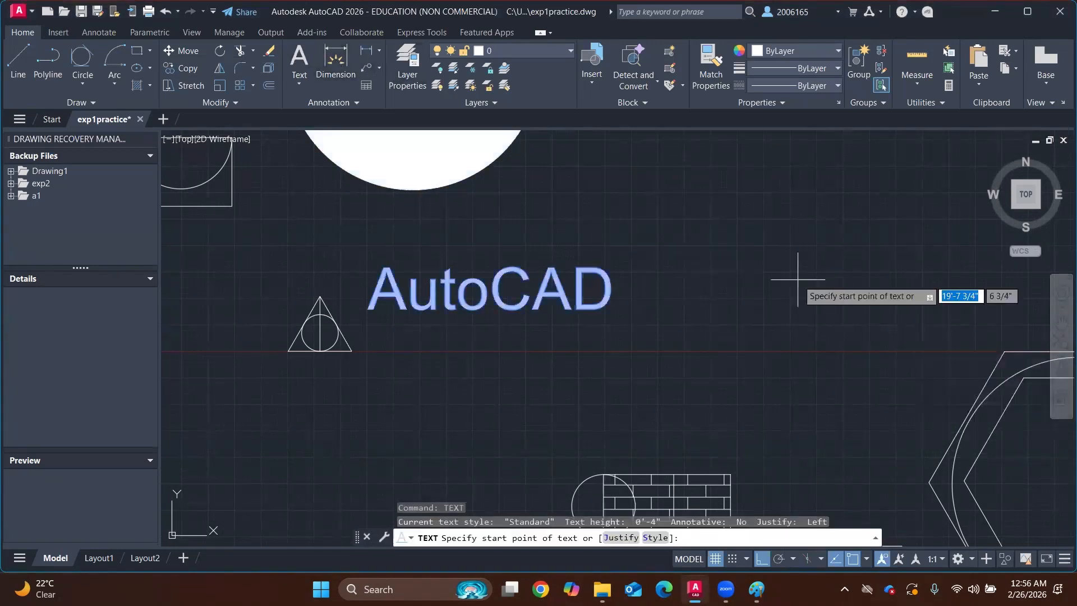
click(686, 219)
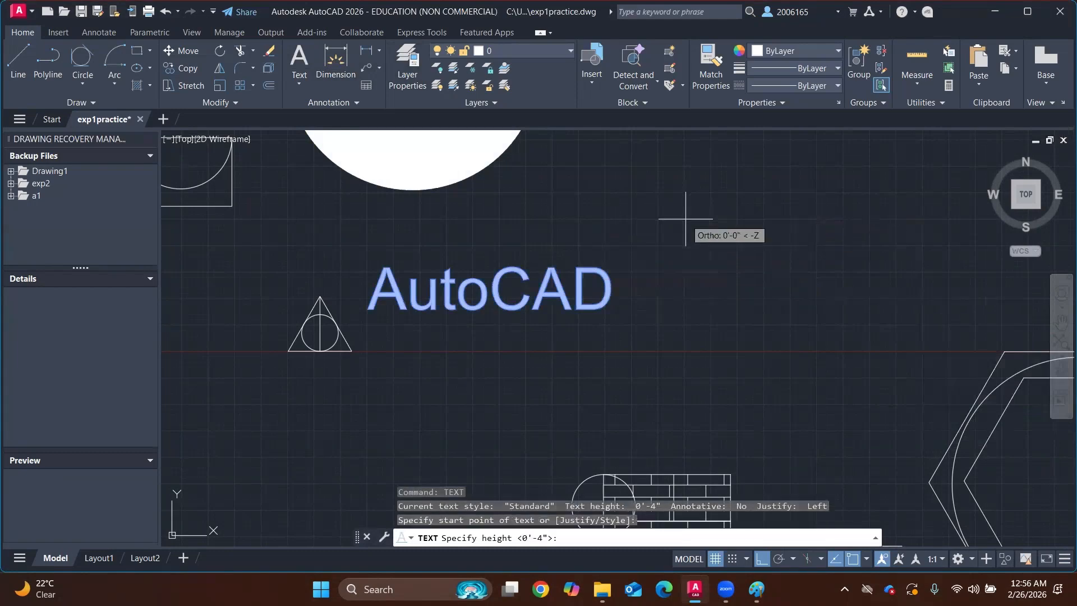
click(788, 218)
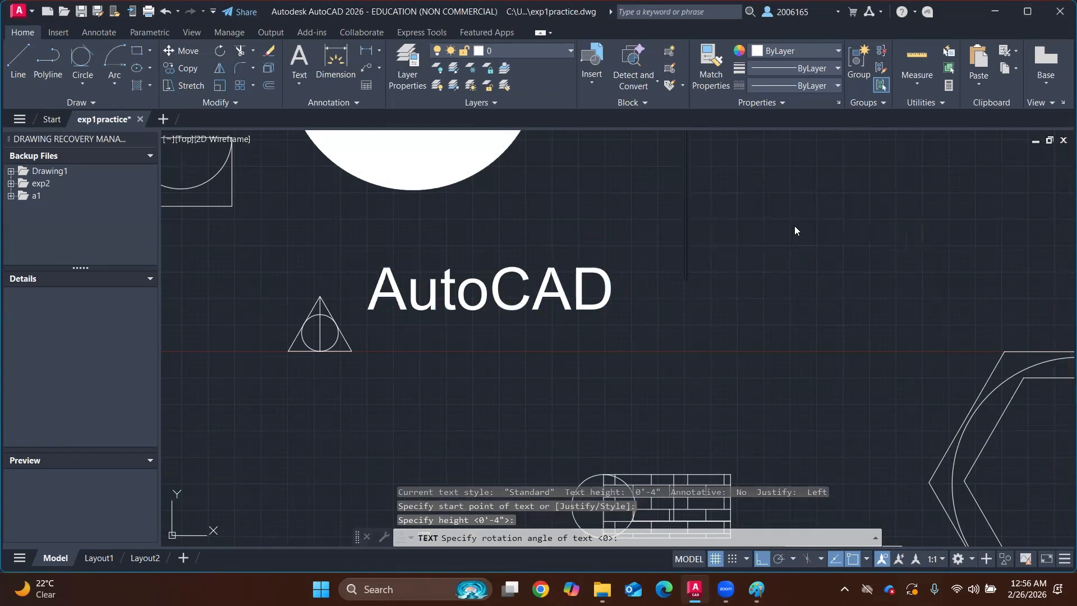
scroll(716, 225, down, 2)
scroll(685, 260, up, 2)
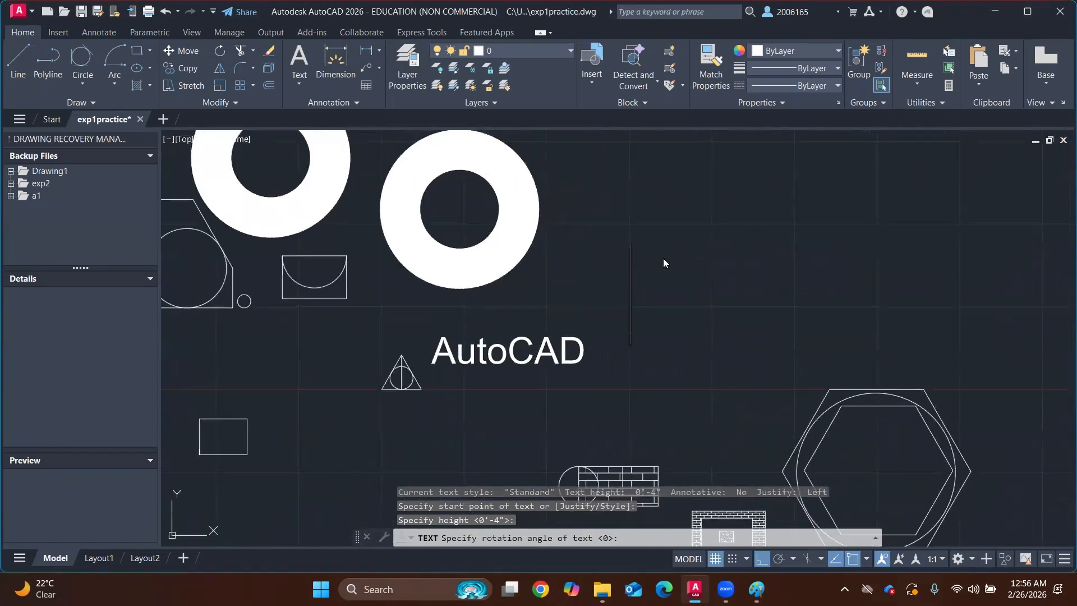
text(X)
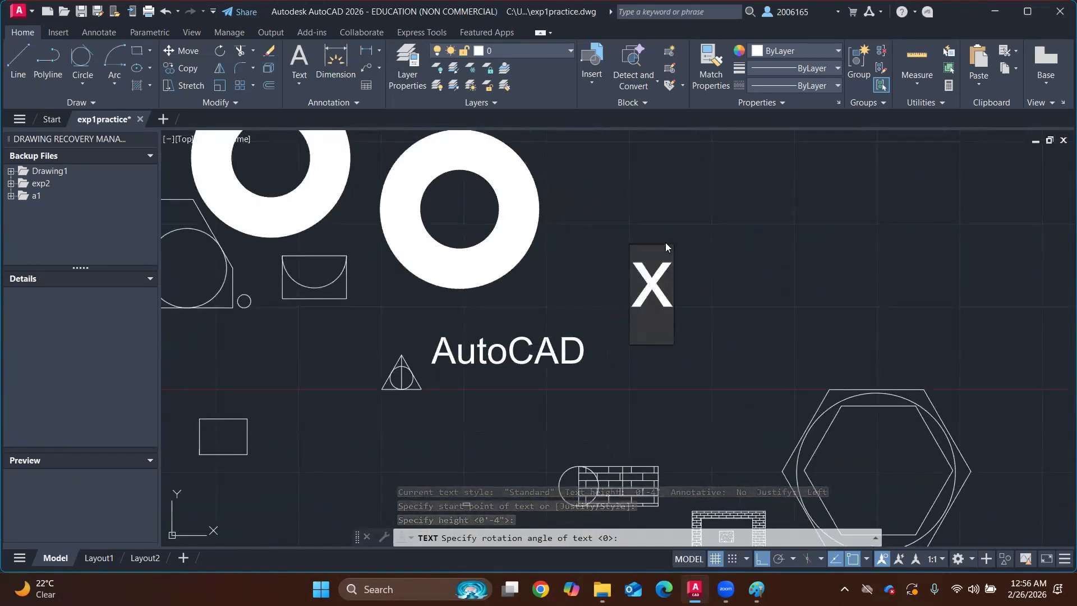
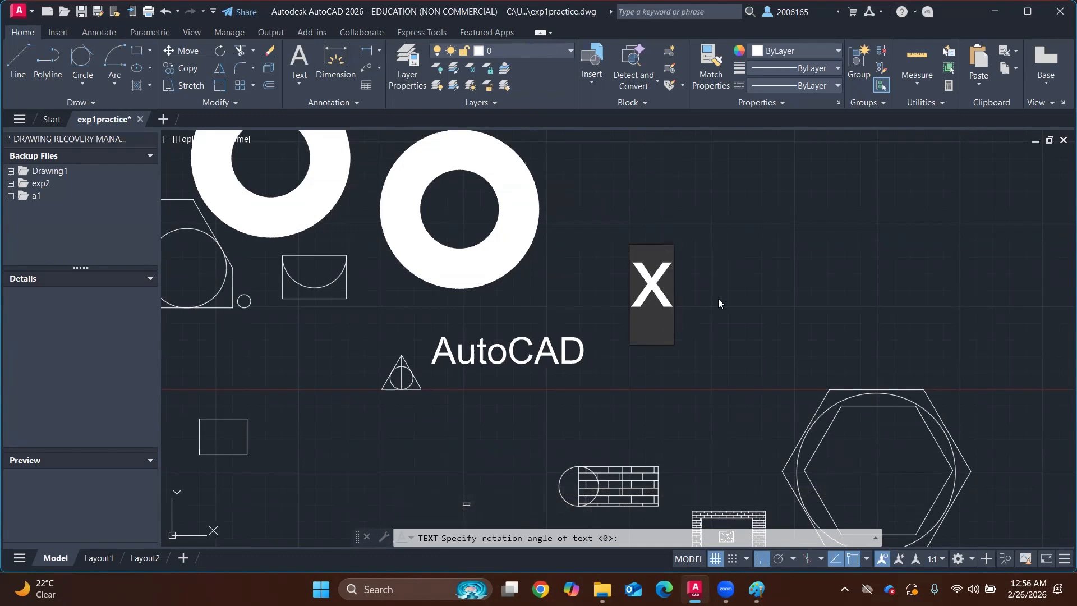
text(2)
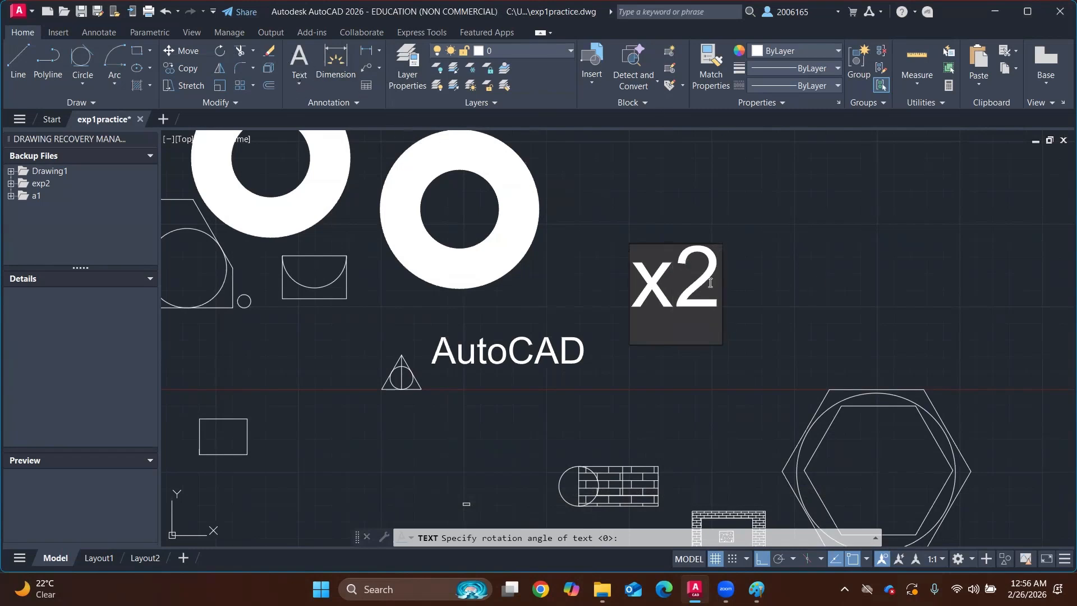
key(BackSpace)
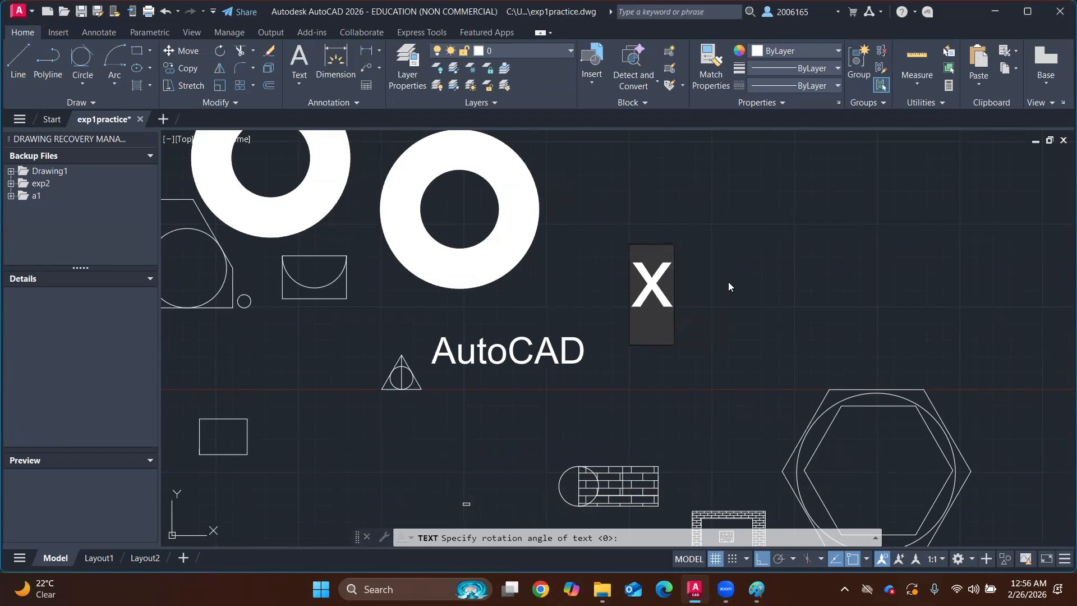
text(^2)
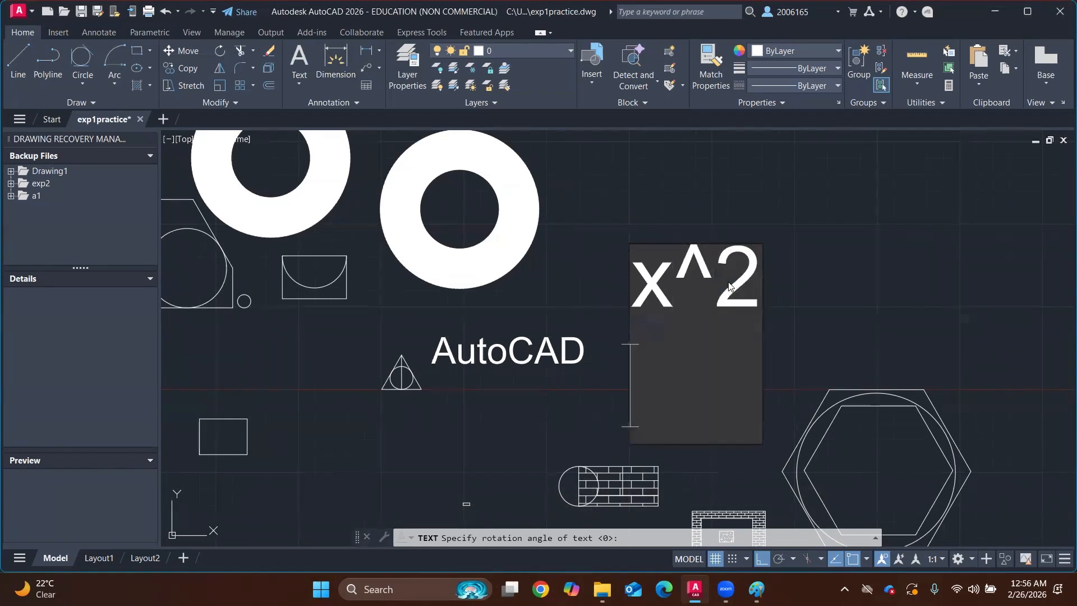
key(Escape)
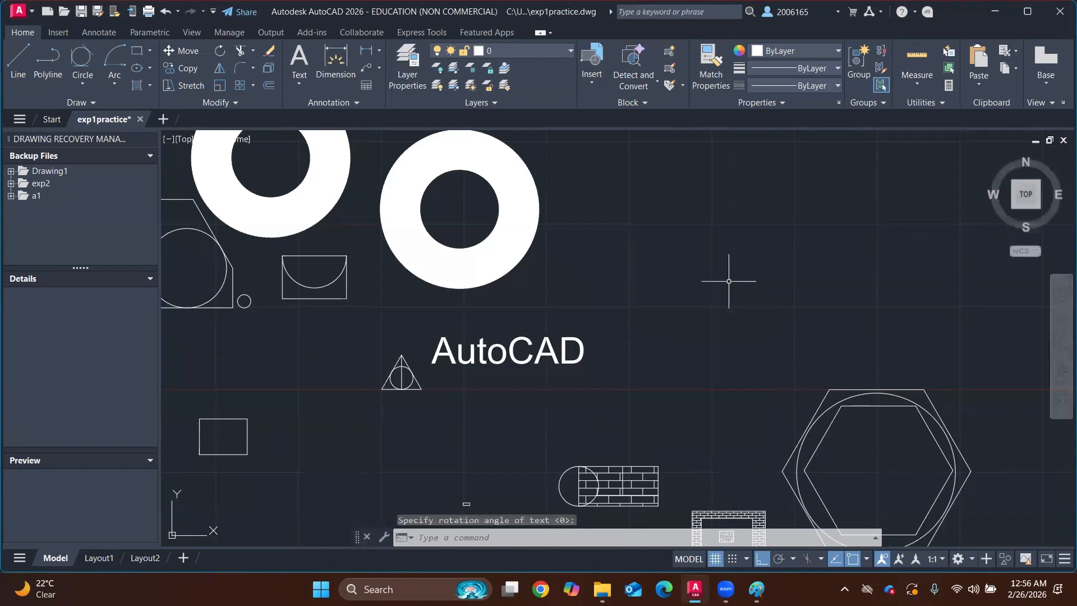
click(306, 62)
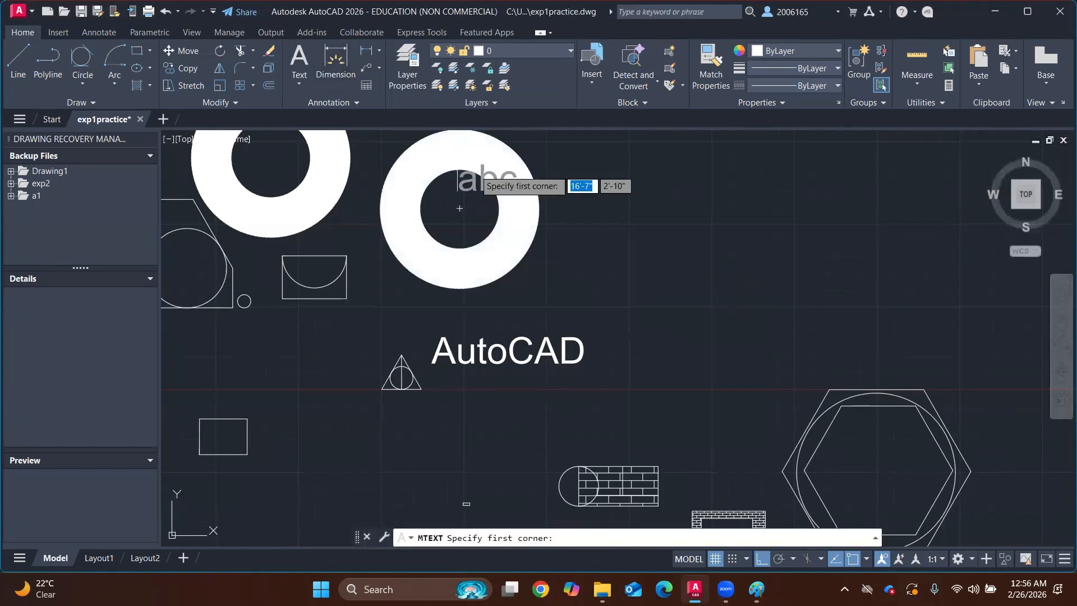
click(650, 230)
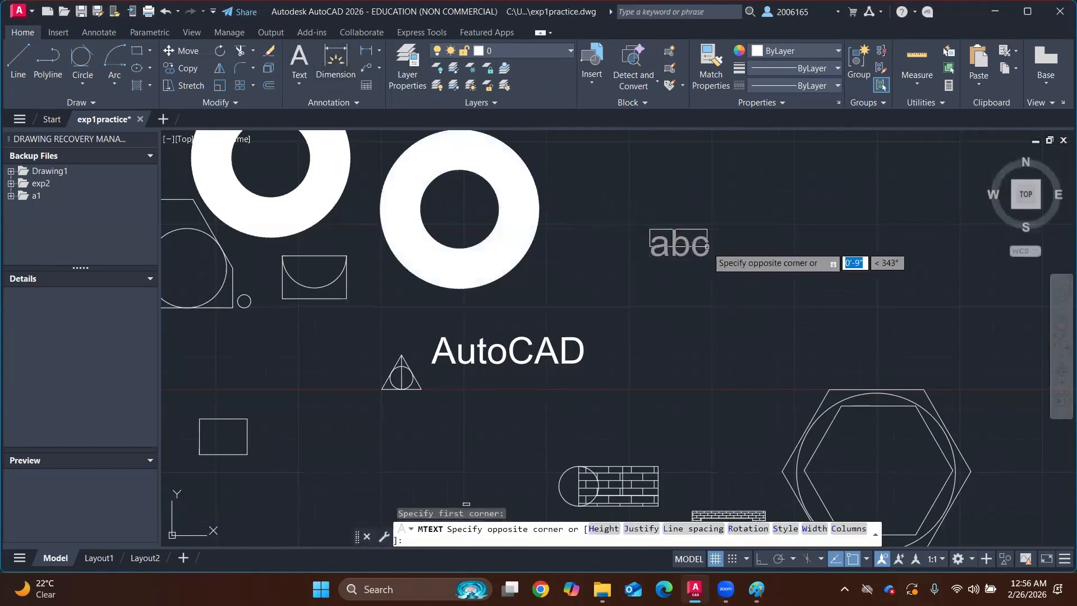
click(739, 257)
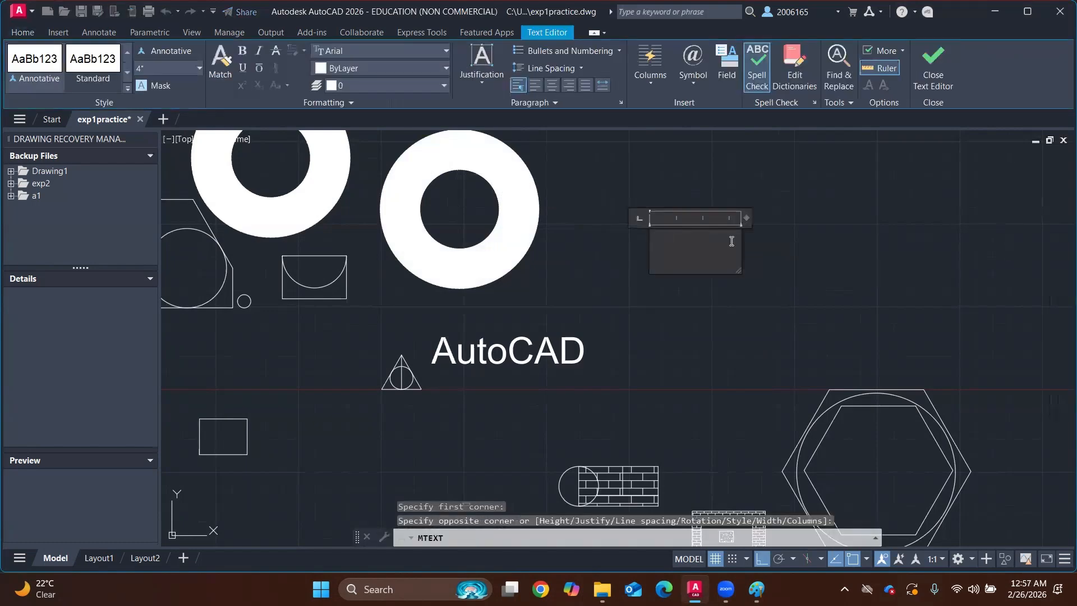
key(Escape)
Create a wide multiline text box above and to the right of the AutoCAD text and enter x2
key(Return)
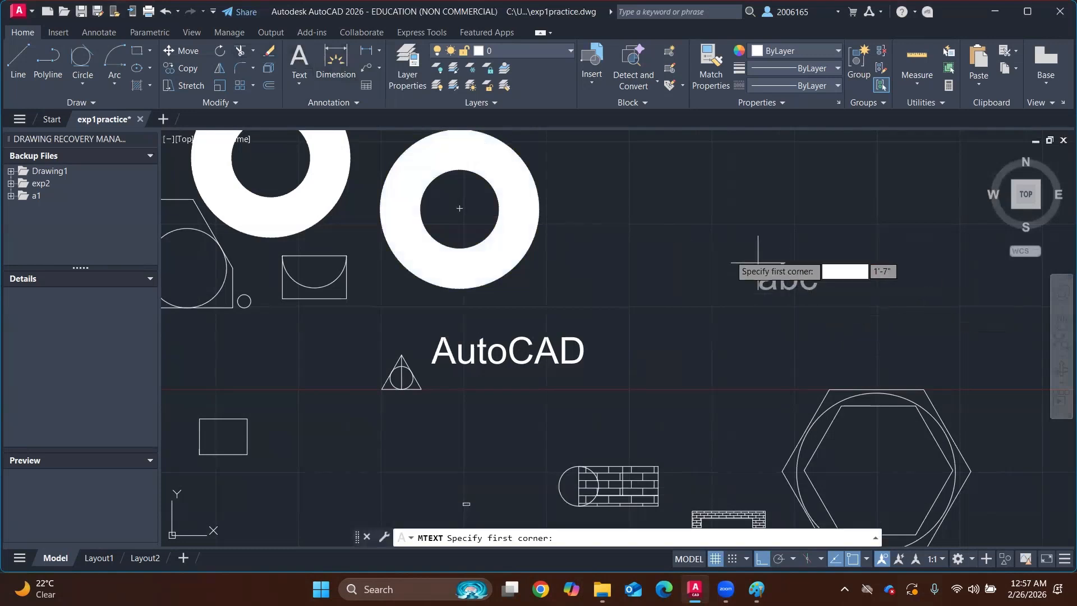
click(643, 220)
click(877, 263)
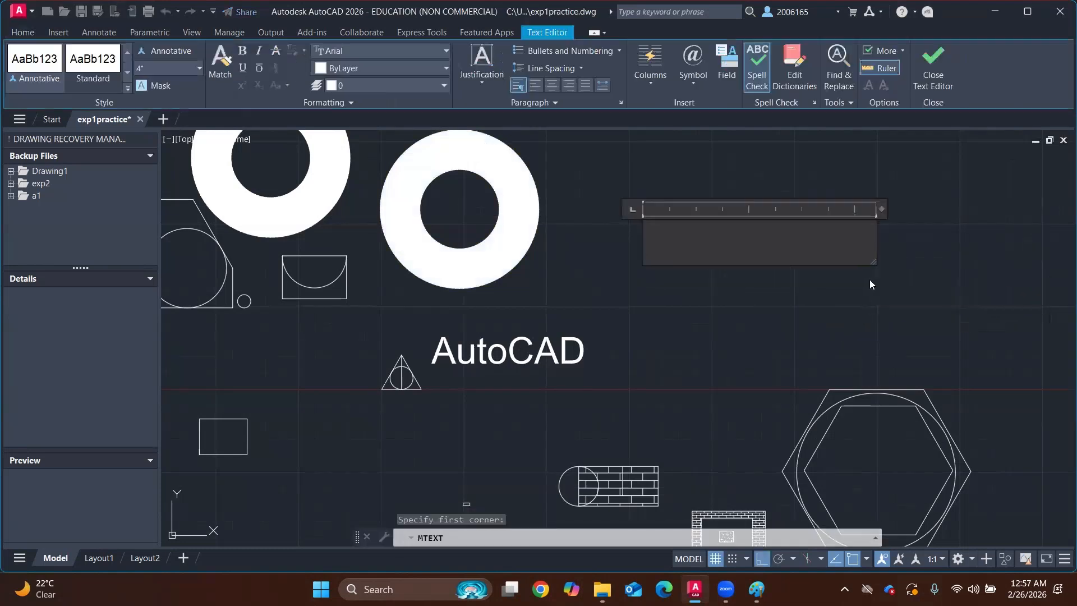
text(x^2)
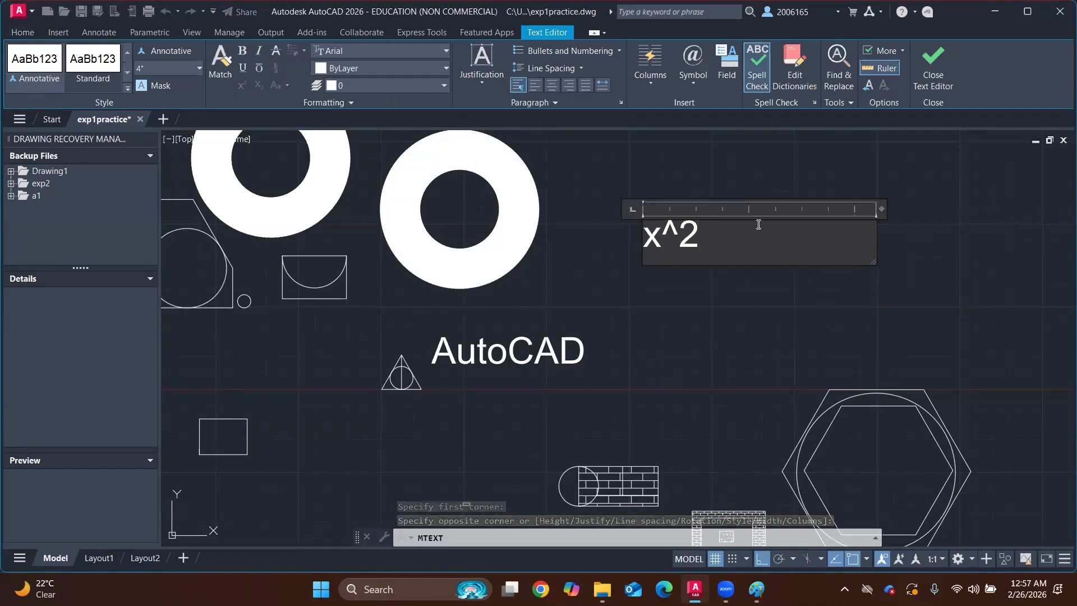
key(BackSpace)
key(BackSpace)
text(2)
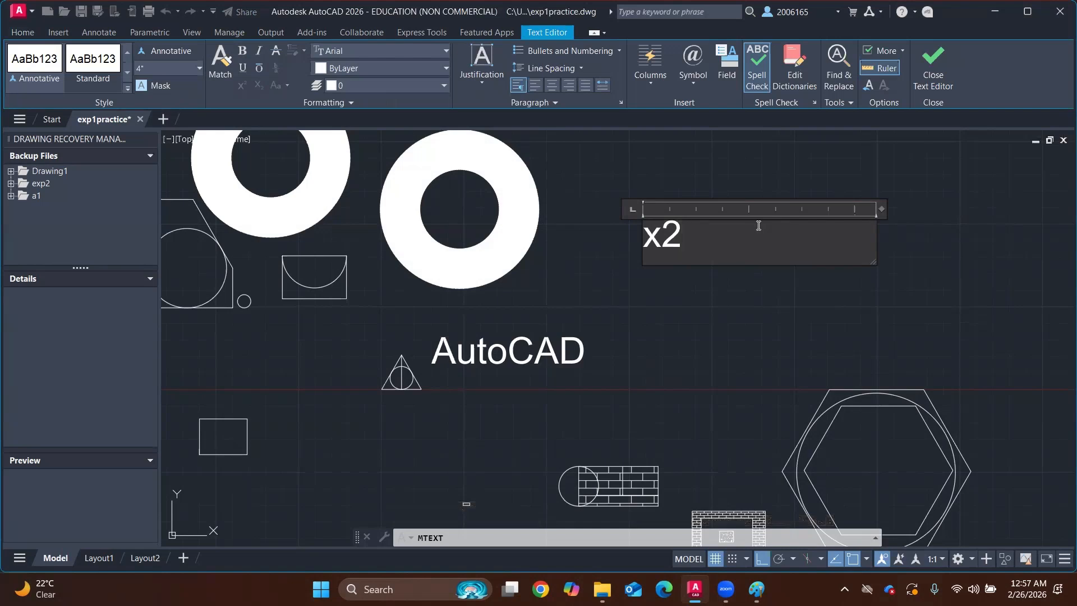
Format the 2 in the multiline text x2 as a superscript
key(shift+Left)
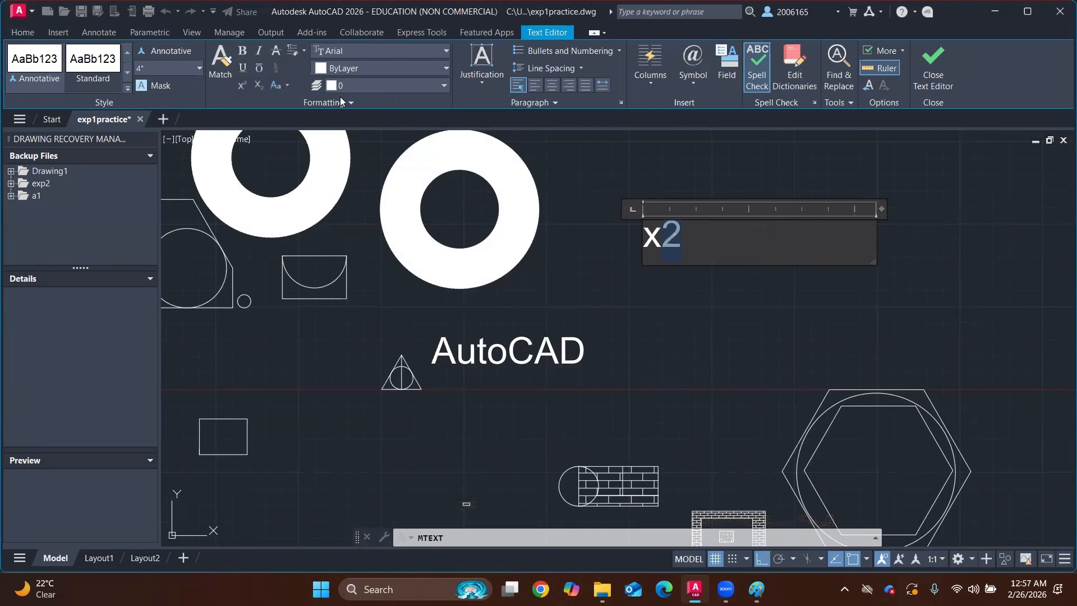
click(242, 85)
click(722, 239)
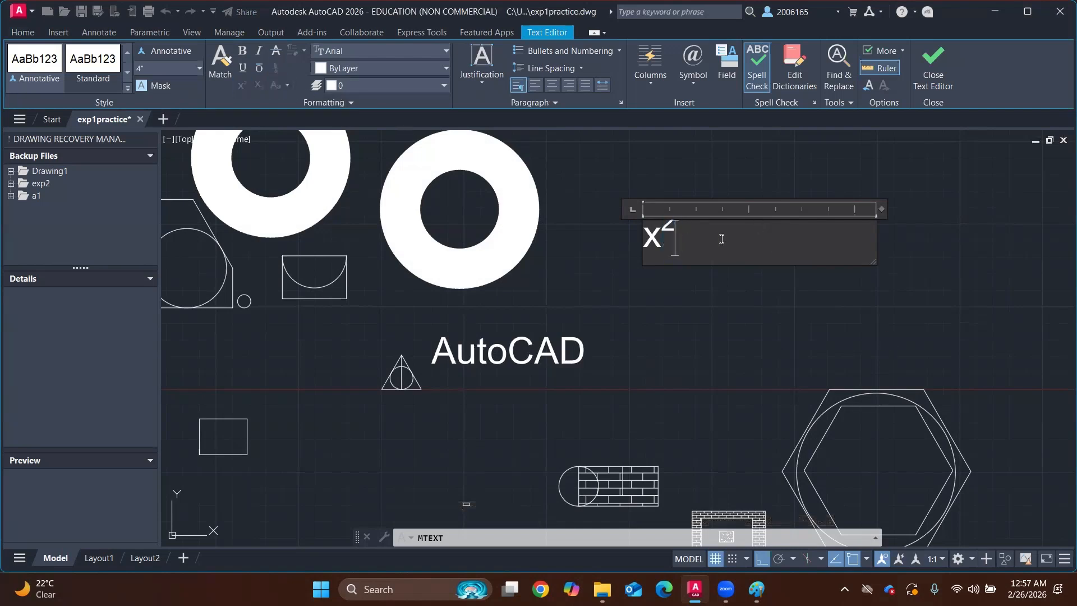
Add + 2xb to the expression after the superscript and format the b as a subscript
text(+ 2xb)
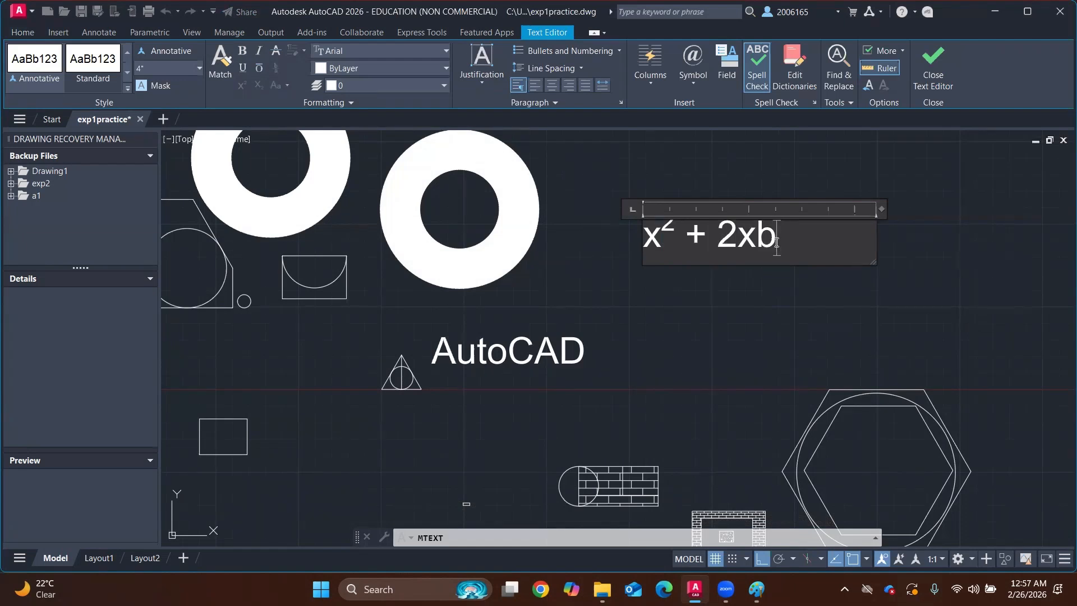
drag(777, 242, 757, 243)
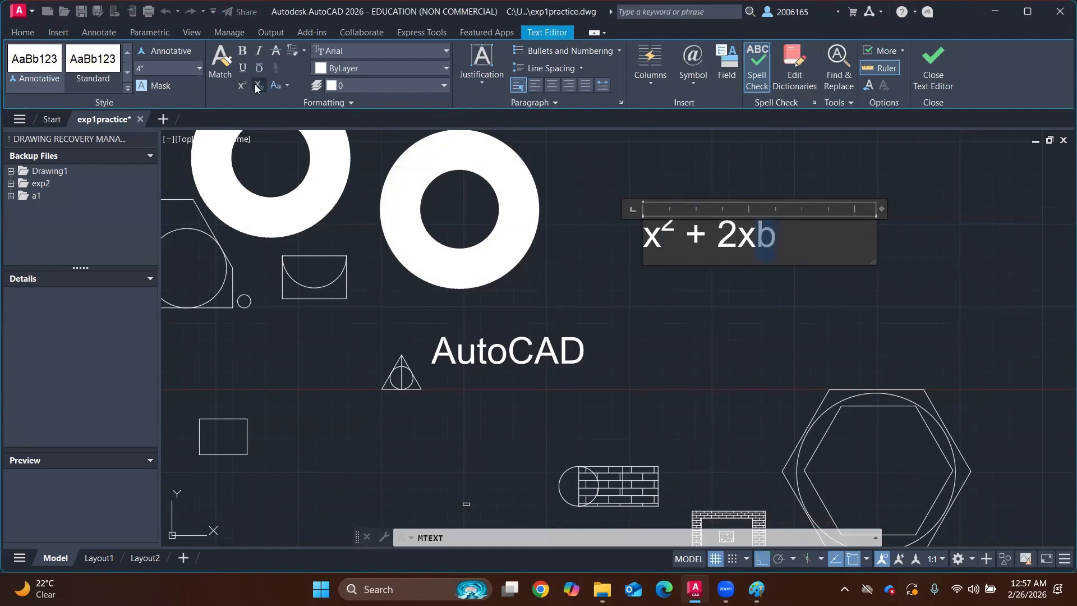
click(259, 86)
click(820, 248)
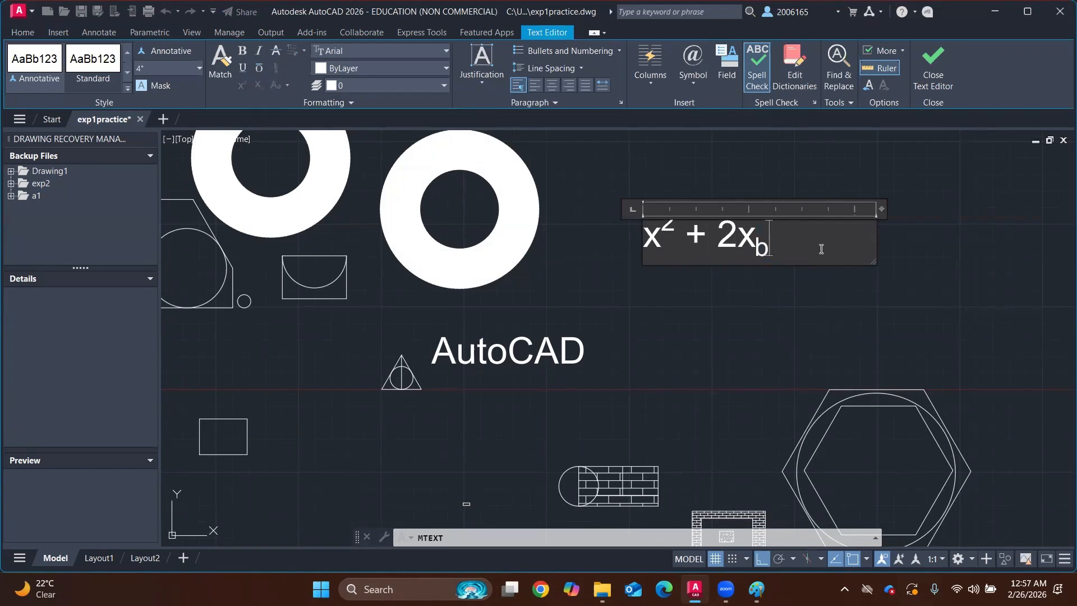
Append +x/y to the expression, stack x/y as a fraction, and finish the multiline text
text(+x/y)
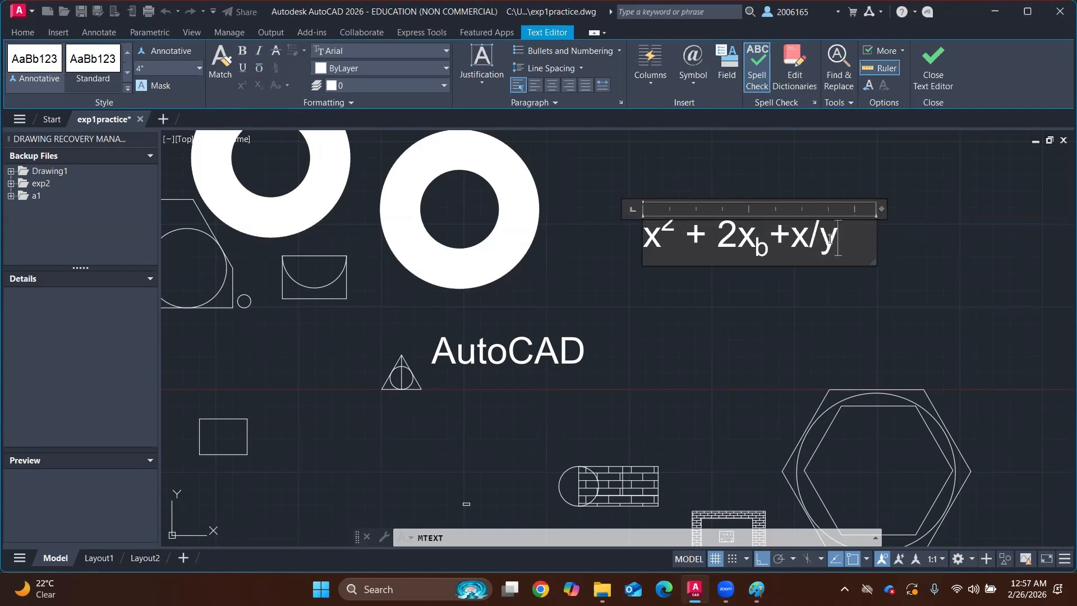
drag(830, 238, 802, 240)
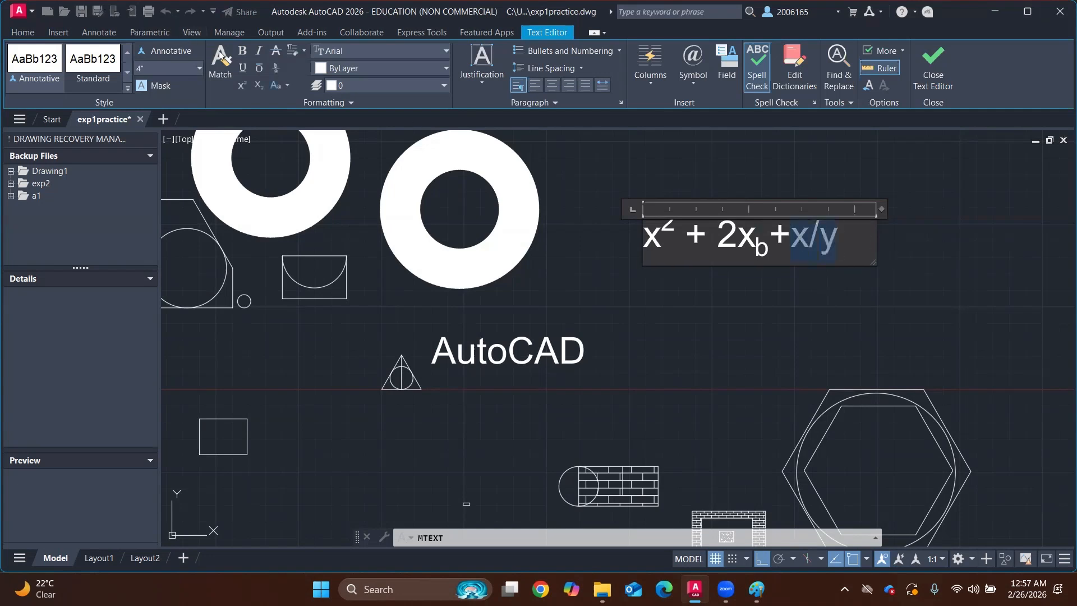
click(275, 69)
click(917, 251)
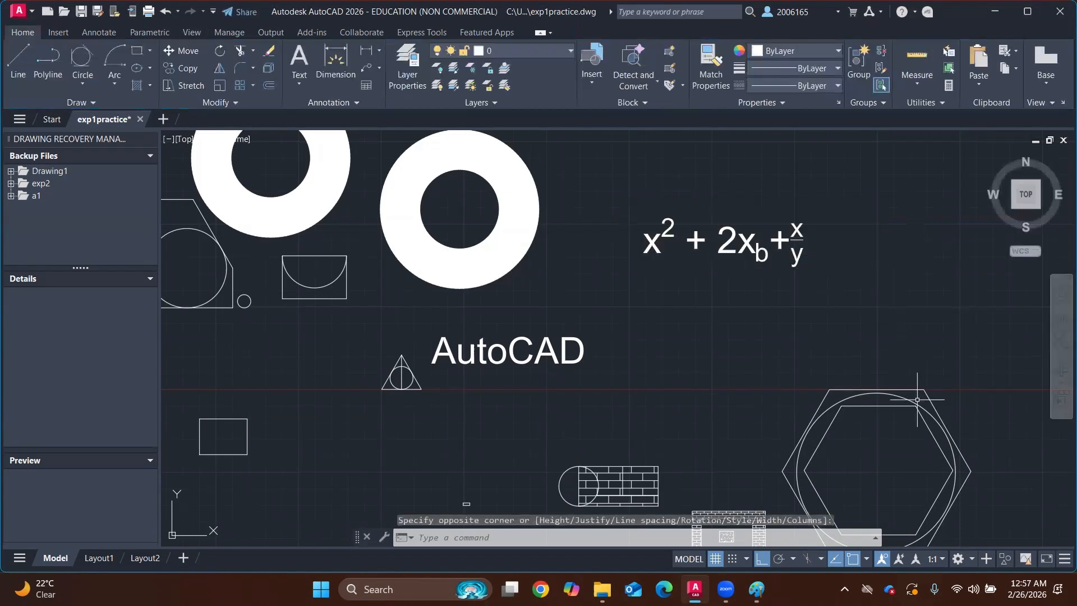
Offset the right edge of the large rectangle west of the donuts 0.5' inward
scroll(766, 247, down, 2)
middle_drag(854, 260, 810, 271)
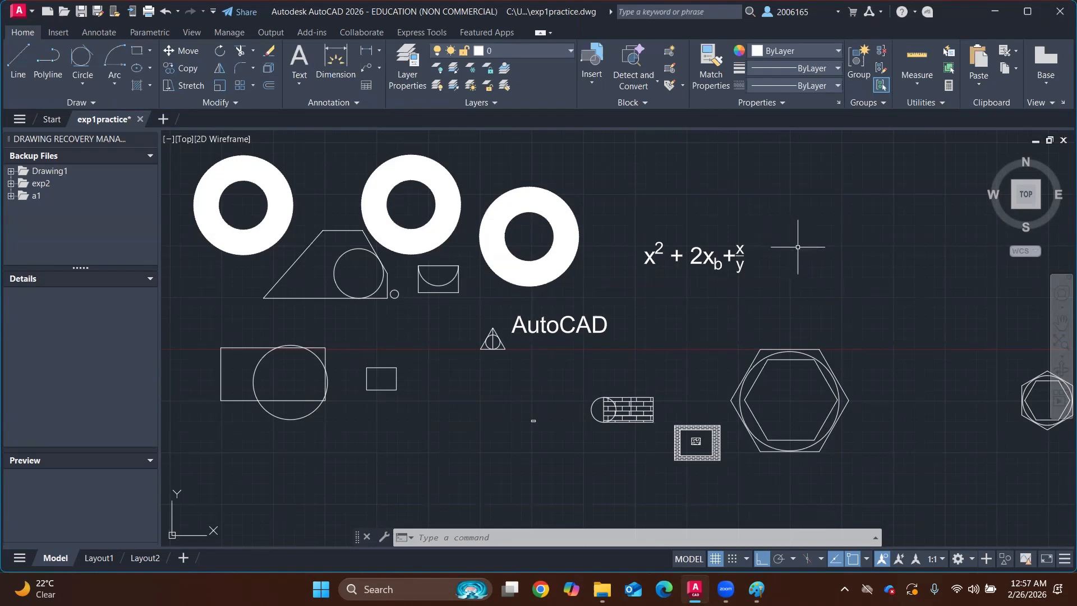
scroll(599, 219, down, 4)
middle_drag(438, 283, 507, 323)
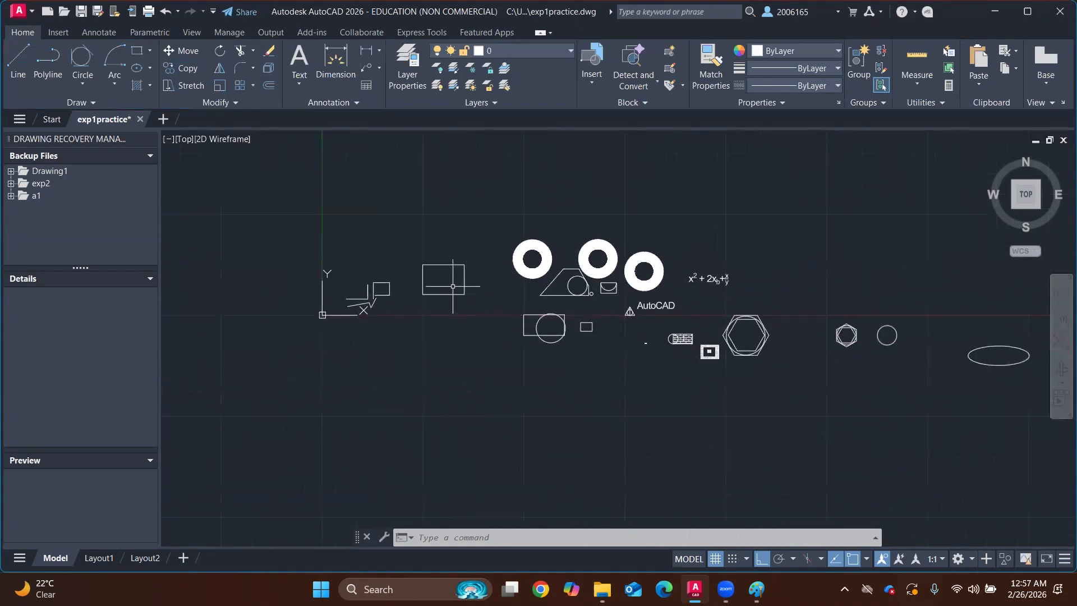
scroll(463, 256, up, 6)
middle_drag(595, 258, 636, 306)
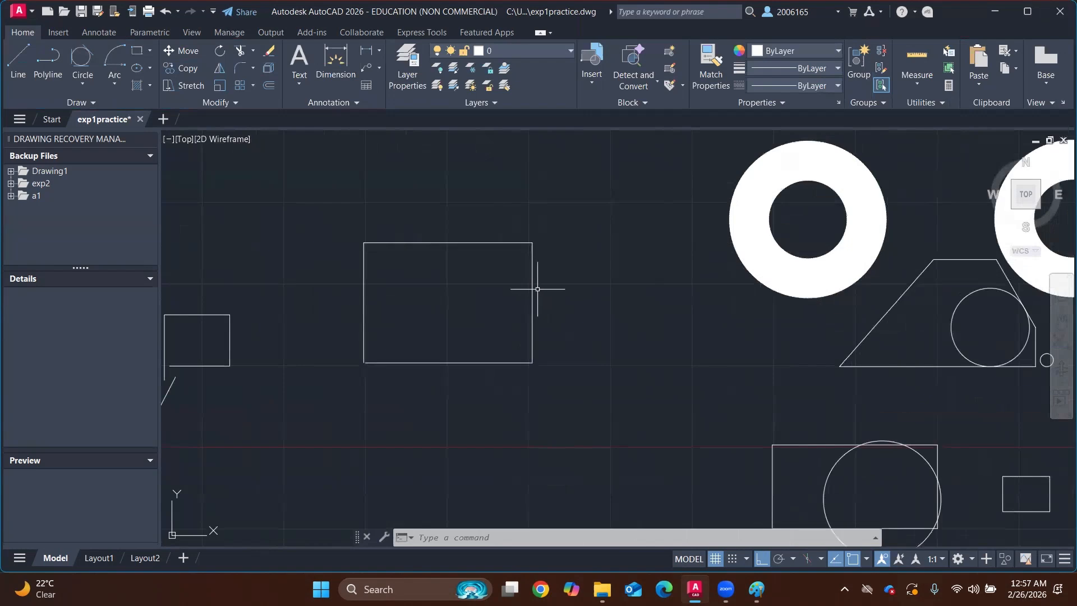
scroll(452, 289, down, 2)
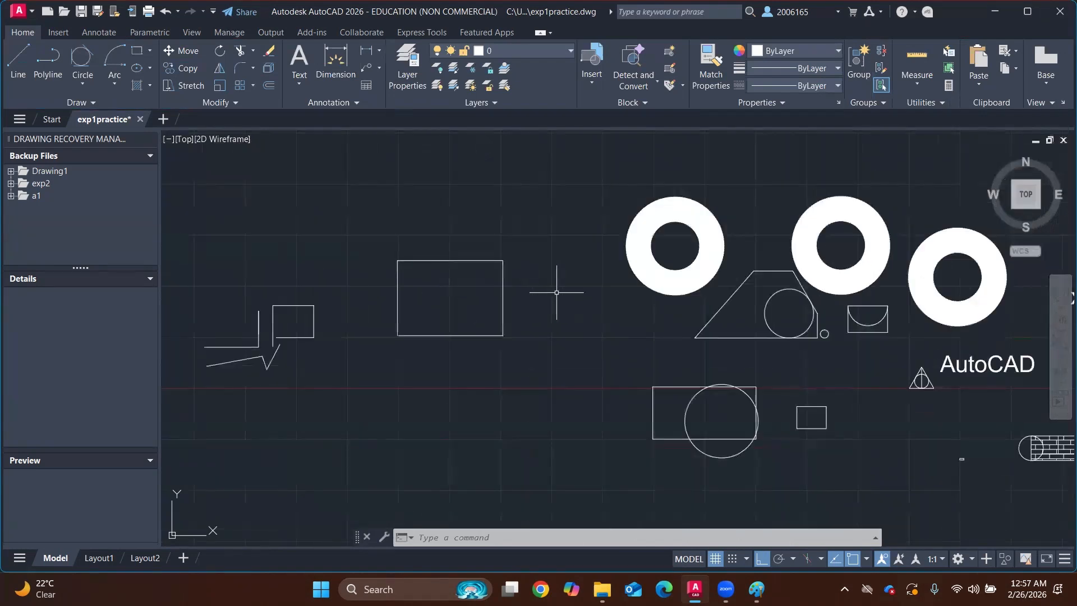
scroll(498, 283, up, 2)
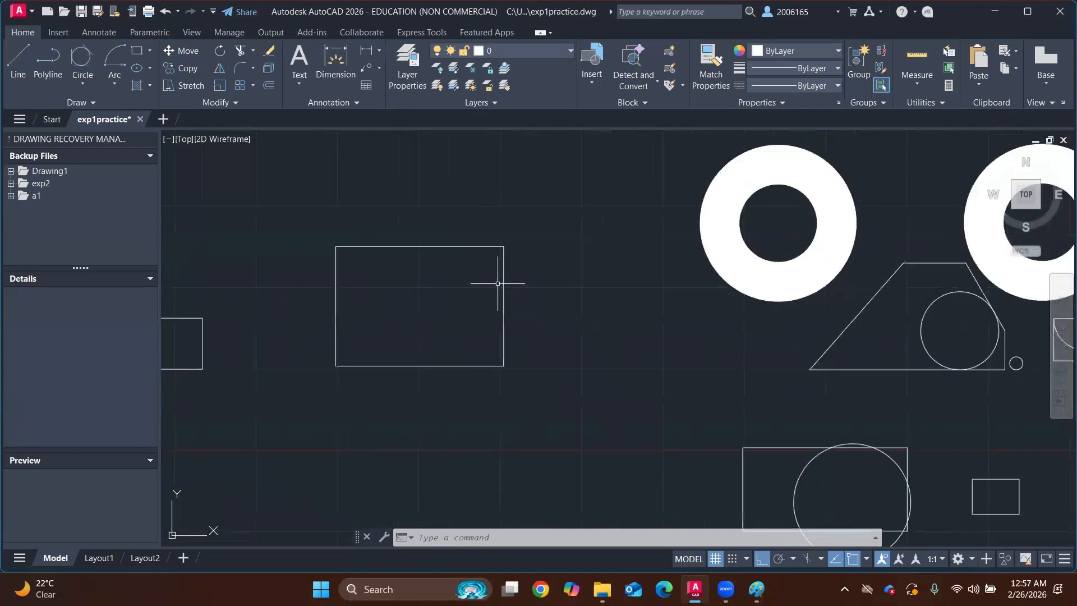
key(BackSpace)
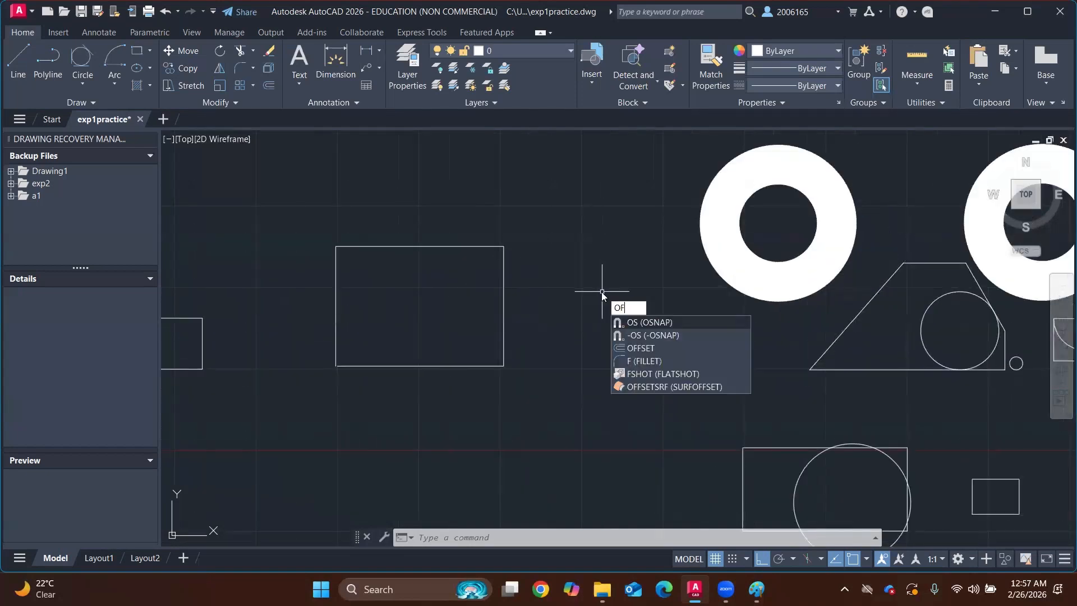
text(FSET)
key(Return)
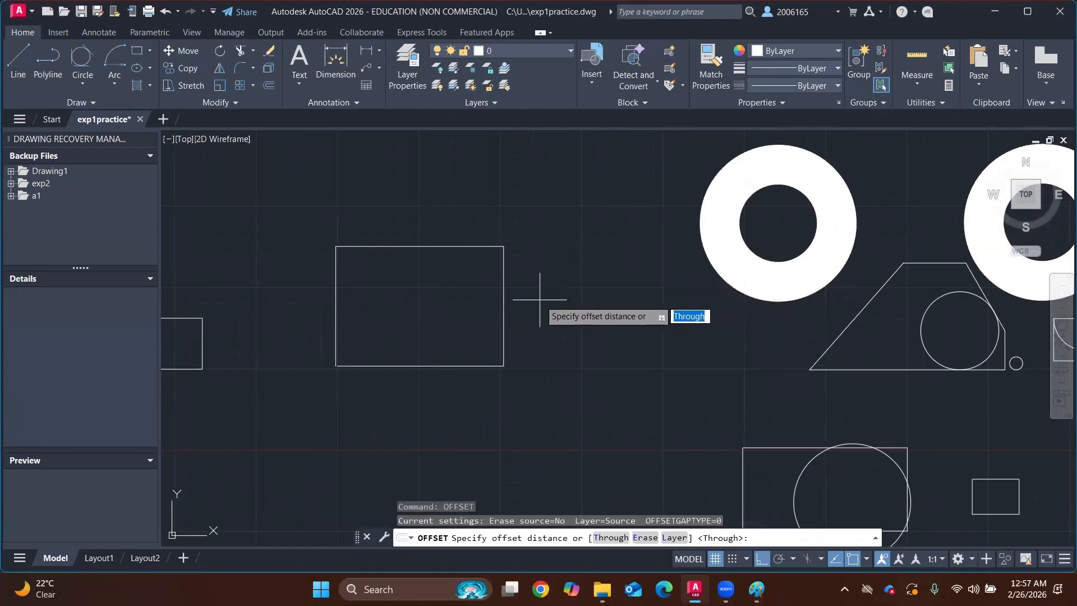
text(0.5)
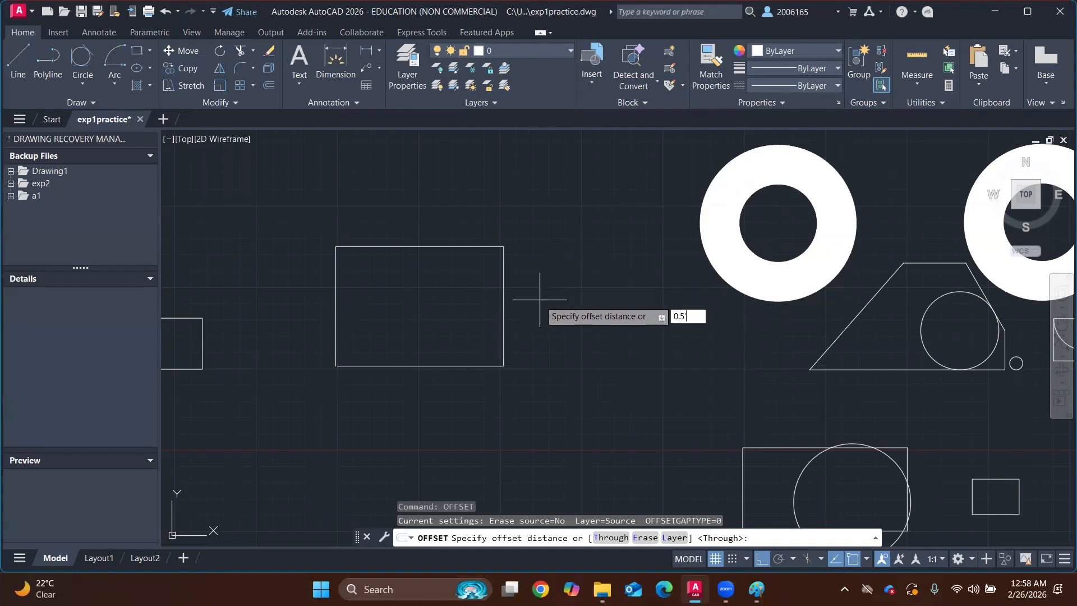
key(Return)
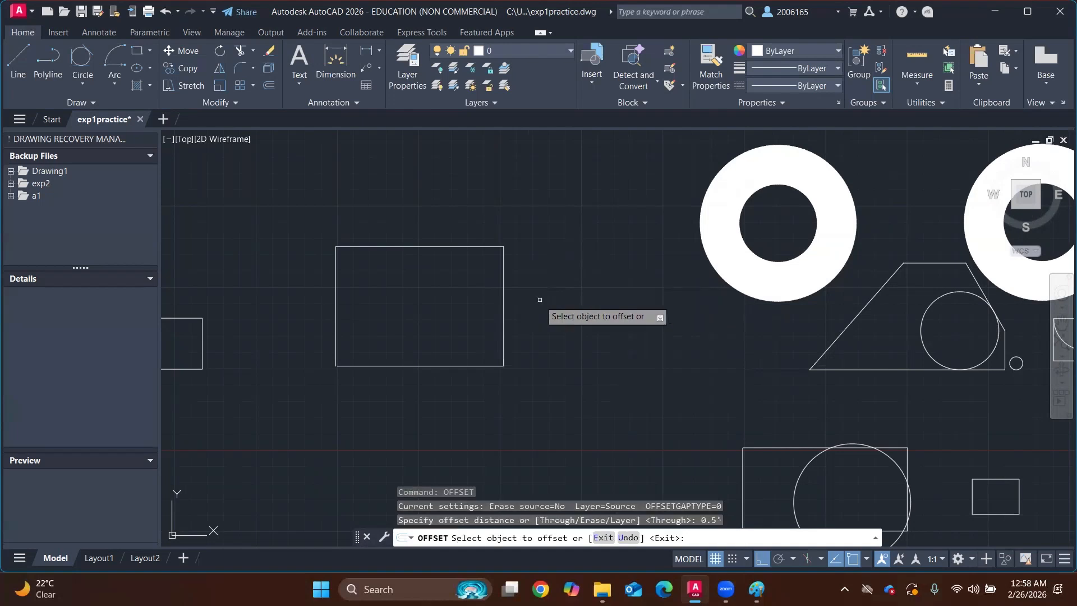
click(503, 298)
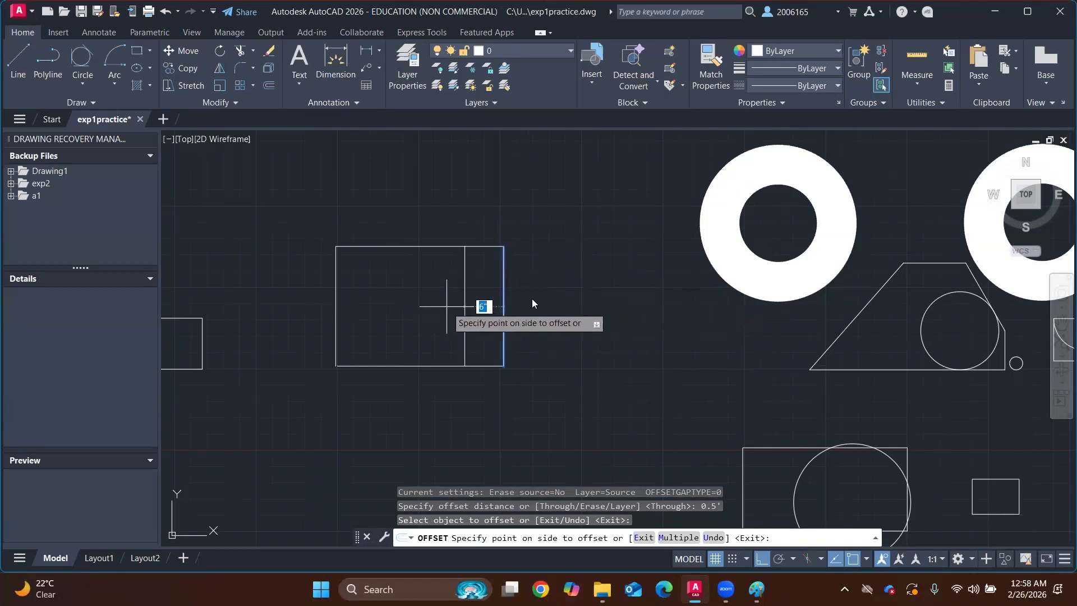
click(477, 304)
Offset the rectangle overlapped by the circle 0.5' inward and end the Offset command
scroll(600, 336, down, 3)
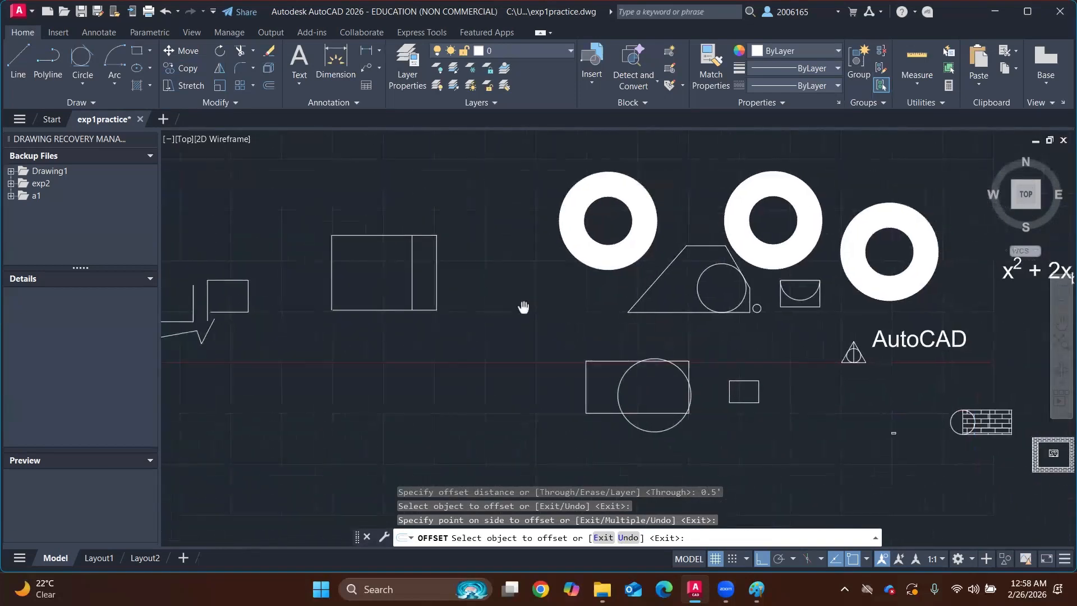
scroll(556, 345, down, 2)
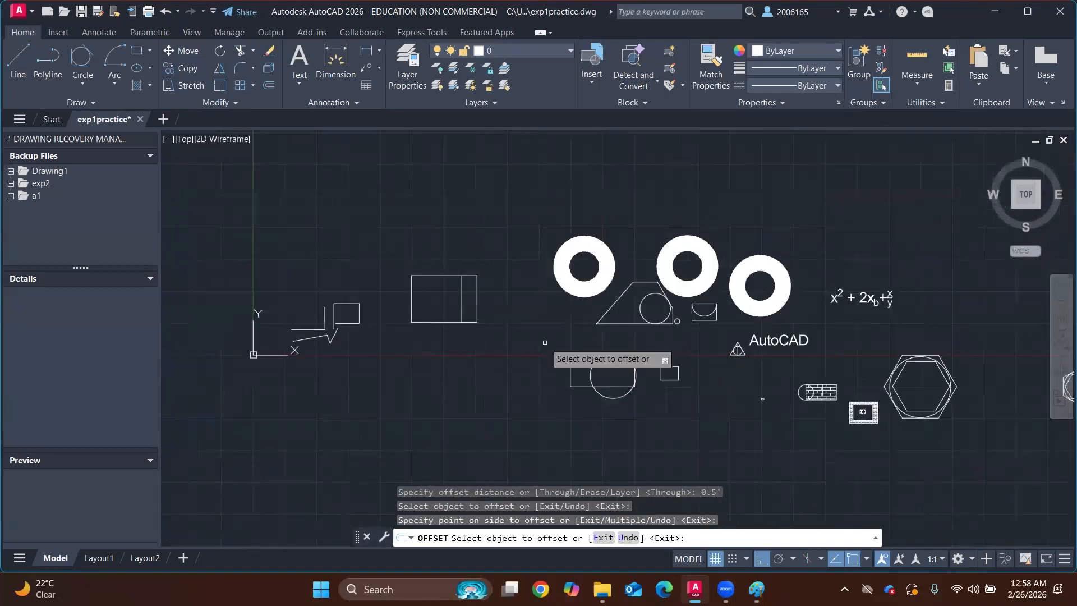
scroll(588, 337, up, 4)
middle_drag(588, 336, 515, 264)
middle_drag(432, 226, 447, 266)
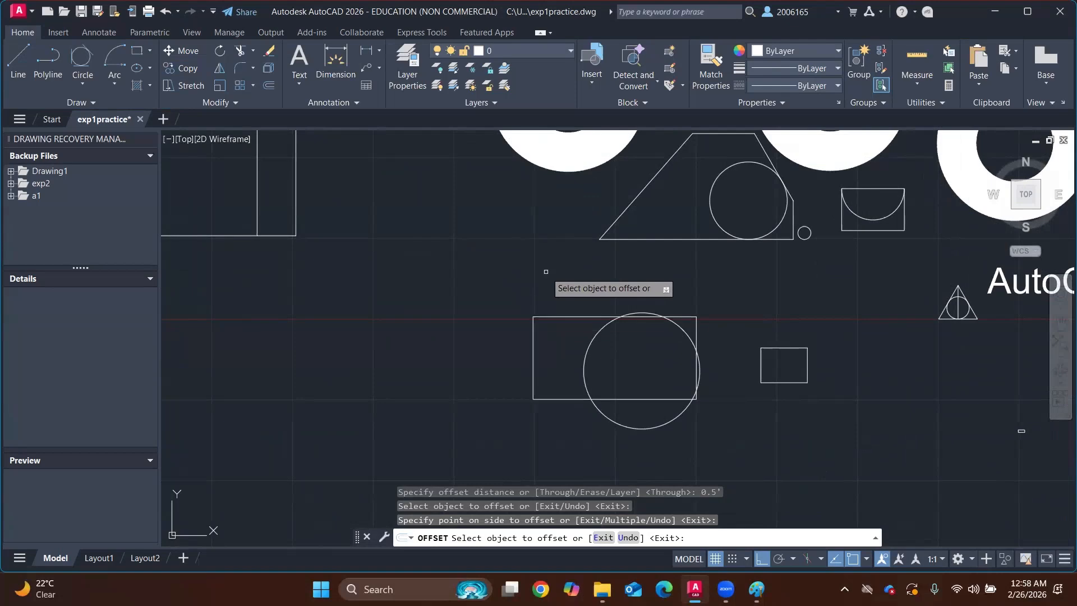
key(Return)
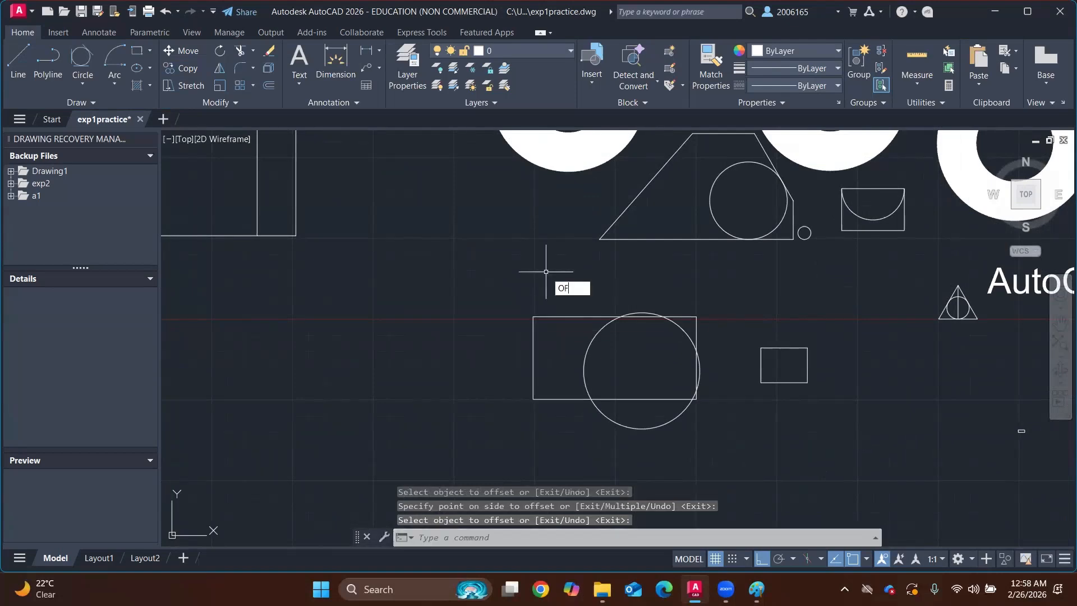
text(OFFSET)
key(Return)
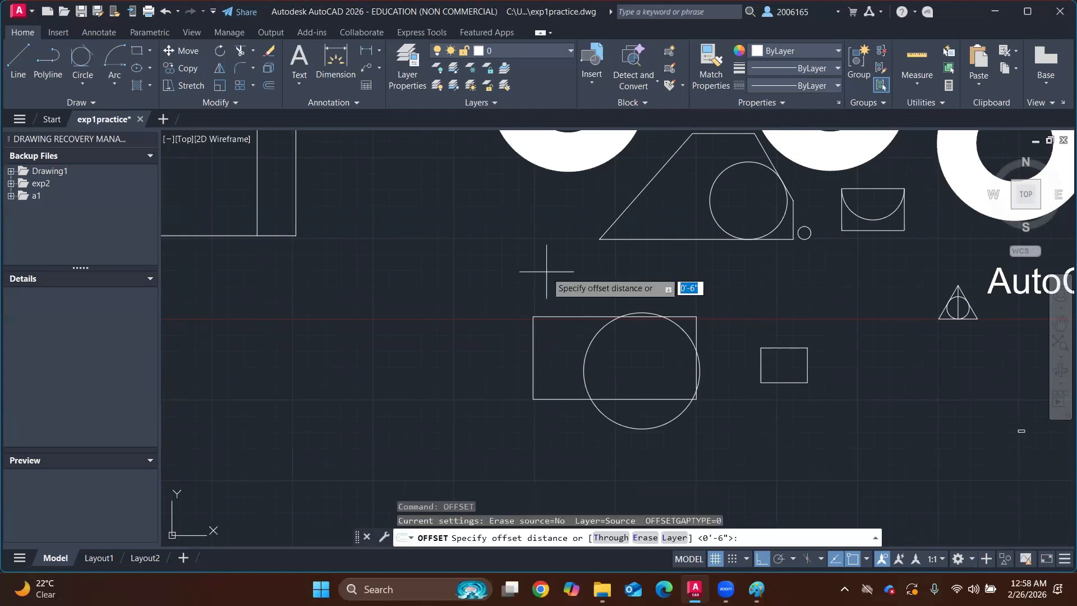
key(Return)
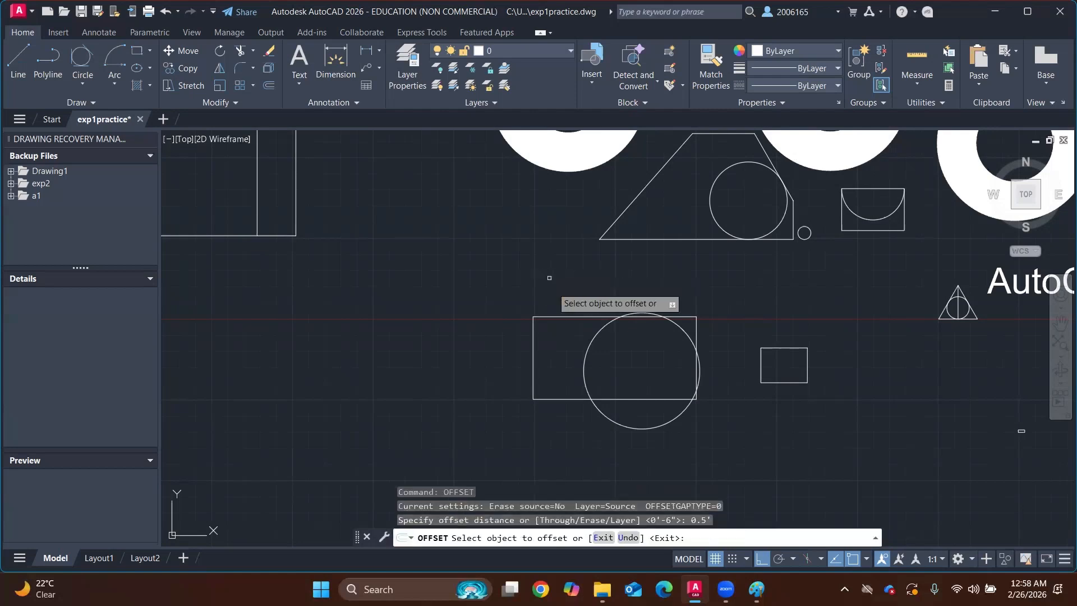
click(565, 317)
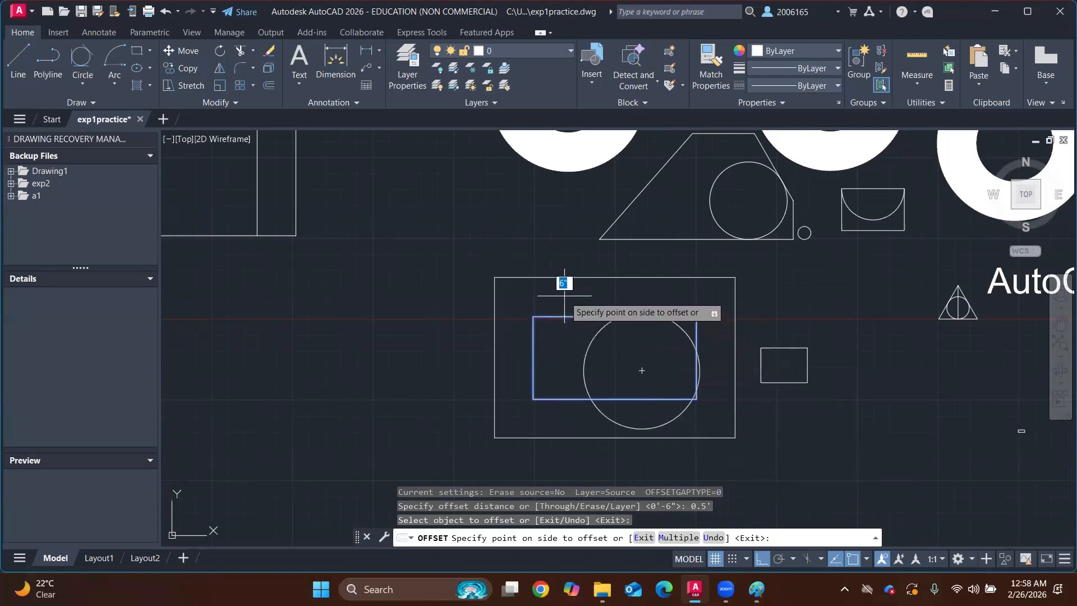
click(583, 346)
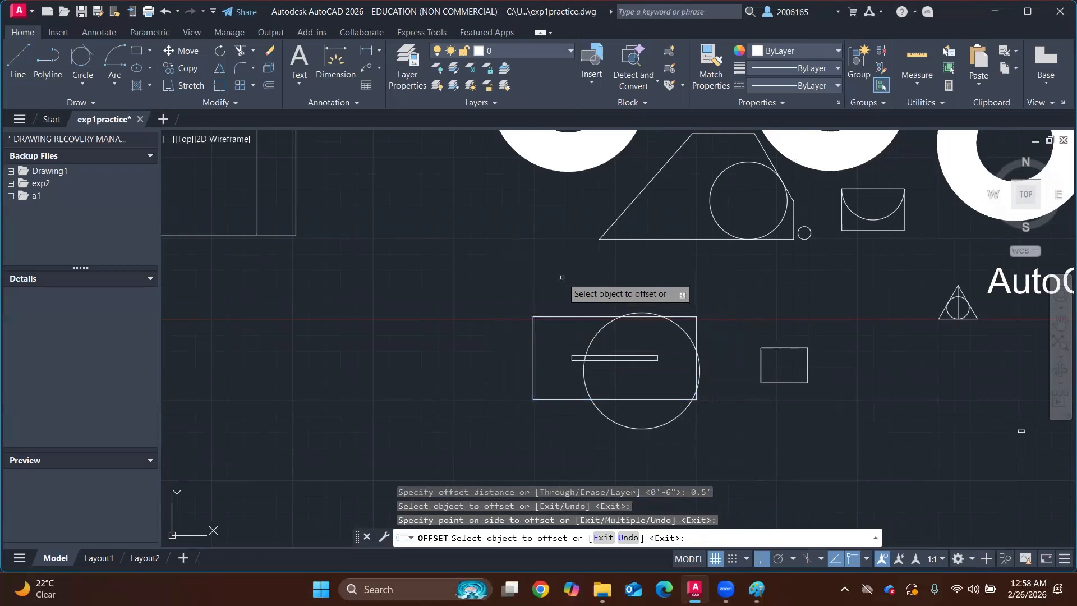
key(Return)
Copy the divided large rectangle straight down twice from its lower-right corner, placing the second copy about 9 1/2 inches below the original
scroll(553, 280, down, 2)
middle_drag(423, 238, 463, 266)
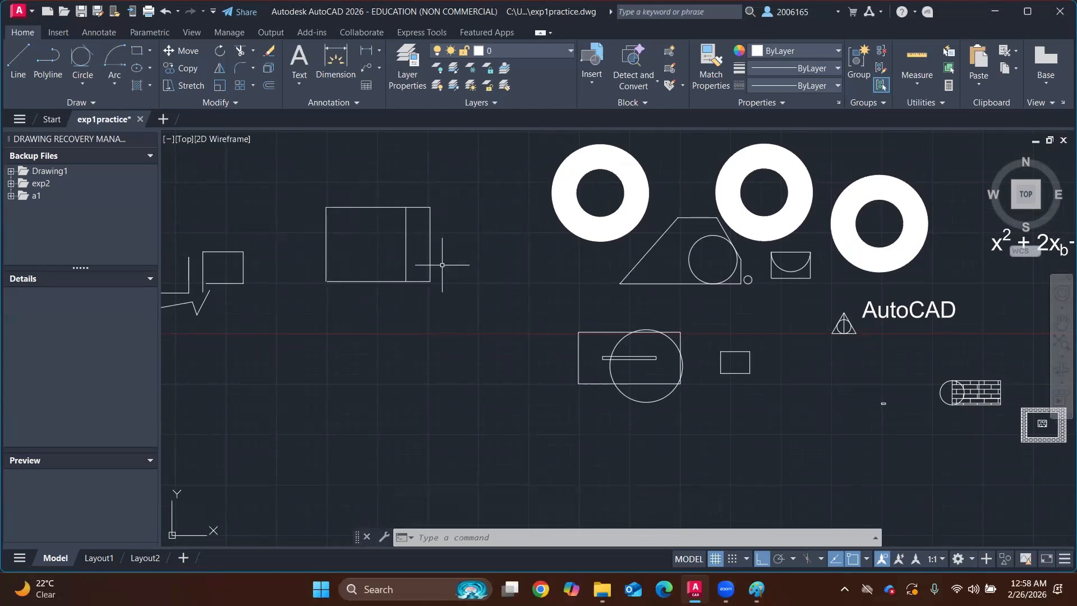
text(cop)
key(Return)
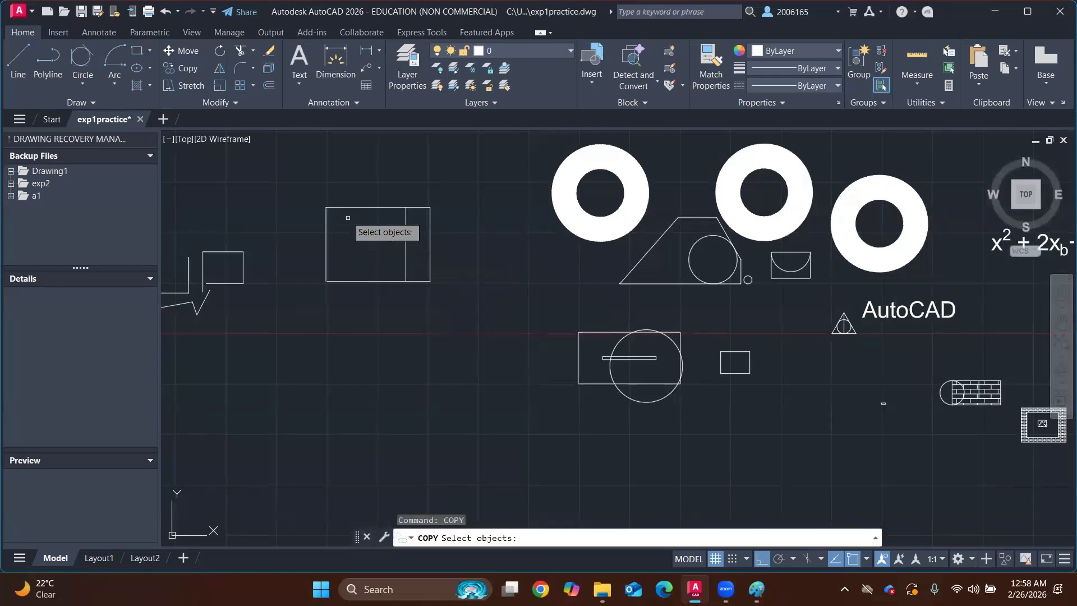
click(311, 181)
click(469, 340)
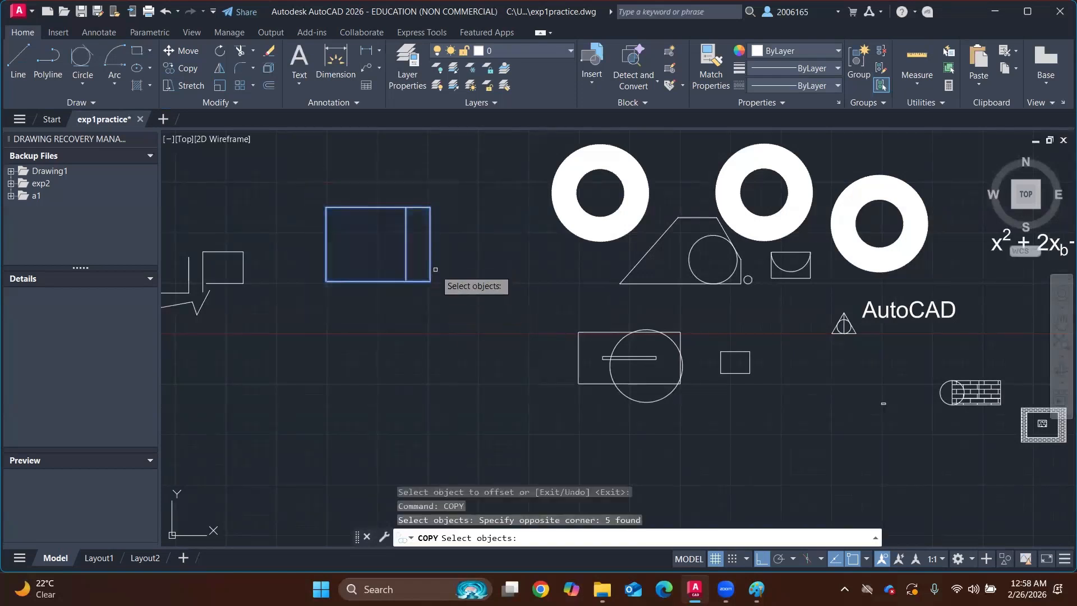
key(Return)
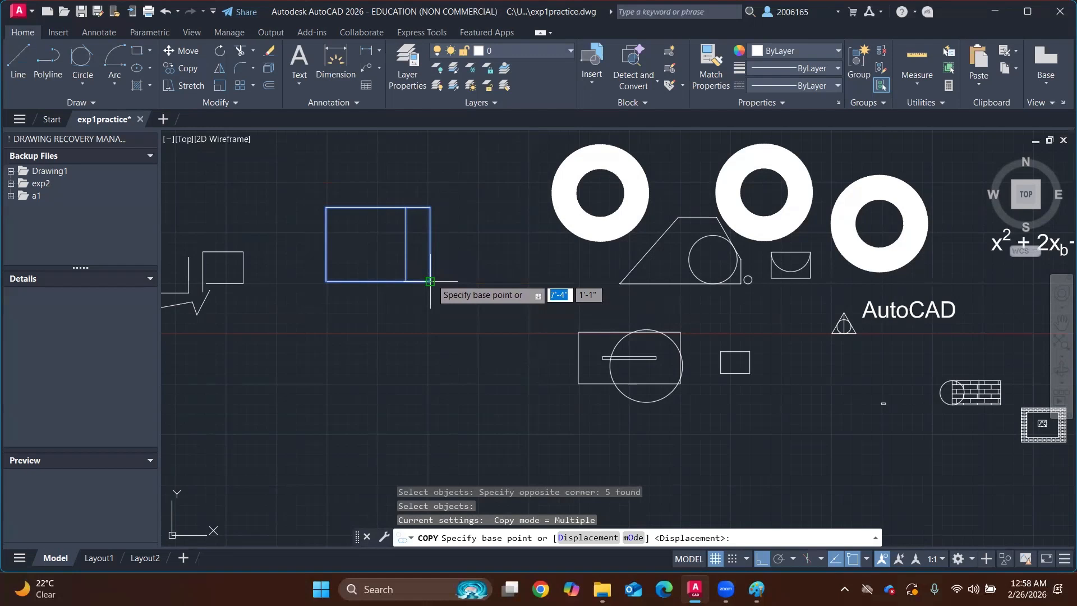
click(430, 282)
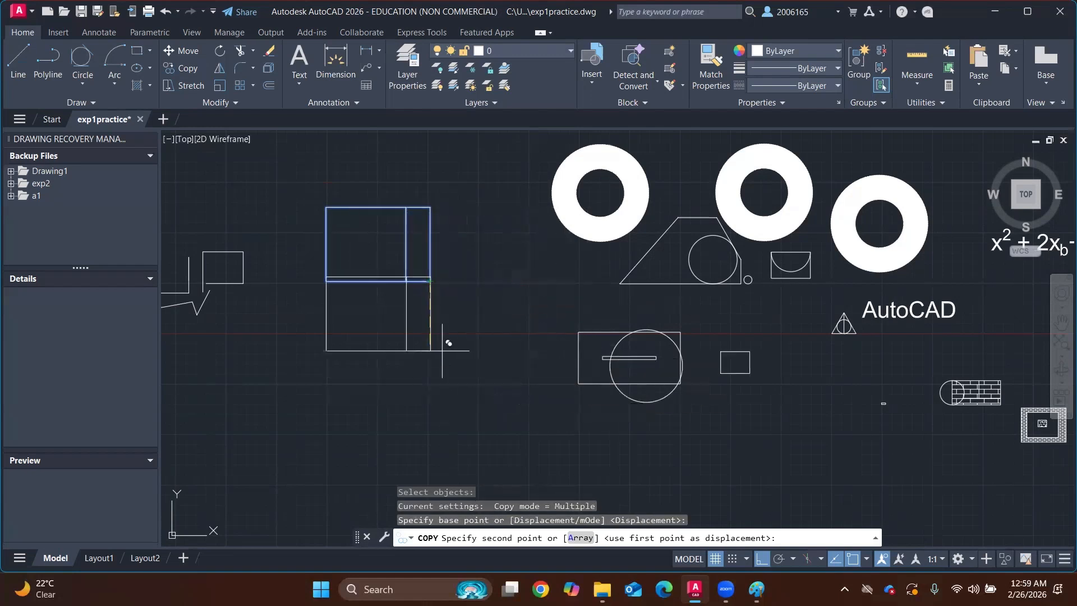
click(402, 387)
right_click(481, 317)
click(462, 320)
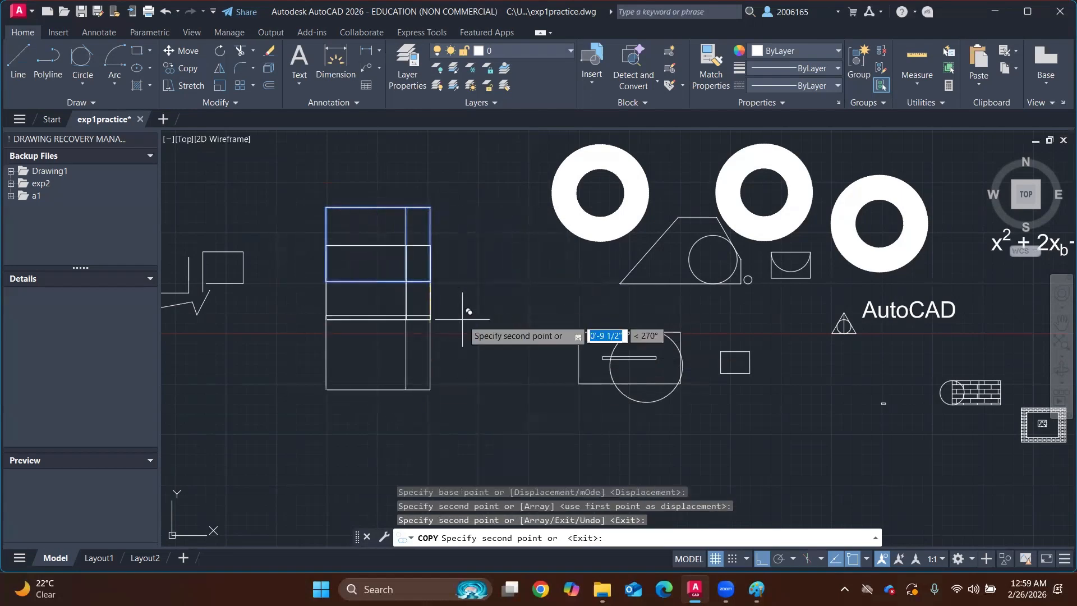
key(Return)
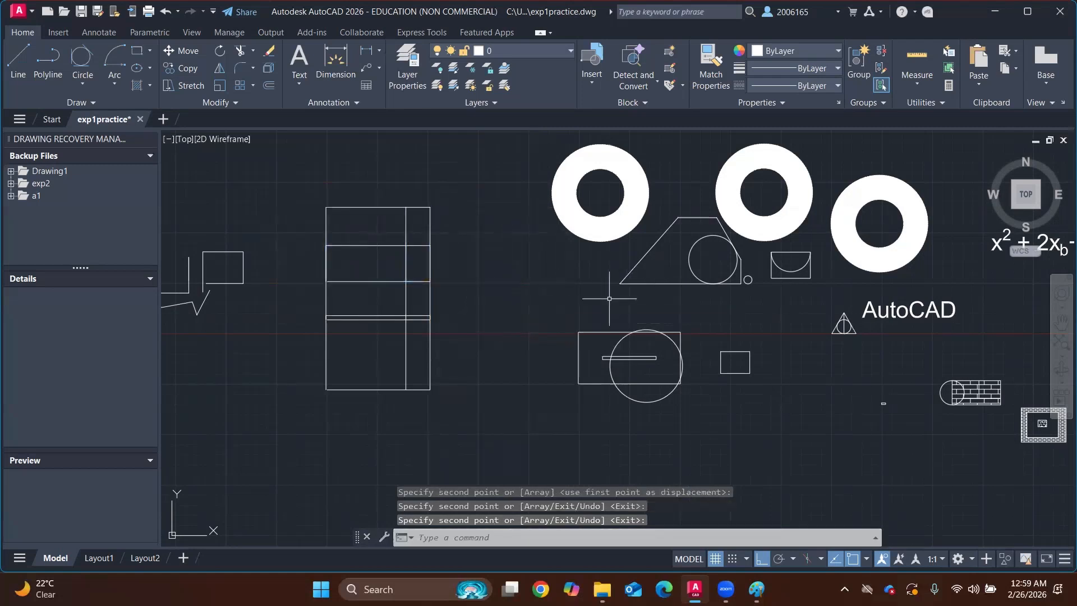
Undo the two copies of the divided large rectangle
key(ctrl+z)
key(ctrl+z)
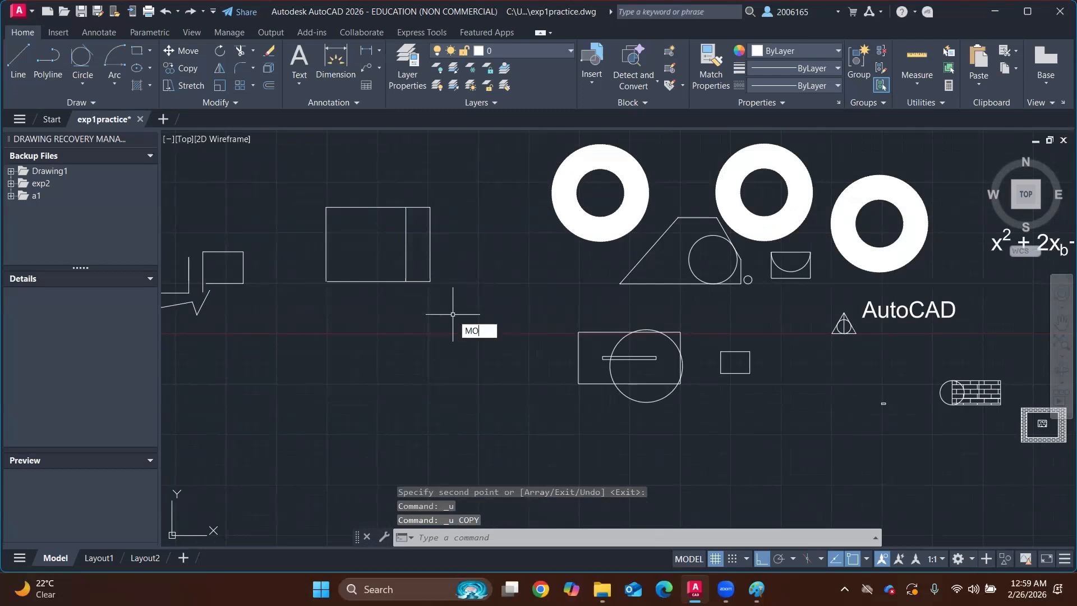
Try the Move command on the divided large rectangle, using its lower-right corner as base point and placing it back on its original spot
key(Return)
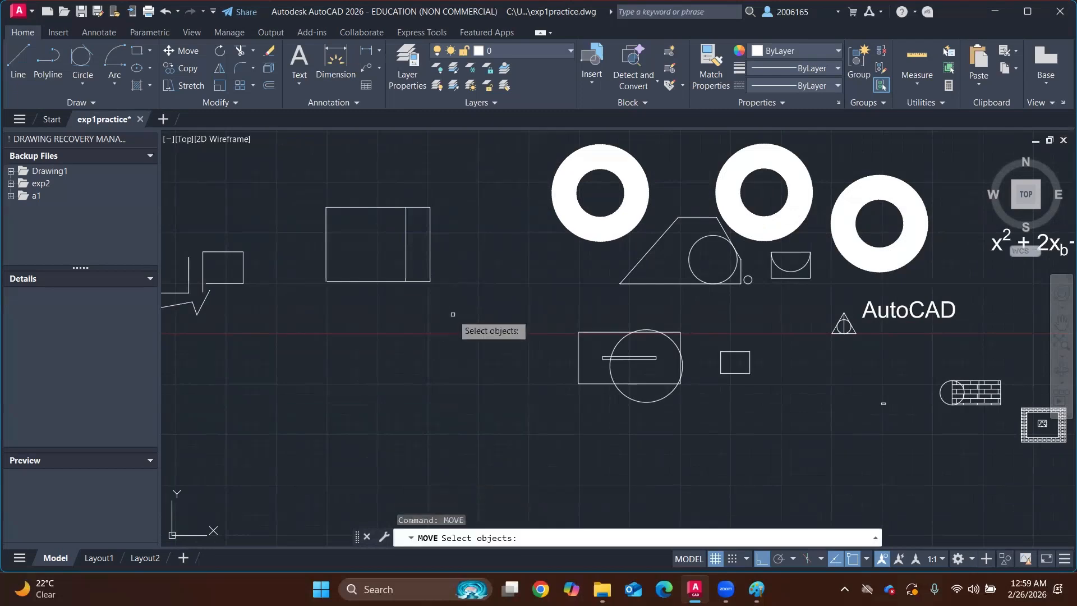
click(285, 175)
click(496, 342)
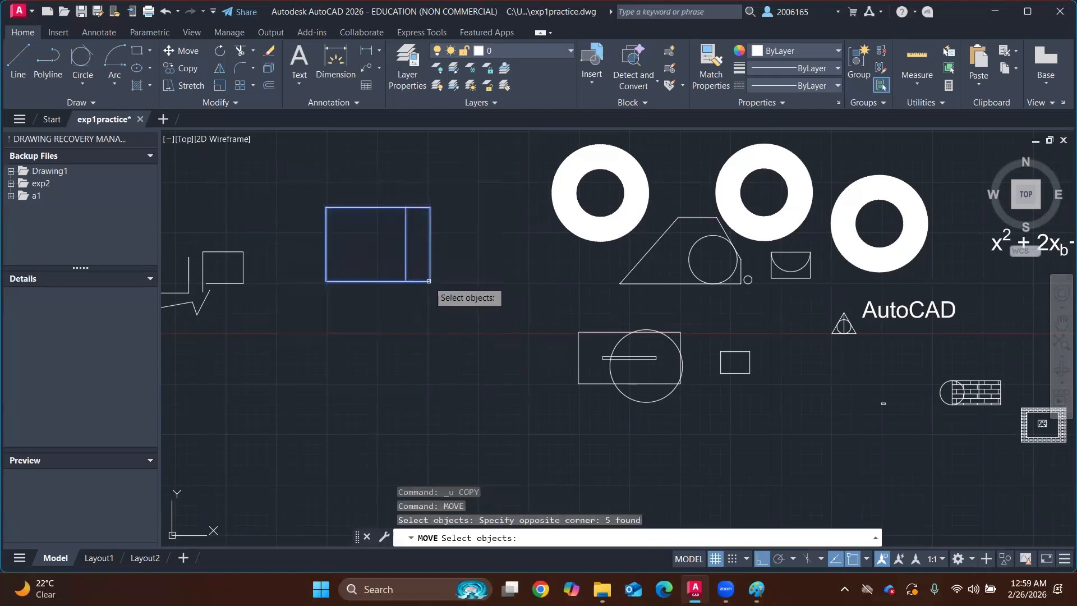
key(Return)
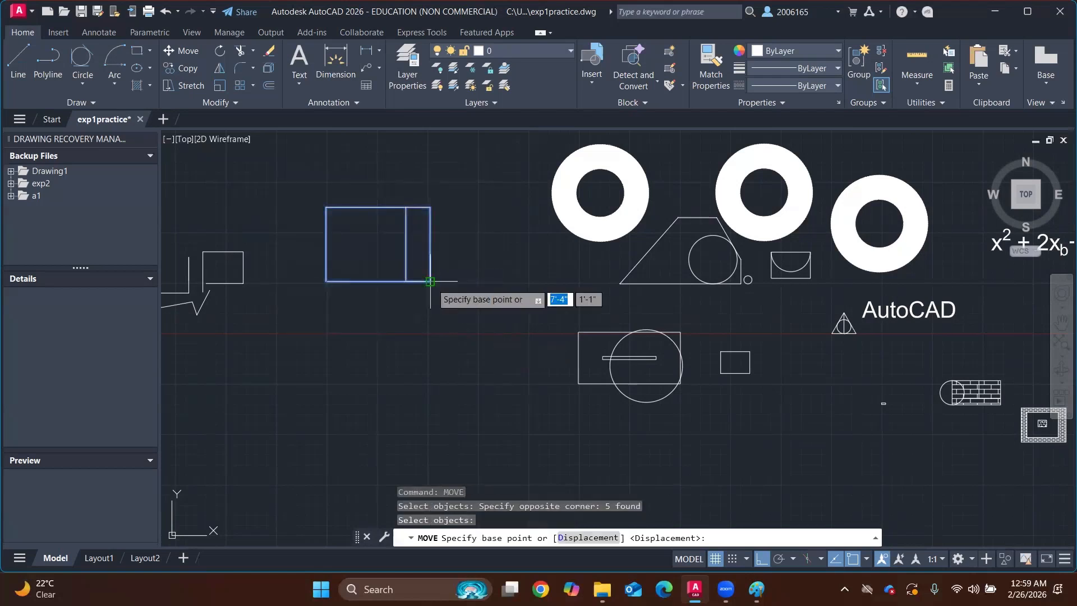
click(431, 282)
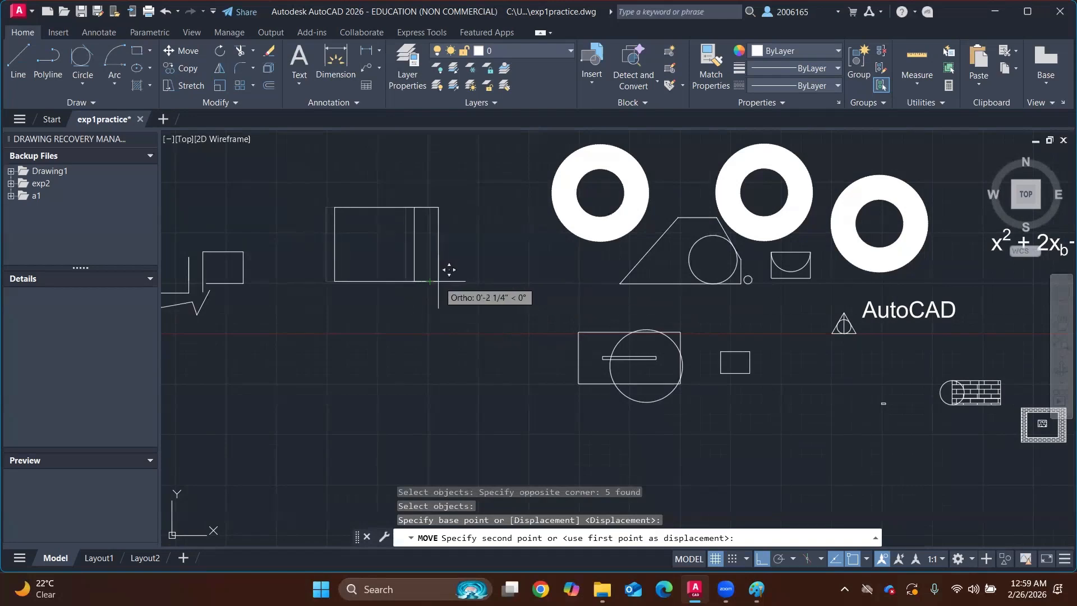
click(436, 281)
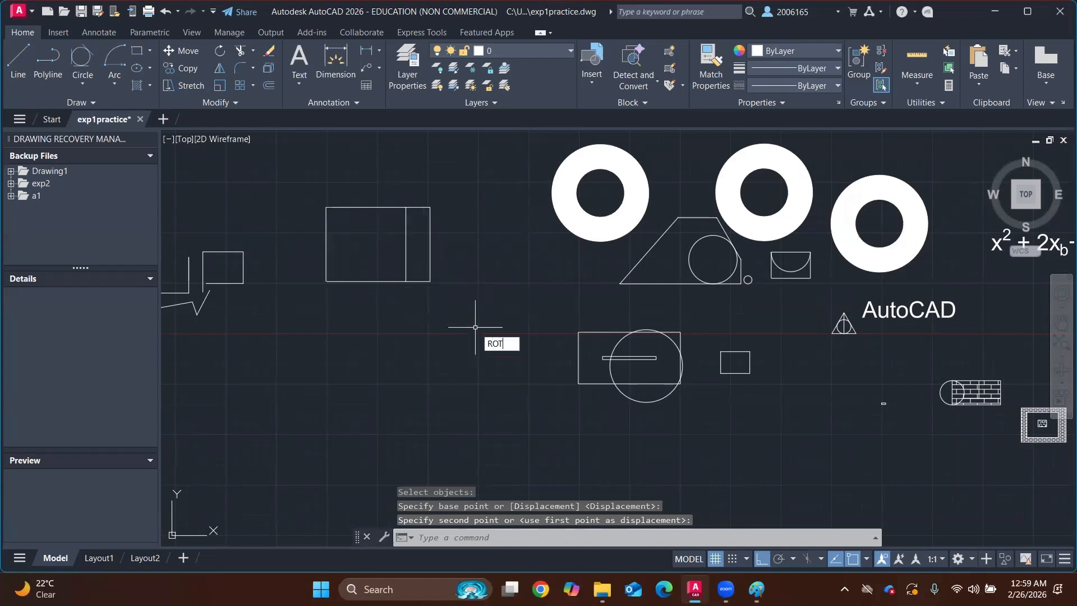
Try rotating the divided large rectangle about the lower end of its dividing line, leaving it in its original orientation
text(ROTATE)
key(Return)
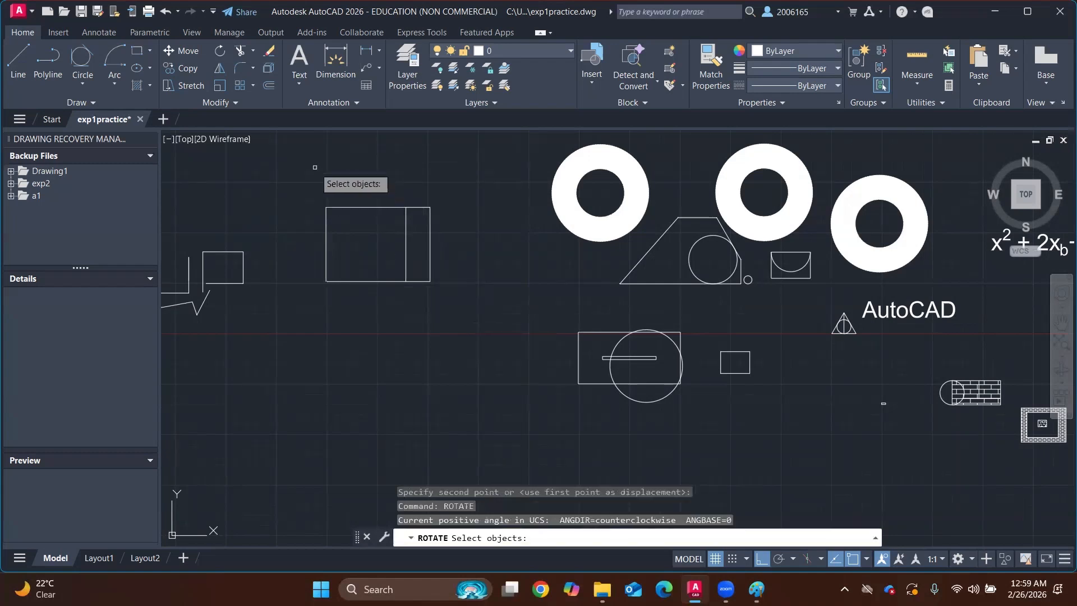
click(298, 177)
click(466, 316)
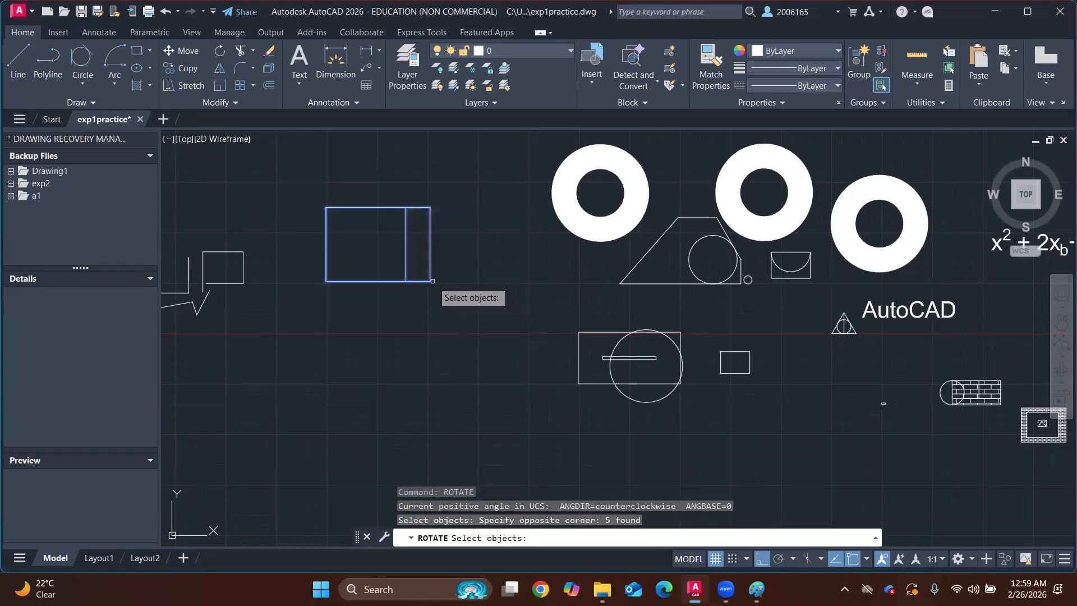
key(Return)
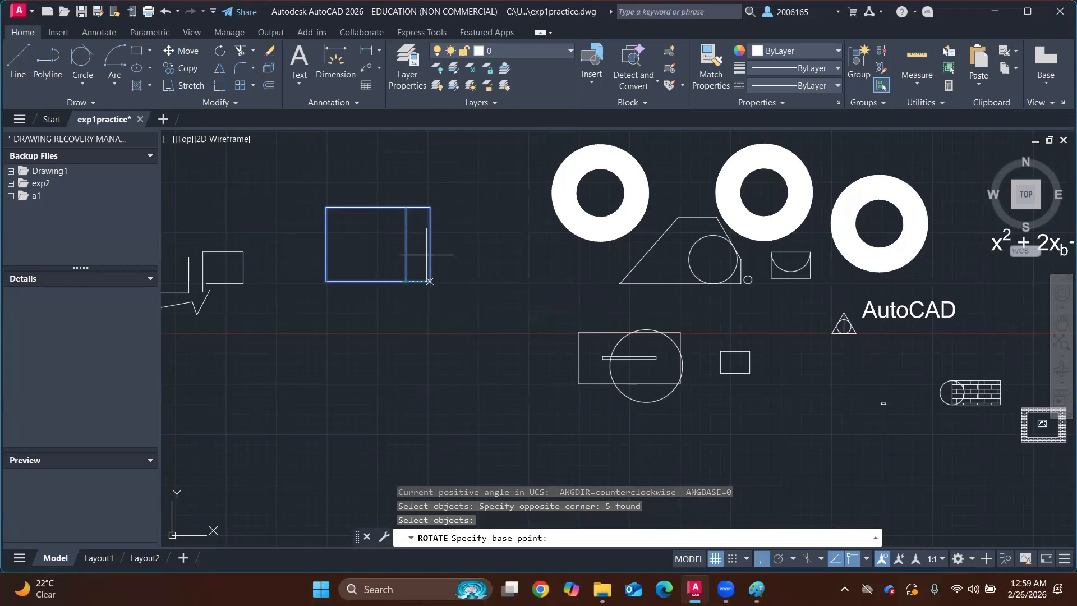
click(406, 281)
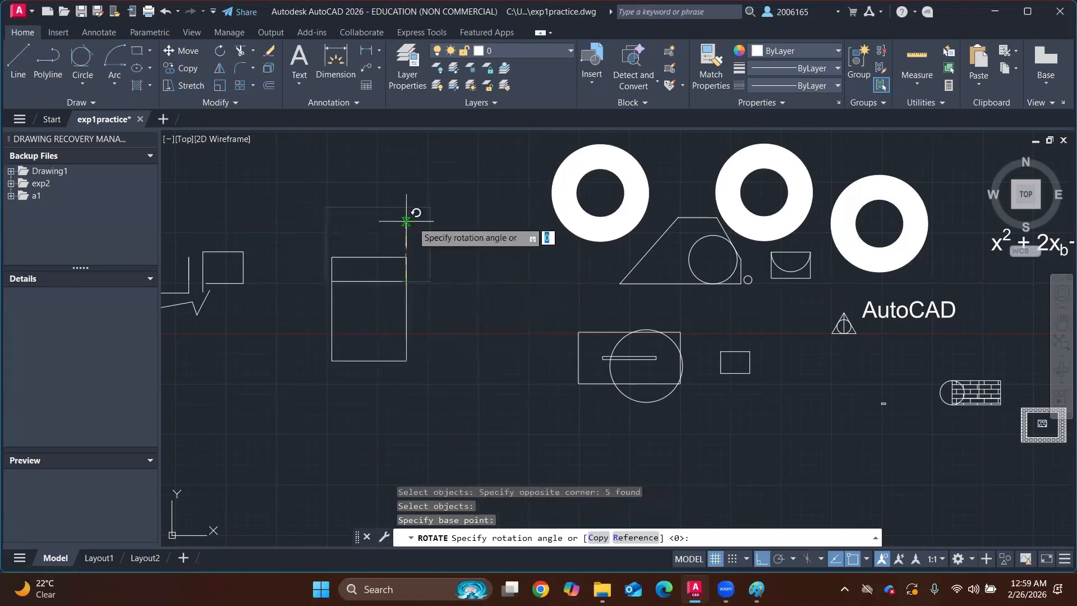
click(447, 288)
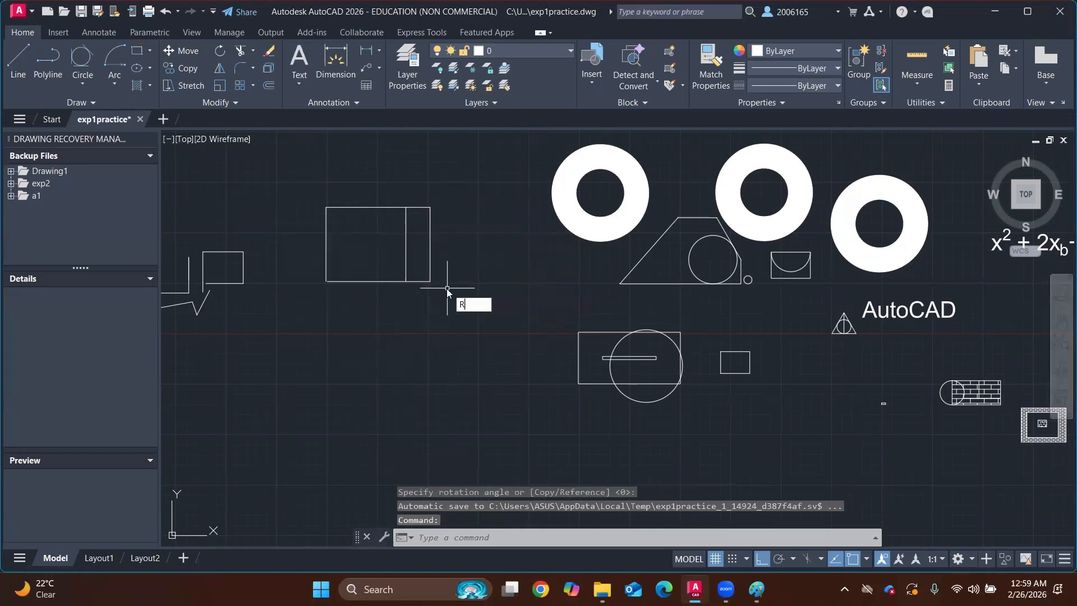
Rotate the divided large rectangle 180° about its lower-right corner
text(ROTATE)
key(Return)
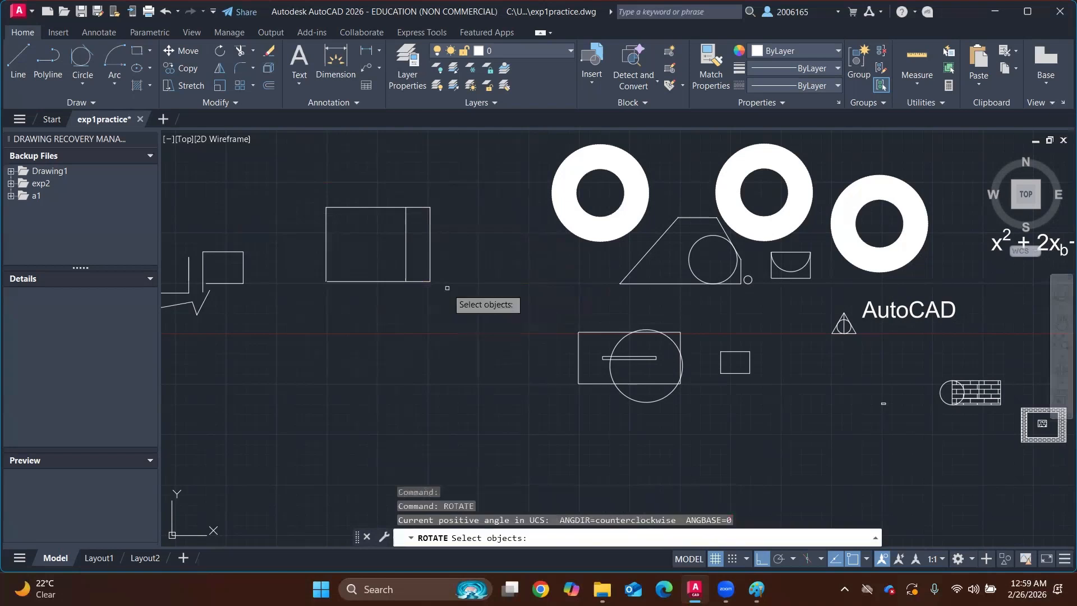
click(291, 199)
click(477, 297)
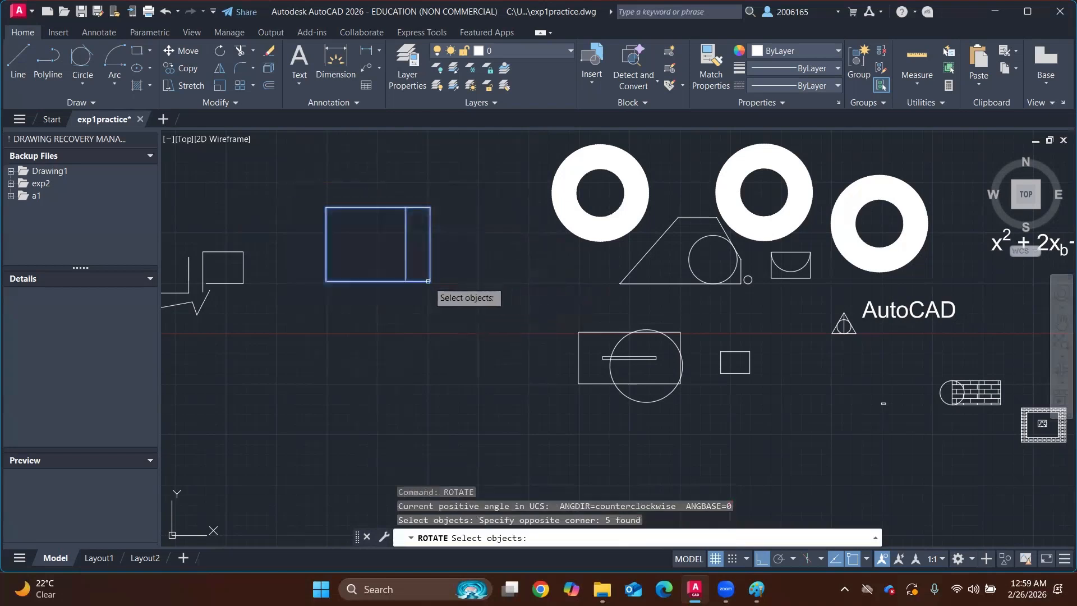
key(Return)
click(430, 281)
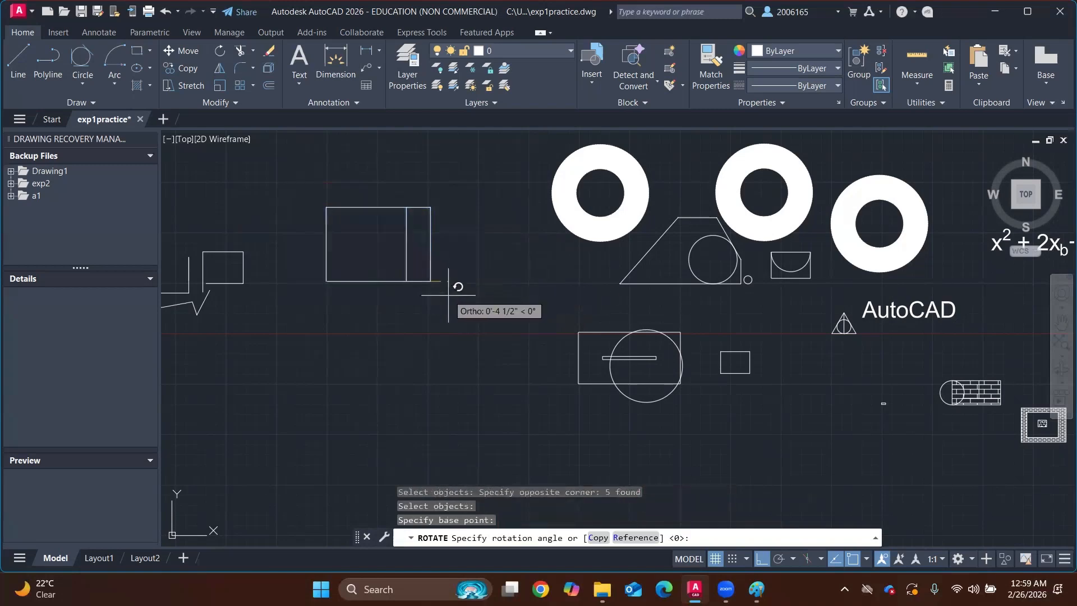
click(398, 303)
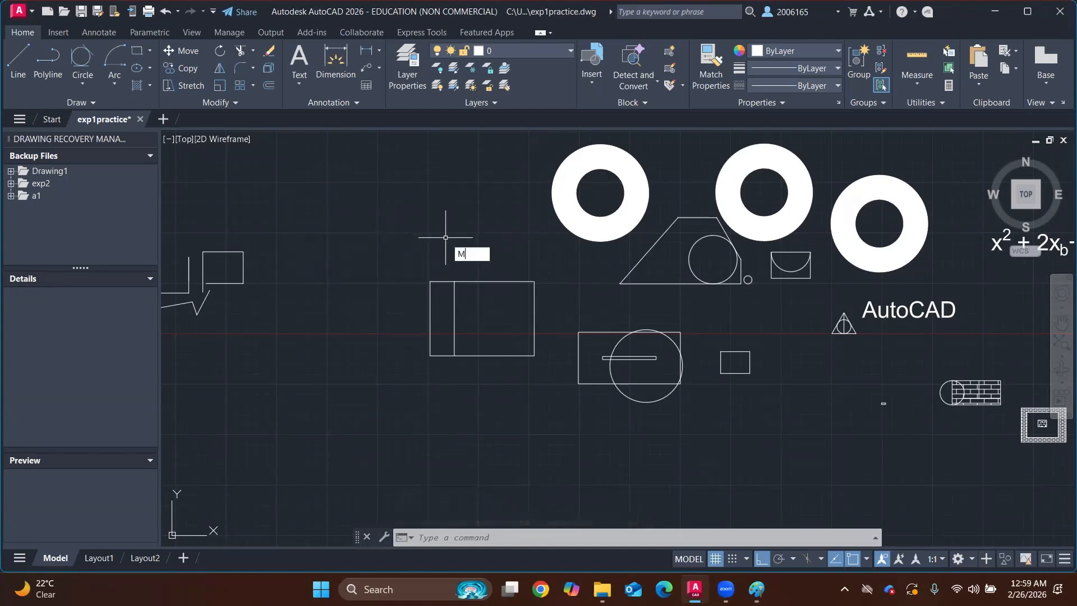
Mirror the rotated divided rectangle across its vertical left edge, keeping the source objects
text(MIRROR)
key(Return)
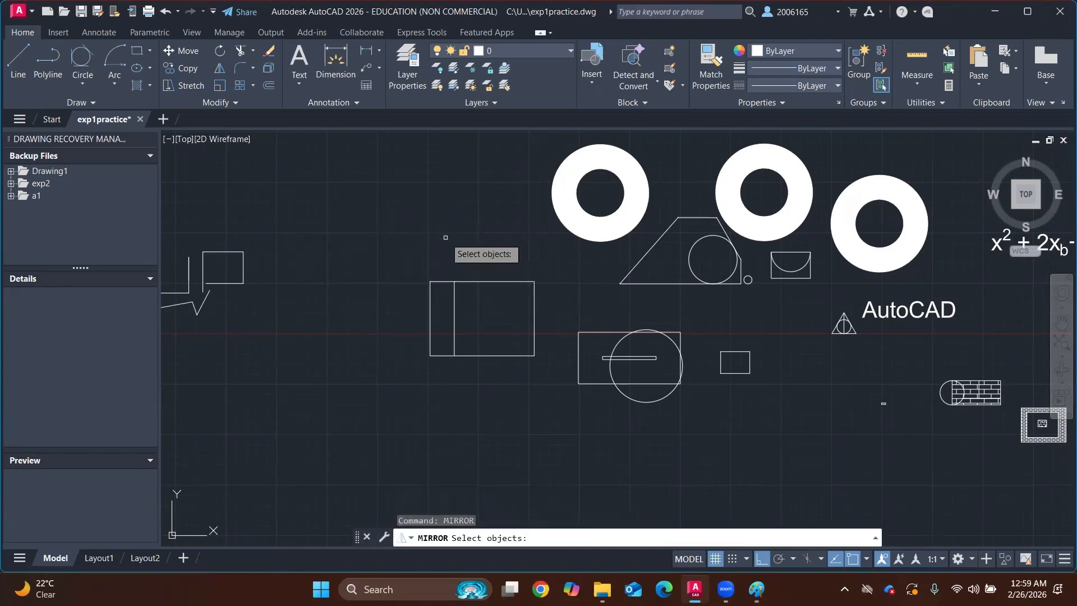
click(415, 270)
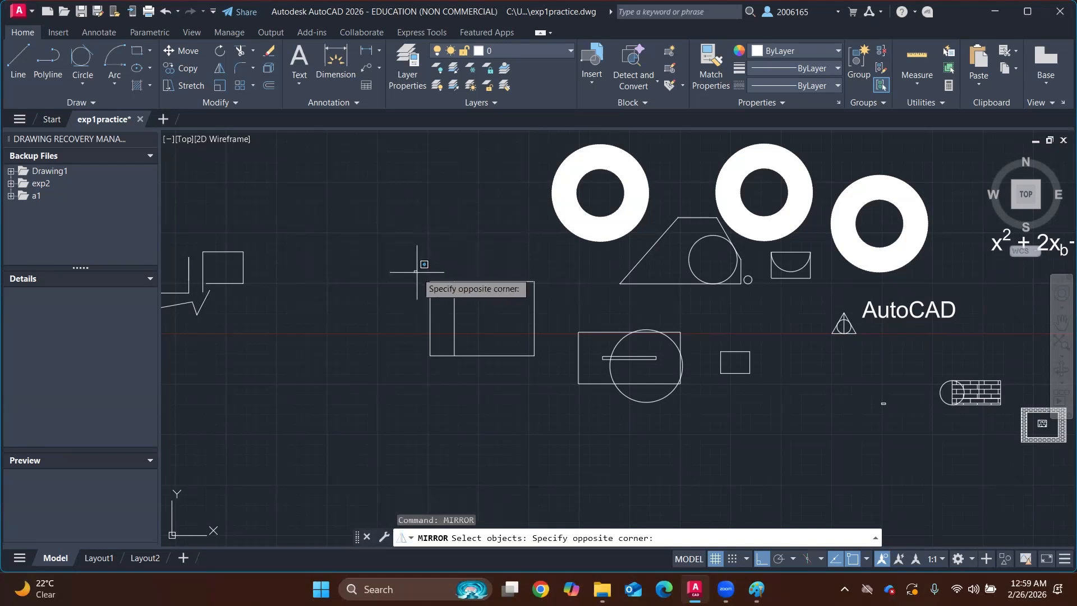
click(545, 359)
key(Return)
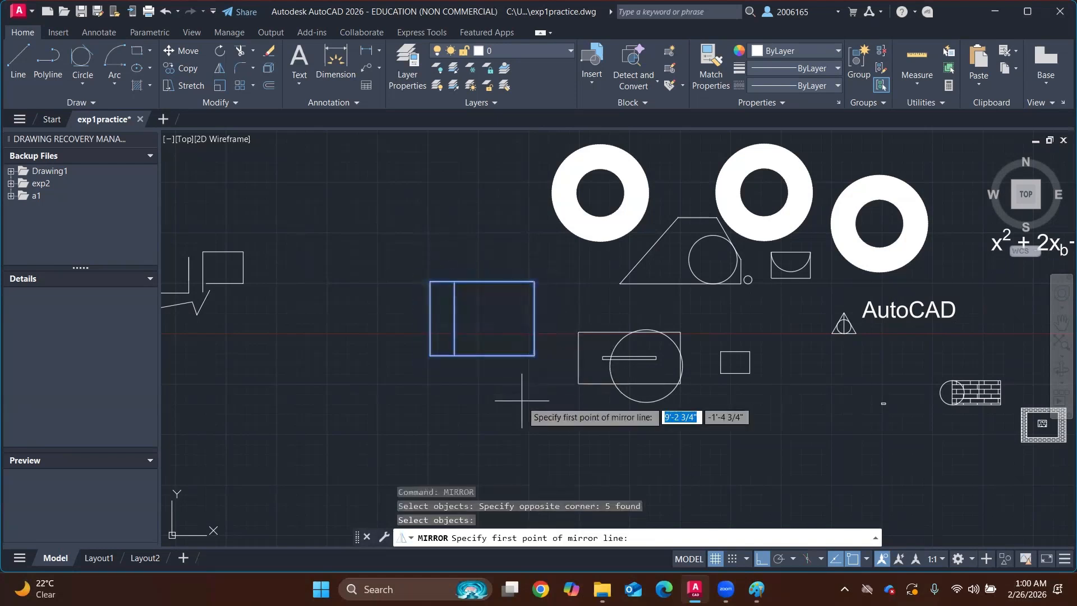
click(430, 355)
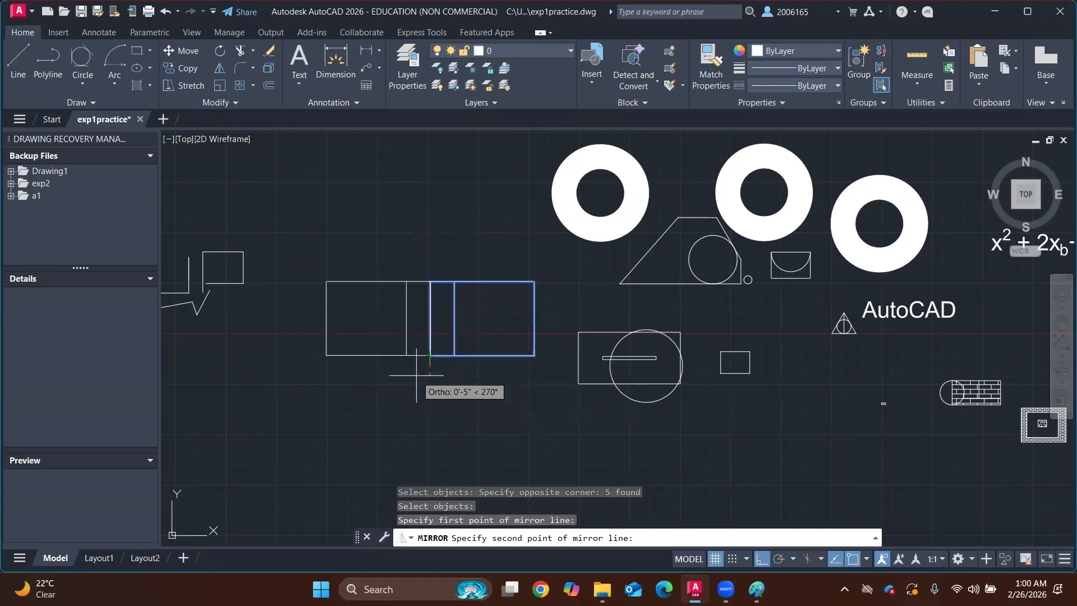
click(388, 269)
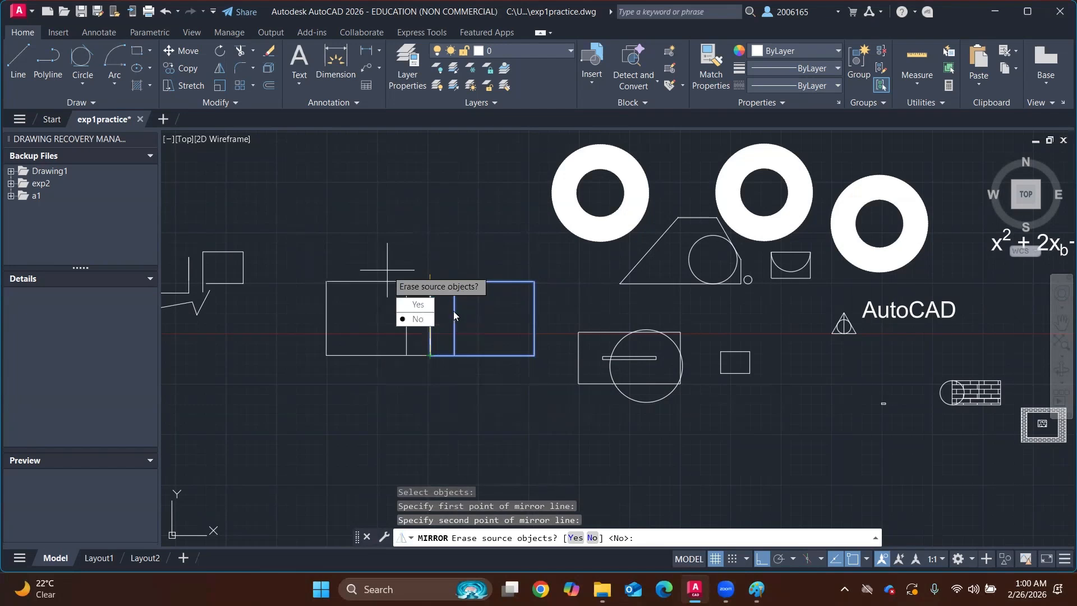
click(418, 320)
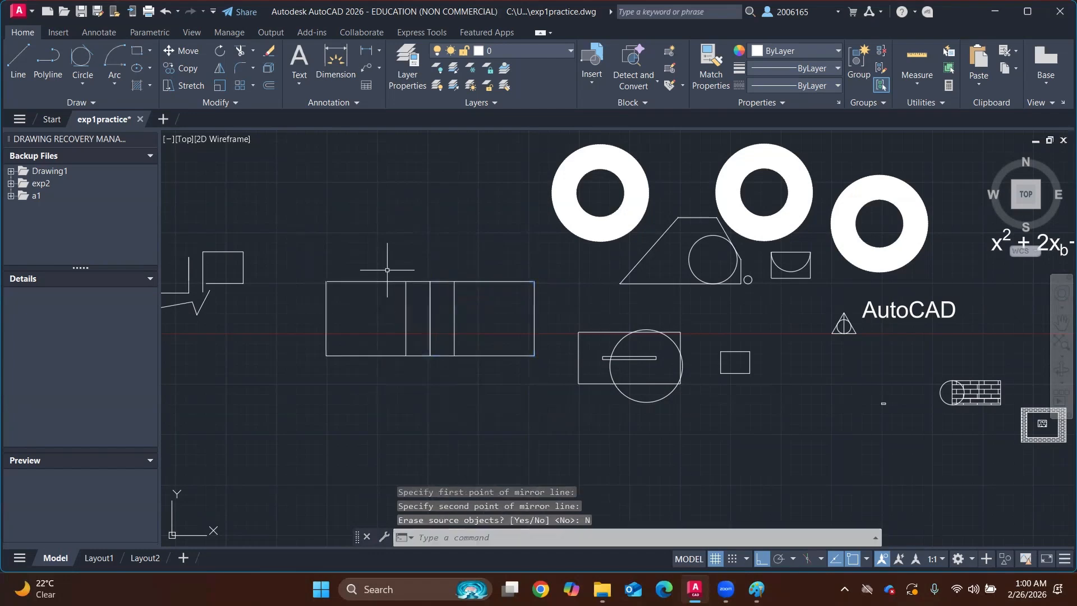
Trim away the shared middle edge between the divided rectangle and its mirrored copy
scroll(457, 378, down, 5)
scroll(456, 378, up, 5)
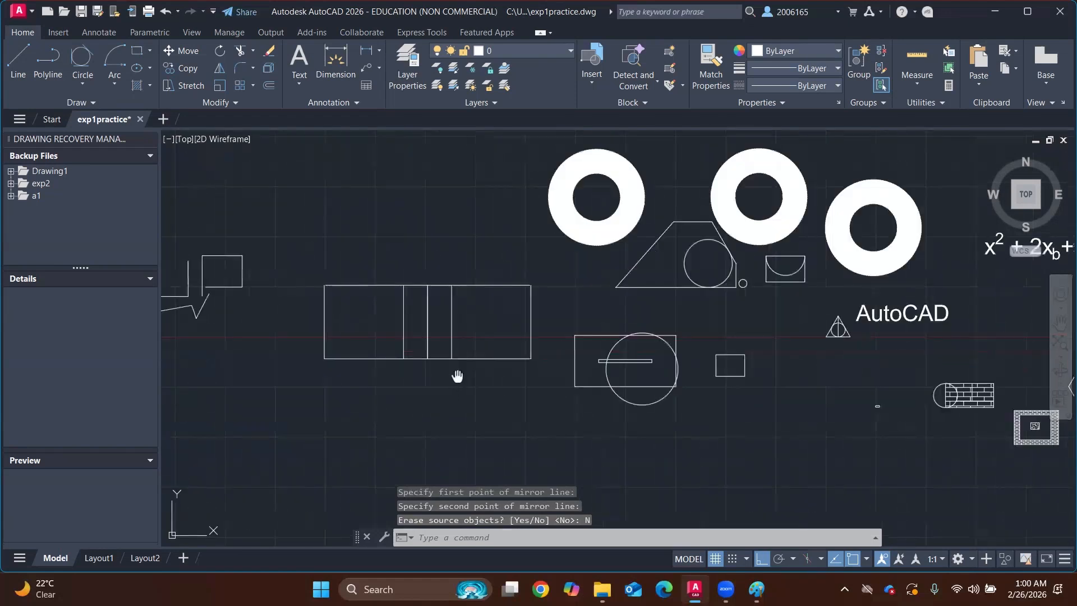
middle_drag(456, 377, 450, 338)
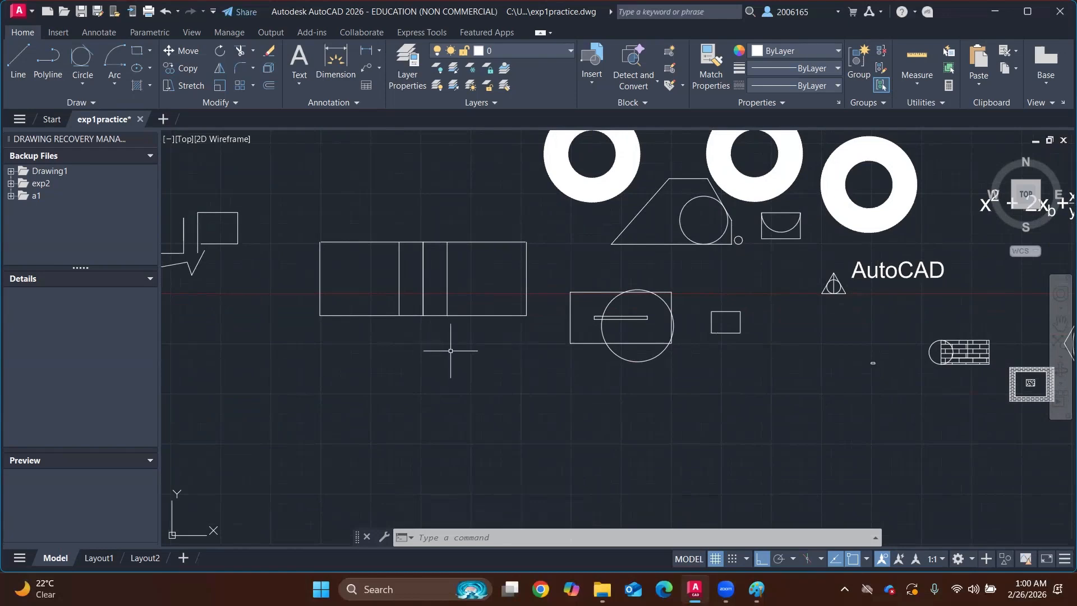
key(Return)
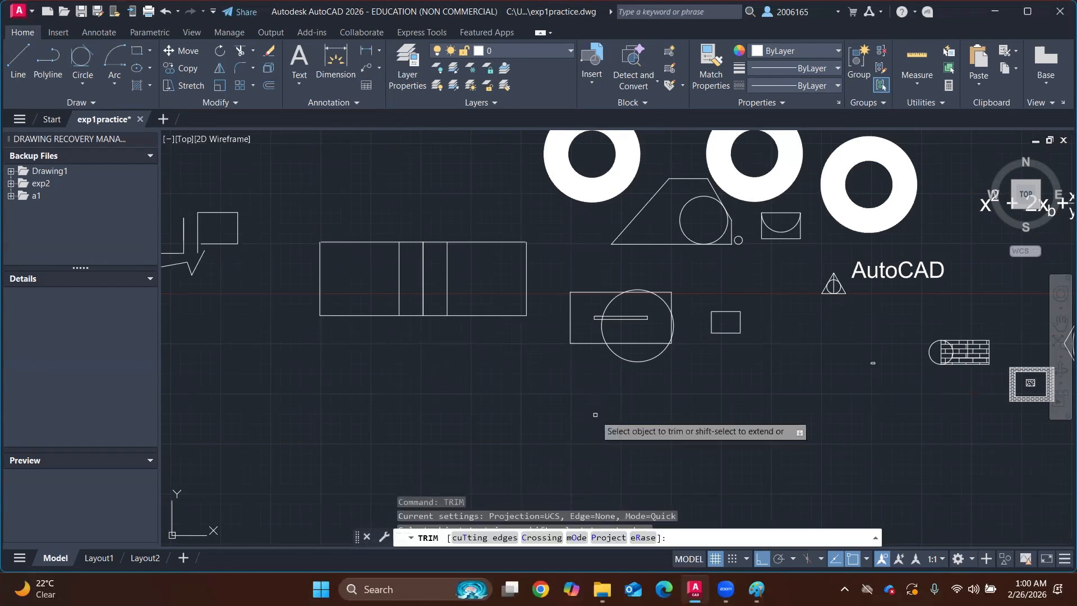
click(424, 270)
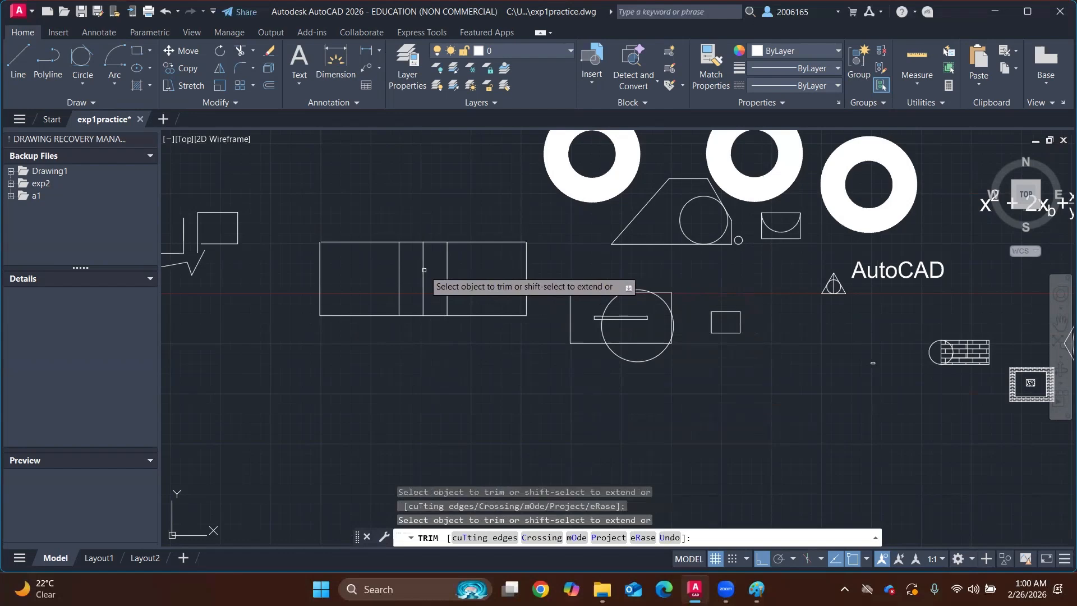
Trim the part of the triangle's vertical line that lies inside the circle beside the AutoCAD text, and end the Trim command
scroll(525, 327, down, 2)
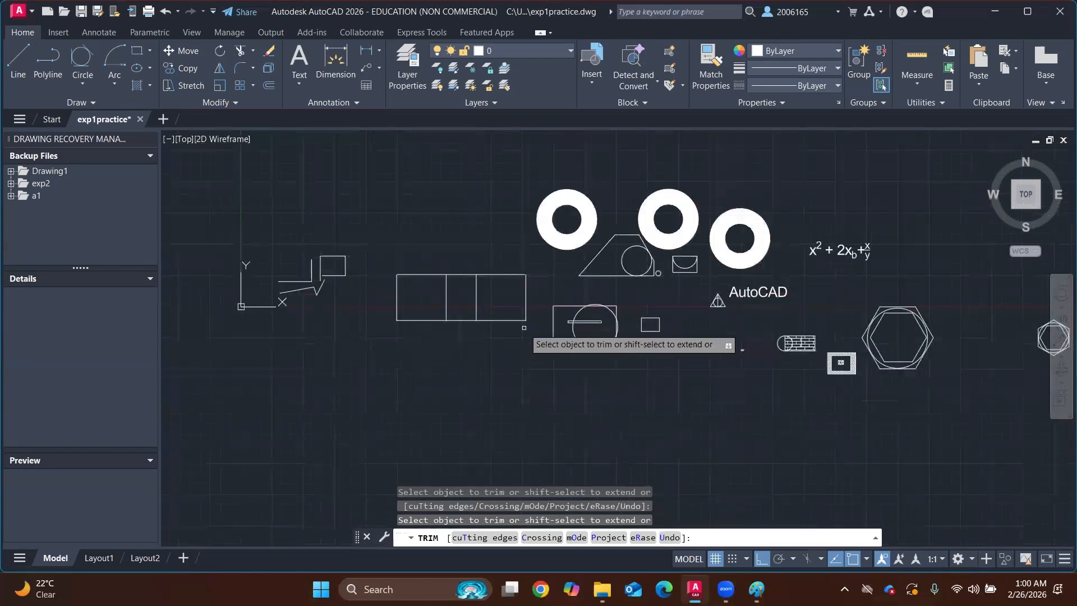
middle_drag(668, 334, 307, 339)
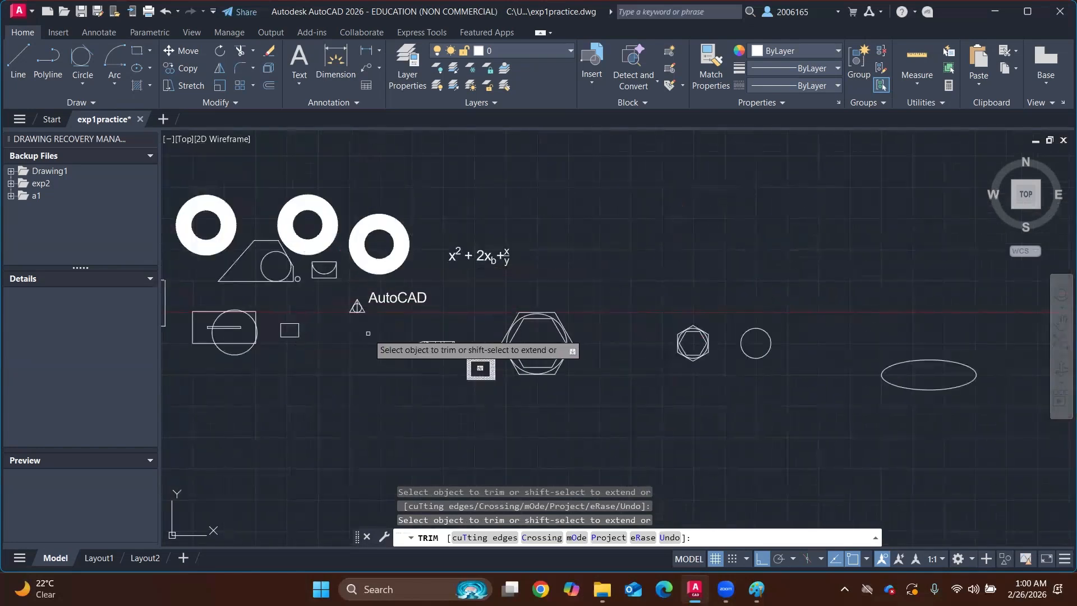
scroll(359, 322, up, 12)
scroll(449, 312, down, 2)
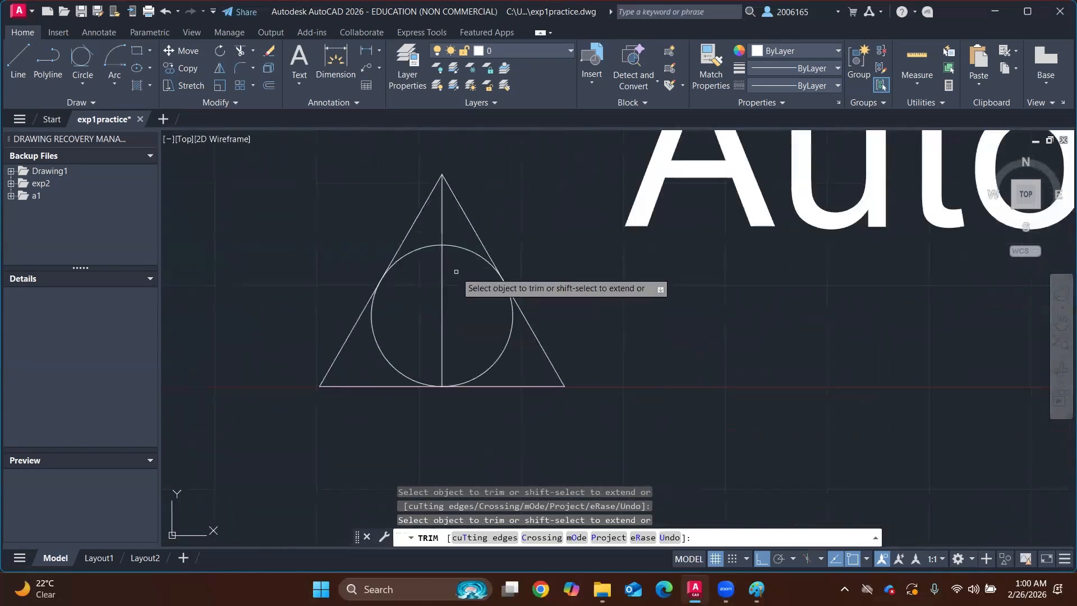
click(441, 289)
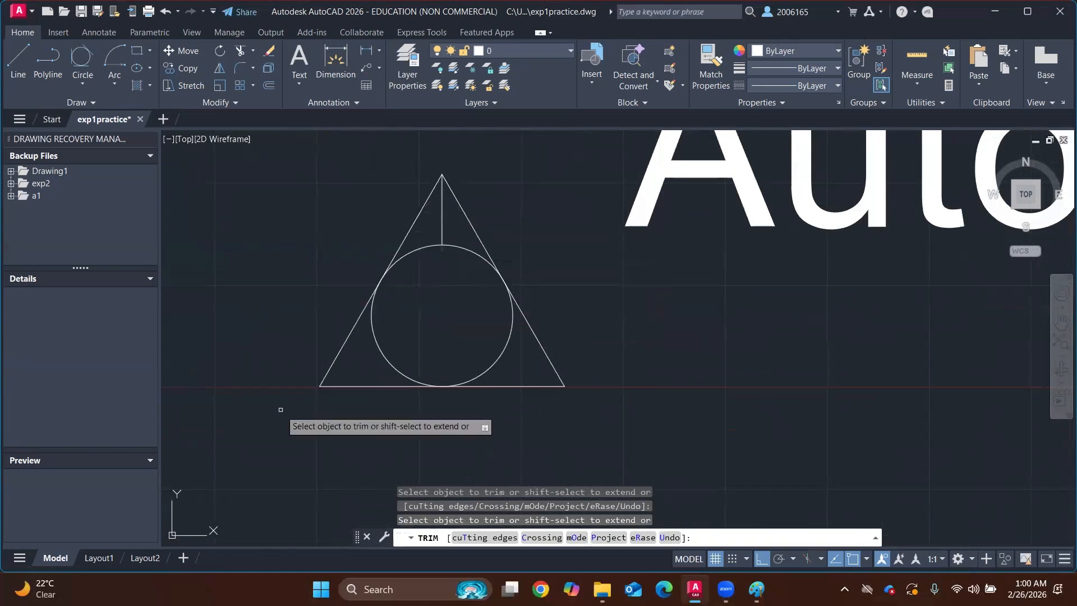
scroll(432, 346, down, 3)
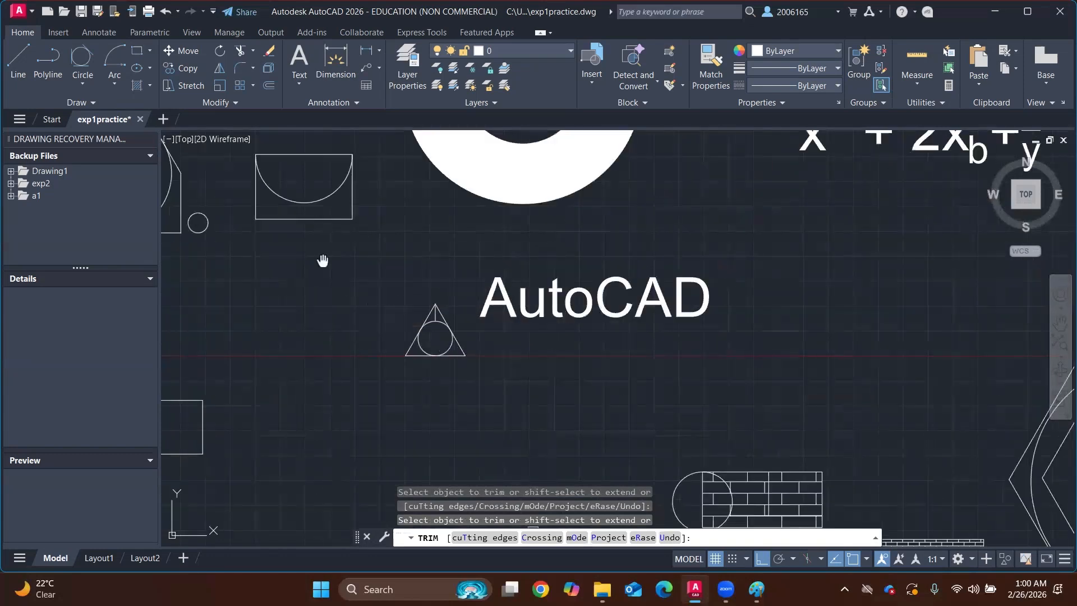
scroll(617, 275, down, 5)
key(Return)
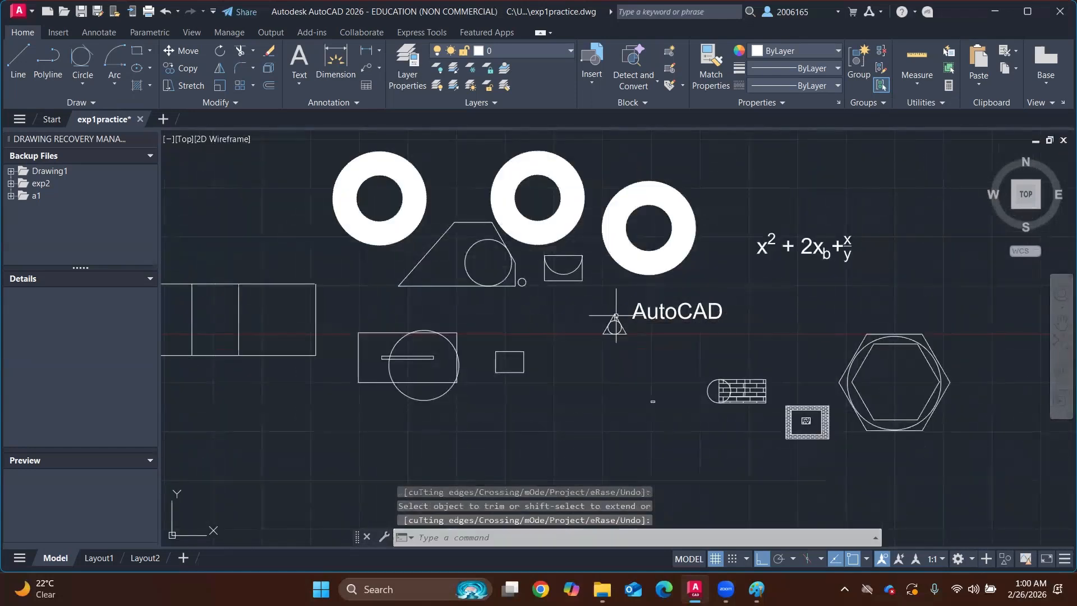
Undo the trims of the rectangles' shared edge and of the triangle's vertical line
scroll(546, 328, down, 2)
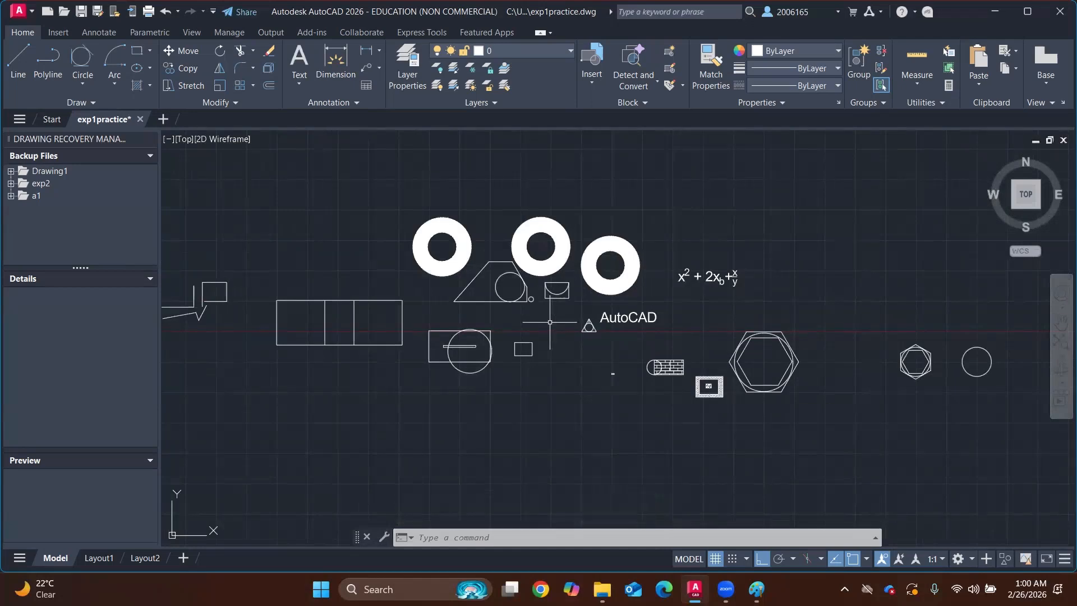
scroll(621, 361, down, 4)
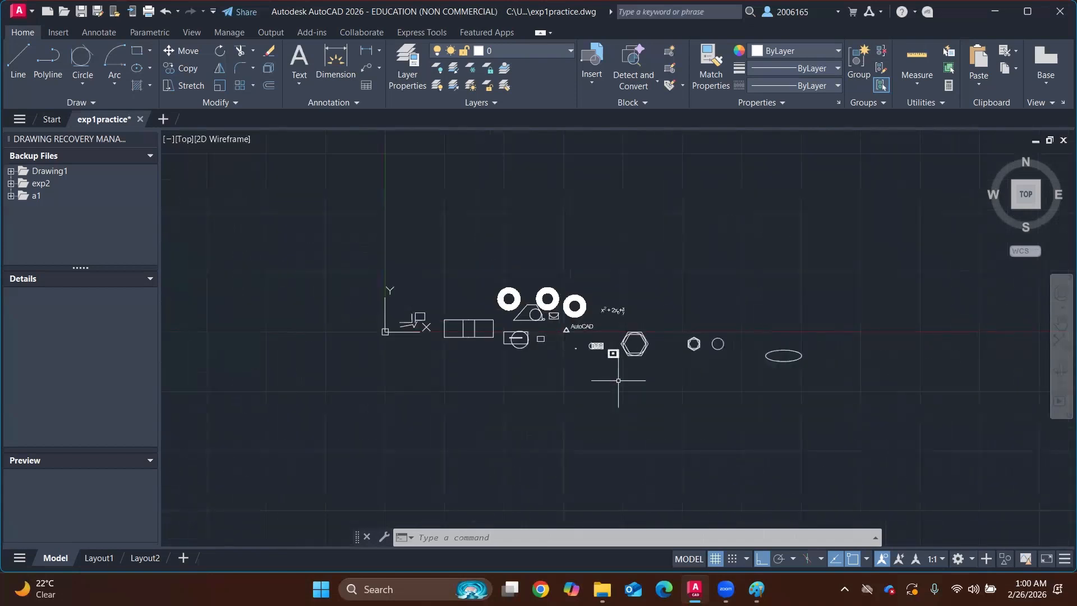
middle_drag(573, 348, 548, 317)
scroll(536, 382, up, 5)
scroll(527, 221, up, 4)
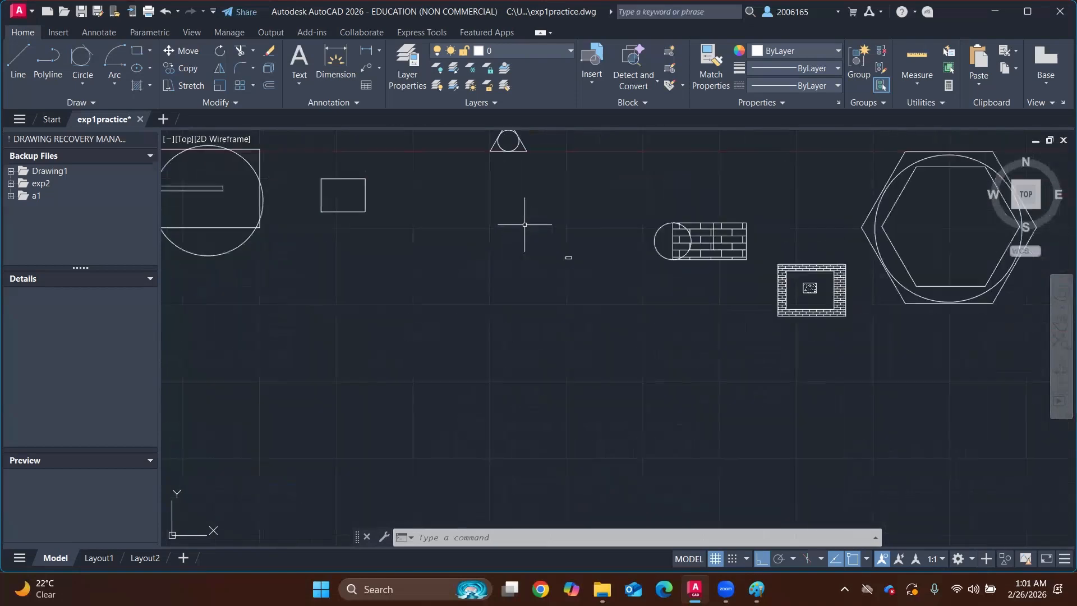
middle_drag(530, 265, 550, 355)
key(ctrl+z)
key(ctrl+z)
key(ctrl+z)
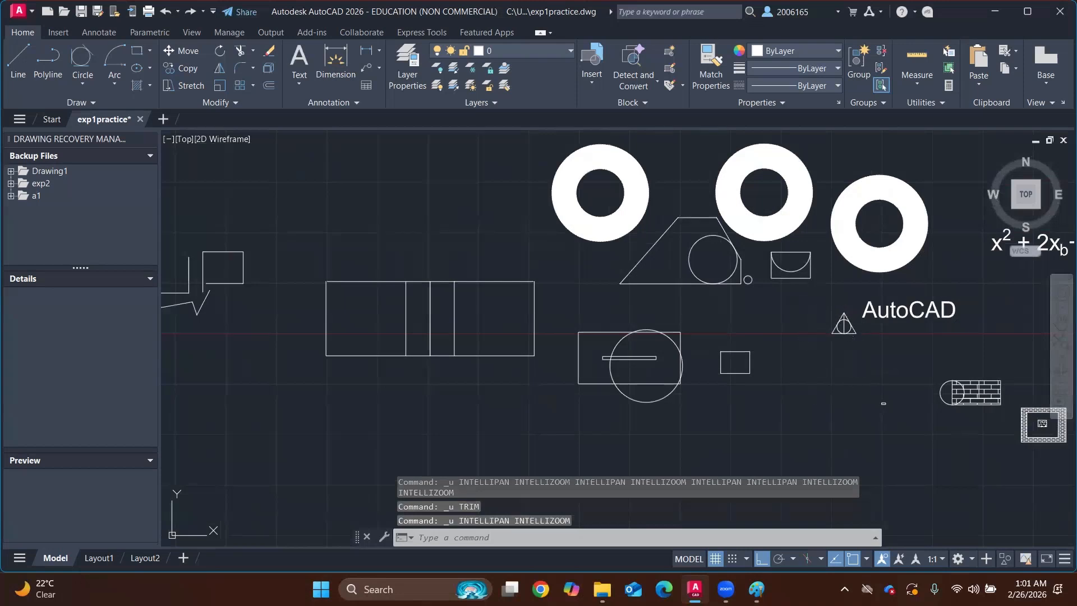
Move the triangle-and-circle symbol beside the AutoCAD text straight down by about 3'-1"
click(842, 325)
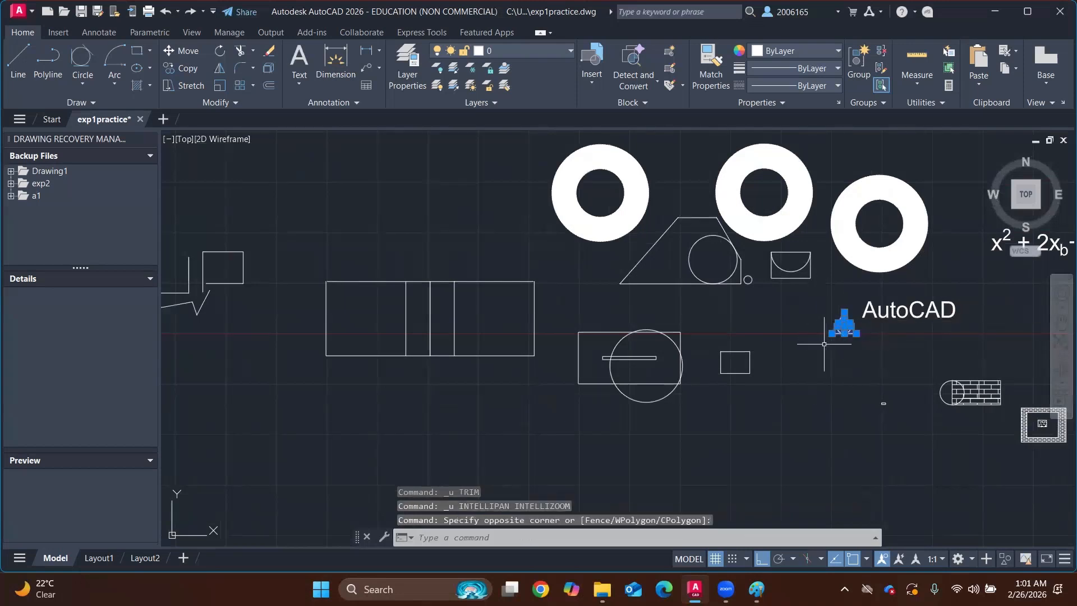
click(824, 344)
text(move)
key(Return)
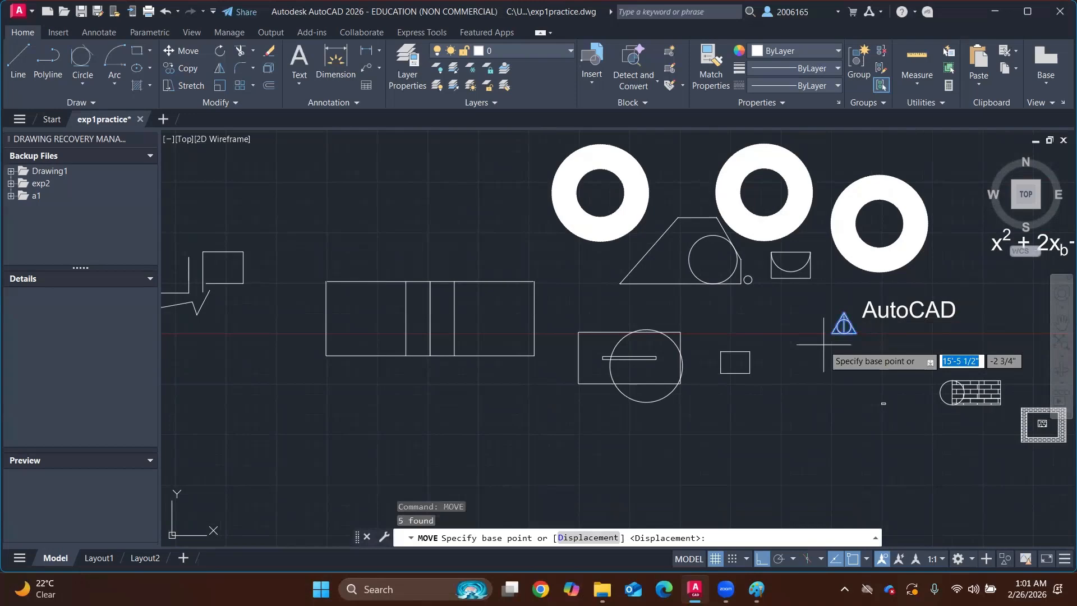
click(832, 333)
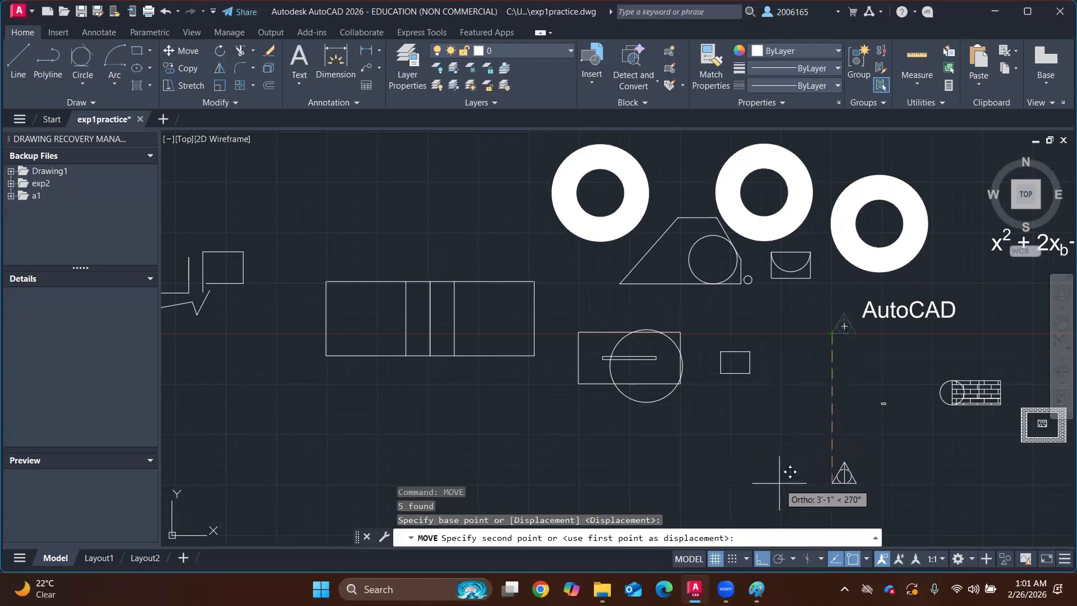
click(832, 482)
Move the triangle-and-circle symbol horizontally left into the empty area below the divided rectangles
scroll(785, 419, down, 4)
scroll(679, 227, up, 4)
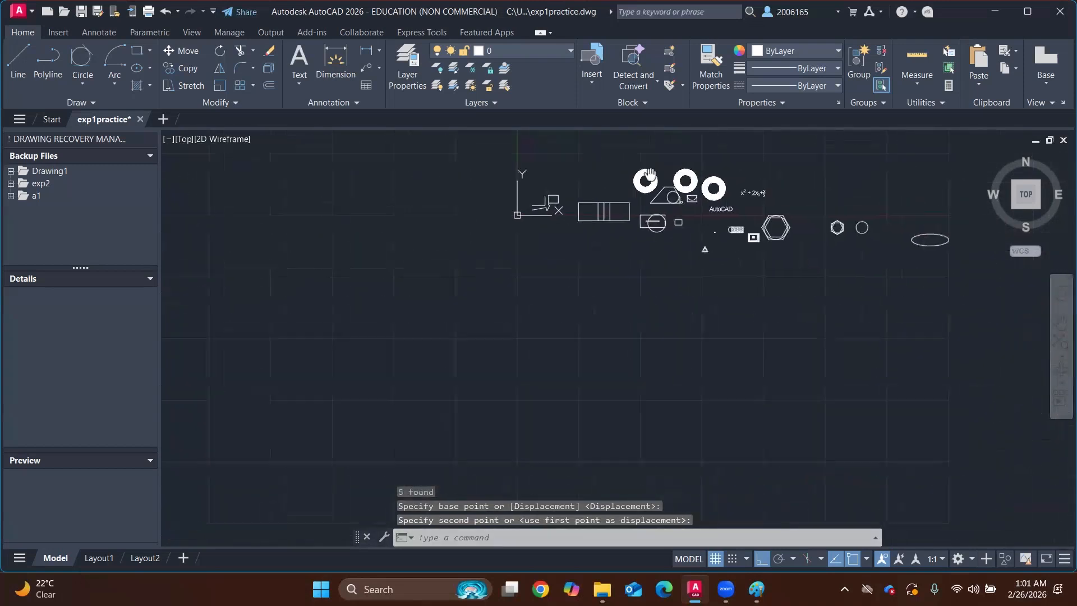
text(move)
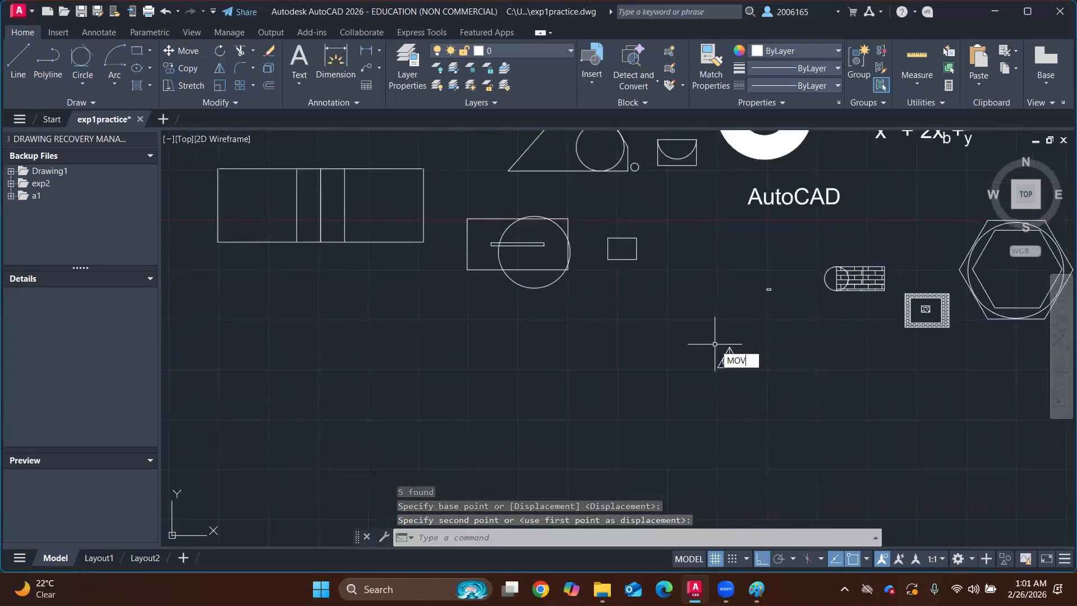
key(Return)
click(685, 328)
click(788, 403)
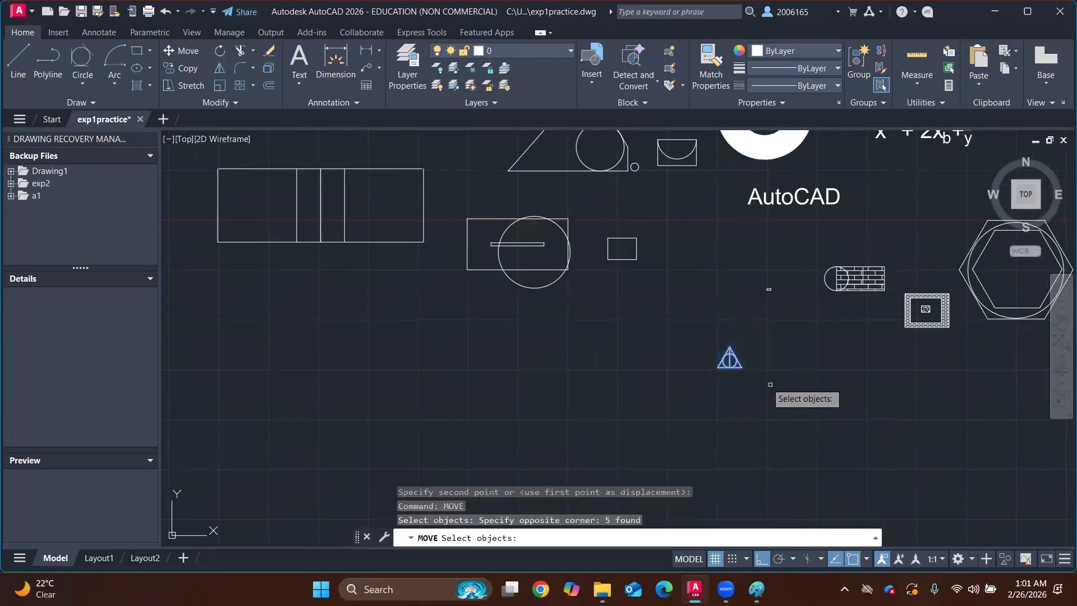
key(Return)
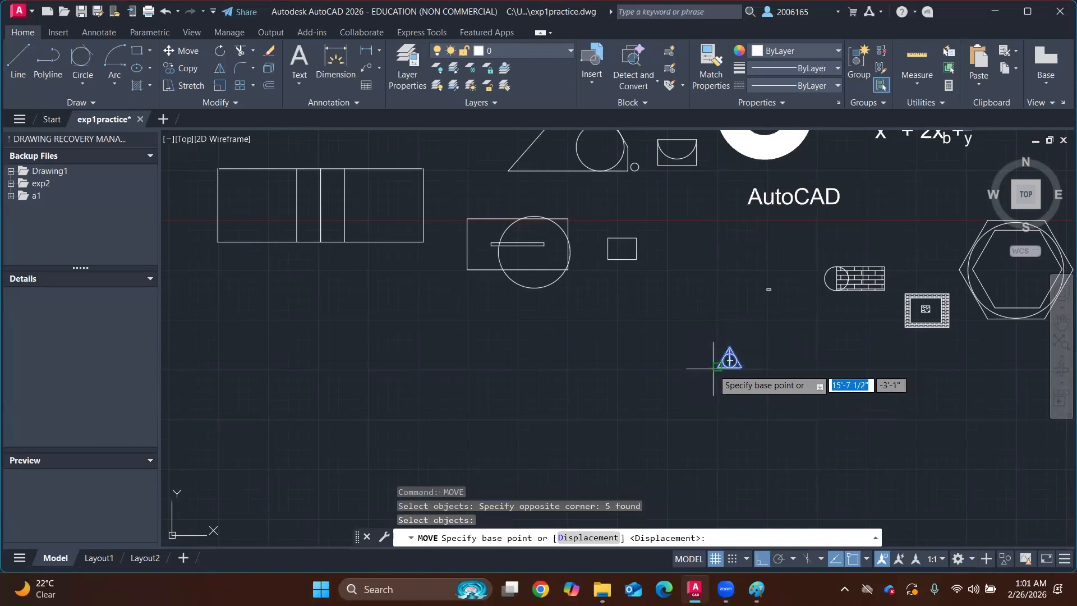
click(719, 367)
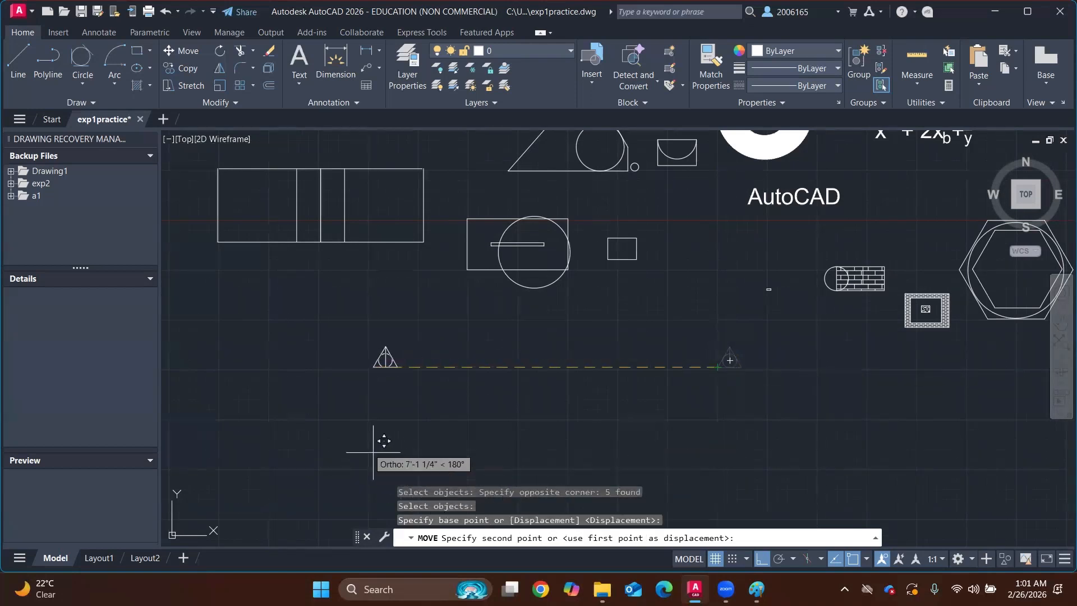
click(308, 367)
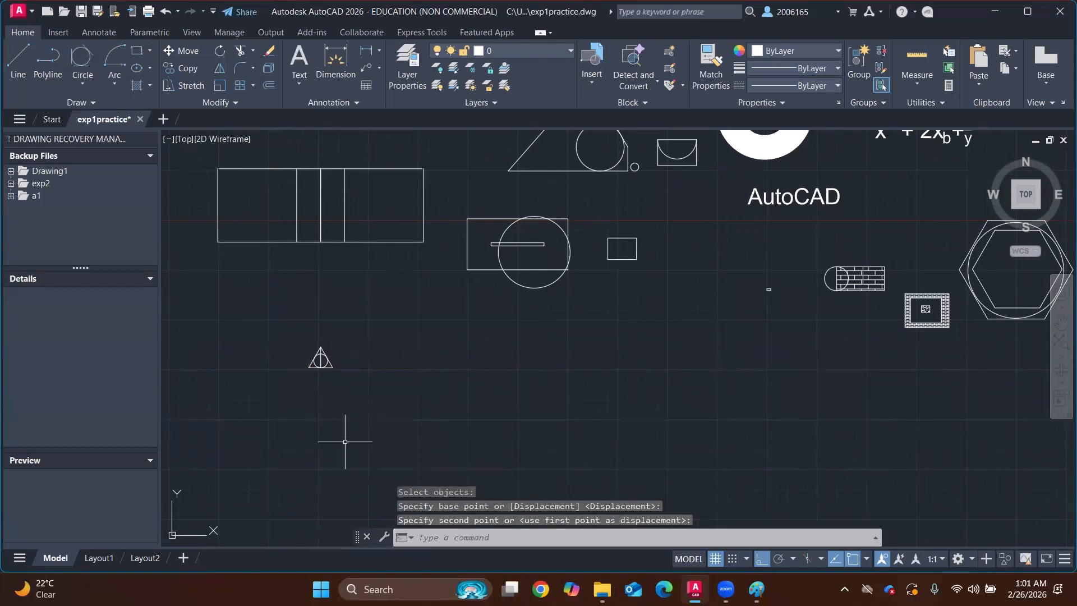
Create a rectangular array from the complete triangle-and-circle symbol
scroll(349, 377, down, 3)
scroll(368, 399, up, 5)
mouse_move(315, 319)
middle_down()
mouse_move(473, 267)
mouse_move(529, 207)
middle_up()
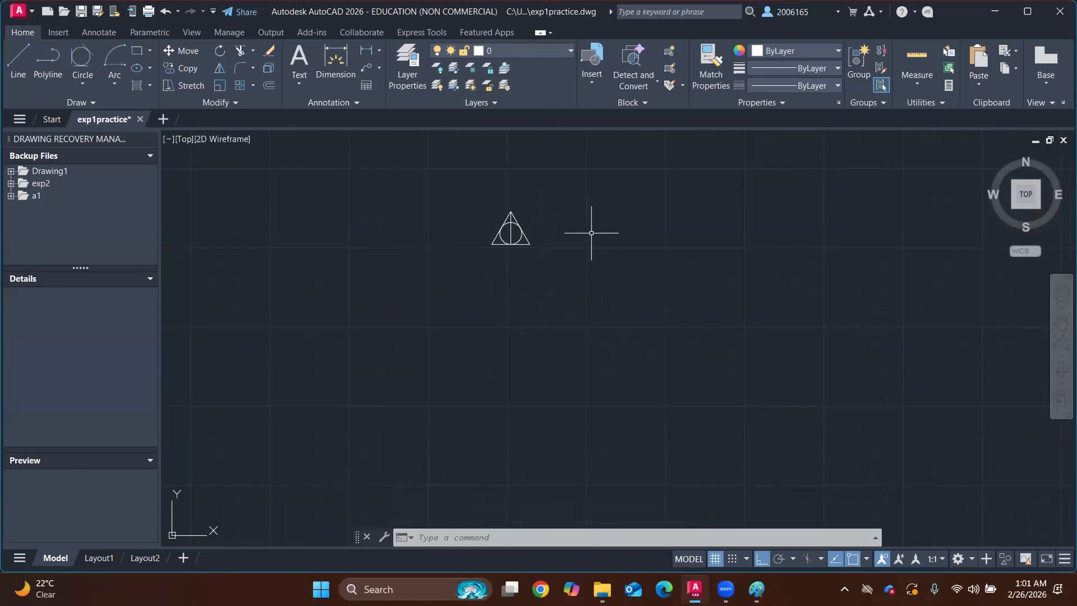
text(AR)
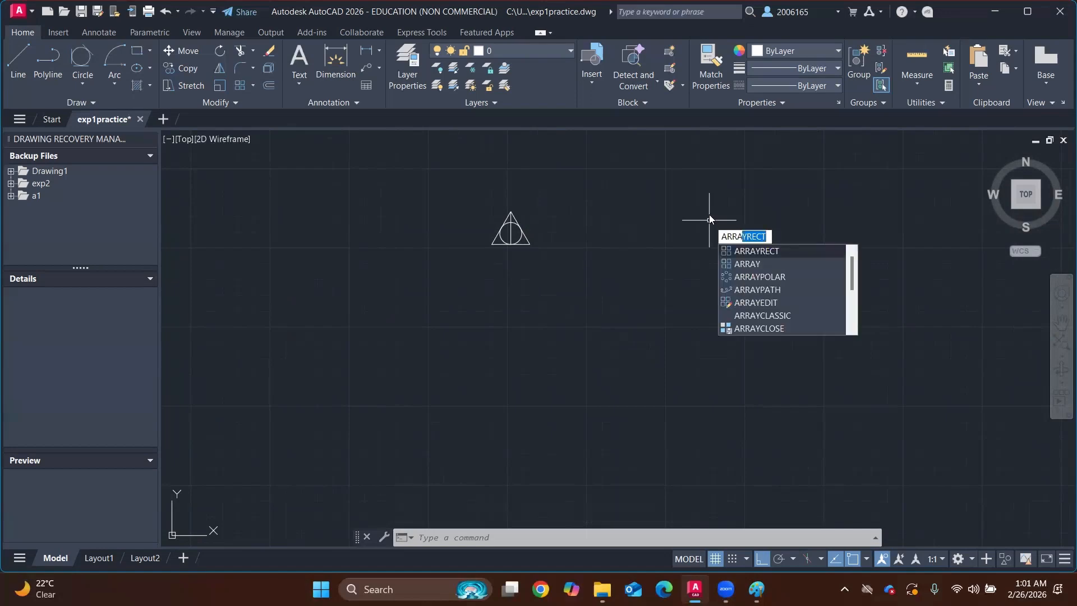
key(BackSpace)
key(BackSpace)
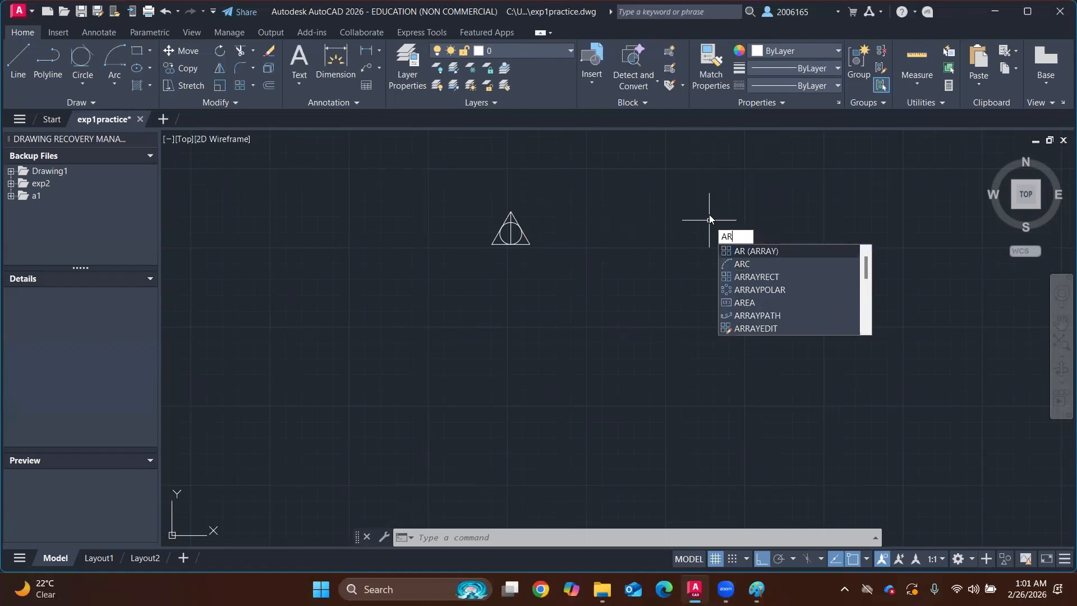
key(Return)
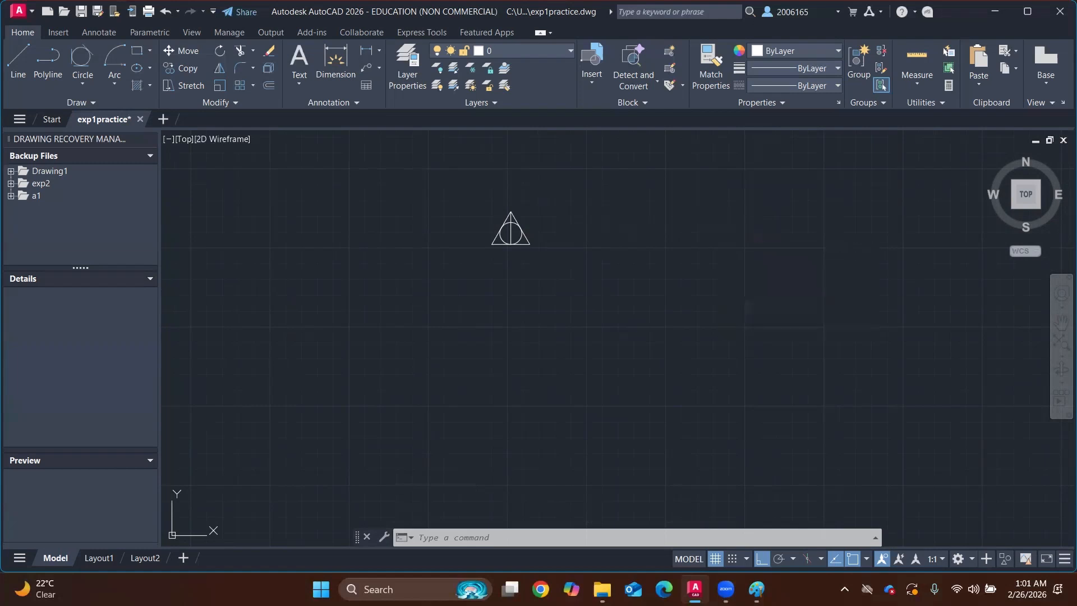
click(456, 188)
click(559, 281)
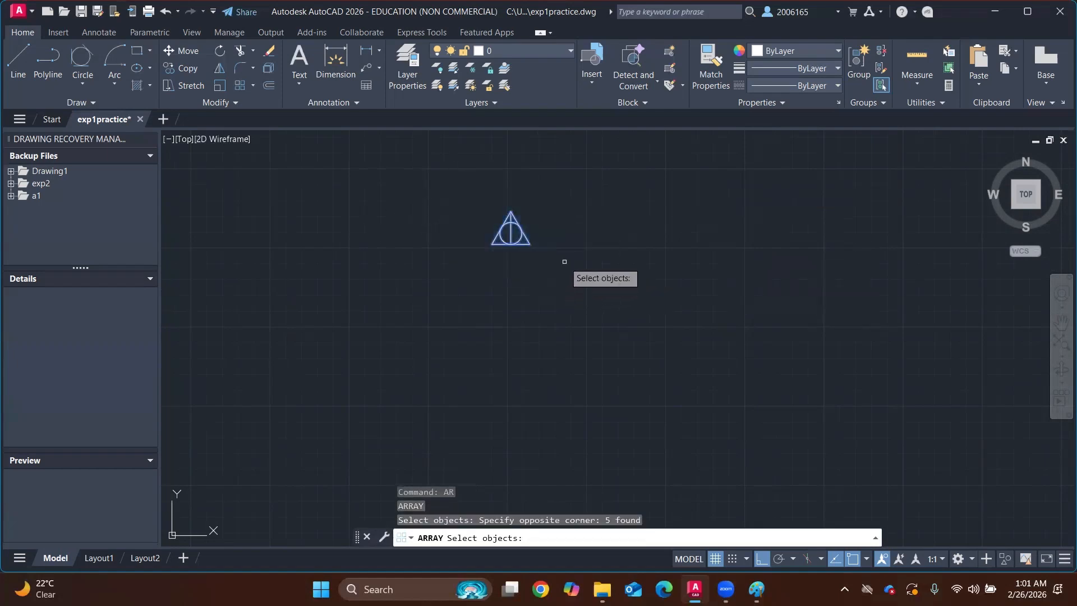
key(Return)
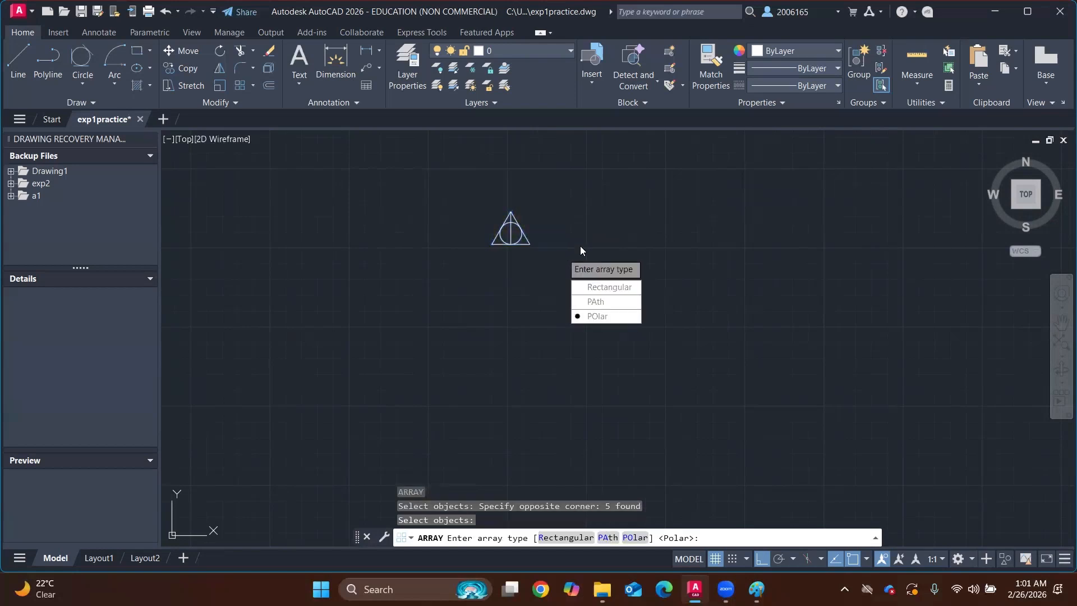
click(619, 292)
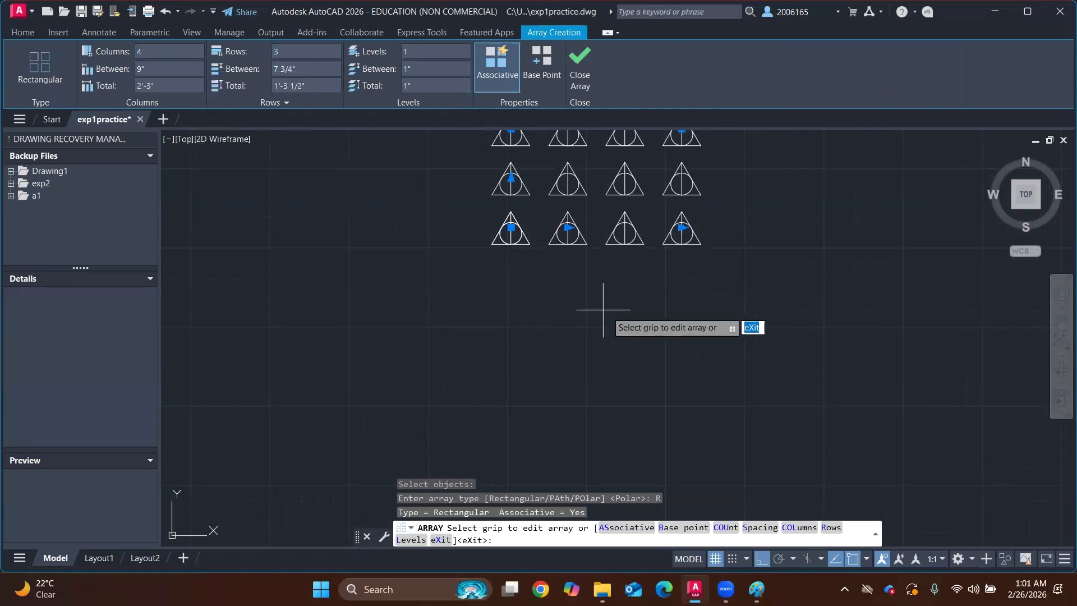
Set the triangle symbol's rectangular array to 5 columns and 4 rows
scroll(600, 286, down, 1)
scroll(600, 286, up, 2)
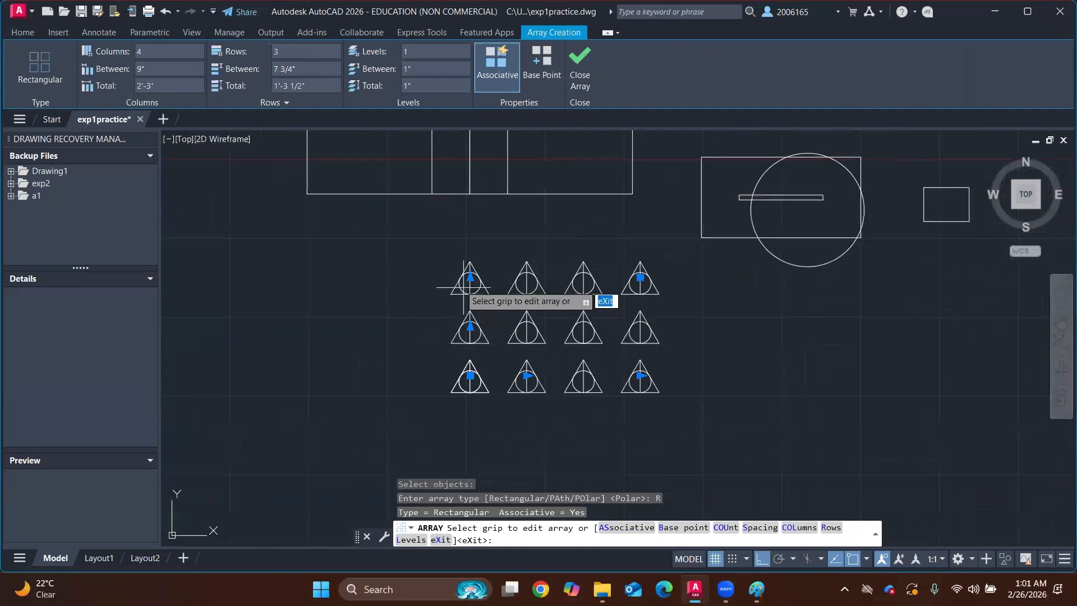
click(148, 49)
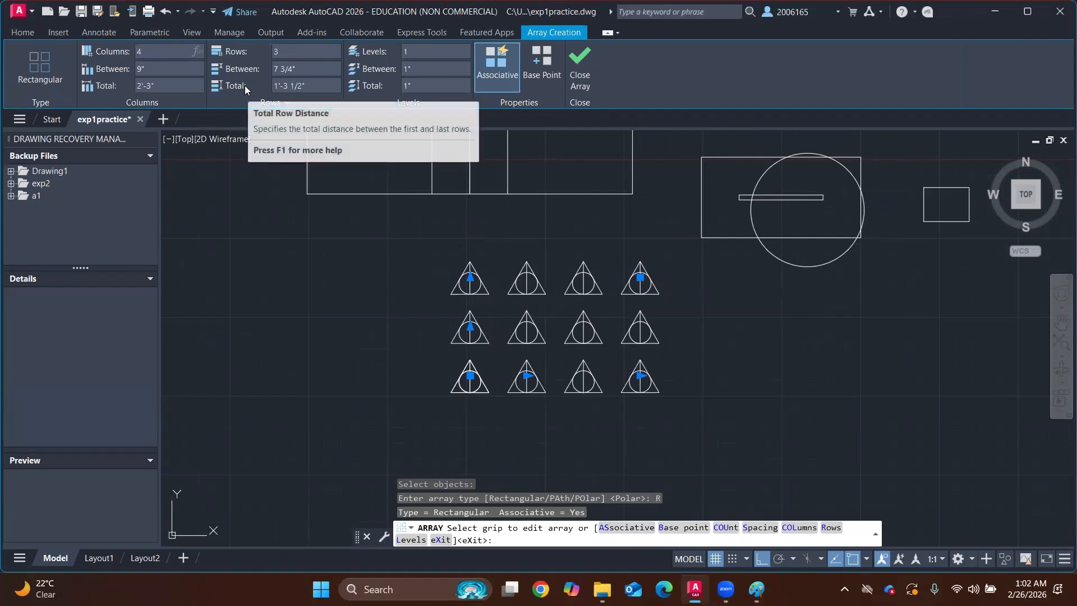
drag(154, 46, 128, 56)
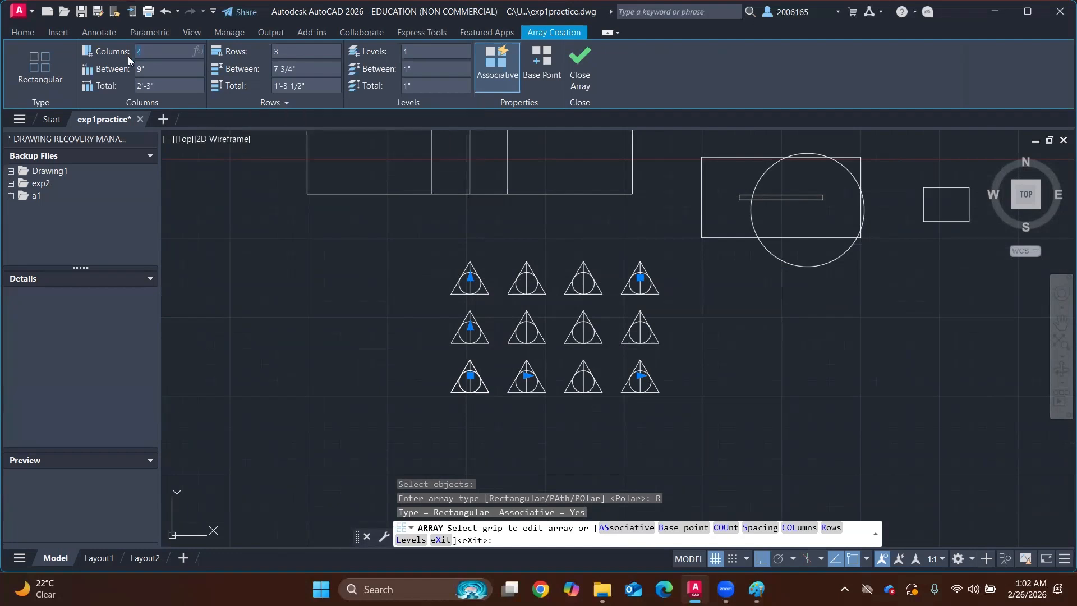
text(5)
key(Return)
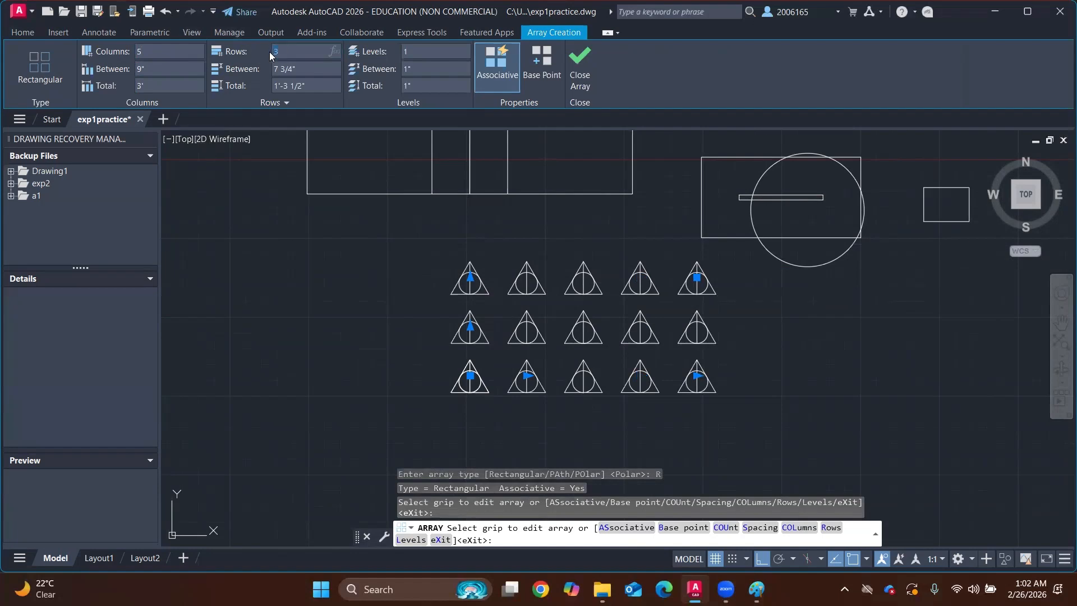
text(2)
key(Return)
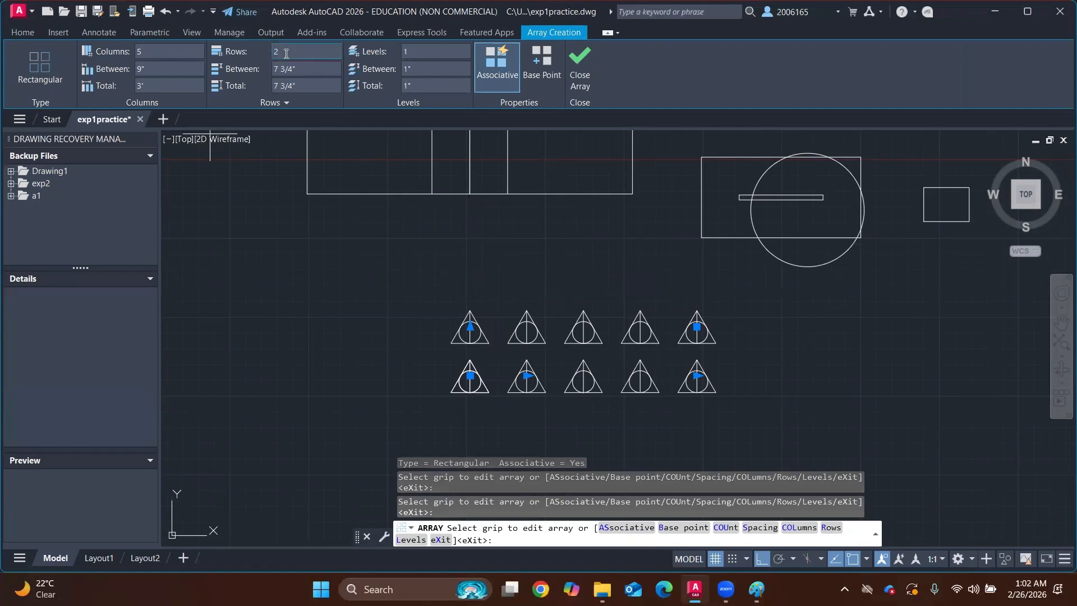
key(Return)
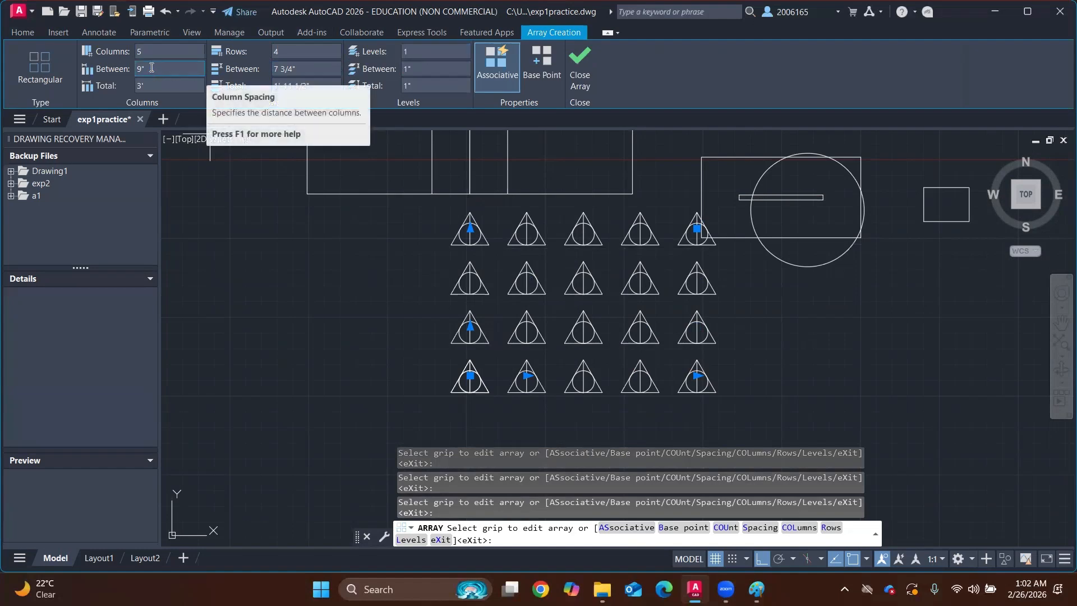
Set the array's total column distance to 5' and finish the array
click(134, 68)
click(310, 68)
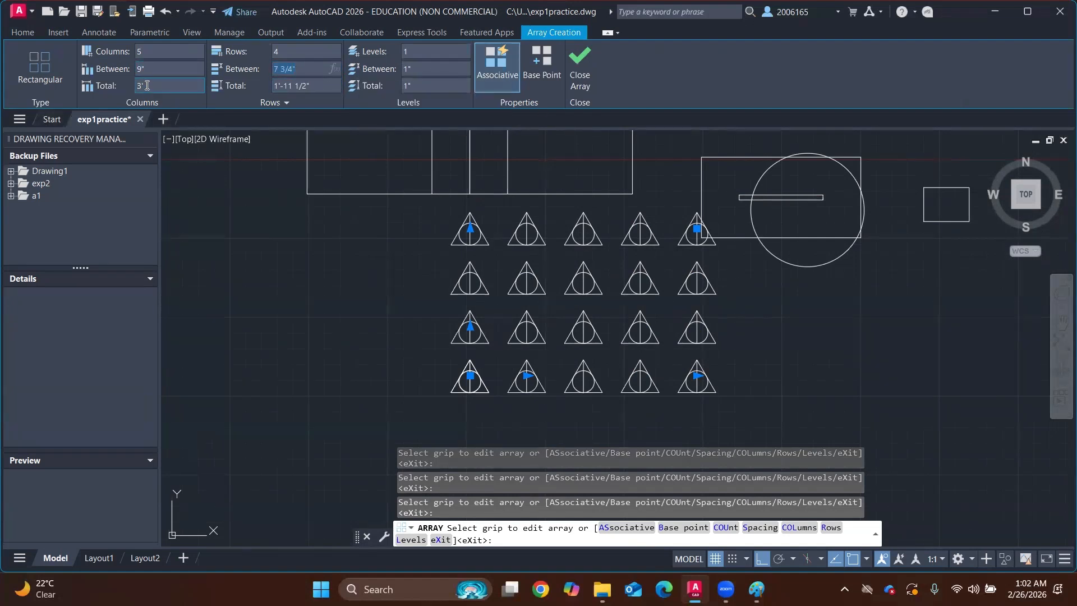
click(314, 85)
click(141, 85)
text(5)
key(Return)
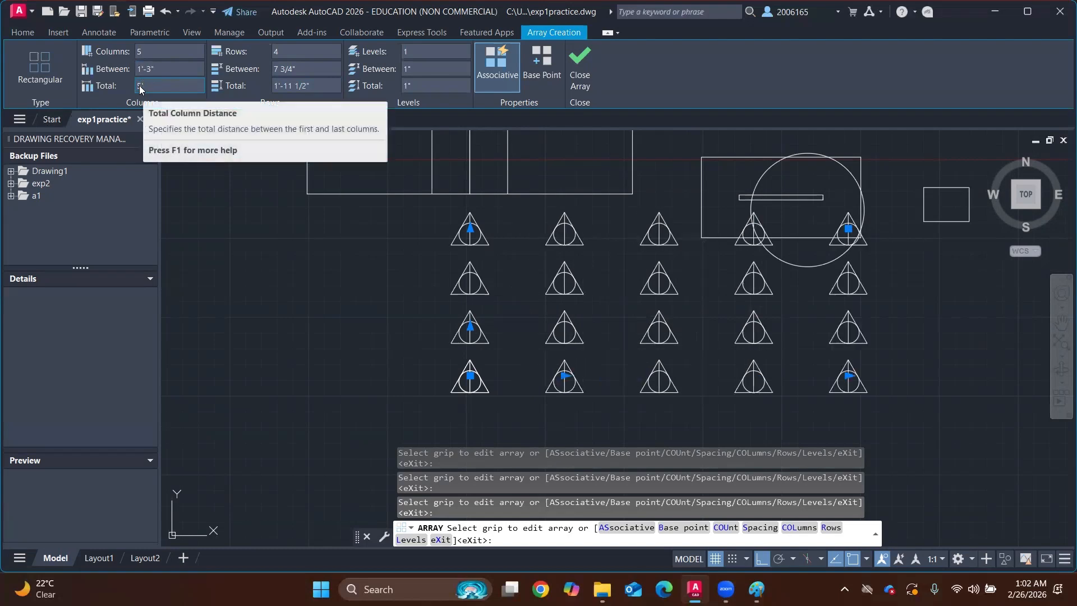
scroll(581, 160, down, 2)
scroll(696, 291, up, 2)
scroll(694, 291, down, 2)
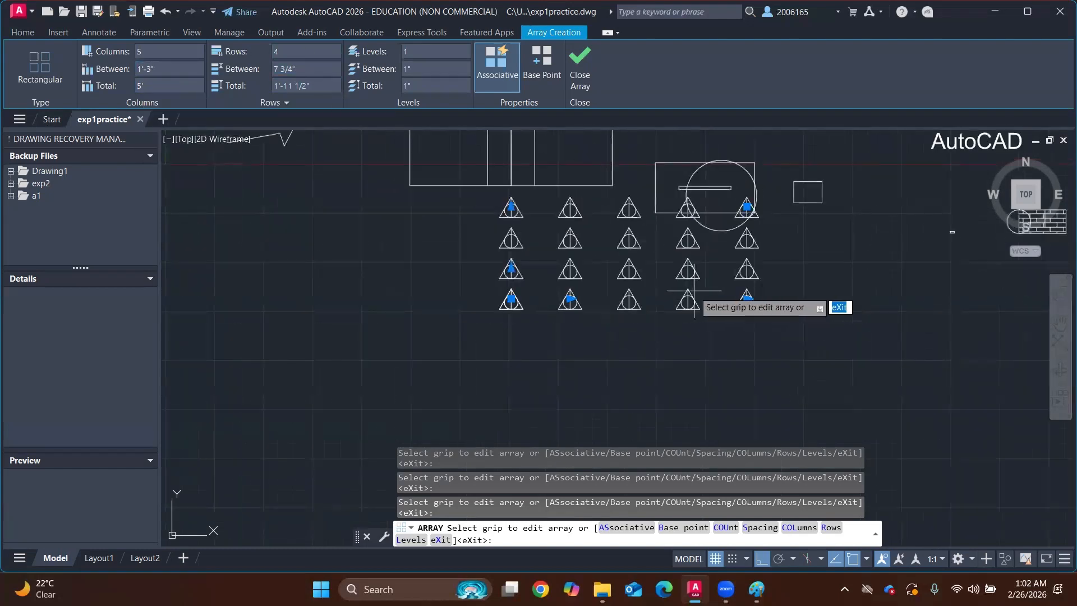
middle_drag(684, 256, 566, 317)
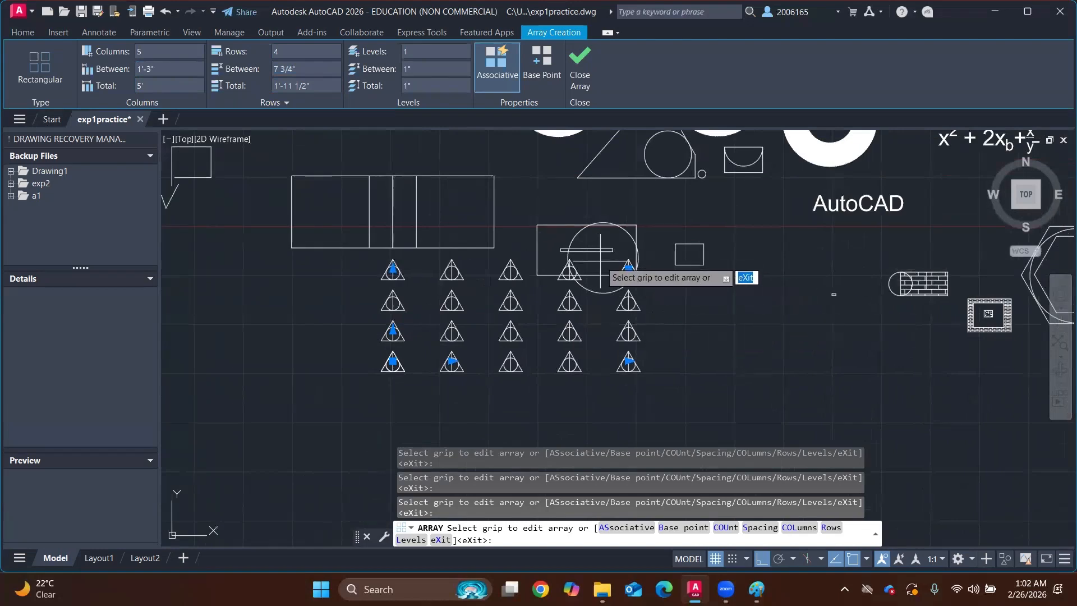
key(Return)
scroll(449, 337, down, 1)
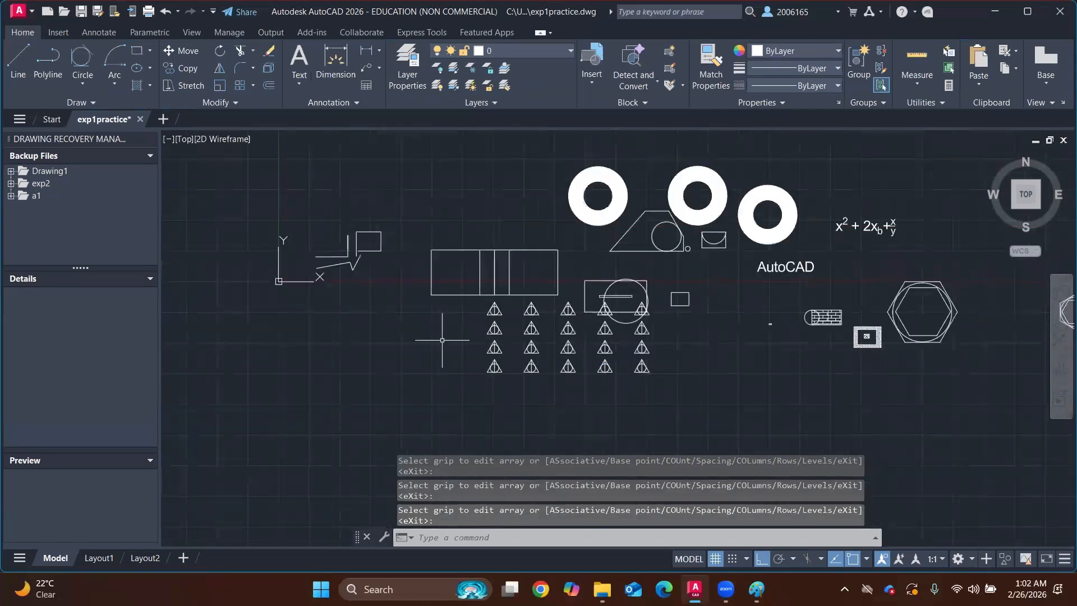
Try to window-select only the symbol at the lower-left corner of the array
scroll(457, 337, up, 3)
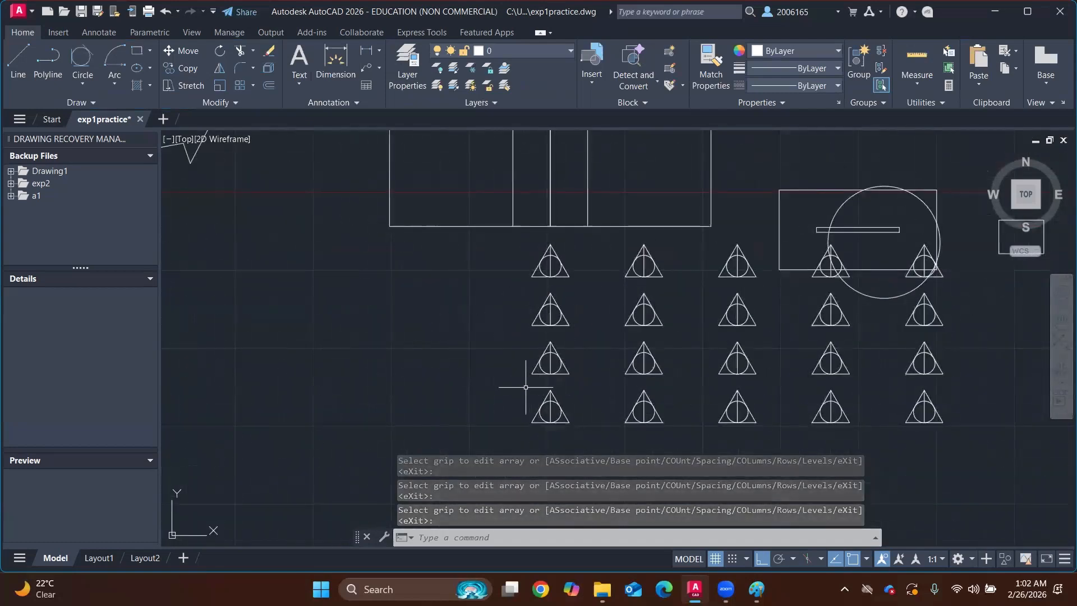
click(524, 387)
click(576, 439)
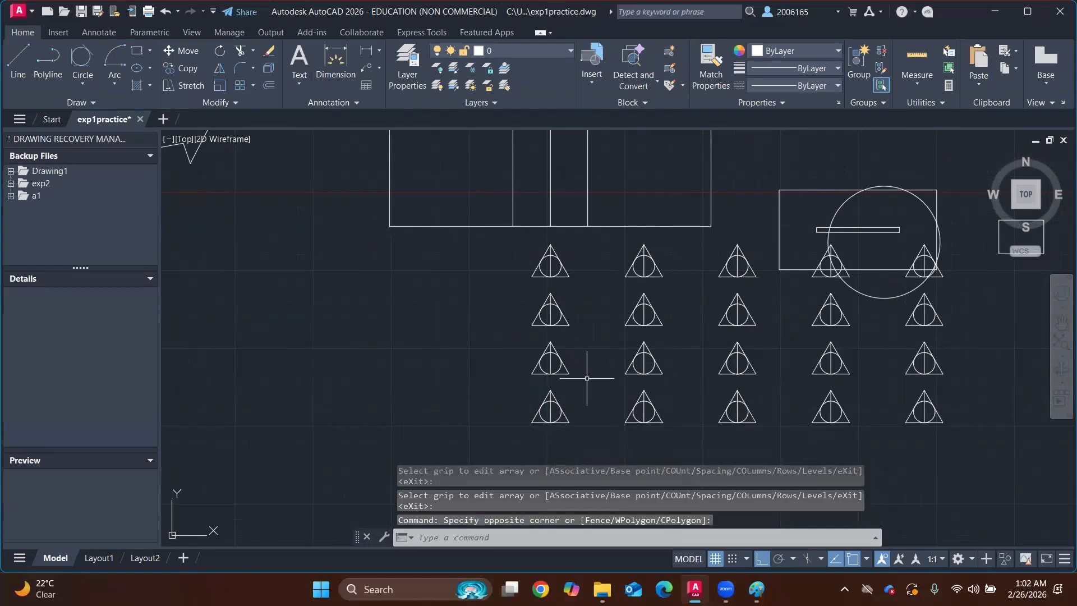
scroll(353, 294, down, 5)
scroll(445, 330, up, 5)
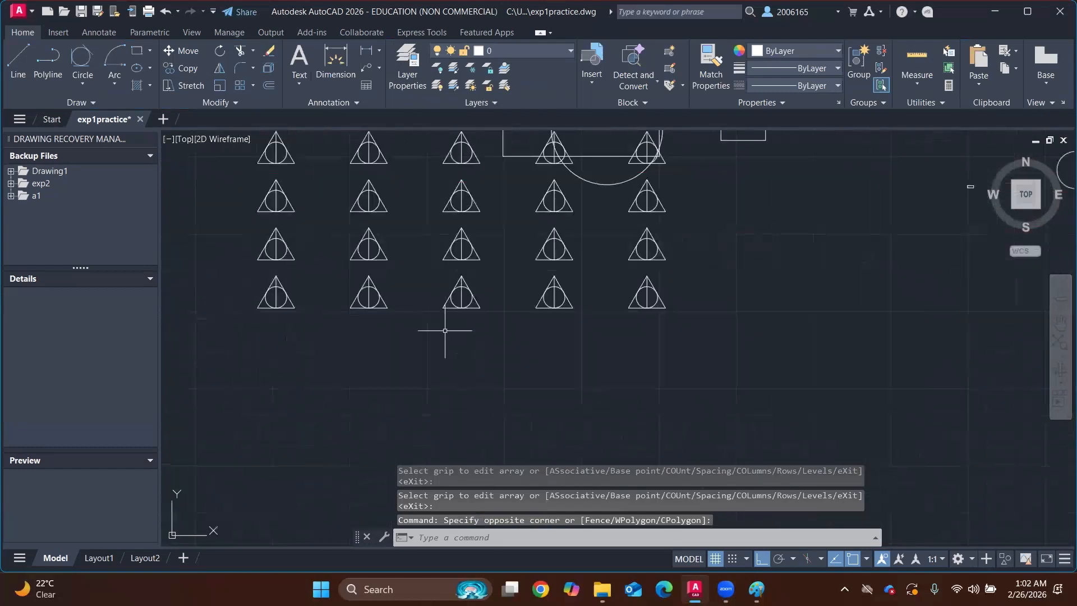
Undo the rectangular array so only the original triangle-and-circle symbol is left
scroll(651, 317, down, 3)
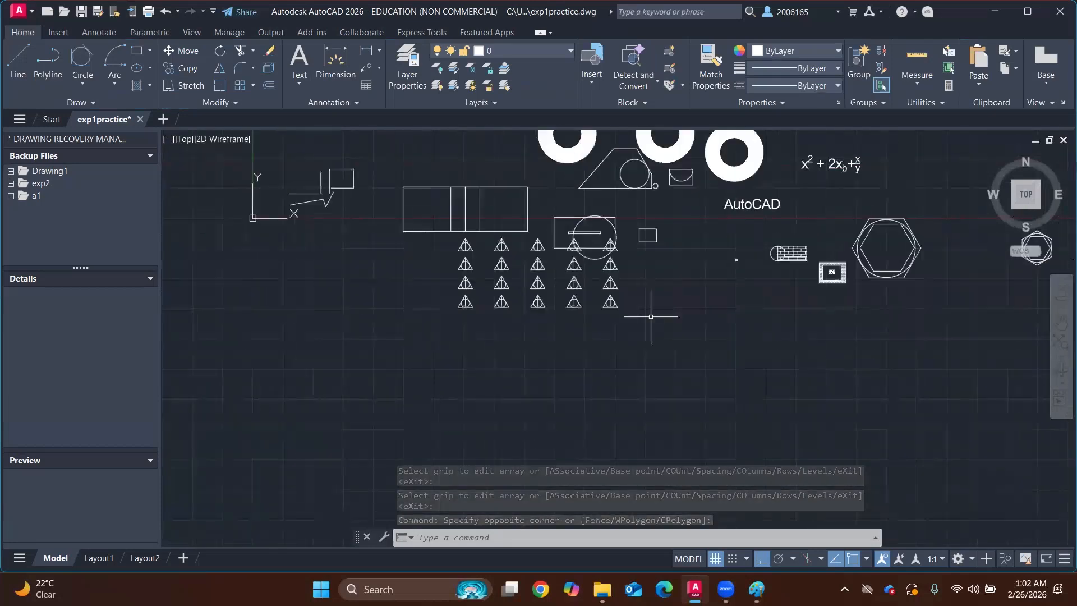
key(ctrl+z)
key(ctrl+z)
key(ctrl+z)
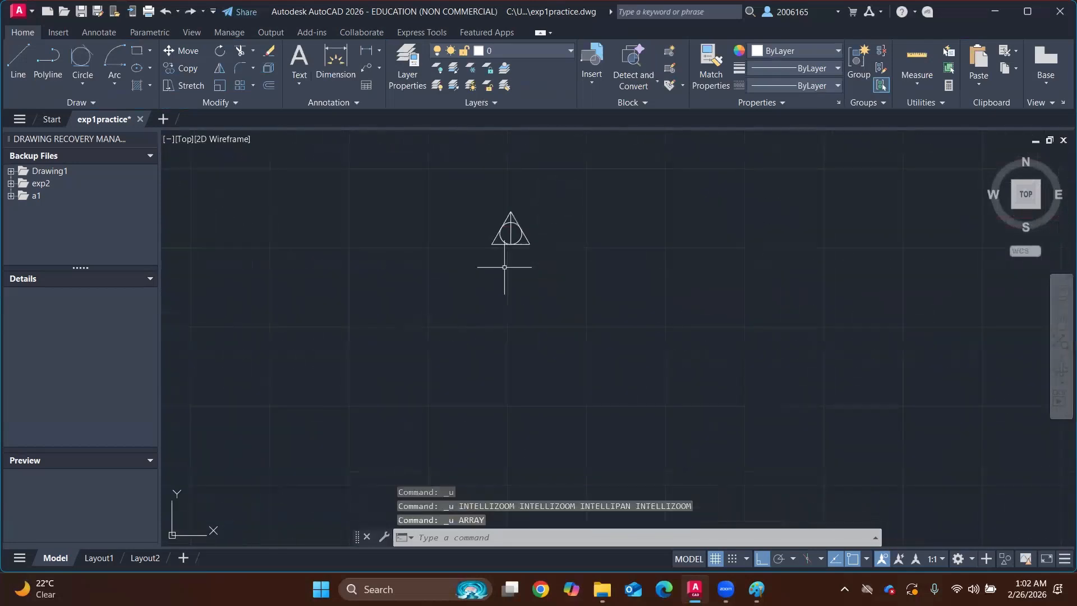
Create a polar array of the whole triangle-and-circle symbol around a centre point directly below it
scroll(505, 267, down, 3)
scroll(423, 204, up, 3)
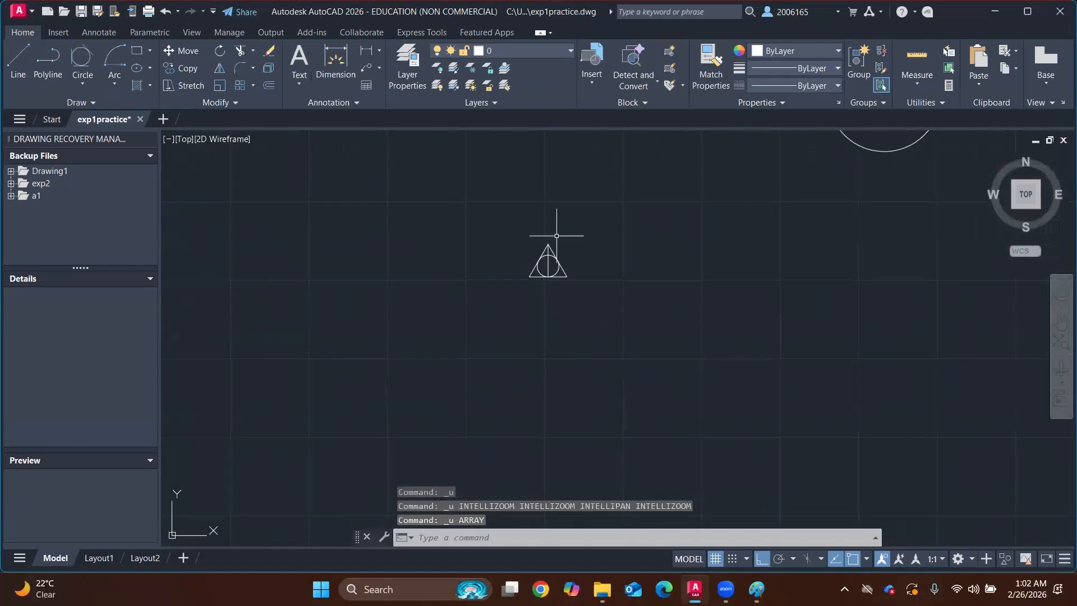
middle_drag(578, 265, 598, 263)
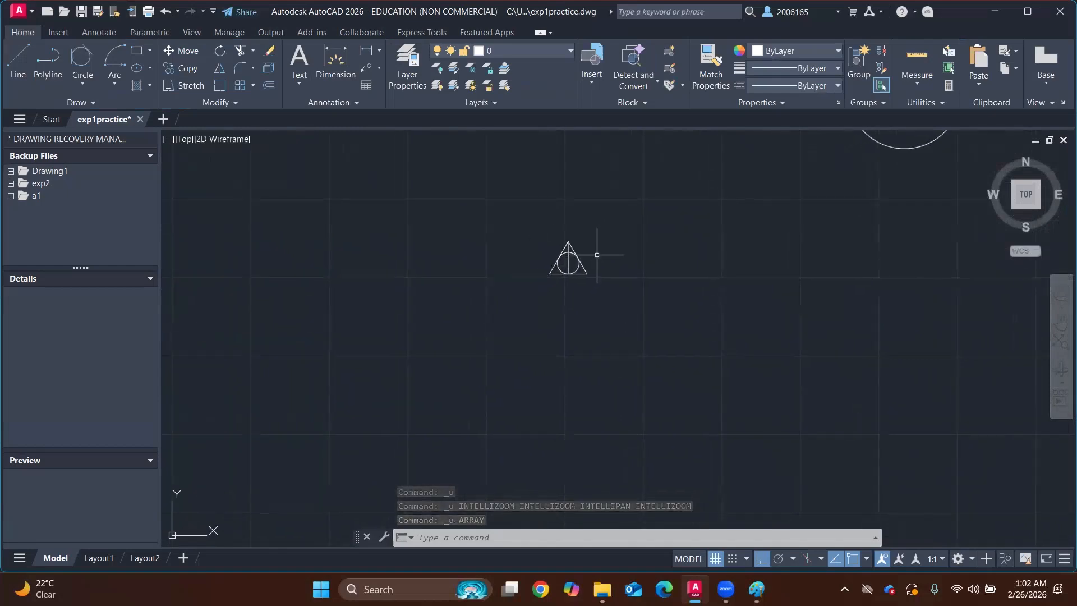
text(ar)
key(Return)
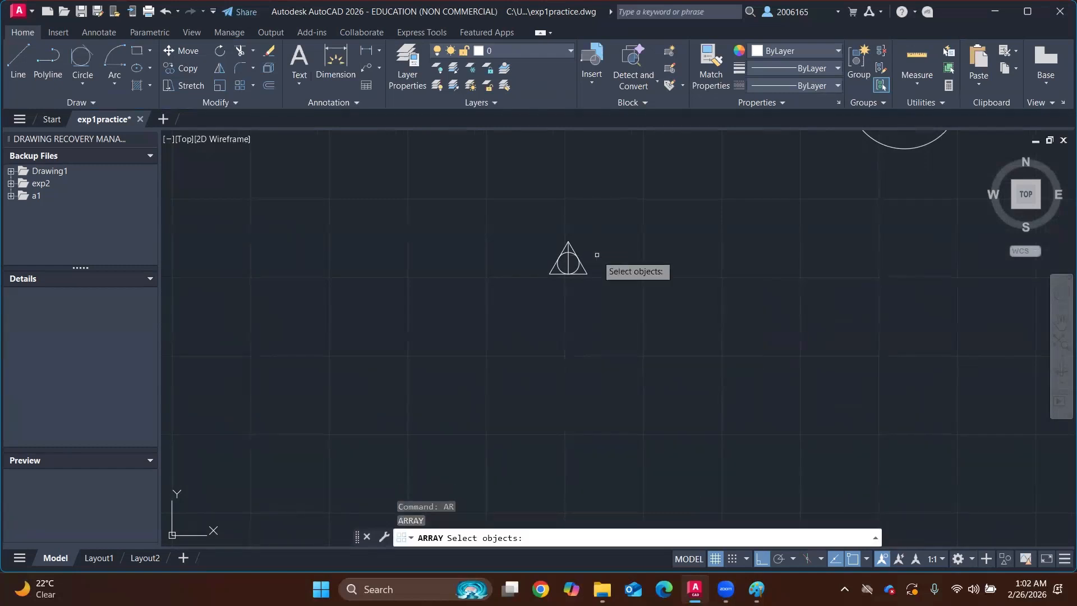
click(509, 222)
click(637, 328)
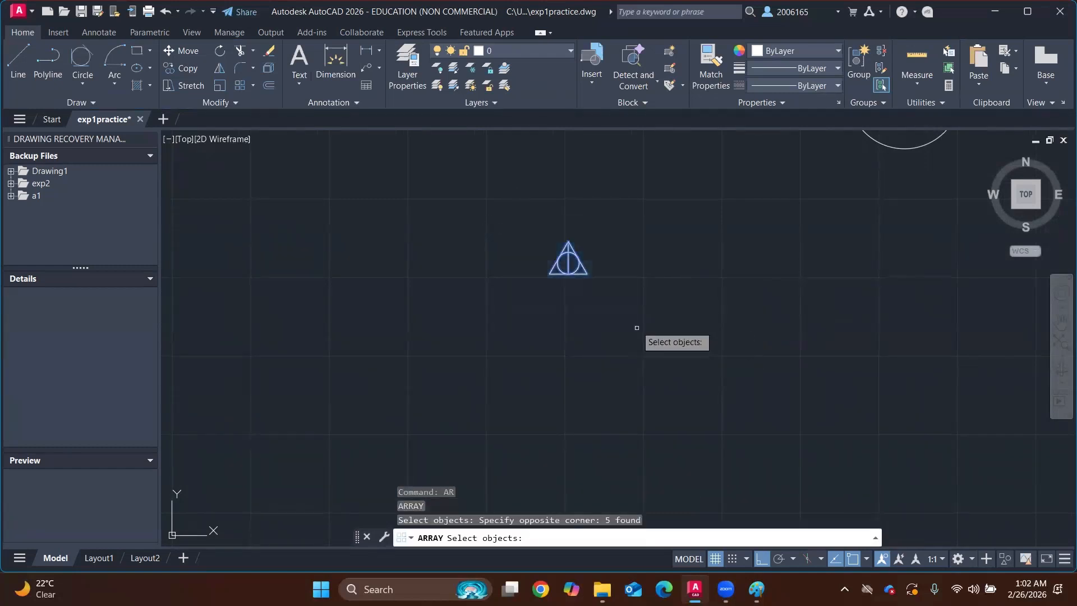
key(Return)
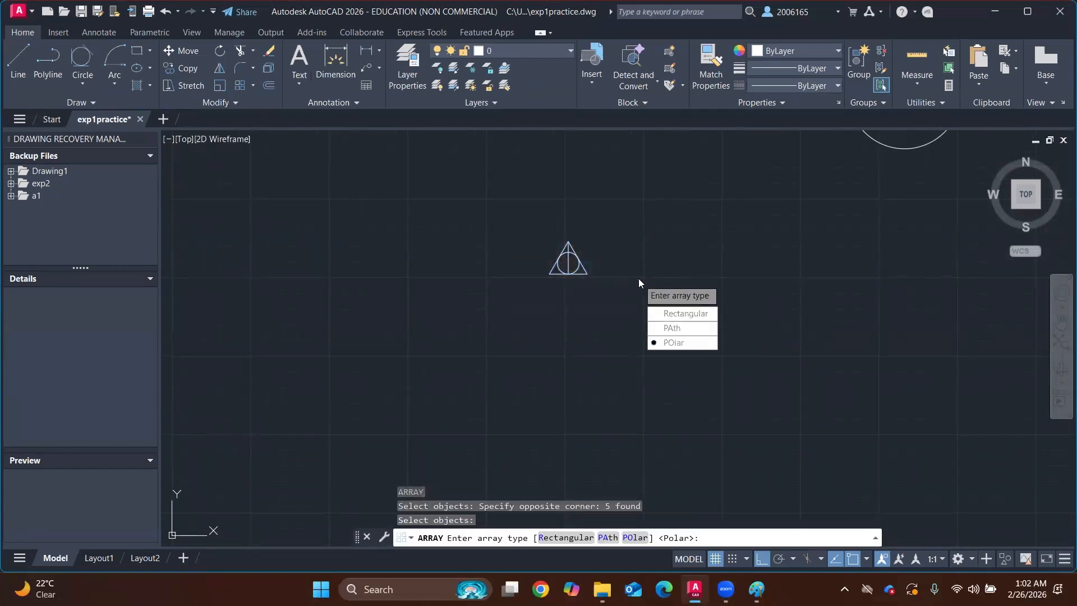
click(675, 342)
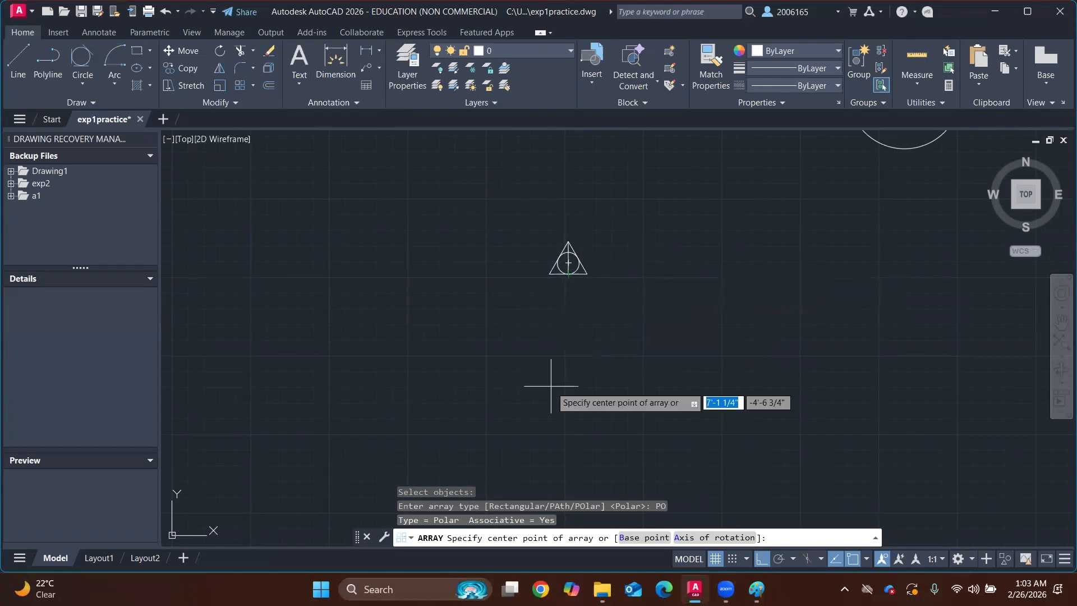
click(568, 356)
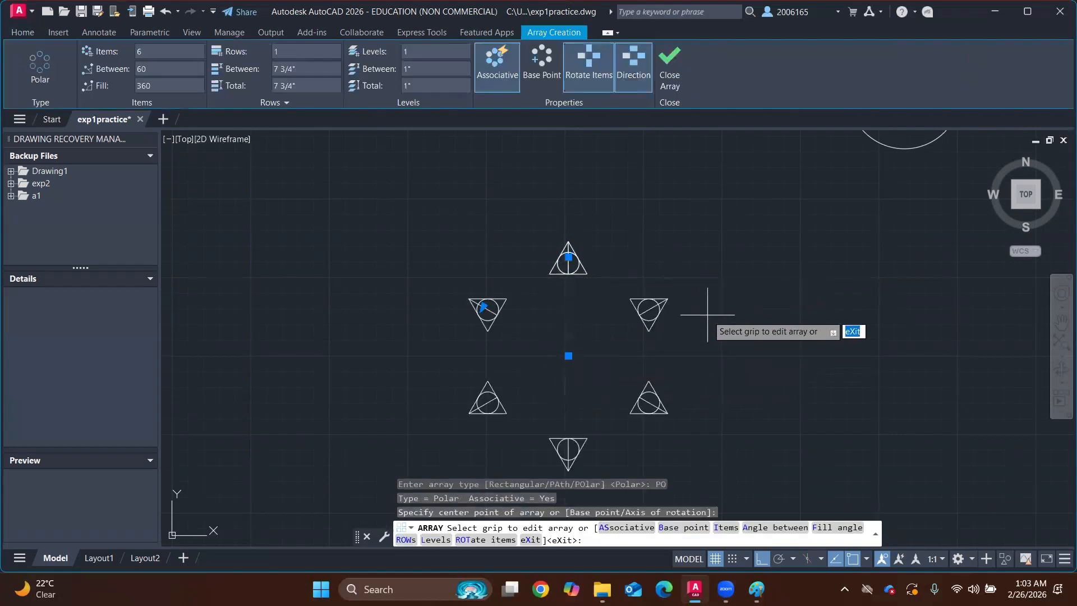
Set the symbol's polar array to 10 items and 2 rows and finish the array
click(160, 50)
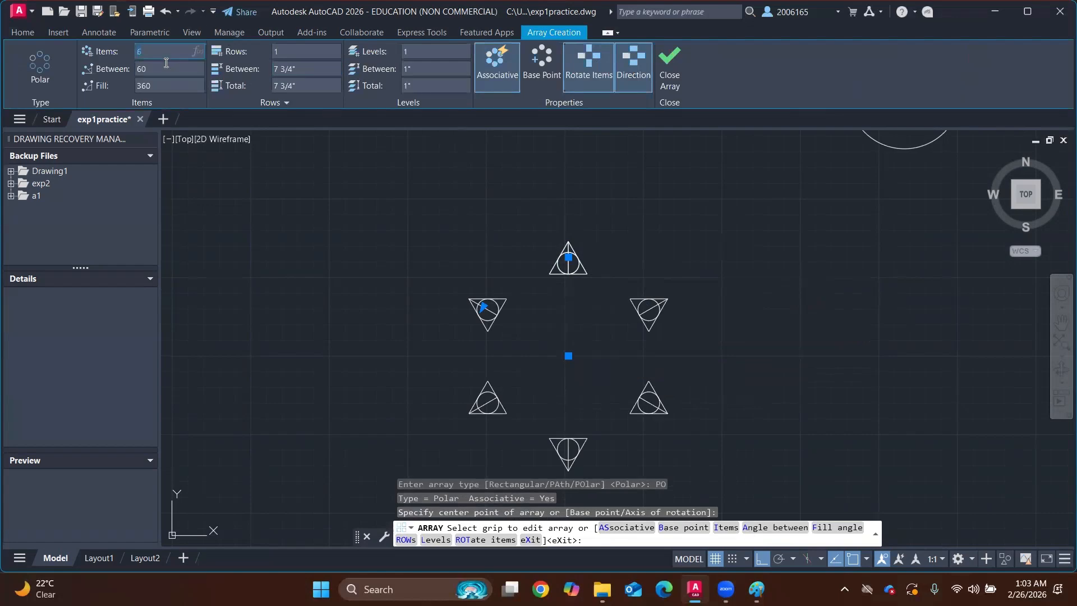
text(10)
key(Return)
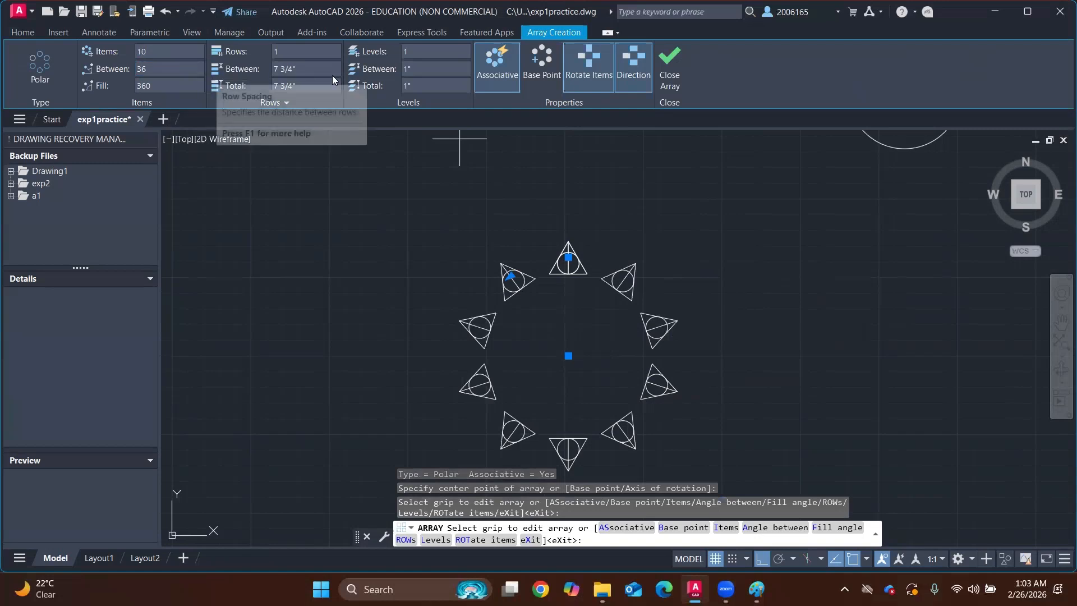
click(271, 51)
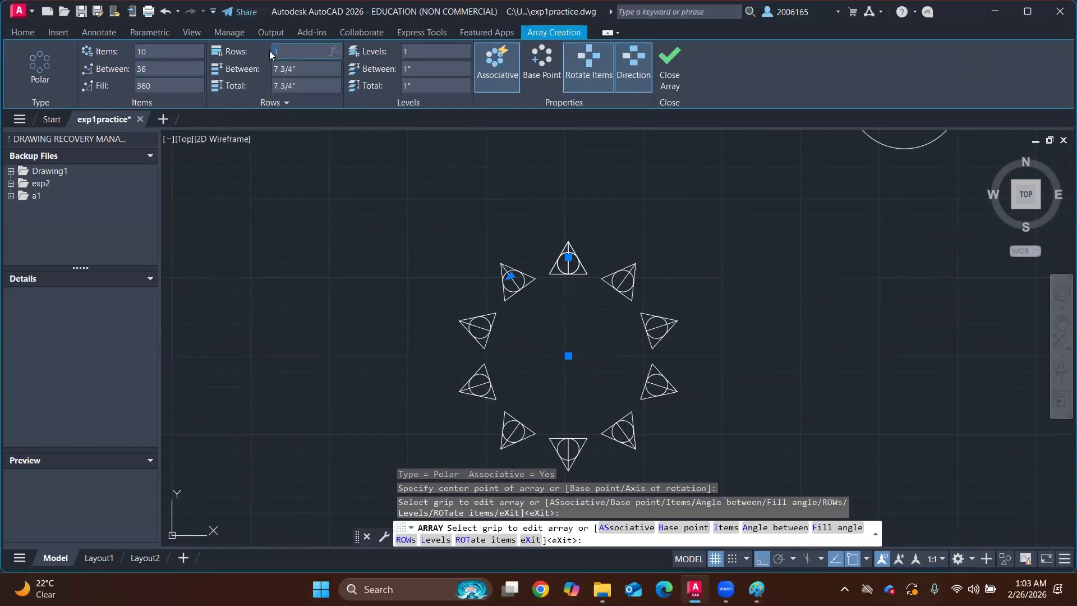
text(2)
key(Return)
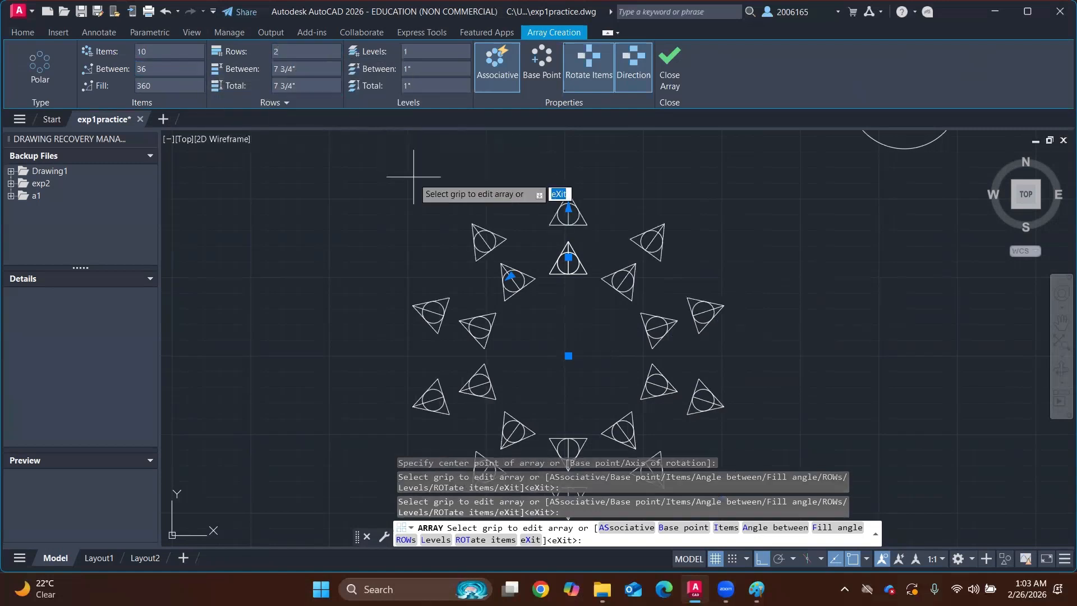
scroll(430, 209, down, 2)
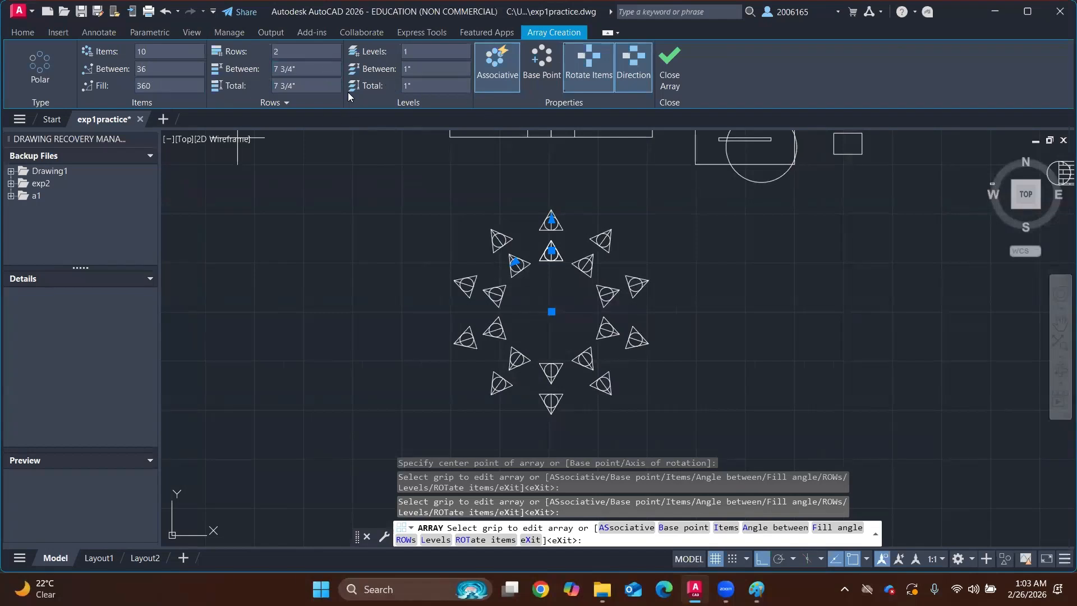
key(Return)
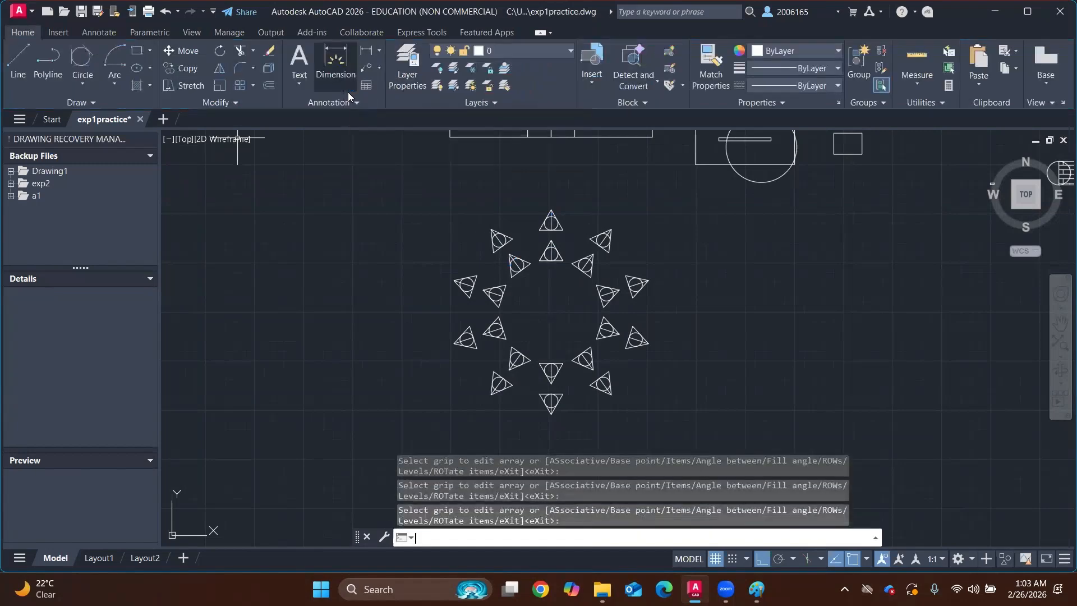
Scale the small rectangle beside the overlapping circle and rectangle by factor 2 from its lower-right corner, and undo the scaling
scroll(555, 279, down, 2)
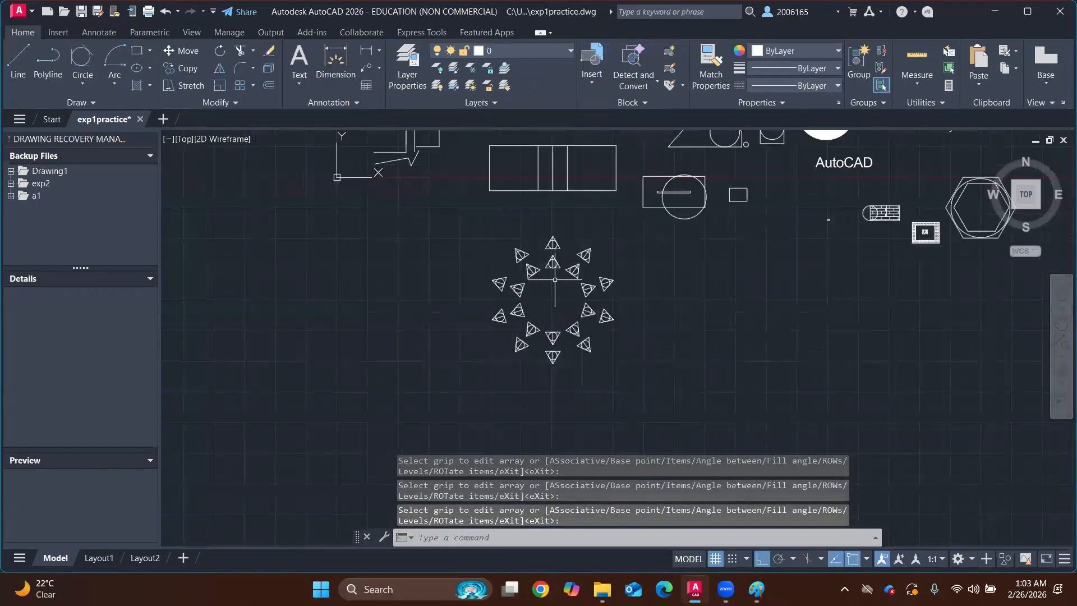
scroll(553, 269, up, 2)
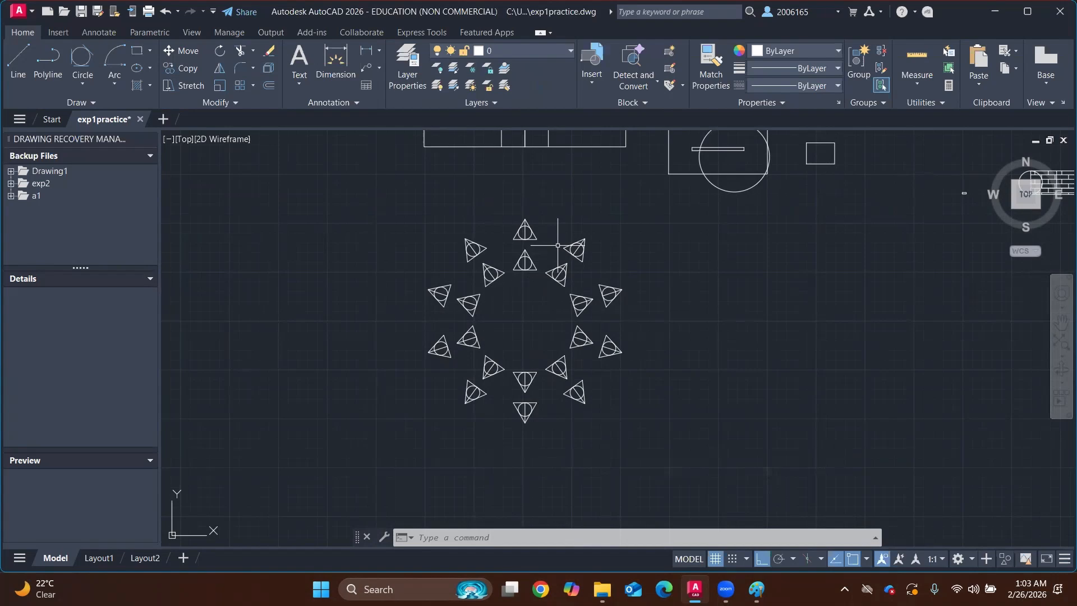
scroll(753, 233, down, 3)
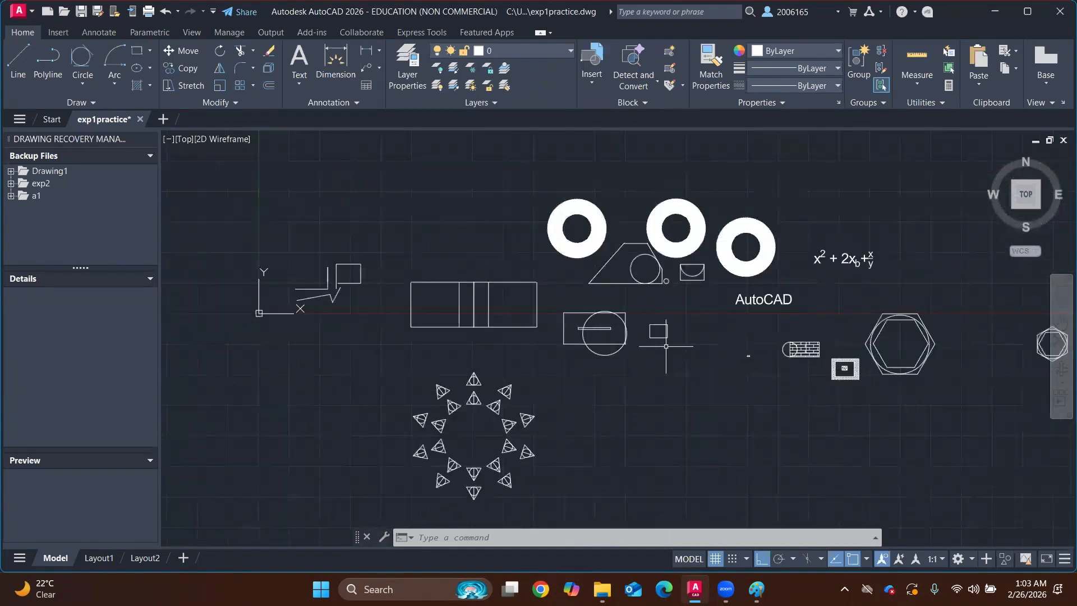
scroll(666, 347, up, 8)
middle_drag(687, 264, 659, 274)
scroll(656, 274, up, 4)
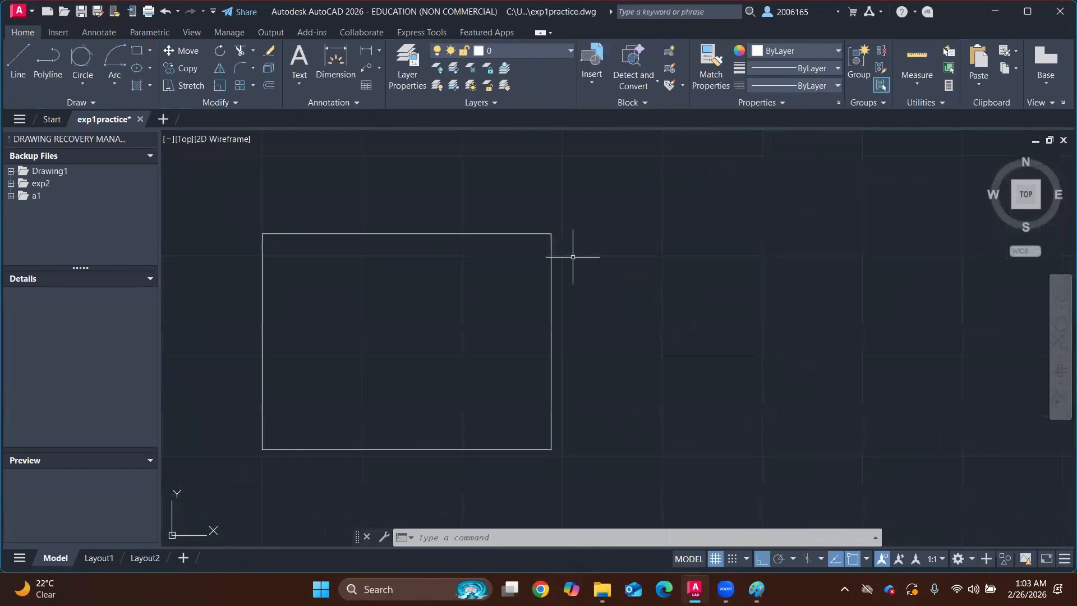
middle_drag(572, 257, 635, 241)
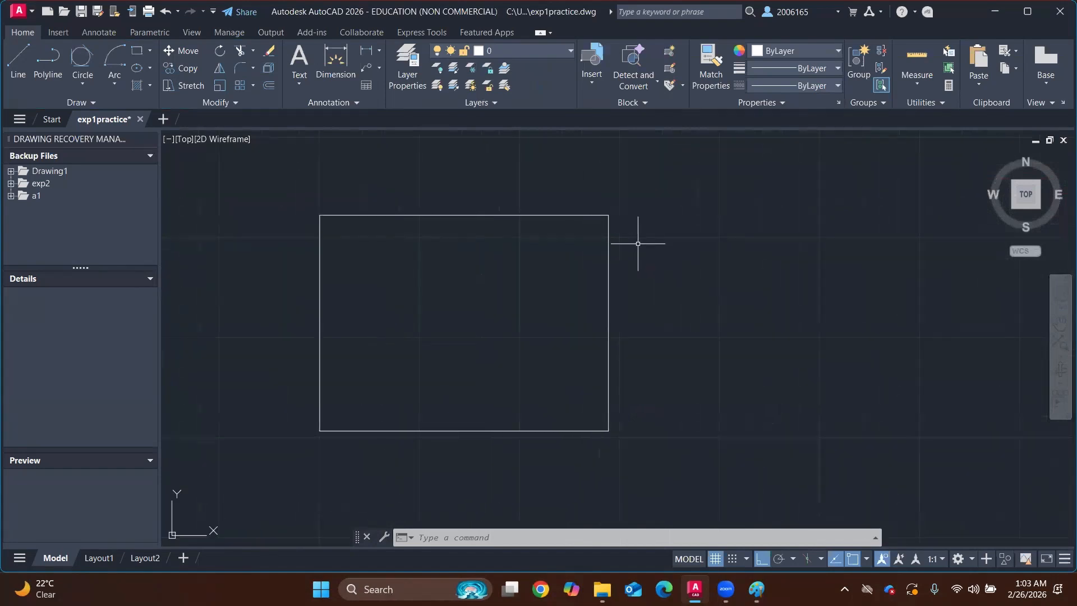
text(SCAL)
text(re)
key(BackSpace)
key(BackSpace)
text(e)
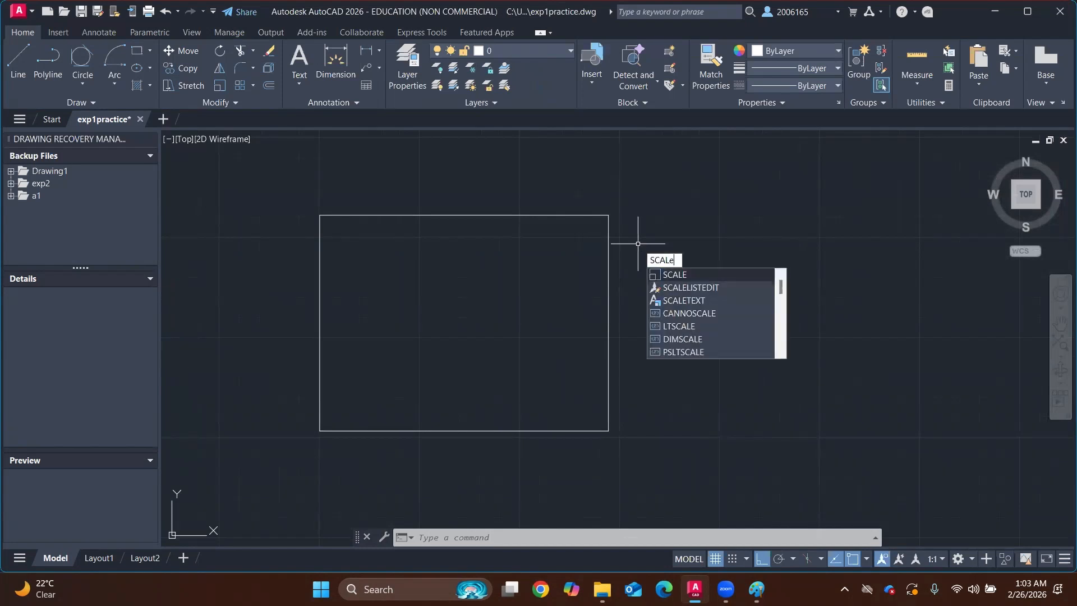
key(BackSpace)
key(BackSpace)
key(BackSpace)
key(BackSpace)
text(C)
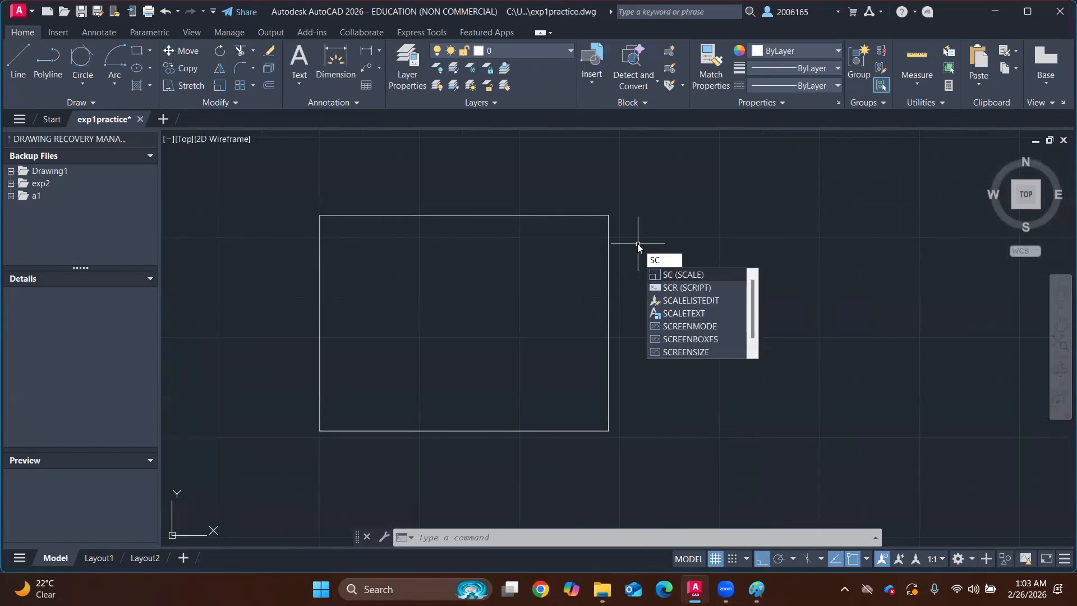
key(Return)
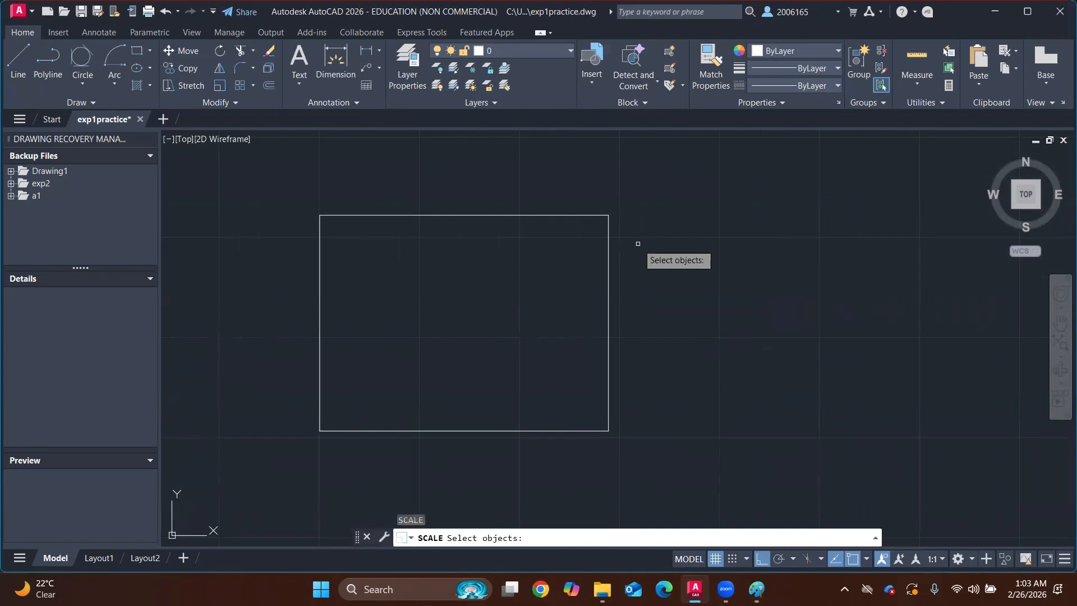
click(287, 188)
click(733, 482)
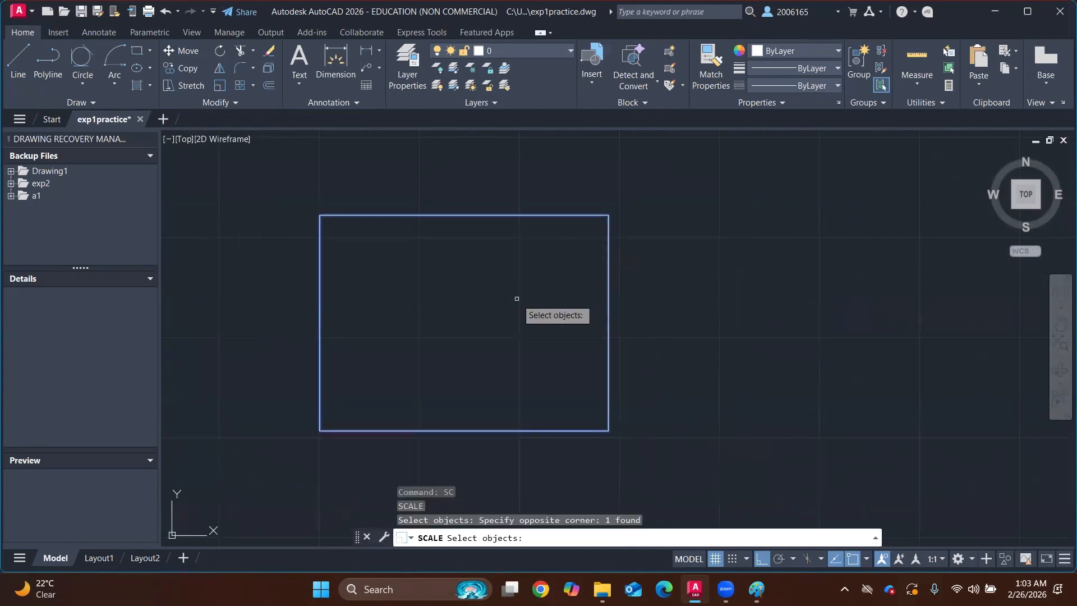
scroll(517, 299, down, 2)
key(Return)
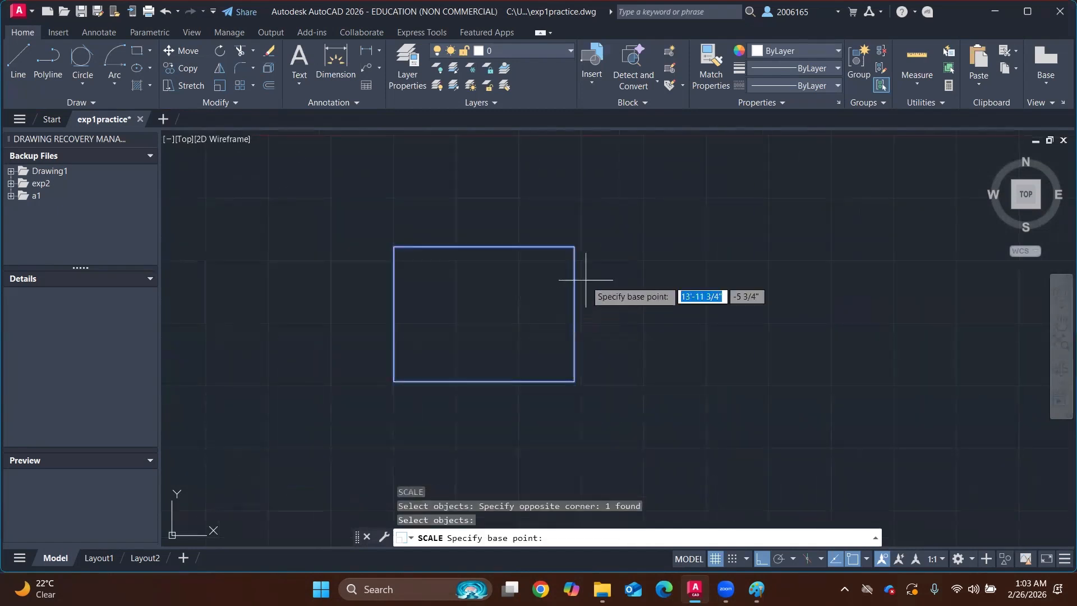
click(575, 381)
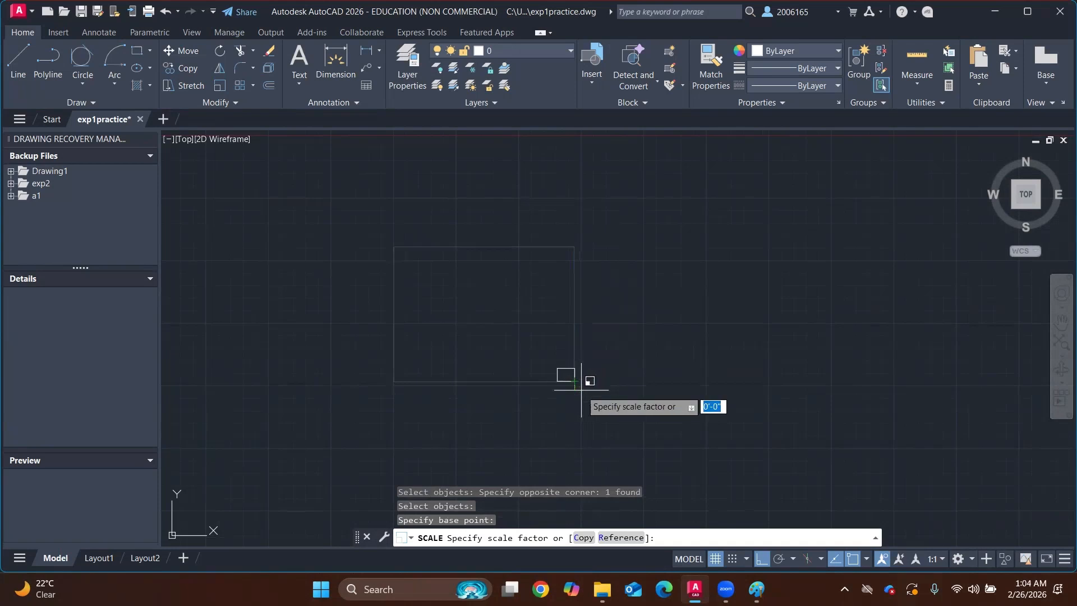
text(2)
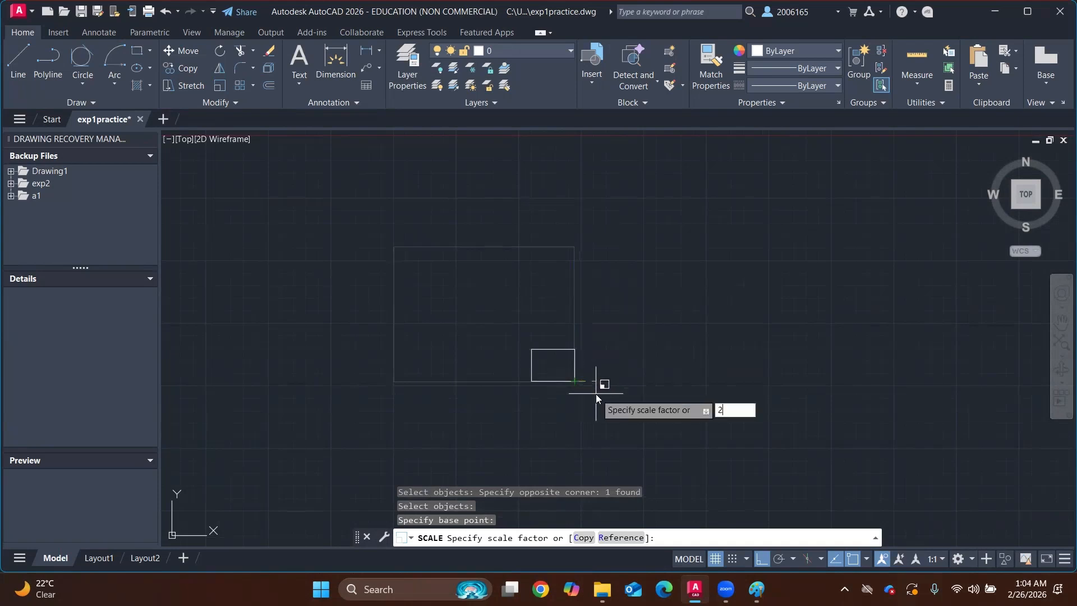
key(Return)
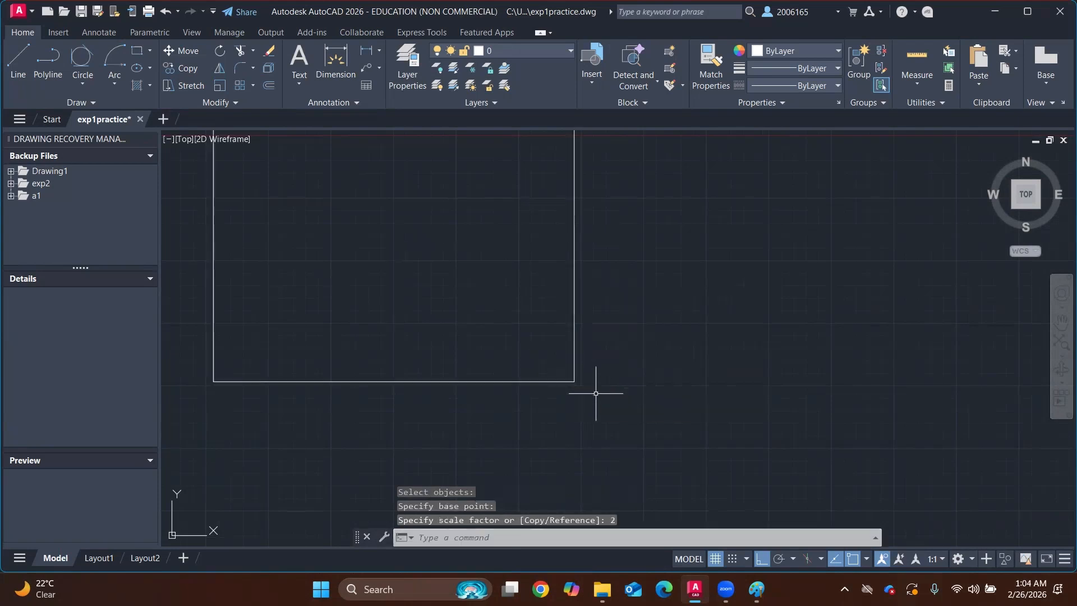
key(ctrl+z)
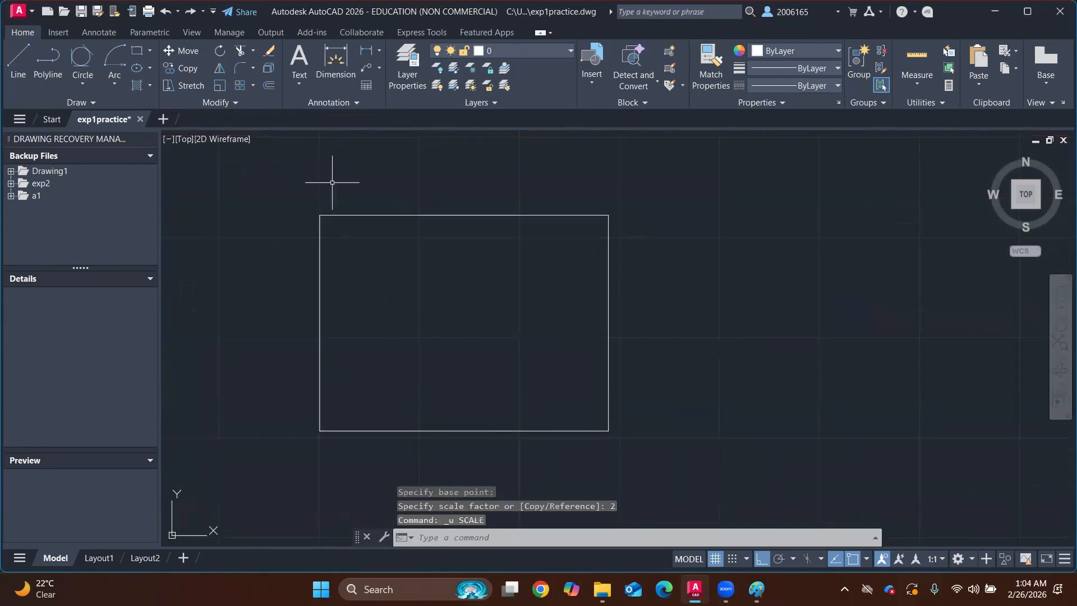
click(275, 191)
click(677, 482)
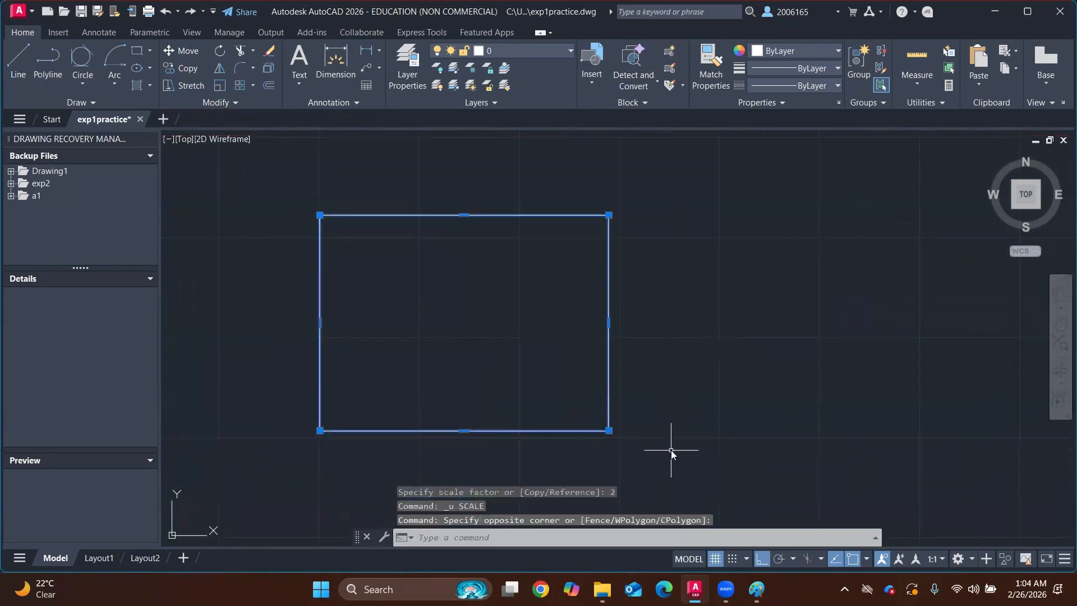
text(SCALE)
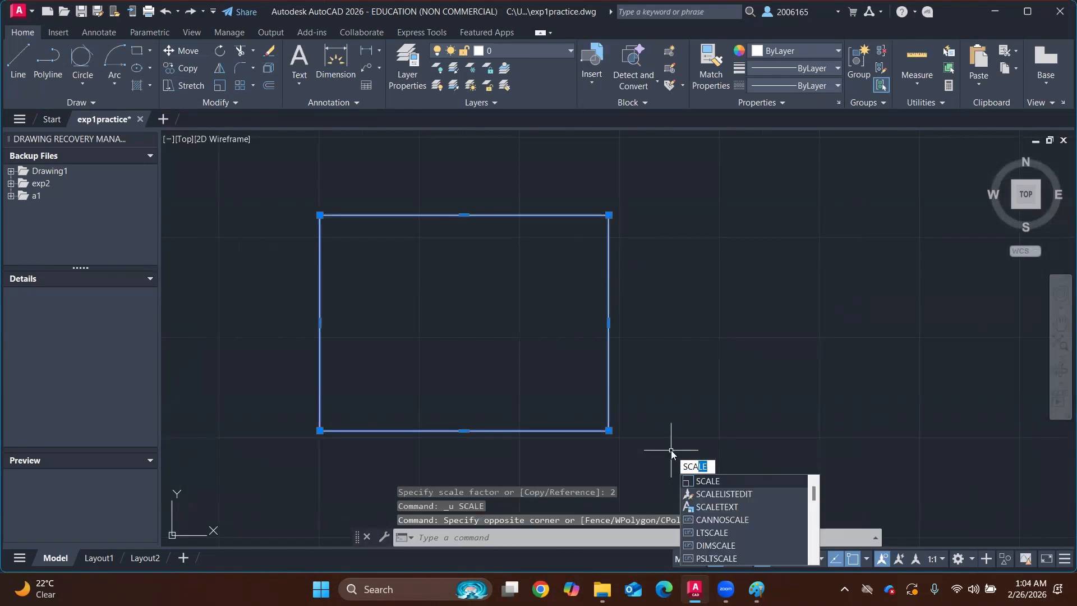
key(Return)
text(0.5)
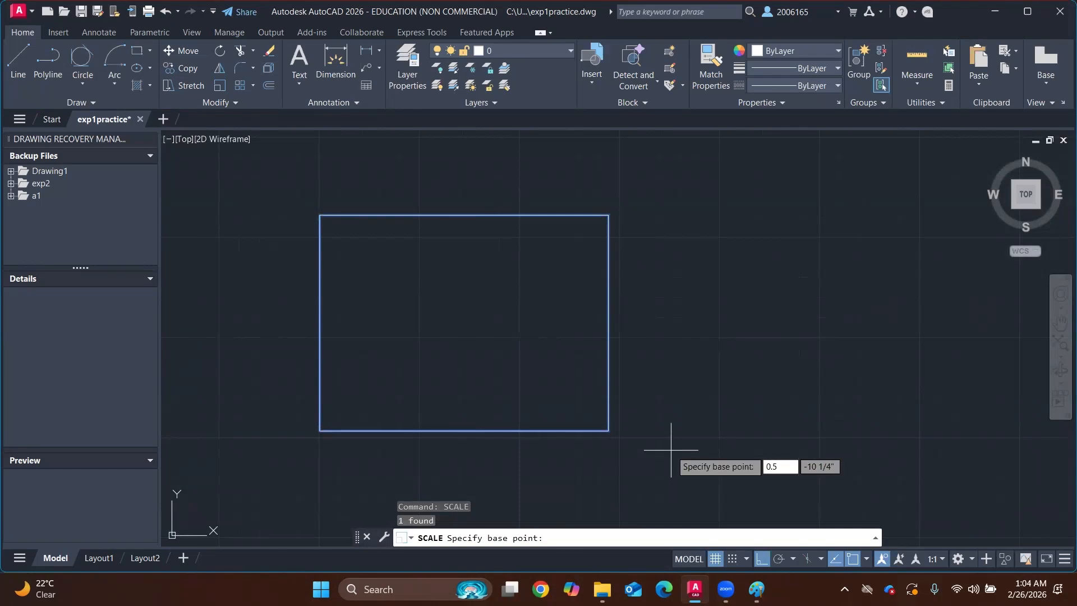
key(Escape)
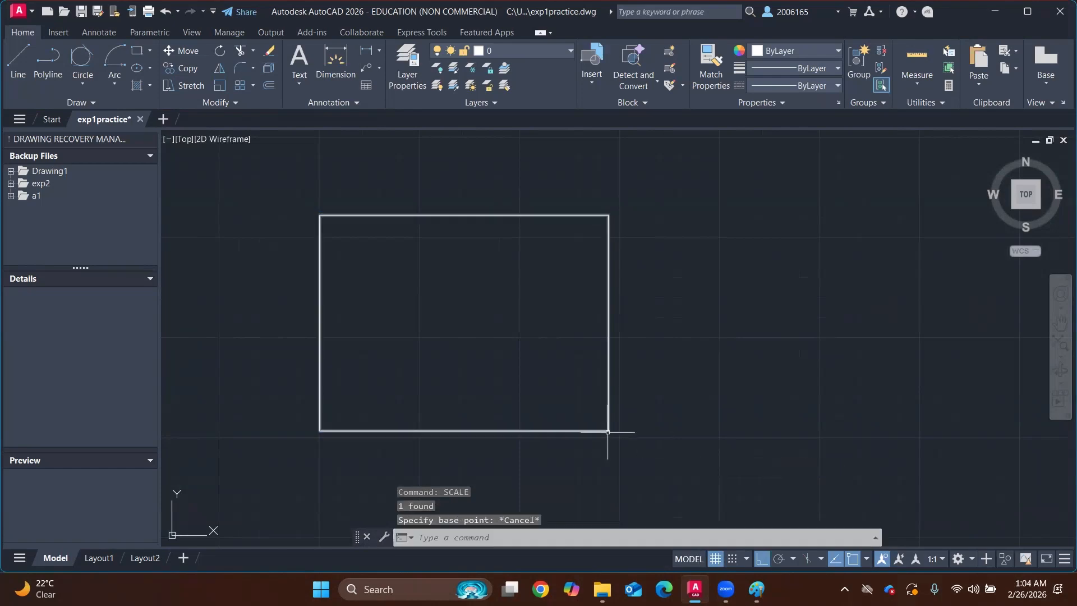
Scale the small rectangle by a factor of 0.5 from its lower-right corner
text(SC)
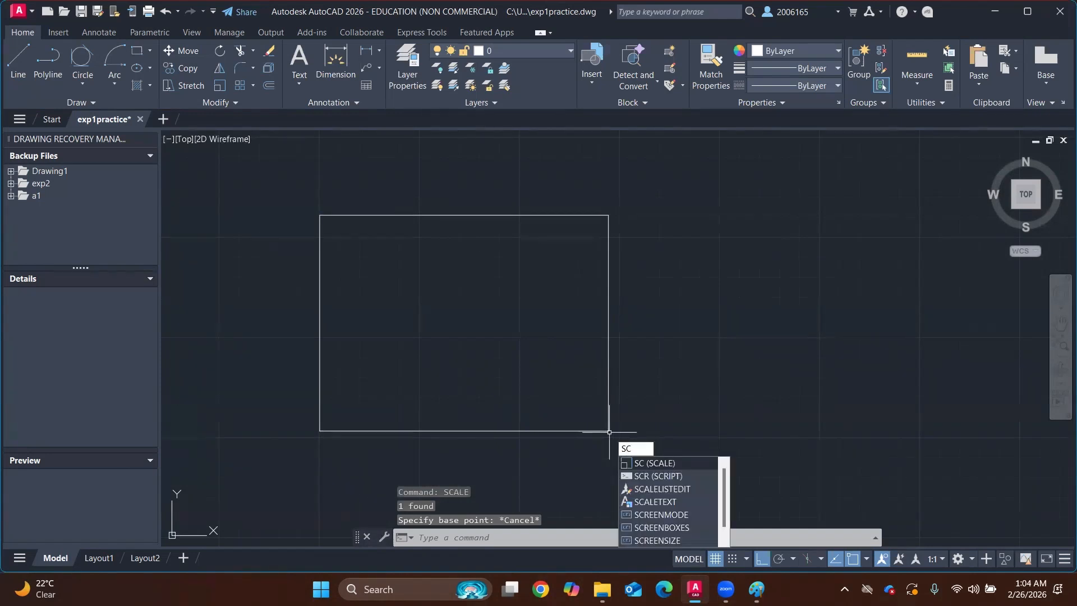
key(Return)
click(276, 176)
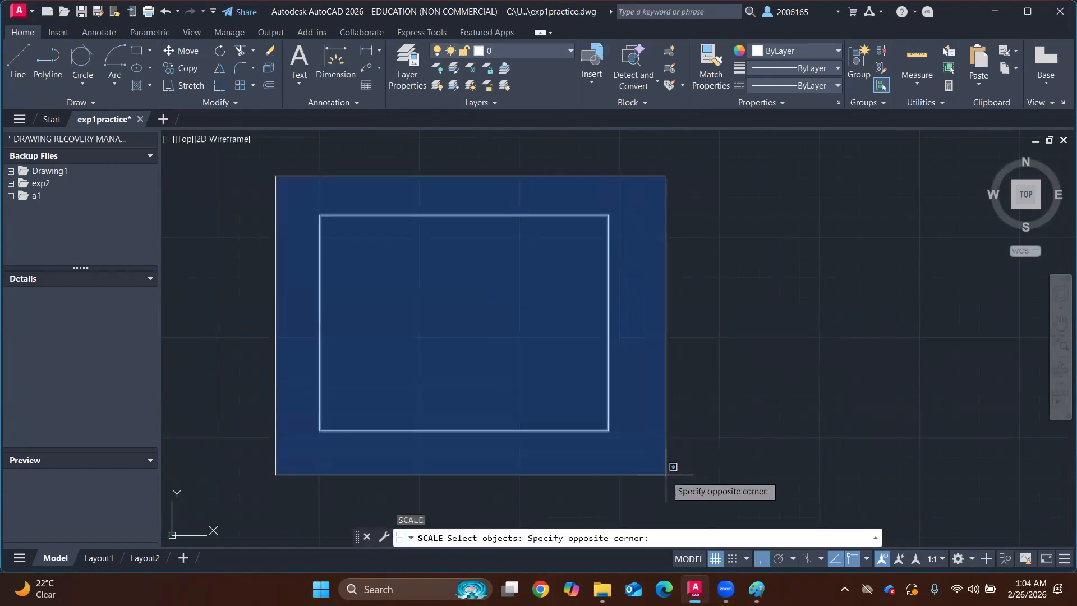
click(667, 471)
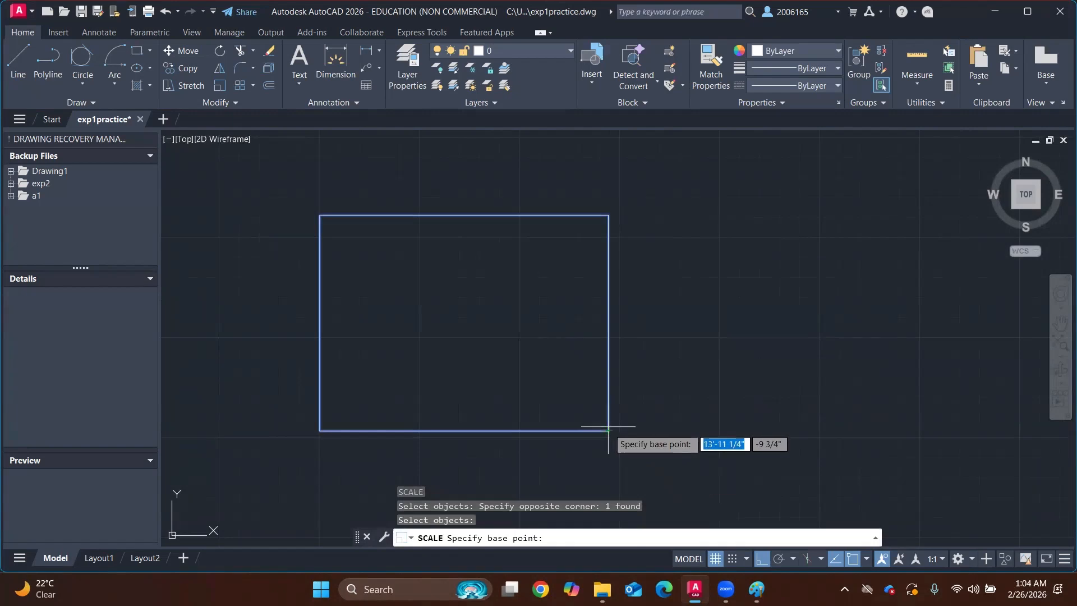
click(609, 425)
text(0.5)
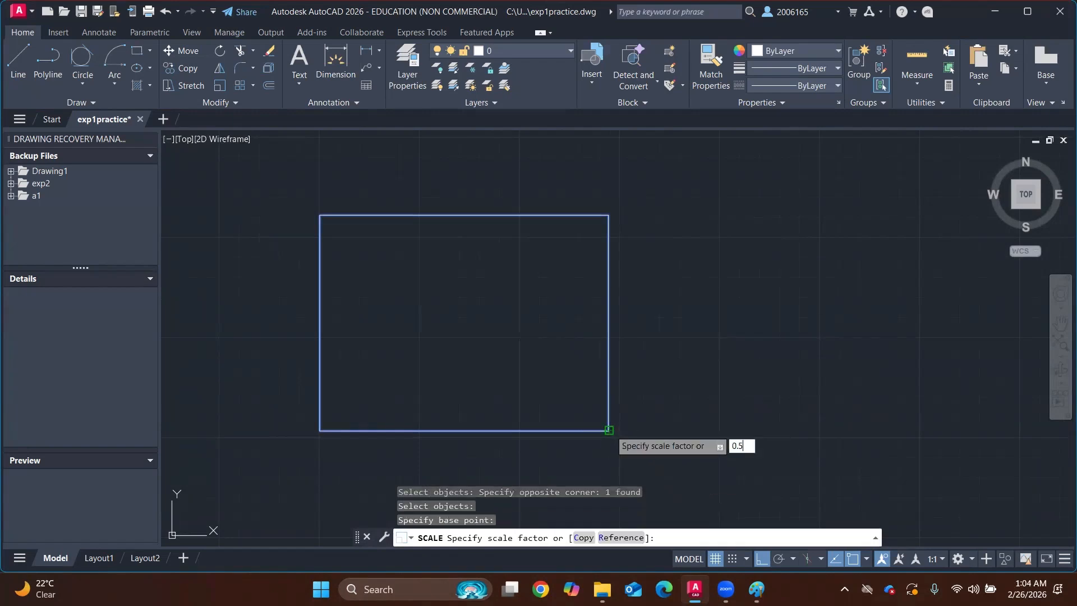
key(Return)
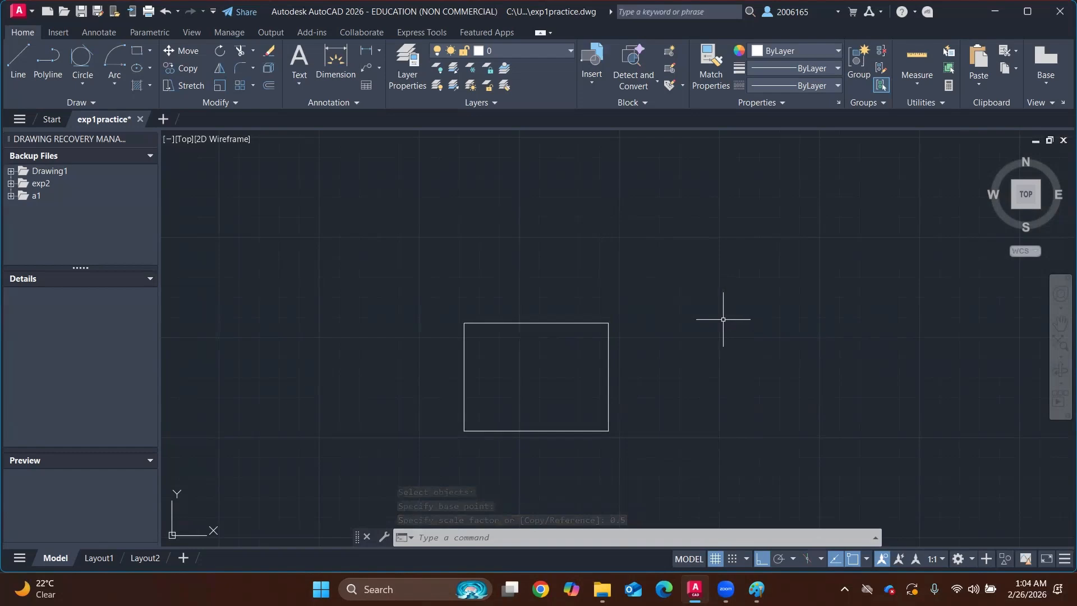
Try to fillet the small rectangle's upper-right corner between its top and right sides
scroll(723, 320, down, 2)
mouse_move(712, 316)
middle_down()
mouse_move(418, 313)
mouse_move(563, 313)
mouse_move(524, 303)
middle_up()
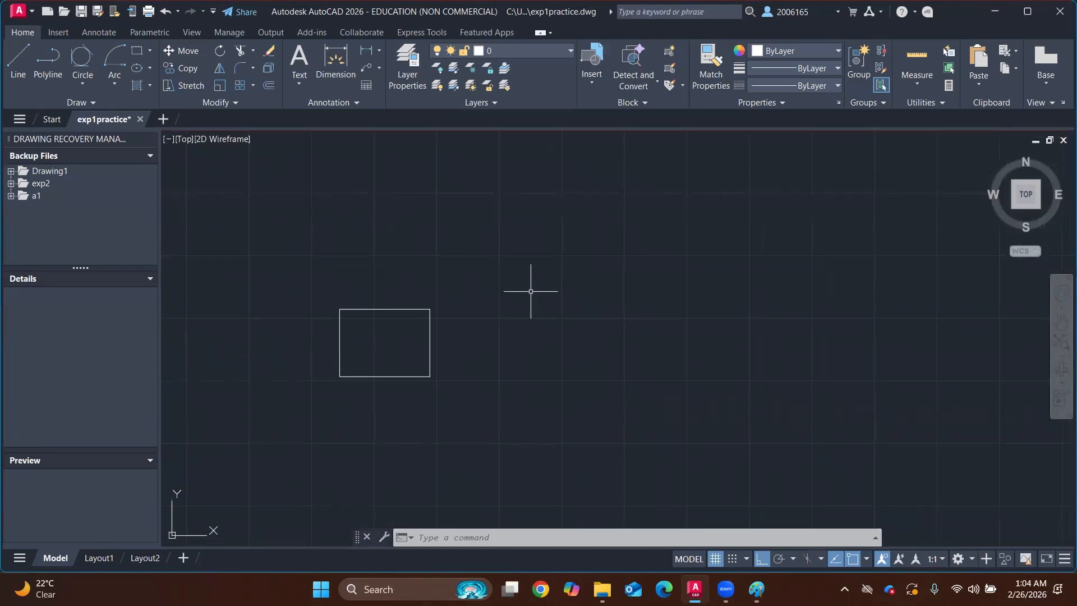
scroll(396, 308, up, 2)
middle_drag(394, 305, 493, 313)
scroll(493, 317, up, 2)
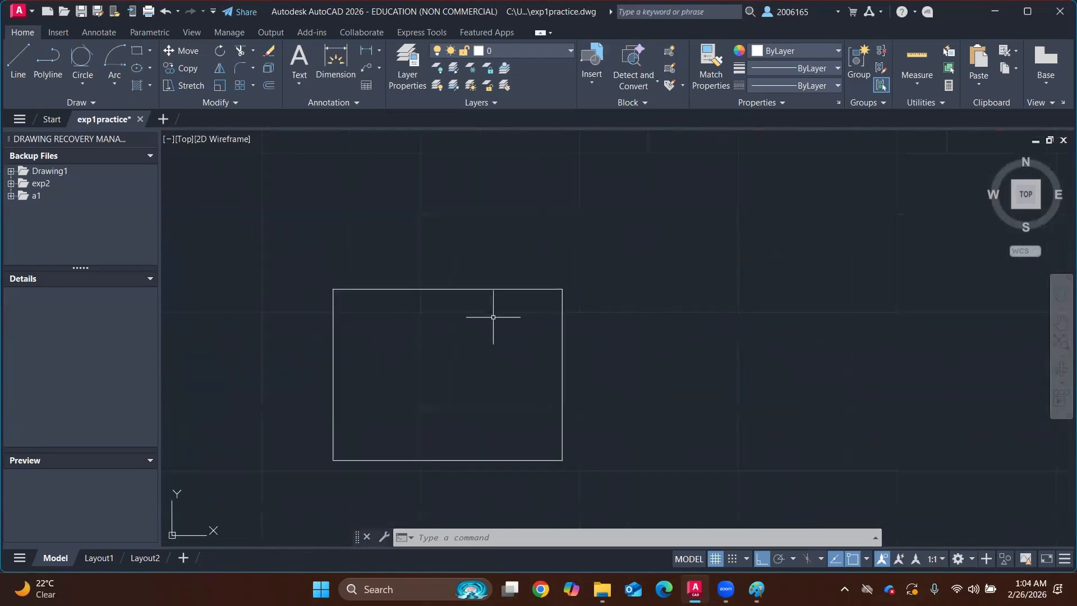
text(fi)
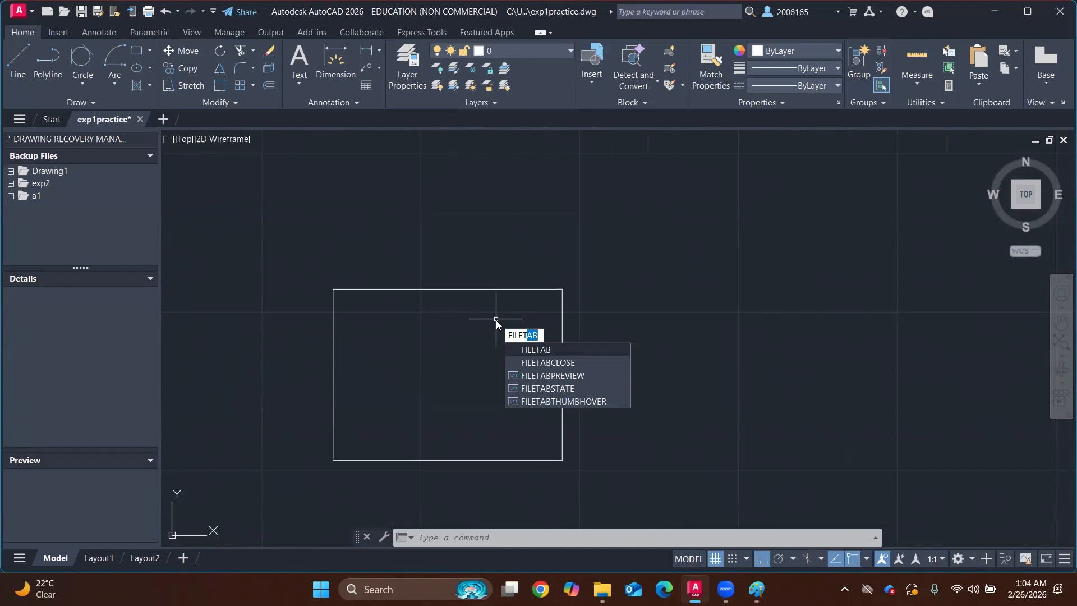
key(BackSpace)
key(BackSpace)
key(BackSpace)
key(BackSpace)
key(Return)
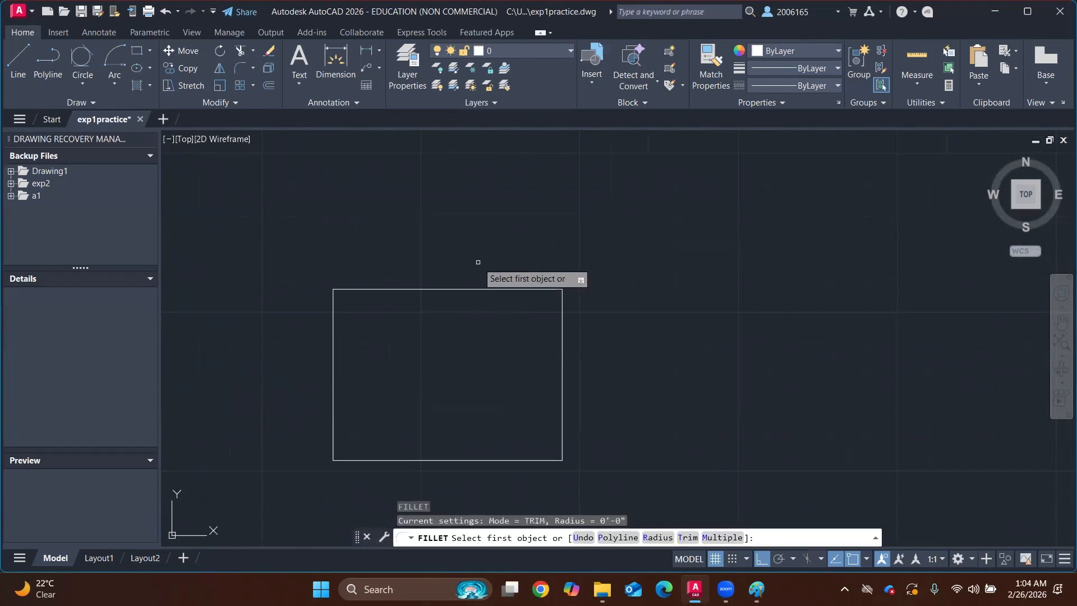
click(470, 291)
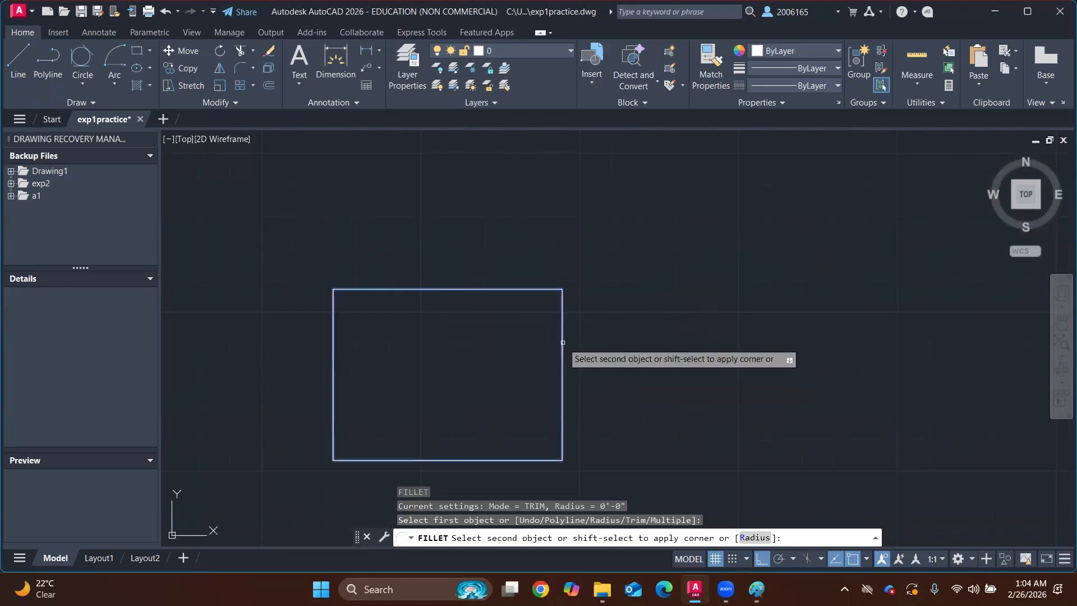
click(545, 329)
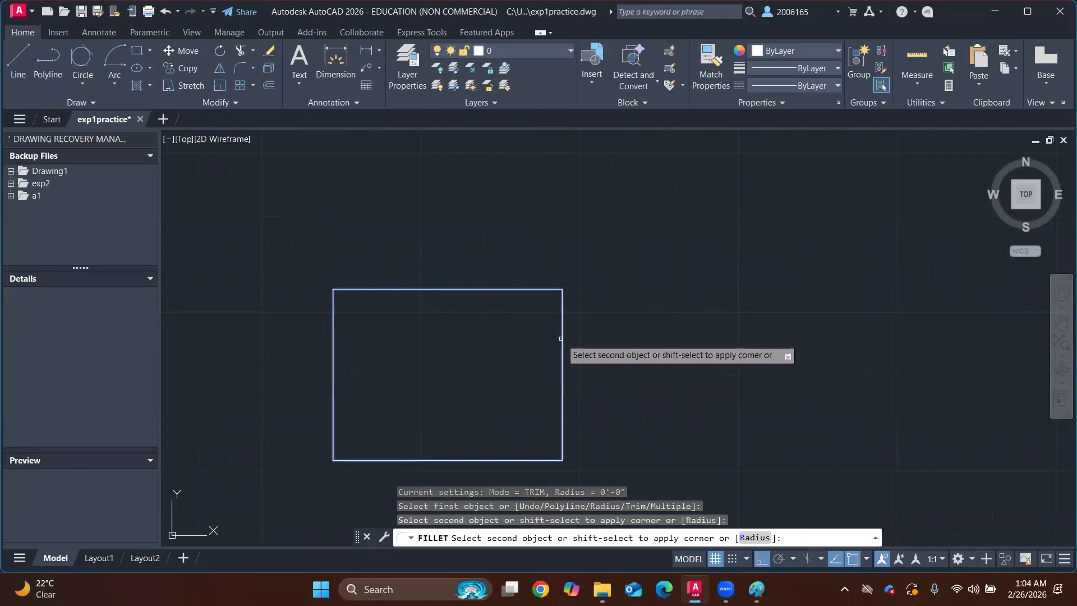
click(562, 338)
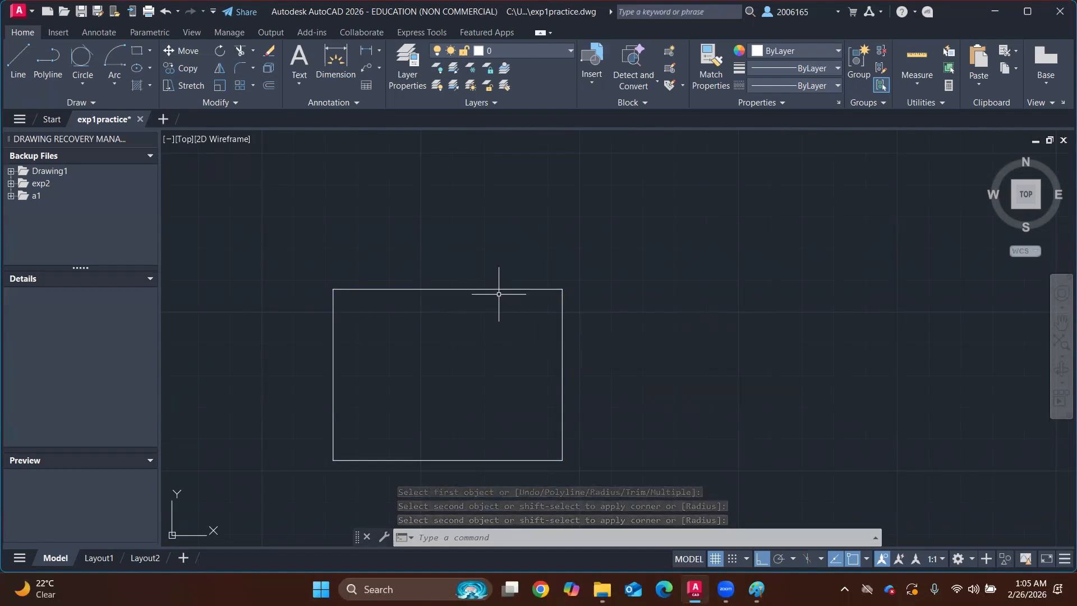
Try to fillet the upper-right corner of the open rectangle made of separate lines near the origin with a 2.5" radius
scroll(457, 378, down, 3)
middle_drag(399, 303, 721, 329)
middle_drag(273, 205, 639, 212)
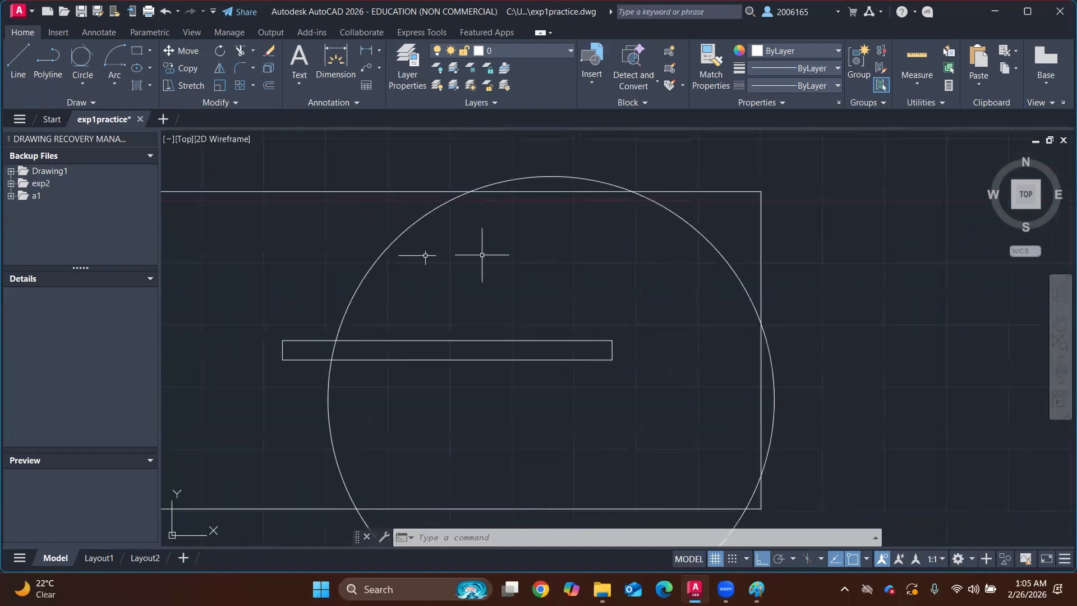
middle_drag(342, 250, 808, 262)
scroll(808, 262, down, 1)
scroll(374, 262, down, 3)
middle_drag(388, 251, 699, 277)
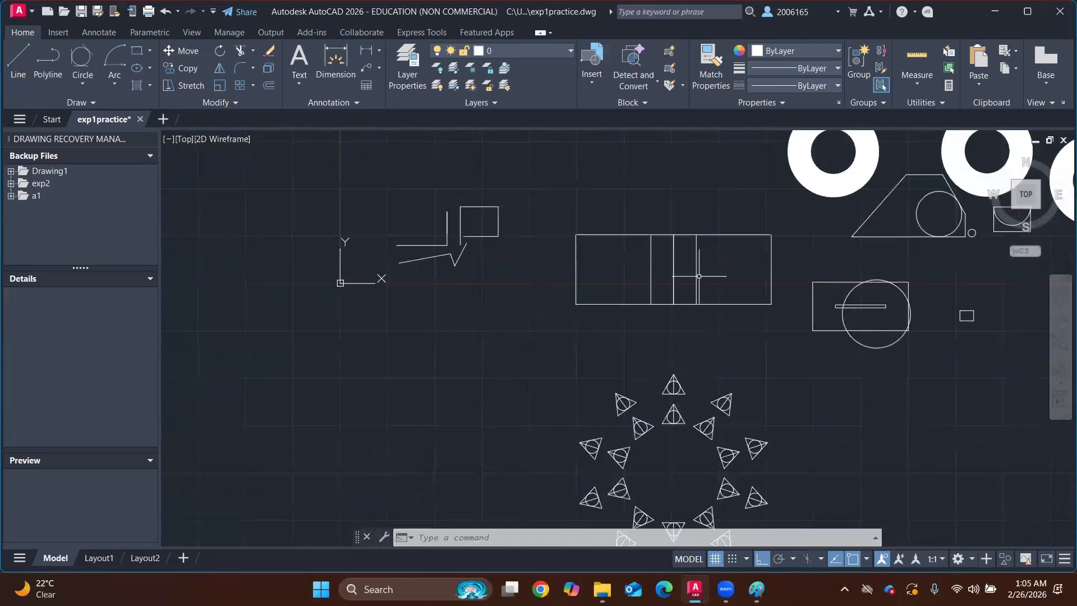
middle_drag(426, 219, 432, 249)
scroll(529, 234, up, 4)
scroll(469, 217, up, 4)
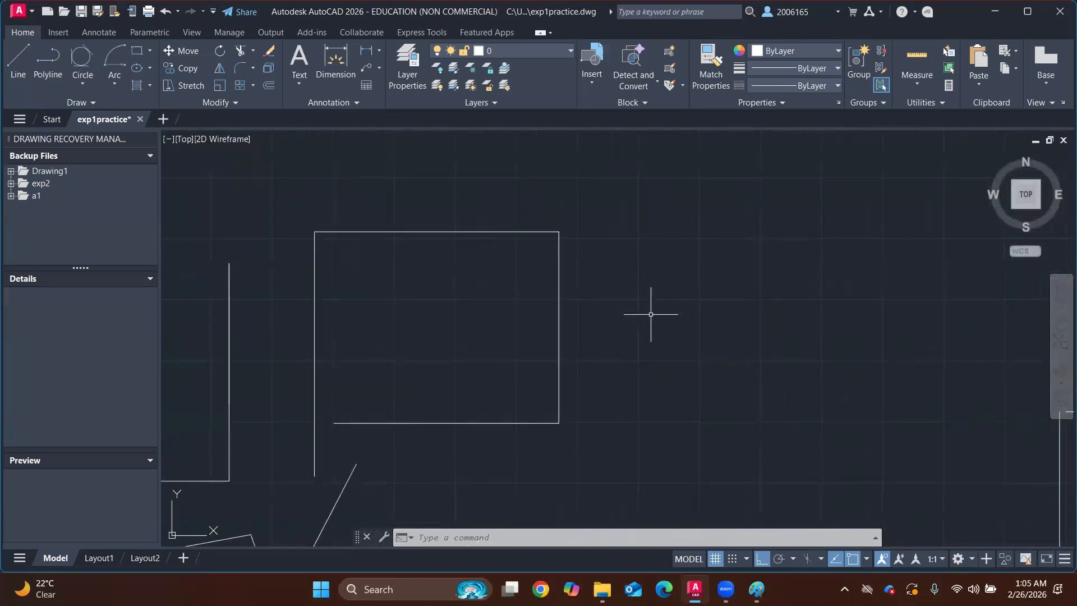
text(F)
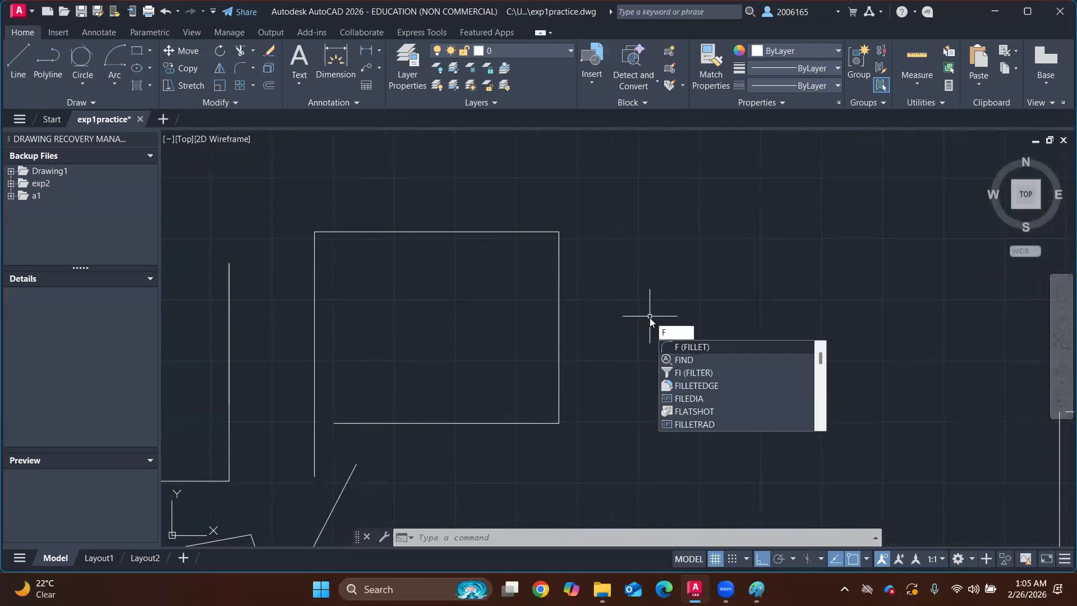
key(Return)
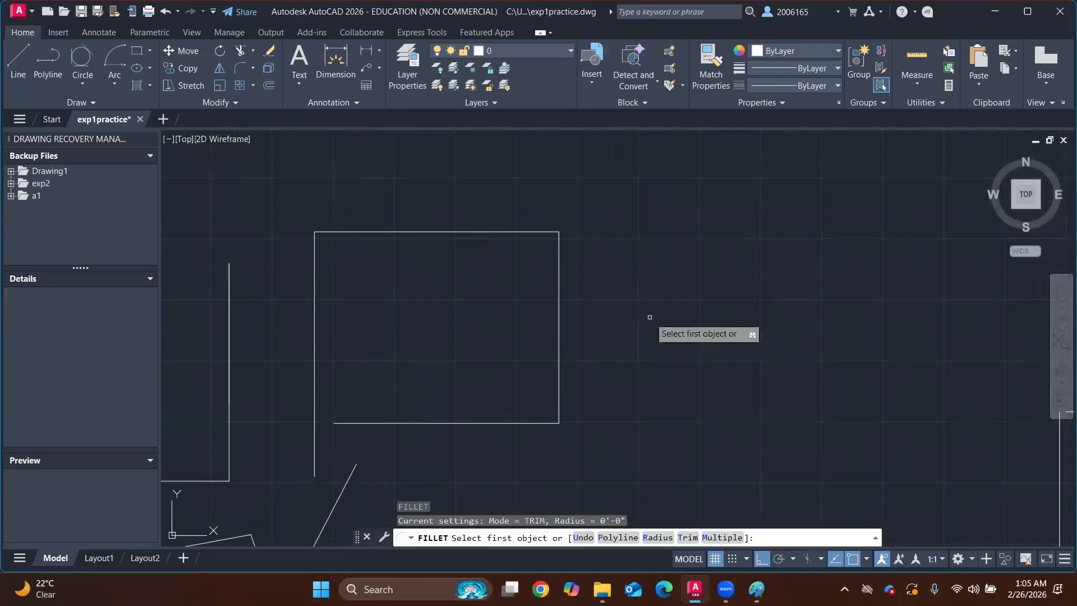
click(472, 231)
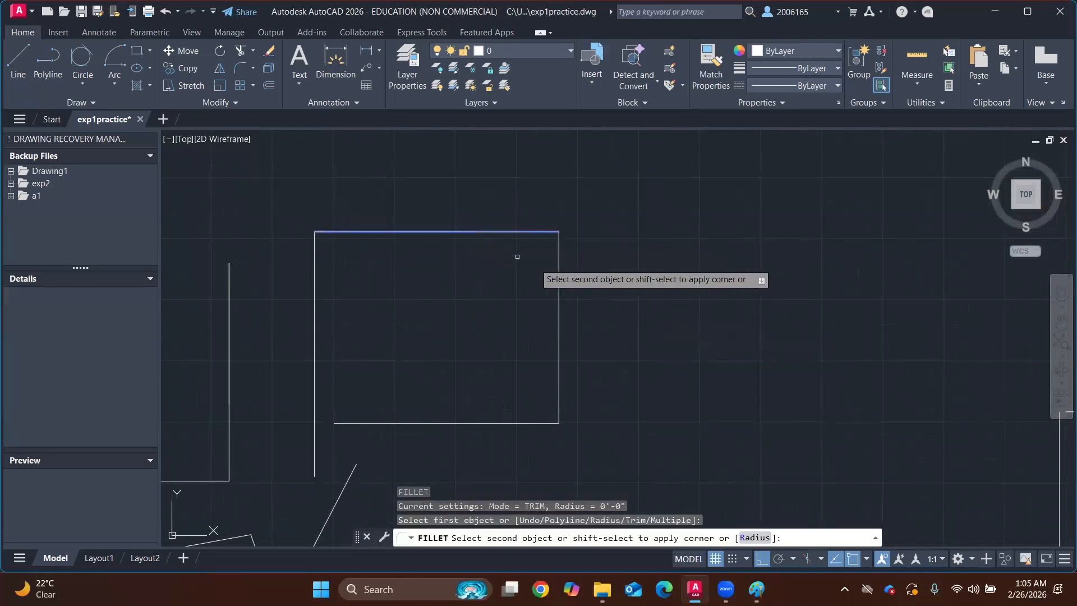
click(559, 272)
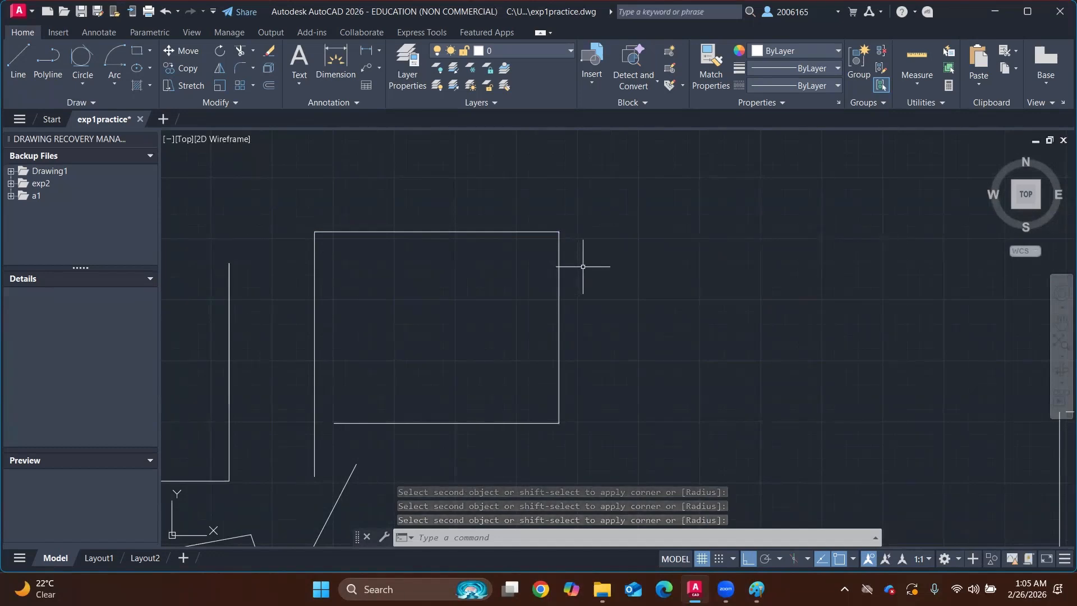
text(1)
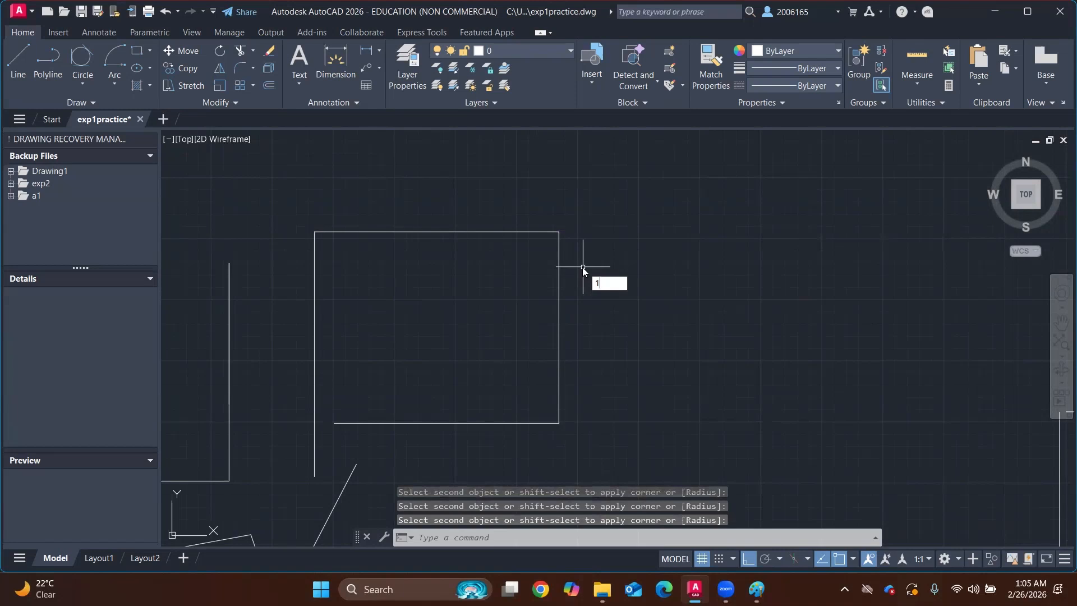
key(BackSpace)
text(2.5")
key(Return)
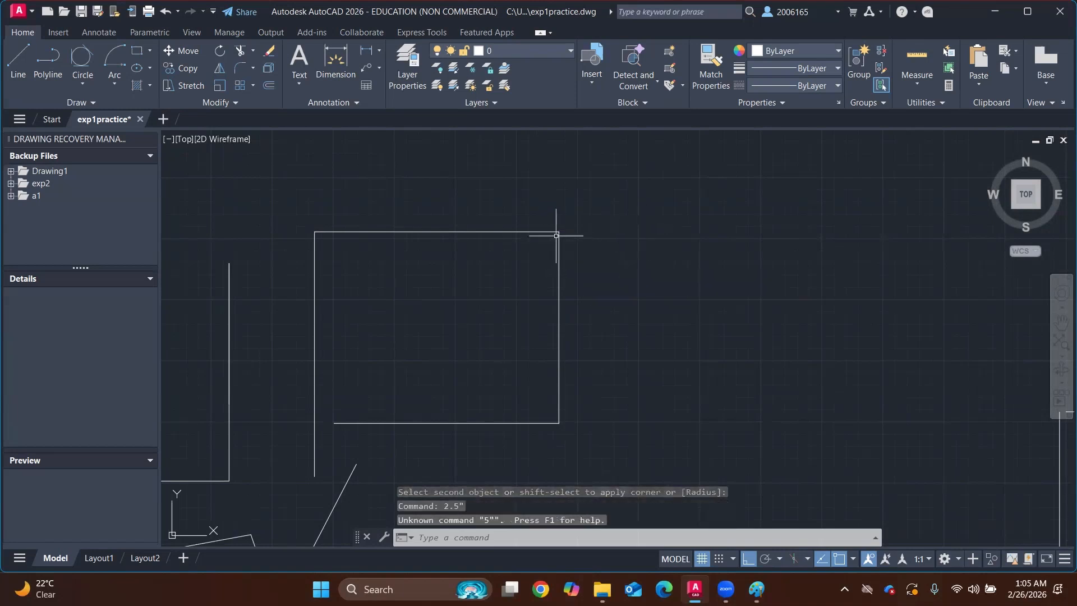
Retry the 2.5" fillet between the open rectangle's top and right lines
scroll(553, 298, down, 2)
scroll(537, 281, up, 2)
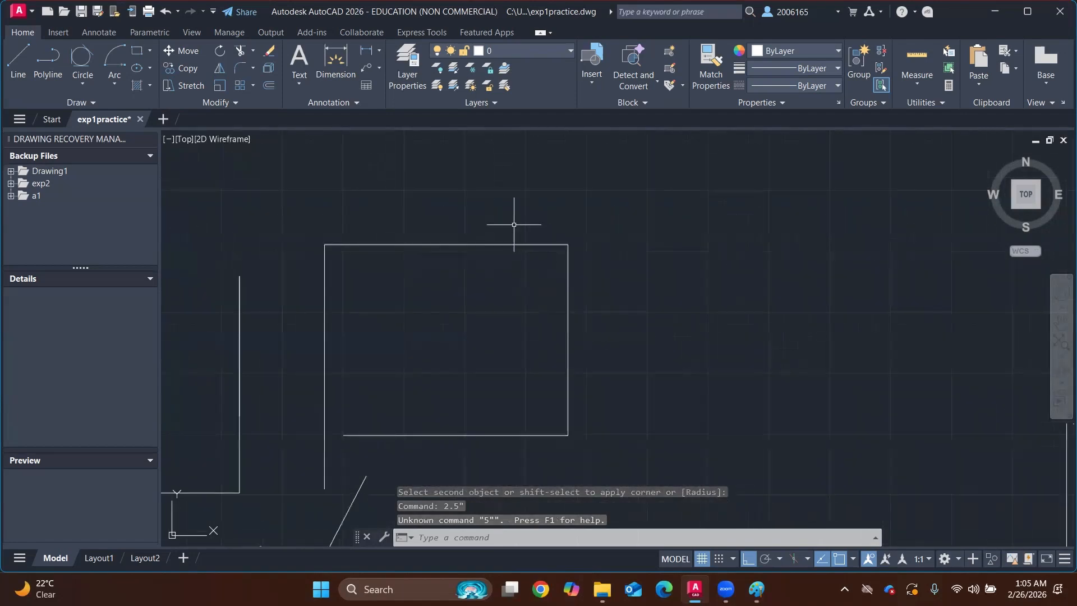
middle_drag(514, 224, 523, 264)
text(F)
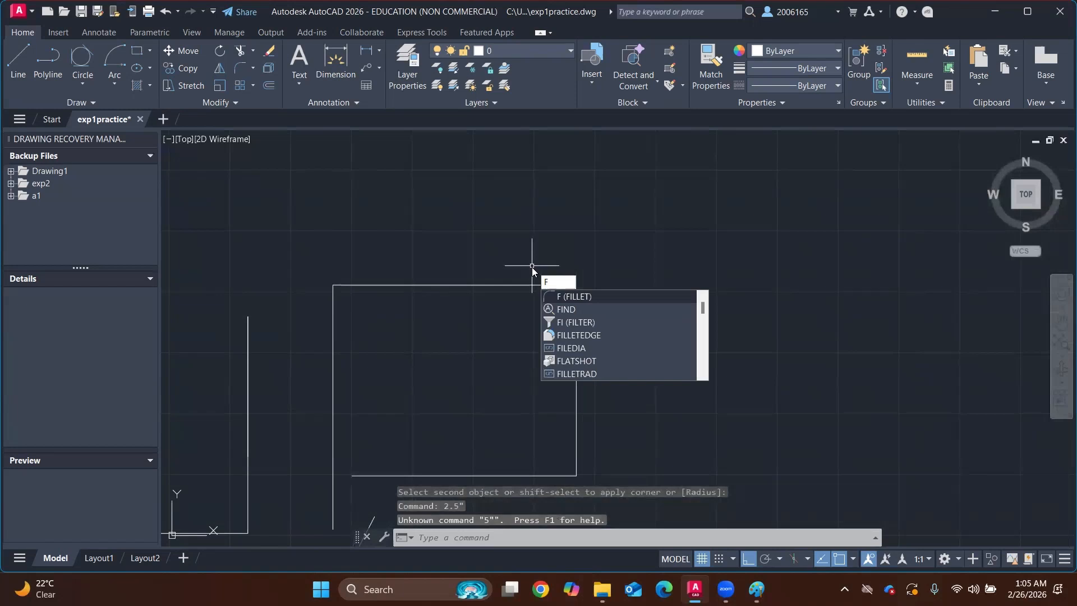
key(Return)
click(517, 285)
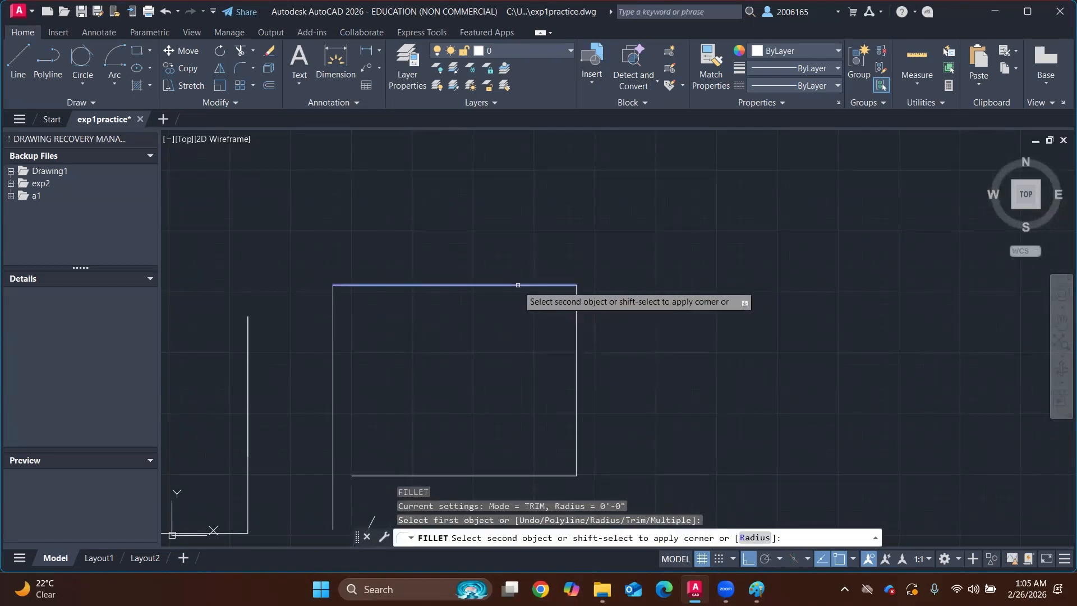
click(577, 315)
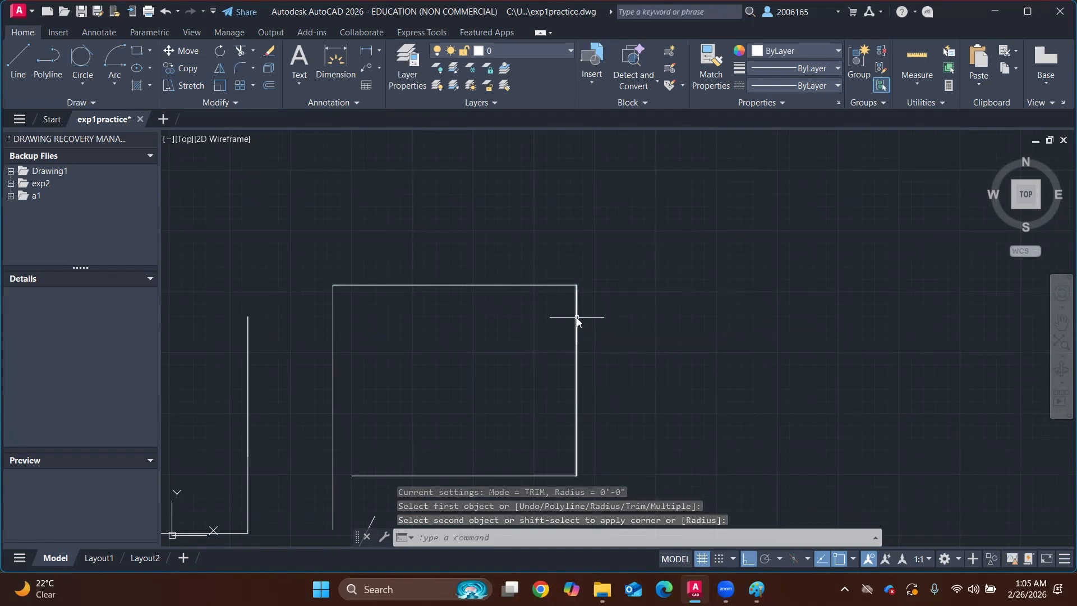
text(2.5")
key(Return)
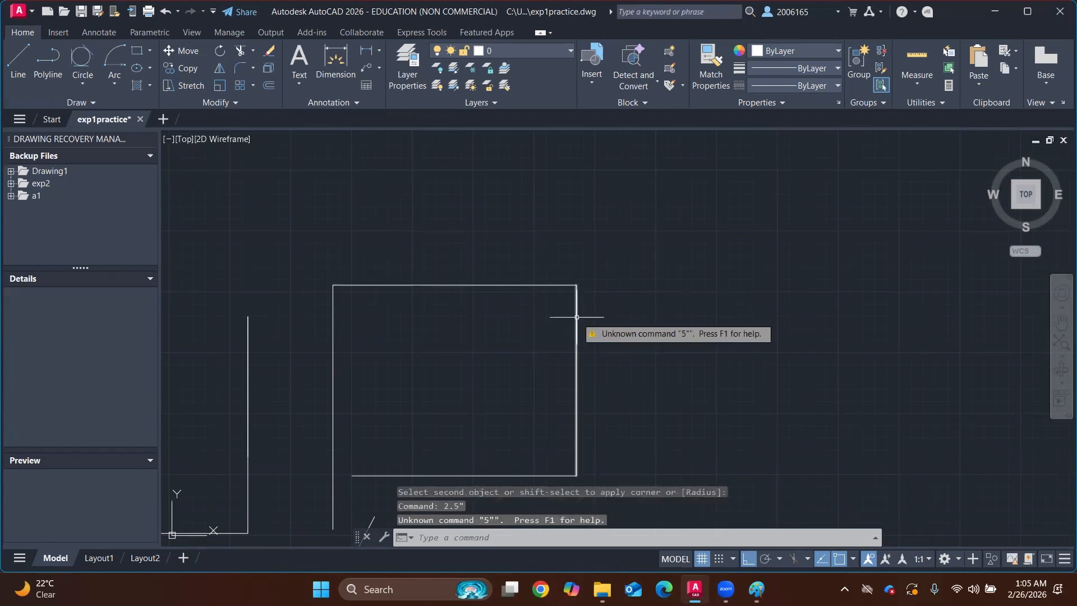
click(873, 579)
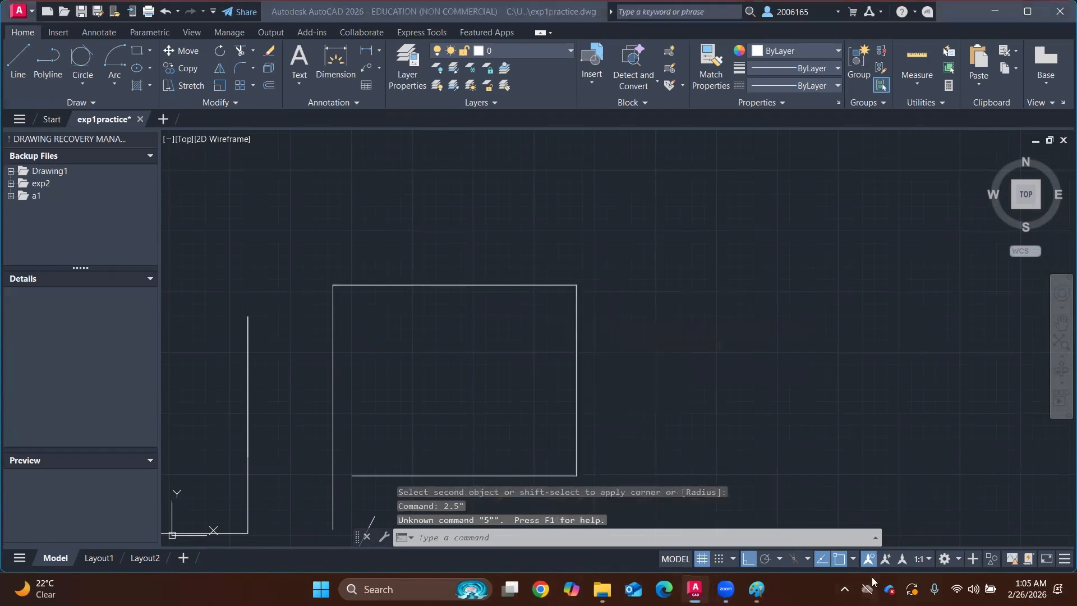
click(634, 459)
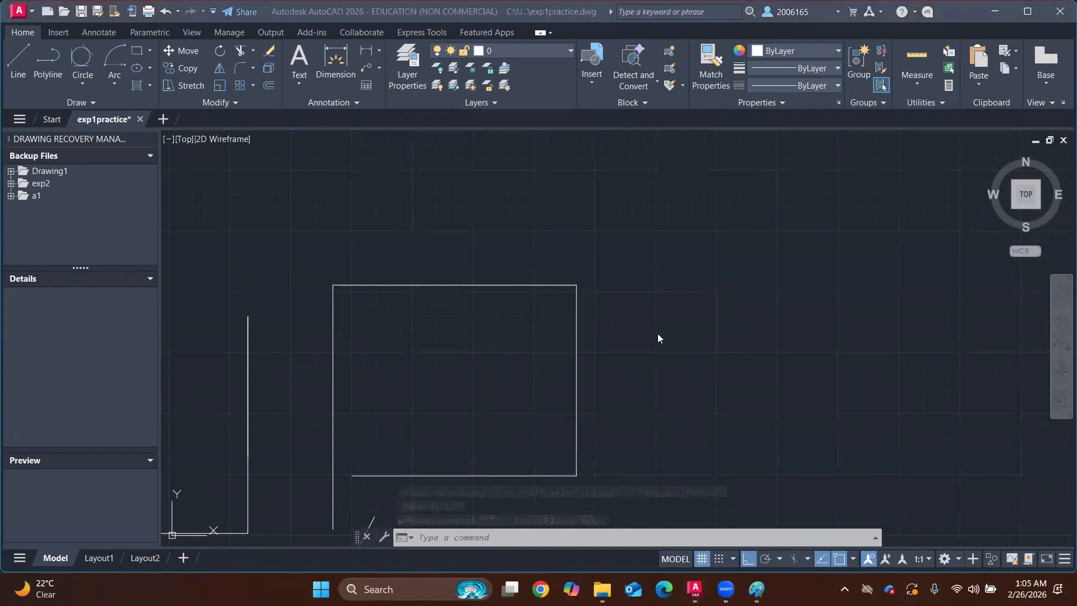
click(738, 359)
Set the fillet radius to 2.5" and round the corner between the open rectangle's top and right lines
text(F)
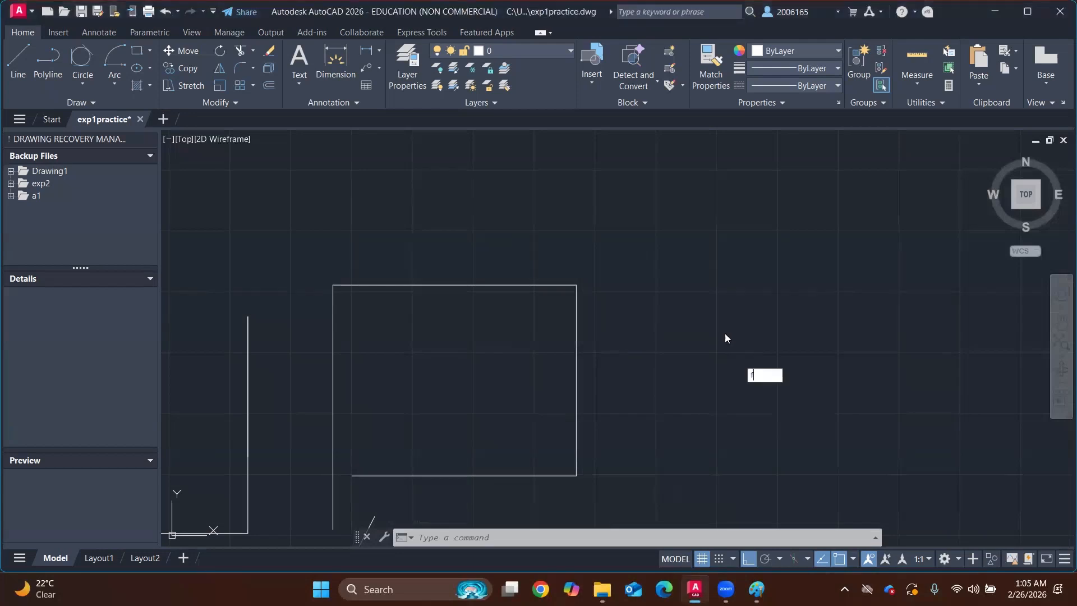
key(Return)
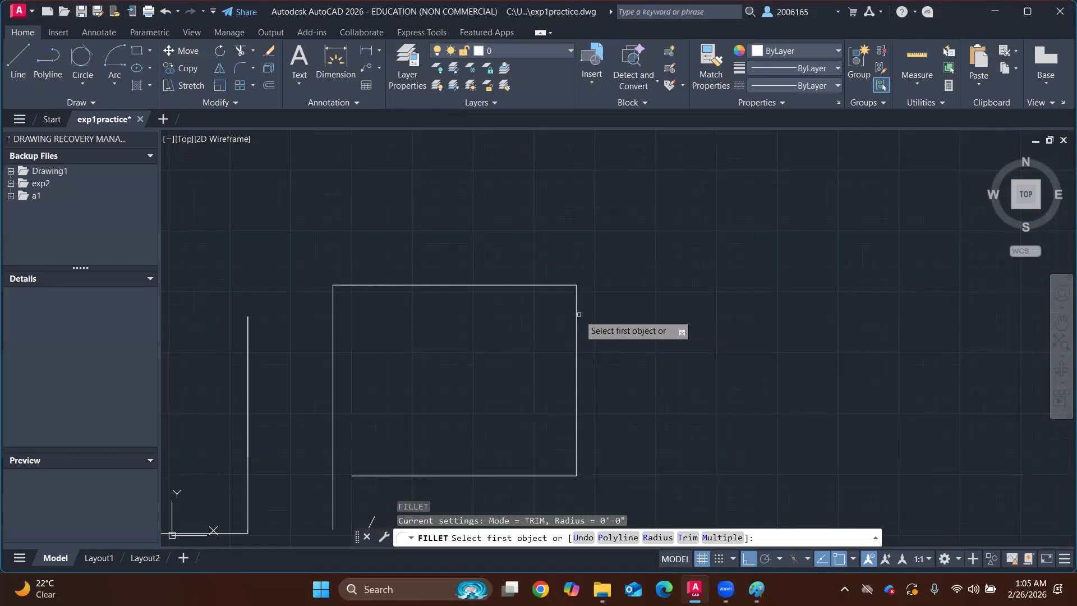
click(657, 537)
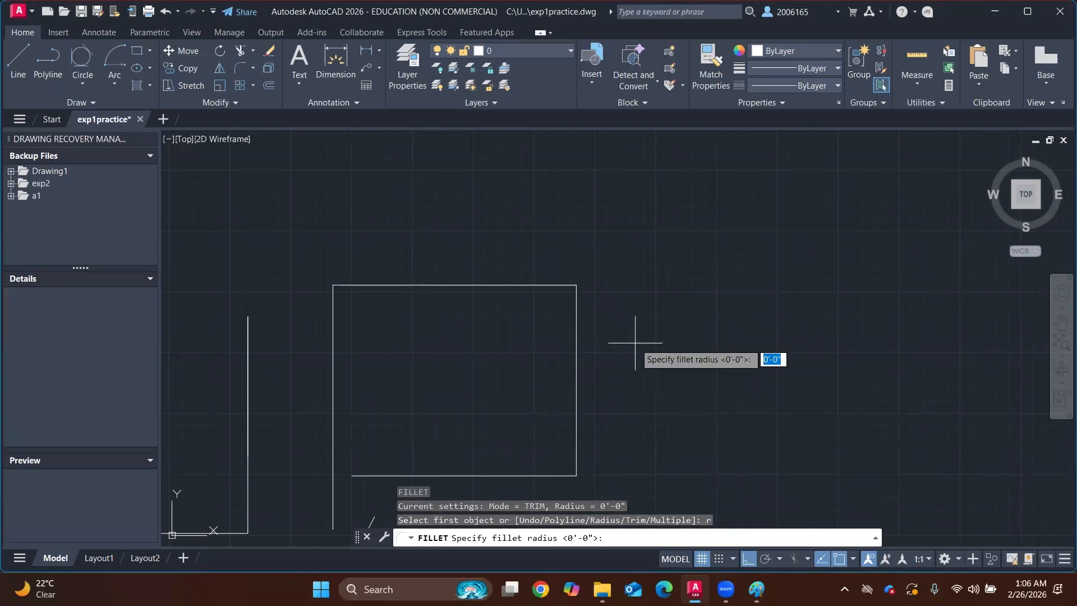
text(2.5)
key(Return)
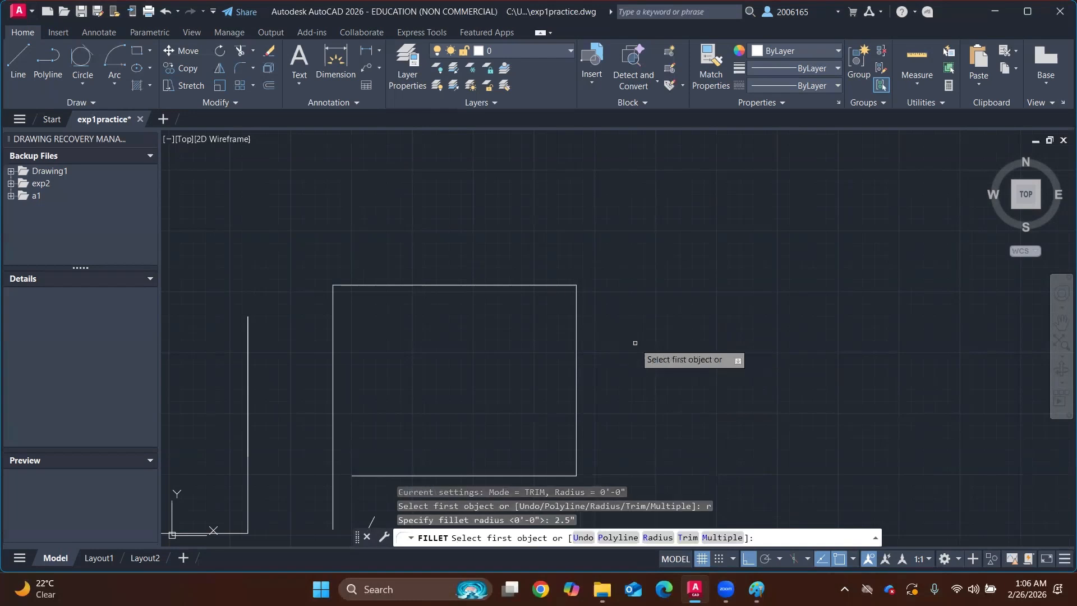
click(525, 284)
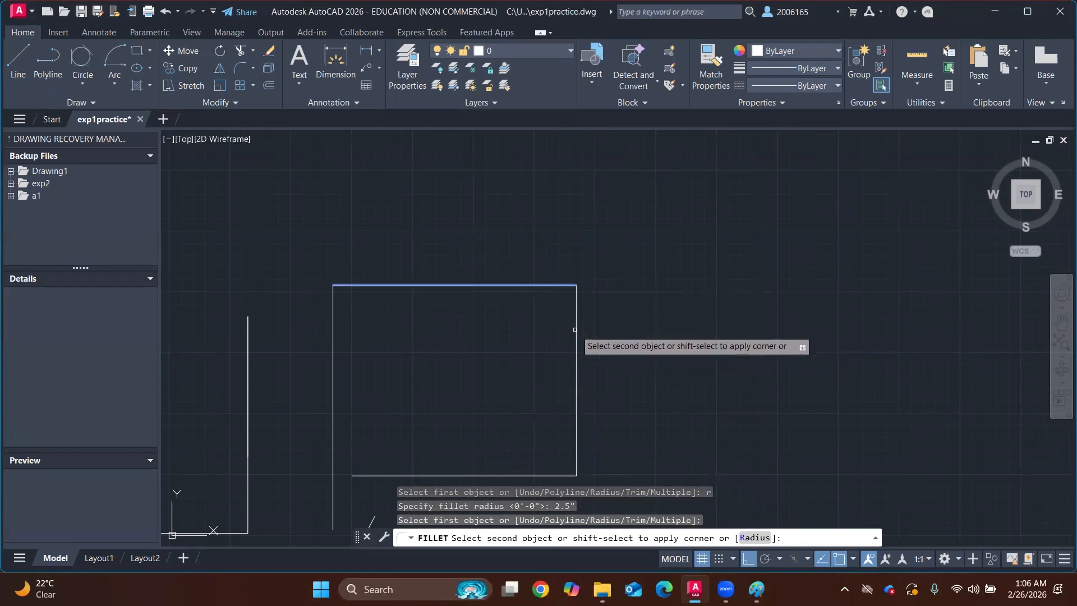
click(577, 337)
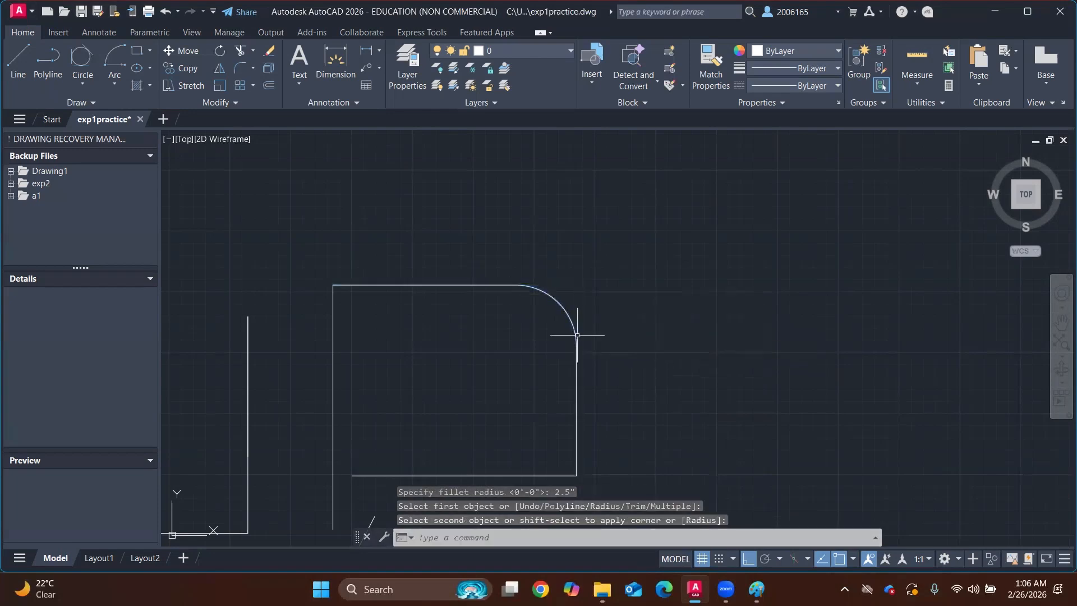
scroll(623, 311, down, 2)
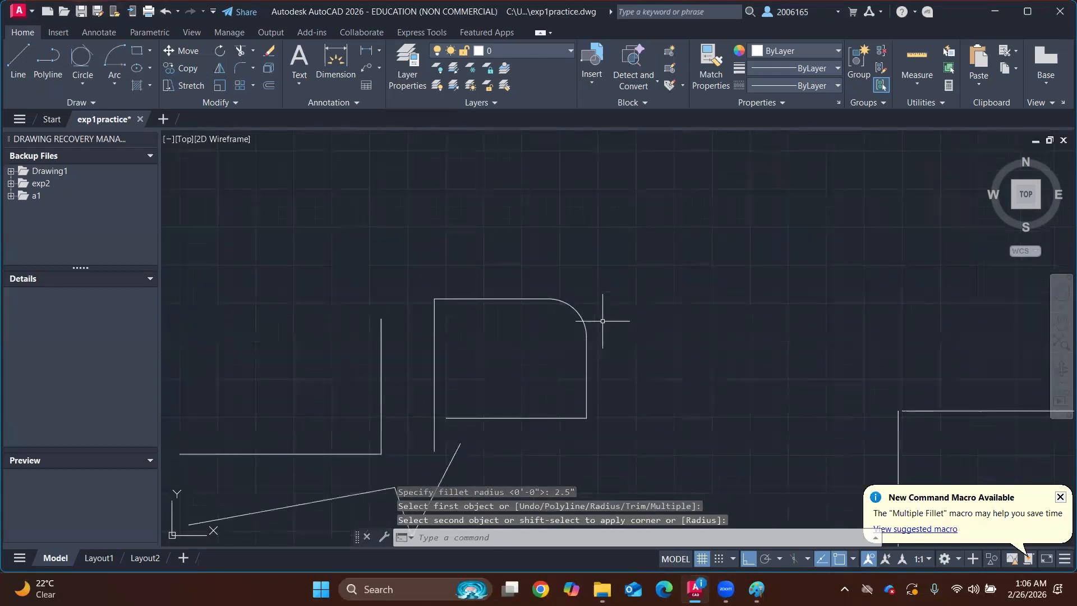
middle_drag(618, 309, 571, 276)
scroll(533, 276, up, 4)
mouse_move(508, 266)
middle_down()
mouse_move(568, 226)
mouse_move(589, 240)
middle_up()
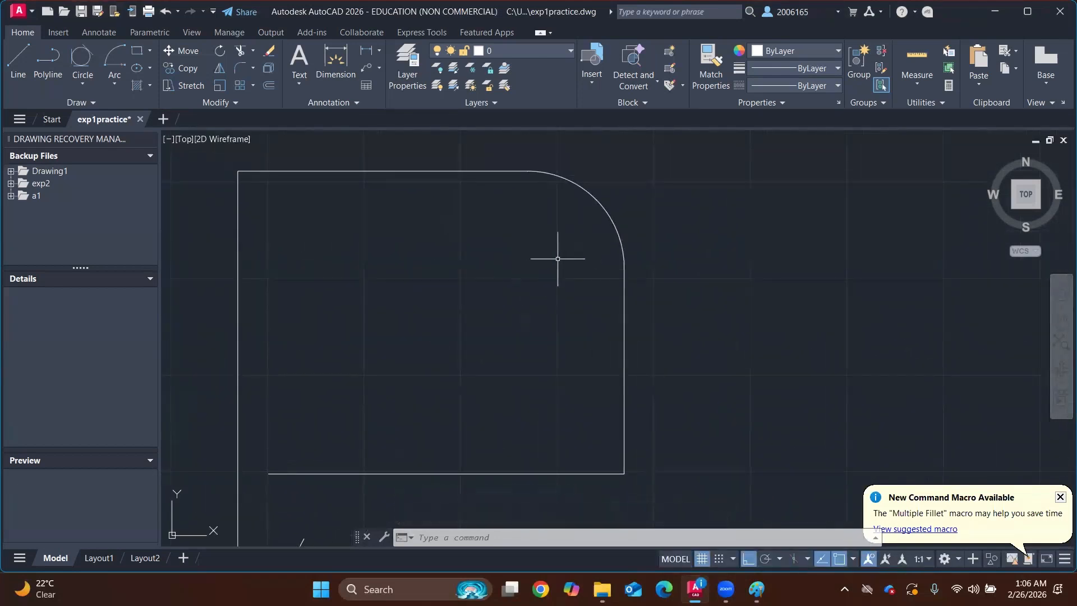
scroll(557, 263, down, 2)
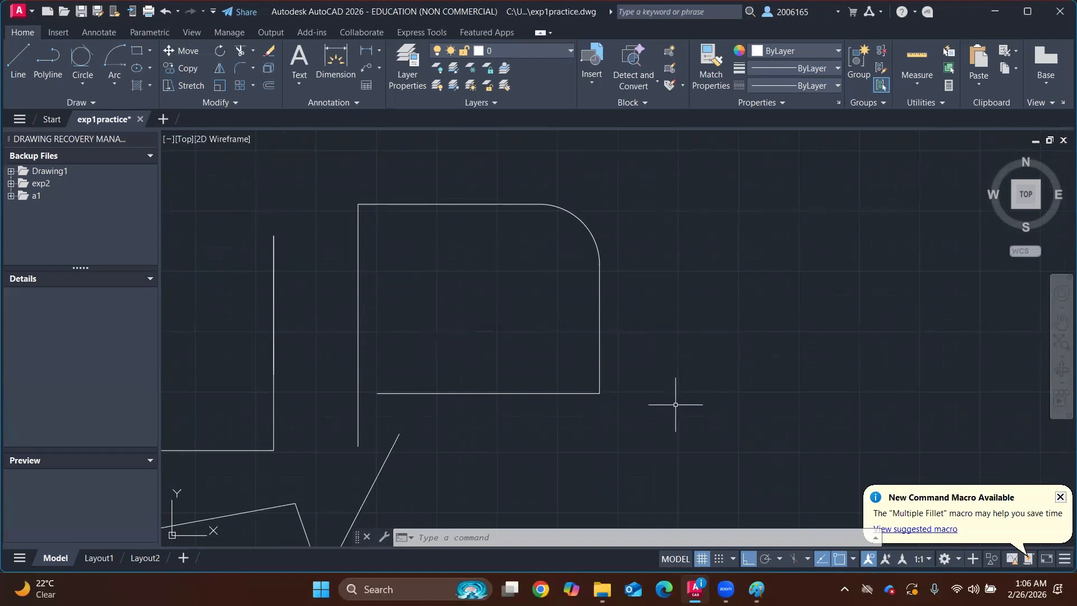
text(cma)
key(BackSpace)
key(BackSpace)
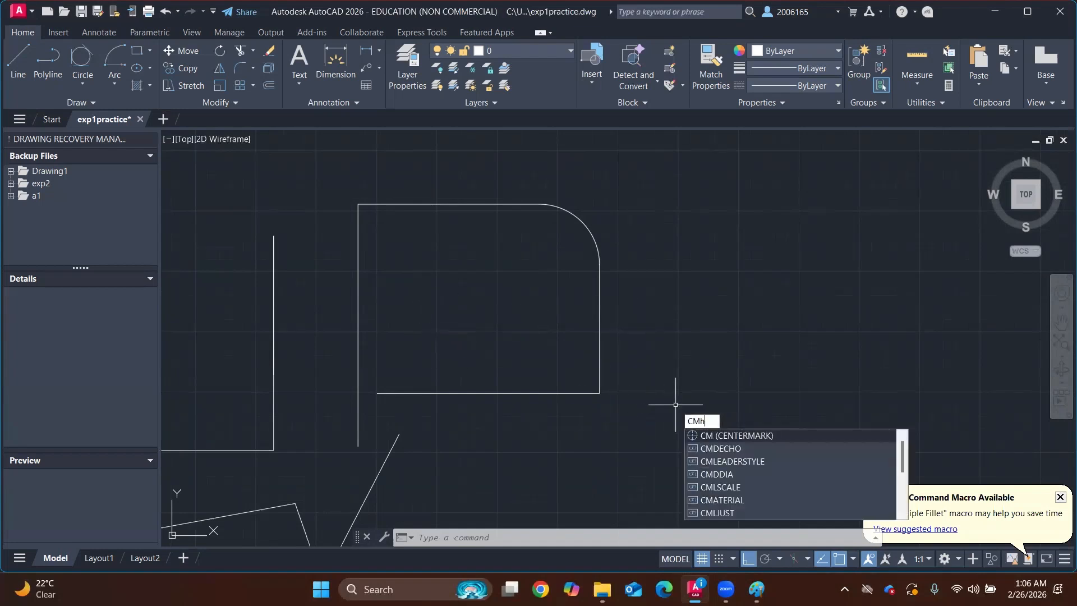
text(ha)
key(Return)
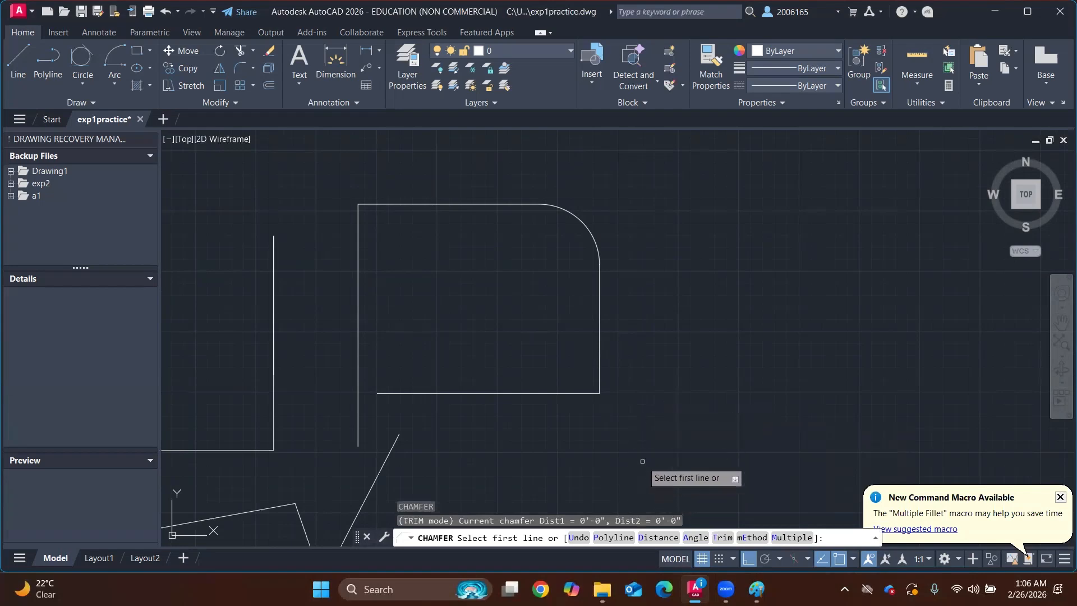
scroll(496, 269, down, 2)
middle_drag(601, 264, 475, 230)
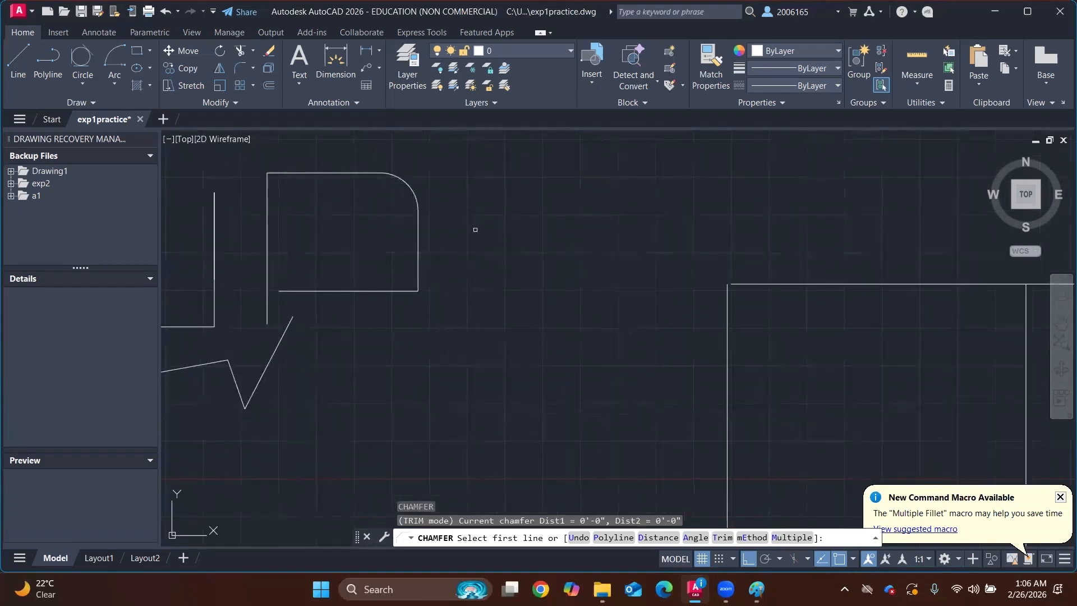
Switch to Paint and sketch a rectangle whose upper-right corner is cut by a diagonal, labelling the cut distances 4" and 3"
click(757, 589)
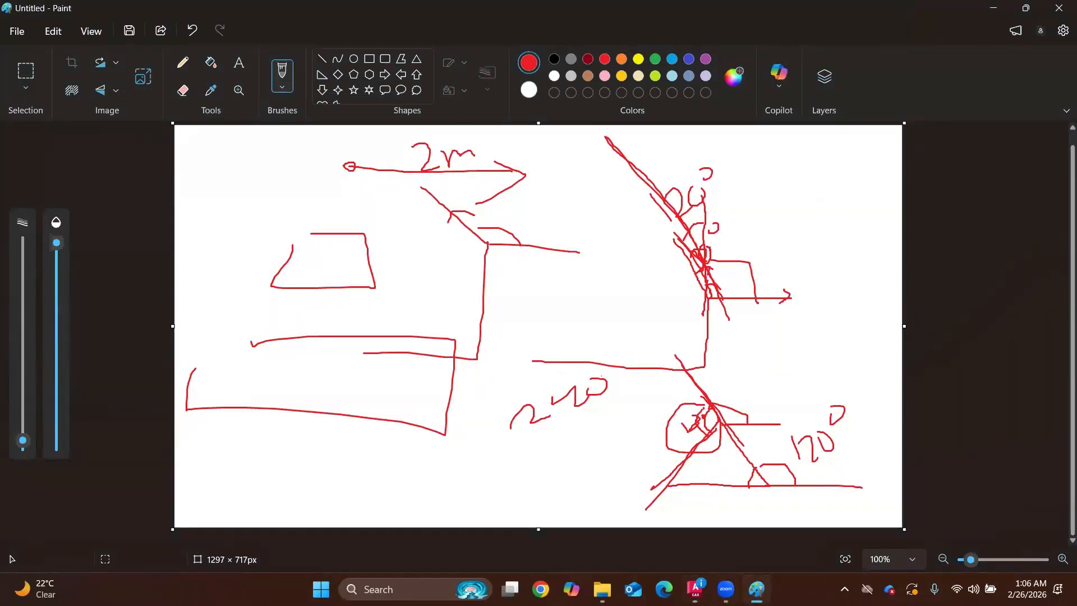
mouse_move(559, 293)
mouse_down()
mouse_move(662, 294)
mouse_move(673, 342)
mouse_move(559, 353)
mouse_move(523, 293)
mouse_move(624, 304)
mouse_move(678, 328)
mouse_up()
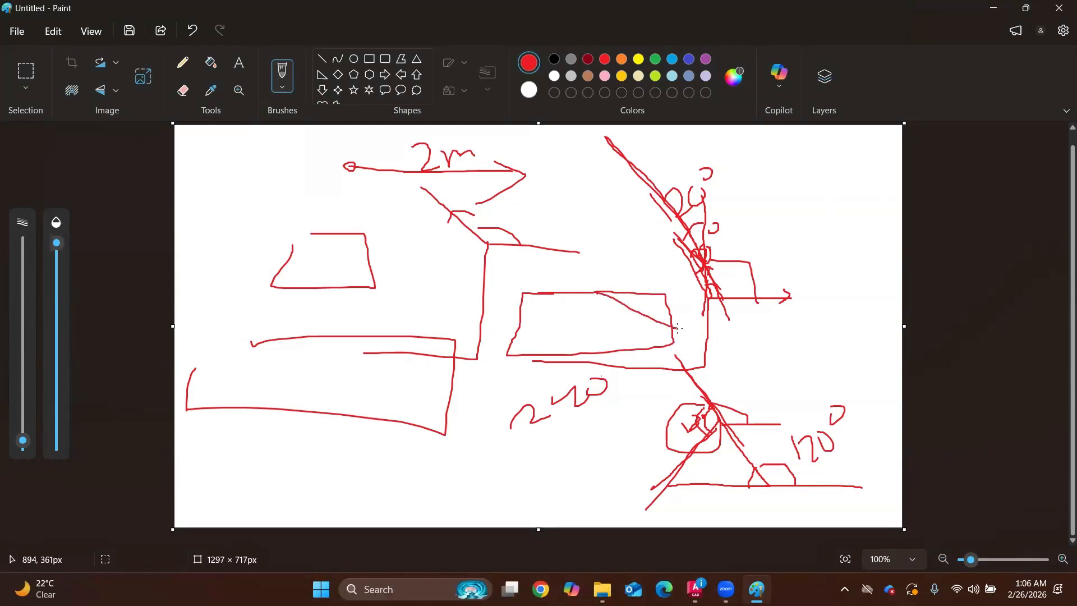
mouse_move(627, 261)
mouse_down()
mouse_move(636, 290)
mouse_move(684, 323)
mouse_up()
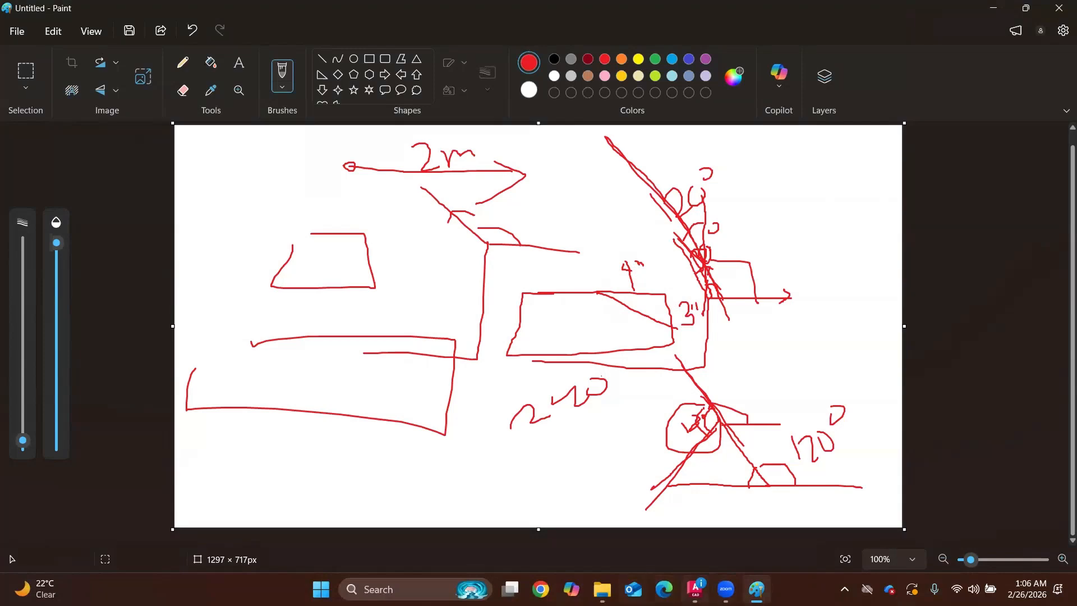
click(696, 589)
scroll(564, 292, down, 4)
middle_drag(717, 304, 650, 281)
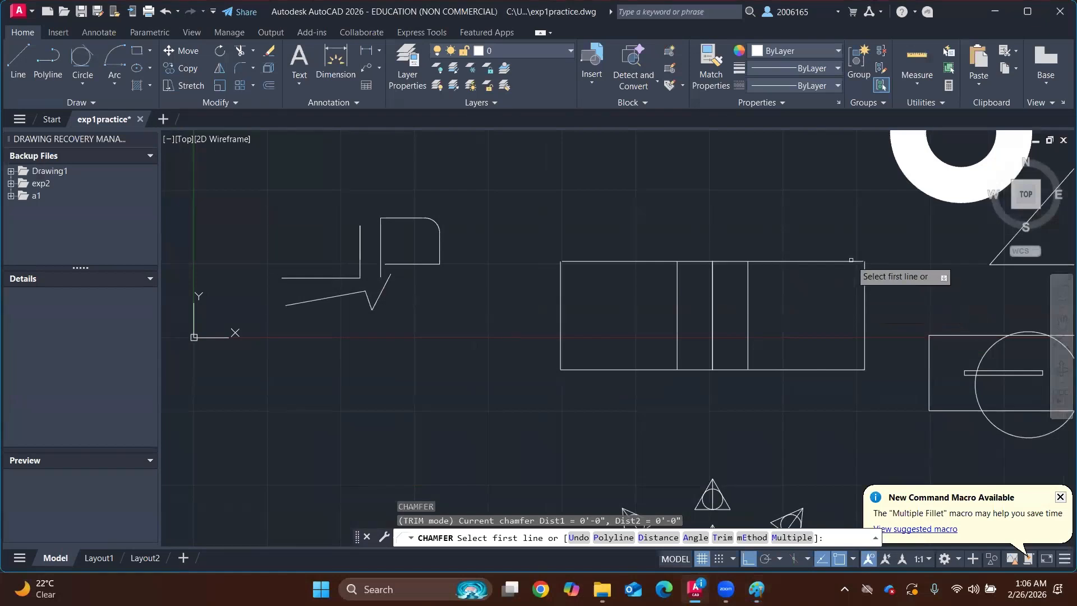
middle_drag(851, 260, 664, 280)
scroll(665, 292, up, 3)
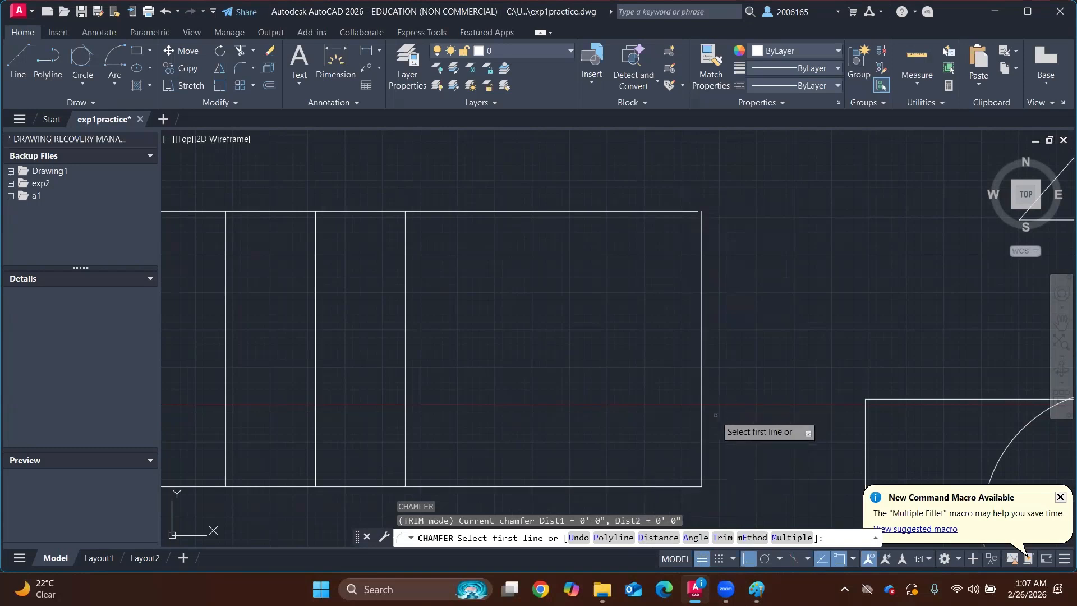
text(CHA)
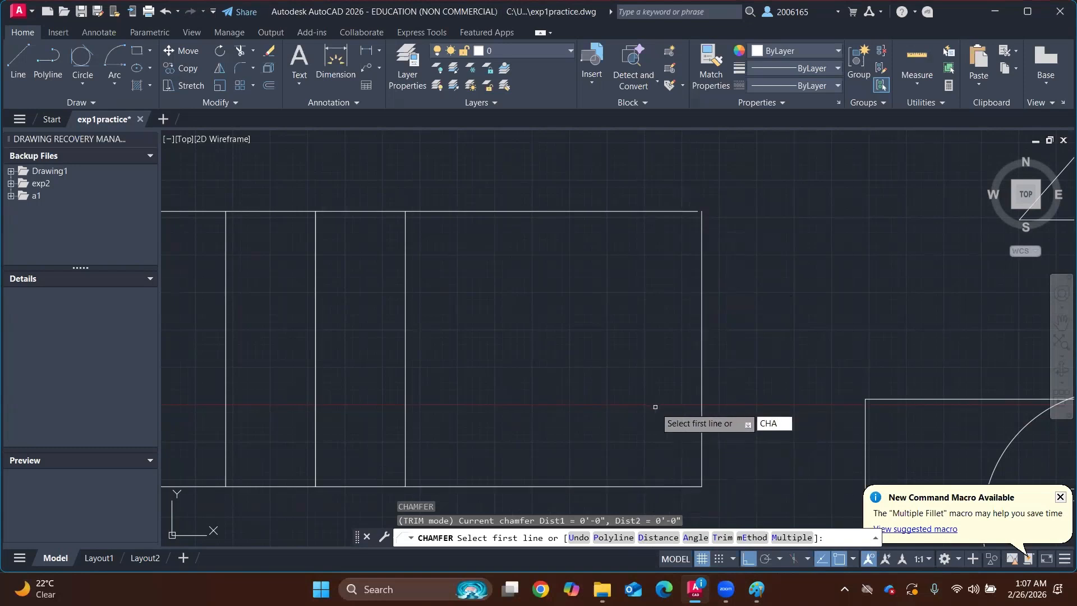
key(Escape)
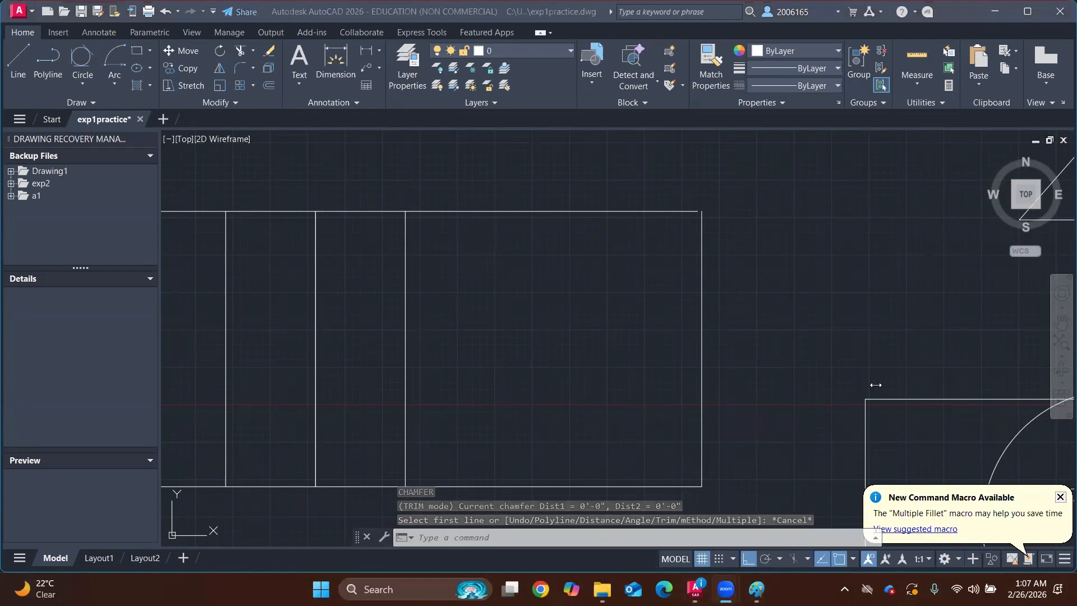
click(651, 359)
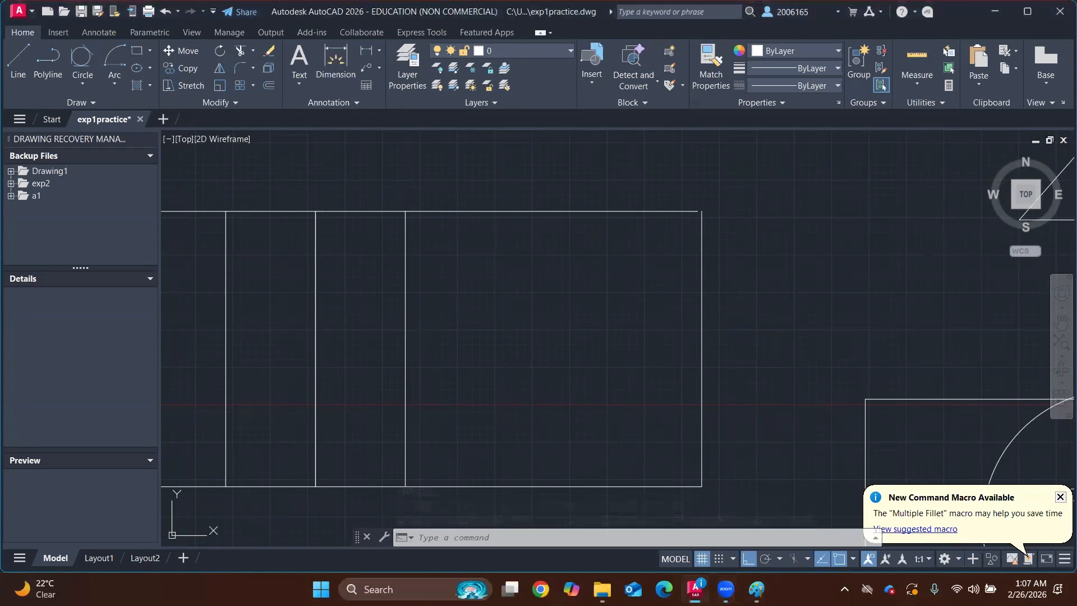
key(Return)
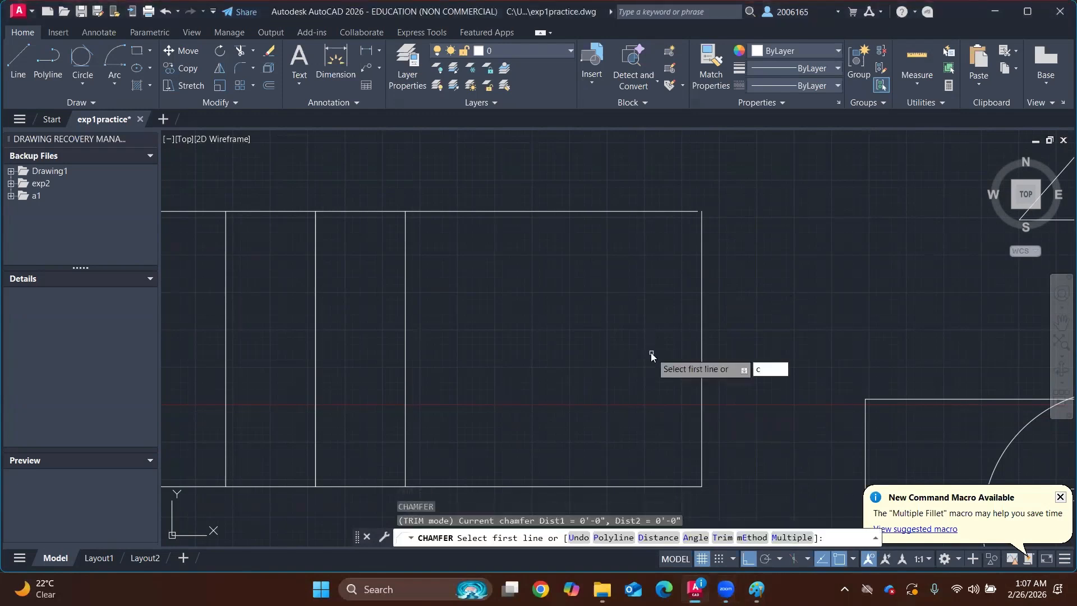
key(BackSpace)
key(Return)
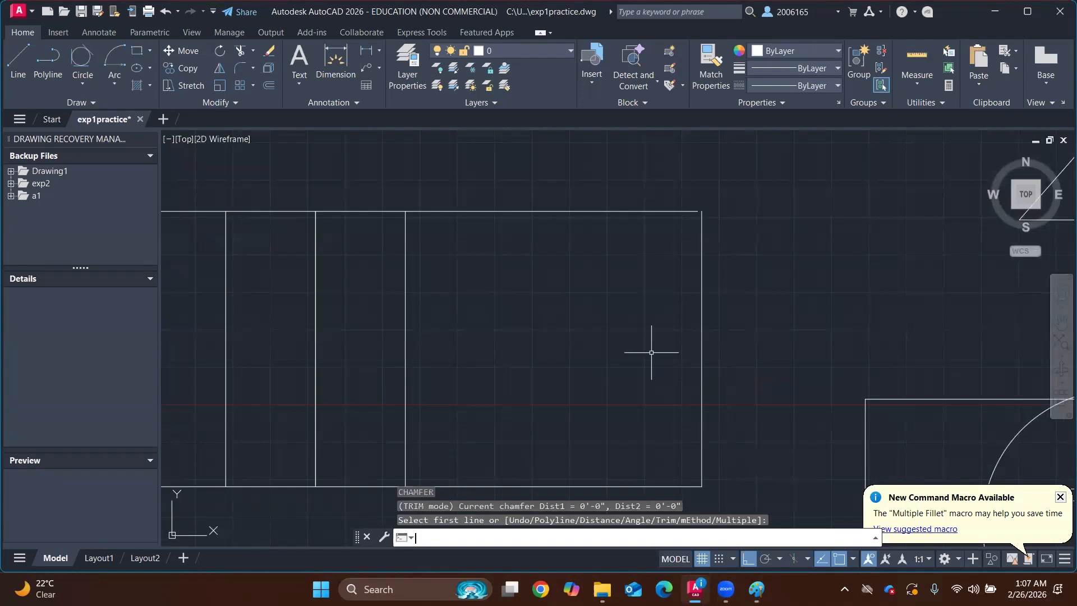
Try to chamfer the lower-right corner of the large divided rectangle between its right and bottom lines without setting distances
text(cha)
key(Return)
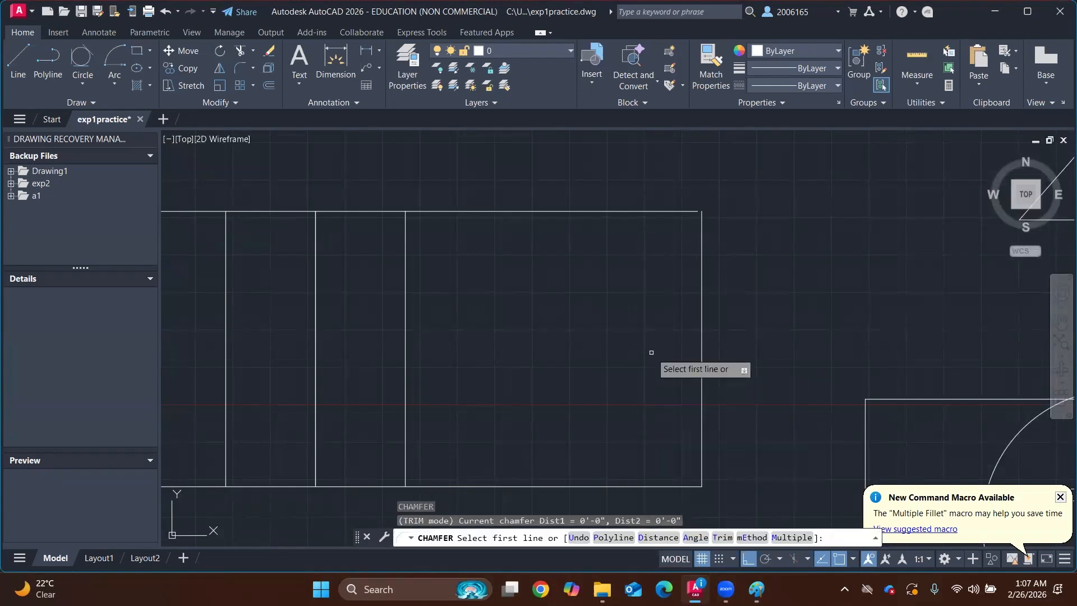
click(703, 341)
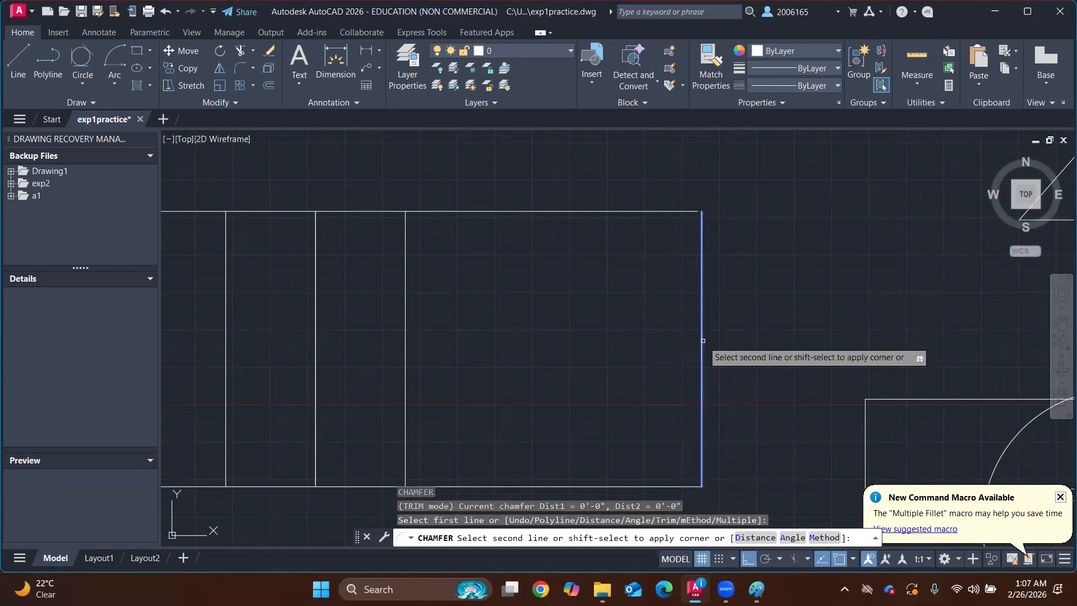
click(584, 486)
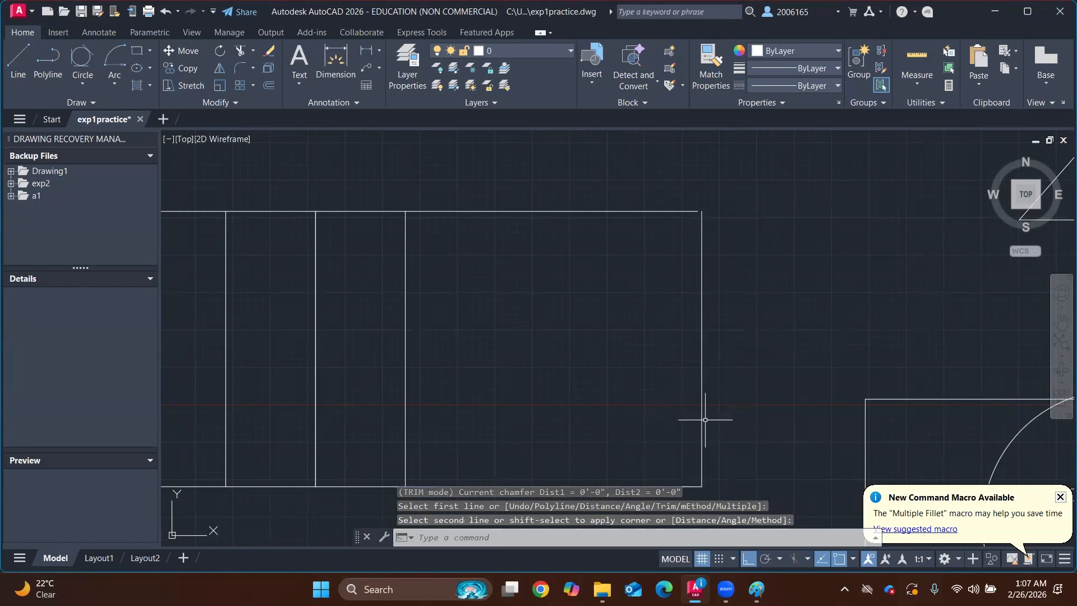
Chamfer the large divided rectangle's lower-right corner with distances of 0.5' on the right line and 0.3' on the bottom line
text(ch)
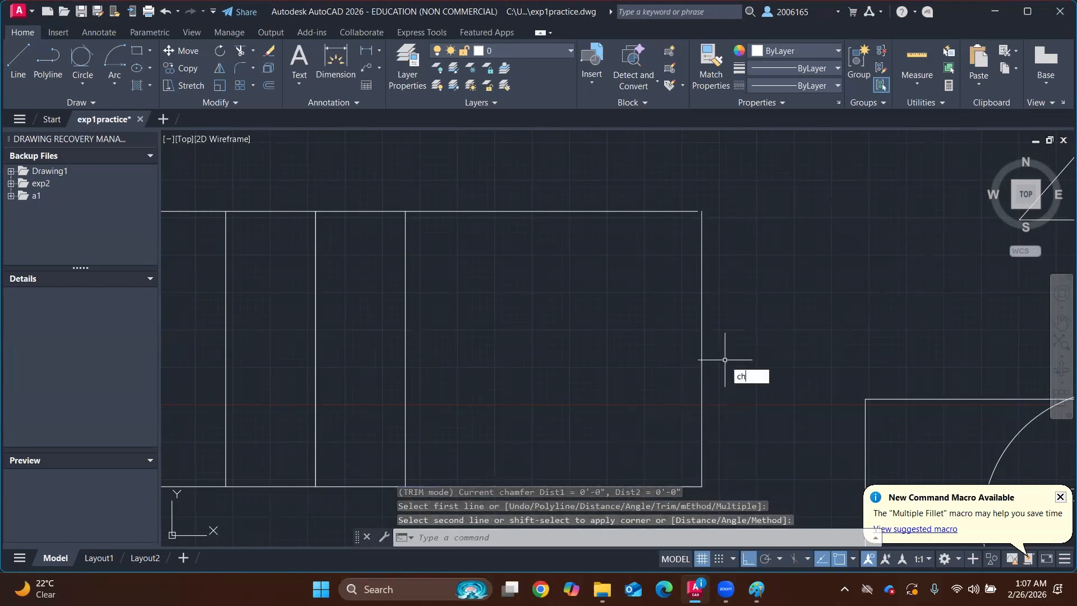
text(a)
key(Return)
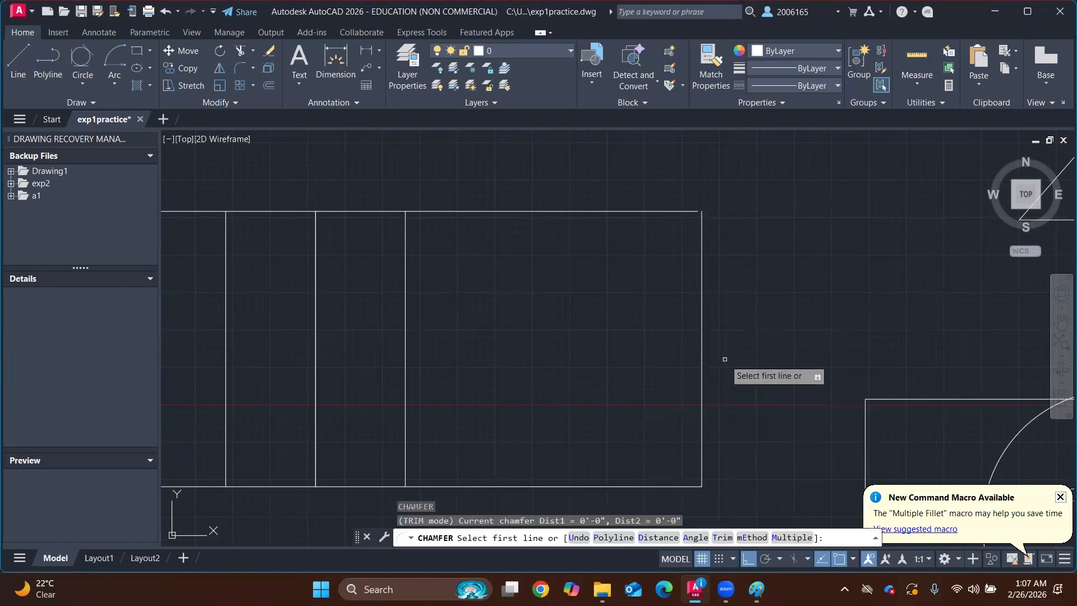
text(d)
key(Return)
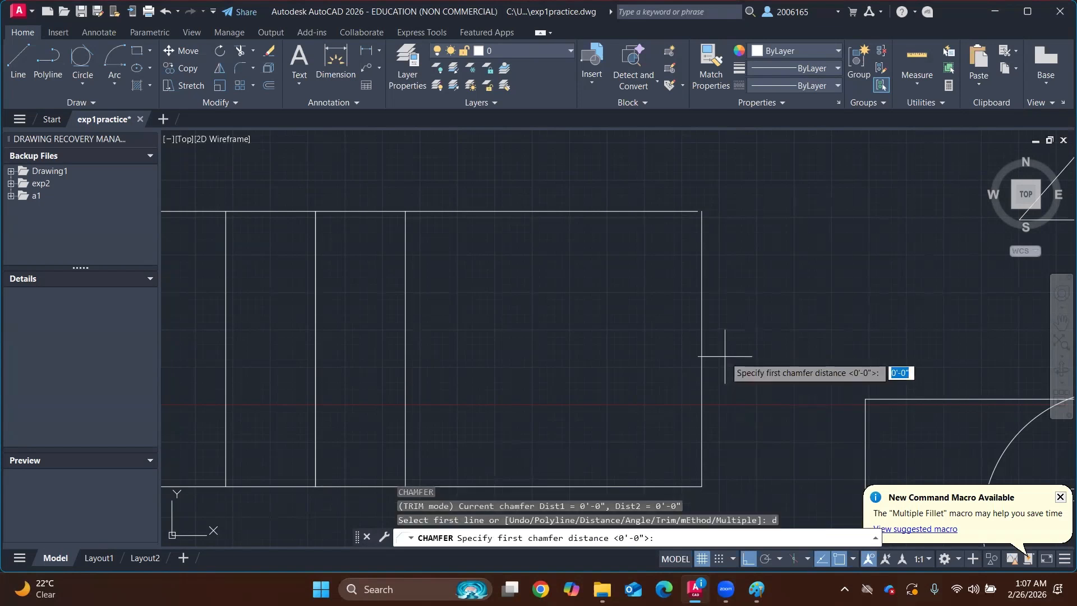
text(0.5)
key(Return)
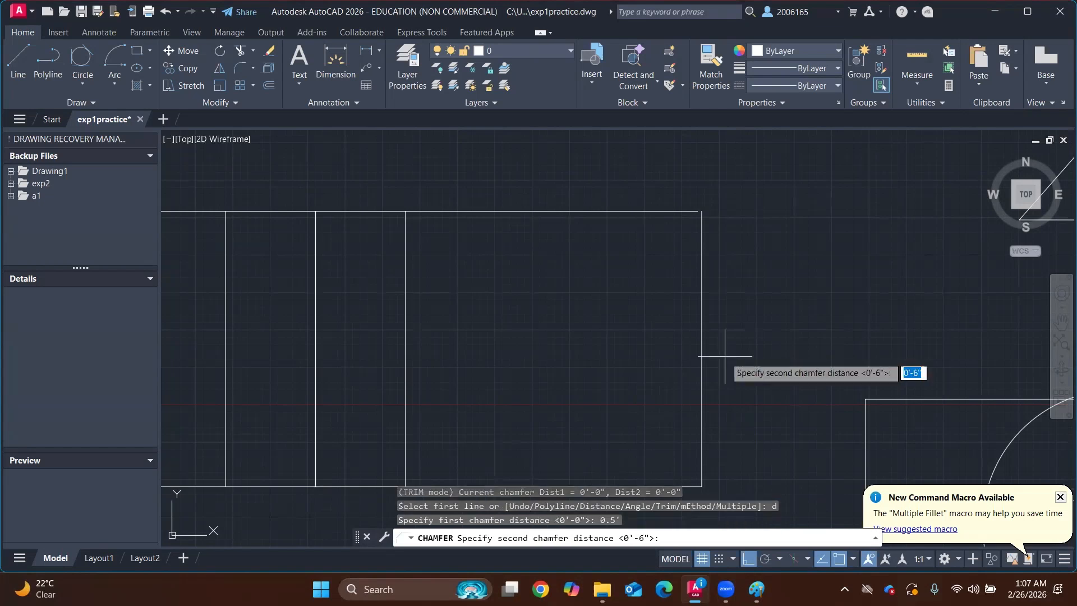
text(0.3)
key(Return)
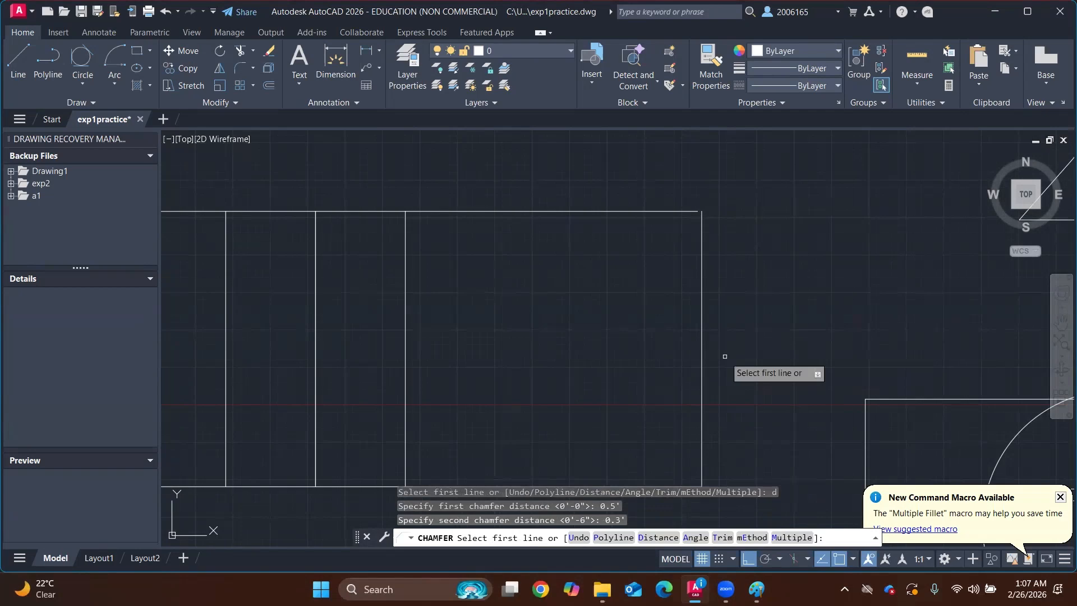
click(703, 376)
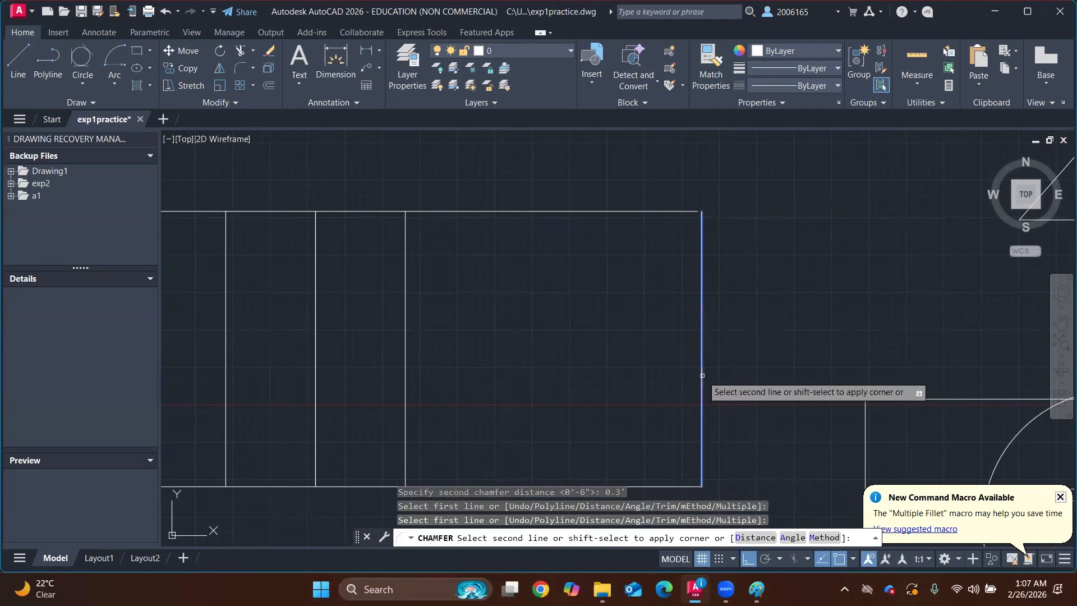
click(643, 486)
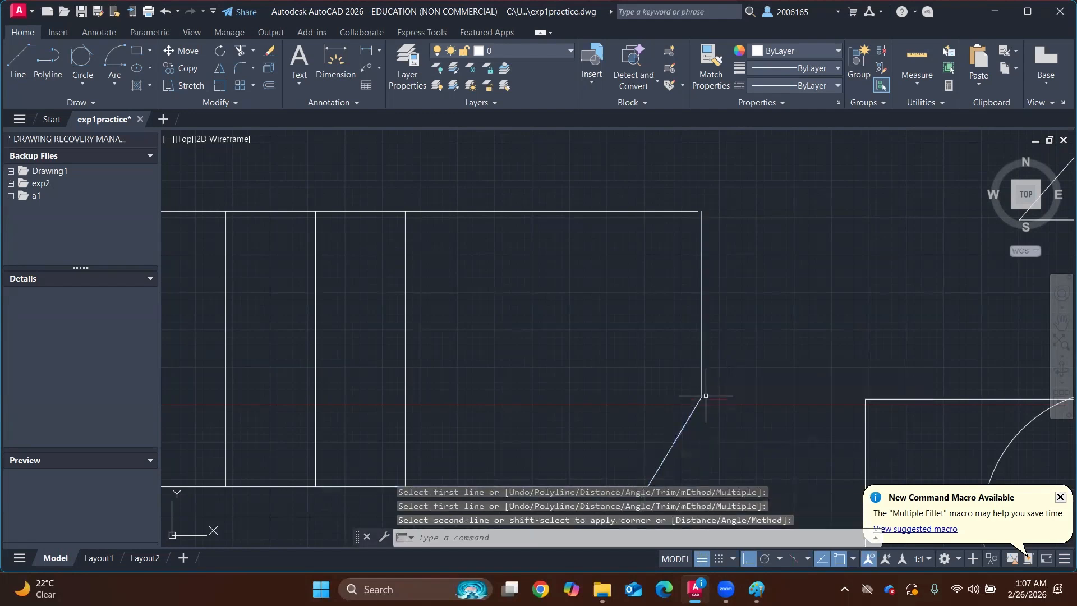
Select the sloping chamfer line at the large rectangle's lower-right corner to examine the cut
scroll(704, 387, down, 2)
middle_drag(705, 377, 712, 354)
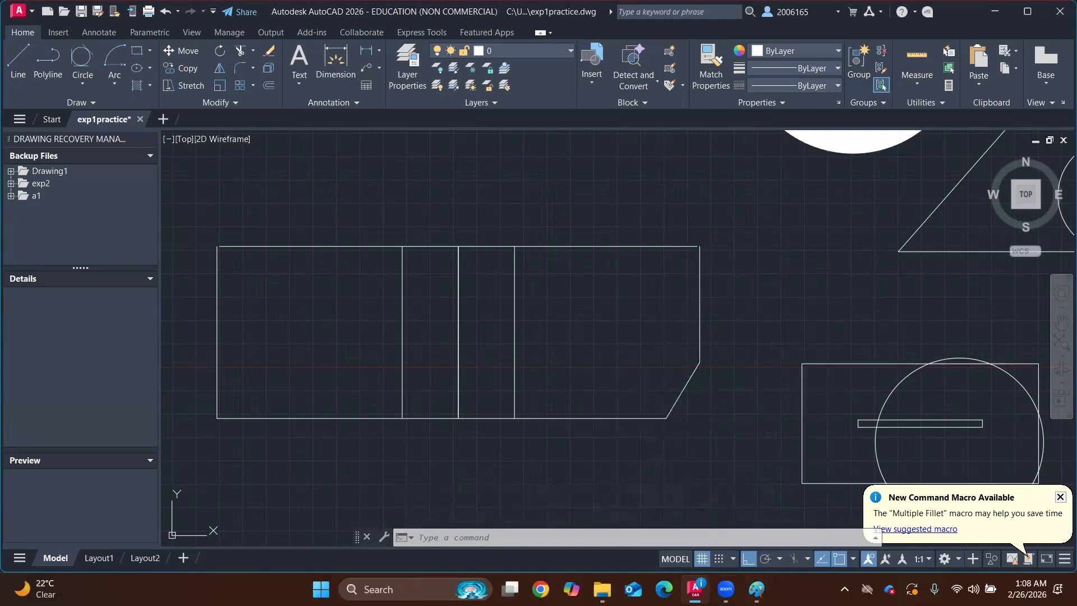
click(671, 411)
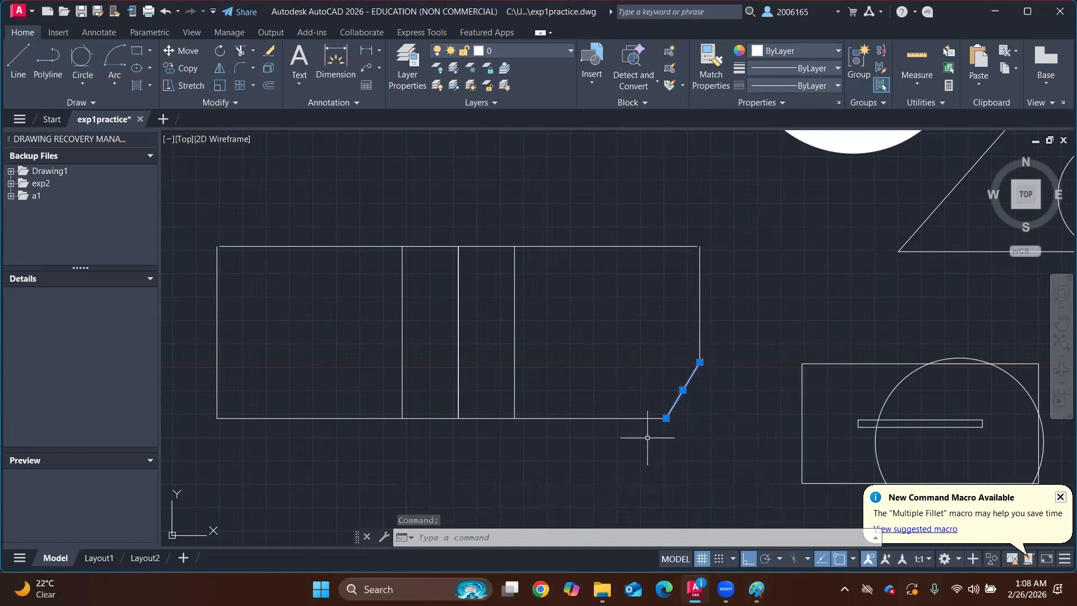
click(774, 302)
click(777, 302)
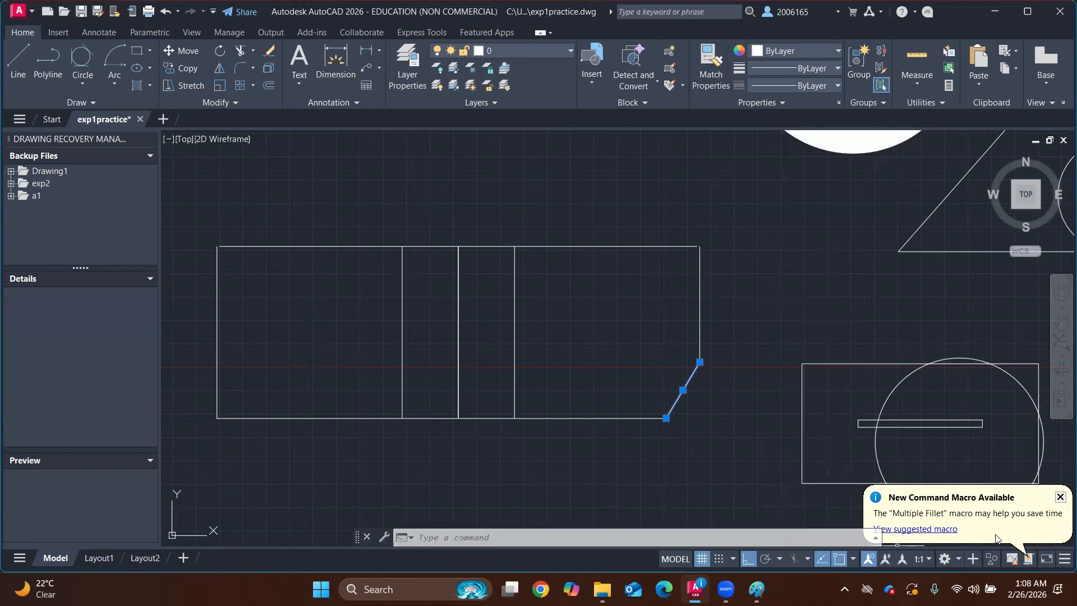
mouse_move(727, 589)
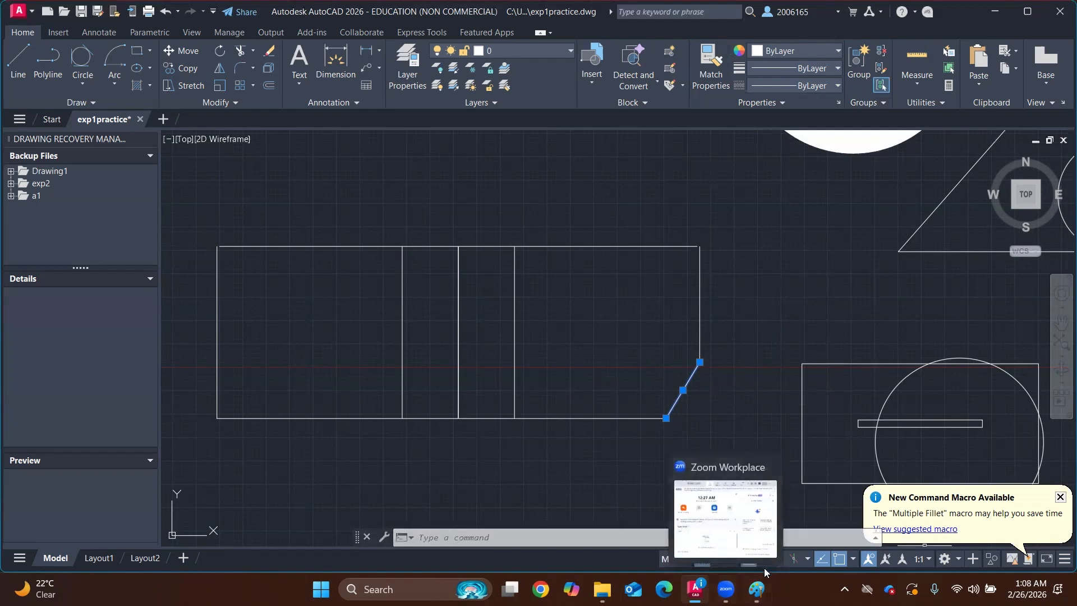
click(466, 181)
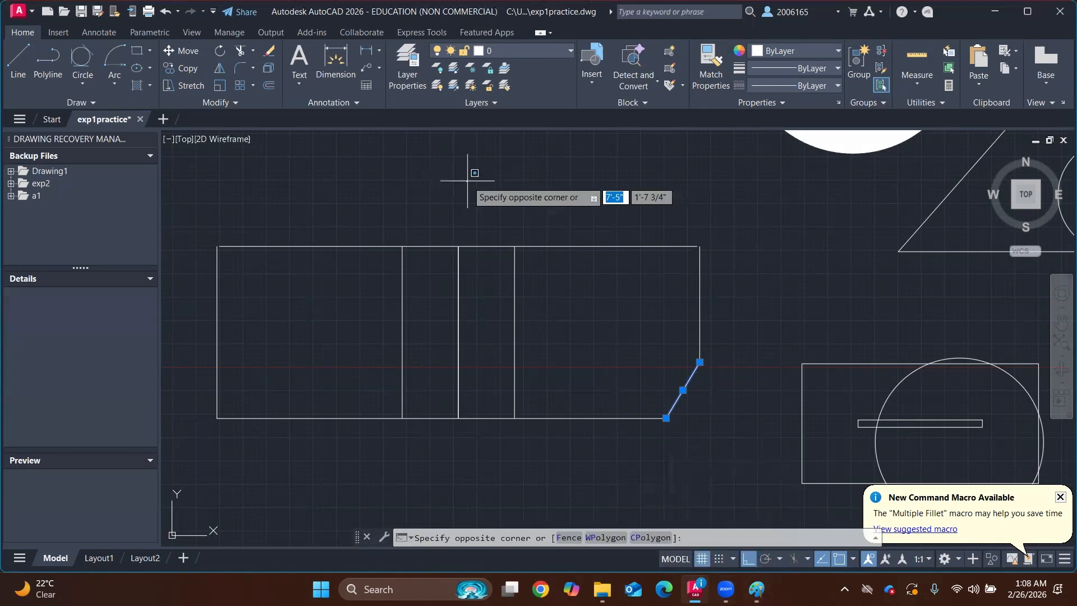